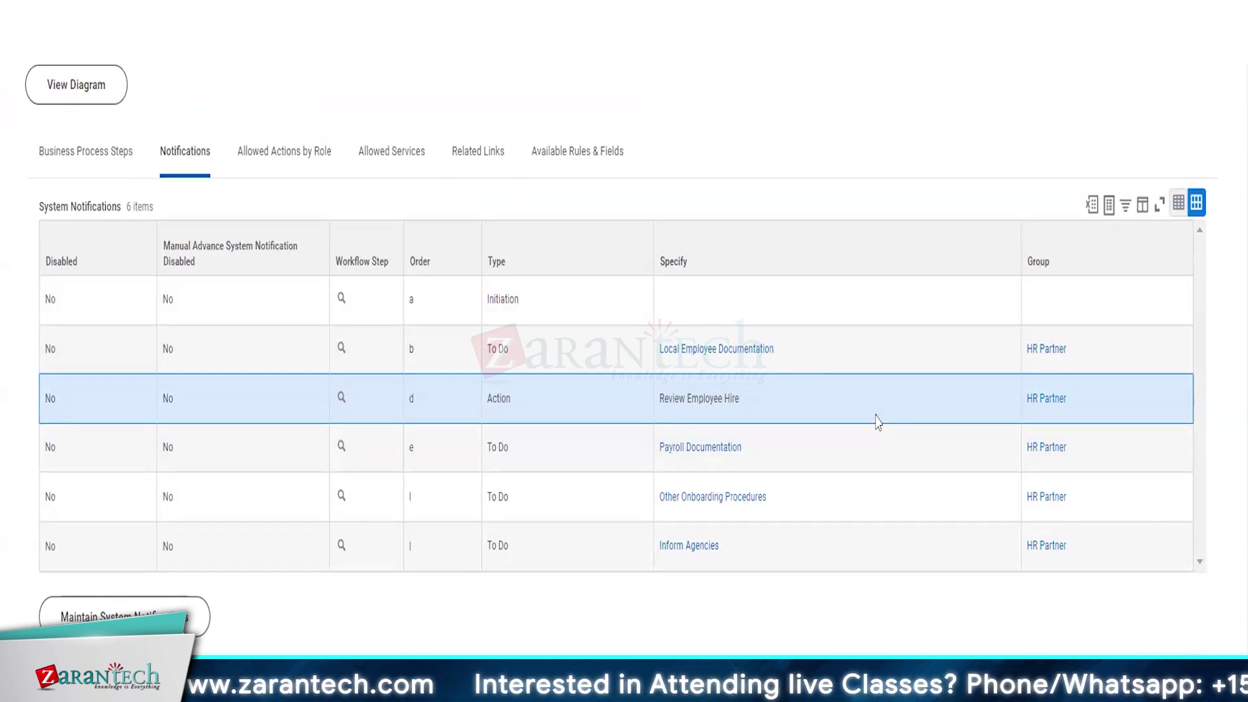
# Open the business process definition Create Position for Global Modern Services and show its notifications
pyautogui.scroll(4, 736, 107)
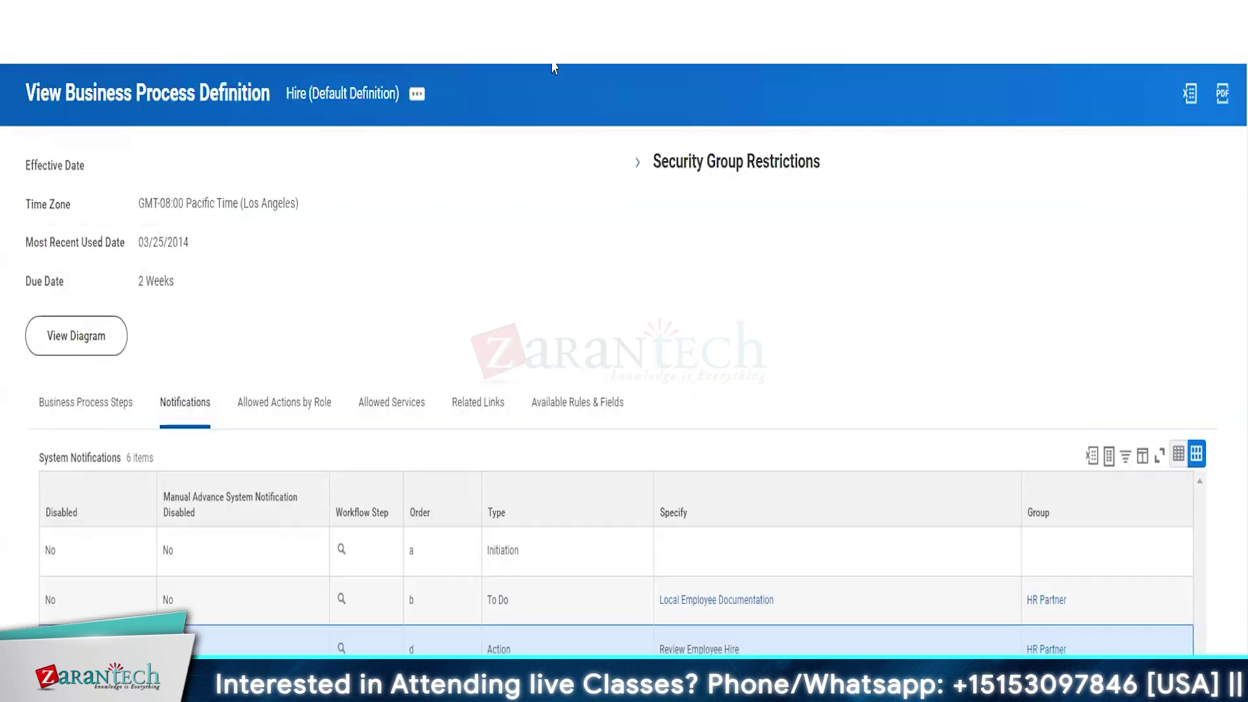
pyautogui.click(623, 34)
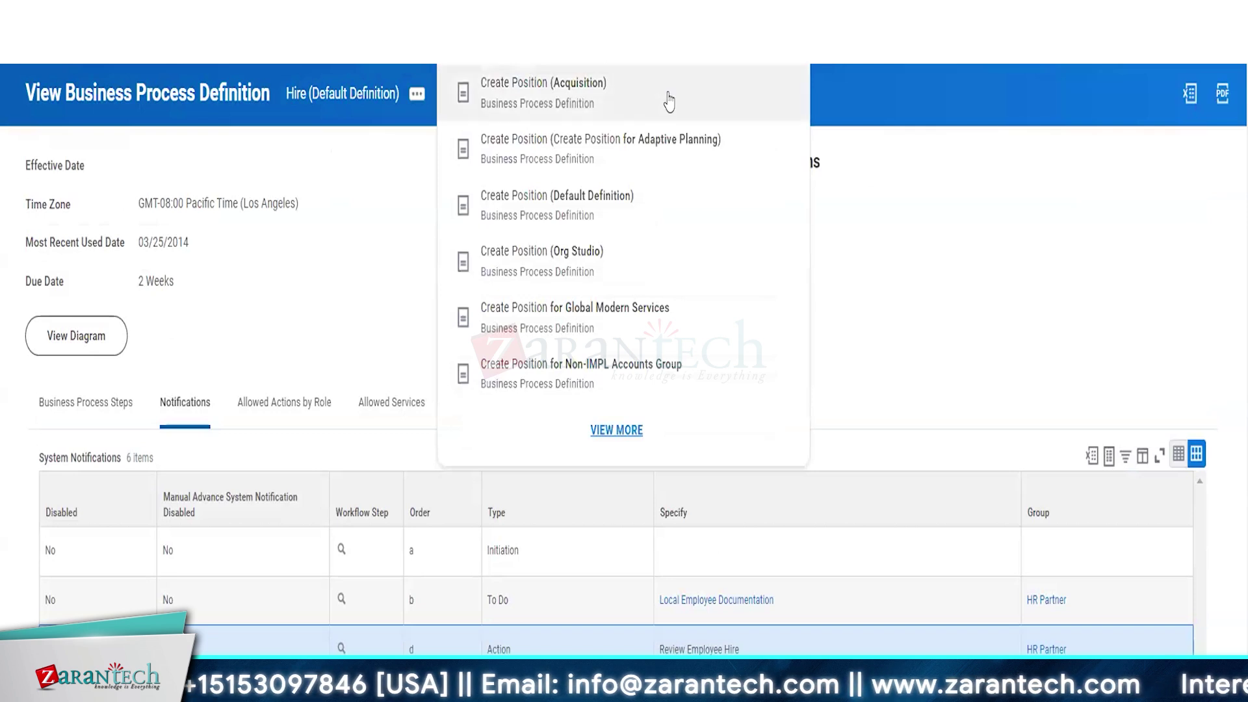
pyautogui.click(583, 313)
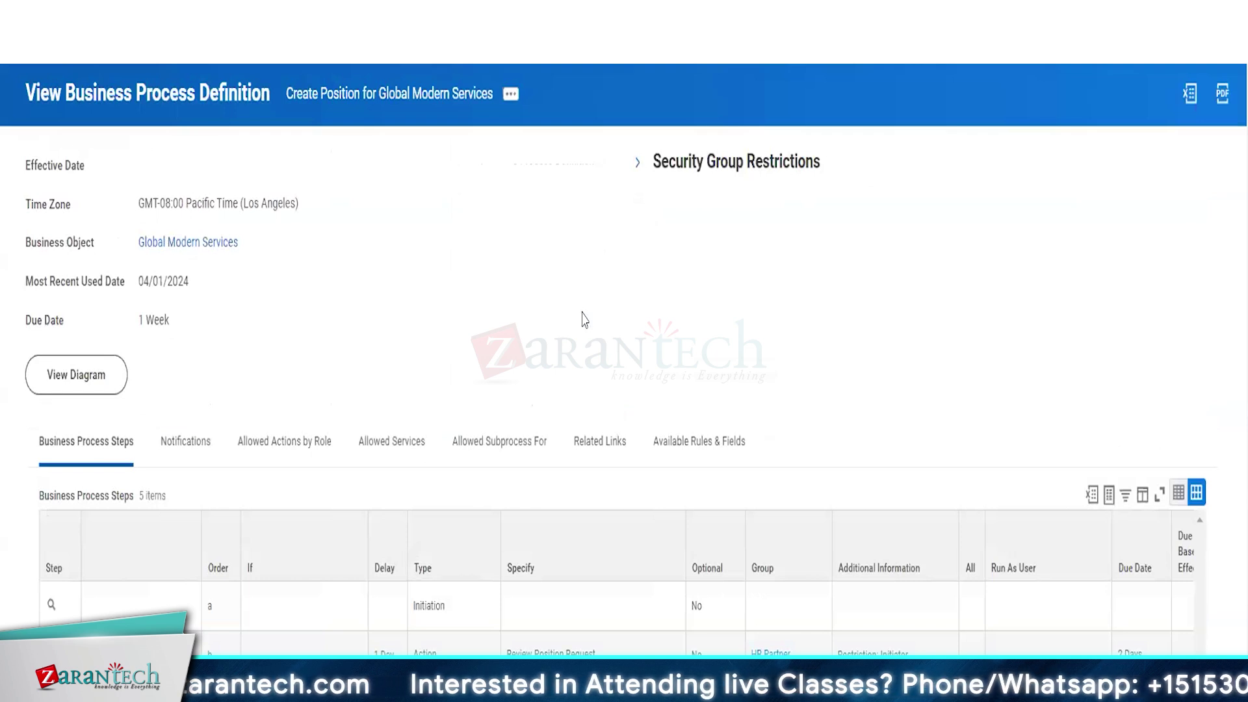
pyautogui.click(188, 443)
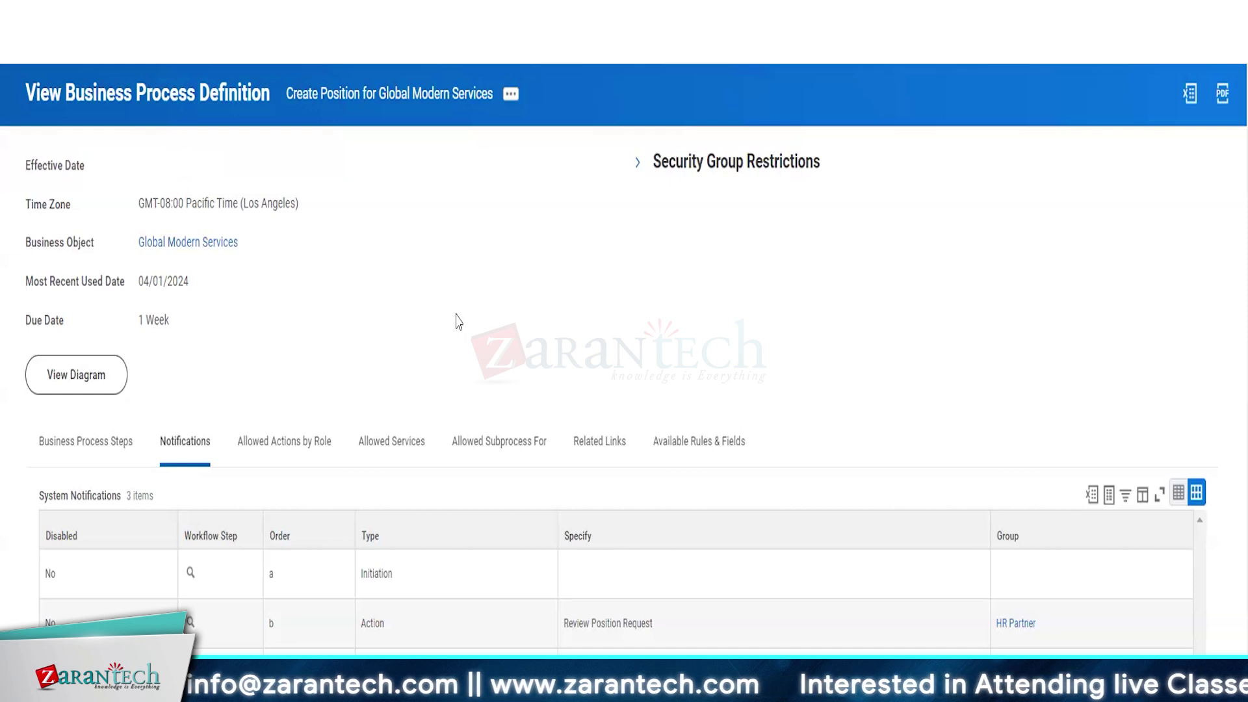
# Start adding a notification to the Create Position for Global Modern Services definition and look over its form
pyautogui.click(512, 95)
pyautogui.moveTo(601, 219)
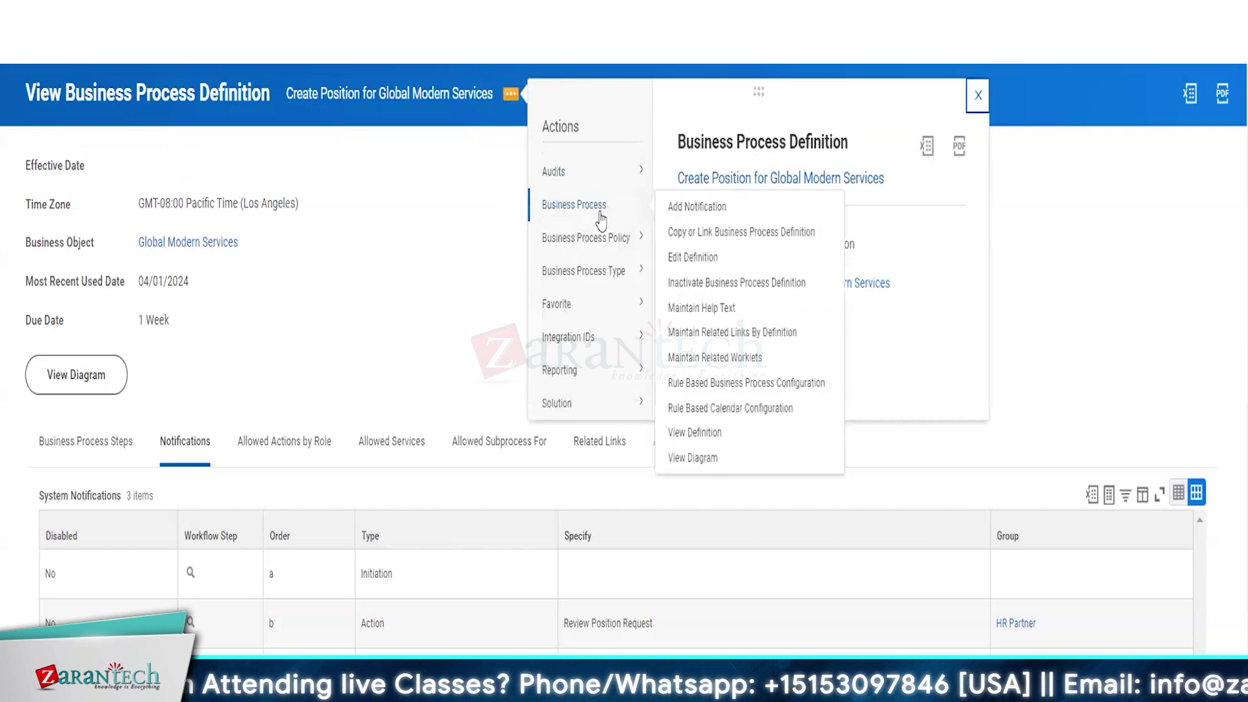
pyautogui.click(684, 208)
pyautogui.scroll(-8, 498, 468)
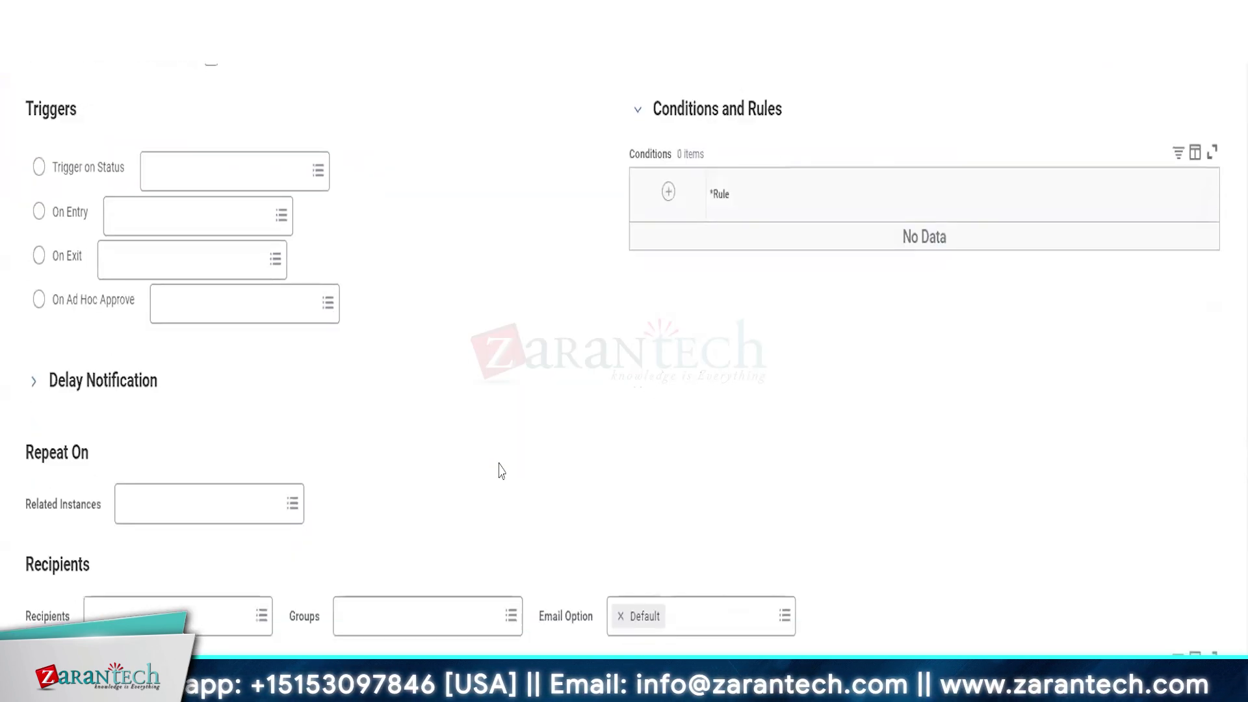
pyautogui.scroll(-2, 501, 471)
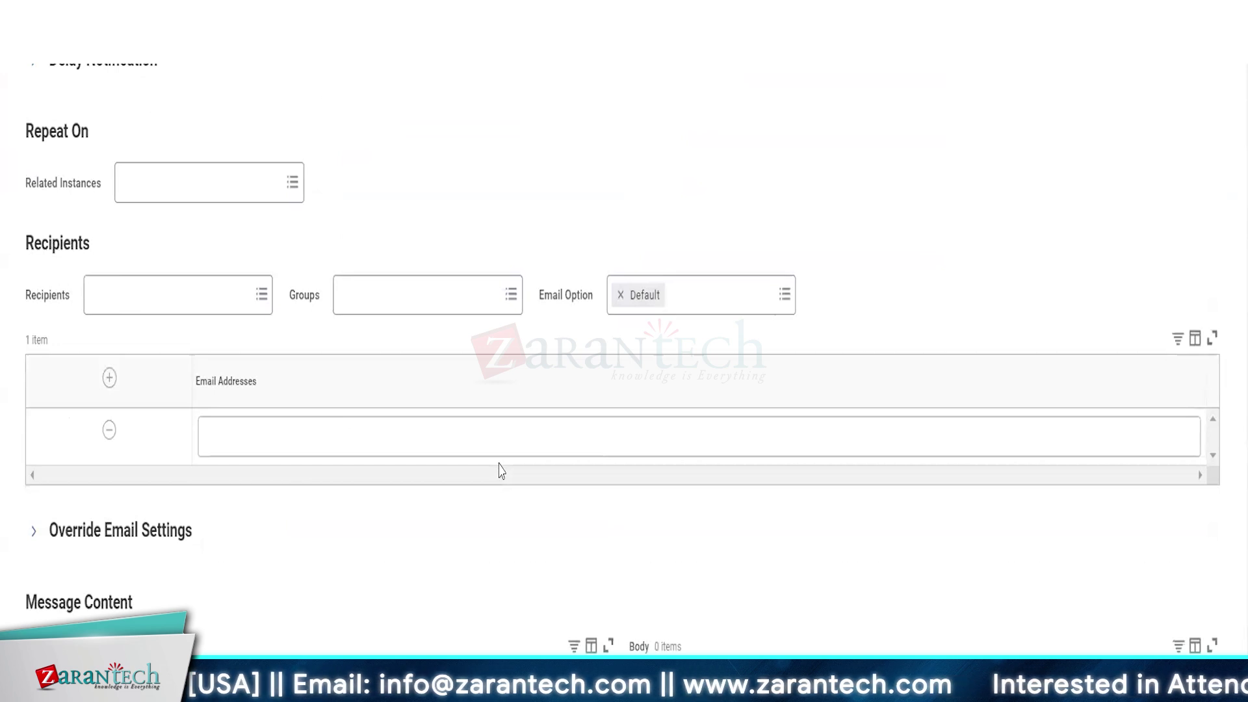
pyautogui.scroll(7, 501, 471)
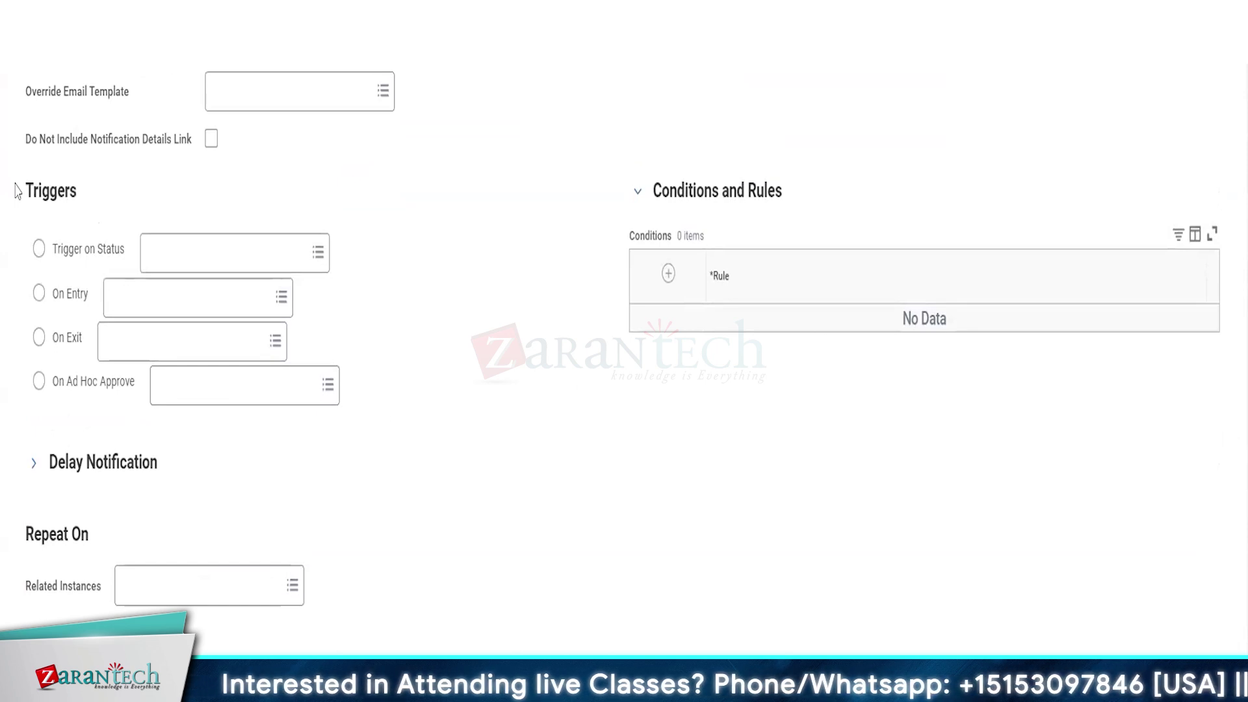
# Select Trigger on Status for the notification and look through the statuses it offers
pyautogui.click(39, 249)
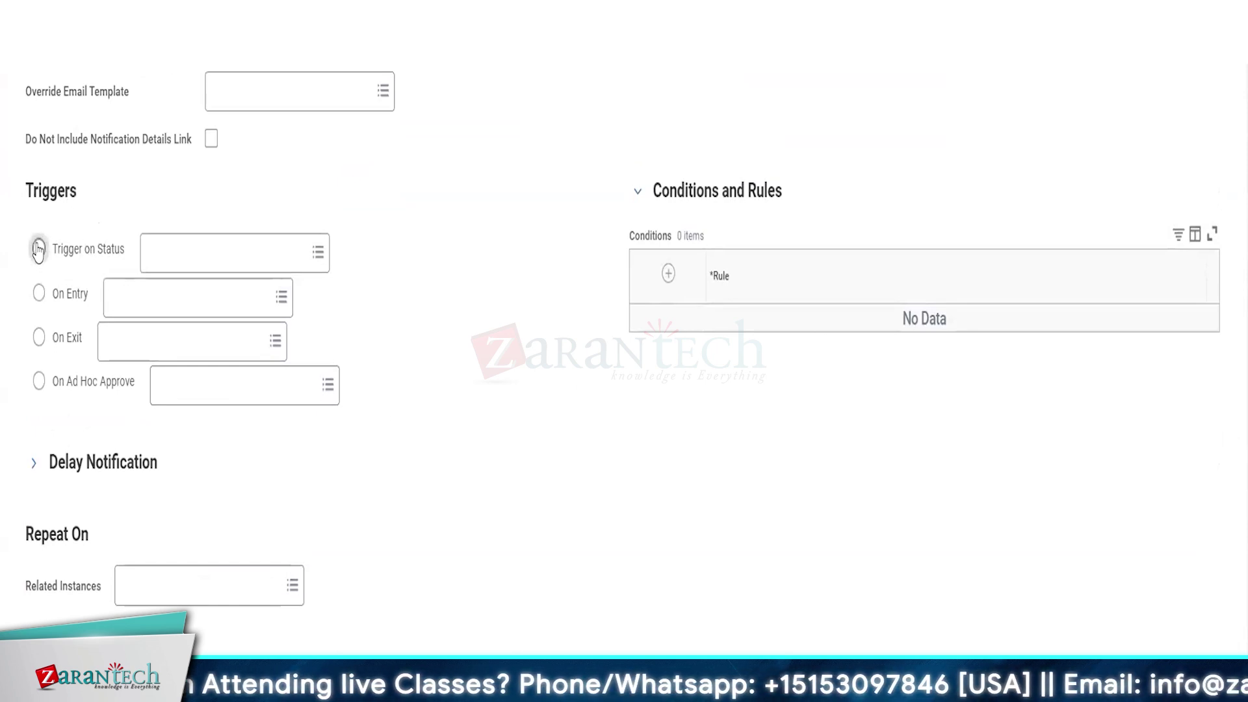
pyautogui.click(175, 259)
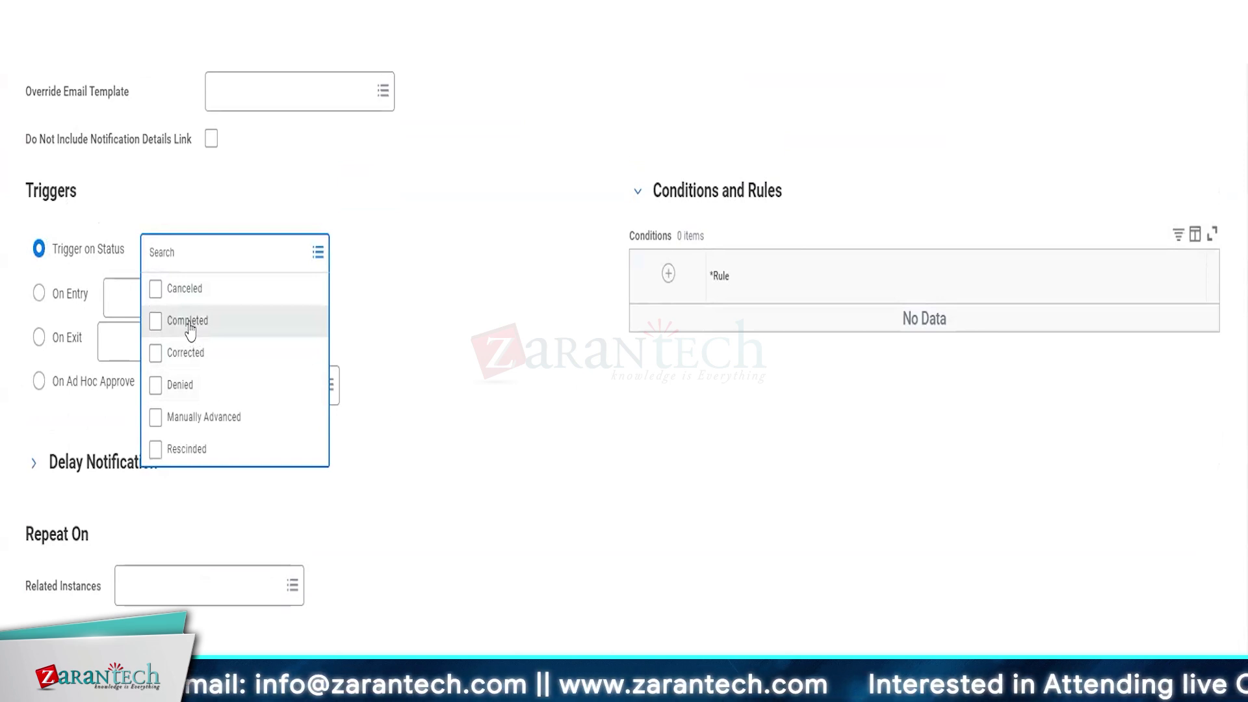
pyautogui.click(455, 373)
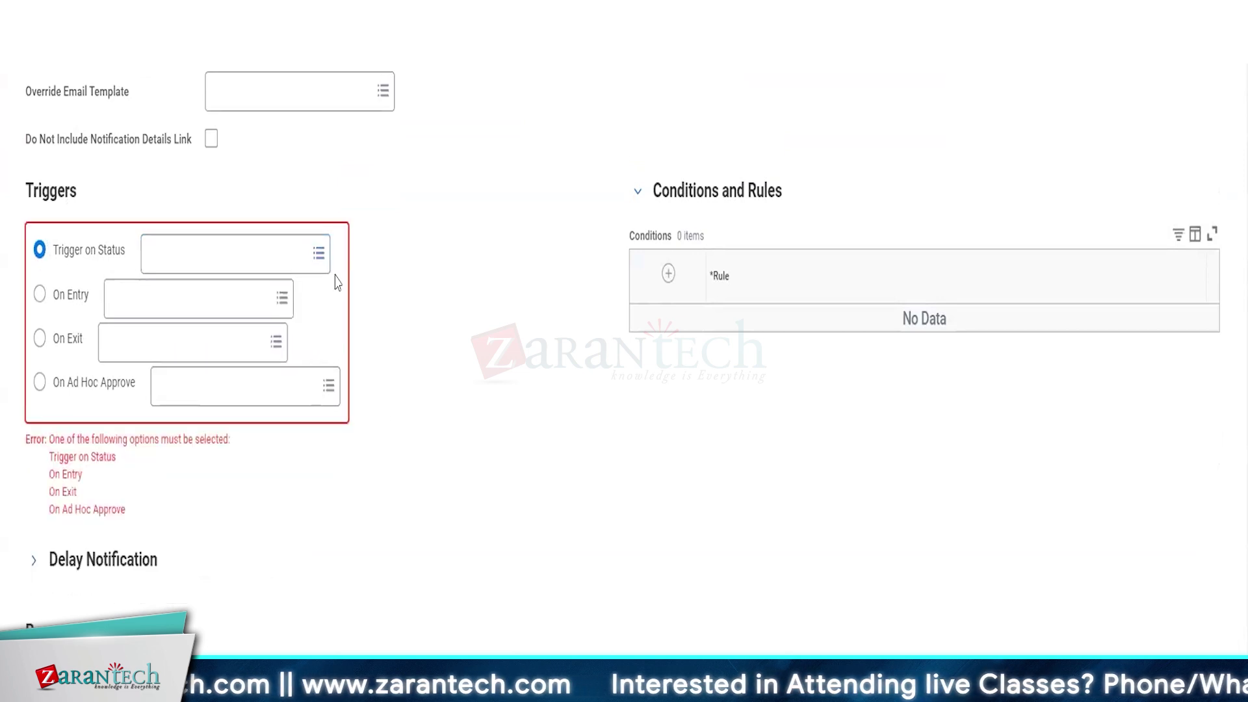
pyautogui.click(184, 260)
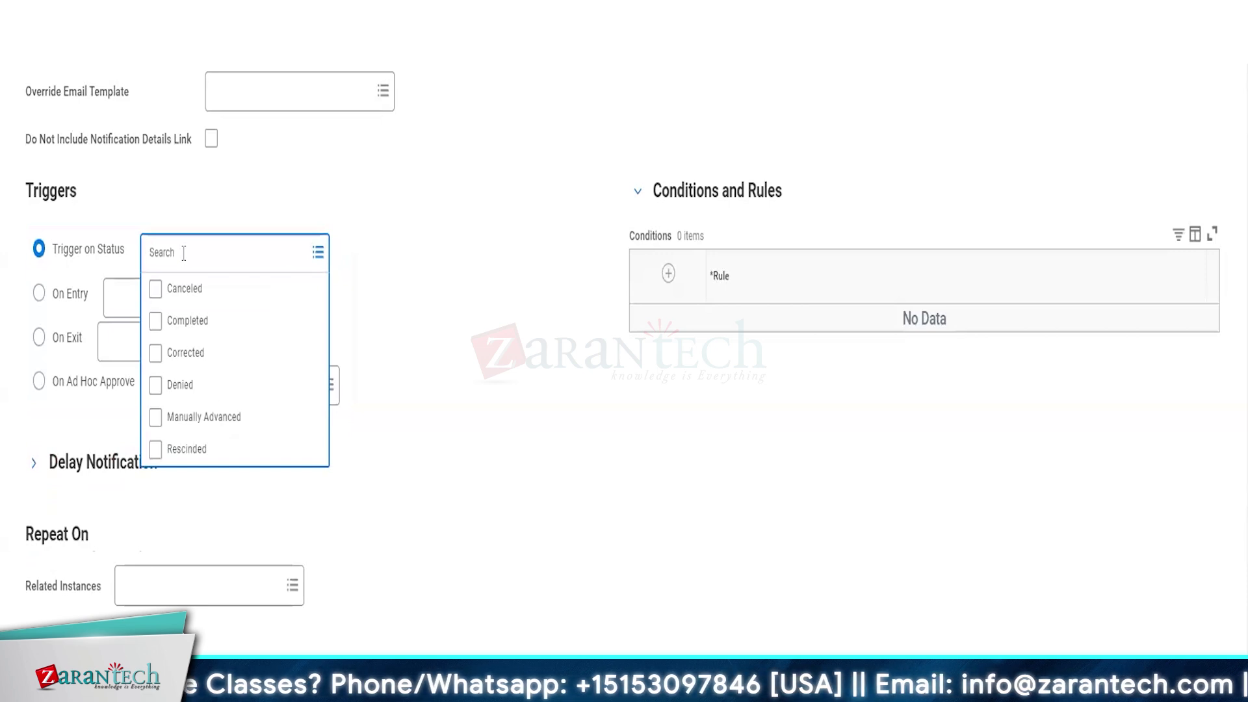
# Look through the workflow steps offered by the On Entry, On Exit and On Ad Hoc Approve triggers
pyautogui.click(39, 293)
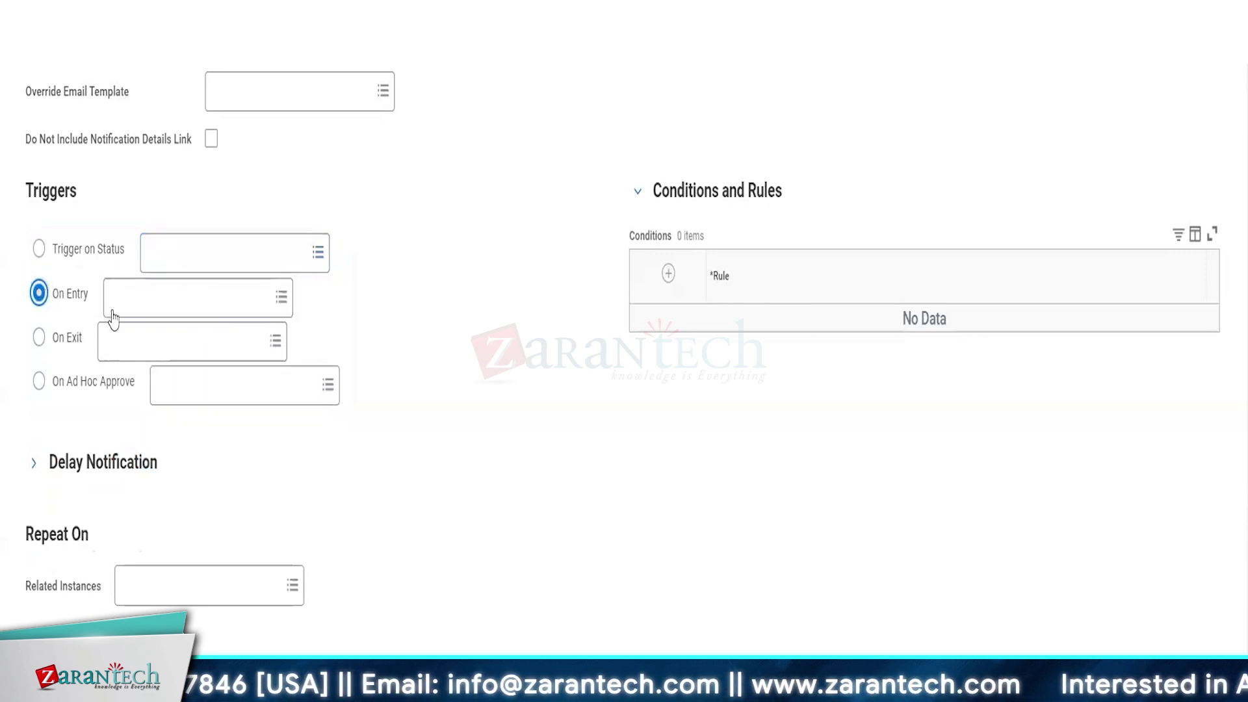
pyautogui.click(156, 297)
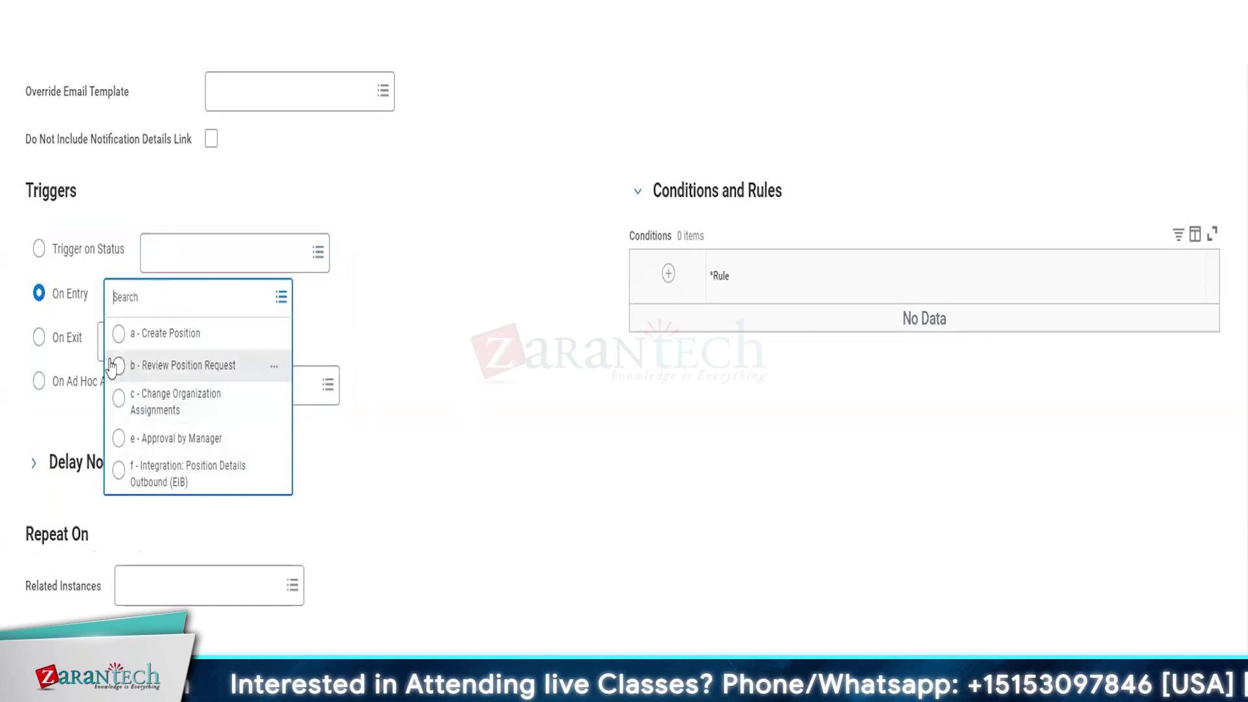
pyautogui.click(528, 338)
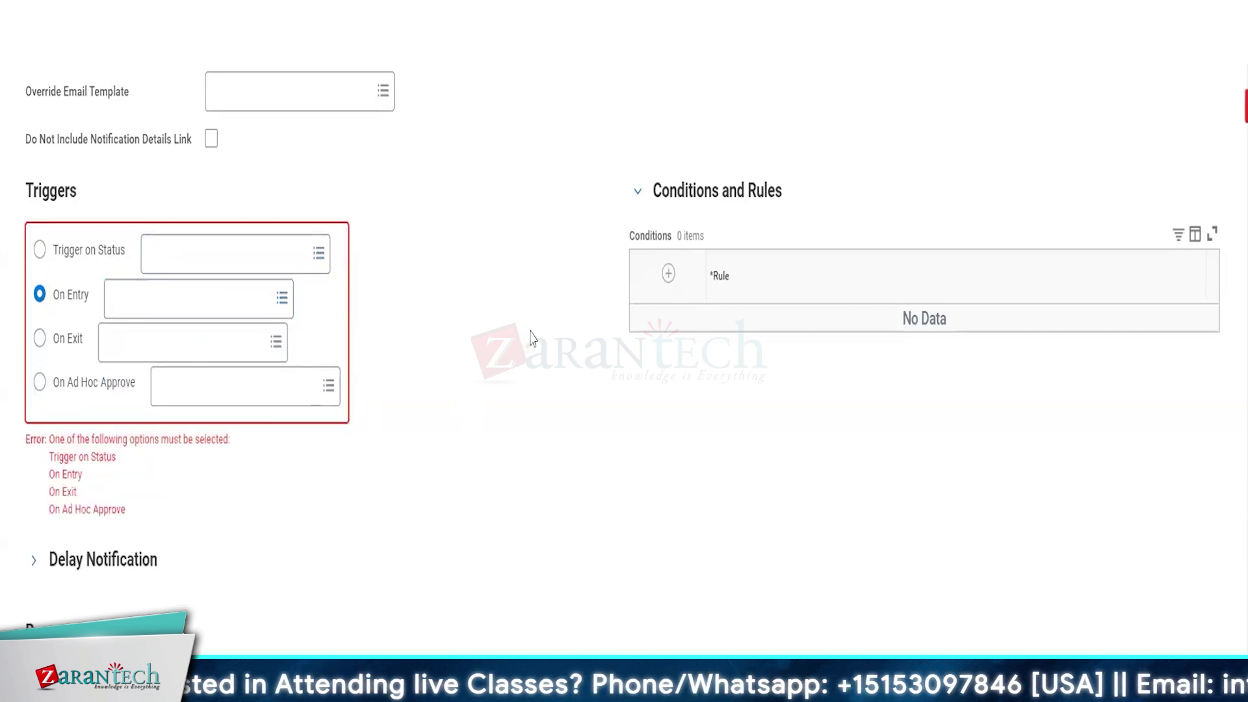
pyautogui.click(39, 339)
pyautogui.click(176, 340)
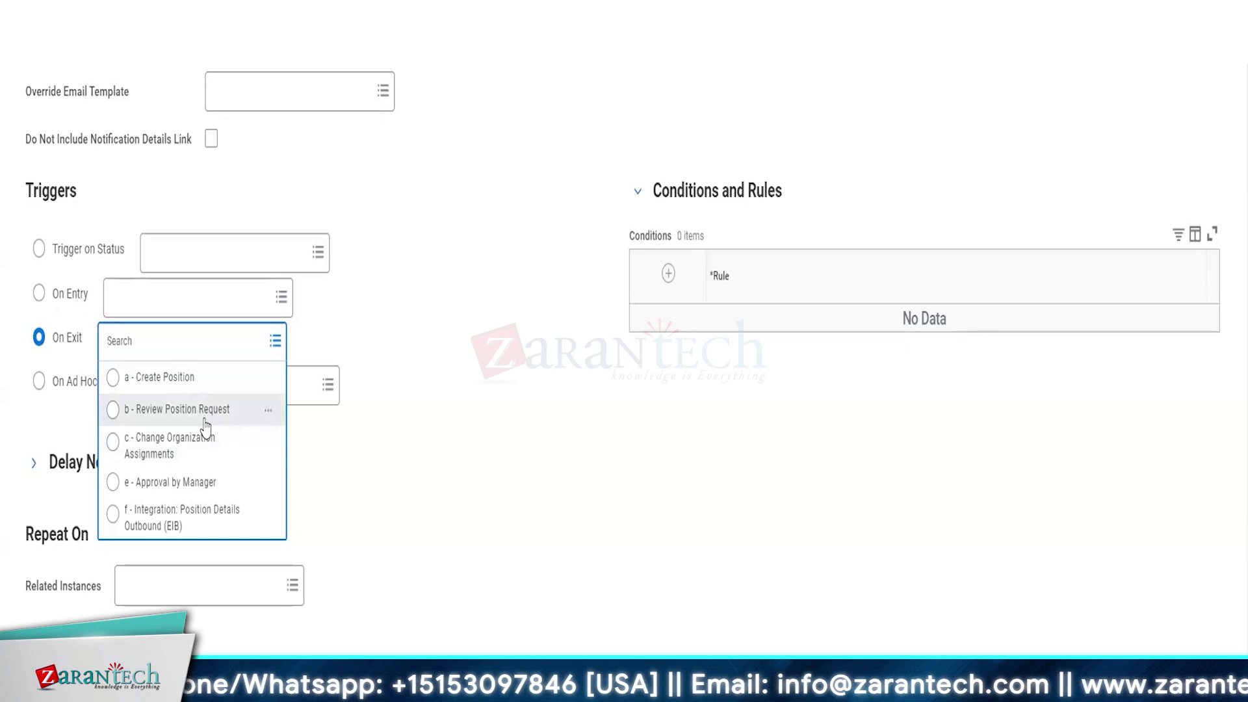
pyautogui.click(398, 410)
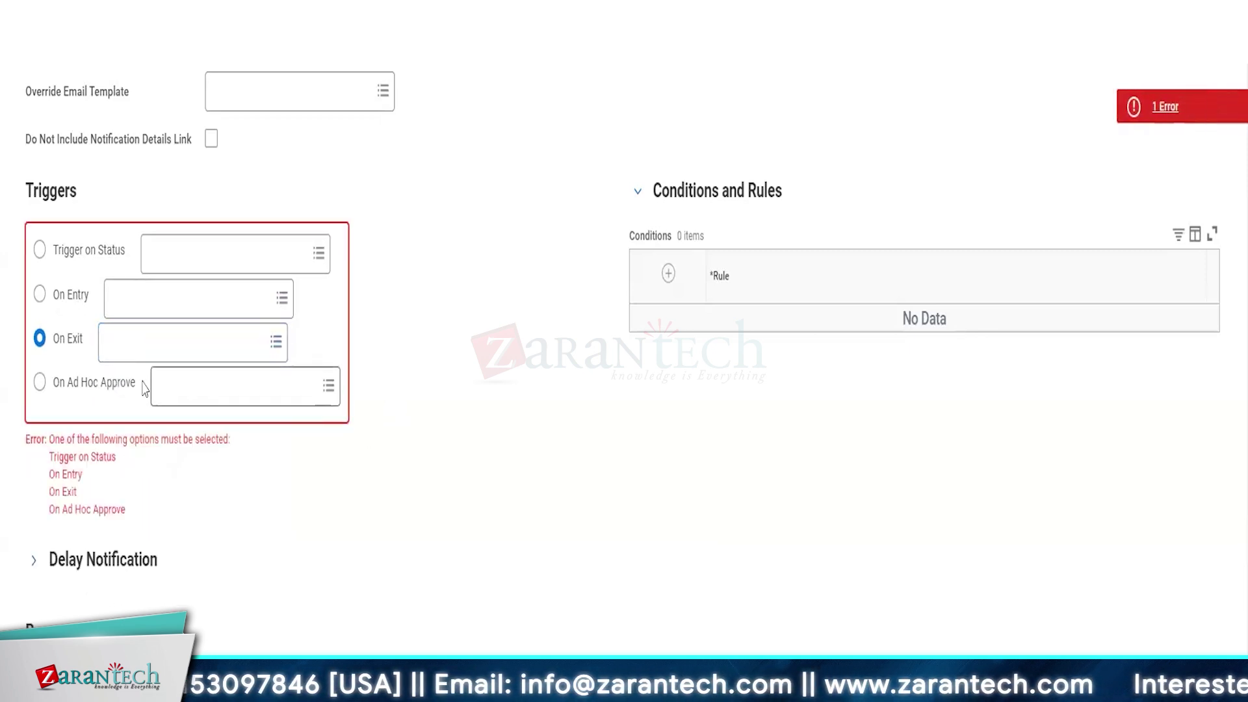
pyautogui.click(39, 383)
pyautogui.click(218, 403)
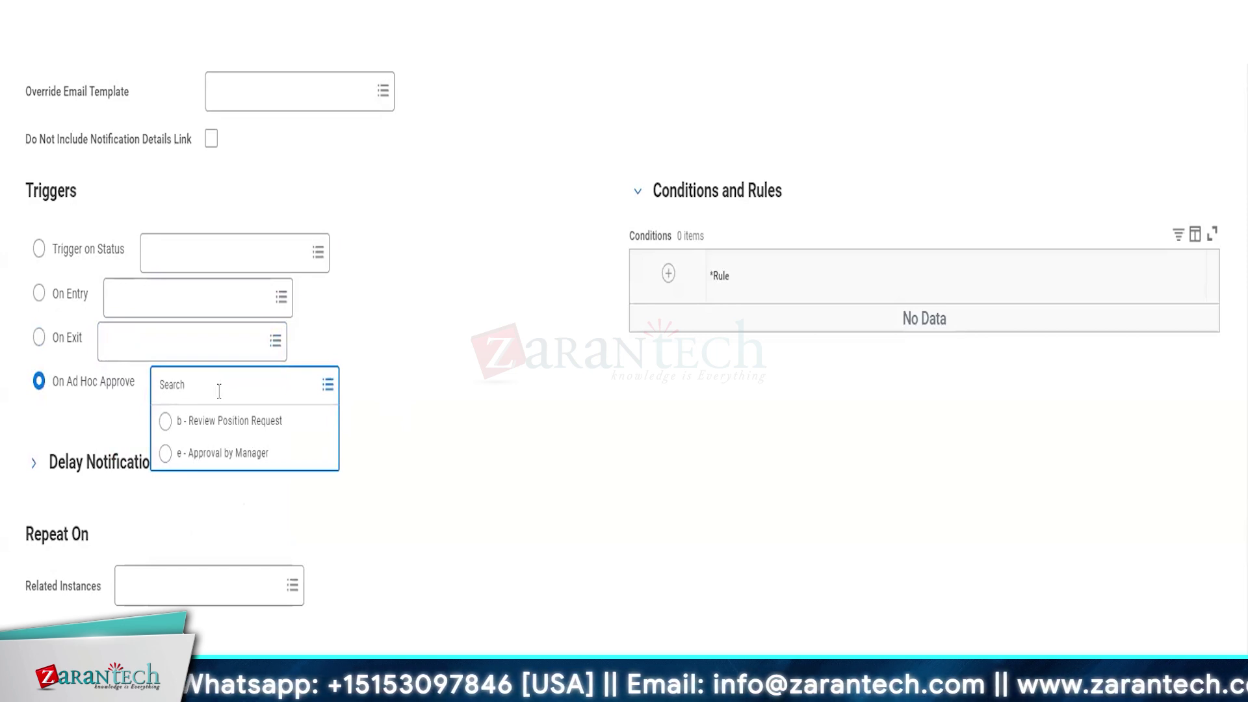
pyautogui.click(413, 388)
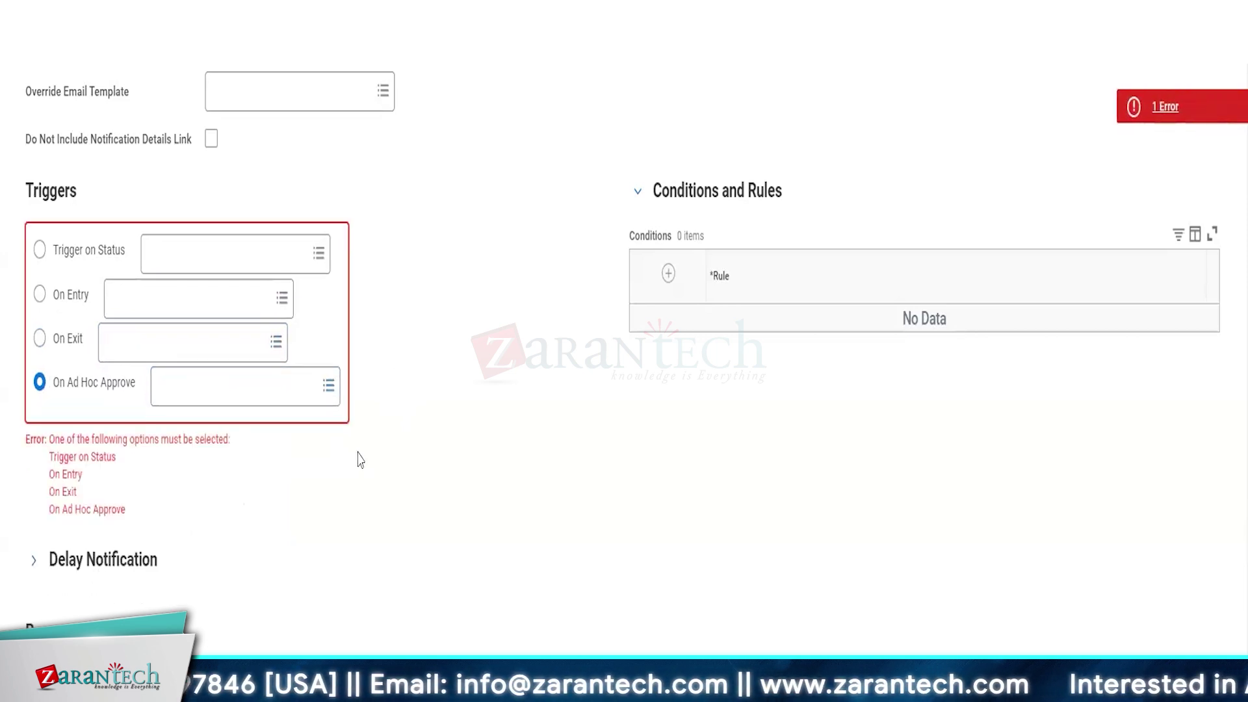
pyautogui.click(39, 294)
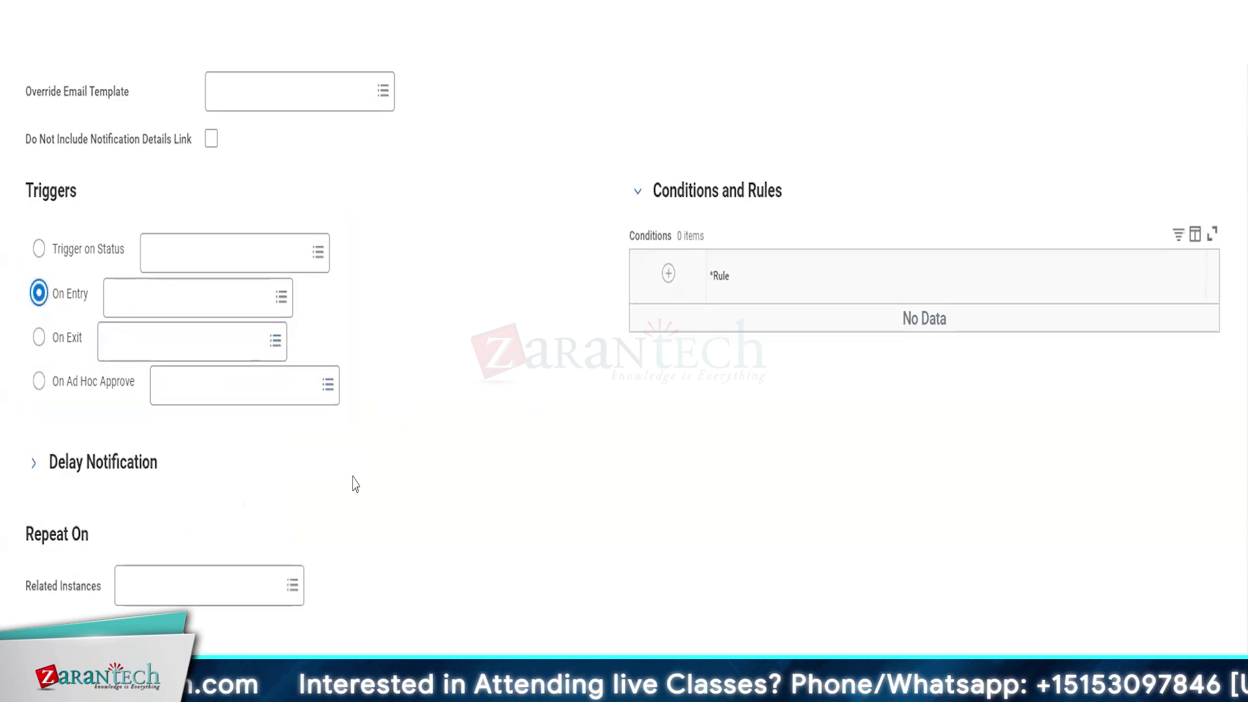
# Expand the Delay Notification section to examine its settings, and collapse it again
pyautogui.click(65, 462)
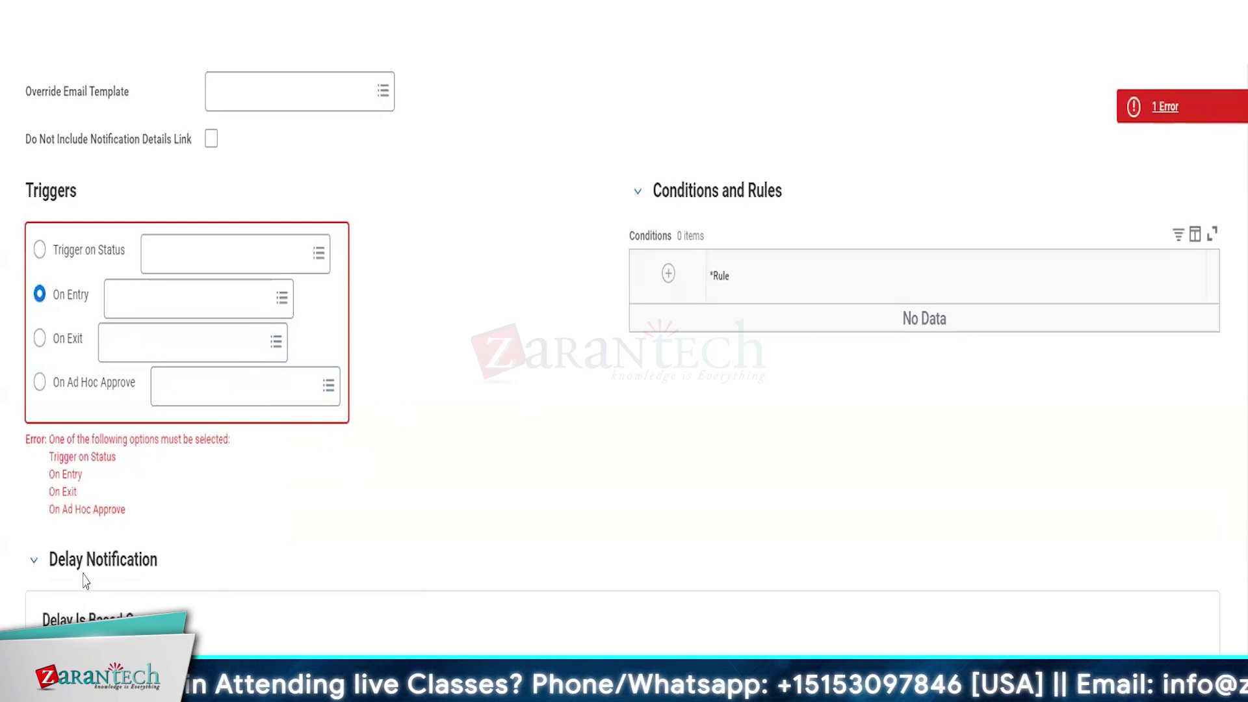
pyautogui.scroll(-3, 370, 530)
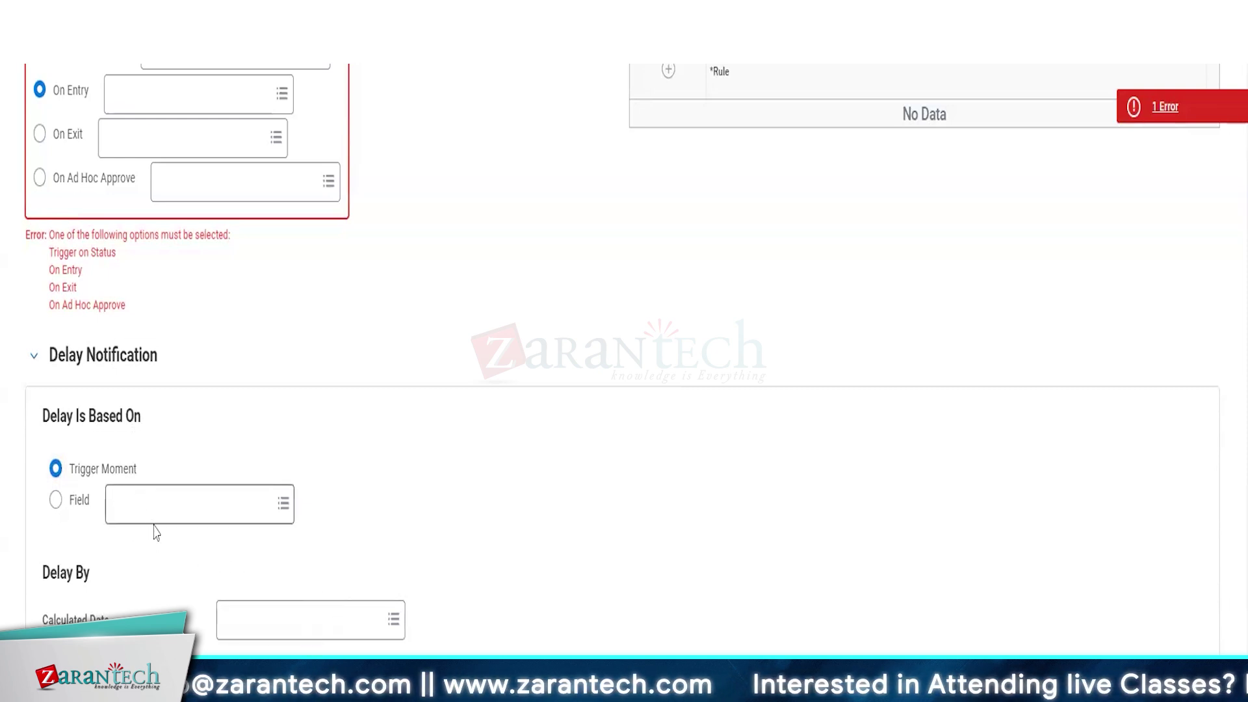
pyautogui.click(31, 357)
pyautogui.scroll(-1, 351, 379)
# Set the notification to trigger on the Completed status
pyautogui.scroll(2, 351, 379)
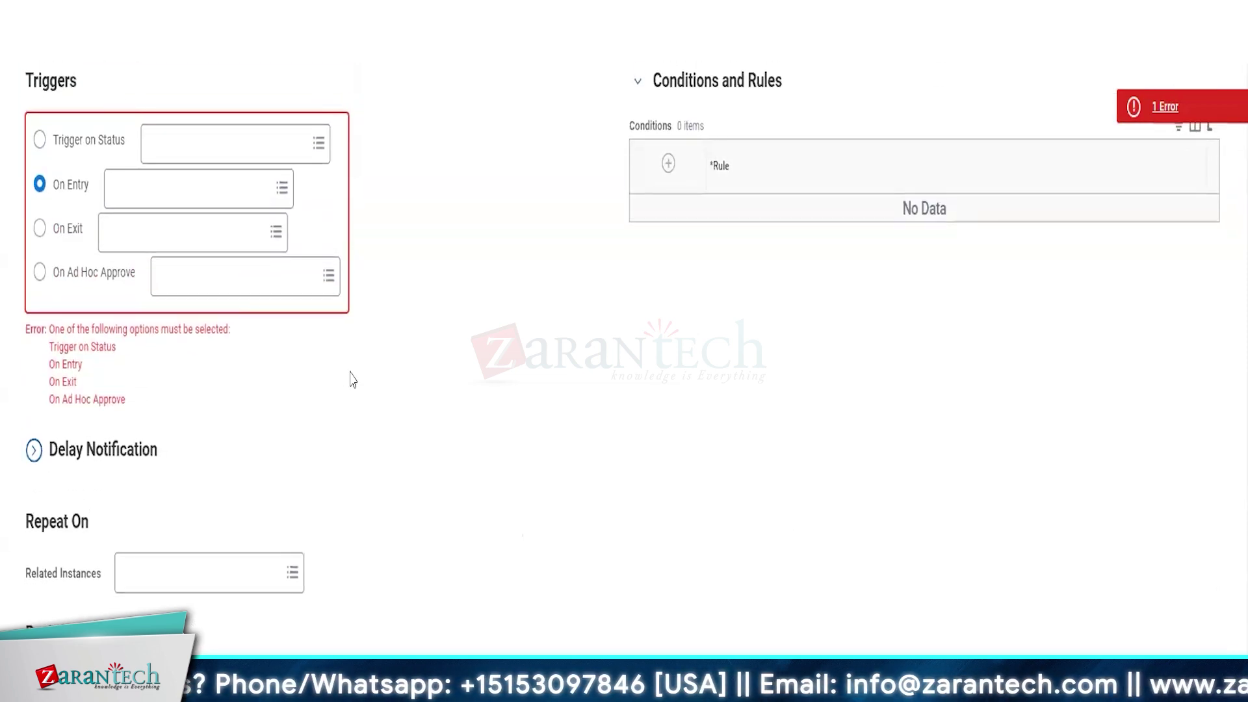
pyautogui.scroll(3, 351, 379)
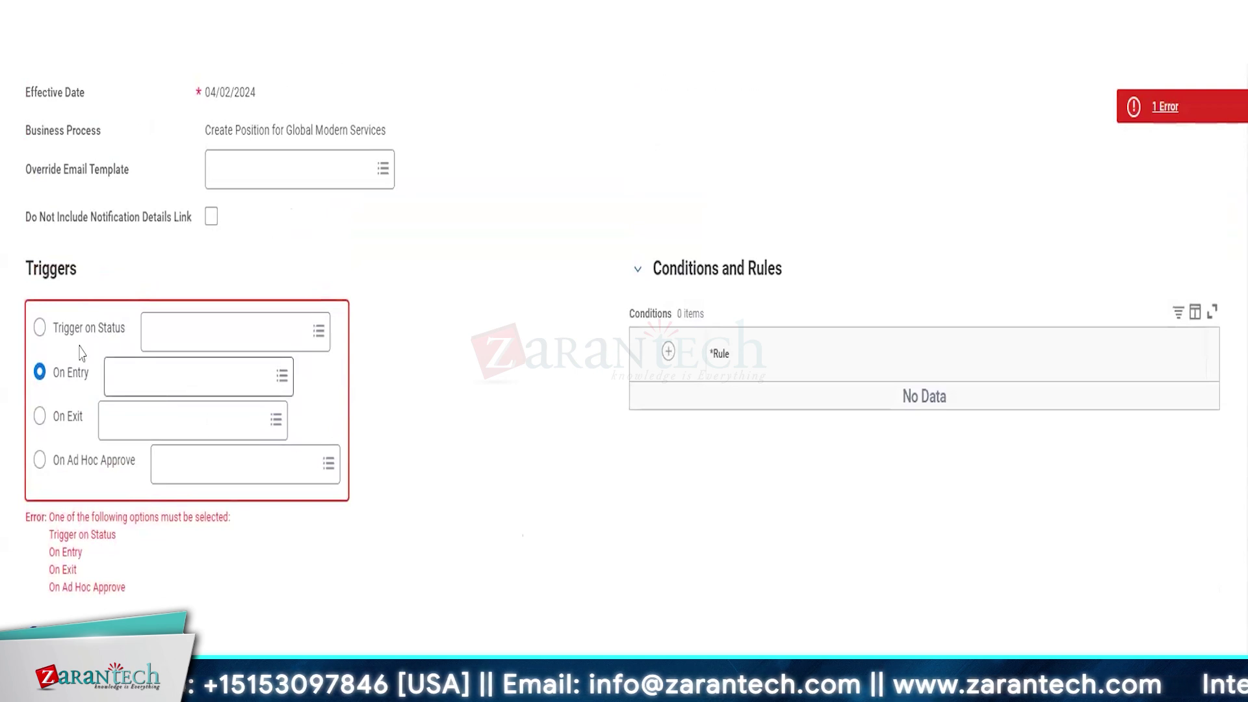
pyautogui.click(39, 327)
pyautogui.click(183, 342)
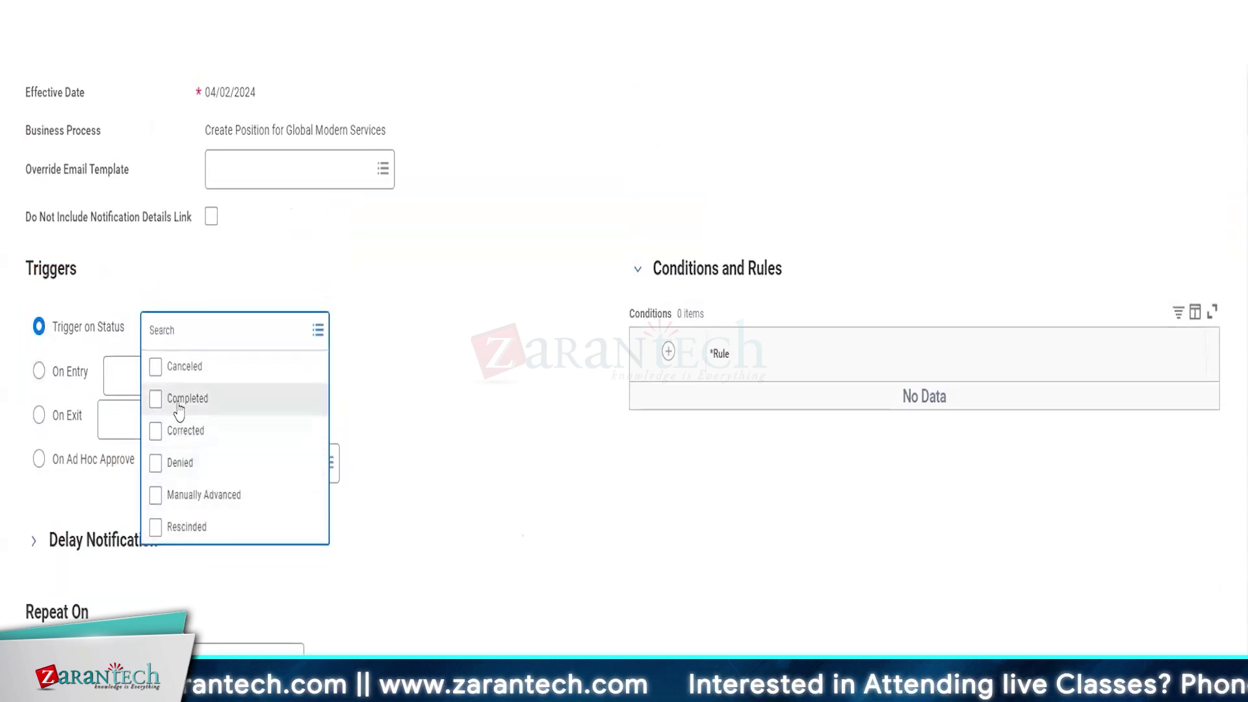
pyautogui.click(180, 406)
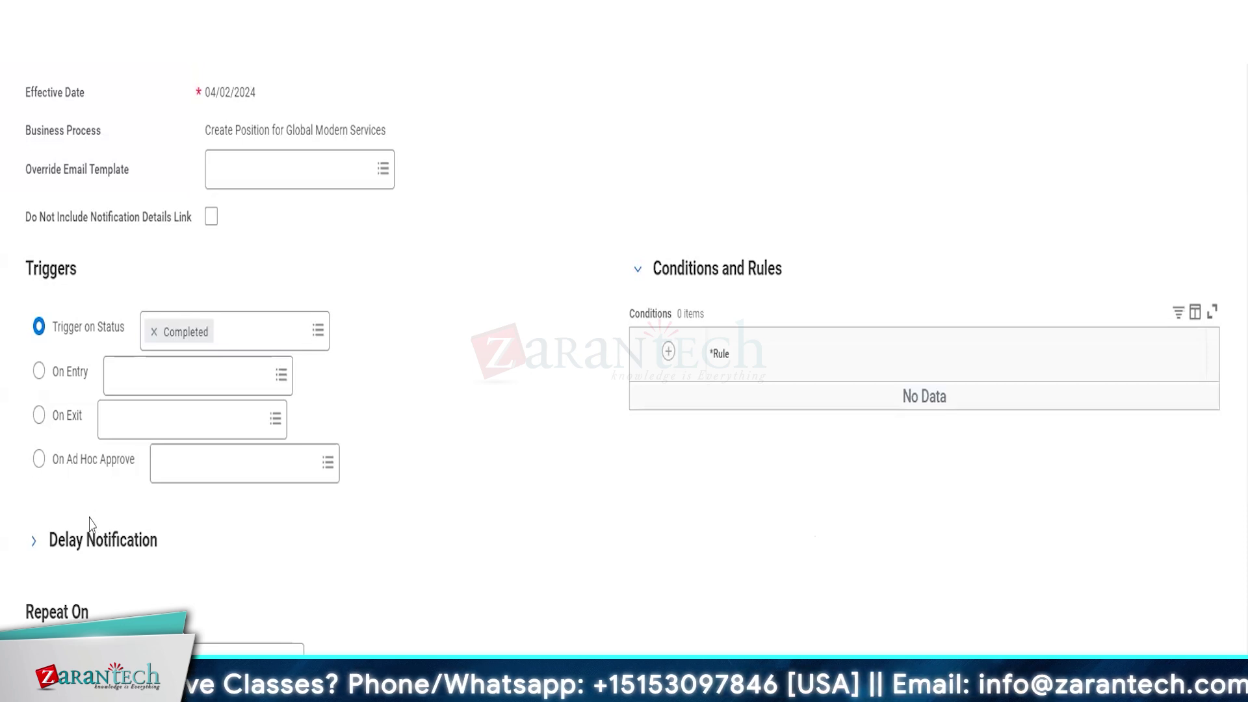
# Add the HR Partner security group to the notification's recipient groups
pyautogui.scroll(-5, 357, 569)
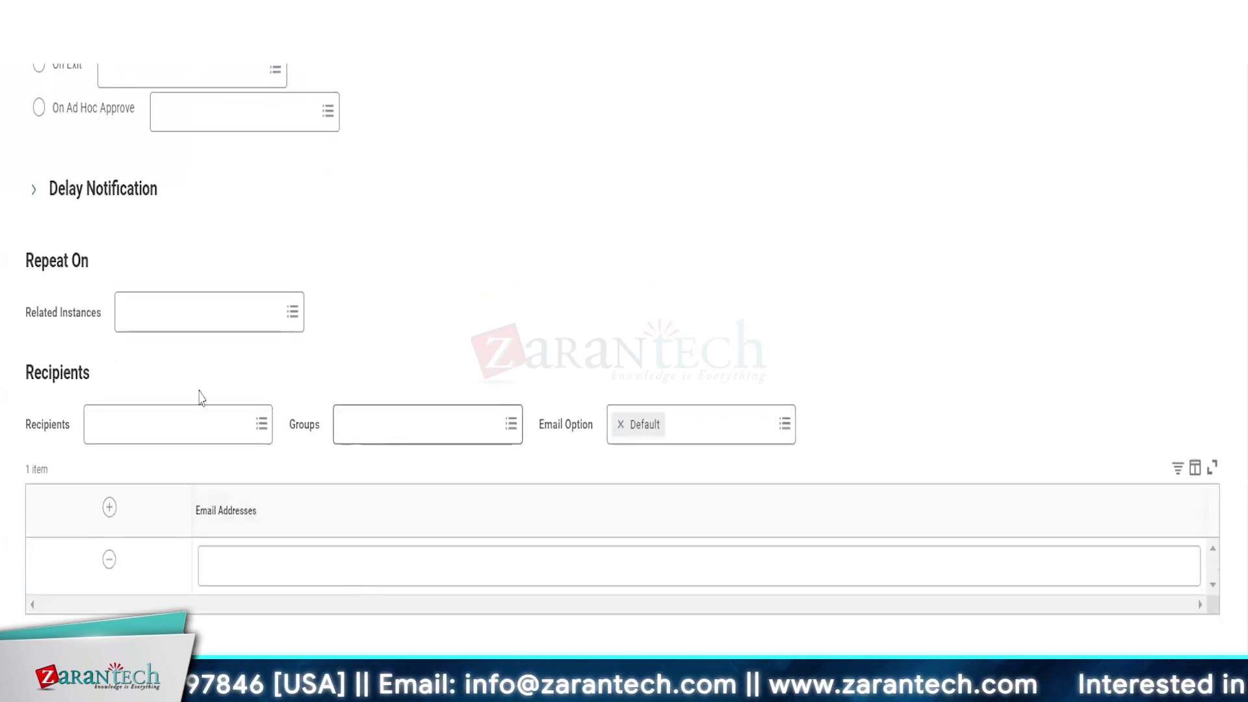
pyautogui.click(354, 430)
pyautogui.write('hr')
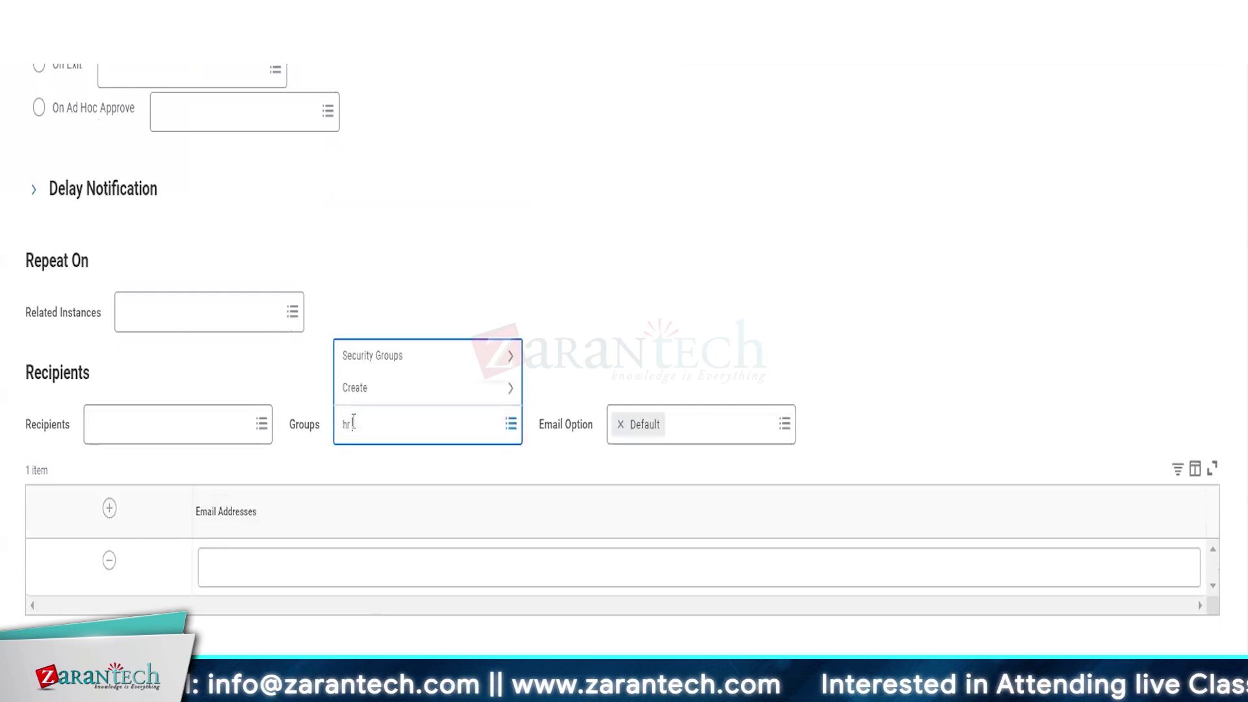
pyautogui.write(' patner')
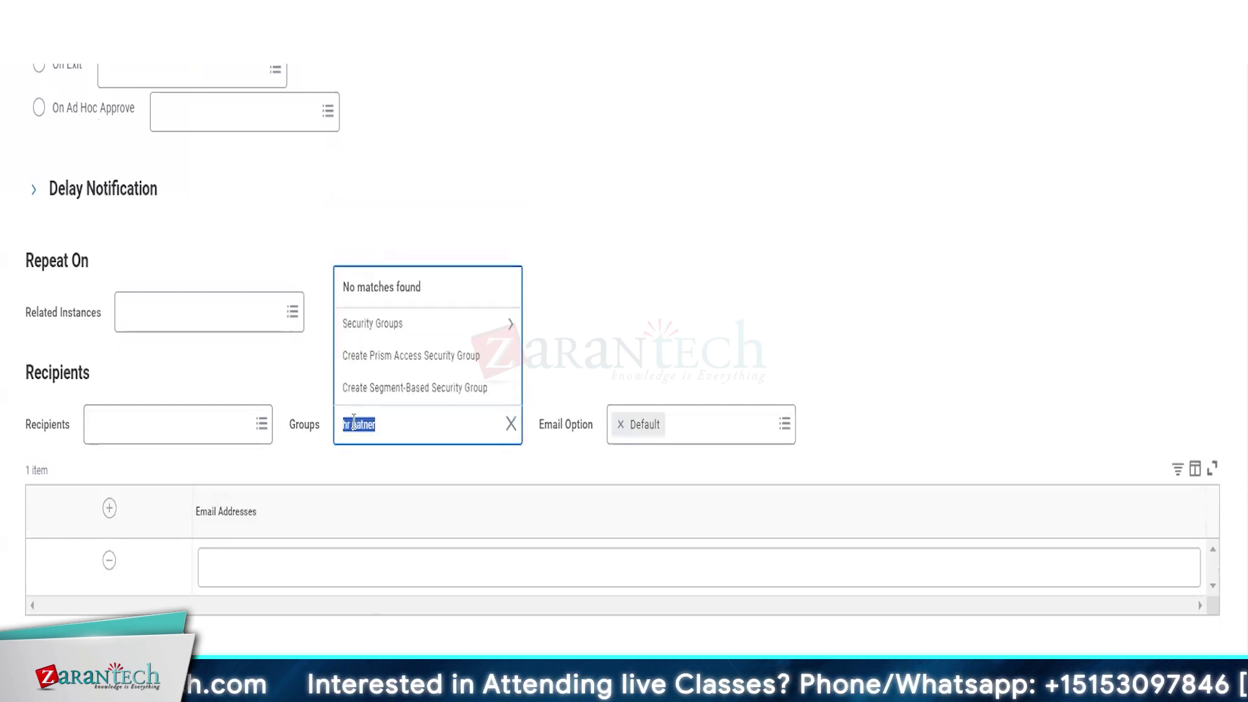
pyautogui.write('hr')
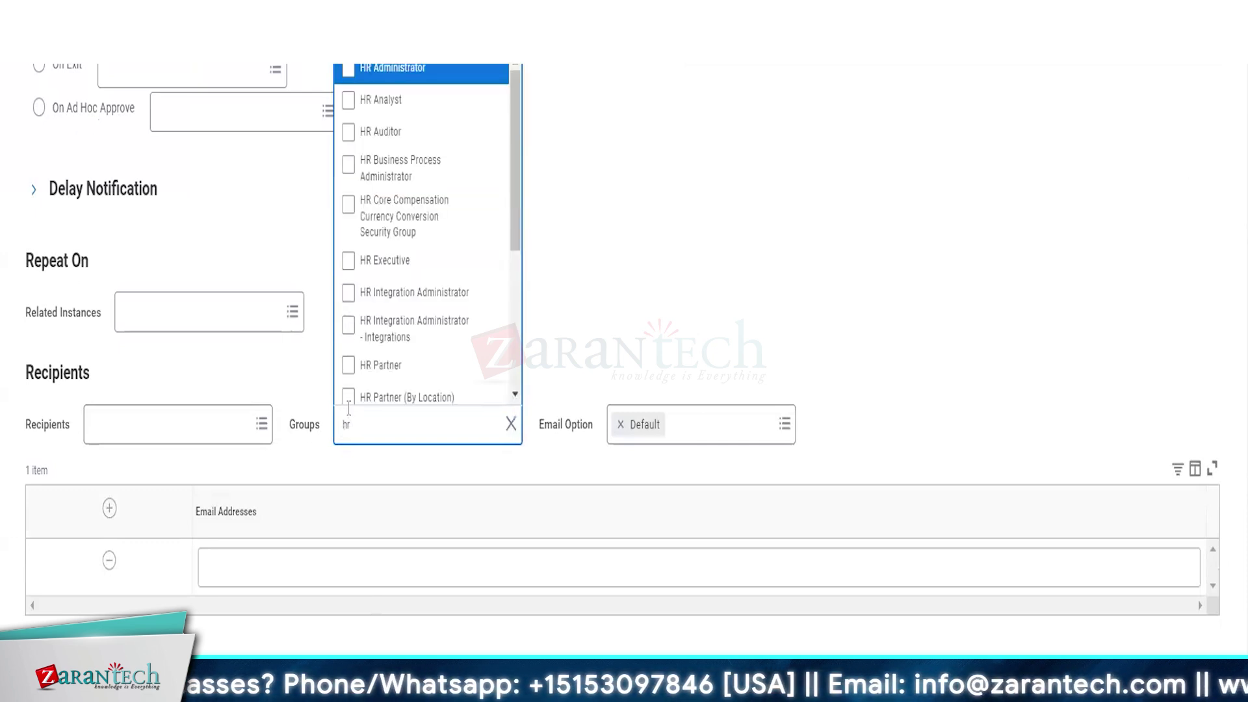
pyautogui.click(349, 366)
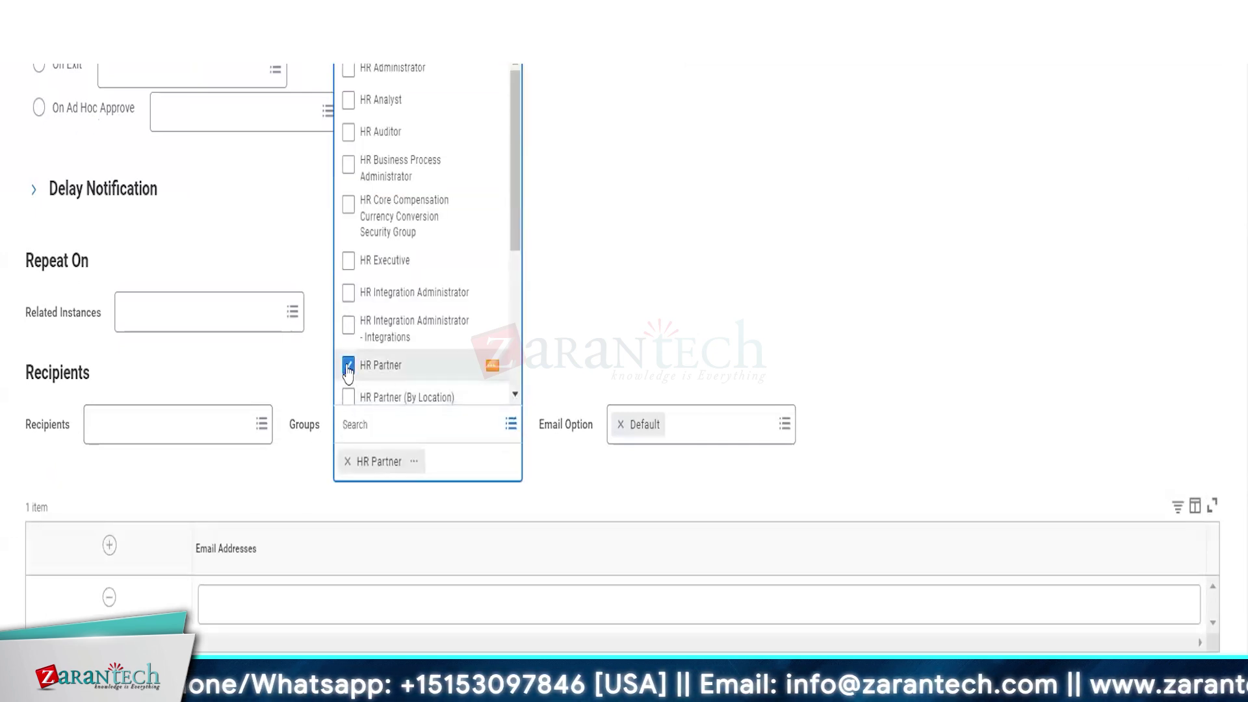
pyautogui.click(280, 365)
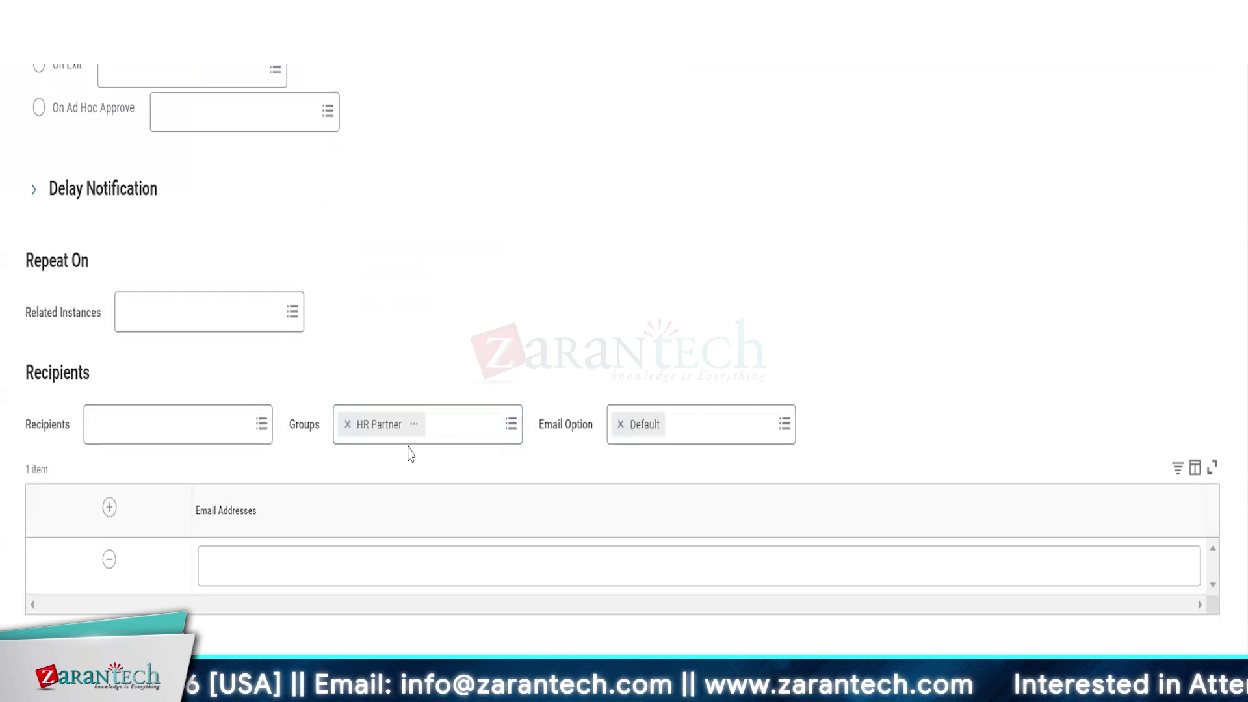
# Enter "ATTENTION: Position is created" as the subject text of the notification message
pyautogui.scroll(-2, 385, 575)
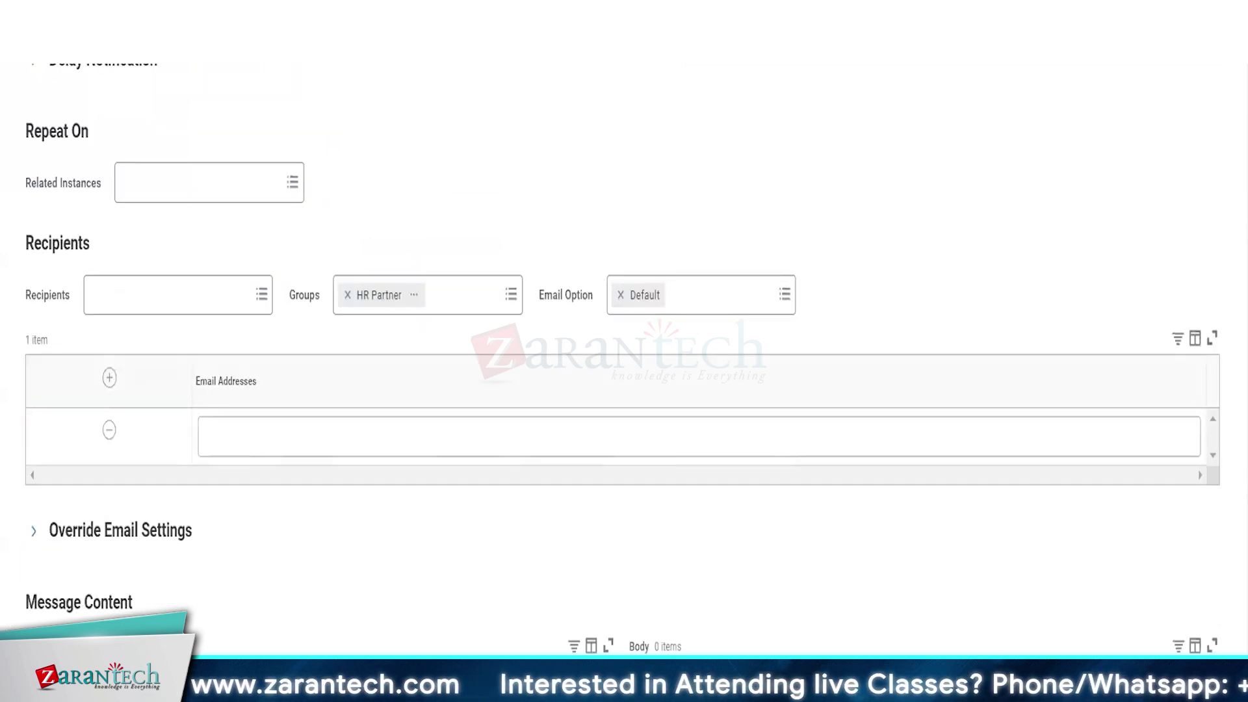
pyautogui.scroll(-2, 377, 615)
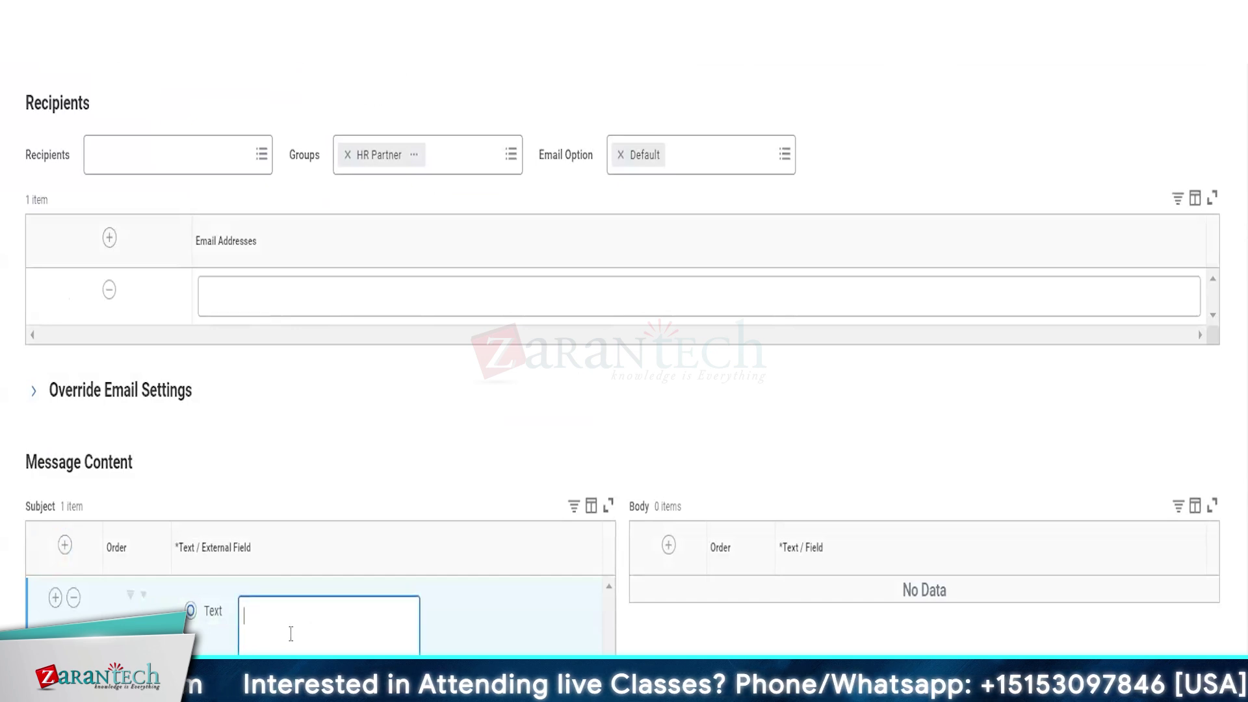
pyautogui.write('A')
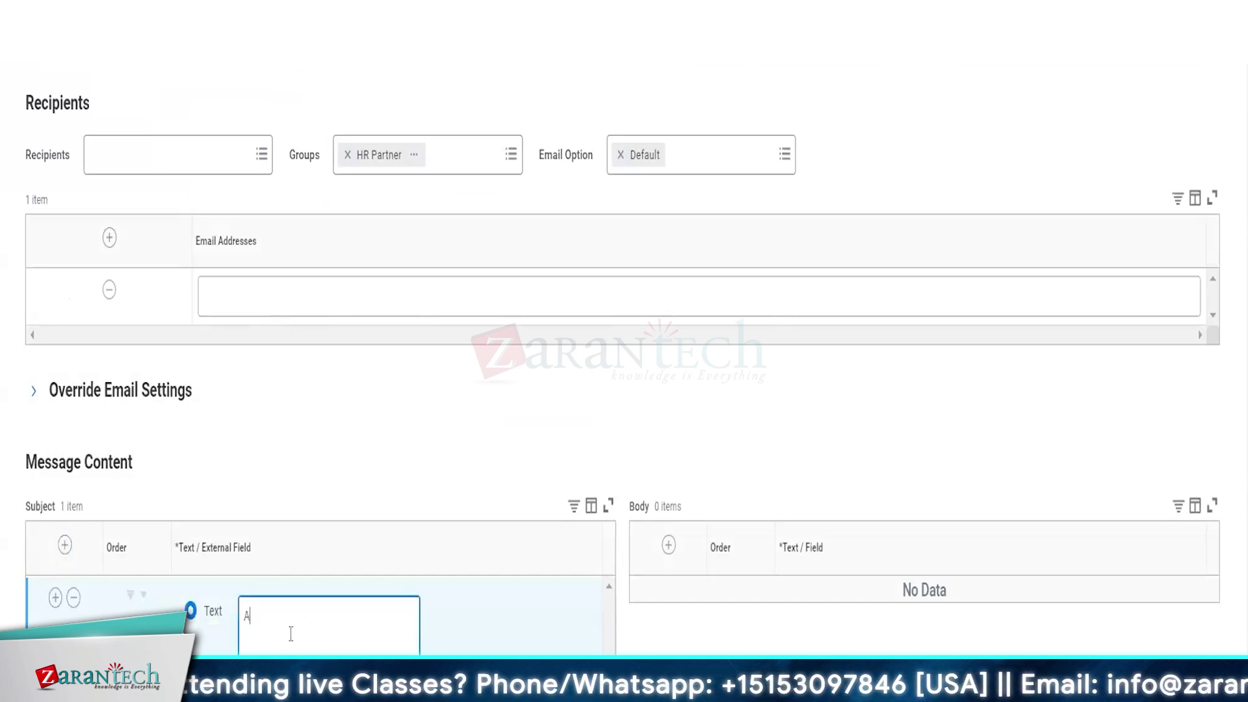
pyautogui.write('TTENTION')
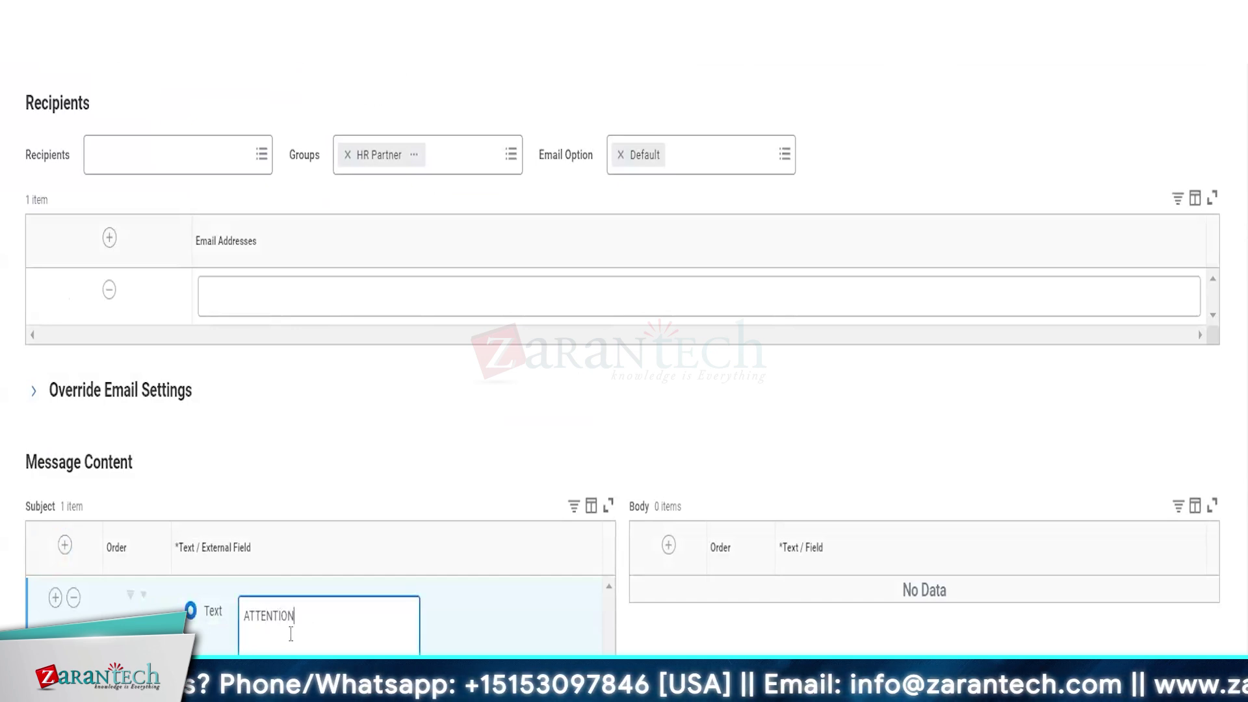
pyautogui.write(': Posi')
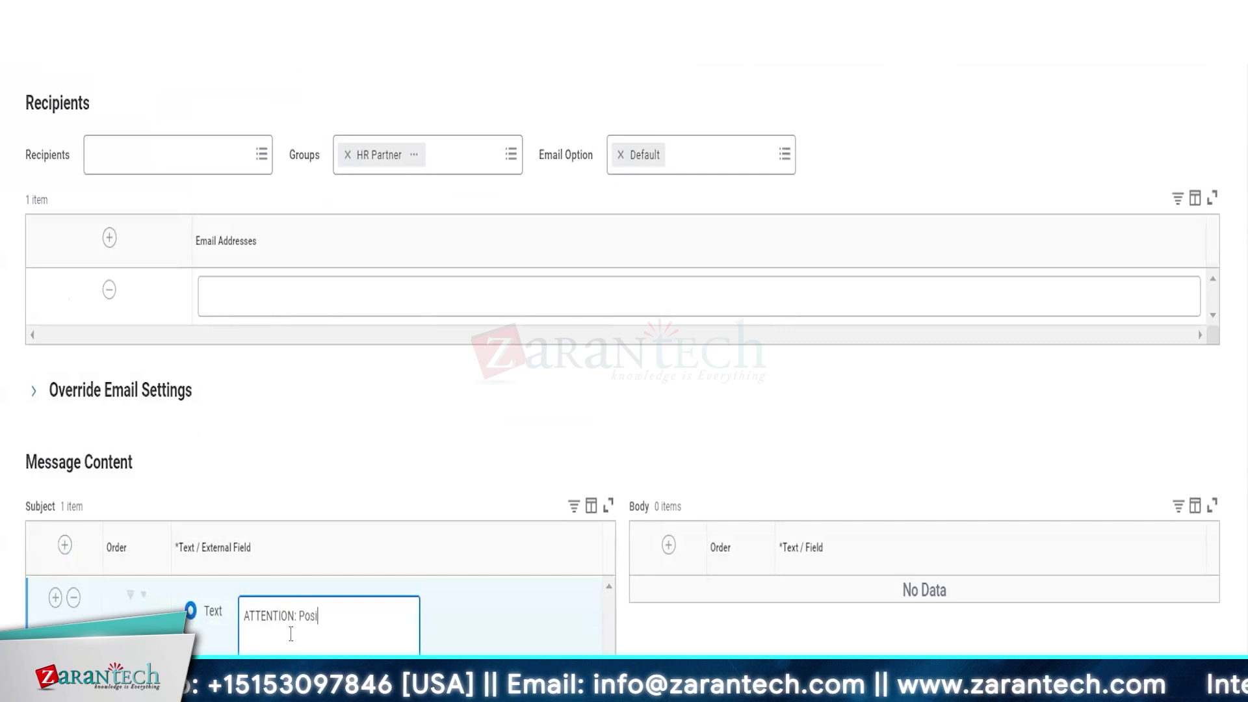
pyautogui.write('tion is')
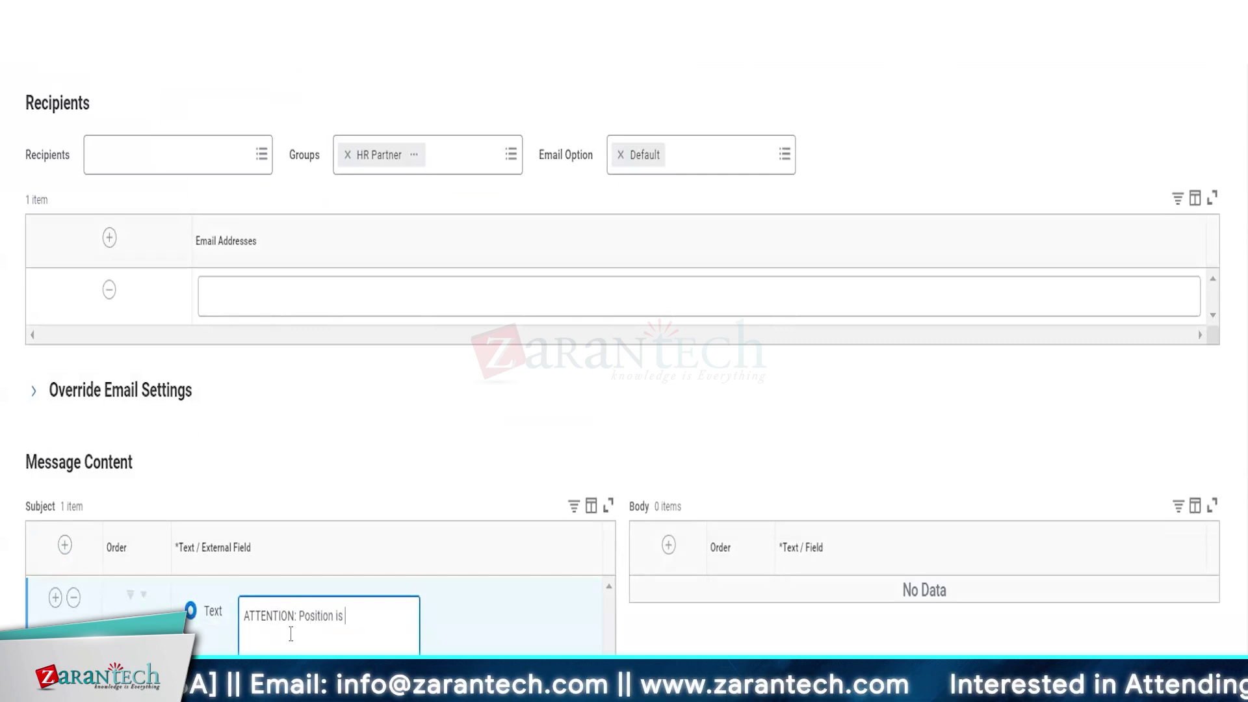
pyautogui.write(' created')
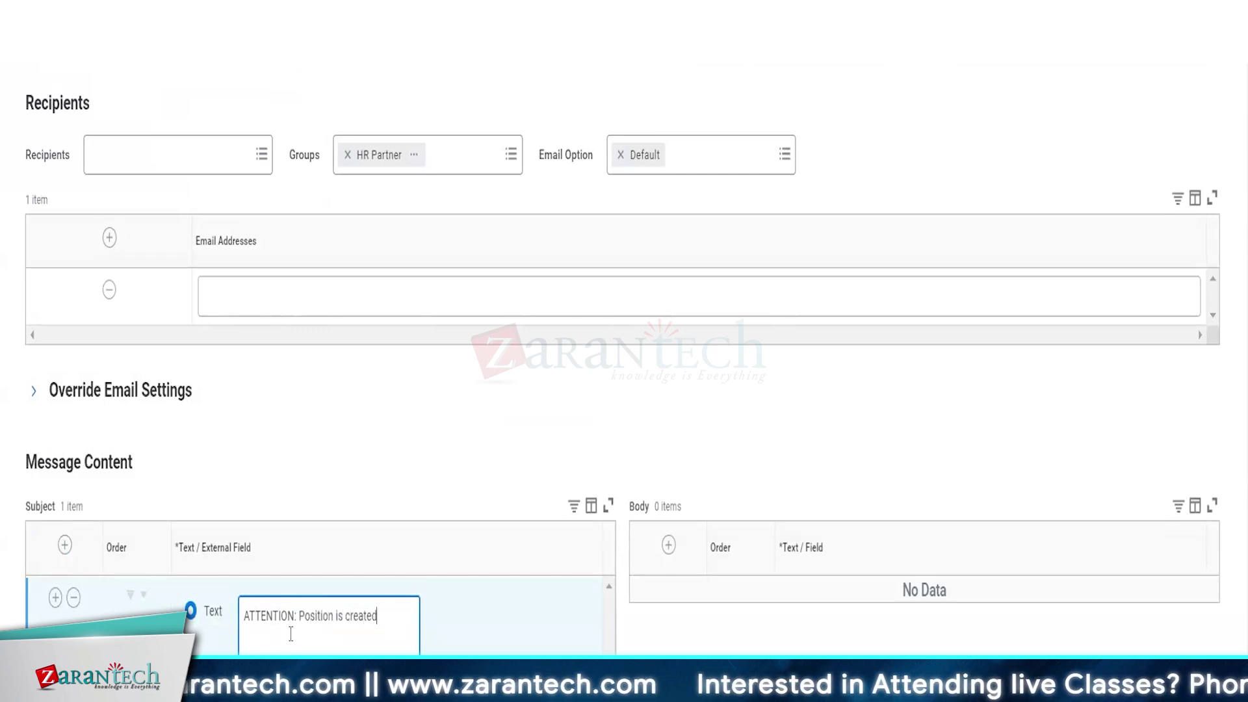
# Start the message body with a row containing the text "Hi" and a second row using the Preferred First Name field
pyautogui.click(669, 550)
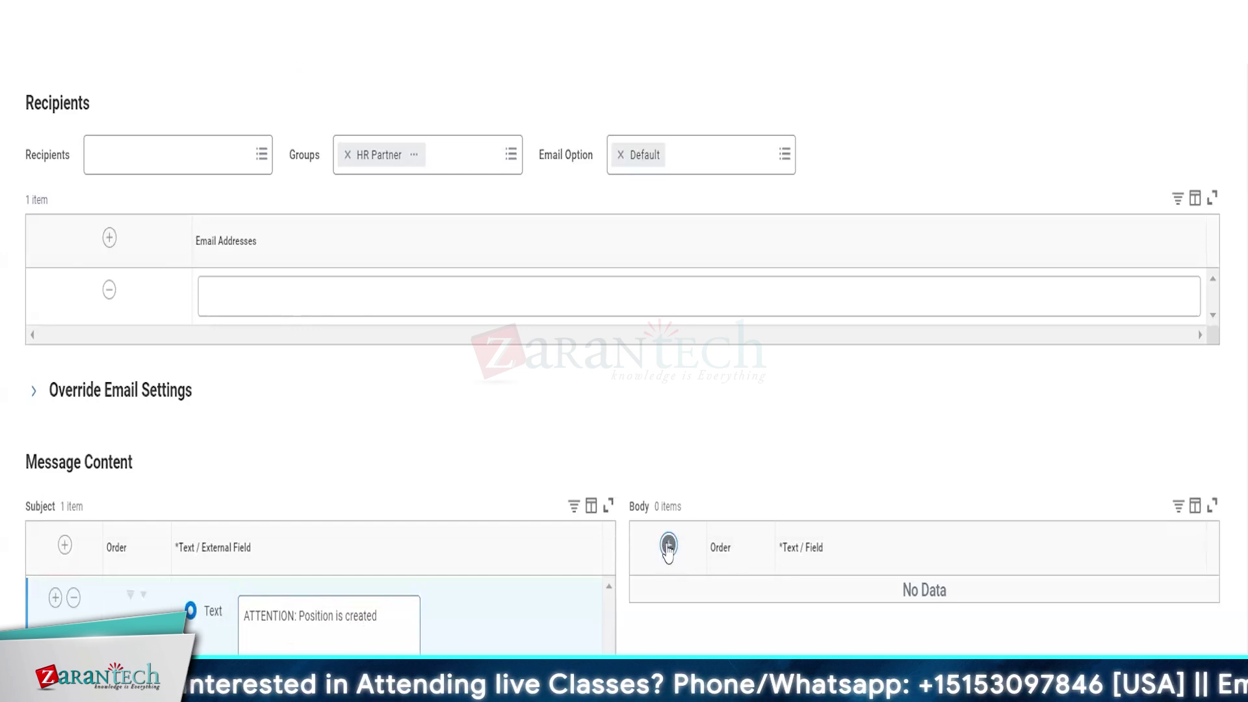
pyautogui.click(669, 546)
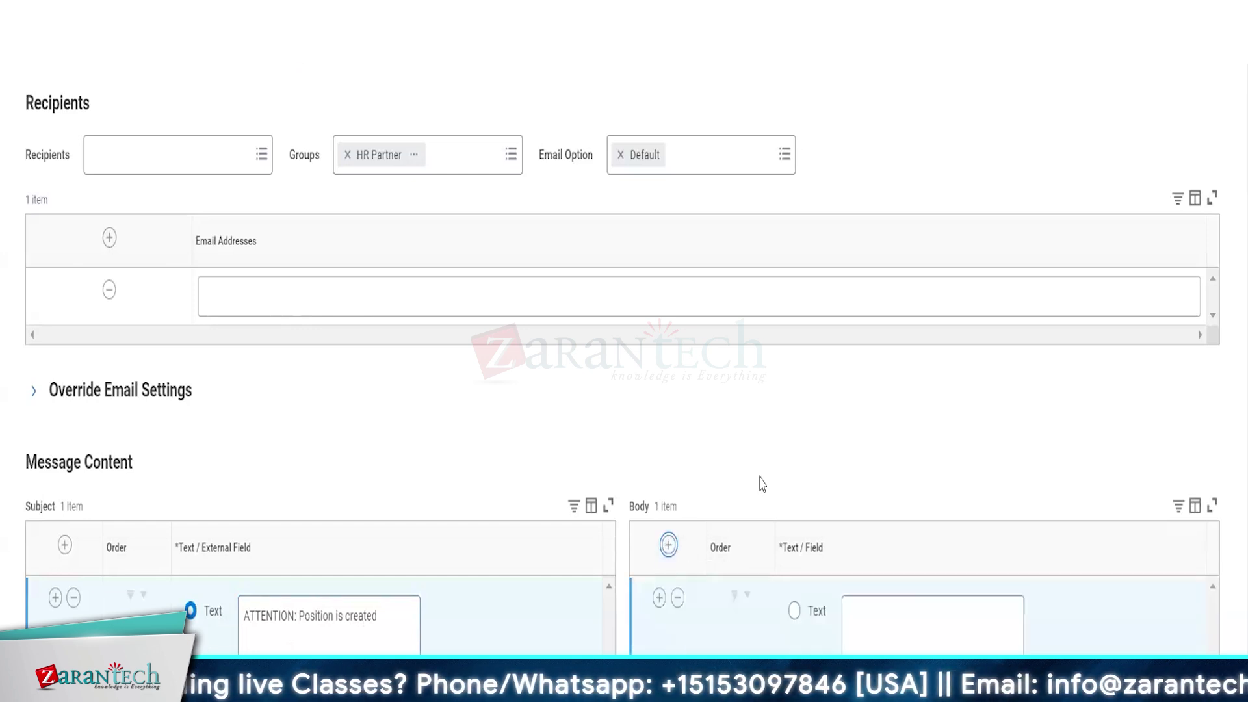
pyautogui.click(875, 611)
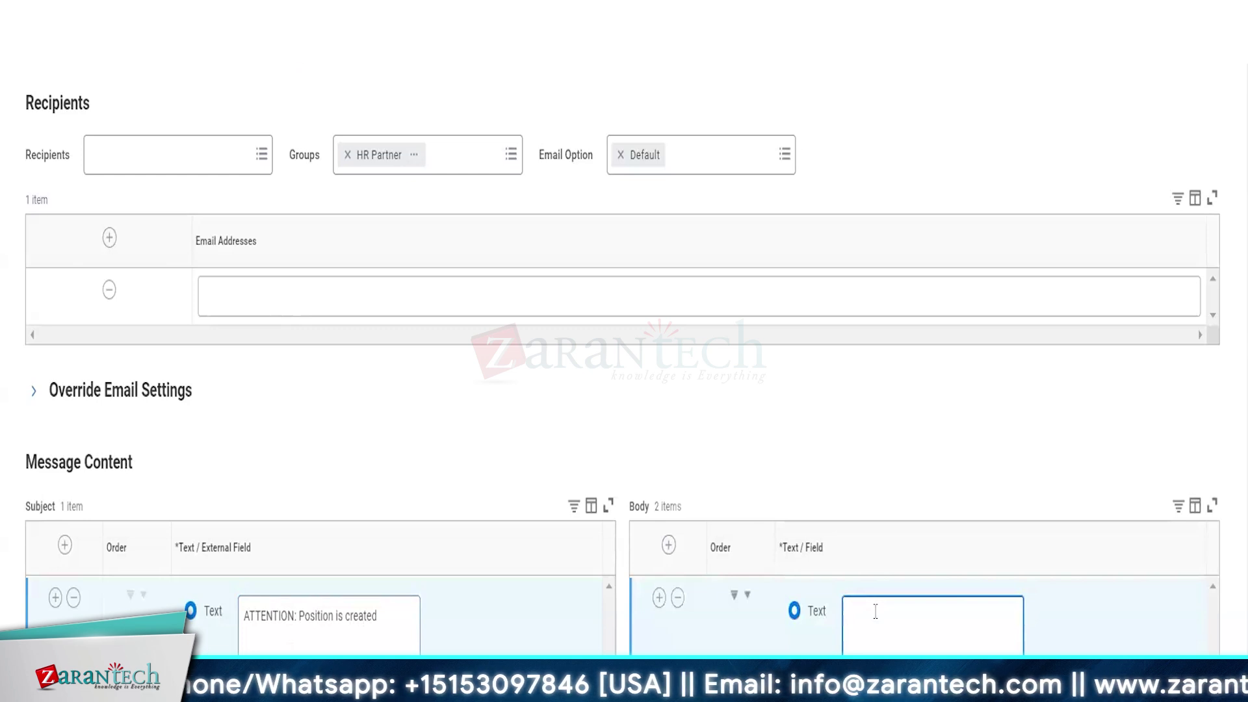
pyautogui.write('Hi')
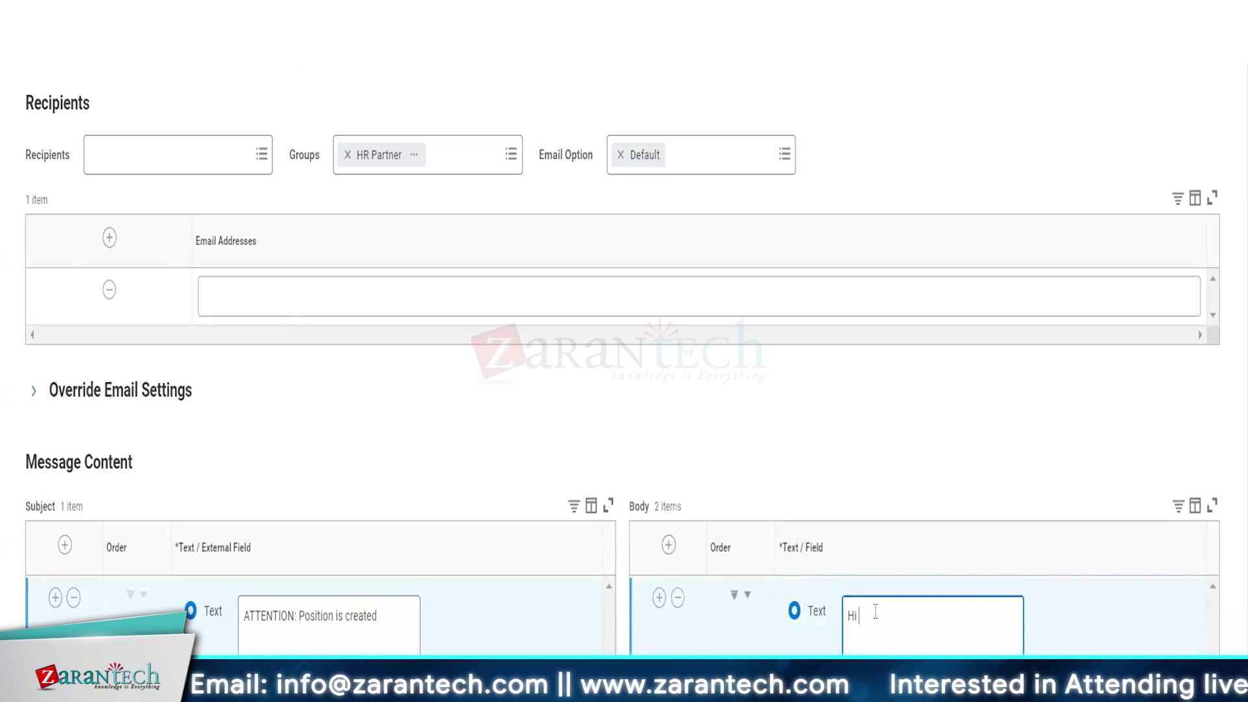
pyautogui.scroll(-2, 624, 351)
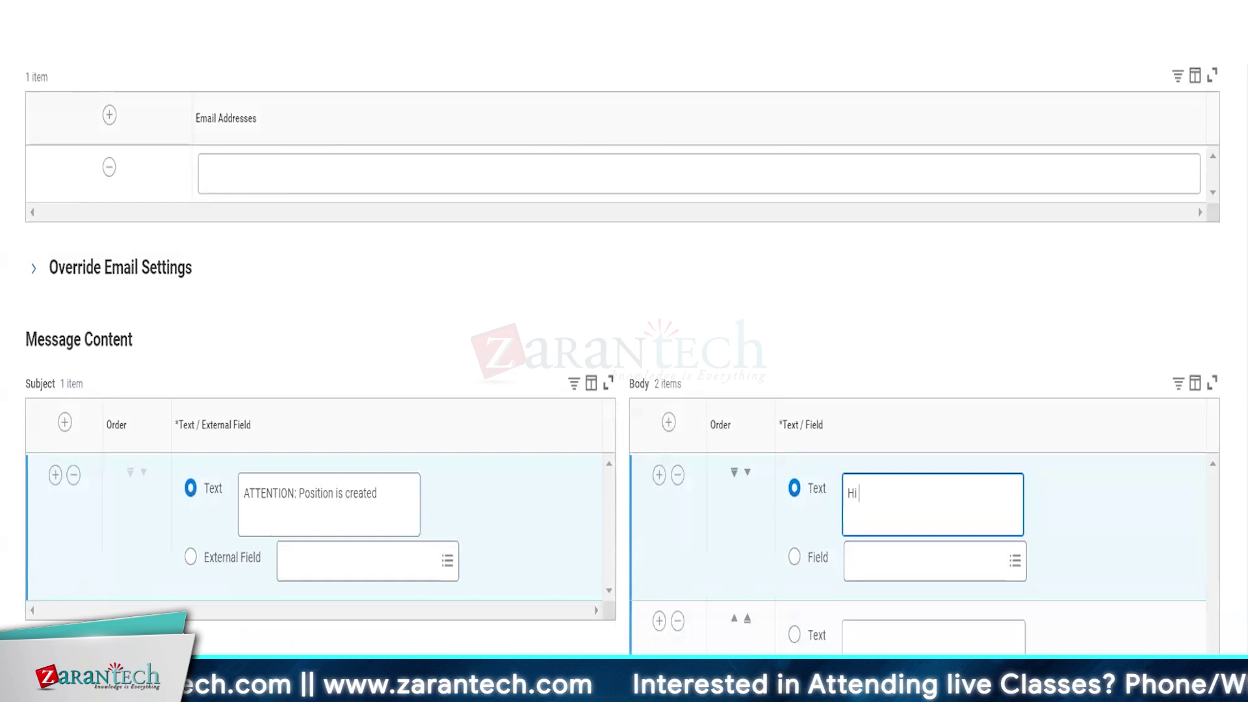
pyautogui.click(1015, 682)
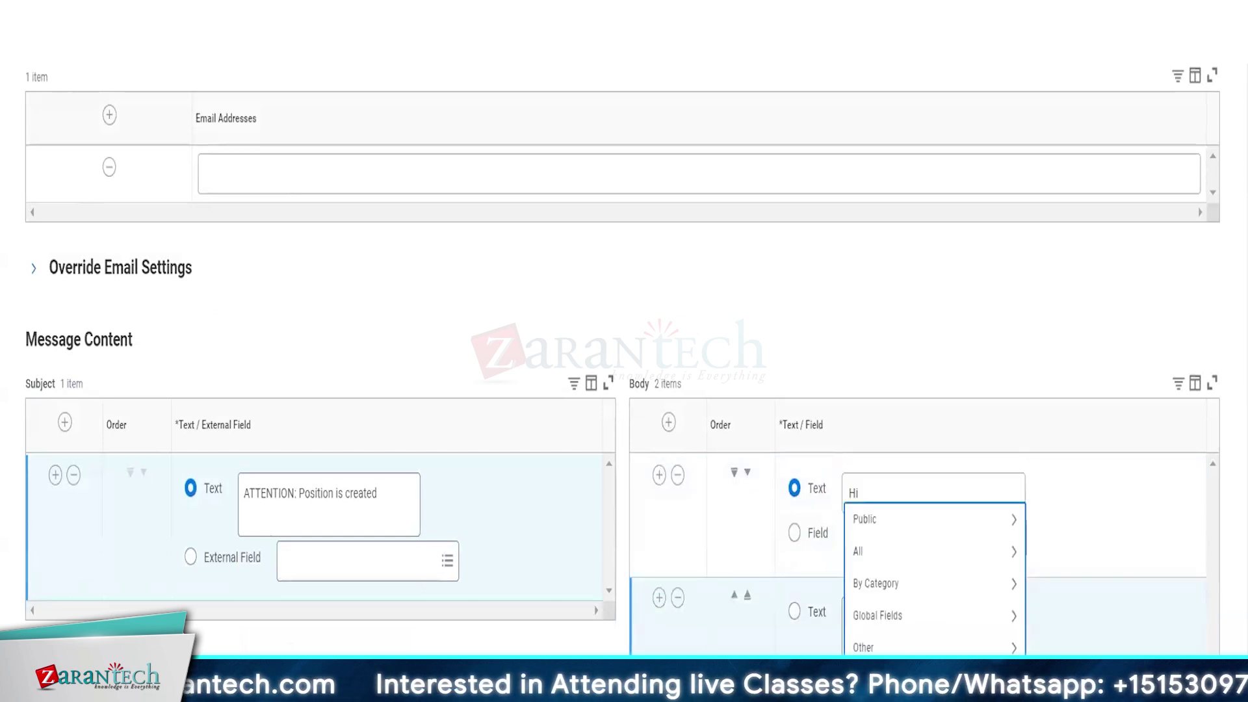
pyautogui.press('Return')
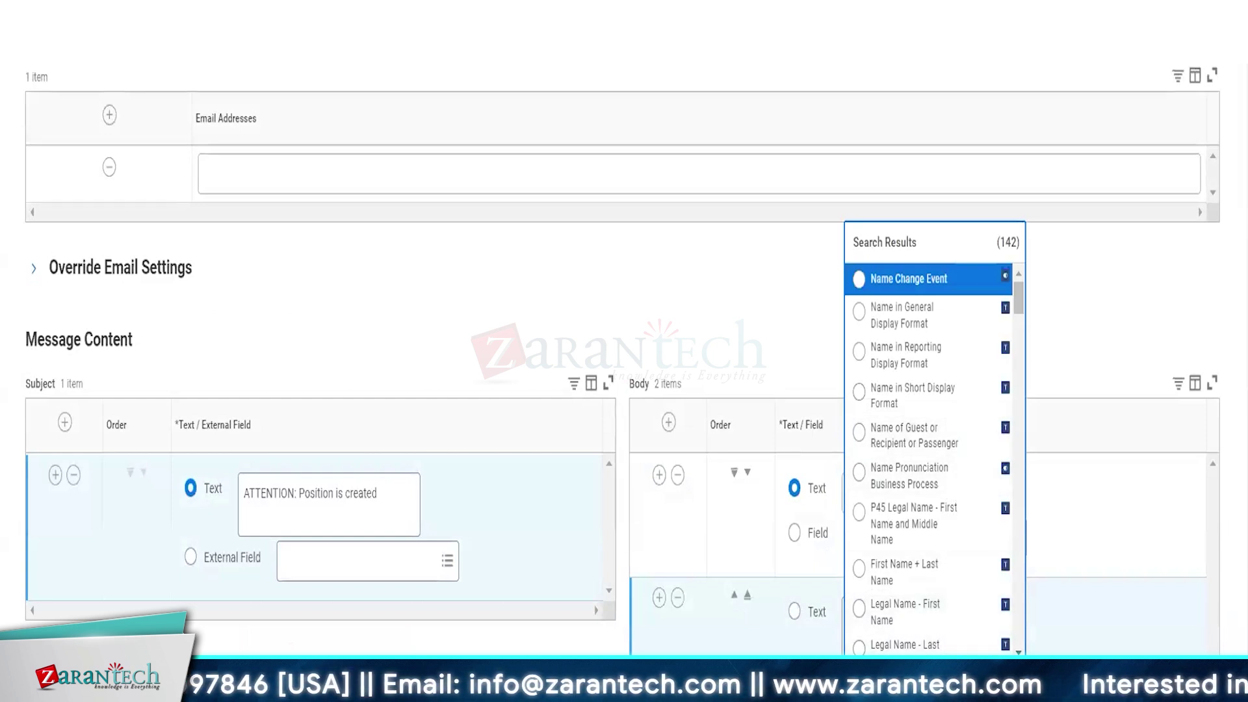
pyautogui.write('Hi')
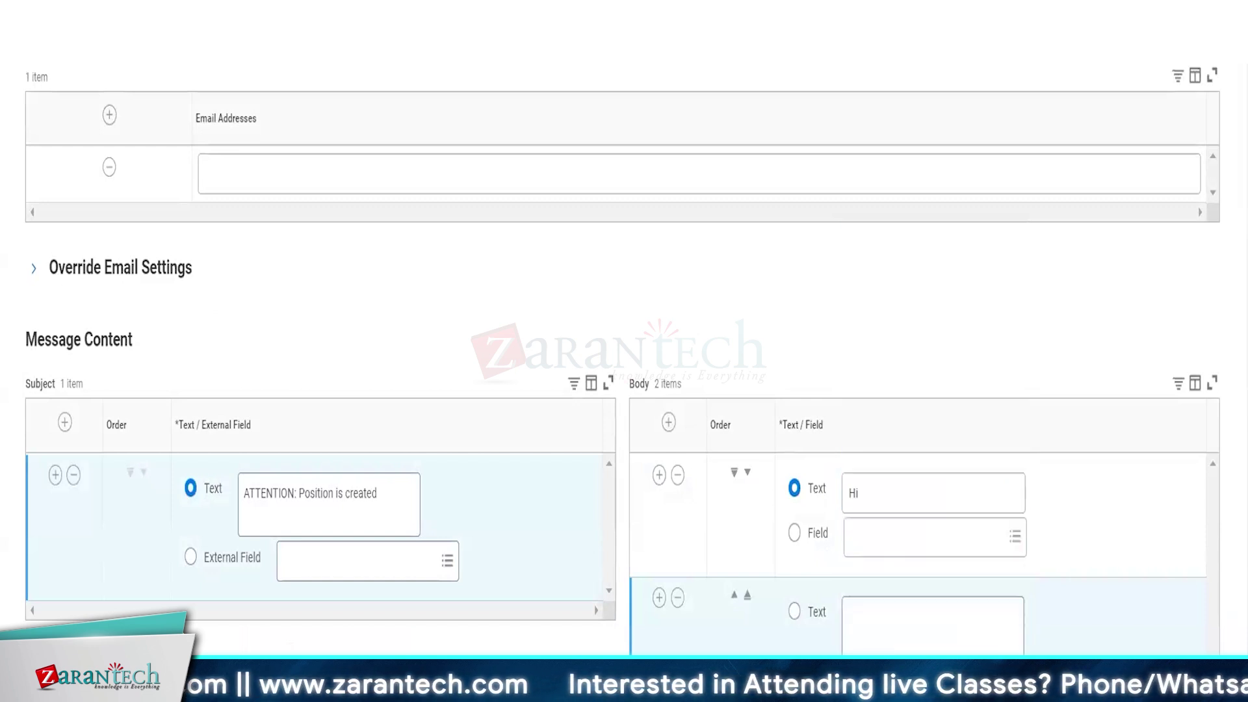
# Add a body row with a comma as its text after the Preferred First Name row
pyautogui.click(659, 597)
pyautogui.scroll(-2, 960, 637)
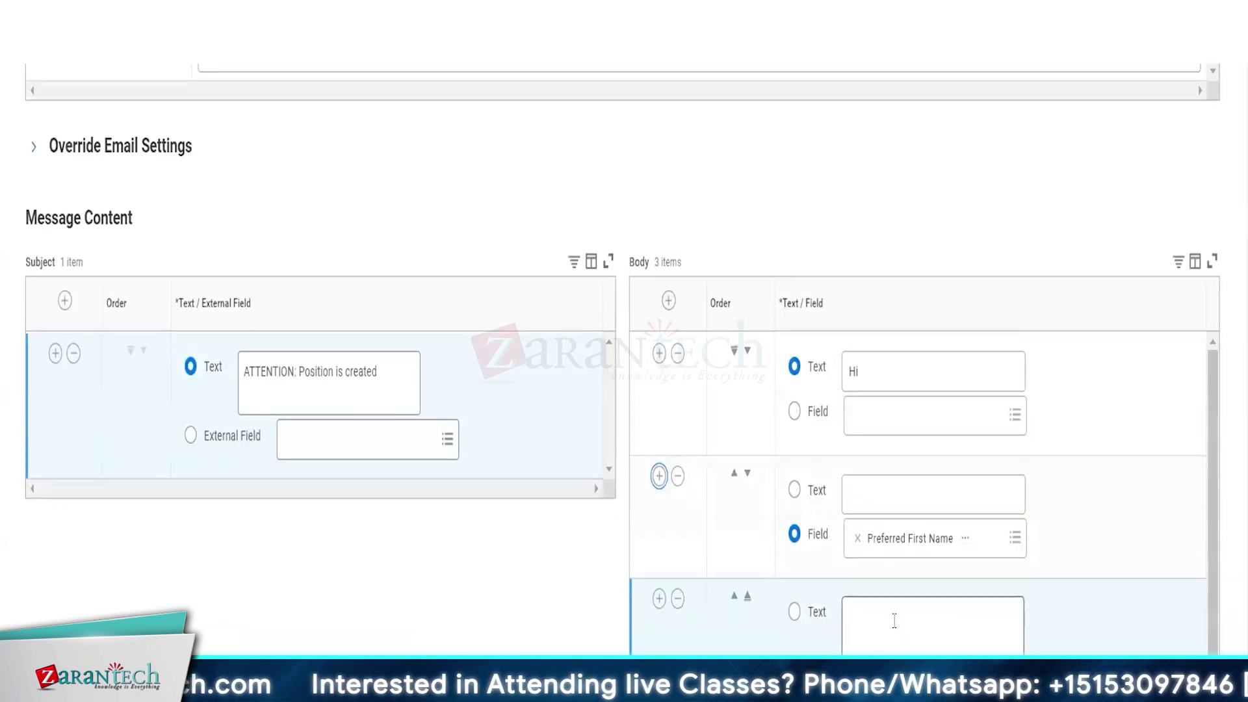
pyautogui.click(883, 621)
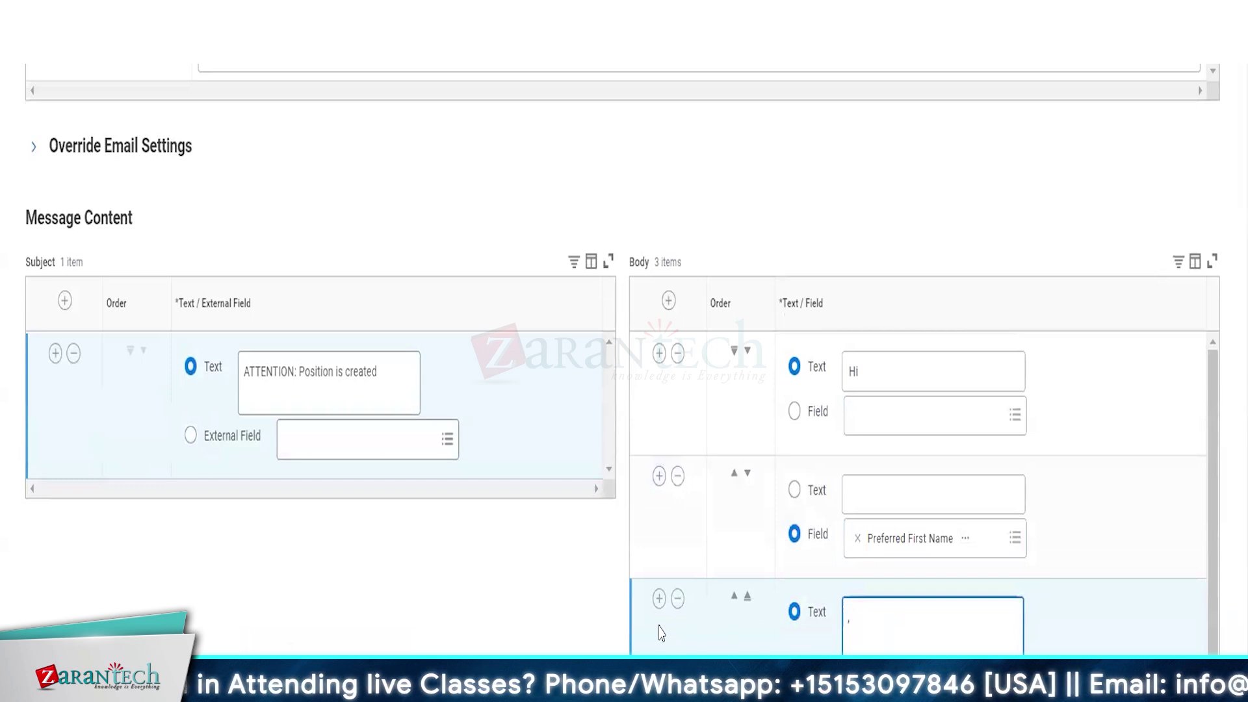
pyautogui.write(',')
# Add two body rows after the comma, each using the Line Break field
pyautogui.click(658, 597)
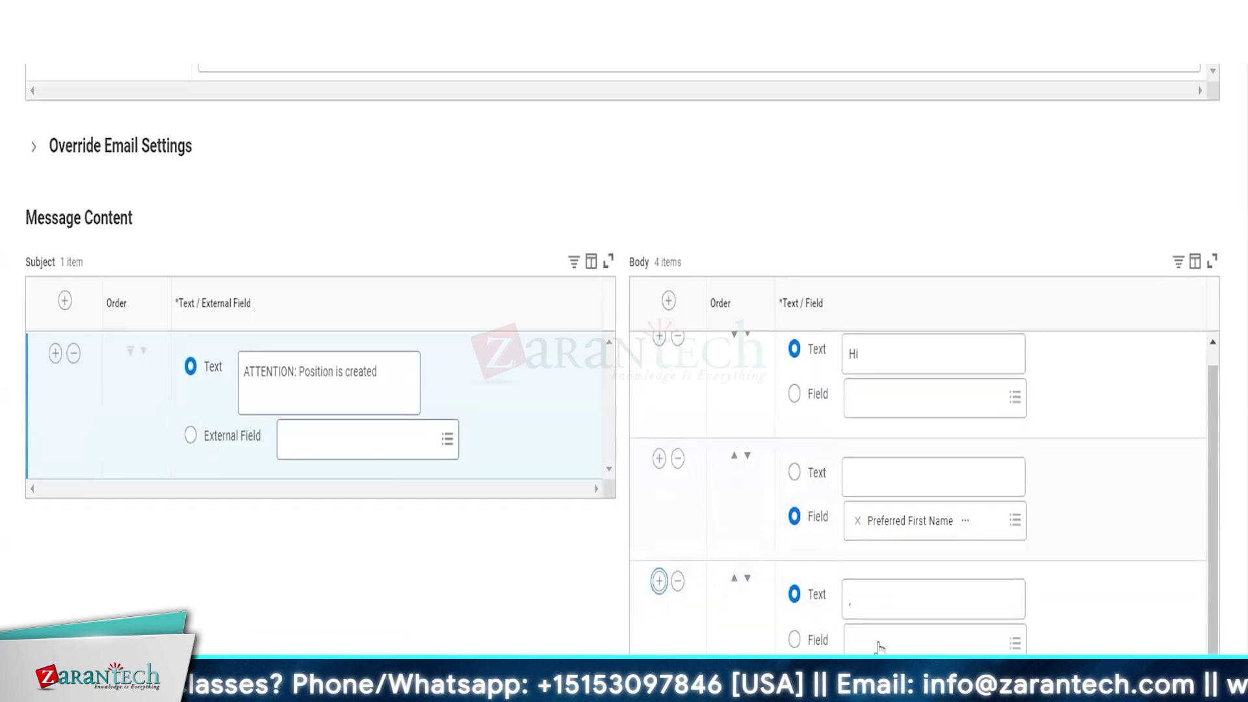
pyautogui.scroll(-2, 623, 364)
pyautogui.click(1015, 683)
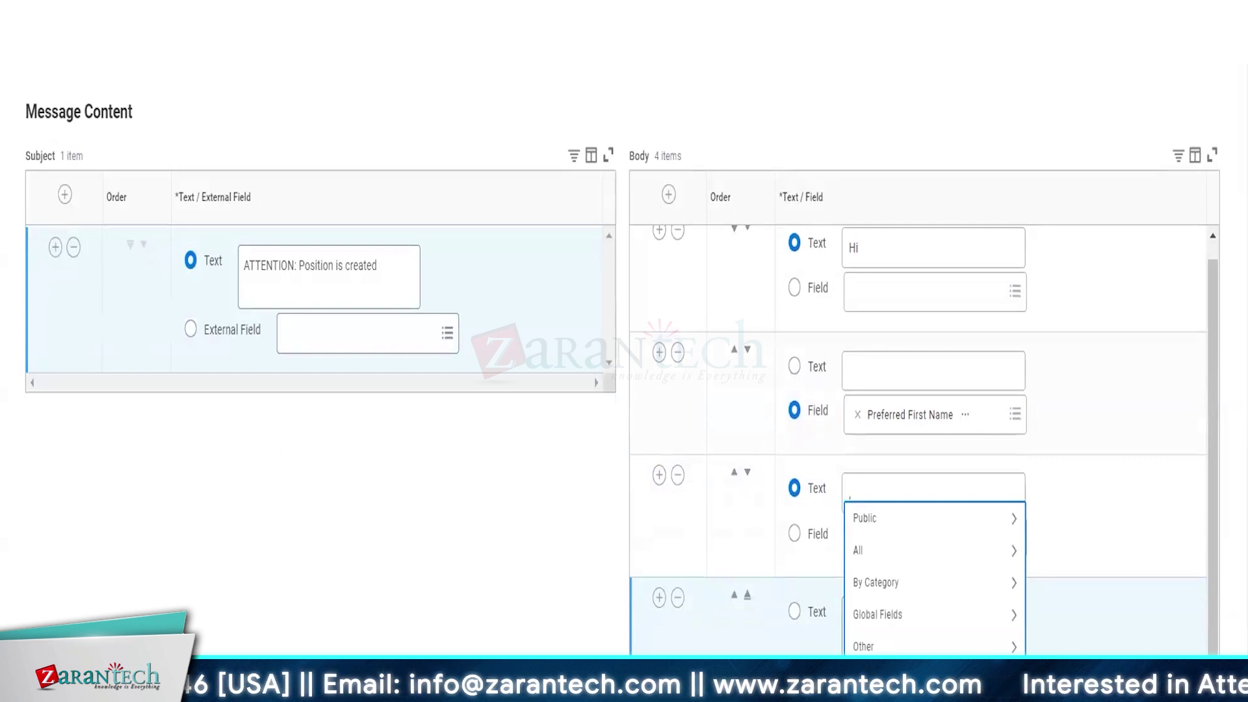
pyautogui.press('Return')
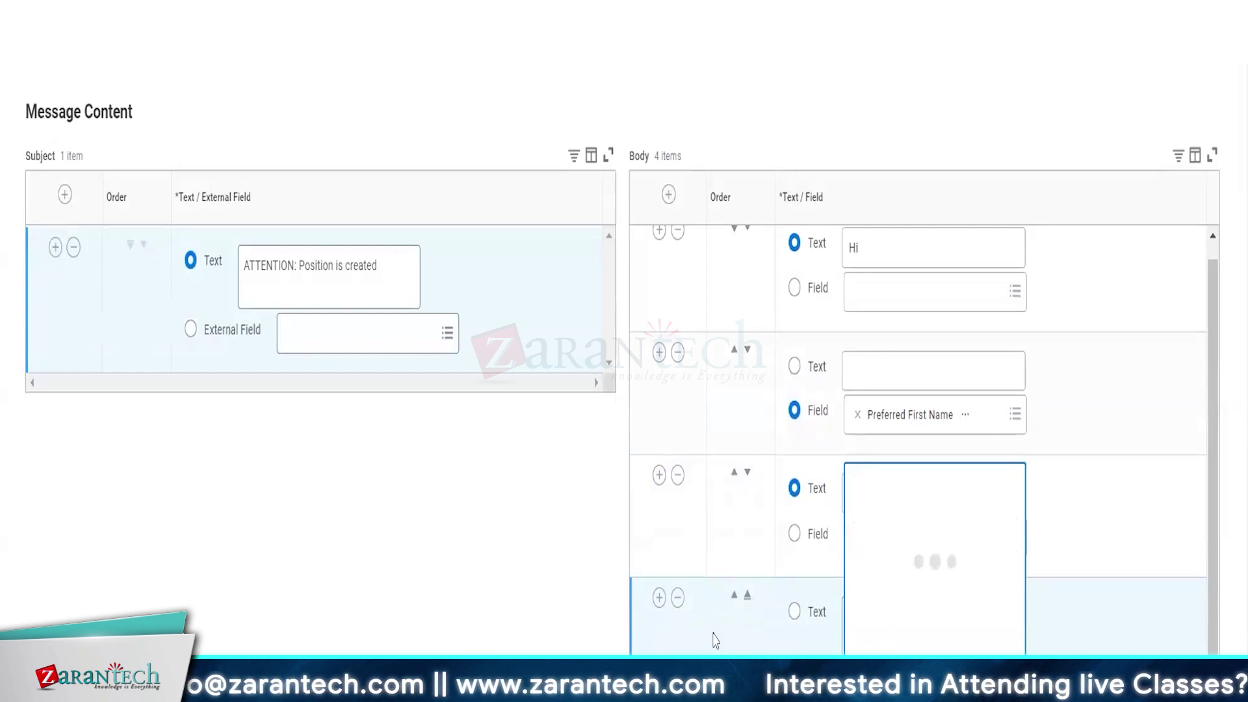
pyautogui.click(658, 597)
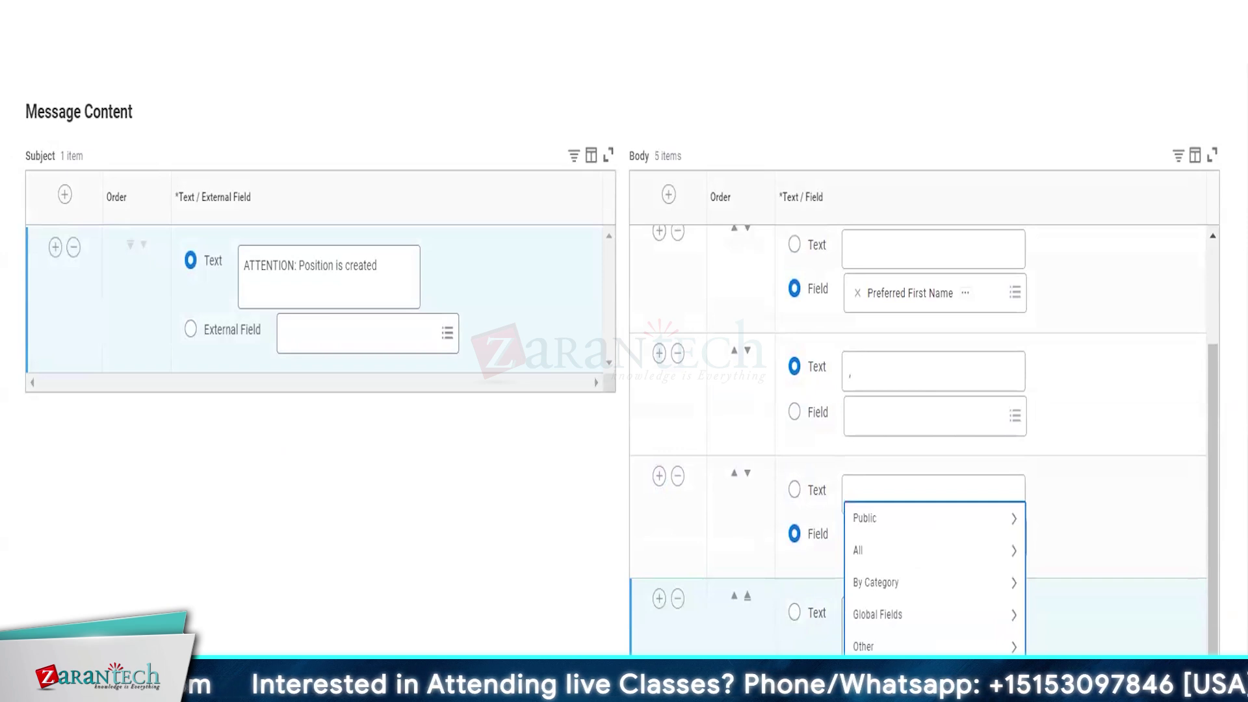
pyautogui.press('Return')
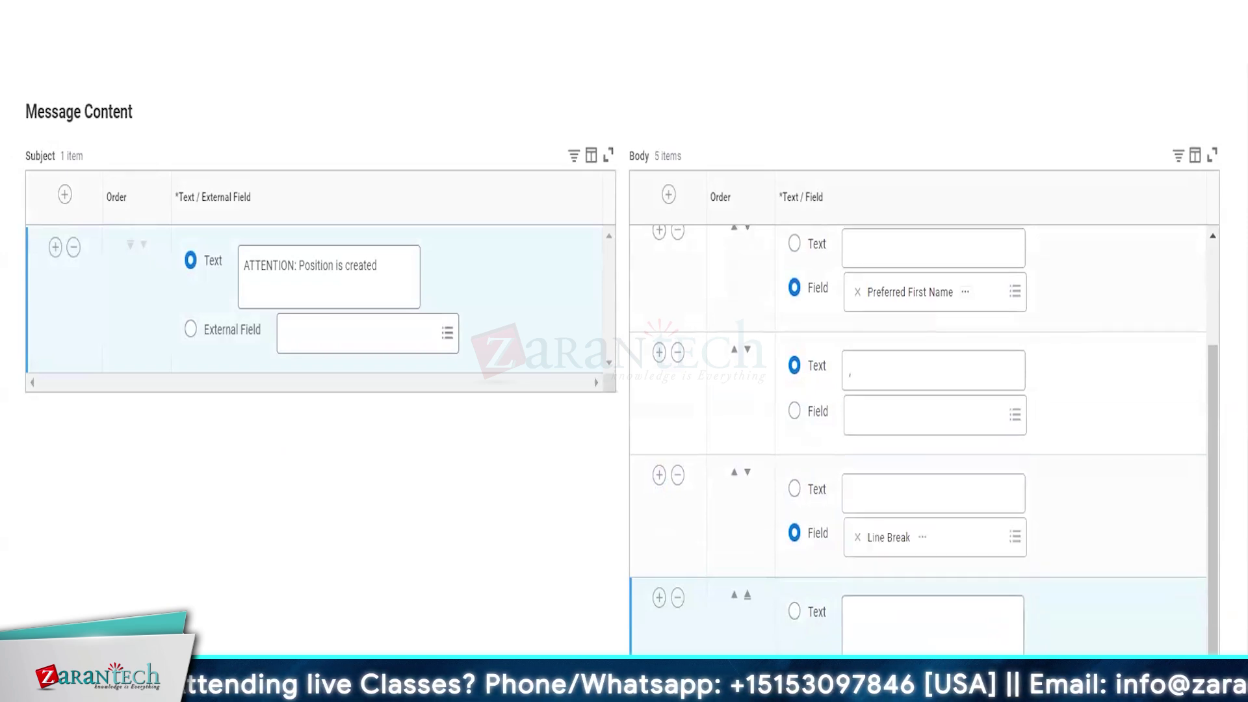
# Add a text row below the line breaks in the body, beginning with "The requested position"
pyautogui.click(658, 599)
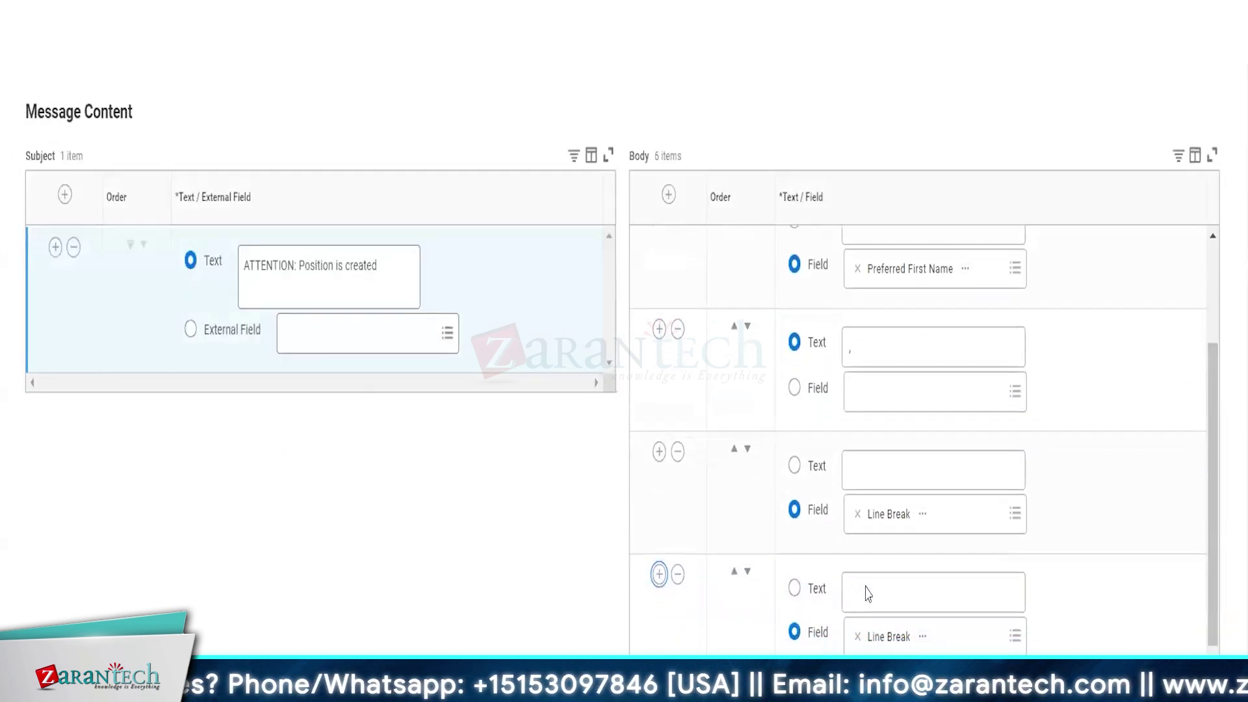
pyautogui.scroll(-2, 897, 596)
pyautogui.click(892, 618)
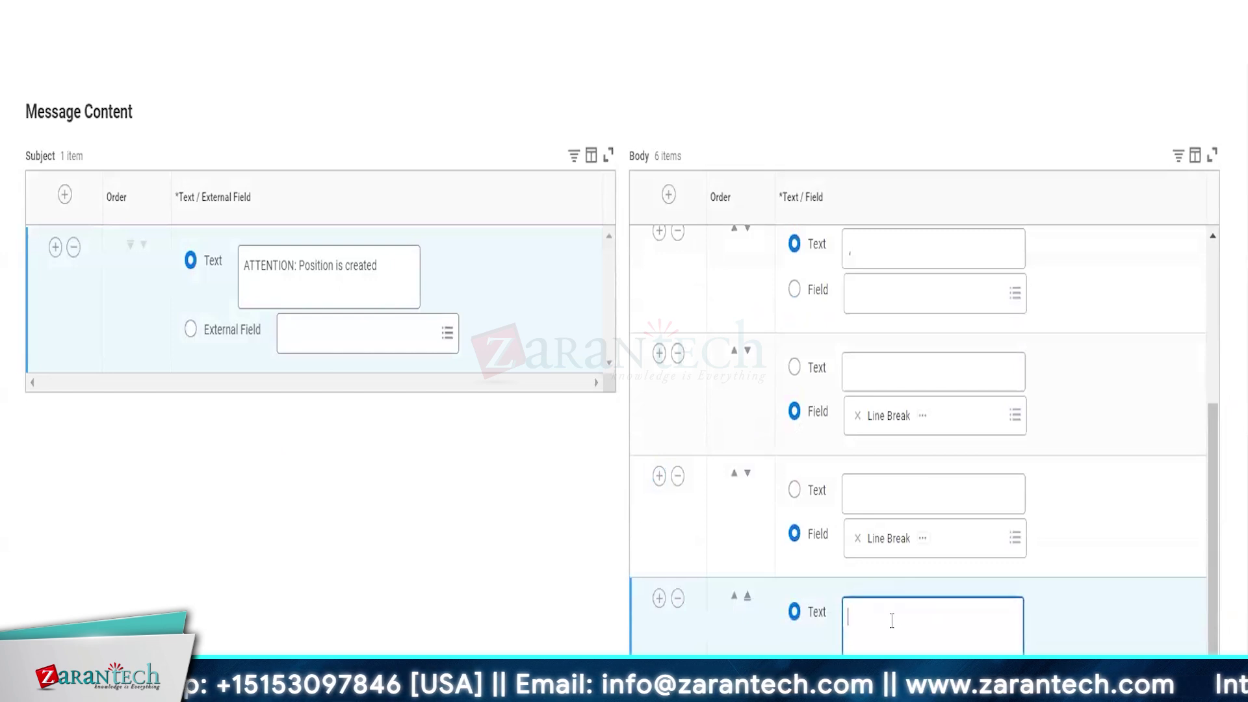
pyautogui.write('The p')
pyautogui.press('BackSpace')
pyautogui.press('BackSpace')
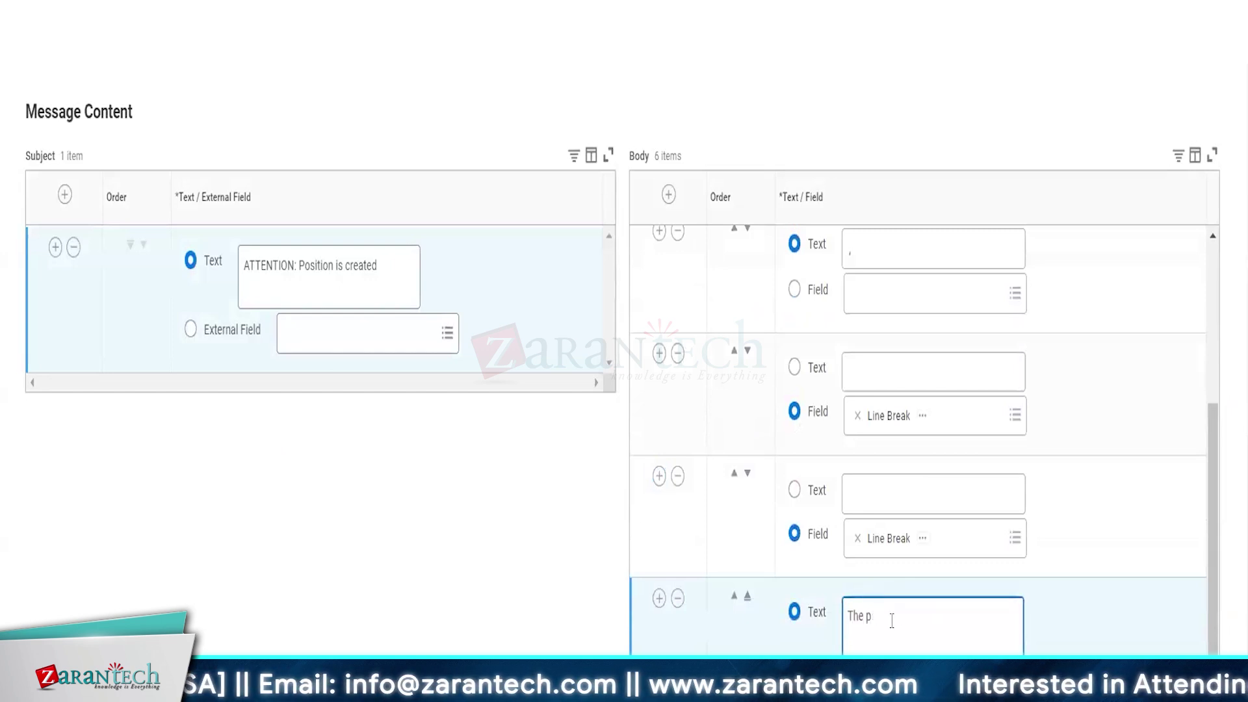
pyautogui.write('p')
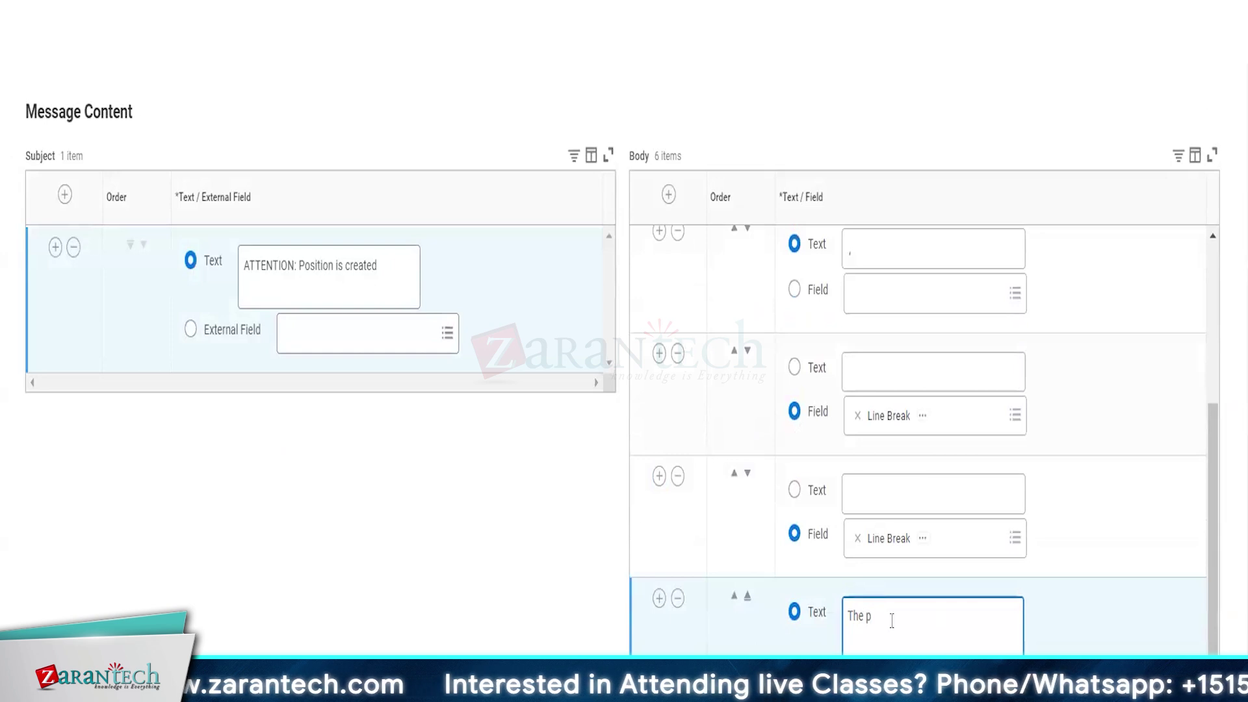
pyautogui.press('BackSpace')
pyautogui.write('request')
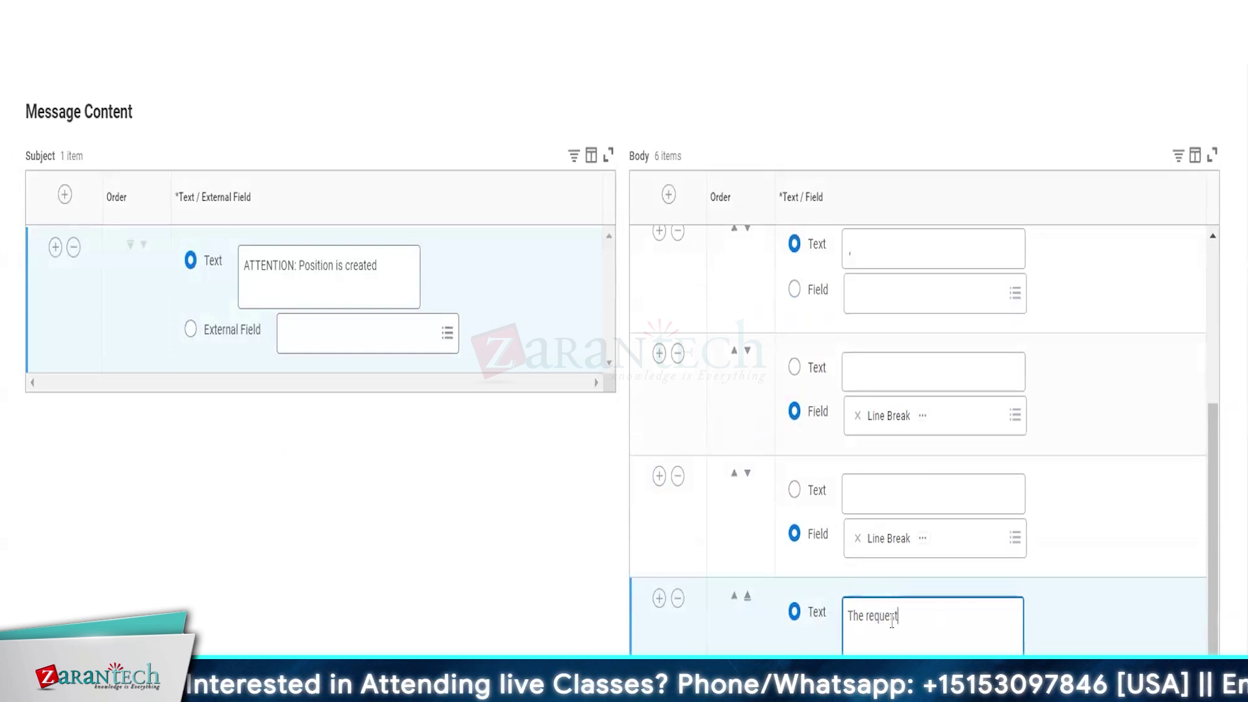
pyautogui.write('ed position')
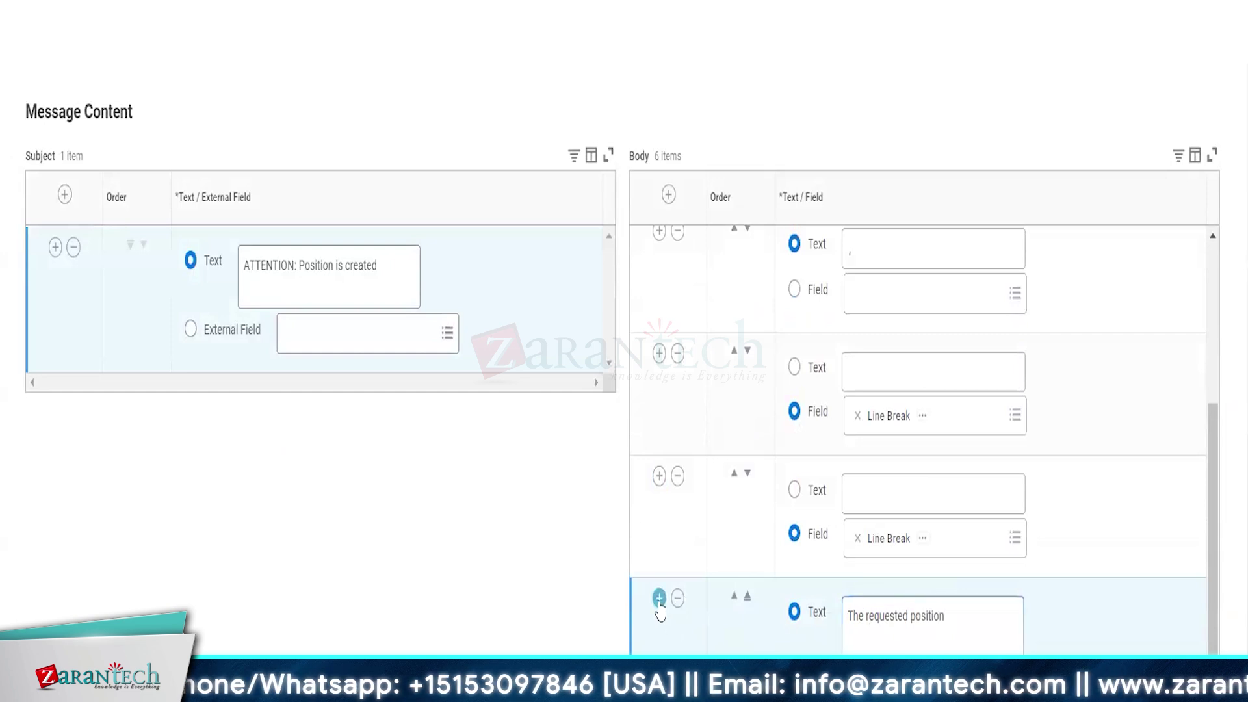
# Complete the last body row's text as "The requested position has been created in Workday. Please schedule calibration meeting with the Primary Recruiter for next steps."
pyautogui.press('BackSpace')
pyautogui.press('BackSpace')
pyautogui.press('BackSpace')
pyautogui.press('BackSpace')
pyautogui.press('BackSpace')
pyautogui.press('BackSpace')
pyautogui.press('BackSpace')
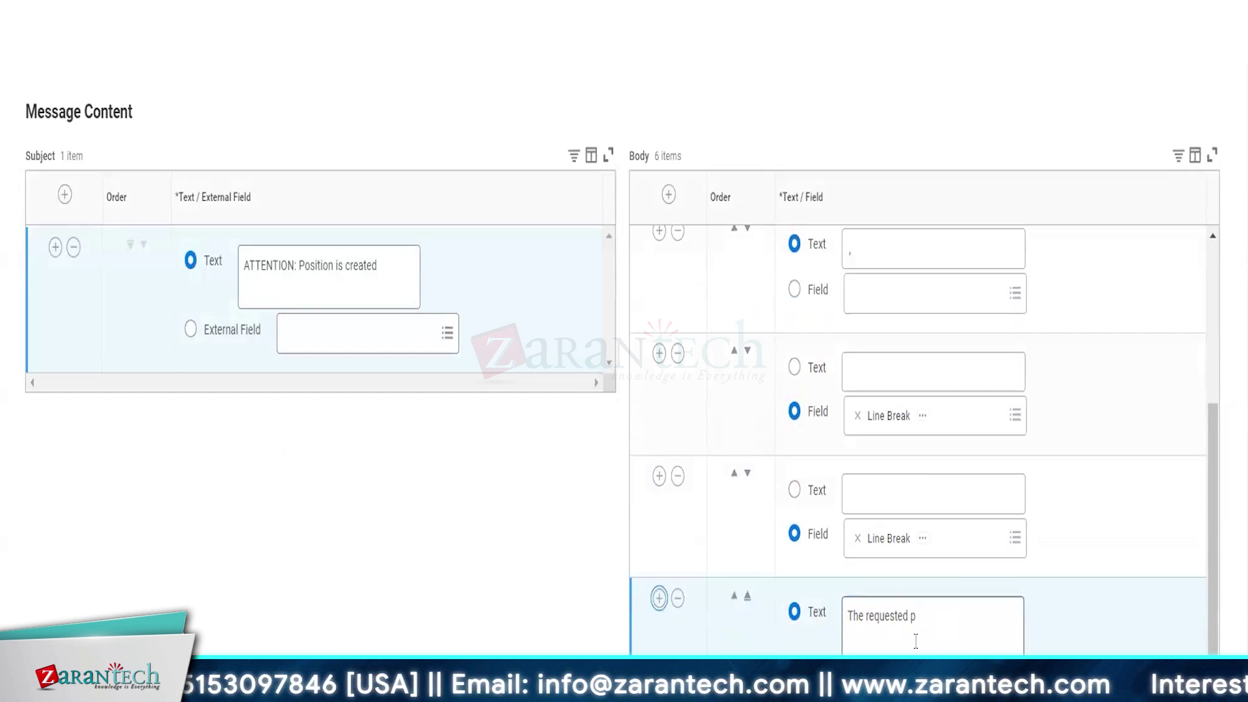
pyautogui.click(956, 623)
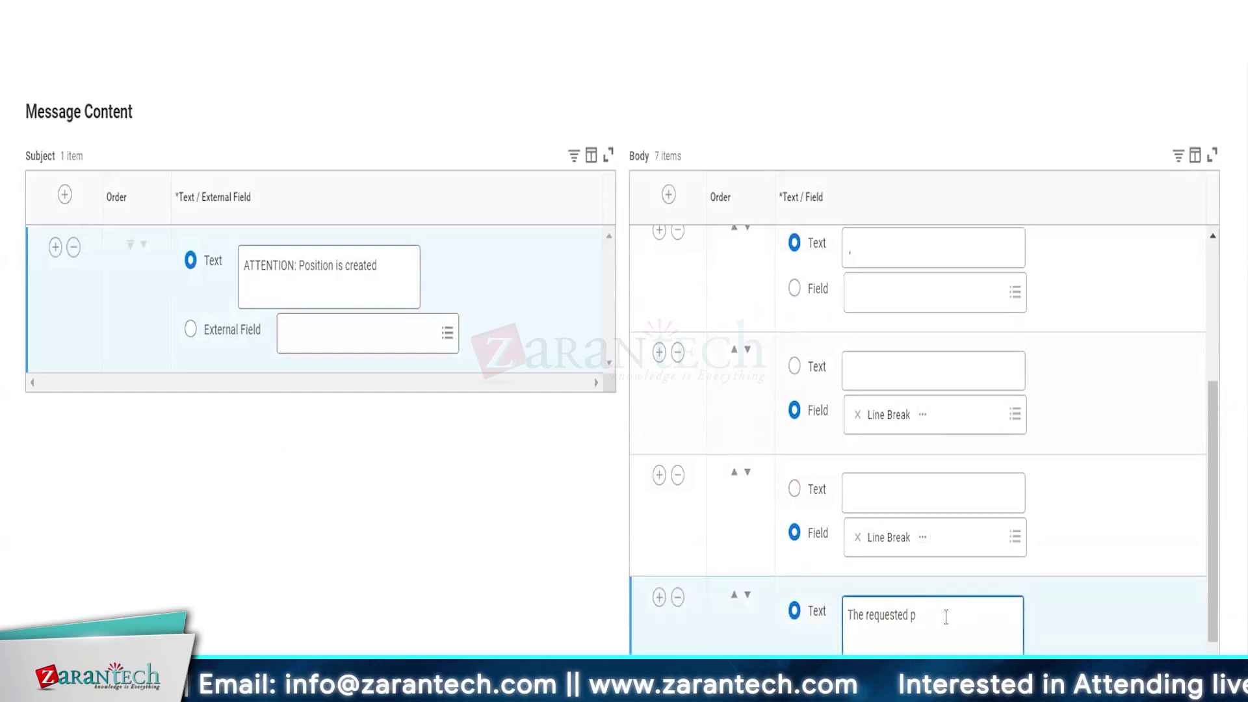
pyautogui.write('osition has ')
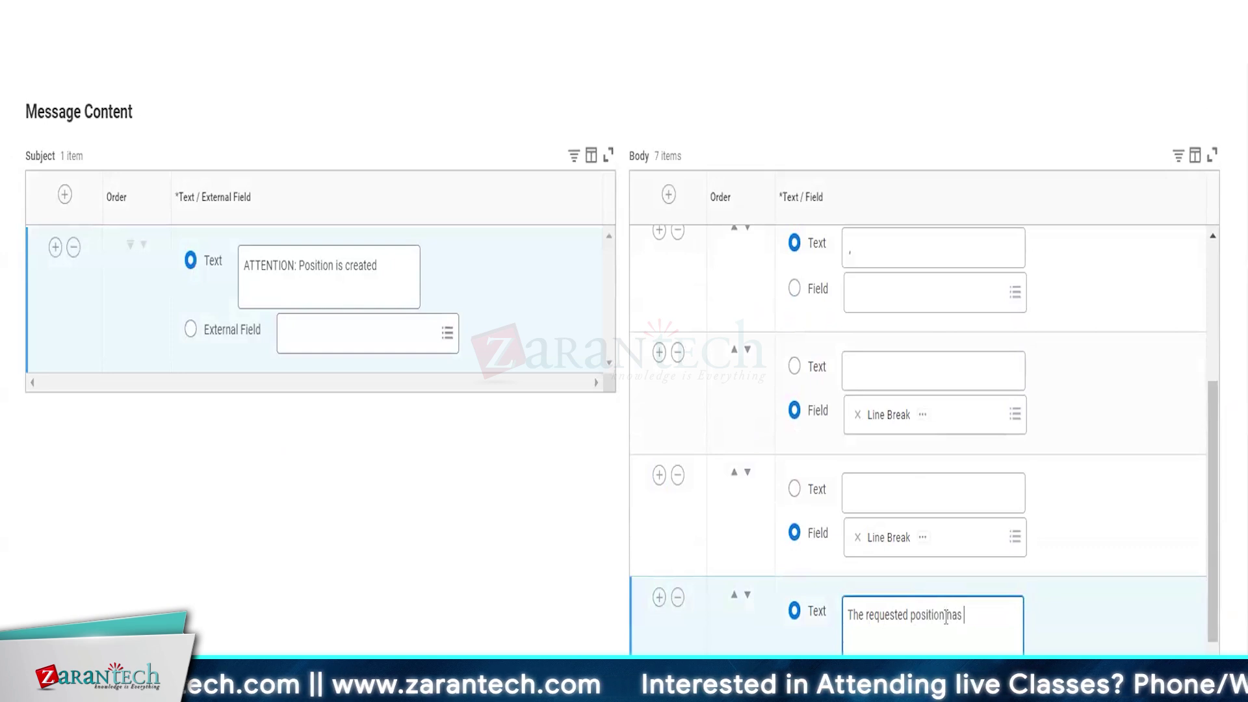
pyautogui.write('been created in Workday. Please schedule cal')
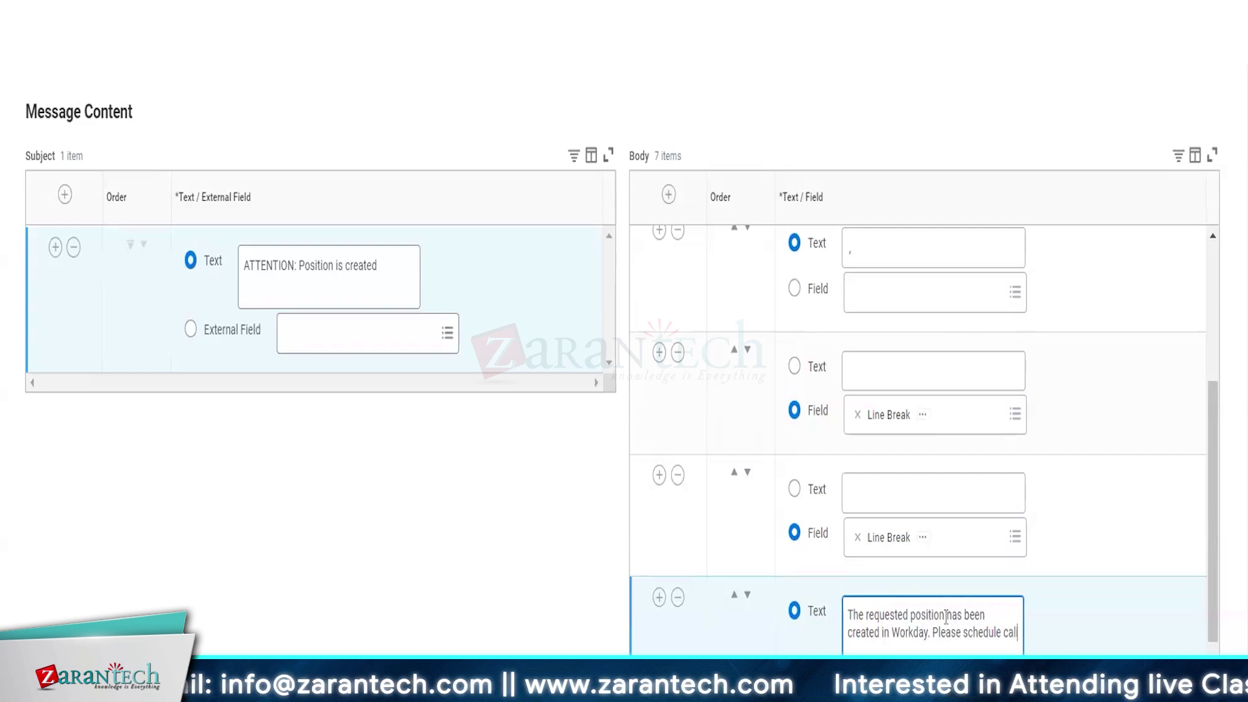
pyautogui.write('ibration meeting with the')
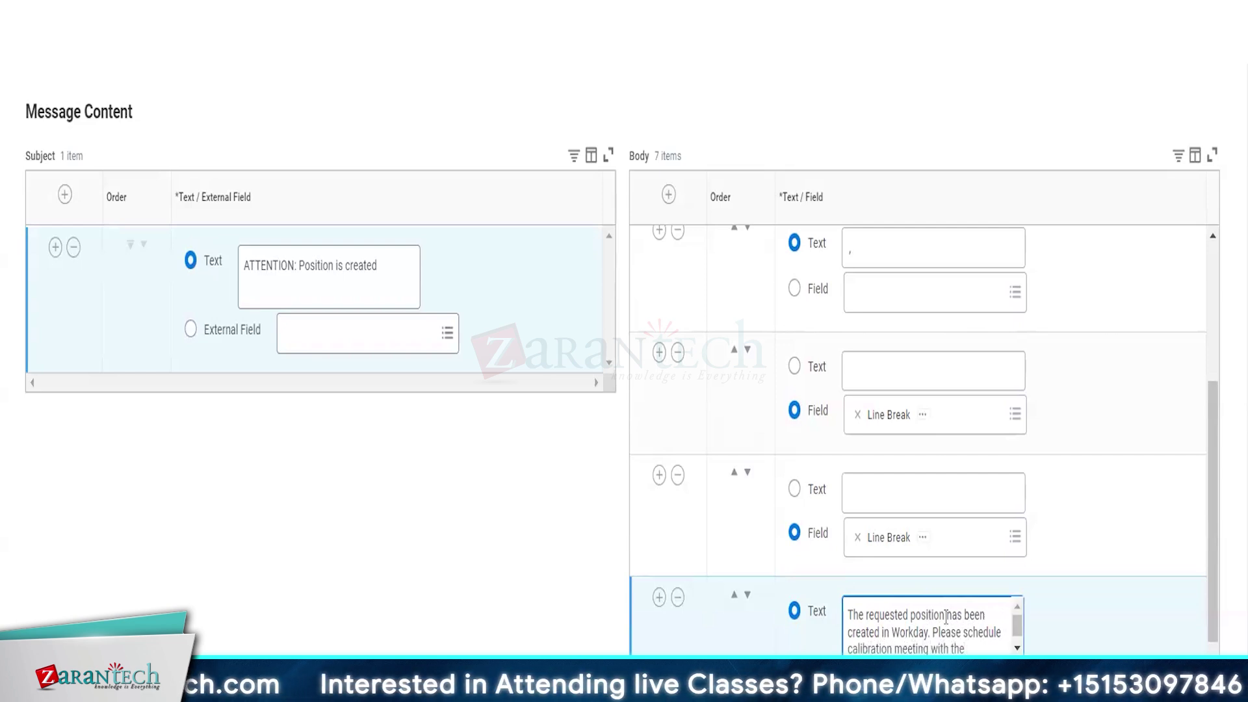
pyautogui.write('ry Recruiter for next steps.')
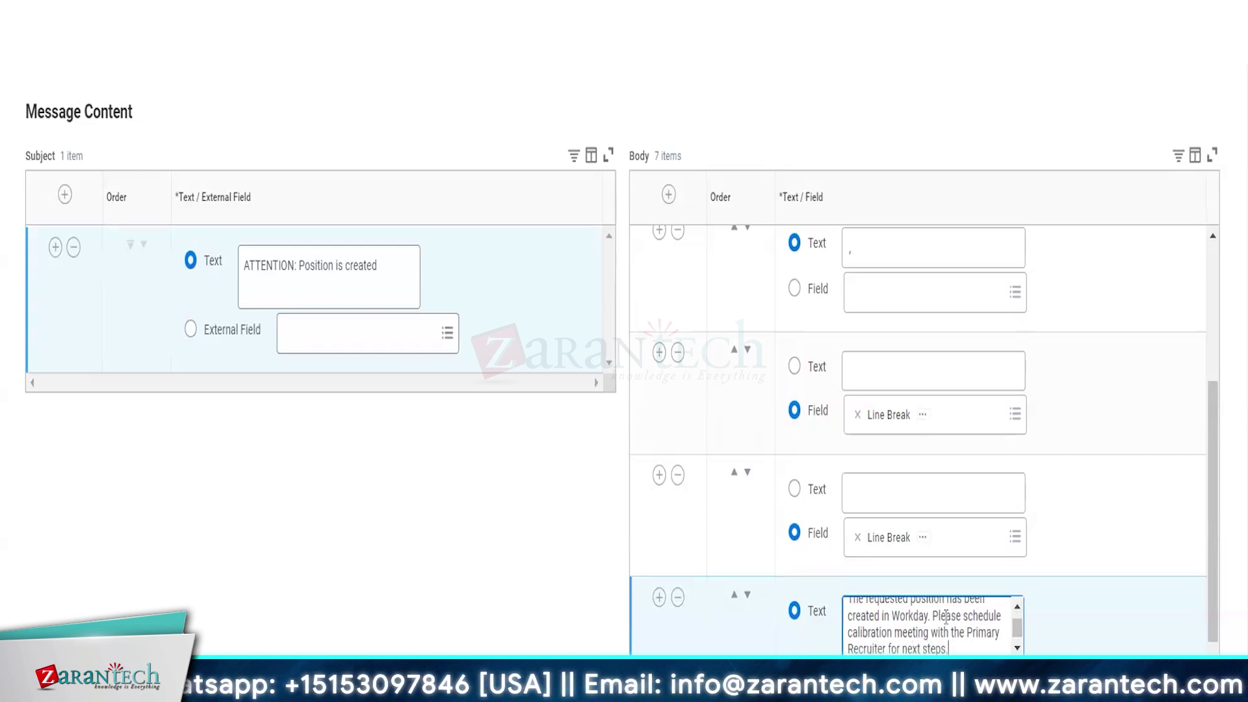
# Add a blank line to the last body text, followed by the sign-off "Thanks," and "Administrative Office." on separate lines
pyautogui.press('Return')
pyautogui.press('Return')
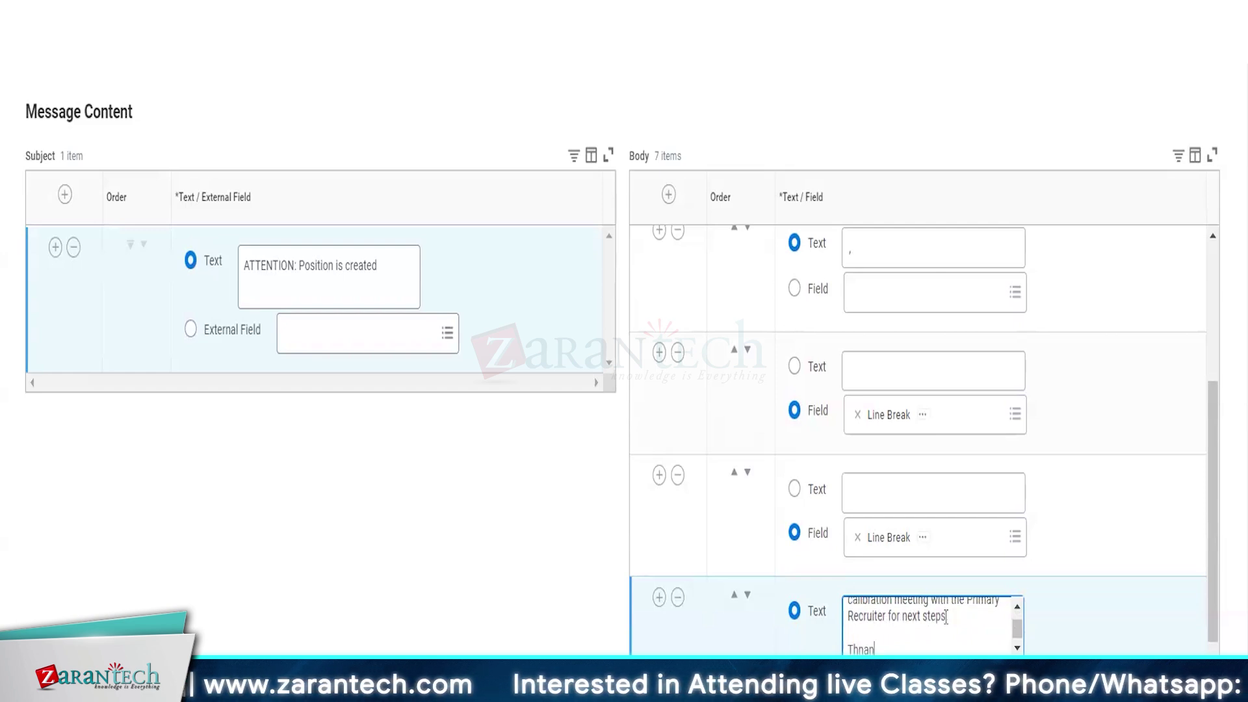
pyautogui.write('Thanks,')
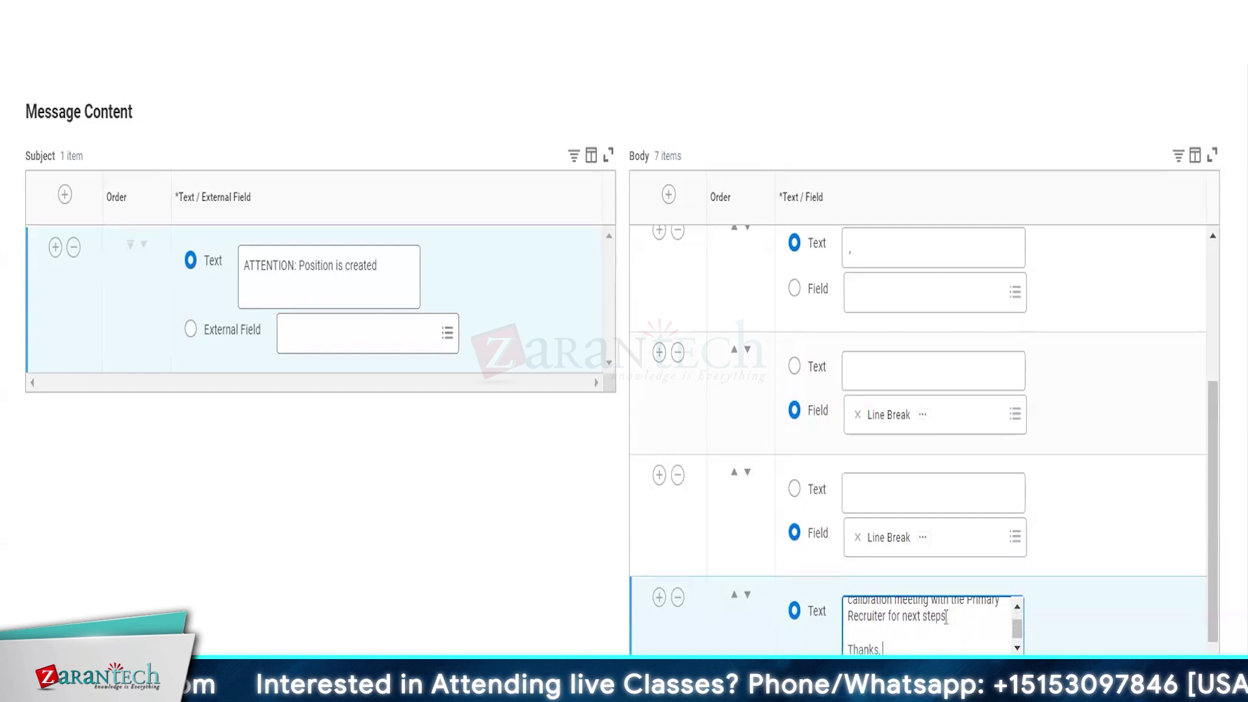
pyautogui.press('Return')
pyautogui.write('Administrative Office')
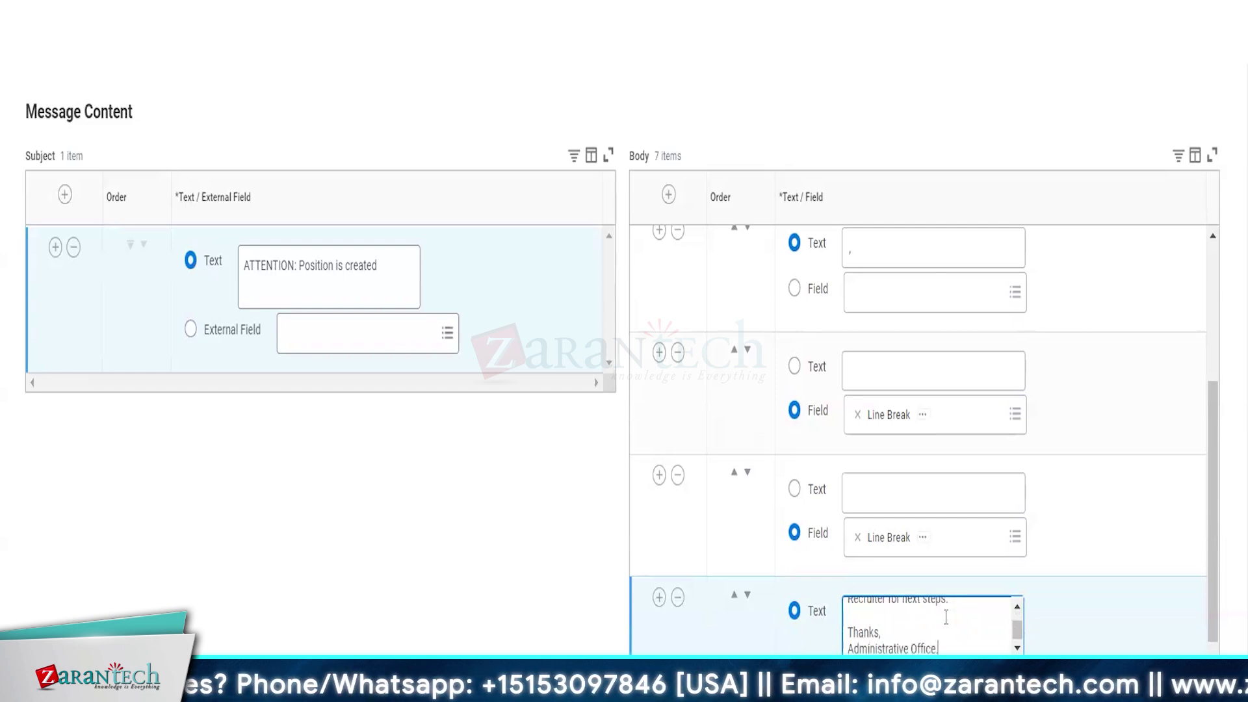
pyautogui.write('.')
# Remove the empty row below the sign-off text from the message body
pyautogui.scroll(-2, 946, 617)
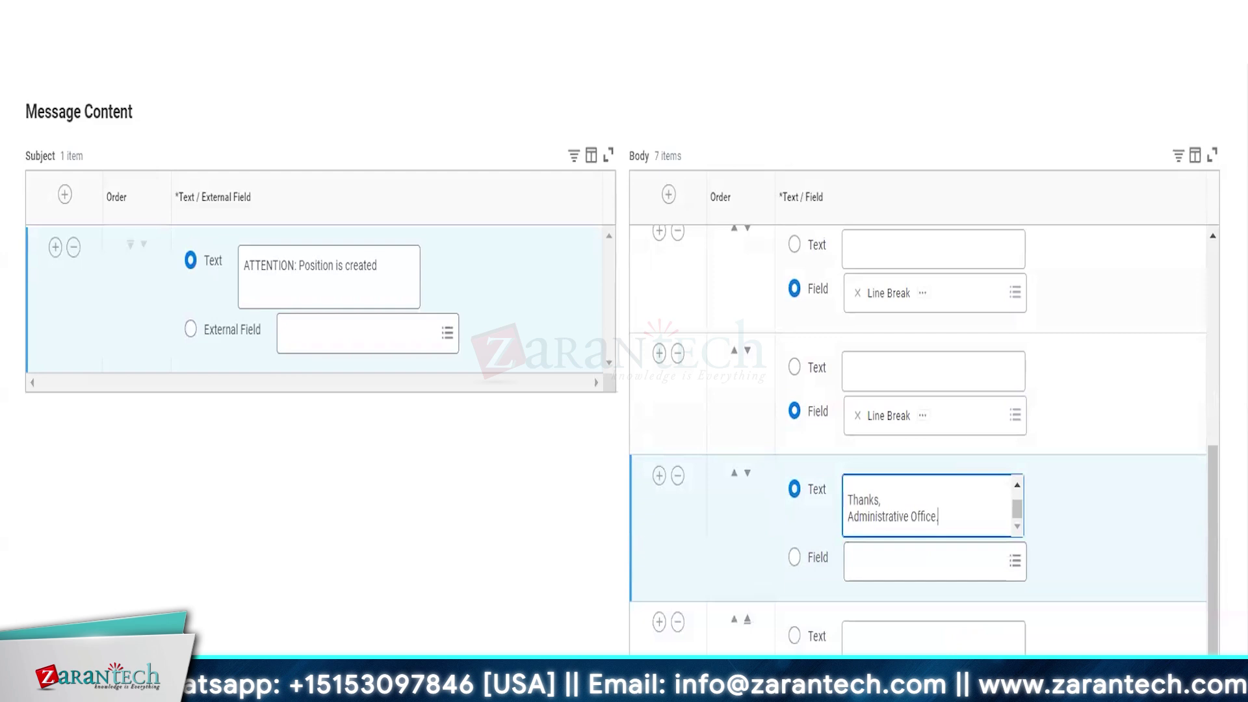
pyautogui.click(678, 623)
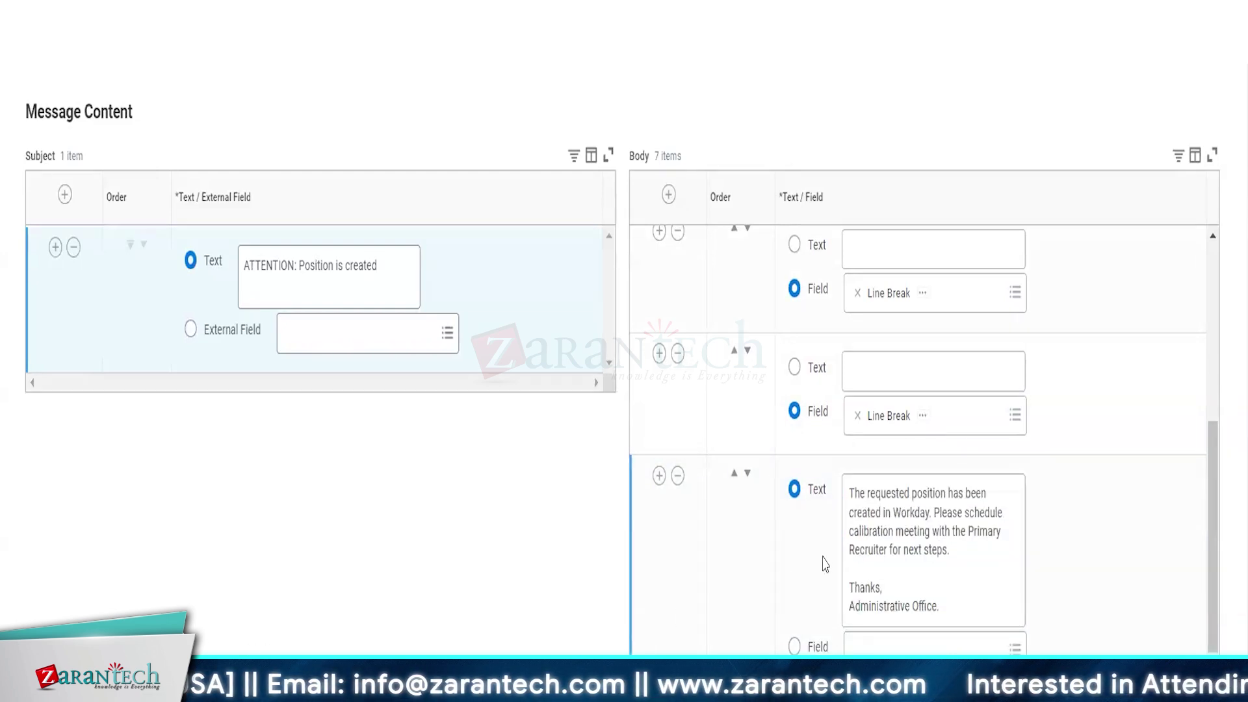
pyautogui.scroll(-2, 780, 585)
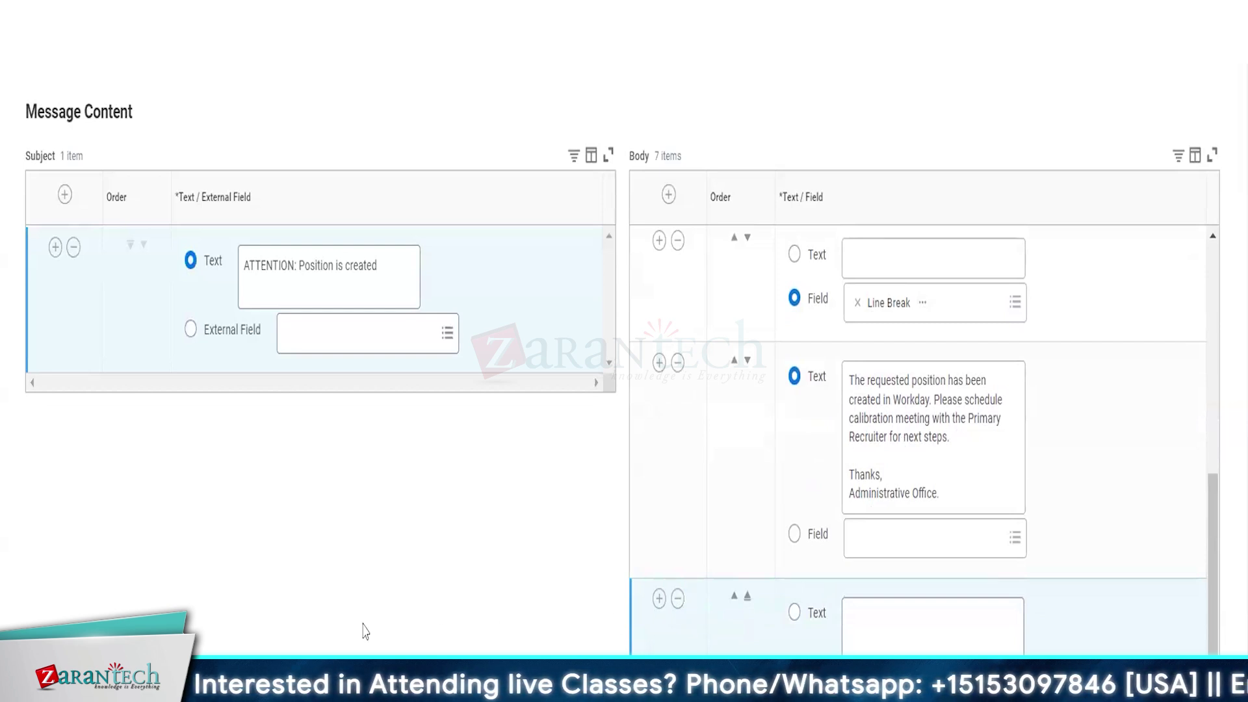
pyautogui.scroll(10, 270, 594)
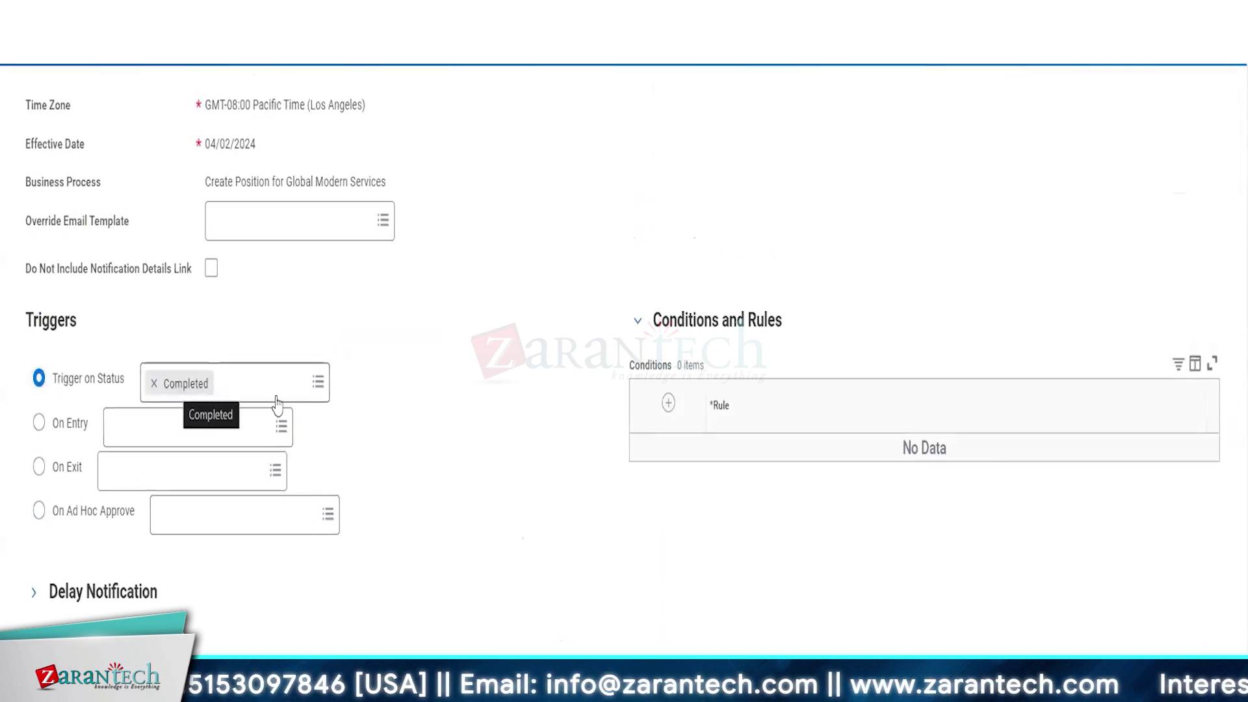
pyautogui.scroll(-10, 339, 424)
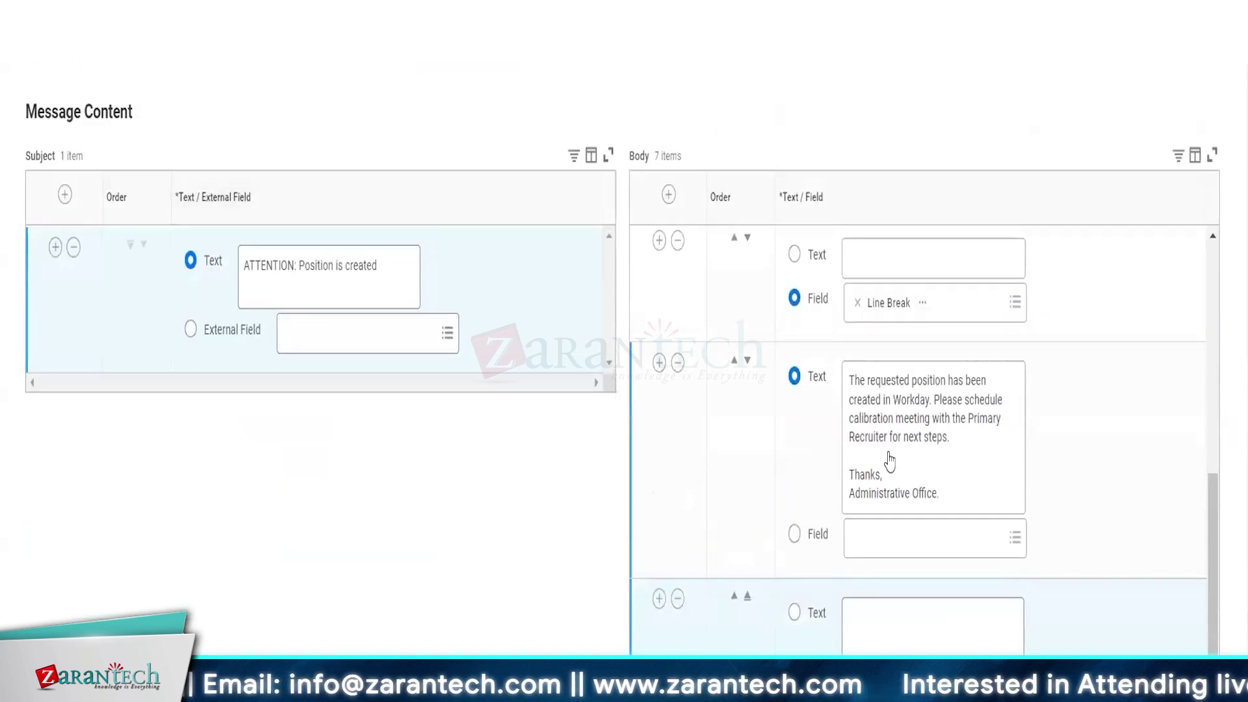
pyautogui.click(676, 597)
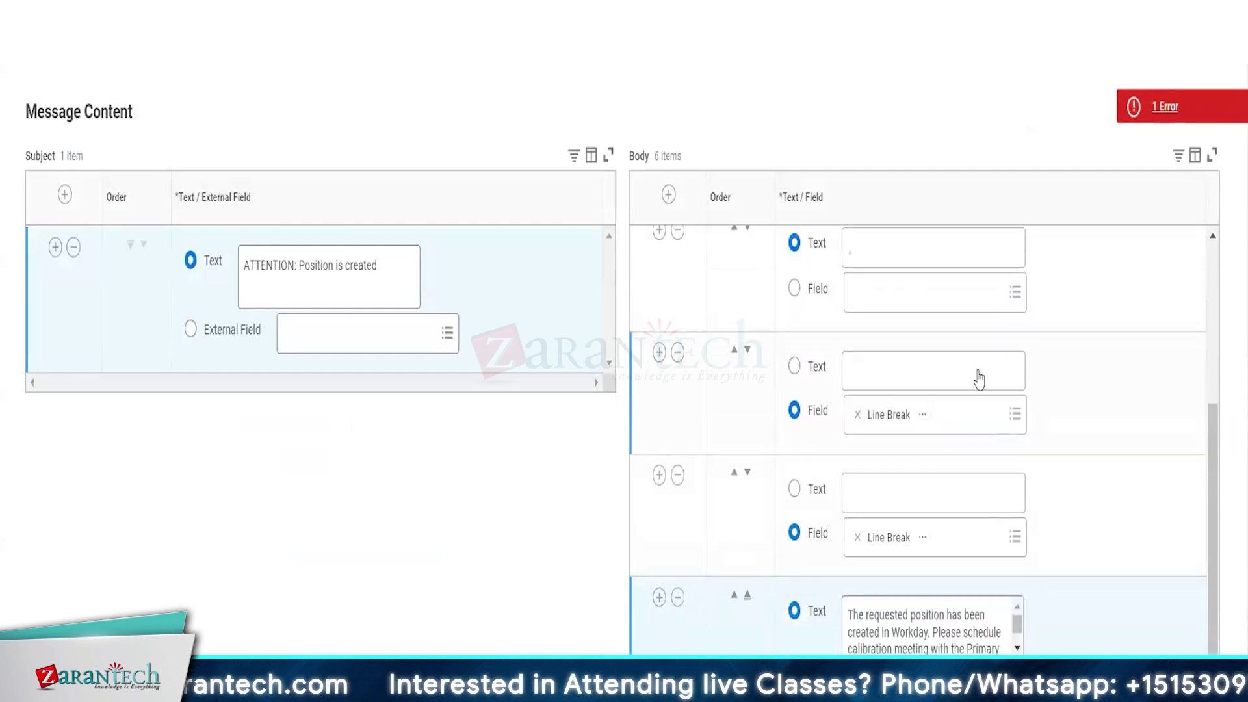
# Review the body rows and the full text of the last one, and submit the workflow notification
pyautogui.scroll(4, 975, 376)
pyautogui.scroll(-5, 1007, 403)
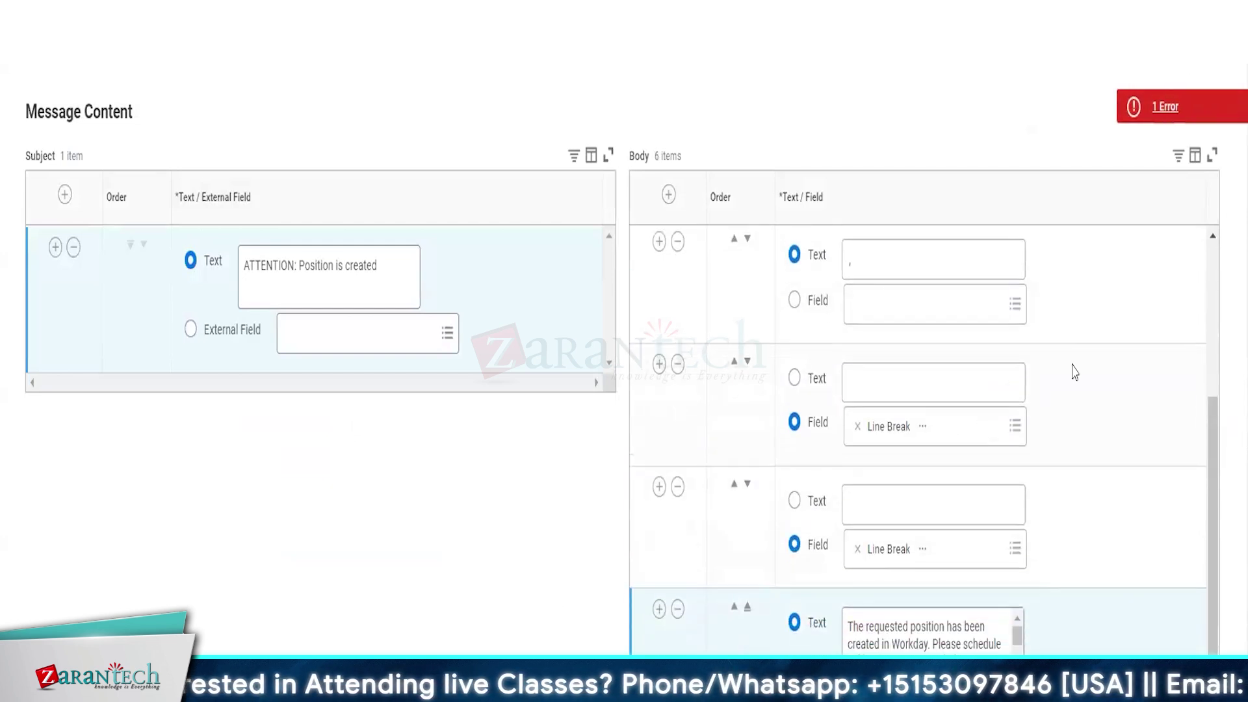
pyautogui.scroll(3, 910, 403)
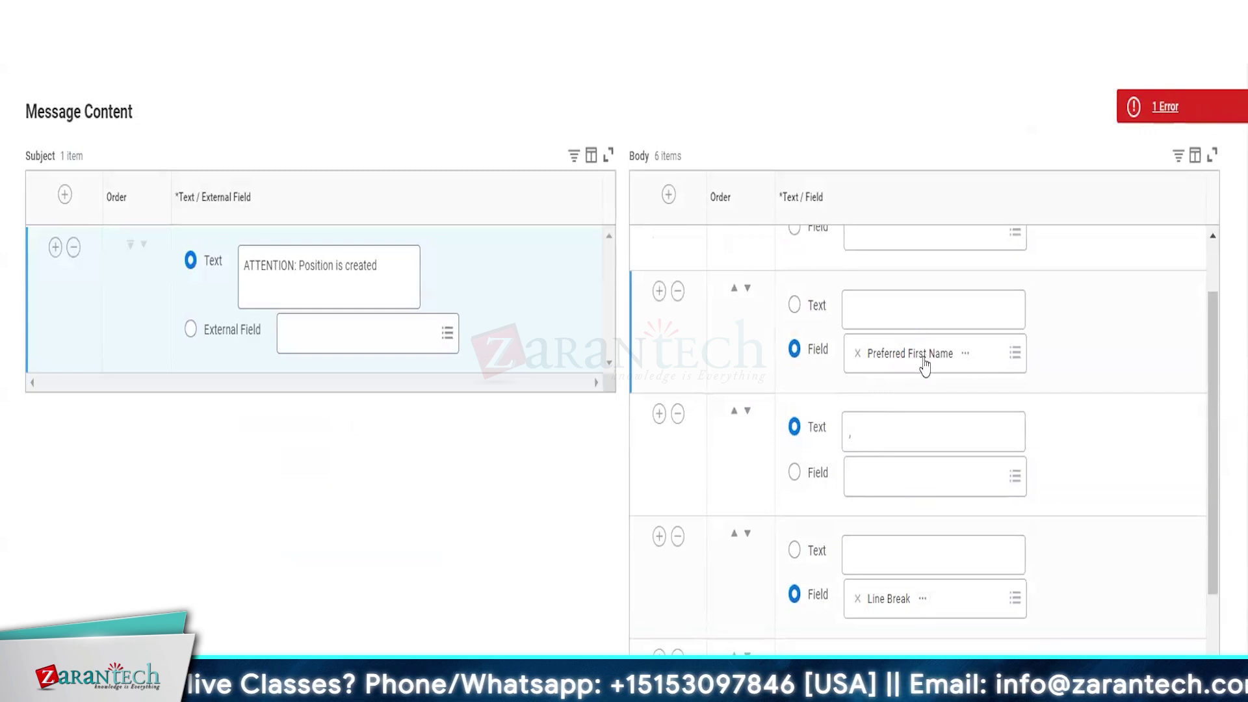
pyautogui.scroll(-3, 955, 429)
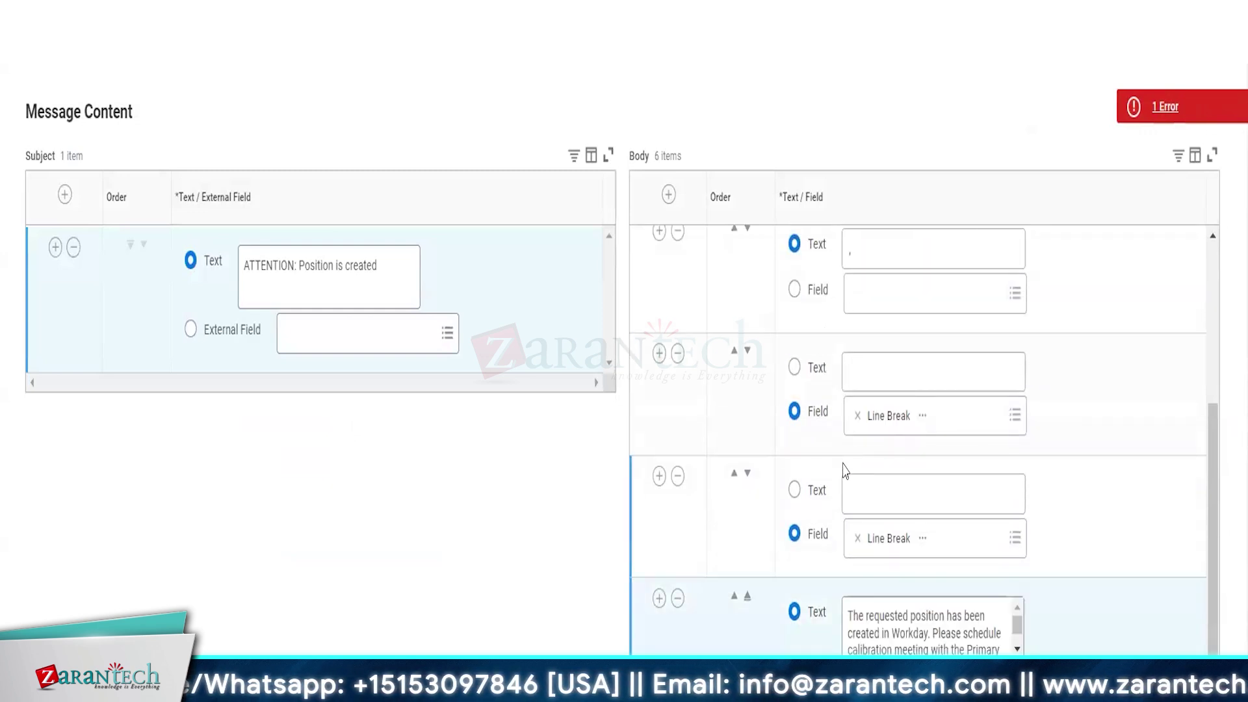
pyautogui.click(917, 642)
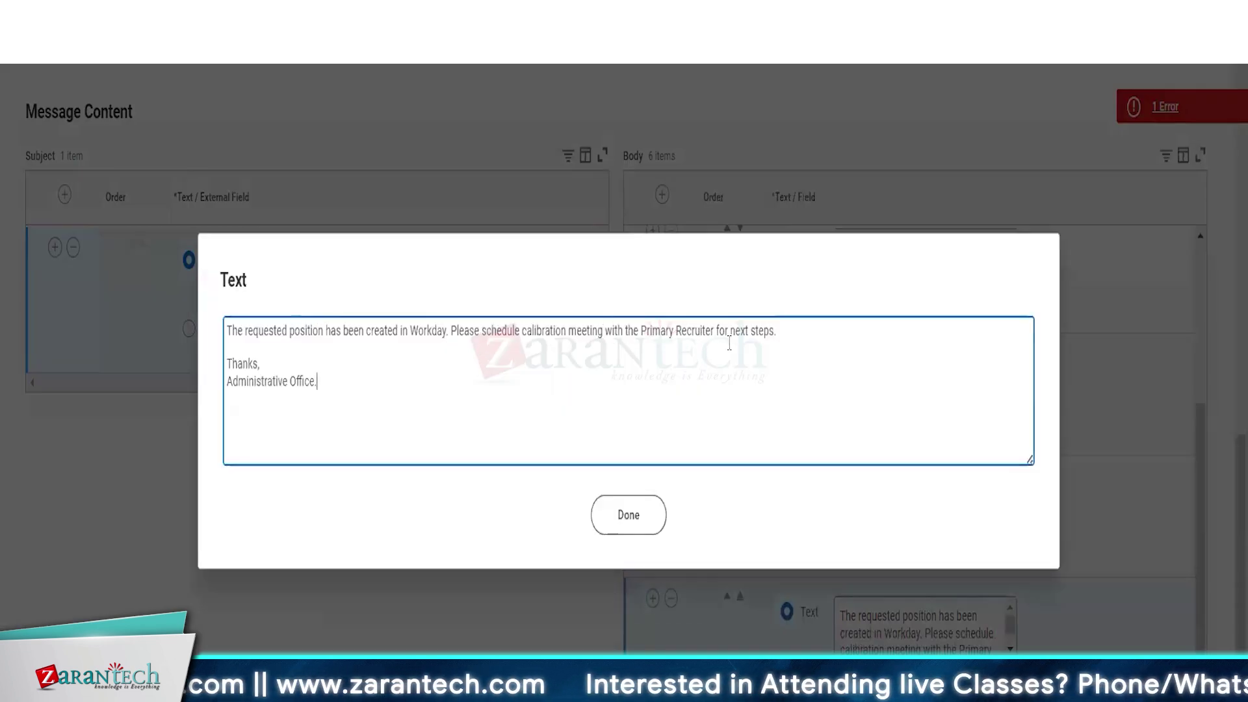
pyautogui.click(628, 515)
pyautogui.click(377, 604)
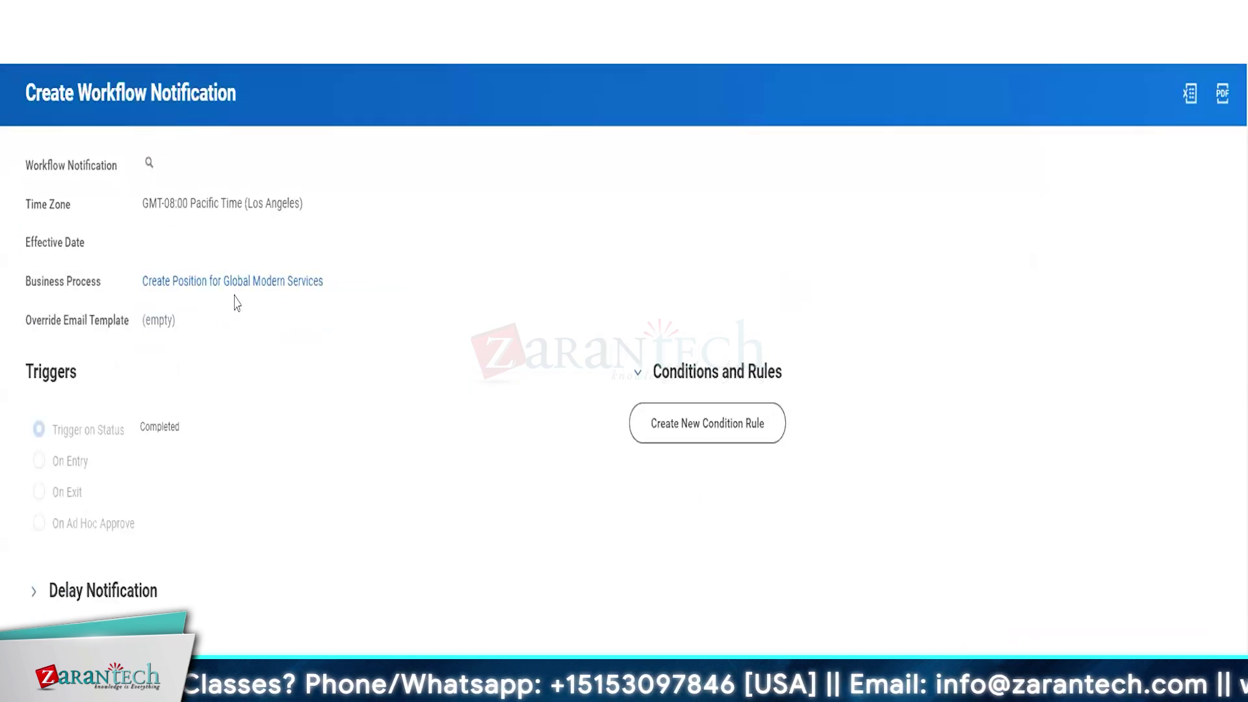
# Open the Create Position for Global Modern Services definition and examine its custom notification's recipients, trigger, subject and body
pyautogui.click(256, 297)
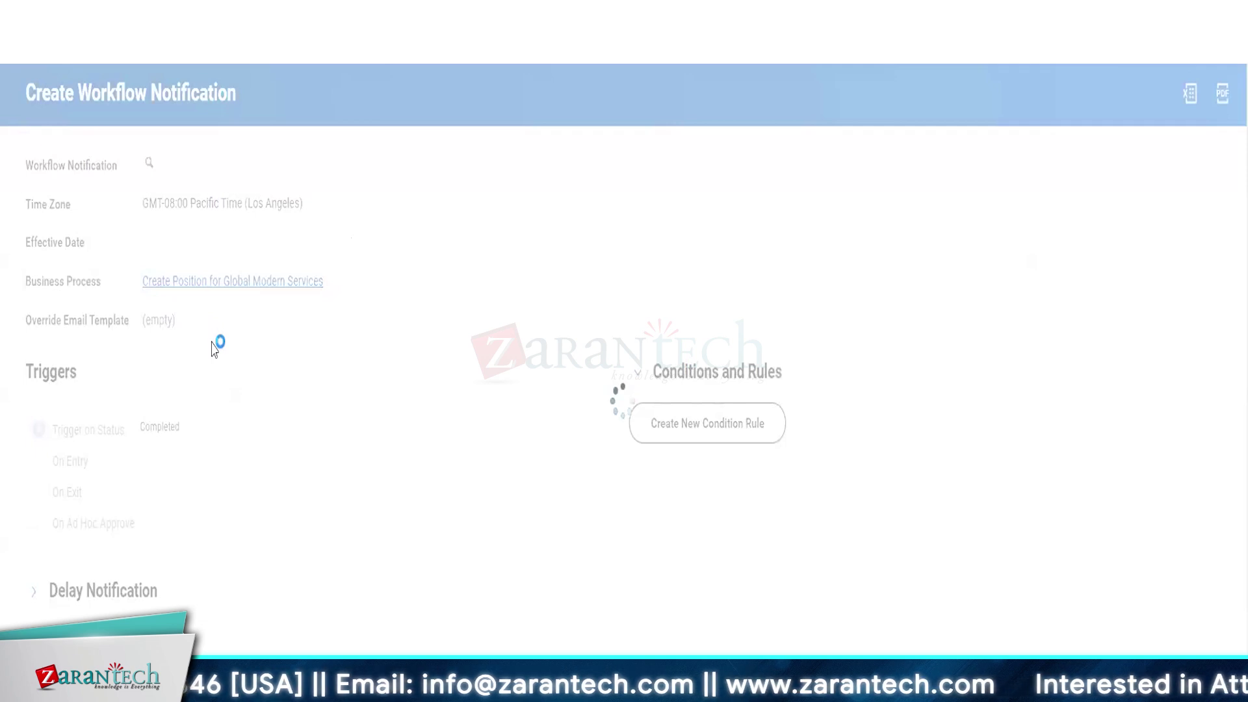
pyautogui.click(176, 441)
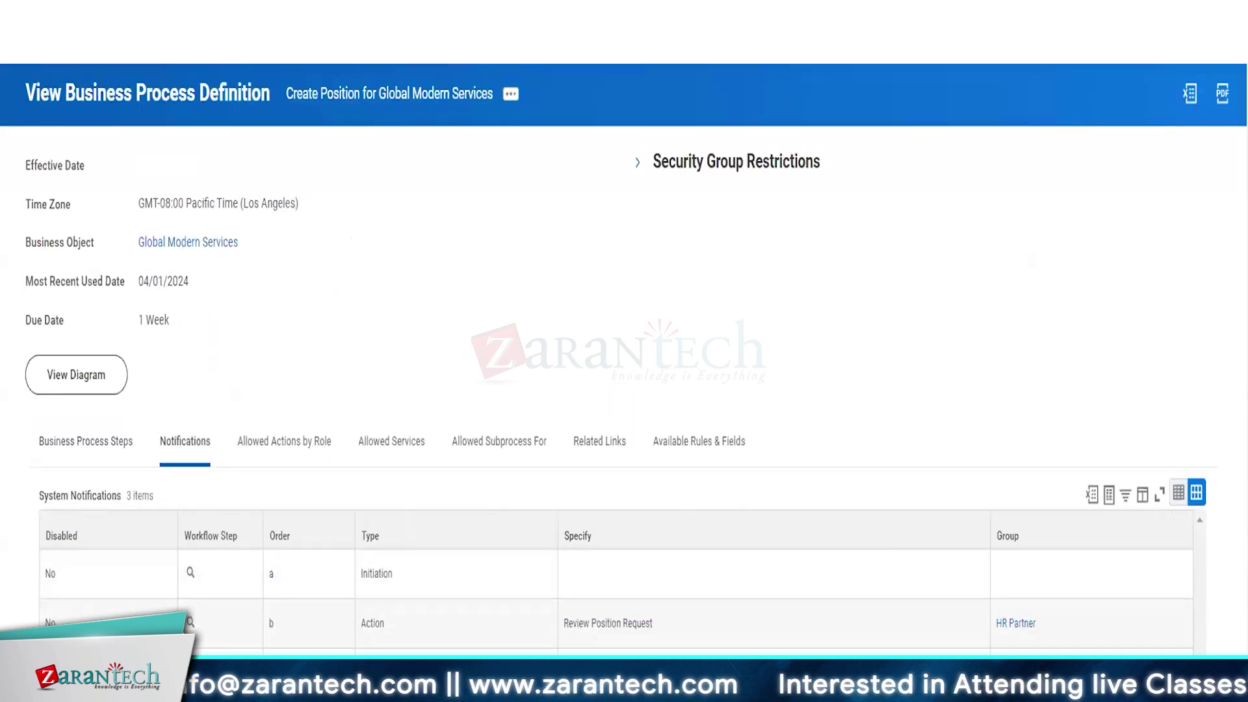
pyautogui.scroll(-7, 237, 605)
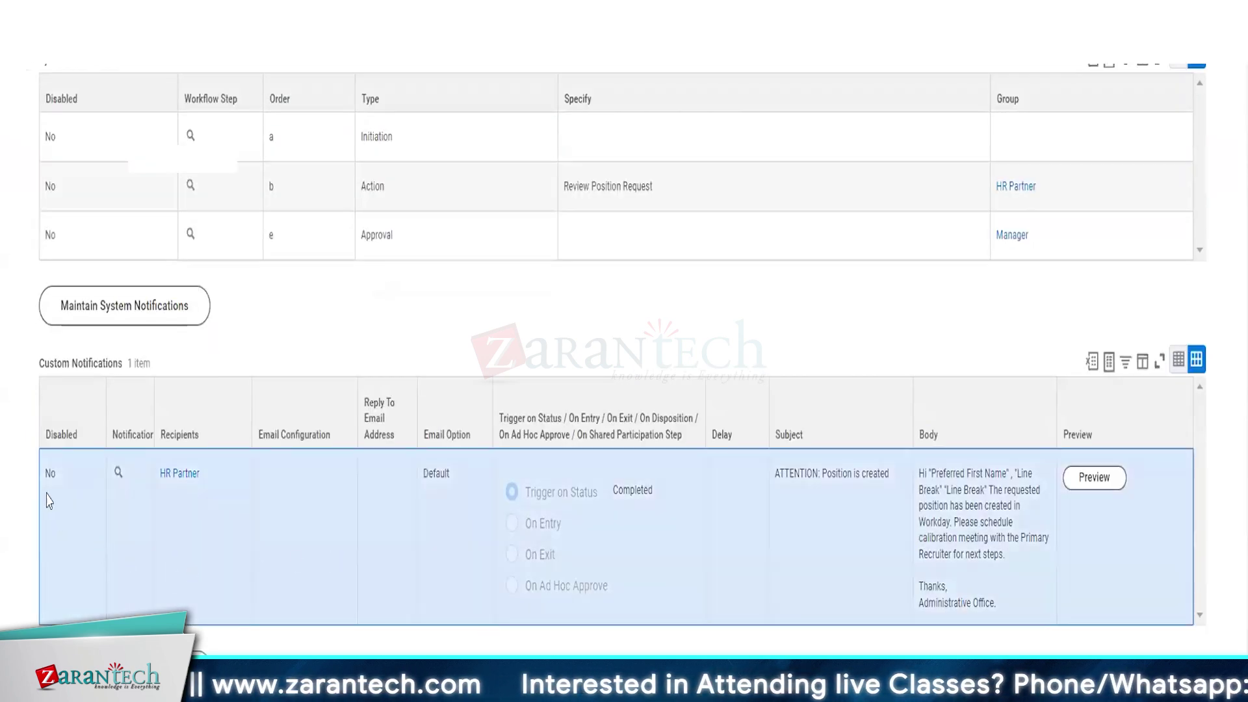
pyautogui.moveTo(79, 480); pyautogui.dragTo(37, 473)
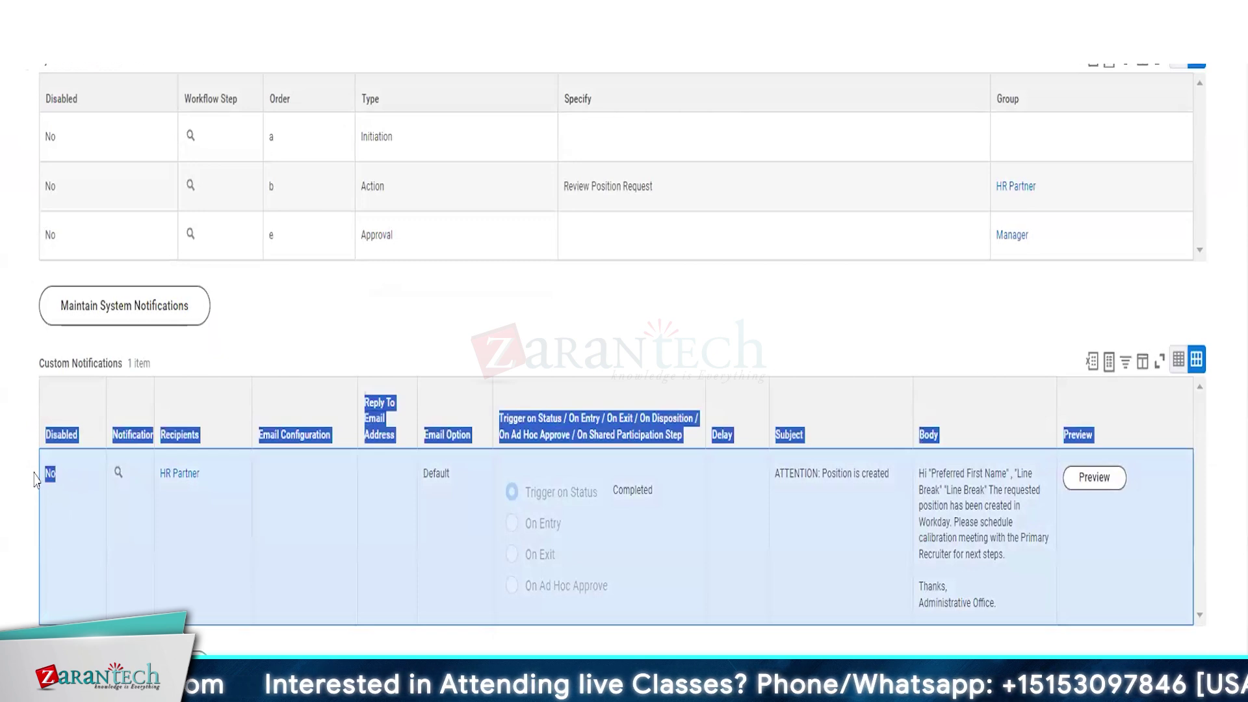
pyautogui.click(56, 484)
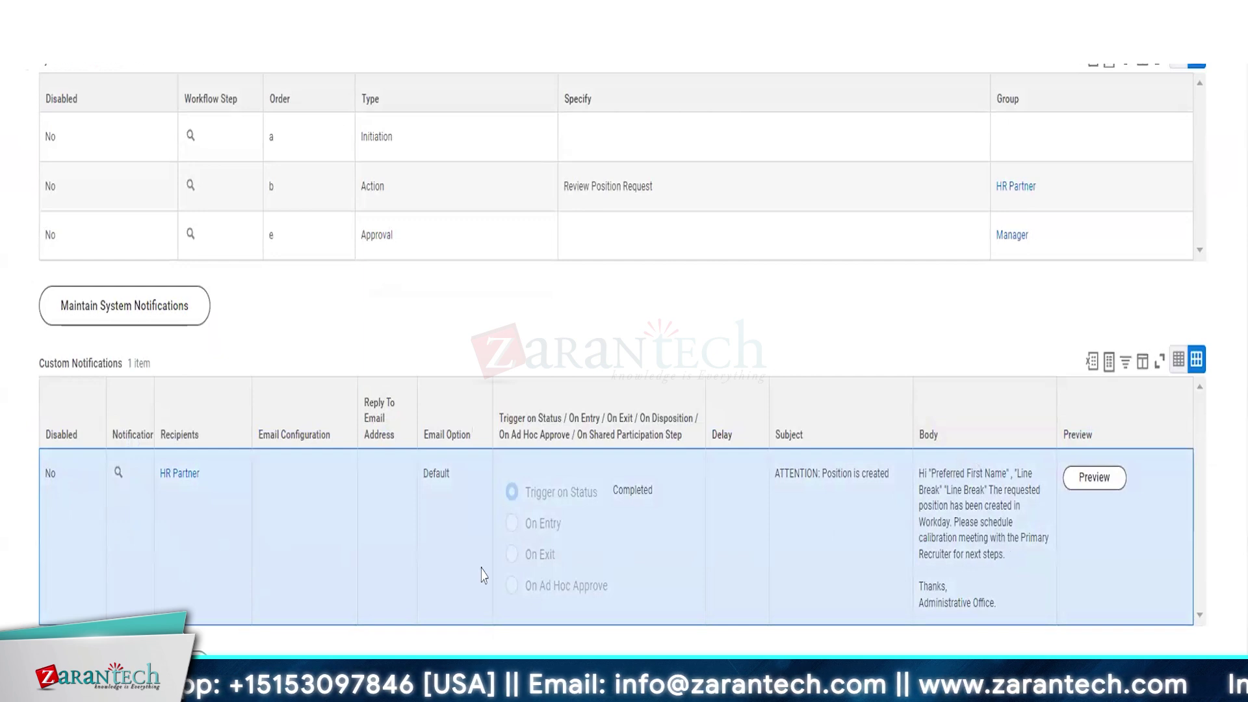
pyautogui.scroll(7, 483, 575)
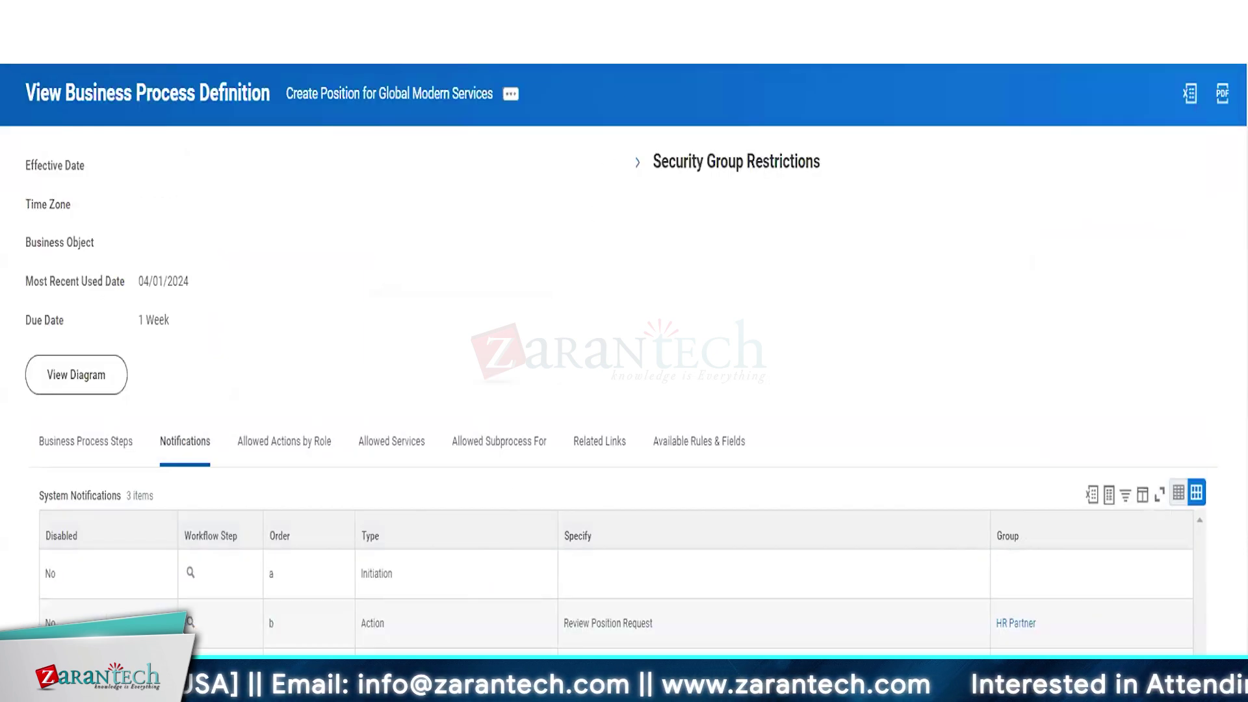
# Open the Global Modern Services supervisory organization from the recent search "sup: global modern" and show its staffing information
pyautogui.click(585, 36)
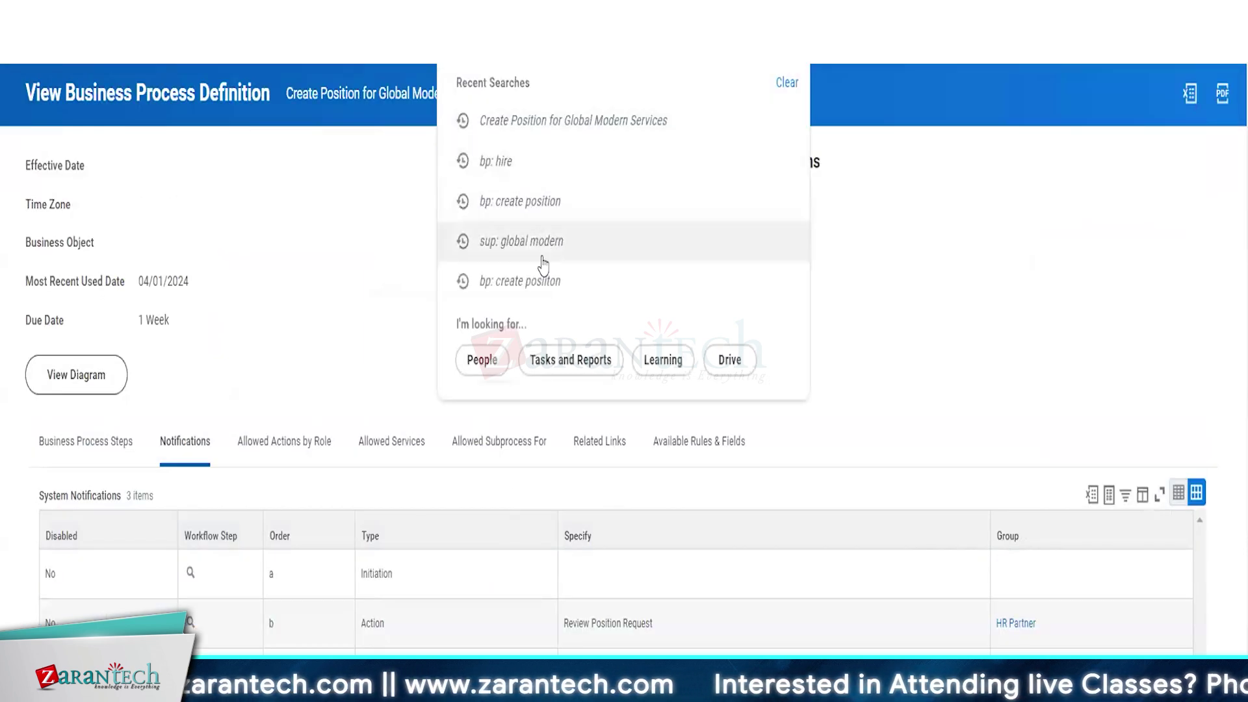
pyautogui.click(522, 253)
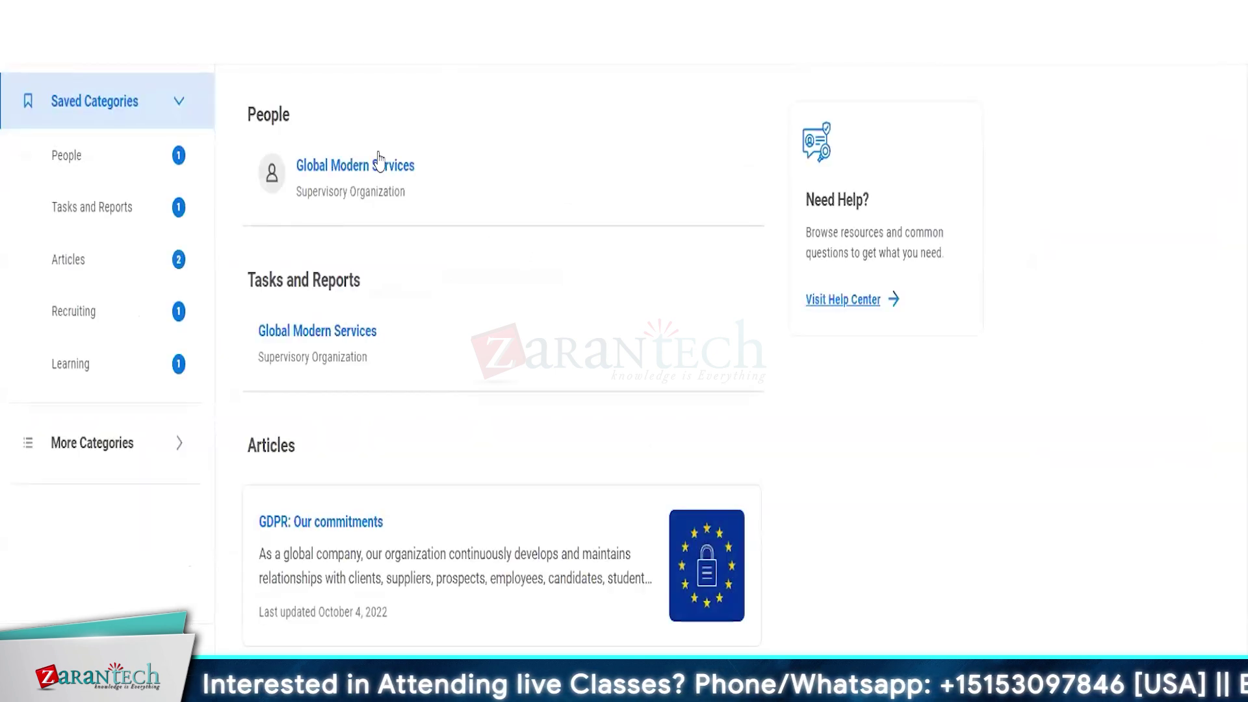
pyautogui.click(330, 168)
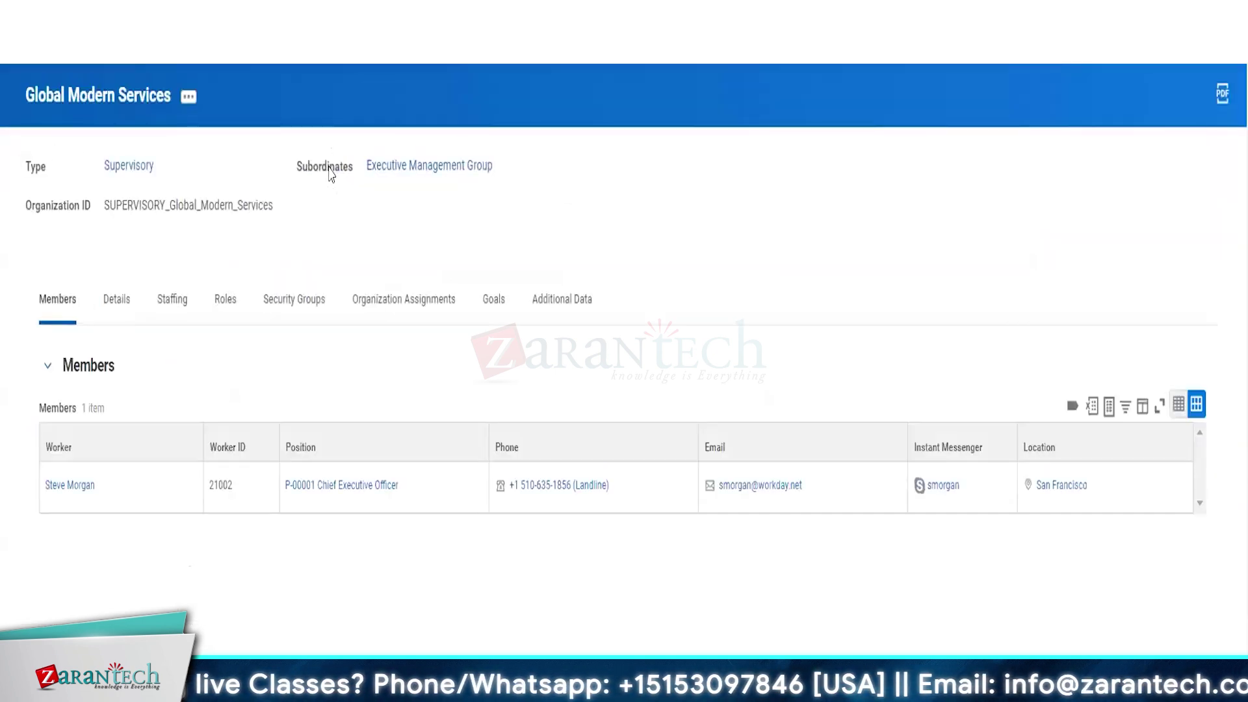
pyautogui.click(162, 305)
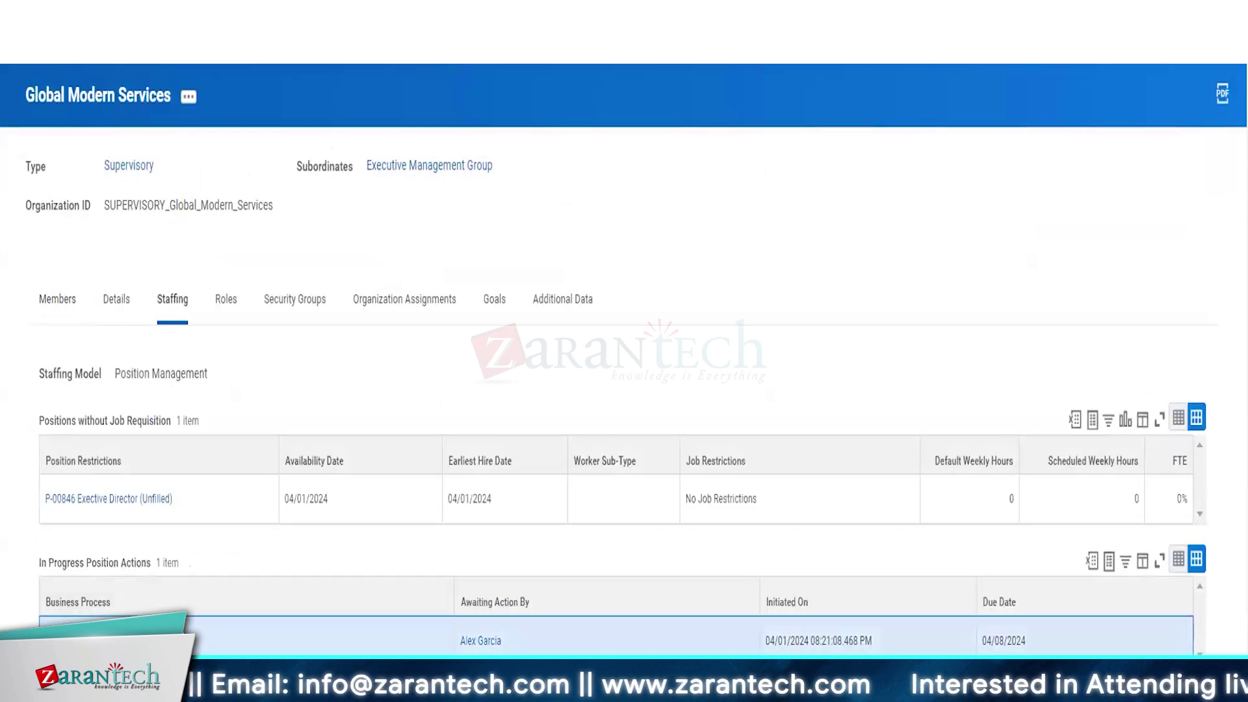
# Cancel the in-progress position action of Global Modern Services, entering the comment "test"
pyautogui.click(141, 640)
pyautogui.moveTo(202, 454)
pyautogui.click(303, 454)
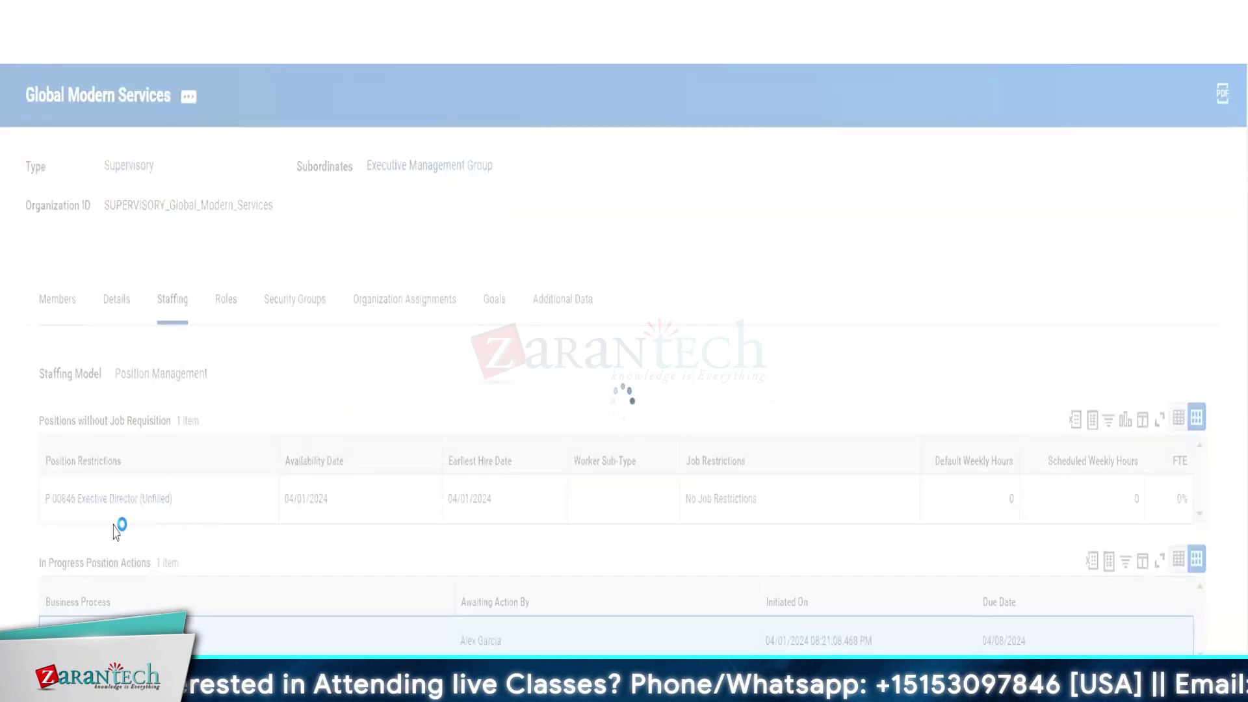
pyautogui.scroll(-10, 113, 533)
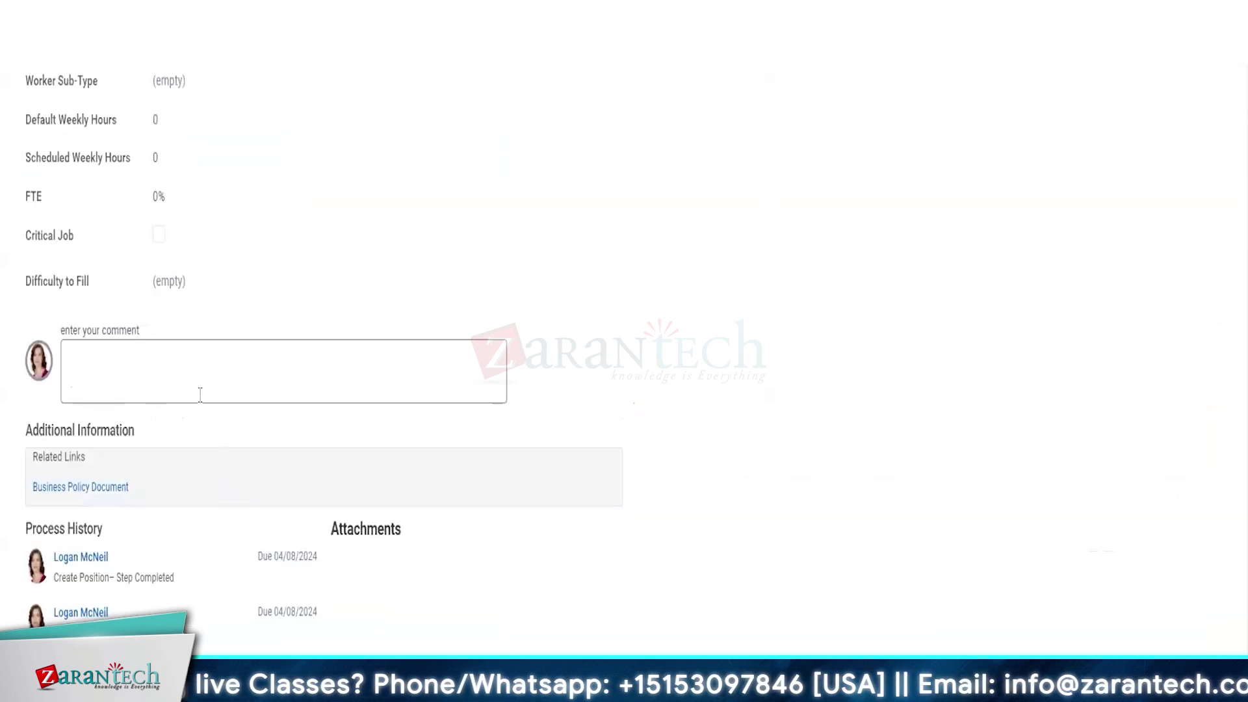
pyautogui.click(183, 381)
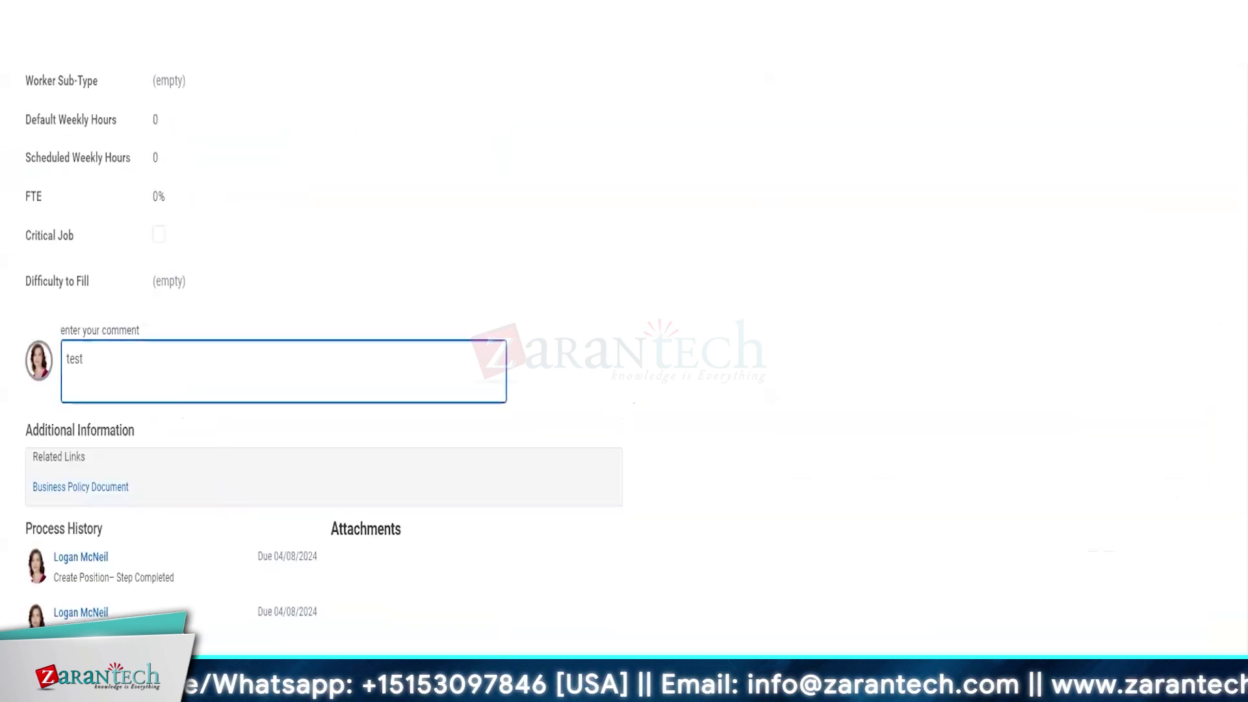
pyautogui.write('test')
pyautogui.click(412, 496)
pyautogui.scroll(10, 415, 497)
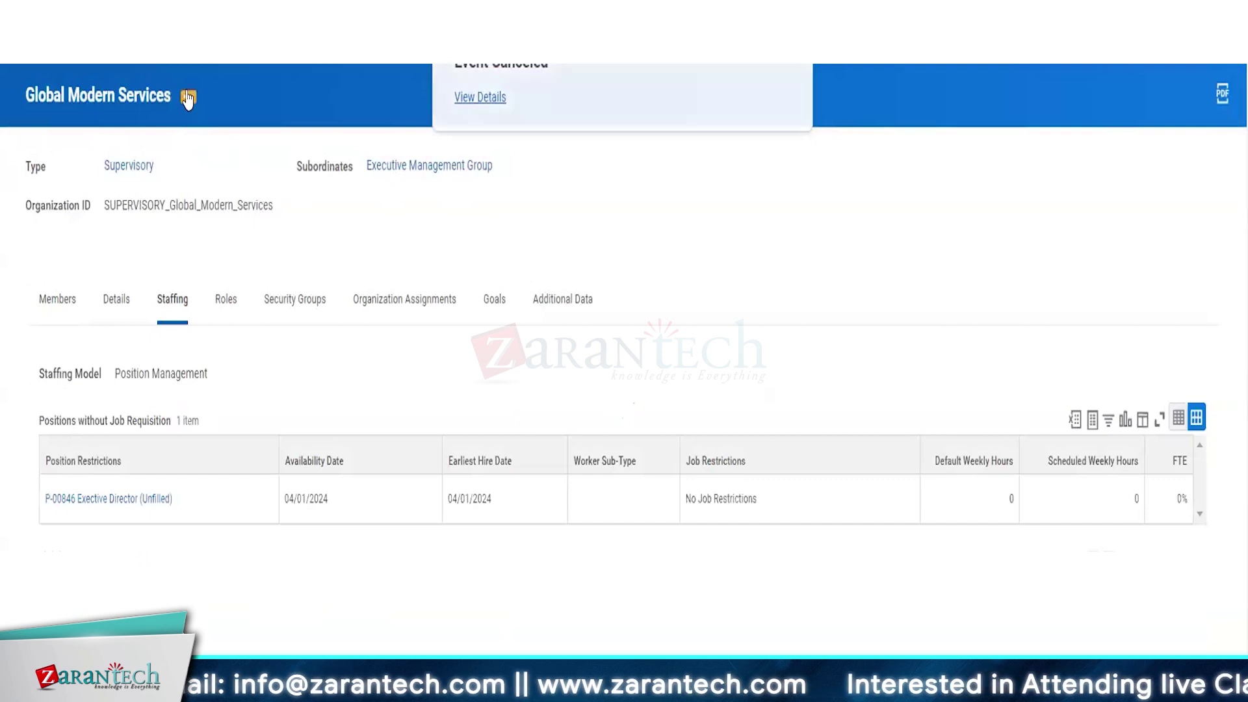
# Start a new position in the Global Modern Services supervisory organization with the job posting title "Workday Director"
pyautogui.click(188, 98)
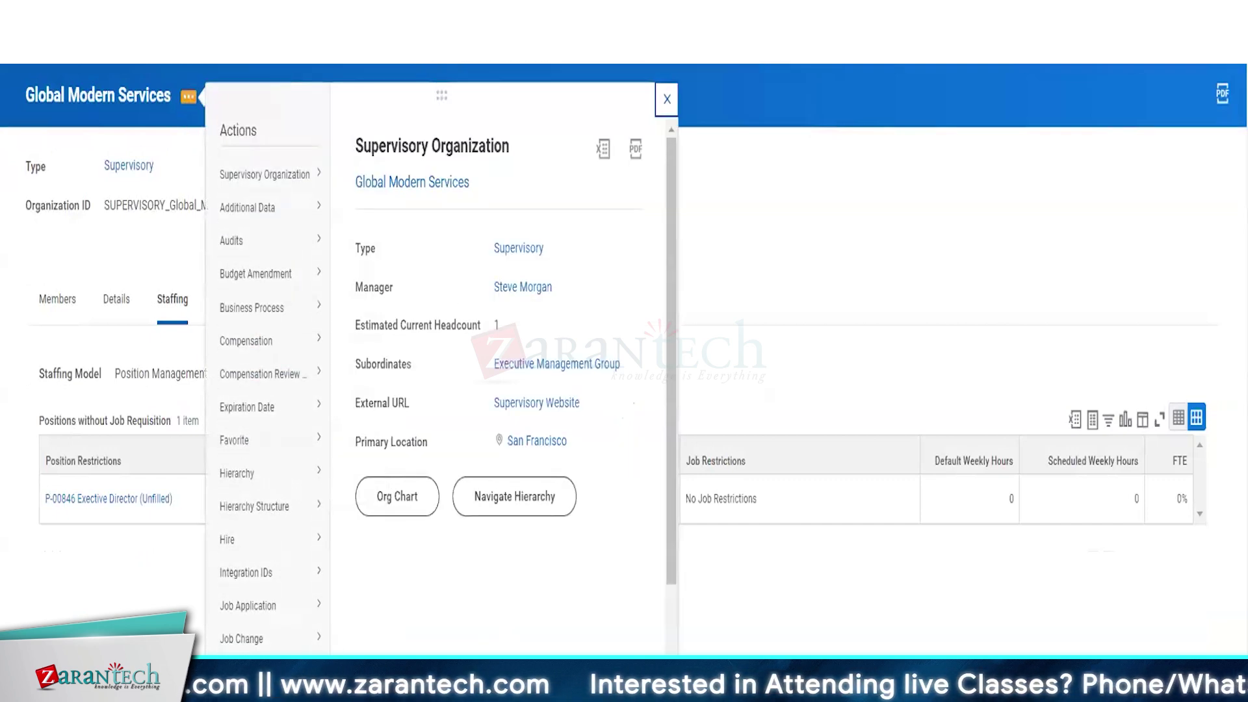
pyautogui.scroll(-4, 269, 427)
pyautogui.click(449, 670)
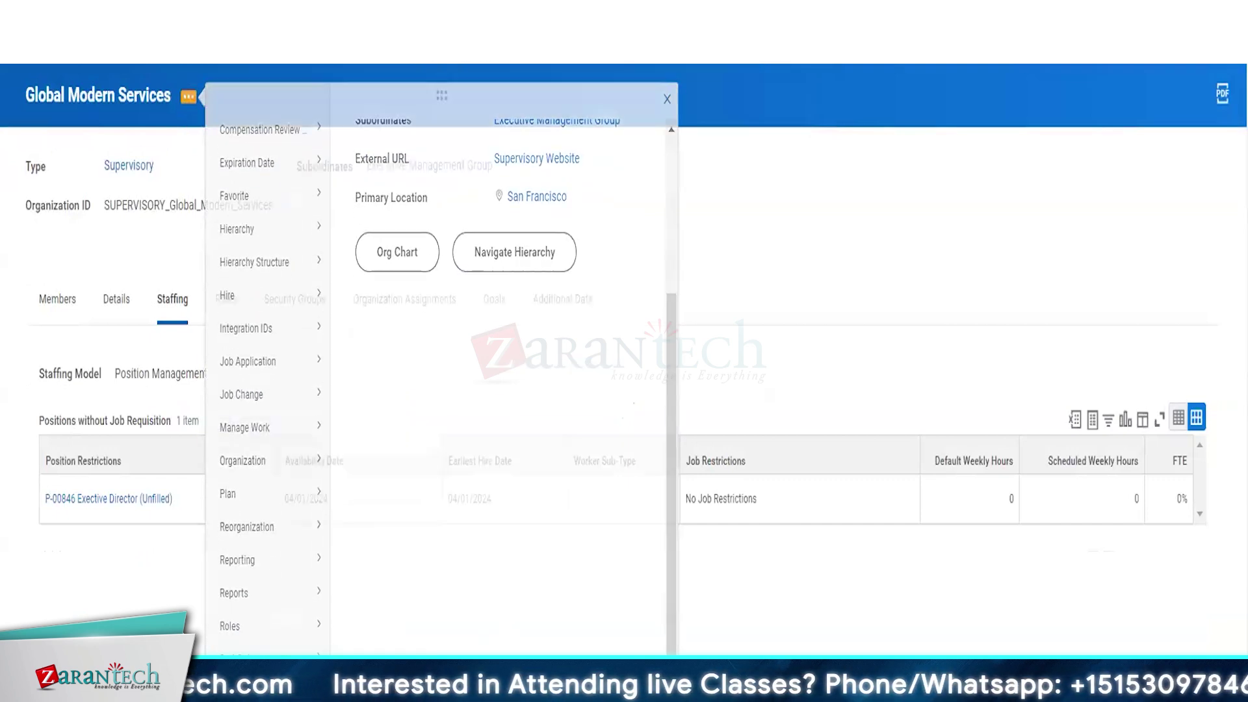
pyautogui.click(182, 255)
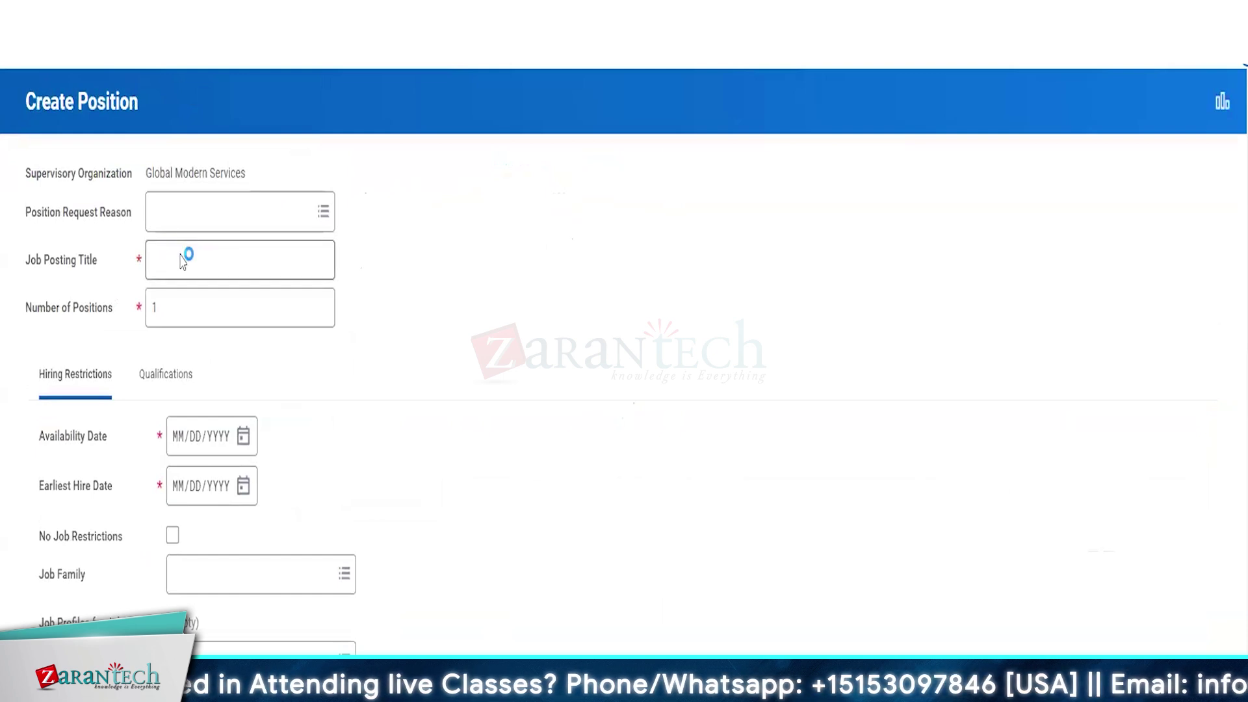
pyautogui.click(180, 257)
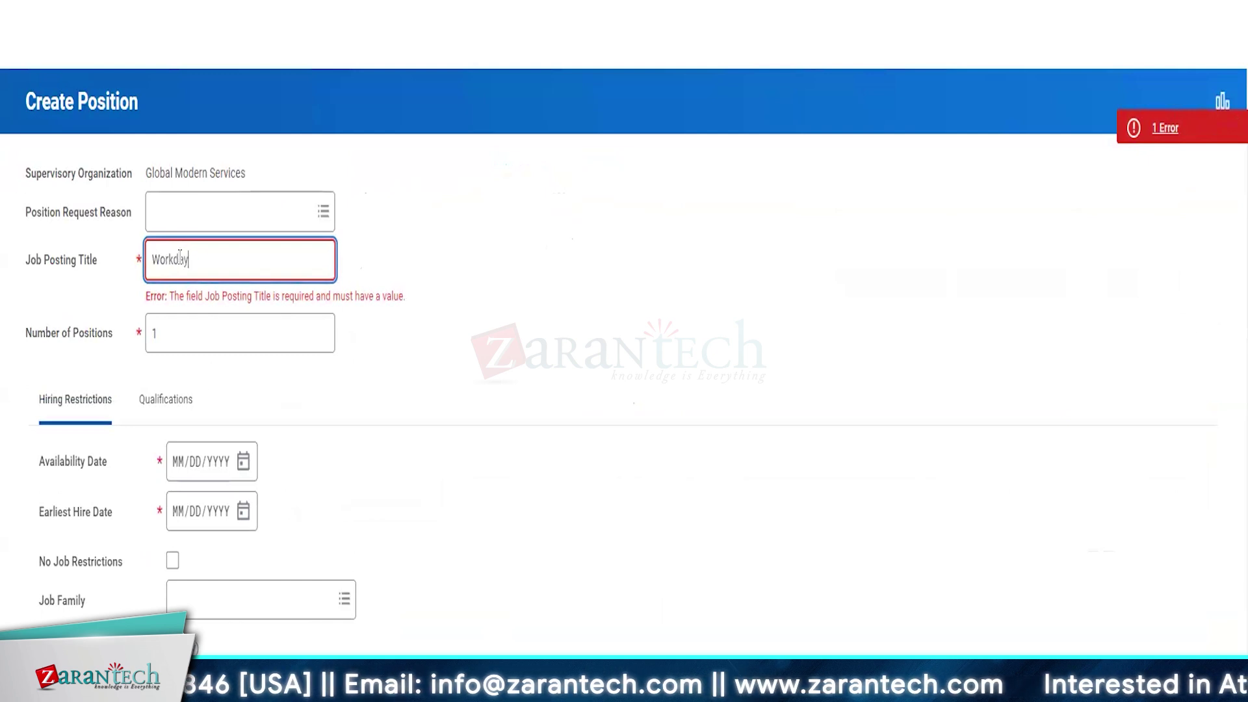
pyautogui.press('Tab')
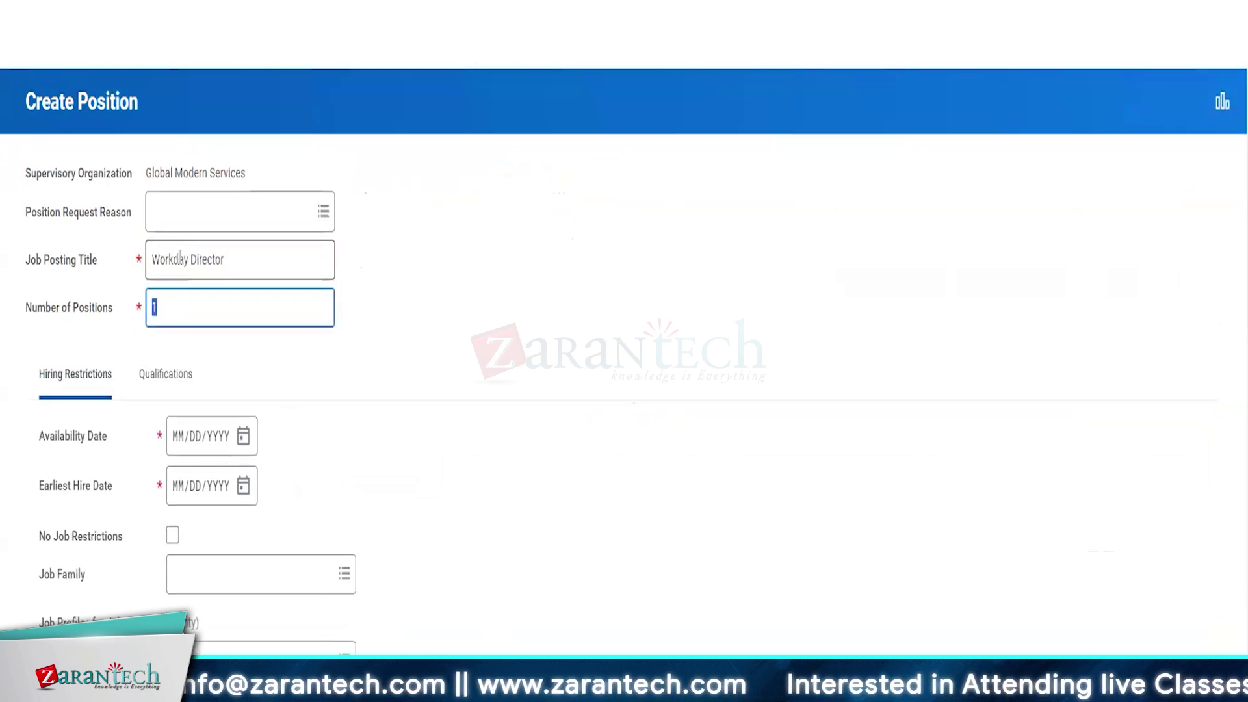
# Set the position's availability and earliest hire dates to 04/03/2024, enable No Job Restrictions, and submit it
pyautogui.click(243, 436)
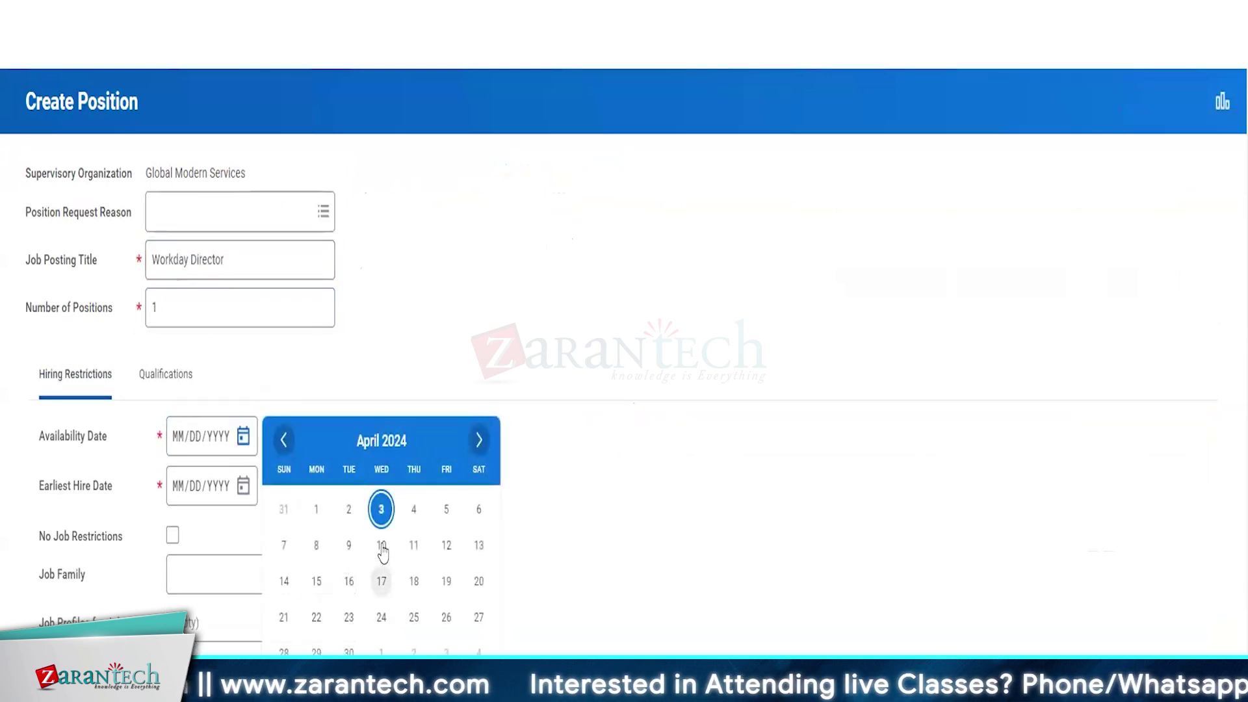
pyautogui.click(382, 509)
pyautogui.click(243, 486)
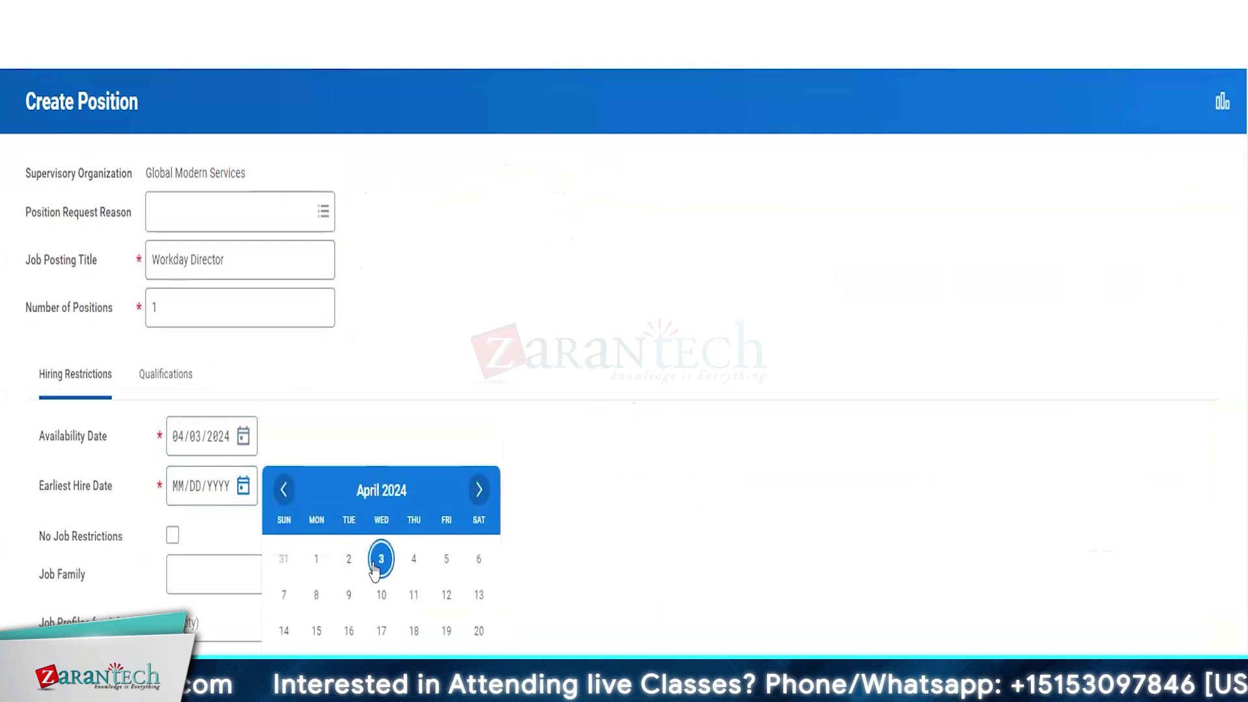
pyautogui.click(381, 559)
pyautogui.click(171, 536)
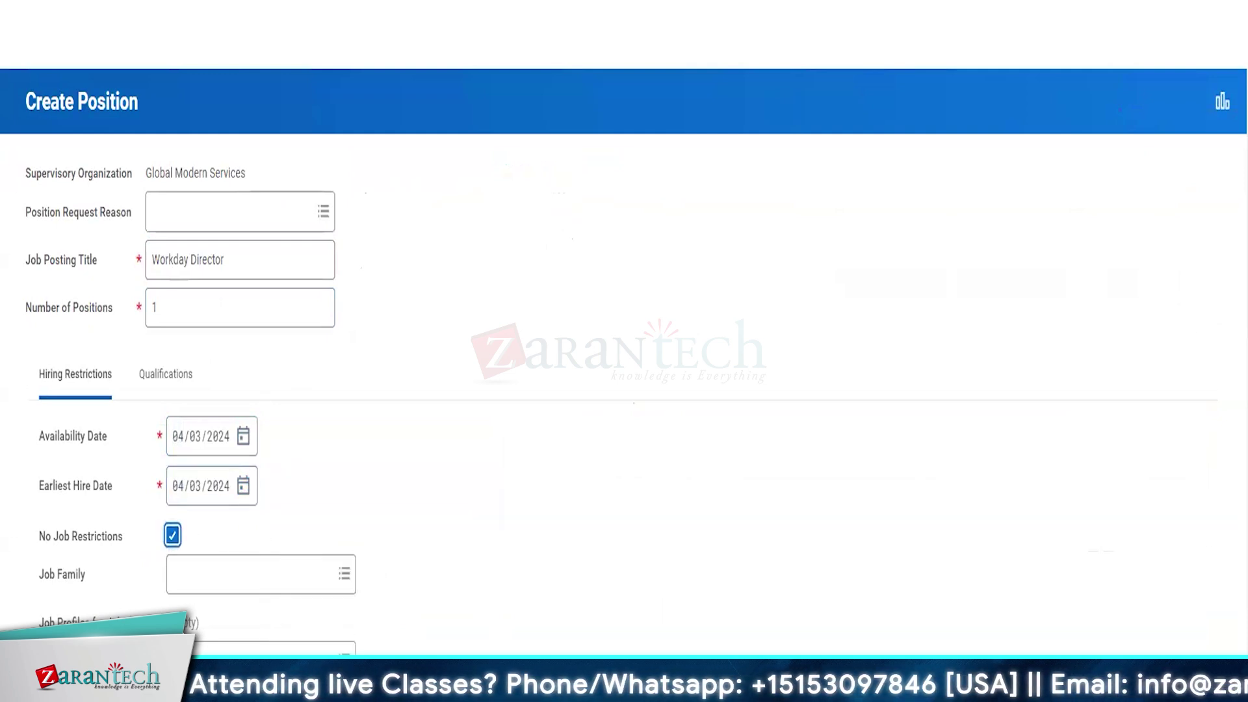
pyautogui.scroll(-2, 485, 585)
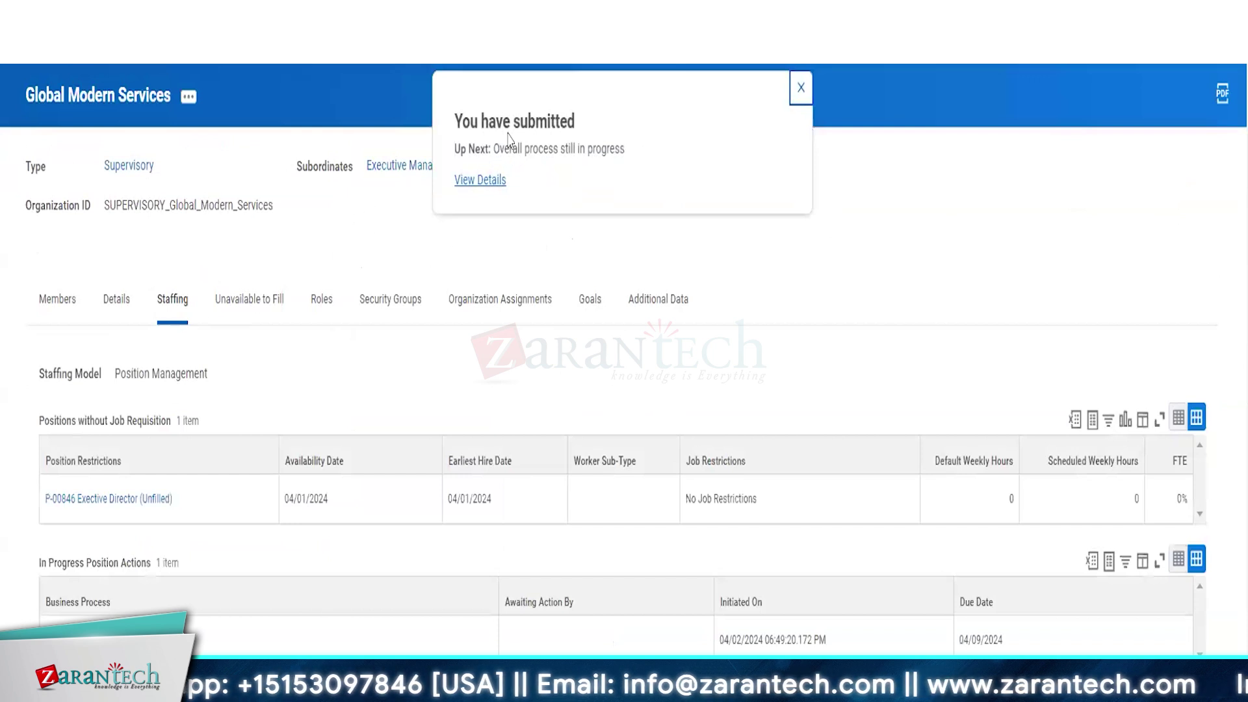
# Examine the process history of the submitted Workday Director event and open its business process definition
pyautogui.click(481, 180)
pyautogui.click(114, 296)
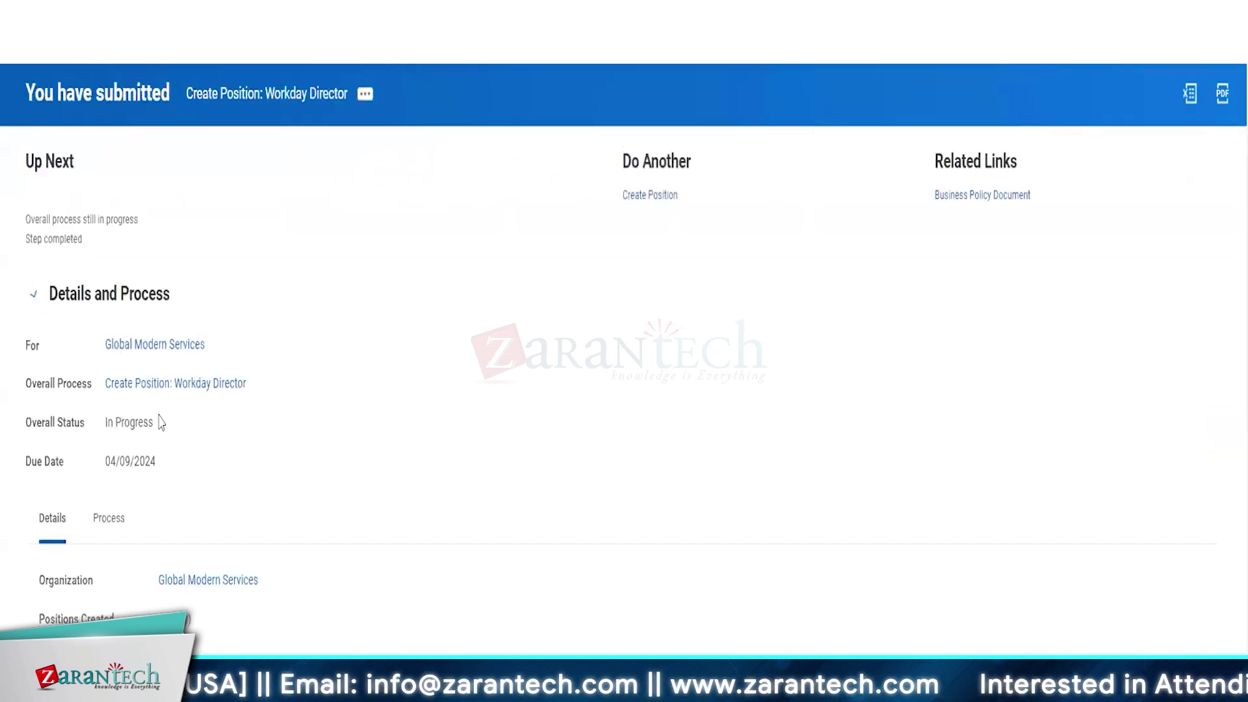
pyautogui.click(108, 539)
pyautogui.scroll(-3, 361, 517)
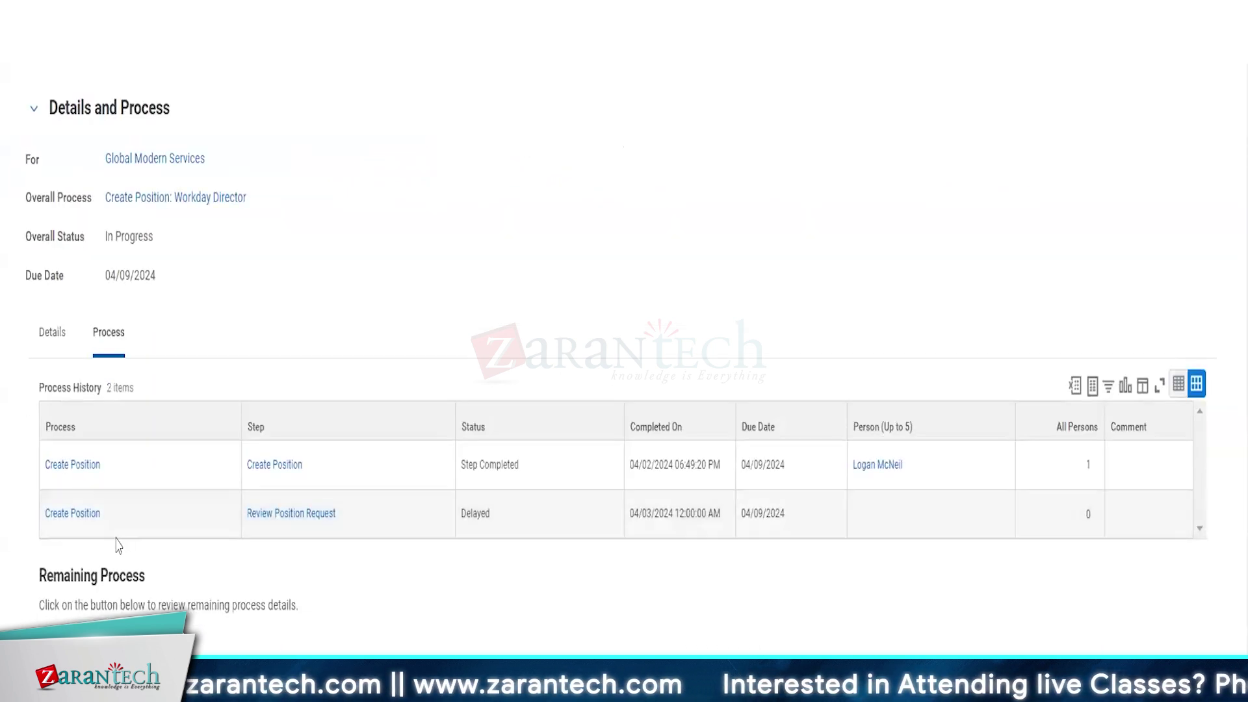
pyautogui.click(111, 513)
pyautogui.moveTo(221, 325)
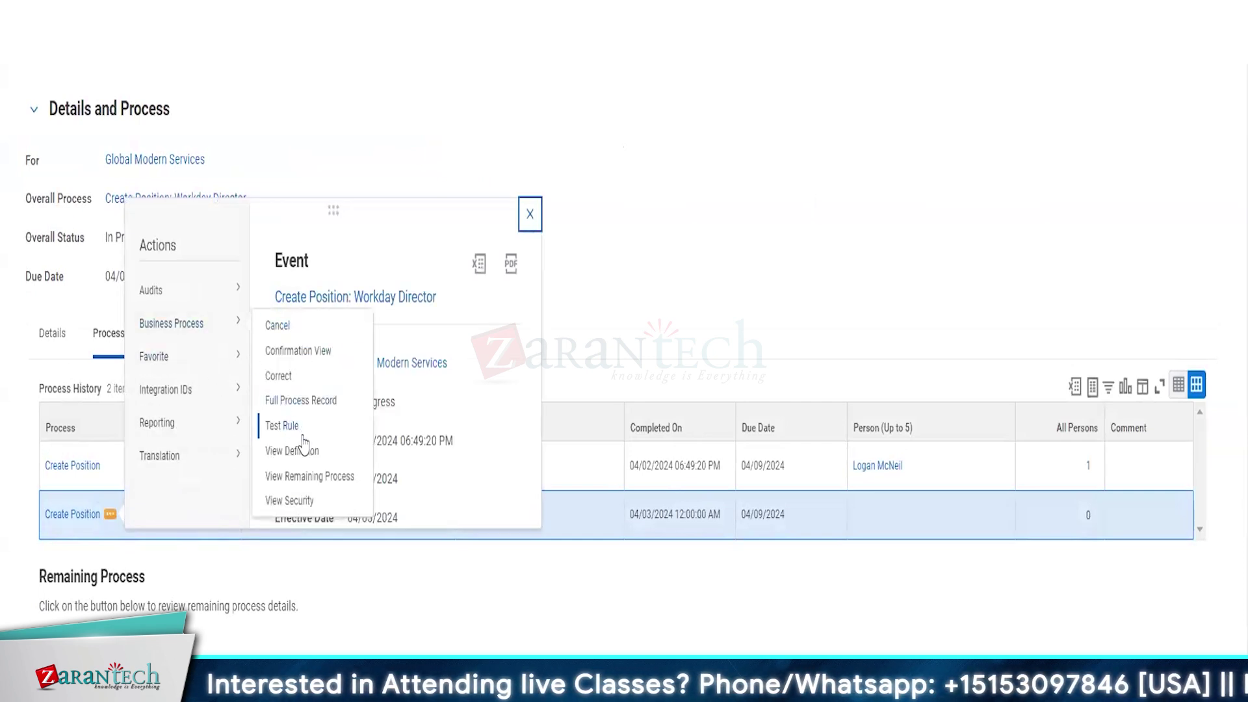
pyautogui.click(292, 452)
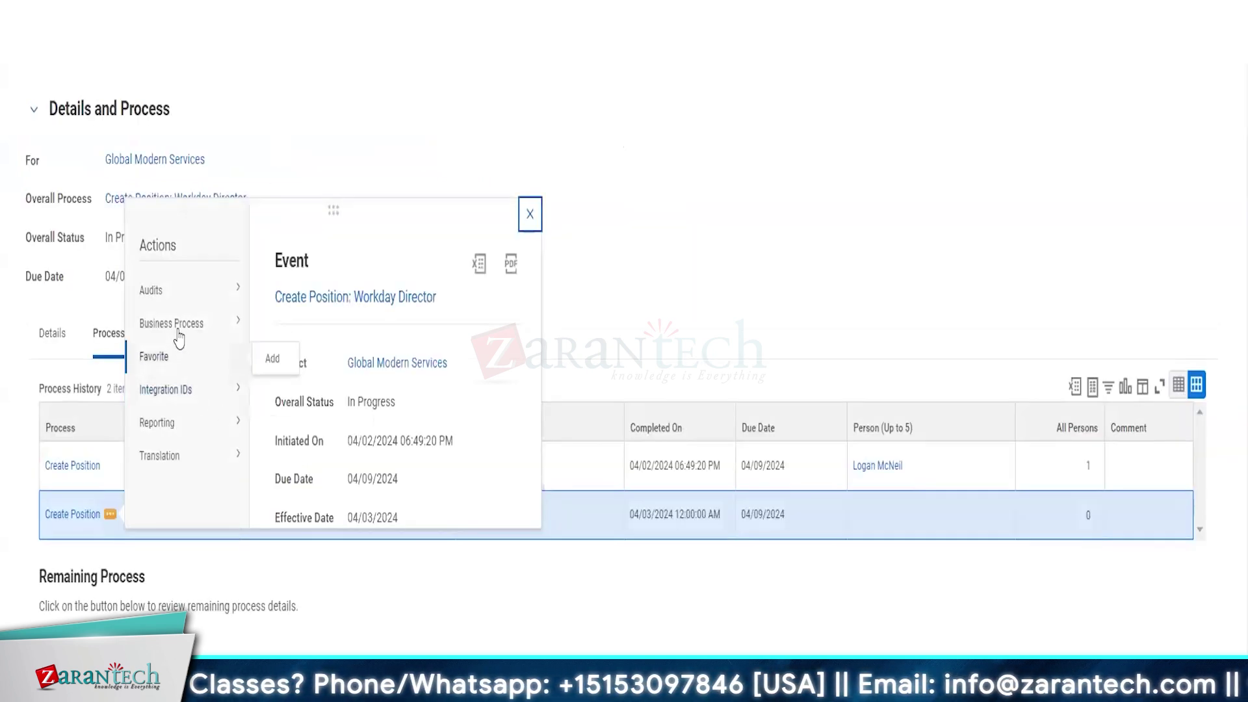
# Cancel the in-progress Create Position: Workday Director event, entering the comment "tet"
pyautogui.moveTo(237, 336)
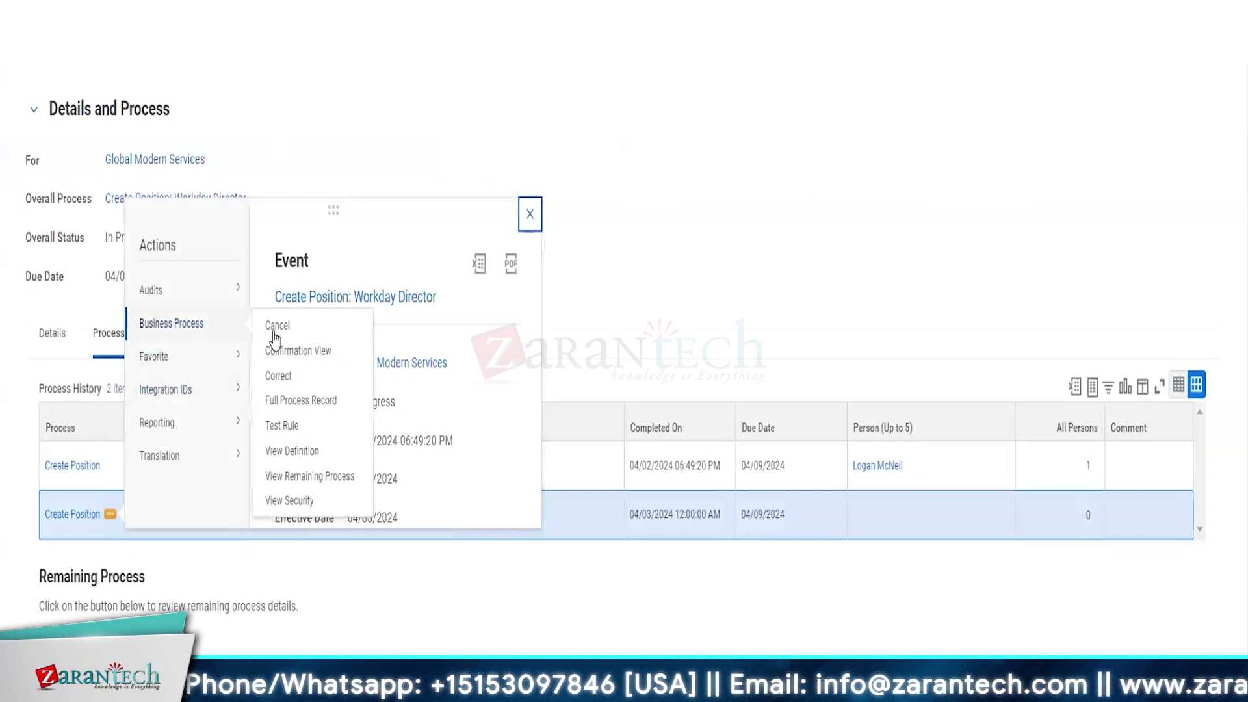
pyautogui.click(326, 324)
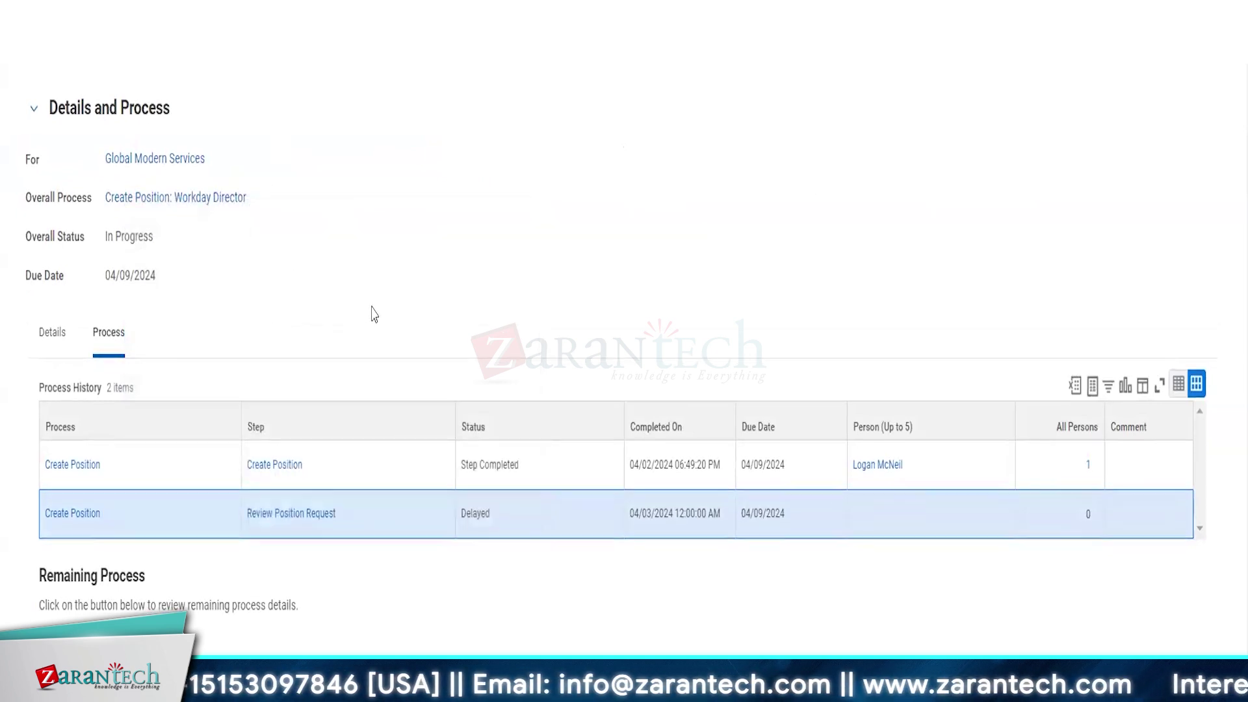
pyautogui.scroll(-10, 188, 290)
pyautogui.scroll(-2, 189, 290)
pyautogui.click(170, 423)
pyautogui.write('tet')
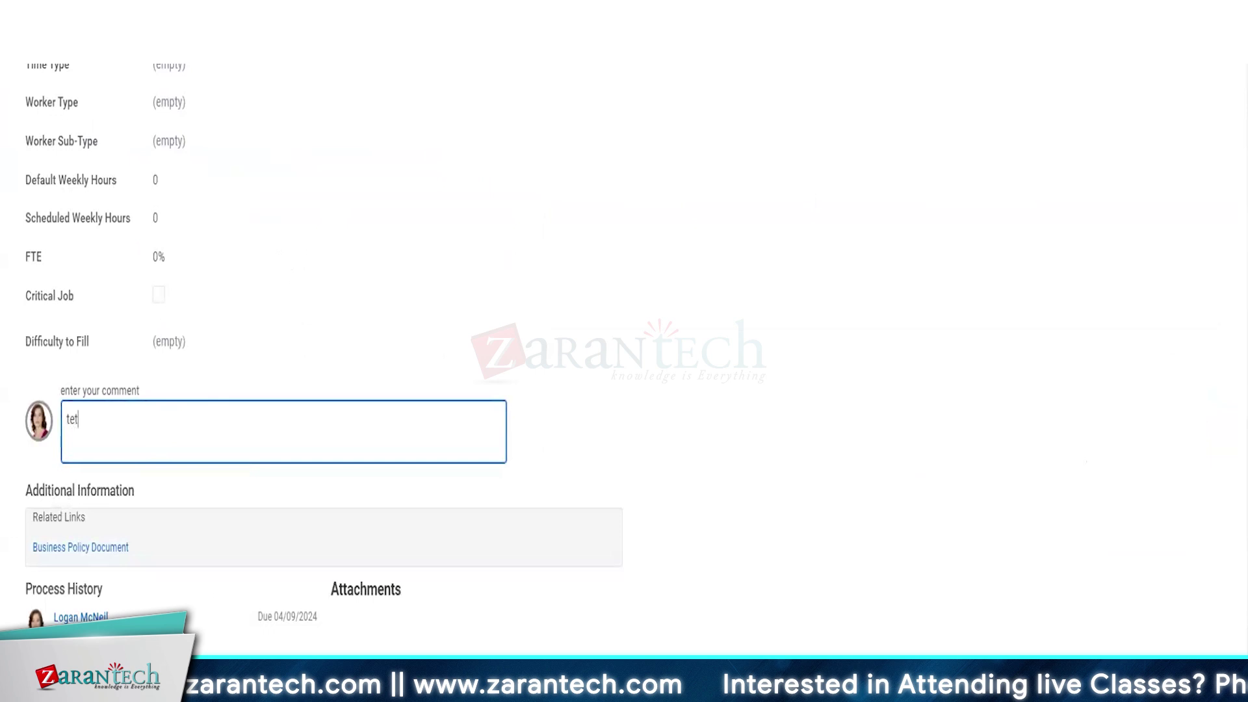
pyautogui.click(60, 673)
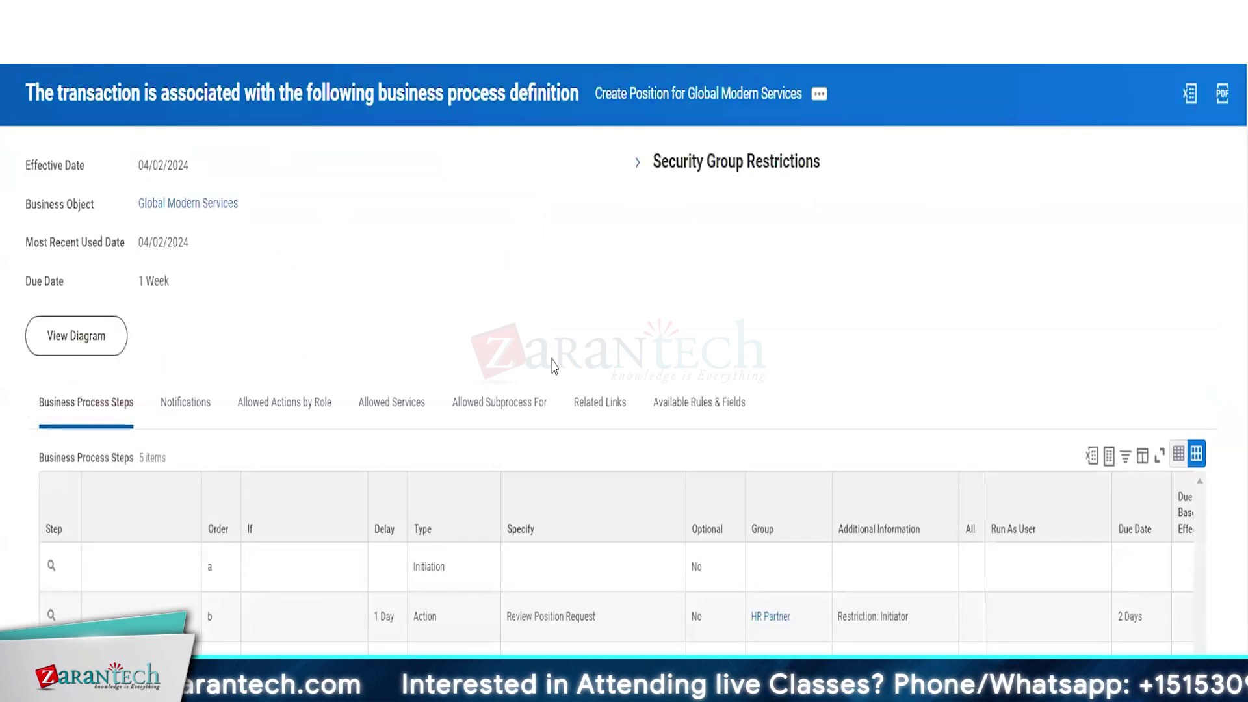
# Remove the 1 Day delay from step b, Review Position Request, of the Create Position definition, effective 04/02/2024
pyautogui.scroll(-1, 268, 468)
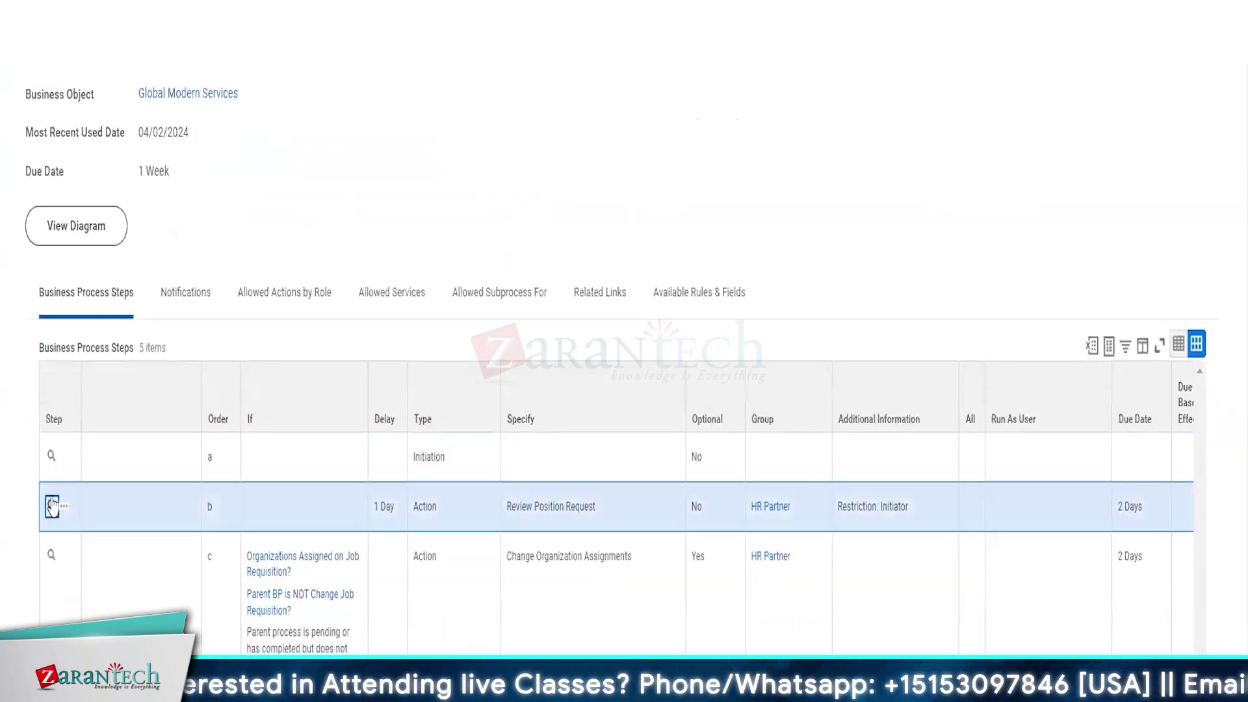
pyautogui.click(53, 506)
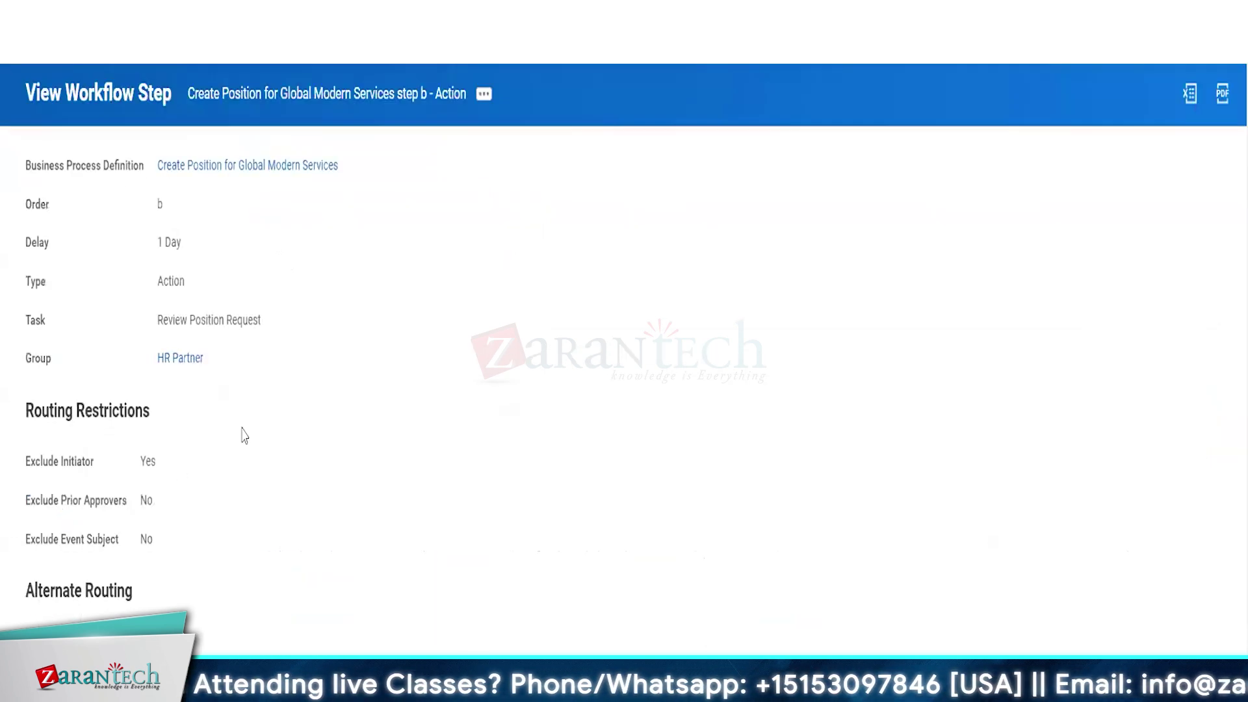
pyautogui.click(483, 94)
pyautogui.moveTo(605, 204)
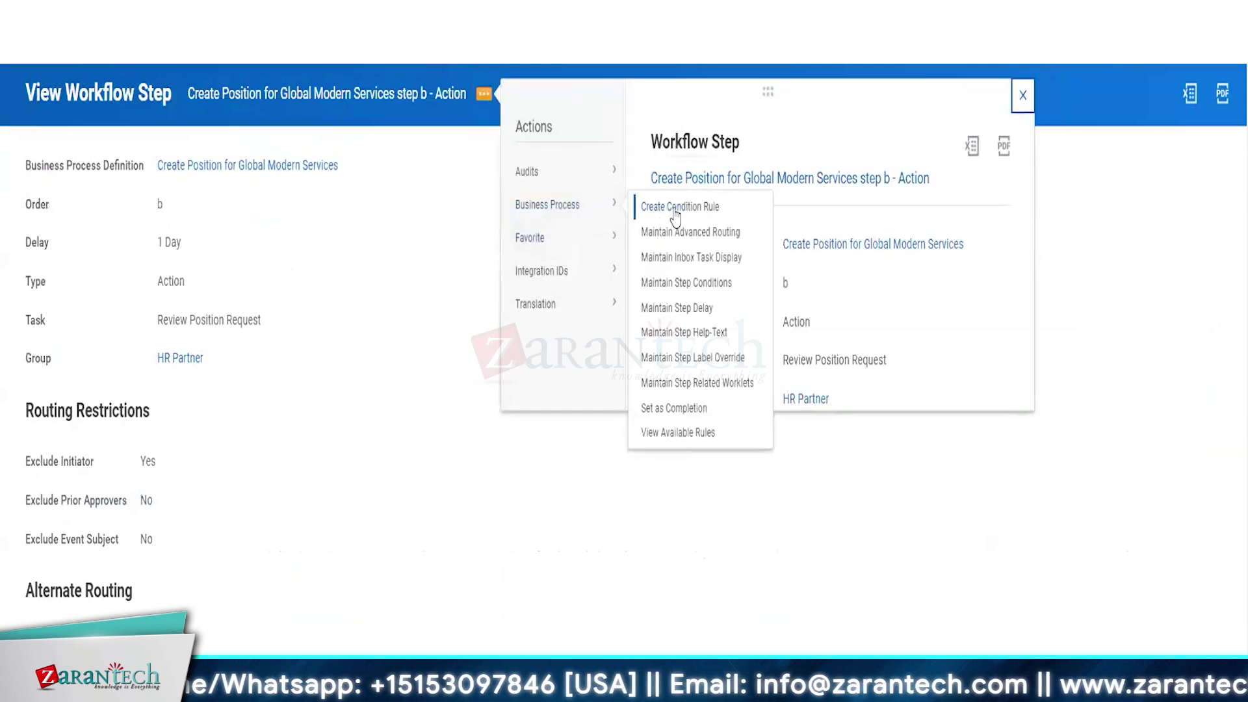
pyautogui.click(678, 309)
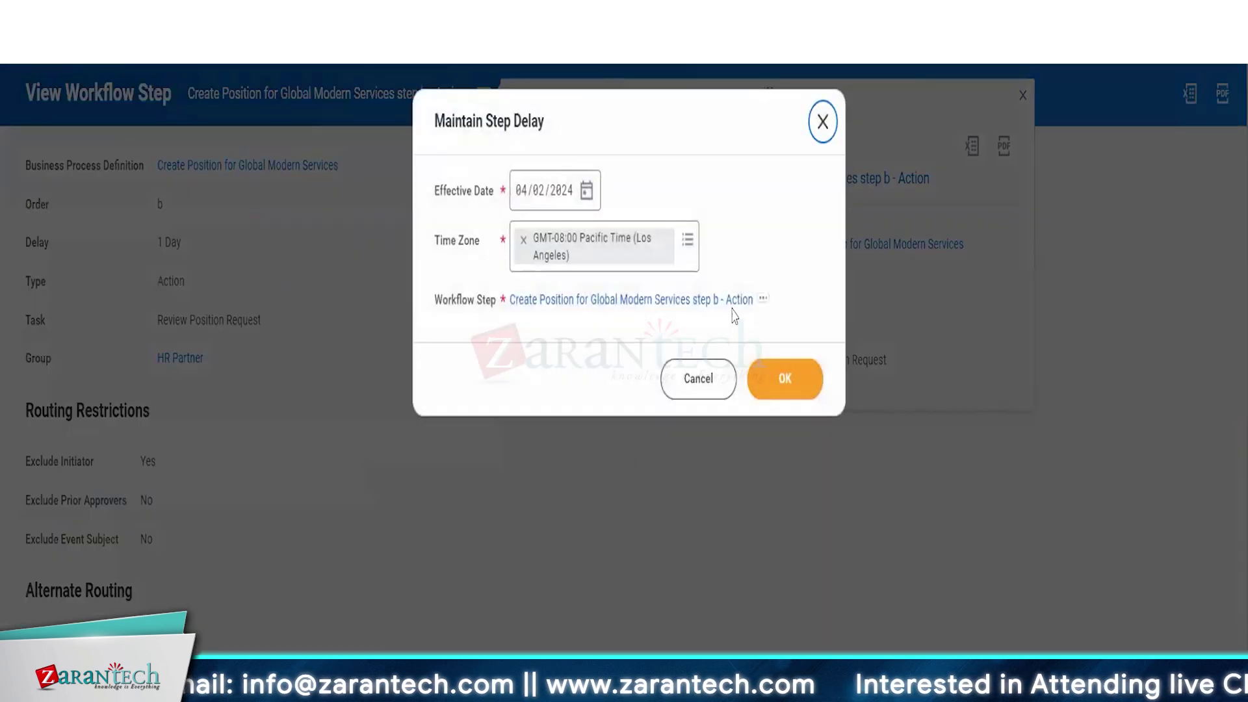
pyautogui.click(781, 388)
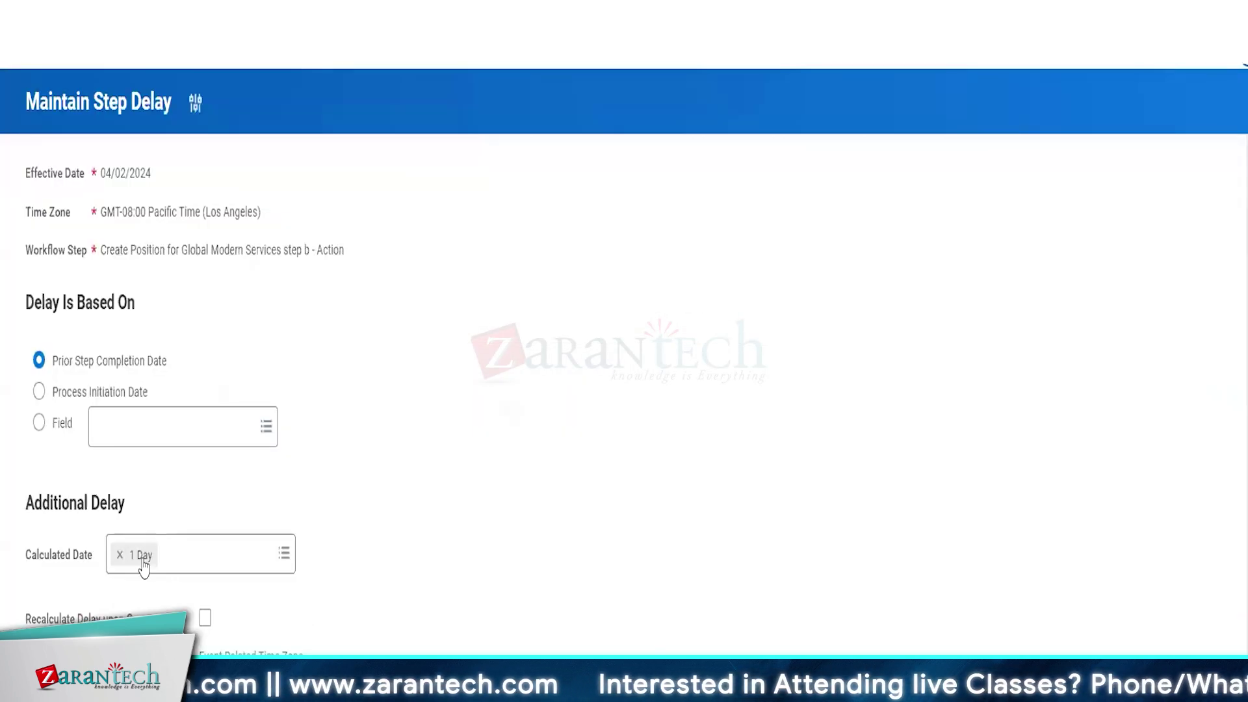
pyautogui.click(120, 554)
pyautogui.click(57, 678)
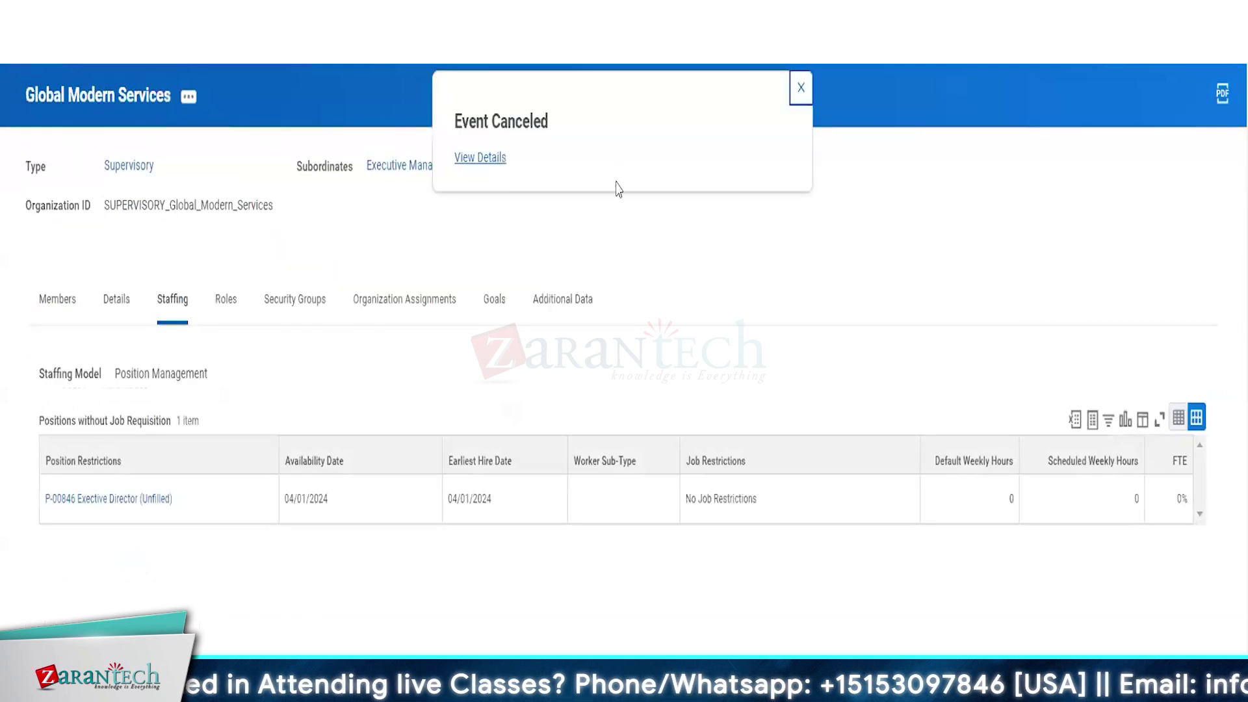
# Create another position in Global Modern Services, entering "Workday Director" as the job posting title
pyautogui.click(189, 96)
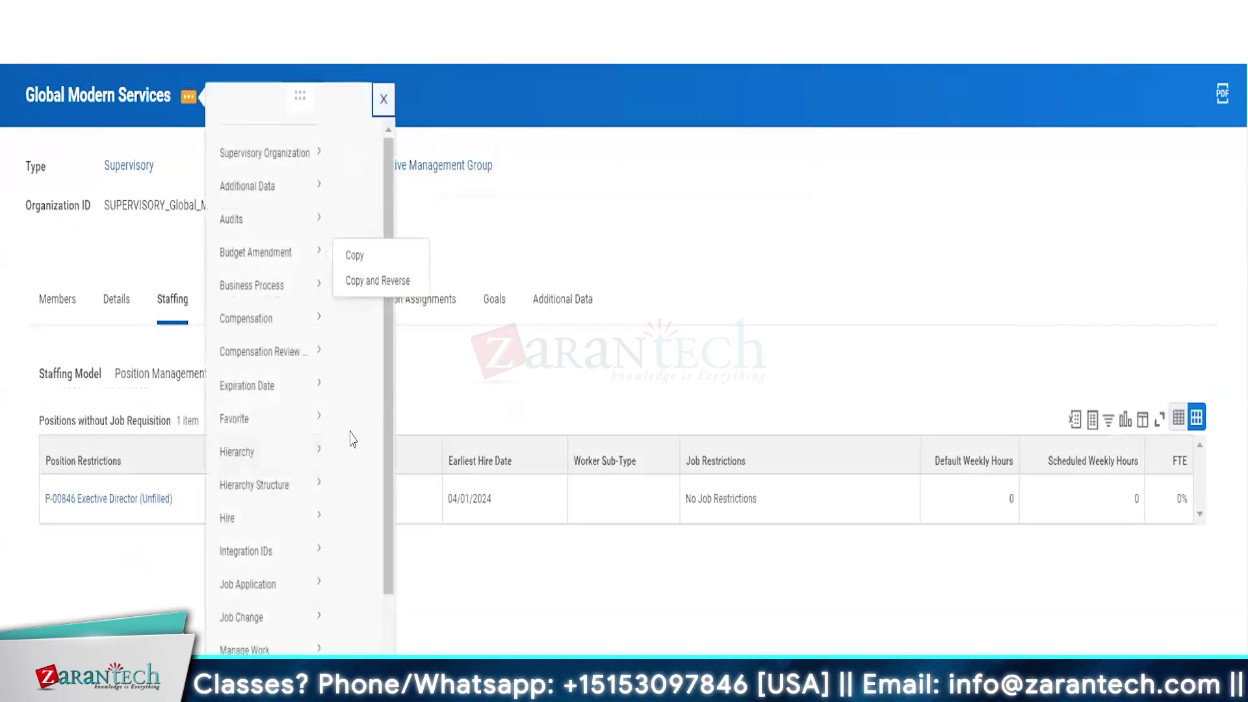
pyautogui.moveTo(290, 557)
pyautogui.scroll(-5, 291, 558)
pyautogui.moveTo(291, 602)
pyautogui.click(376, 609)
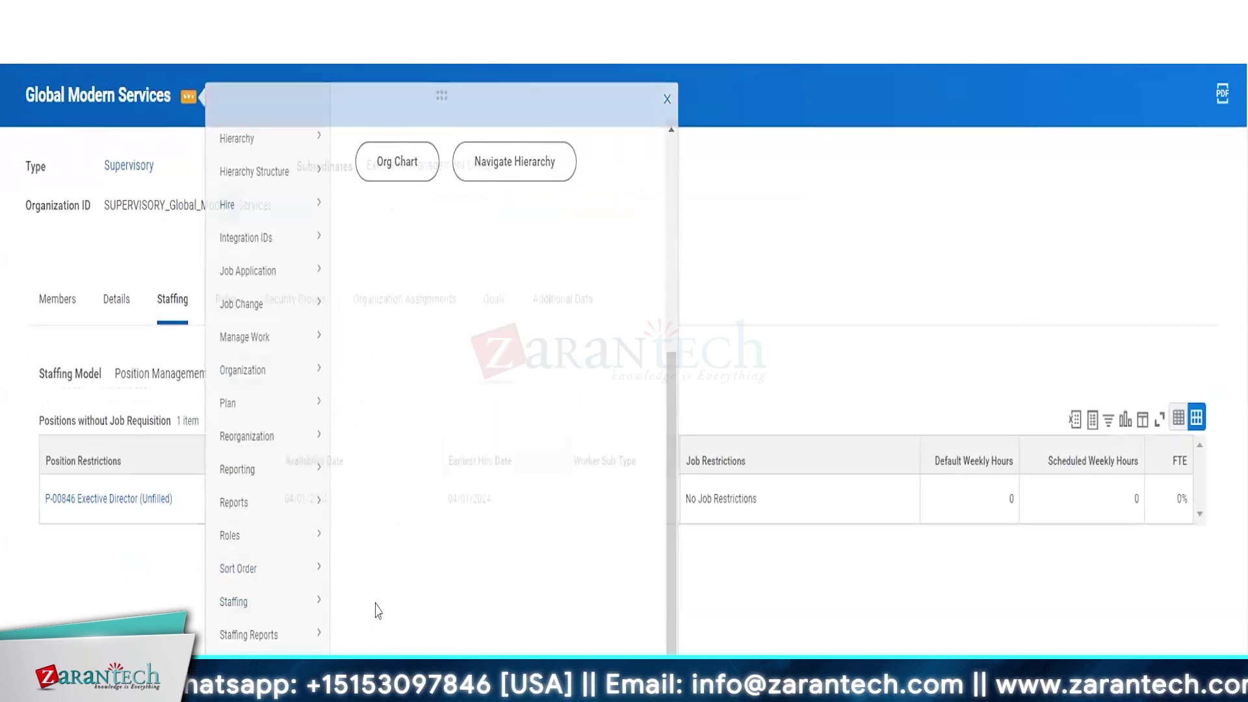
pyautogui.click(206, 243)
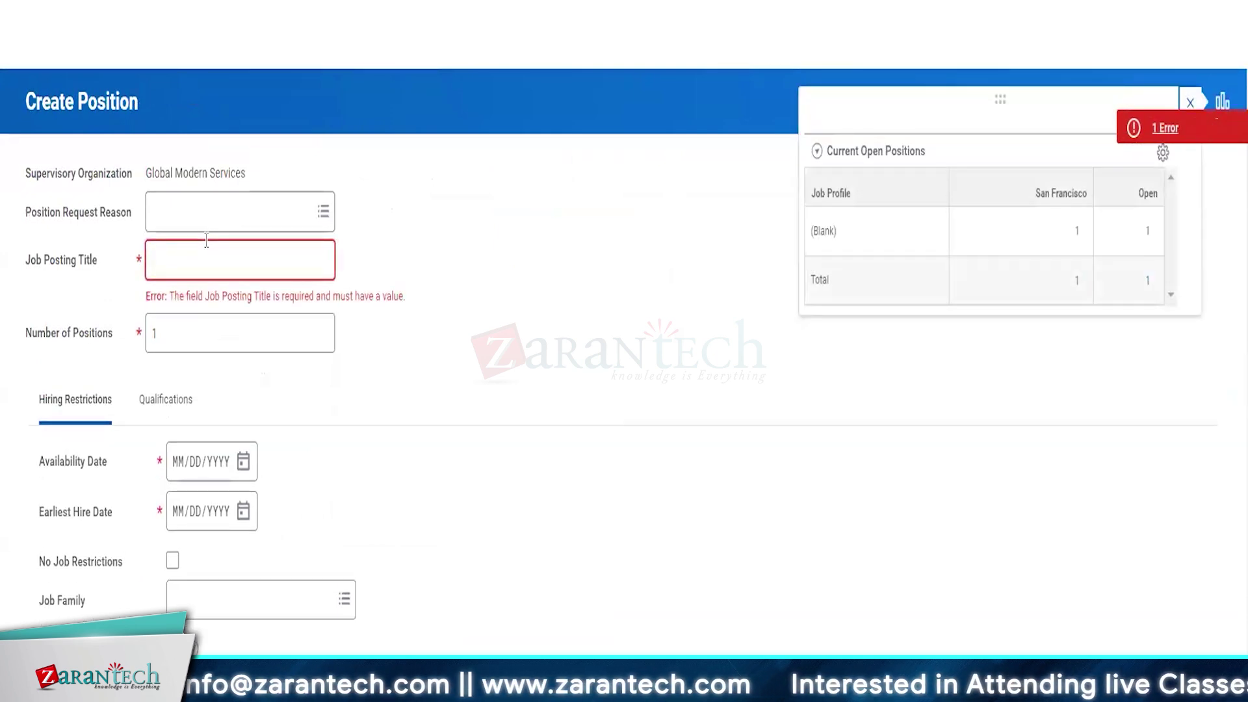
pyautogui.click(206, 241)
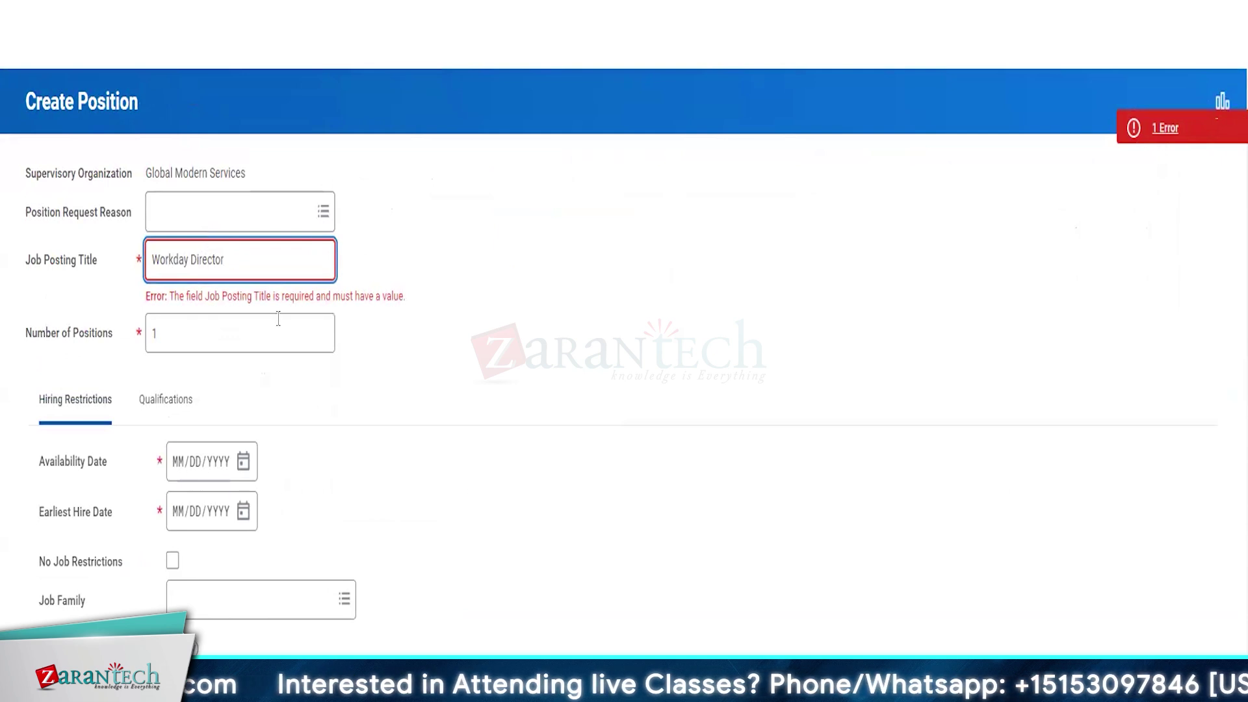
pyautogui.click(437, 466)
# Set the new position's availability date to 04/03/2024 and open the earliest hire date for selection
pyautogui.click(243, 435)
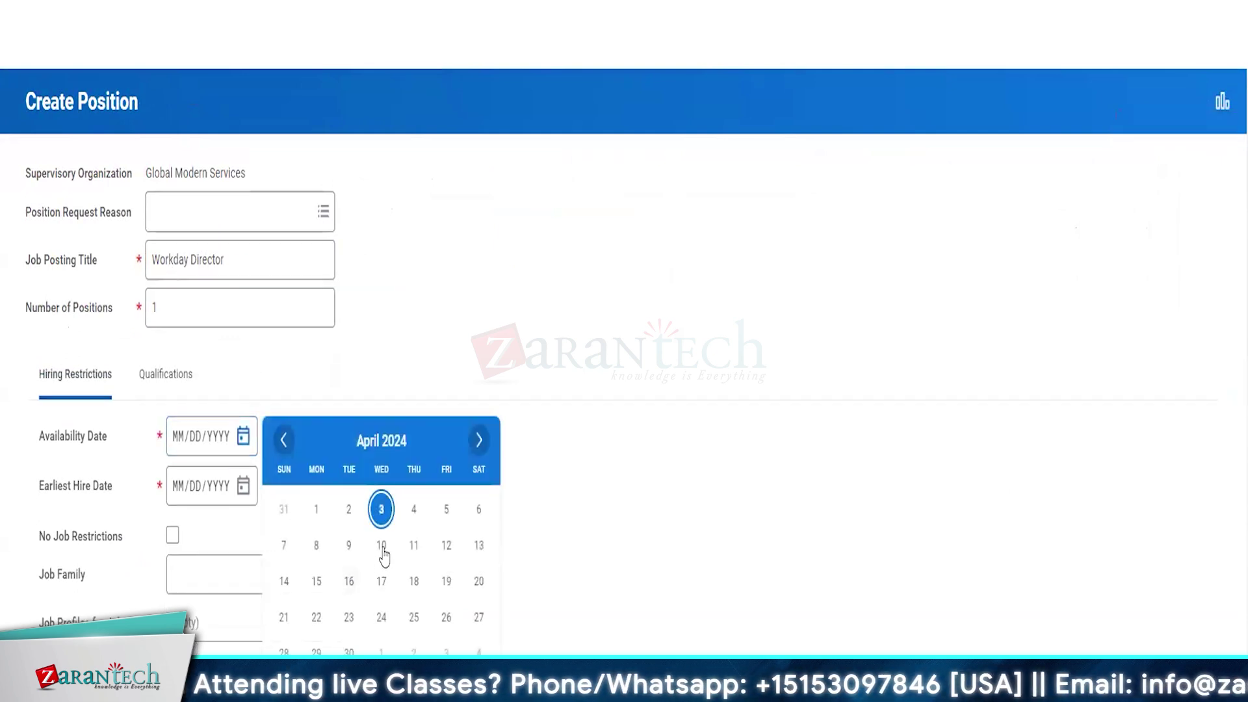
pyautogui.click(383, 511)
pyautogui.click(243, 485)
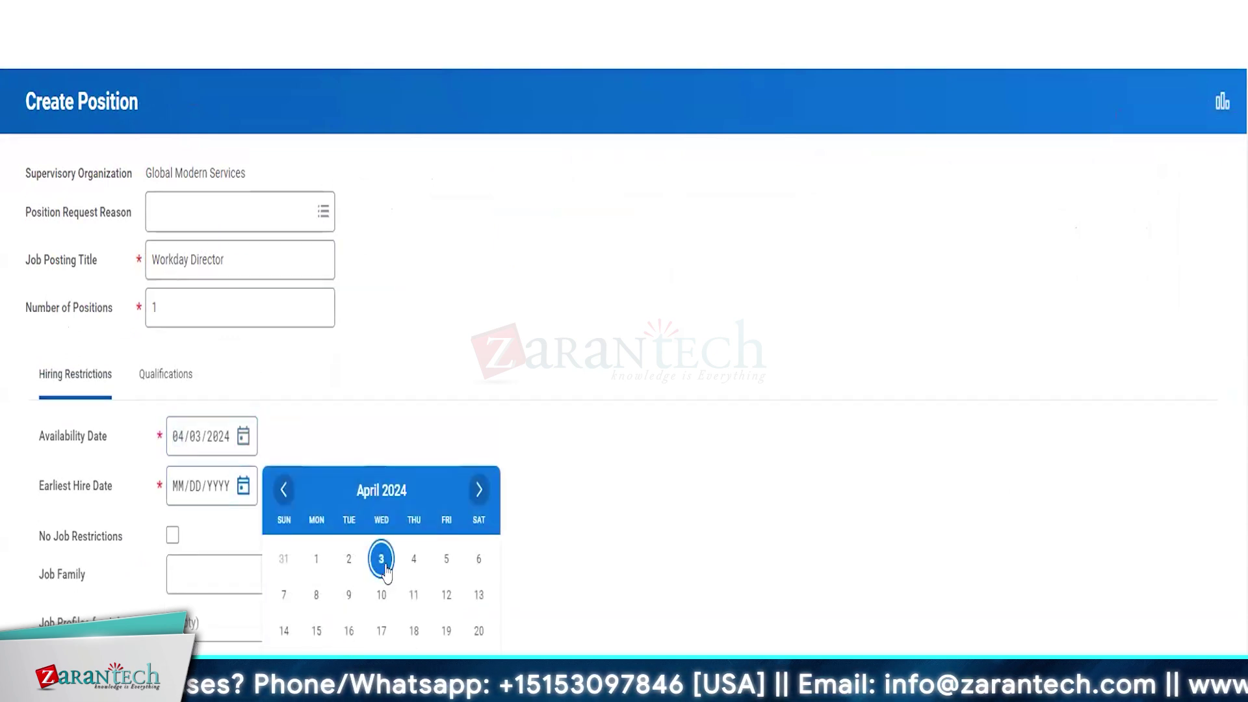
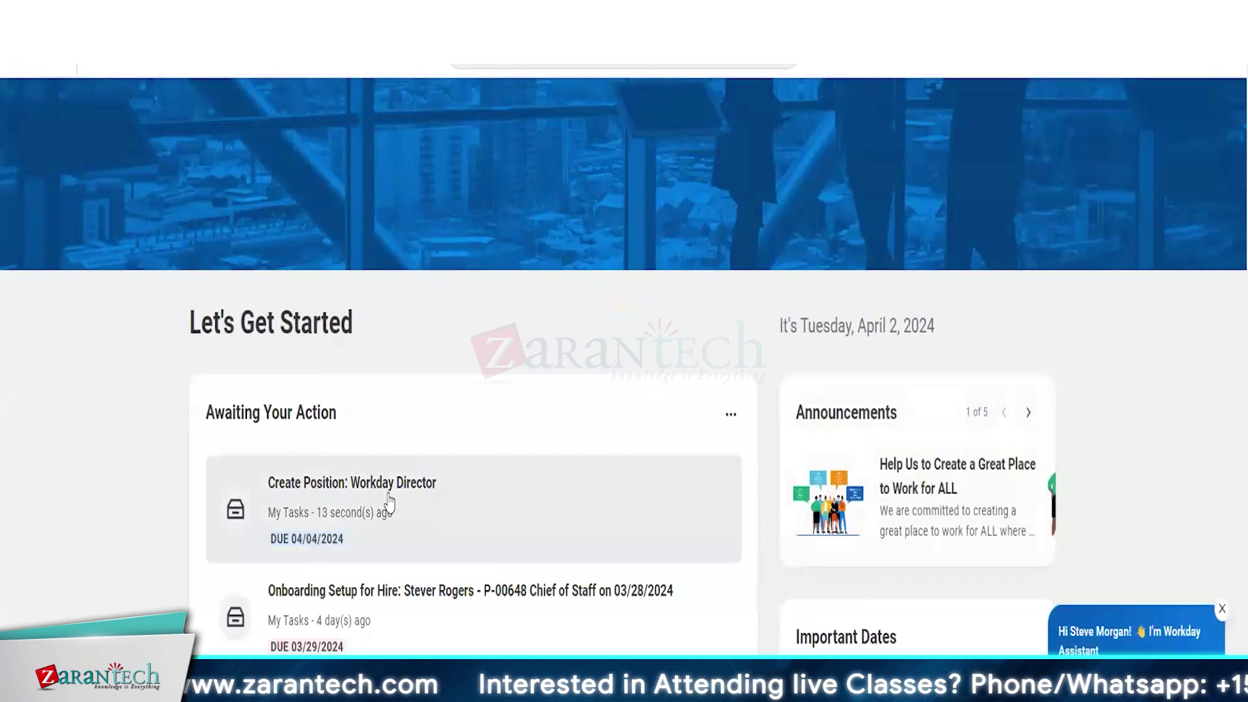
# Approve the Create Position: Workday Director task awaiting action and open the details of the approved event
pyautogui.click(523, 509)
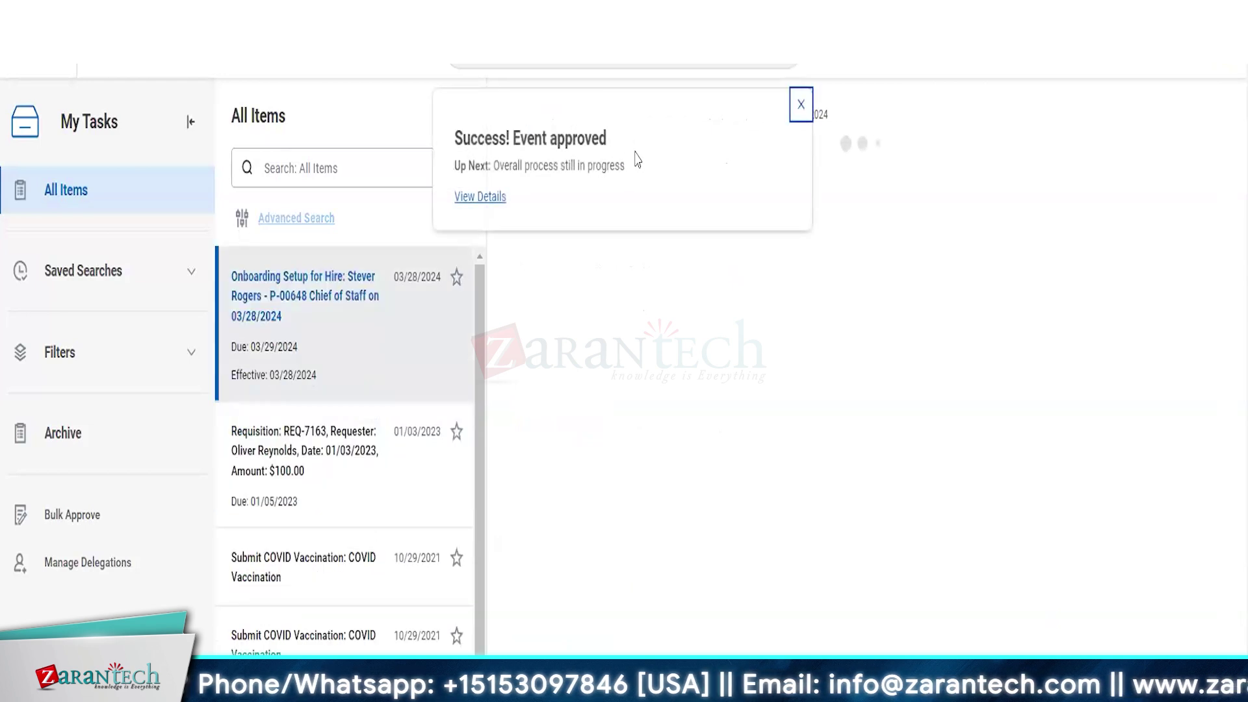
pyautogui.click(464, 198)
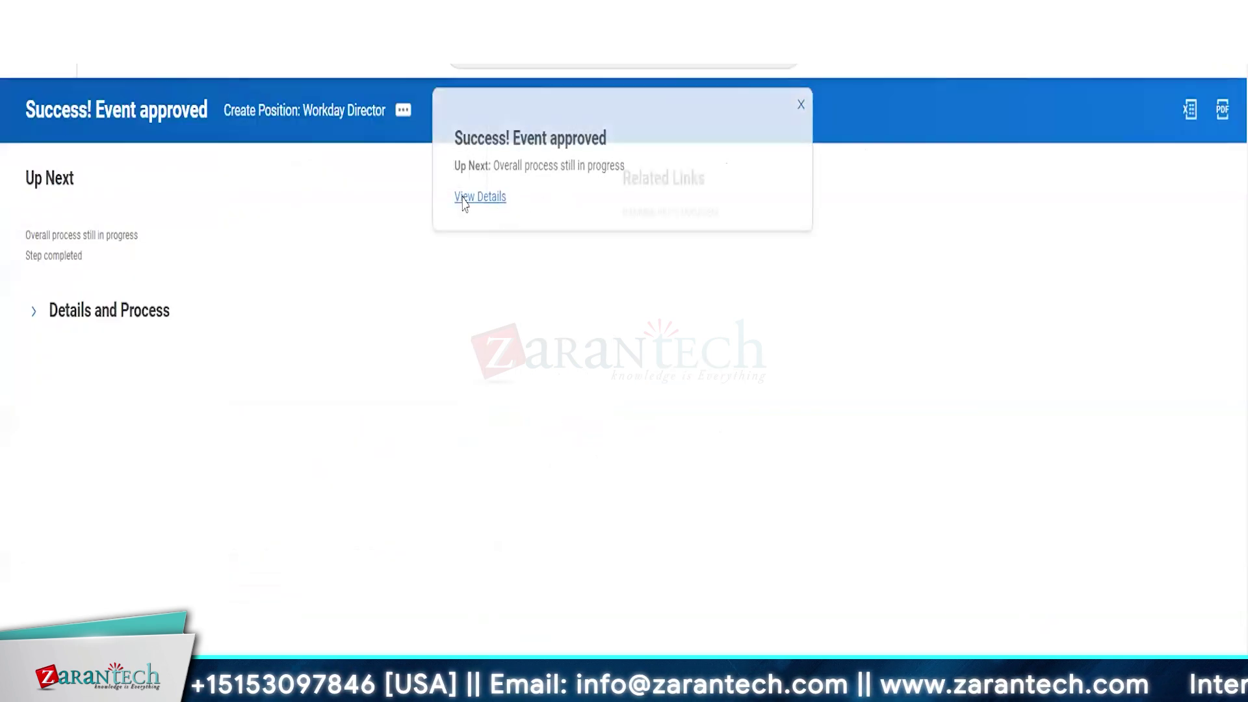
# Examine the approved event's overall status and process history, and open its overall process, Create Position: Workday Director
pyautogui.click(127, 313)
pyautogui.click(106, 535)
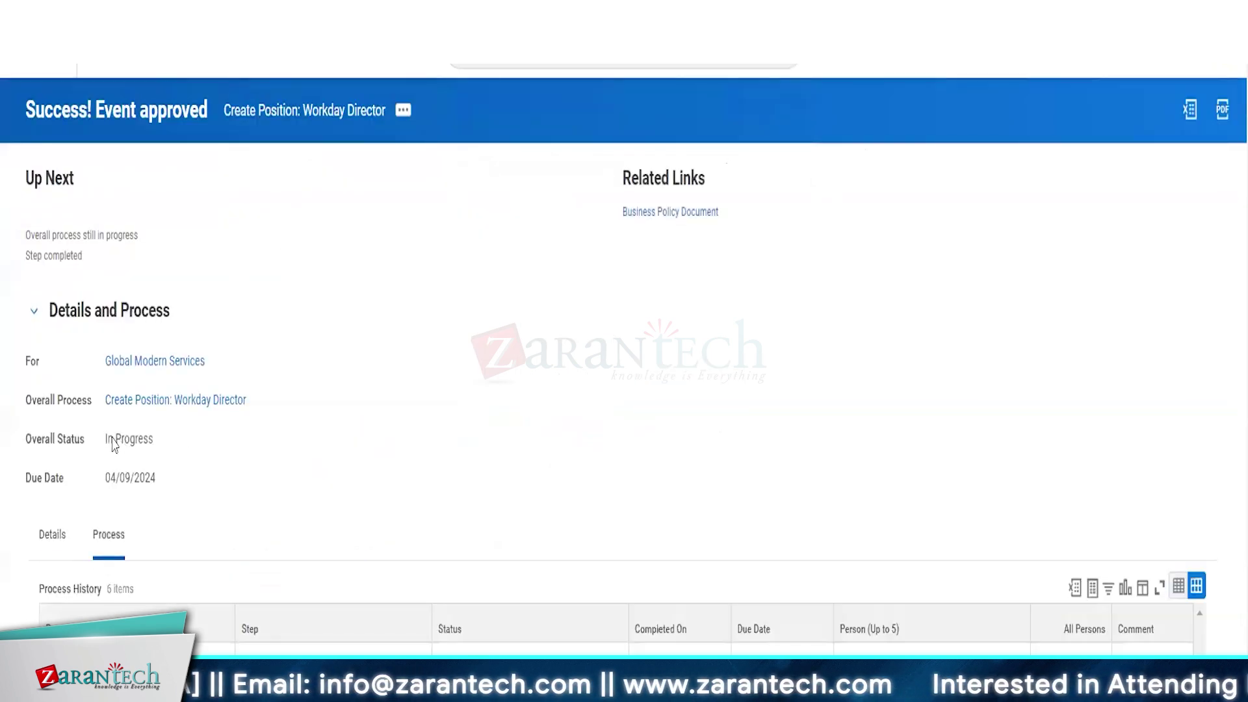
pyautogui.scroll(-4, 442, 497)
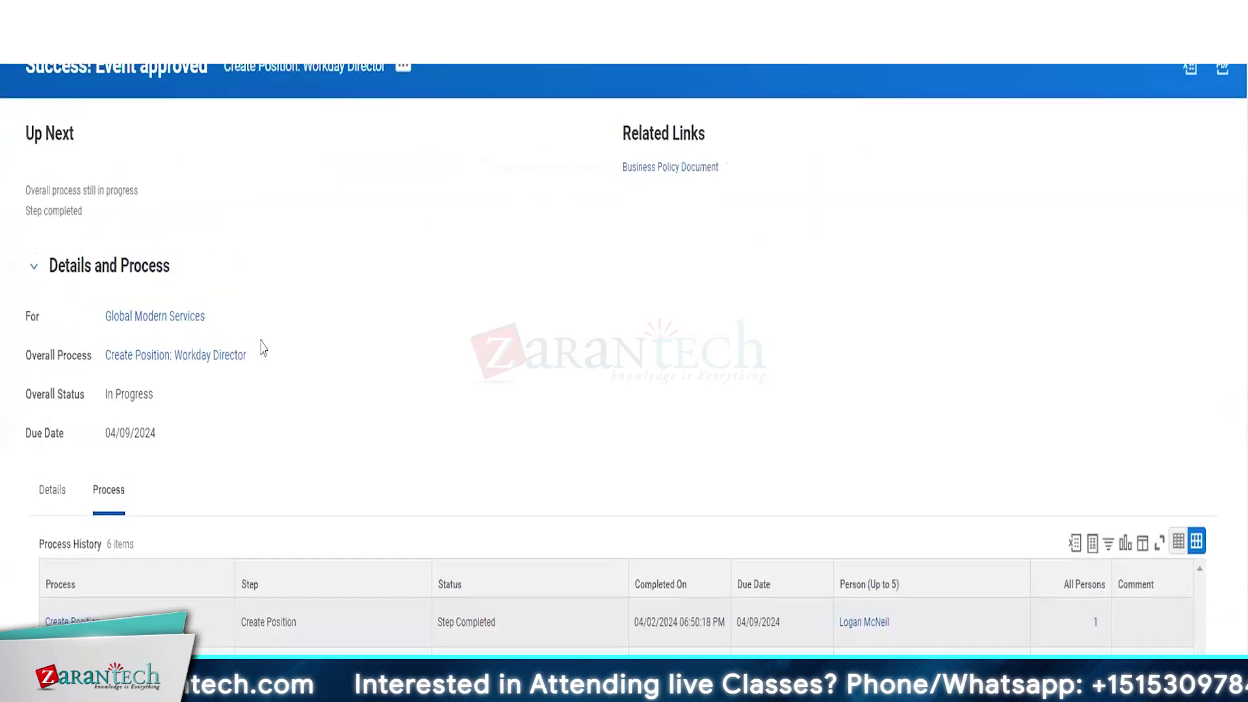
pyautogui.scroll(3, 195, 351)
pyautogui.click(154, 358)
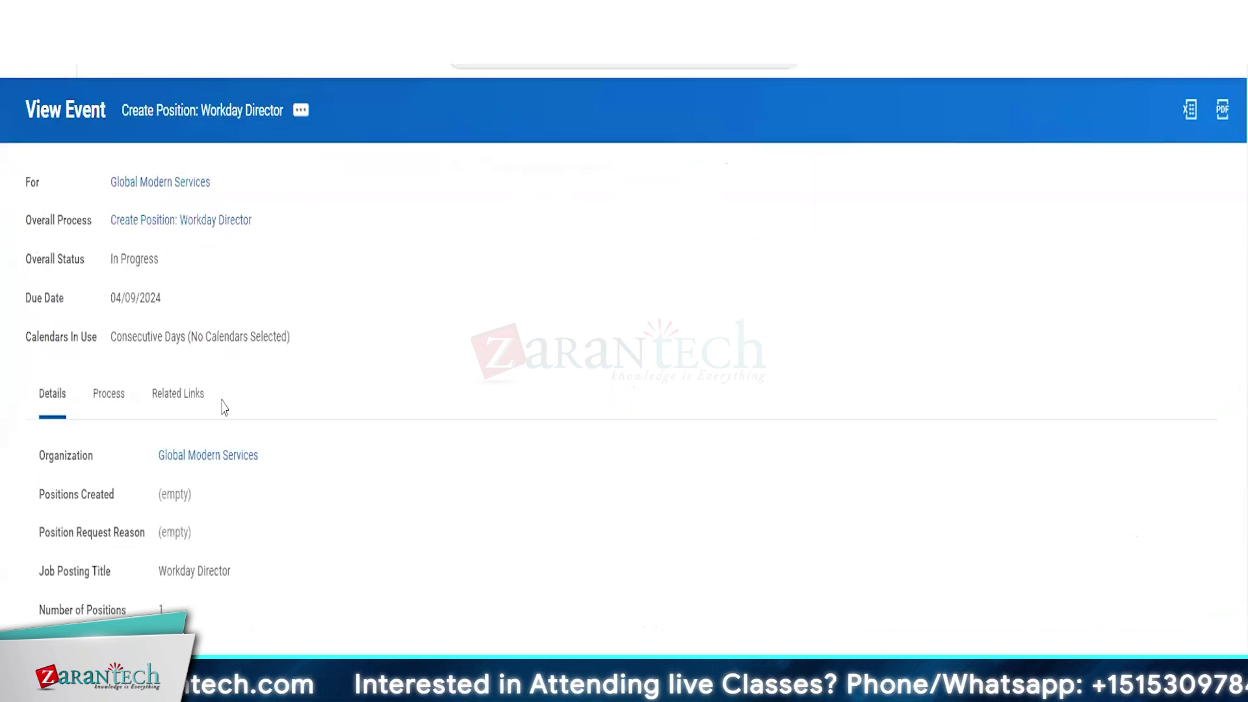
# Examine the Create Position: Workday Director process history and preview its outbound integration event
pyautogui.click(117, 395)
pyautogui.scroll(-1, 588, 344)
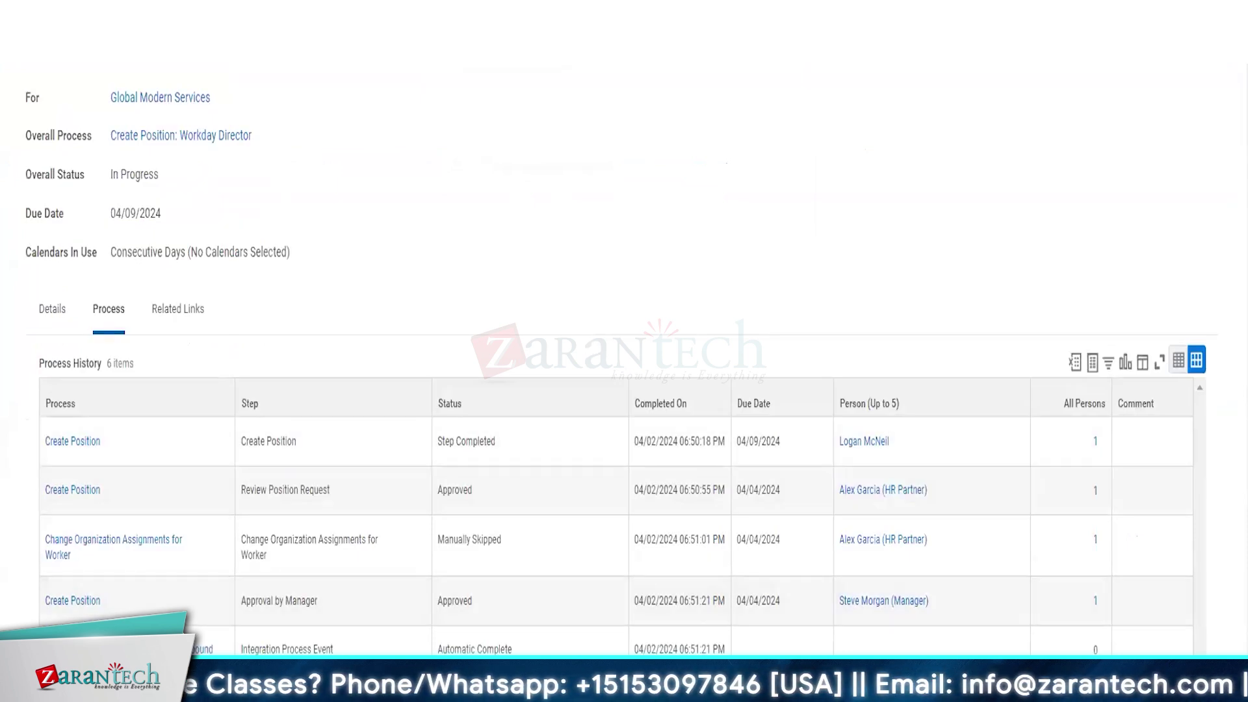
pyautogui.click(209, 665)
pyautogui.moveTo(141, 576)
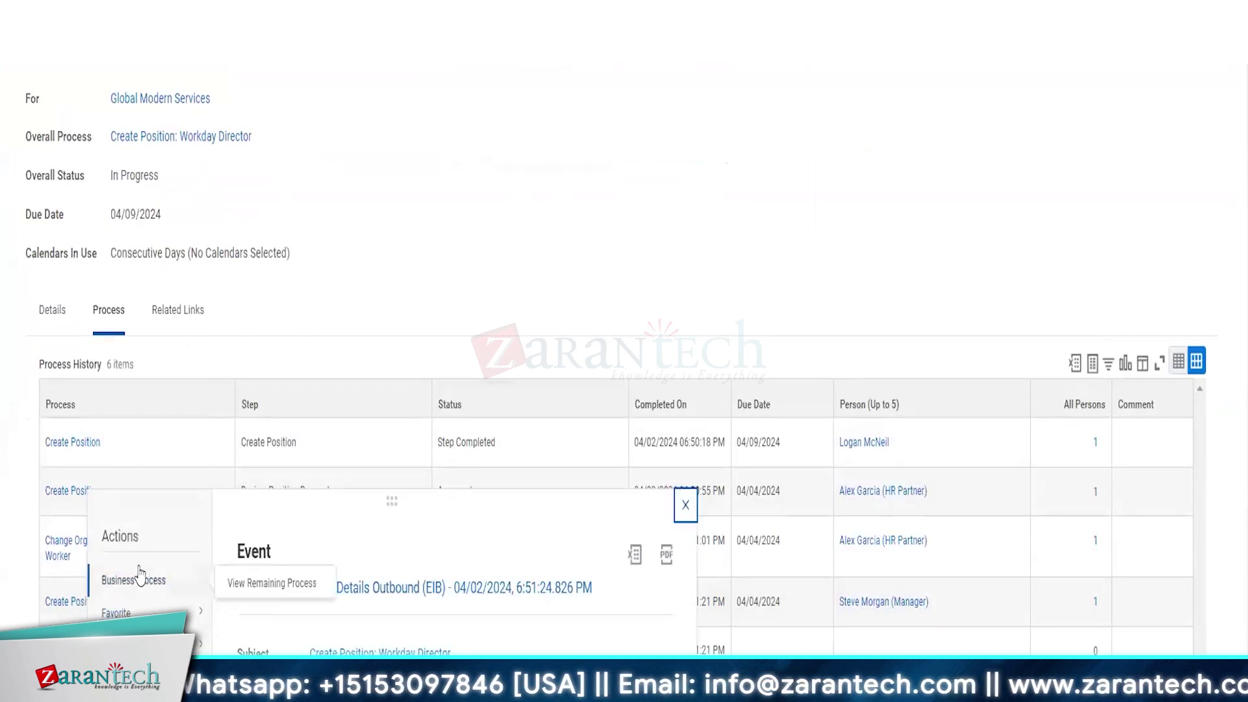
pyautogui.scroll(1, 332, 231)
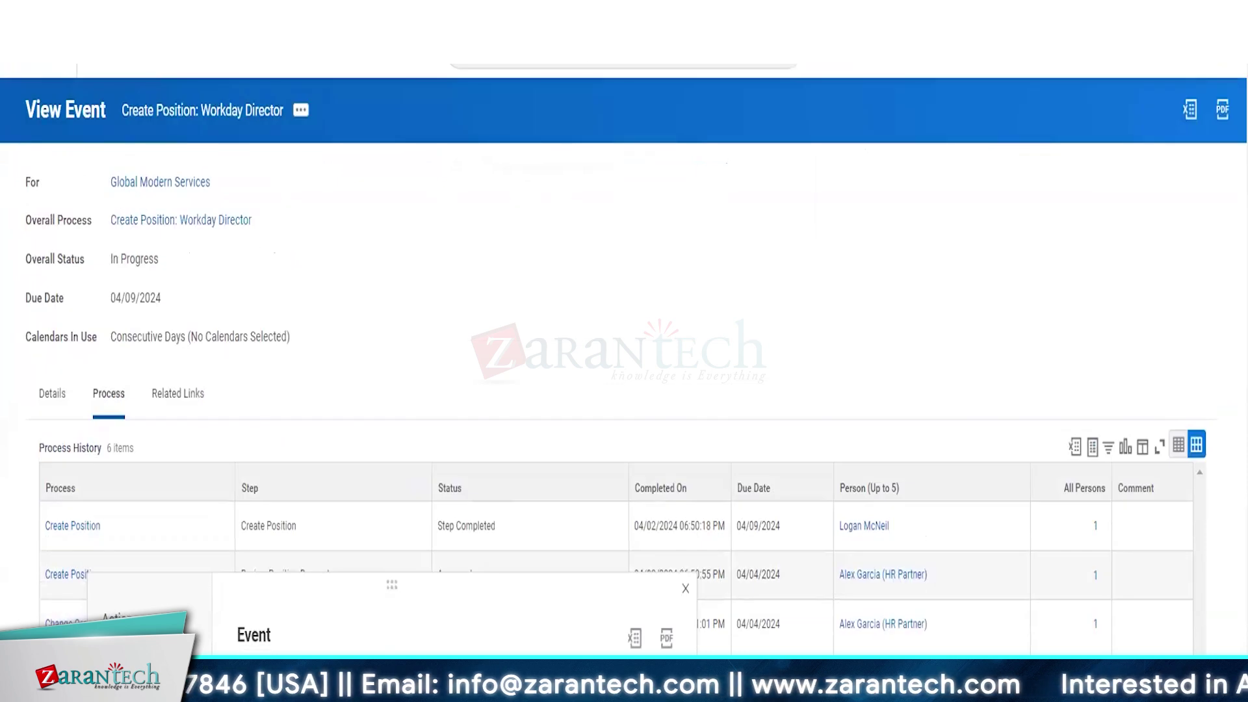
# Find the Stop Proxy task and end the manager's proxy session
pyautogui.click(525, 60)
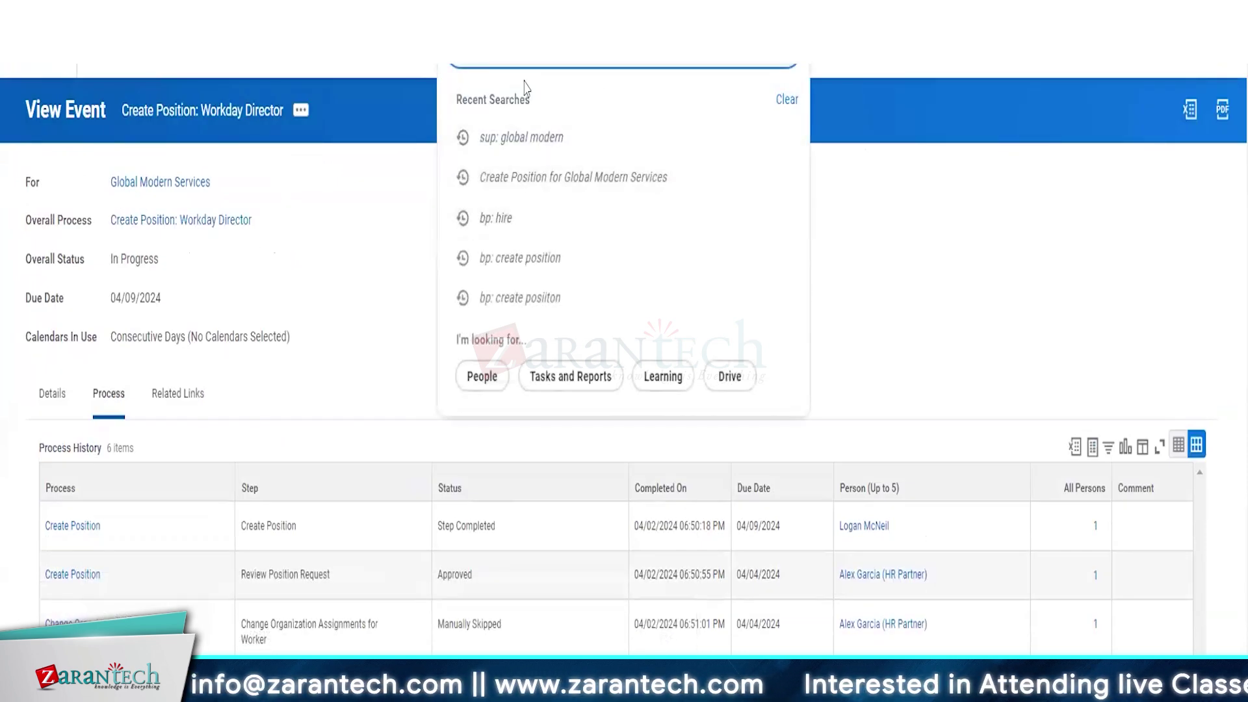
pyautogui.write('s')
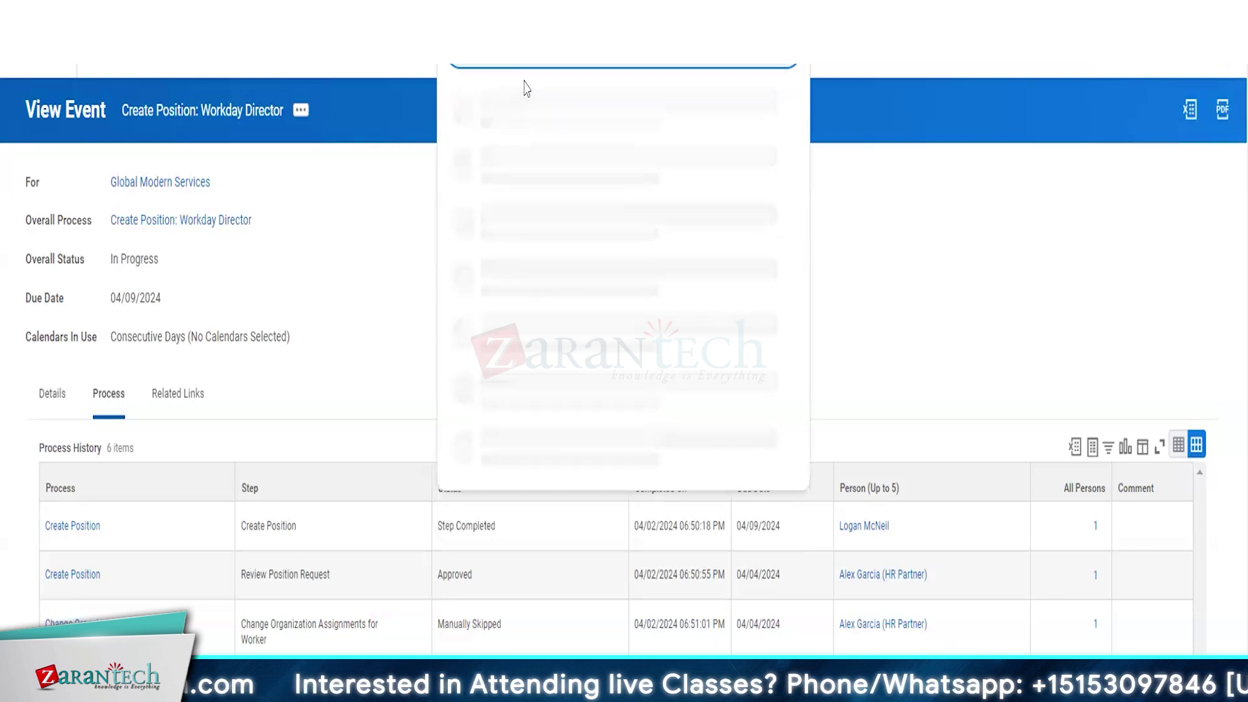
pyautogui.press('Escape')
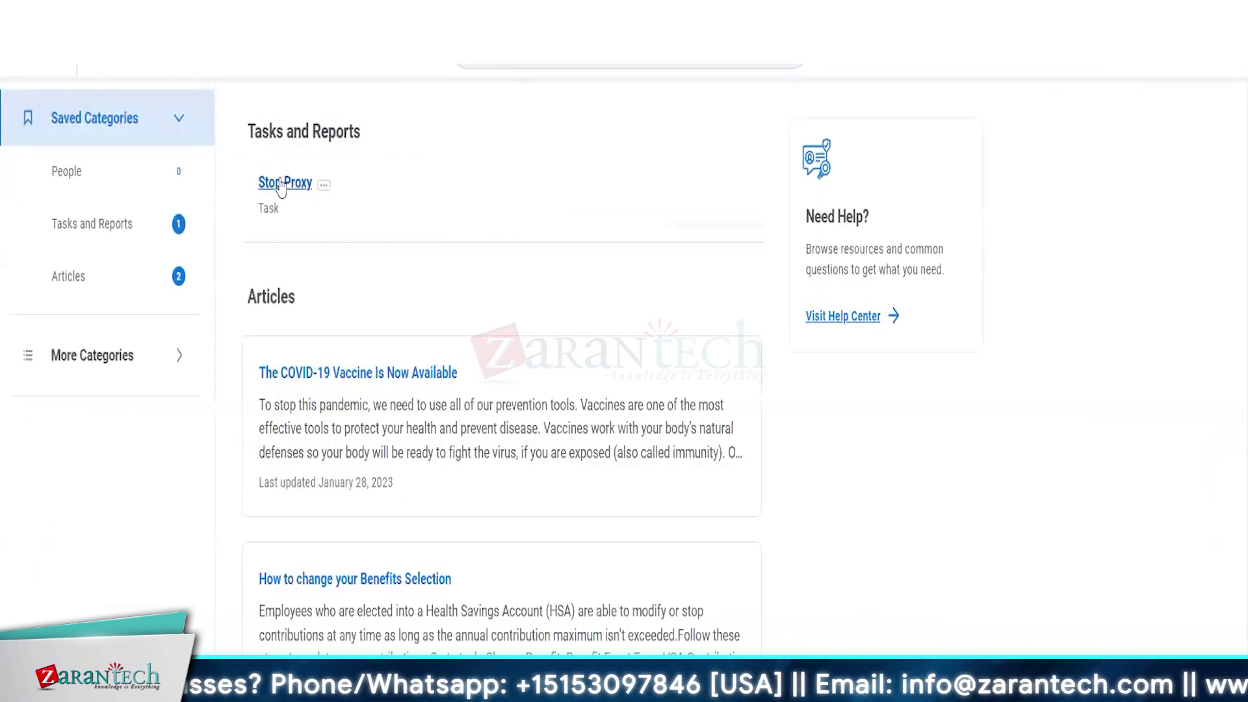
pyautogui.click(281, 184)
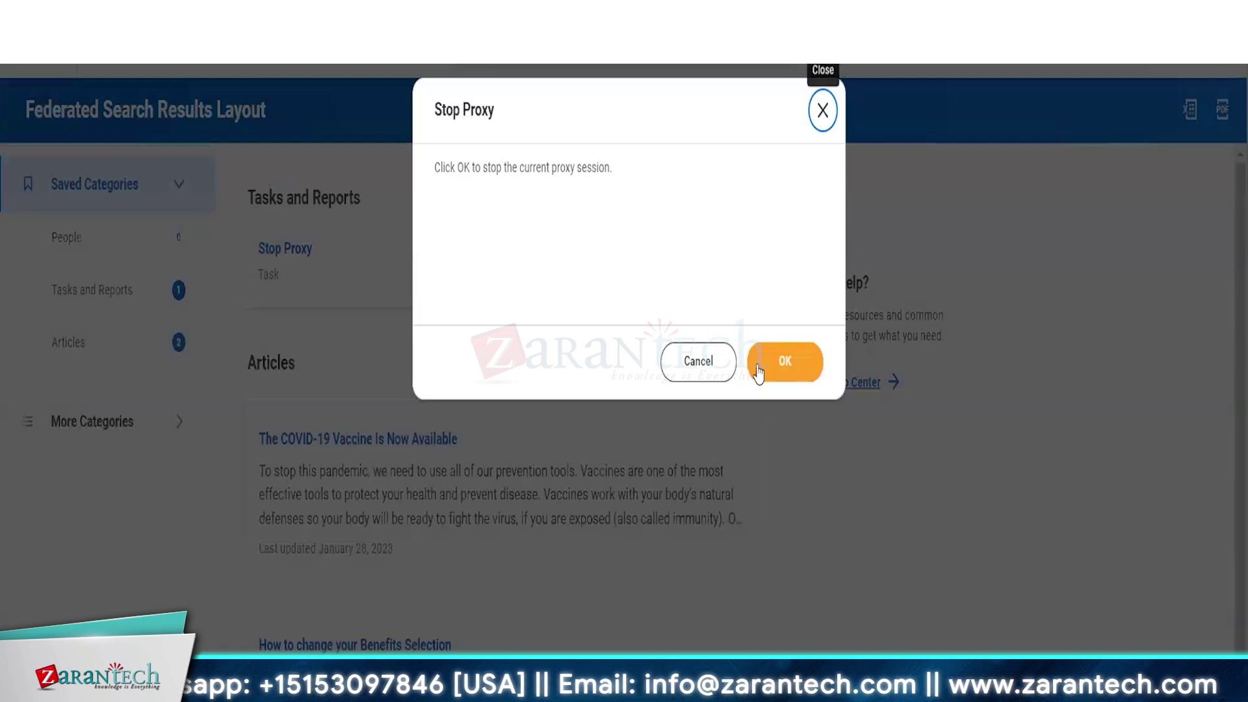
pyautogui.click(762, 374)
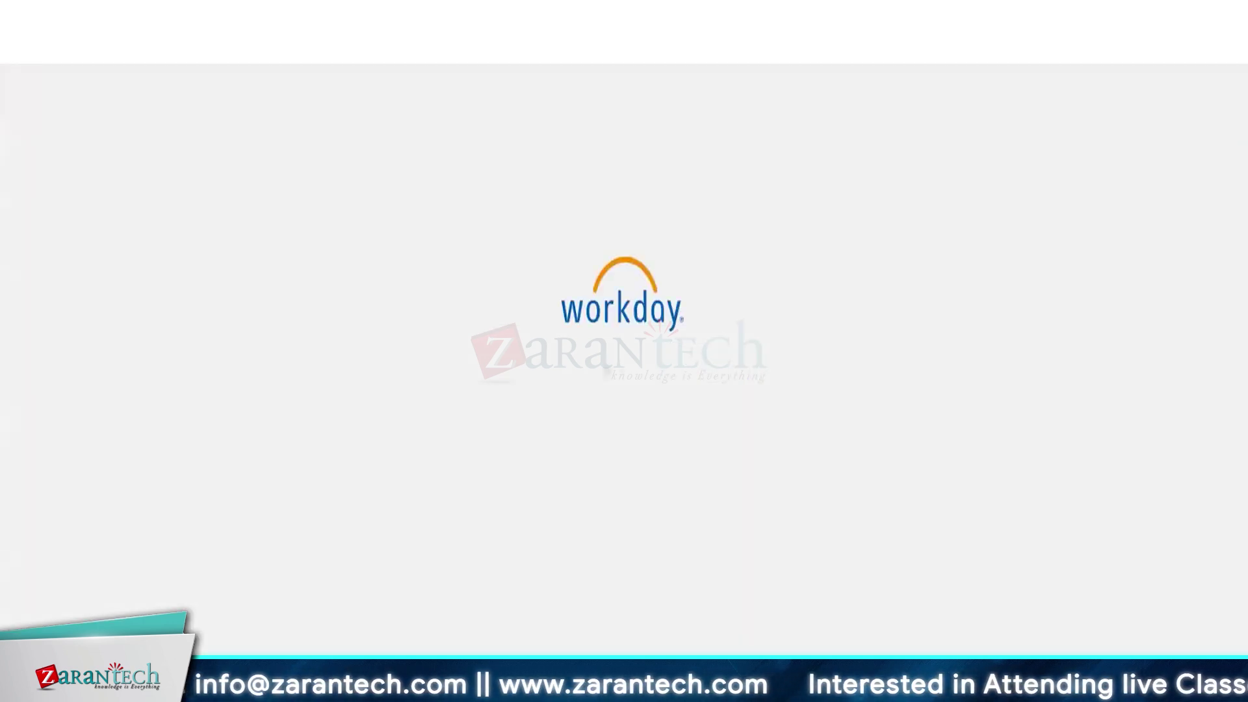
# Open the Global Modern Services supervisory organization and review its staffing, details and positions unavailable to fill
pyautogui.click(616, 66)
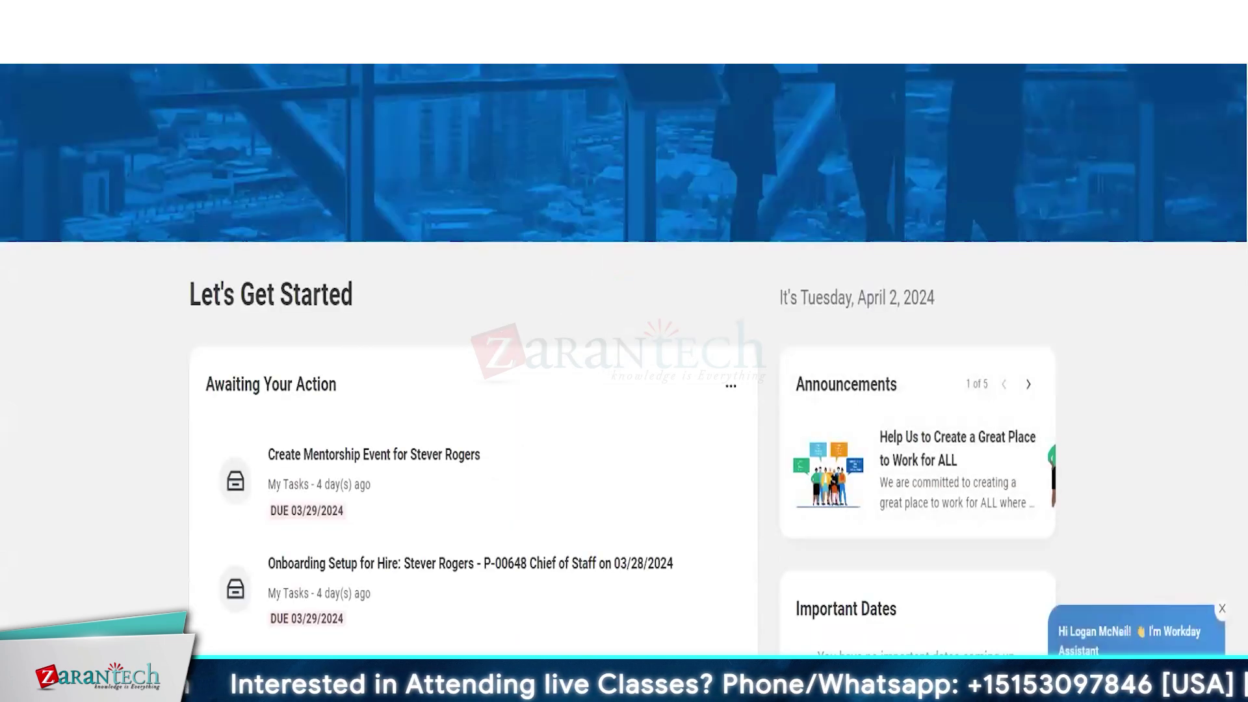
pyautogui.click(506, 49)
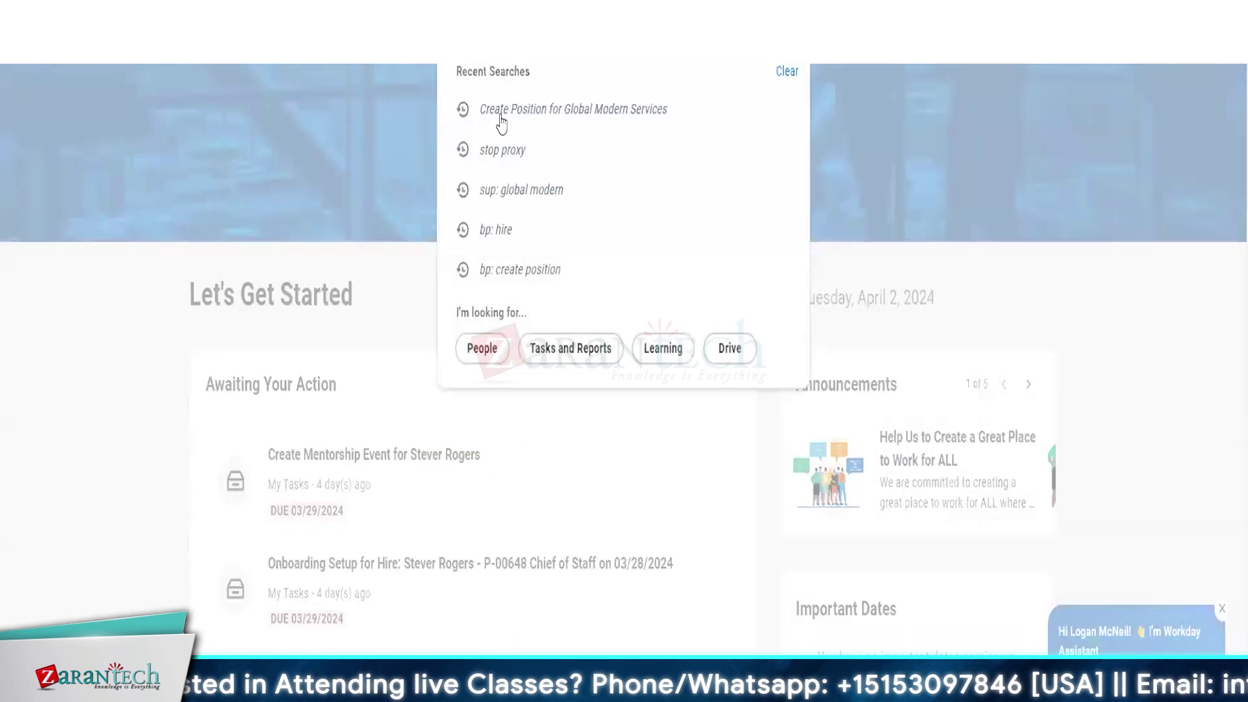
pyautogui.click(514, 189)
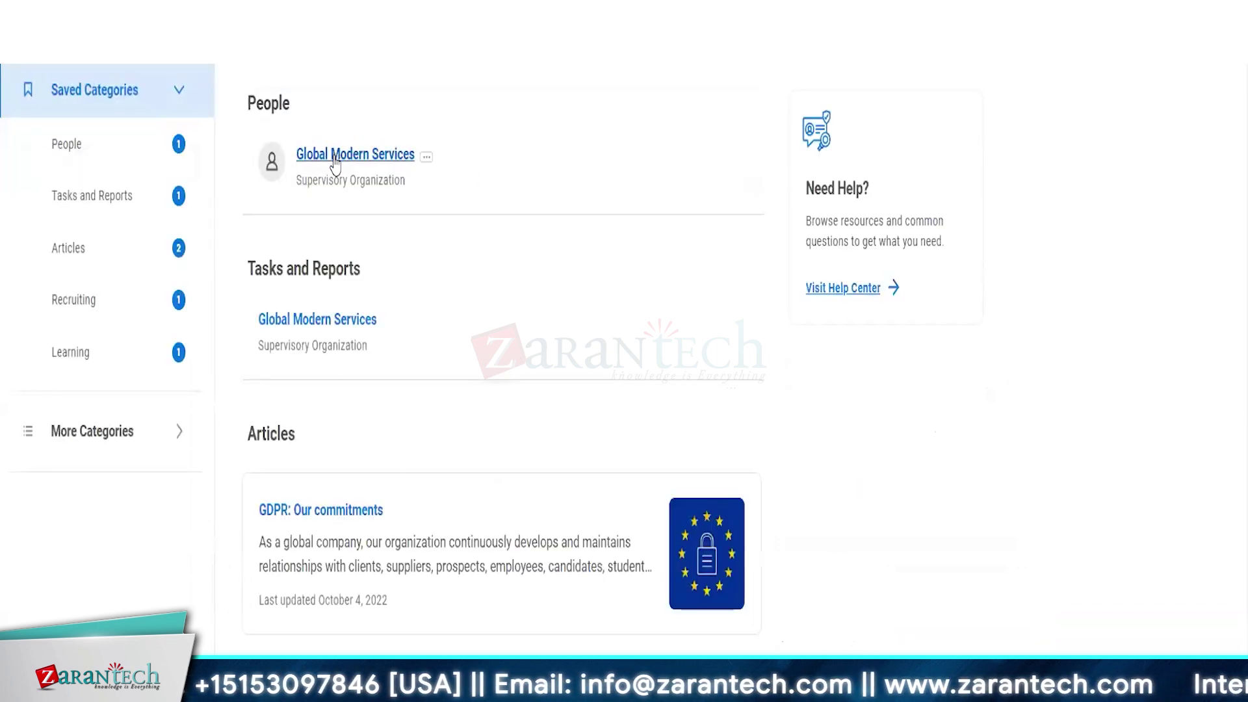
pyautogui.click(335, 156)
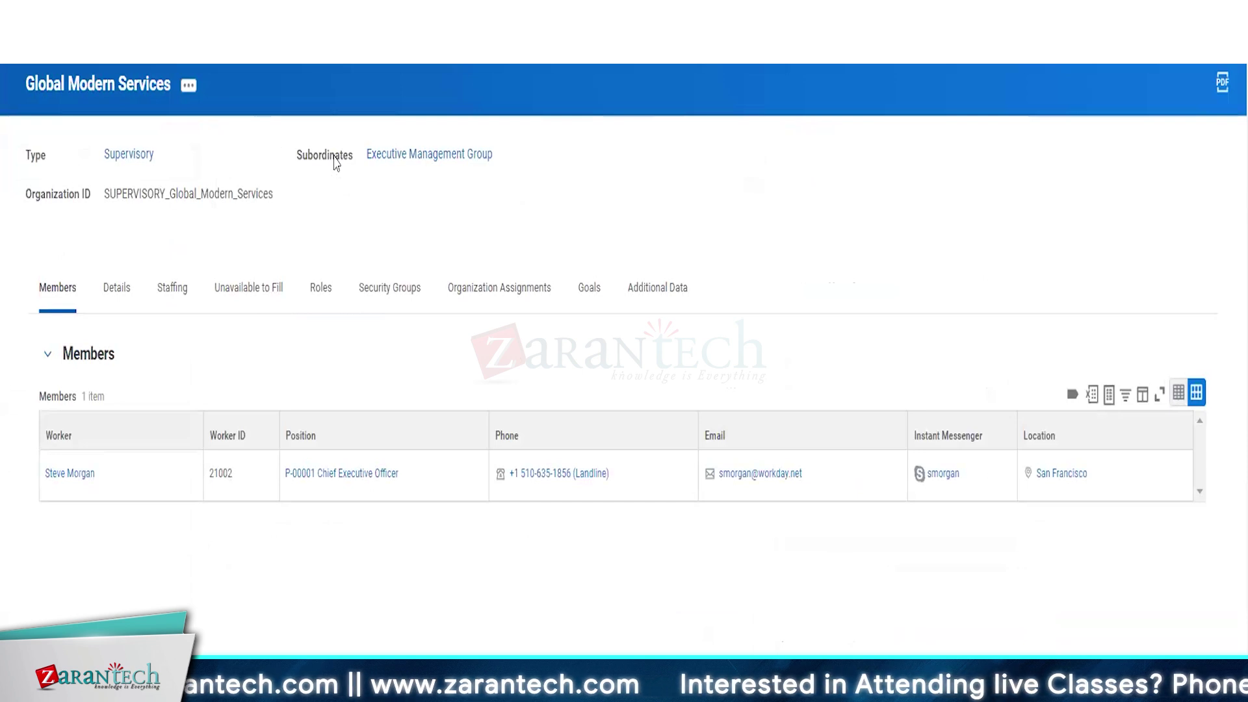
pyautogui.click(169, 301)
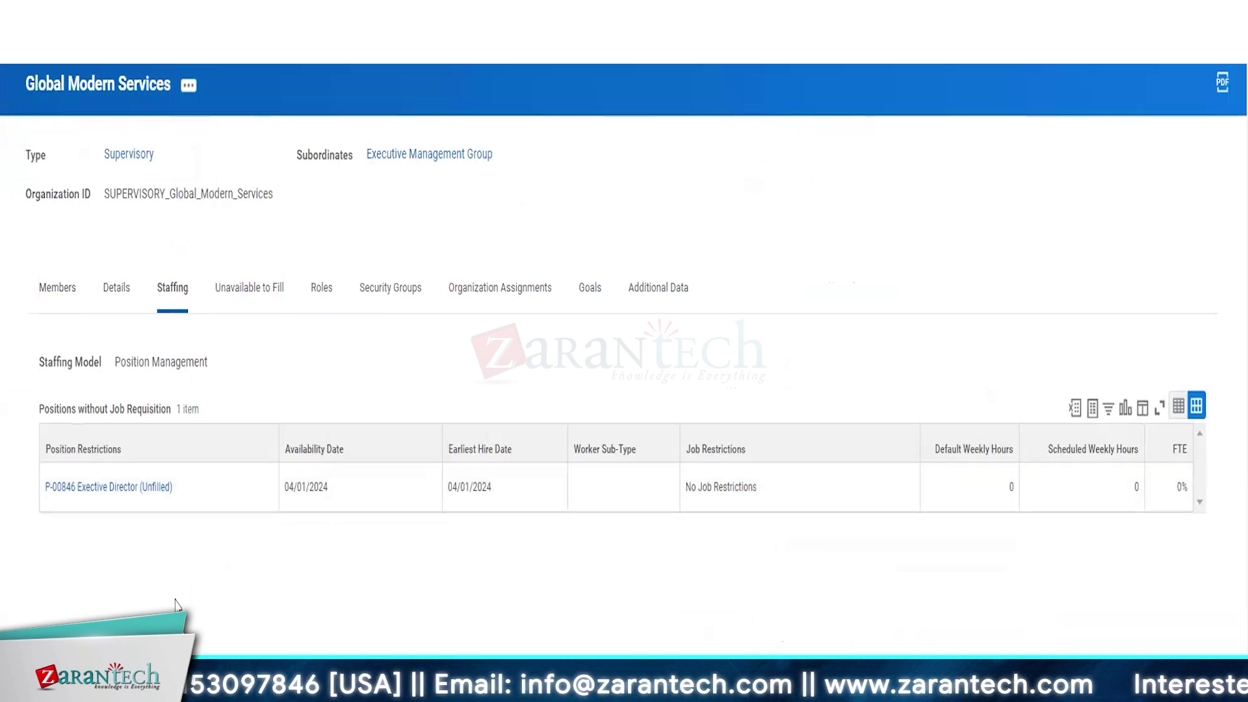
pyautogui.click(116, 287)
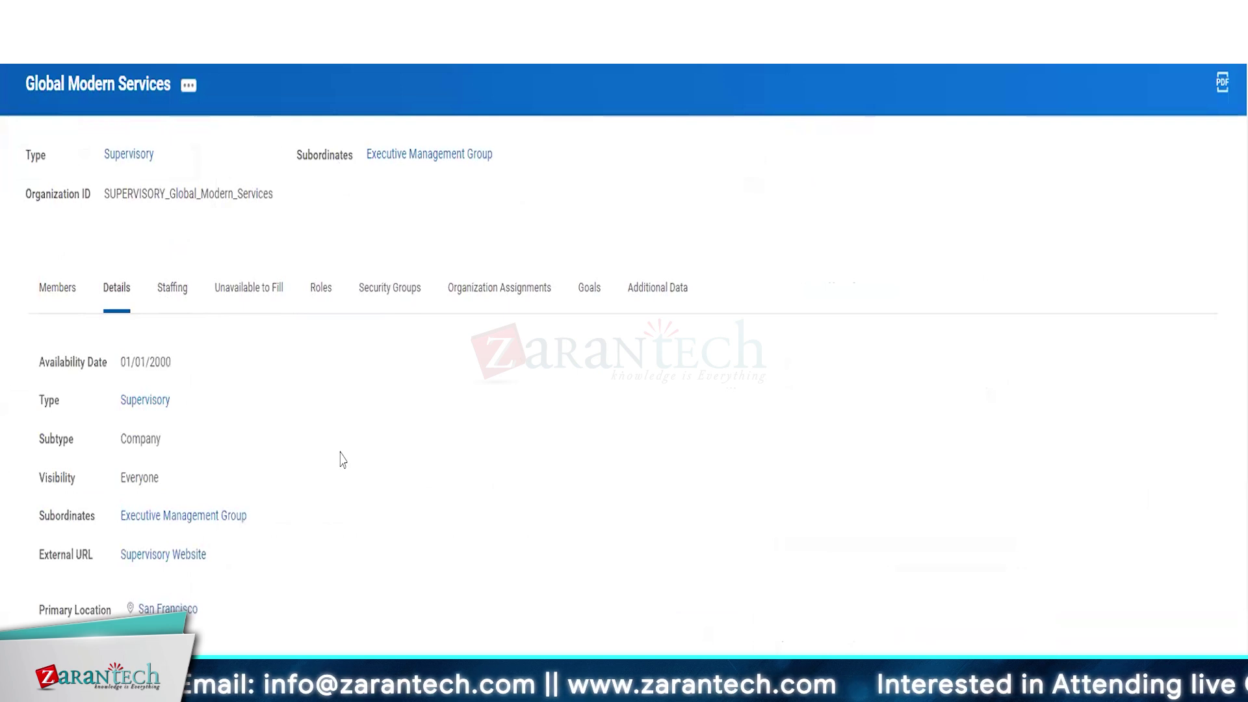
pyautogui.click(273, 292)
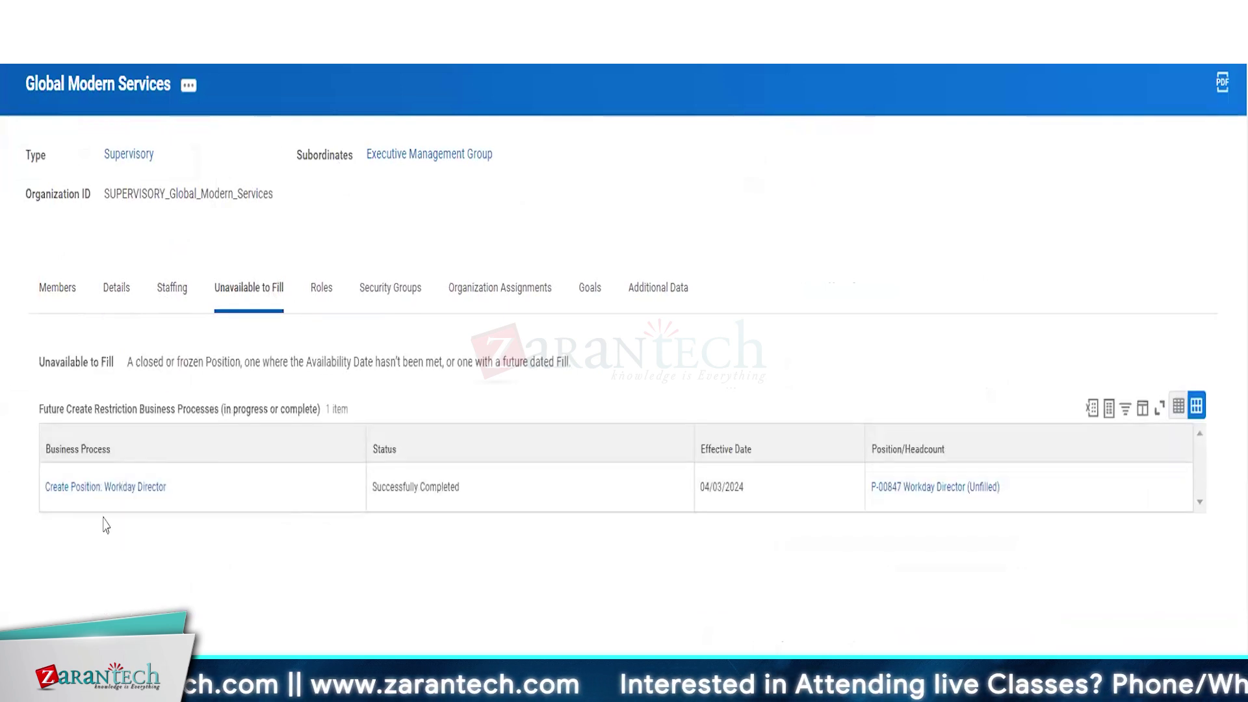
# Open the organization's Create Position: Workday Director event and examine its overall status and process history
pyautogui.click(103, 487)
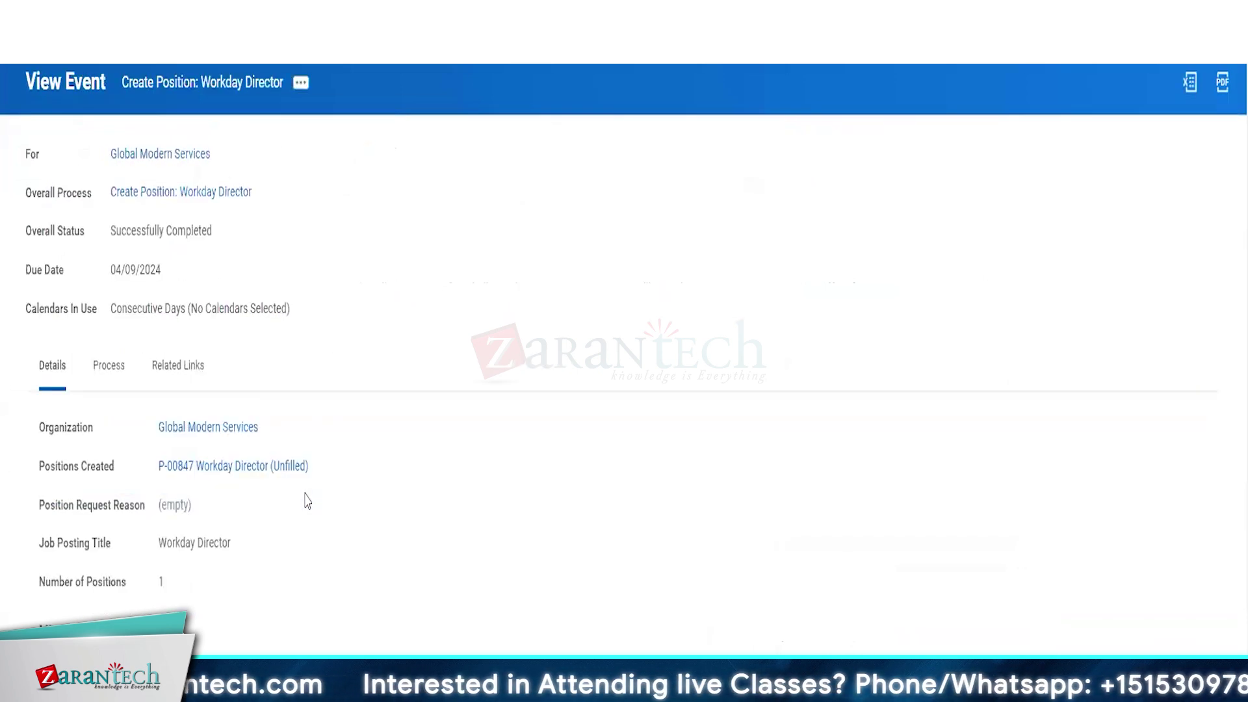
pyautogui.click(106, 368)
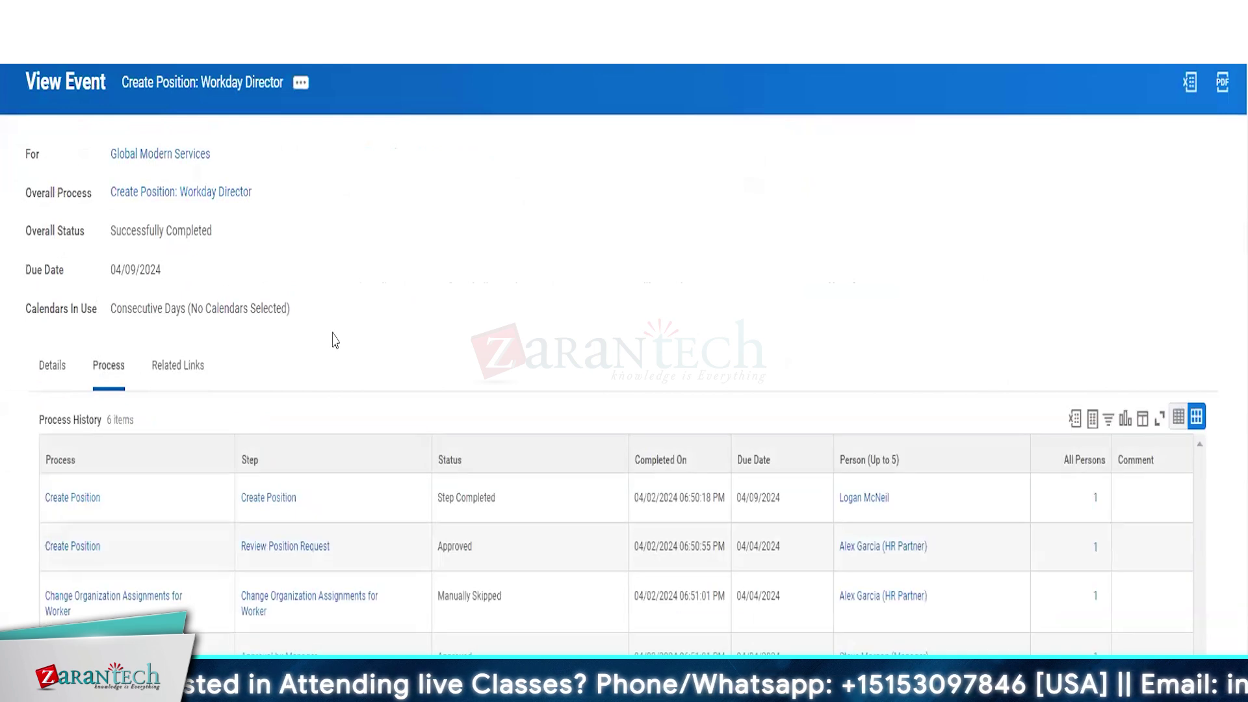
pyautogui.scroll(-1, 349, 362)
pyautogui.scroll(1, 424, 634)
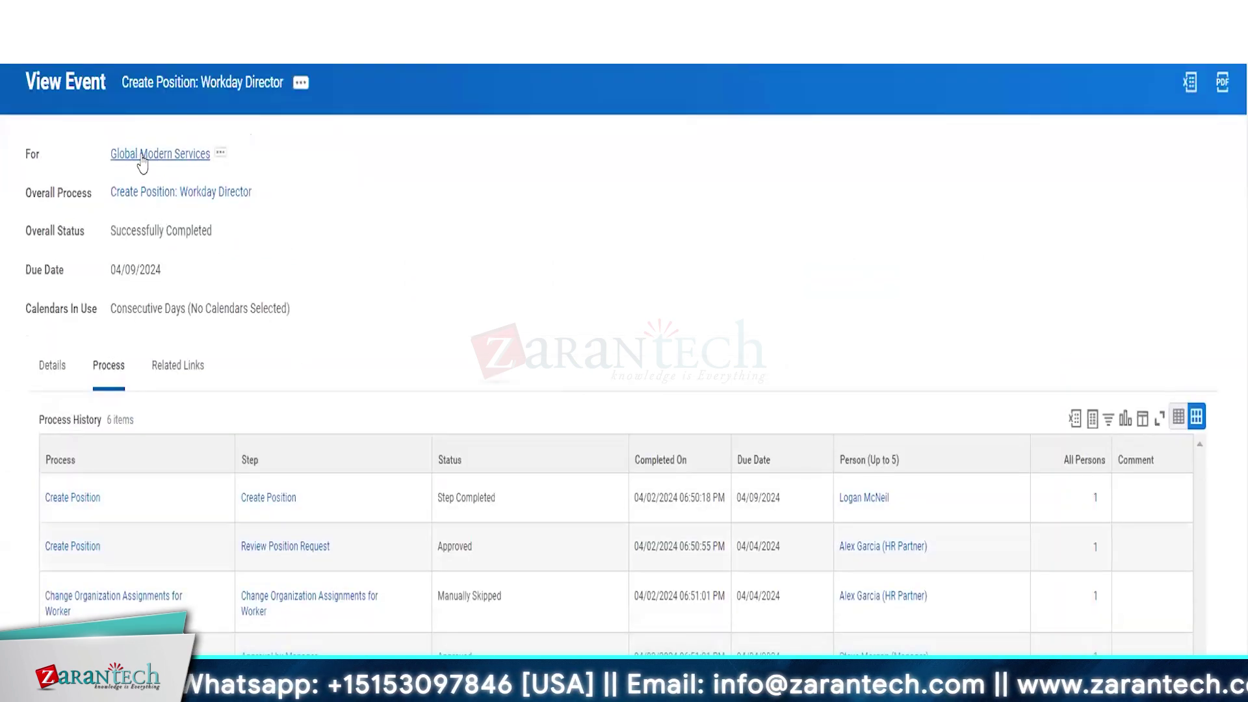
pyautogui.scroll(-1, 591, 385)
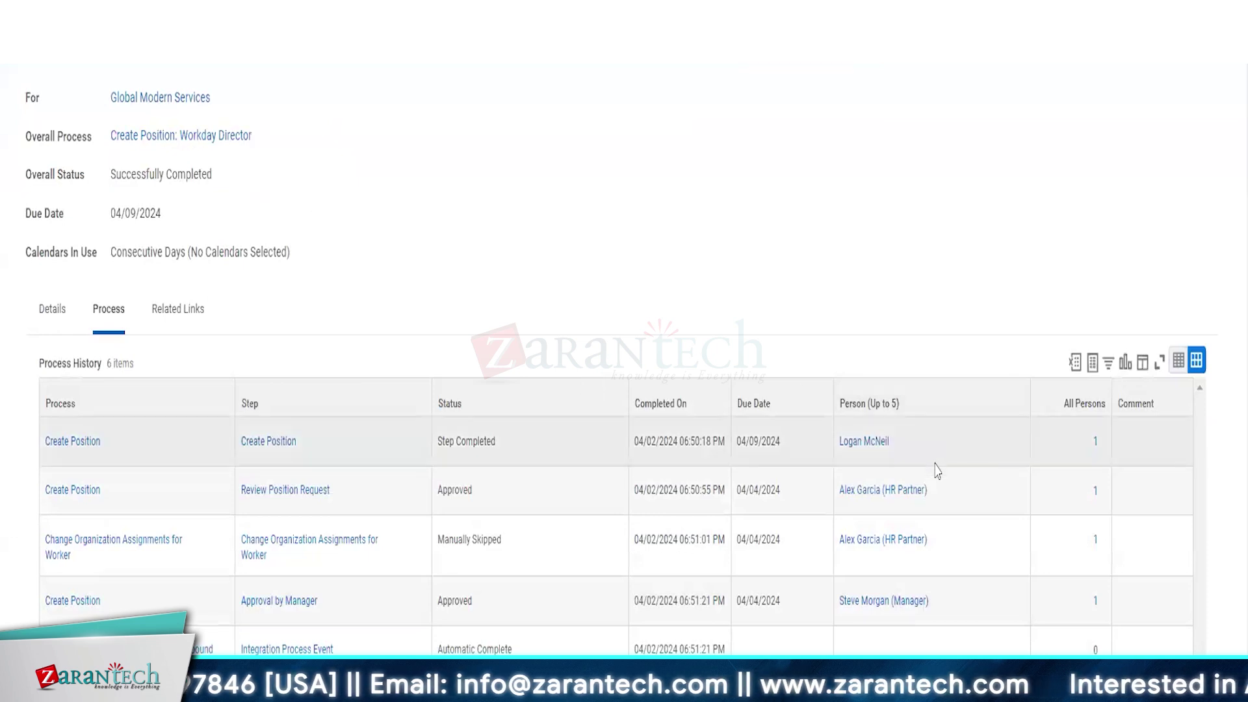
# Start a proxy session as the HR Partner and read the Create Position: Workday Director notification, including its greeting and message body
pyautogui.click(937, 491)
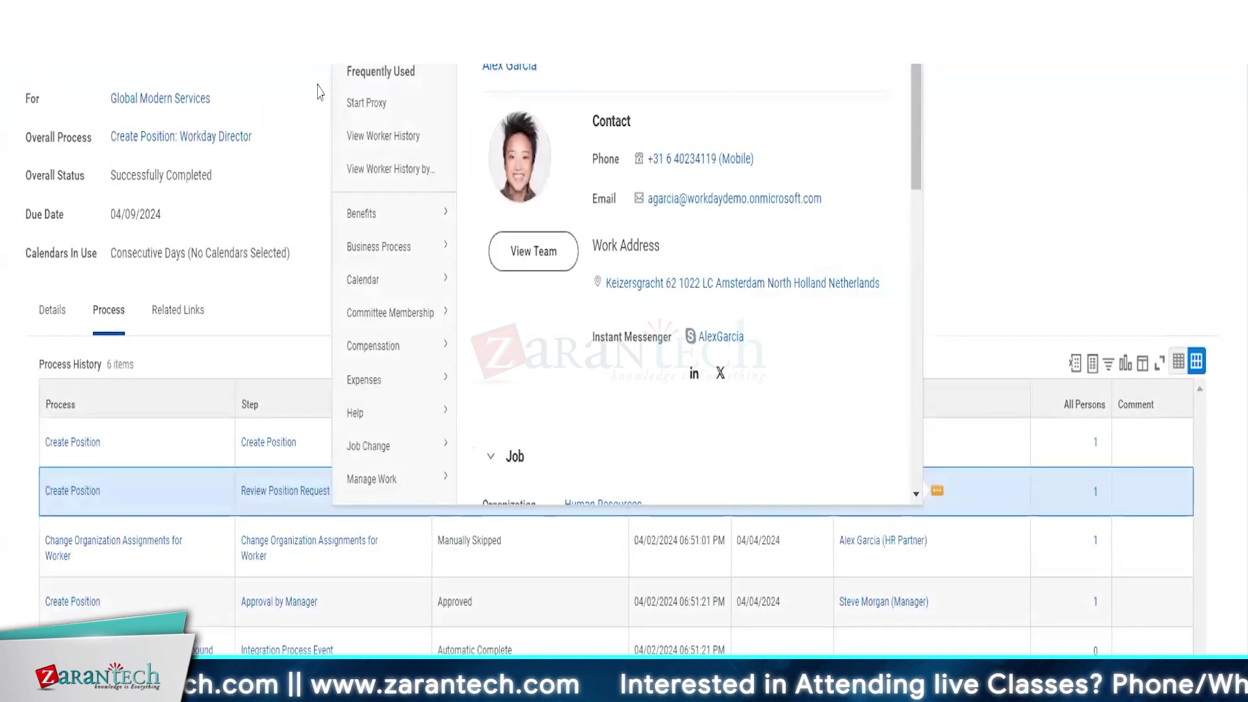
pyautogui.click(367, 104)
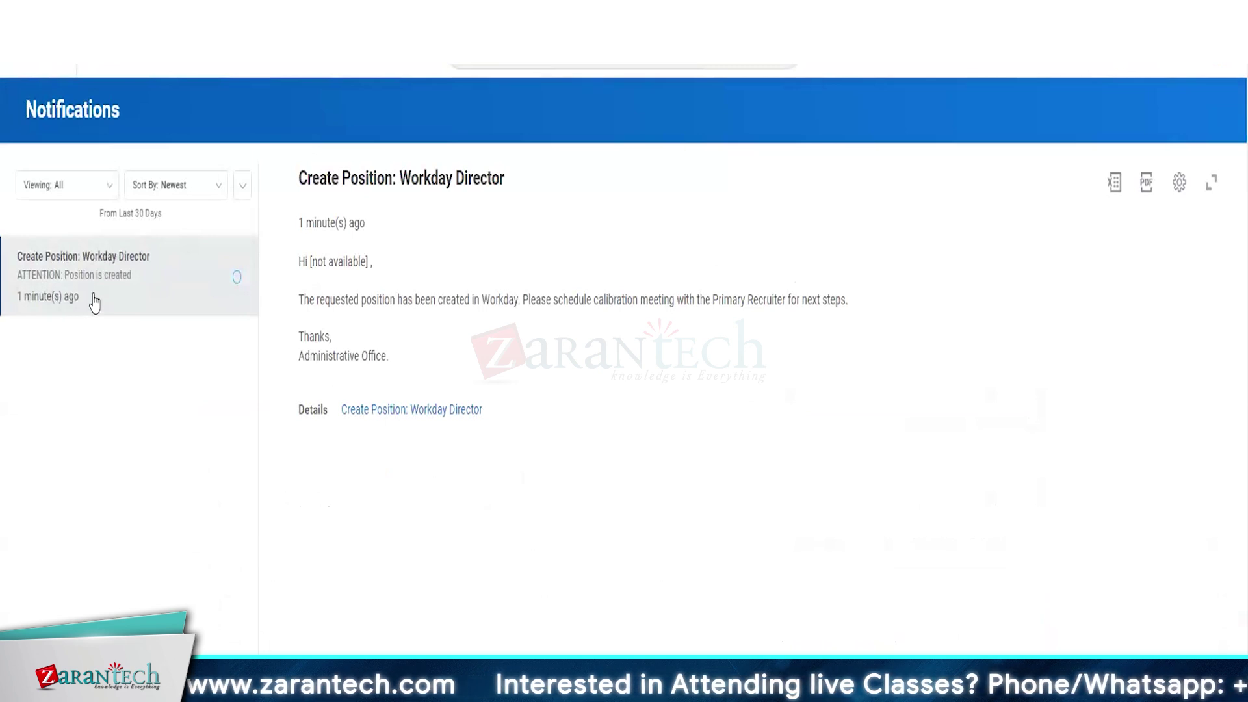
pyautogui.moveTo(311, 263); pyautogui.dragTo(368, 271)
pyautogui.click(416, 273)
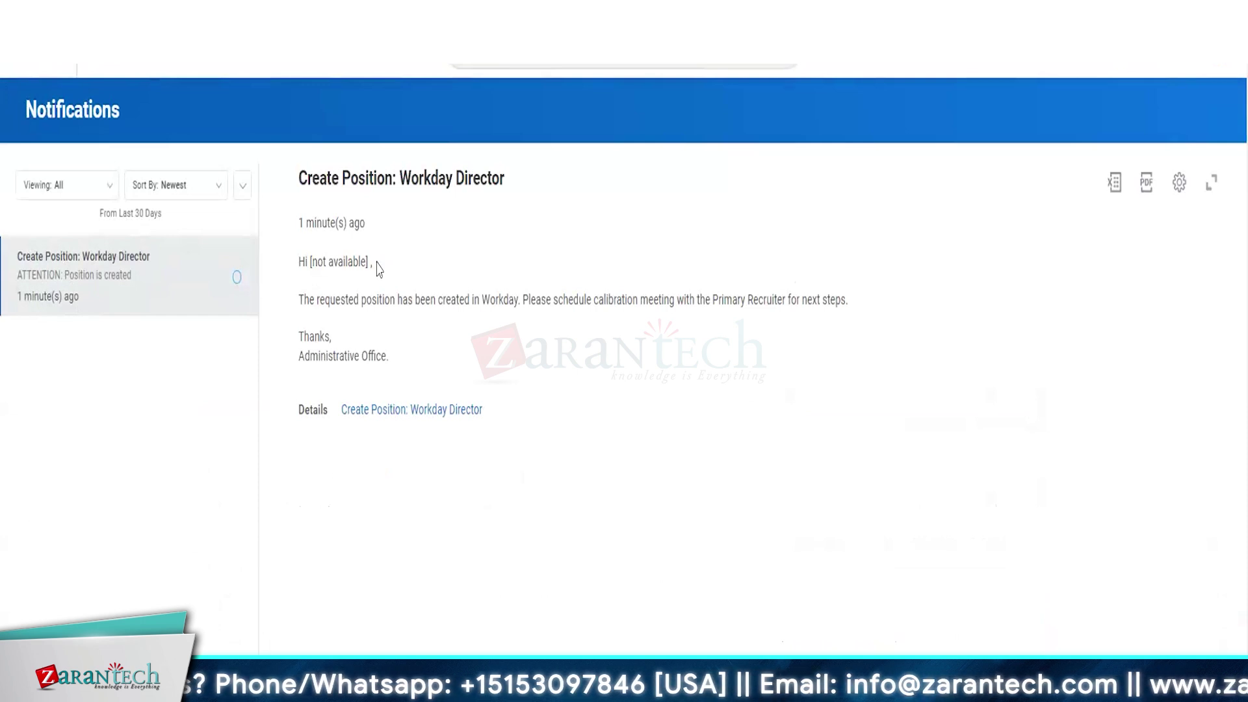
pyautogui.moveTo(311, 266); pyautogui.dragTo(388, 269)
pyautogui.click(440, 310)
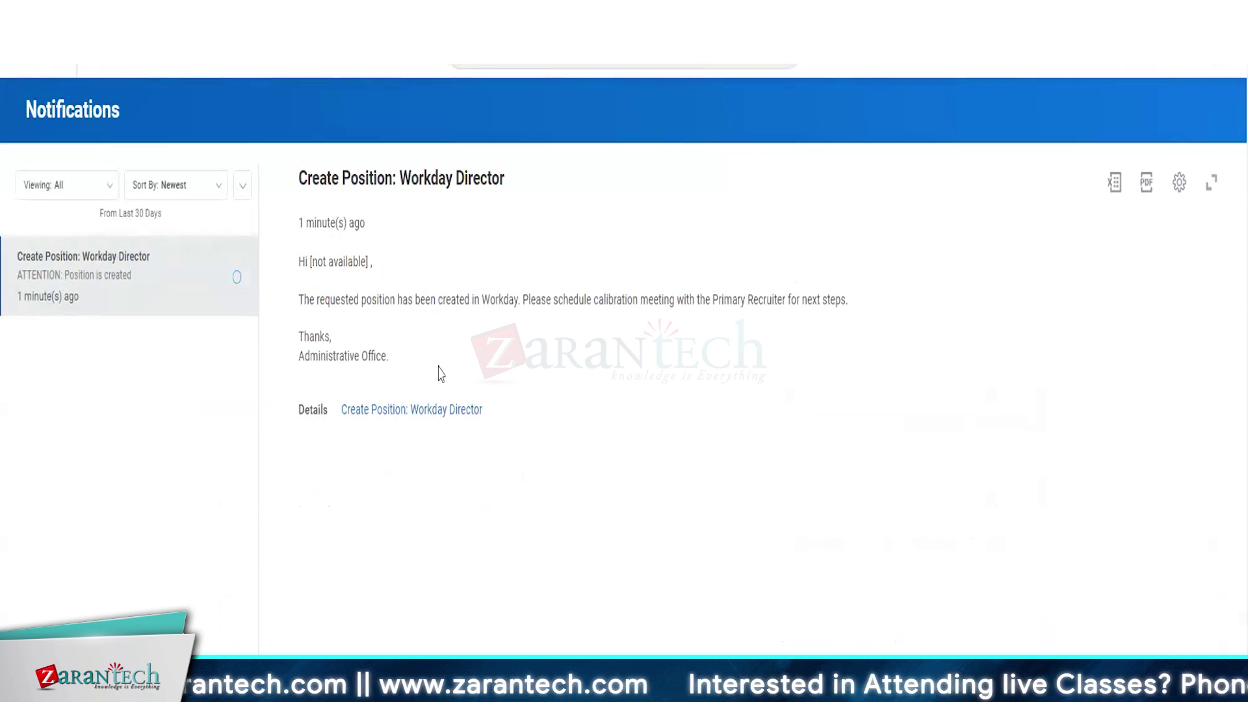
pyautogui.moveTo(385, 359); pyautogui.dragTo(299, 263)
pyautogui.click(468, 260)
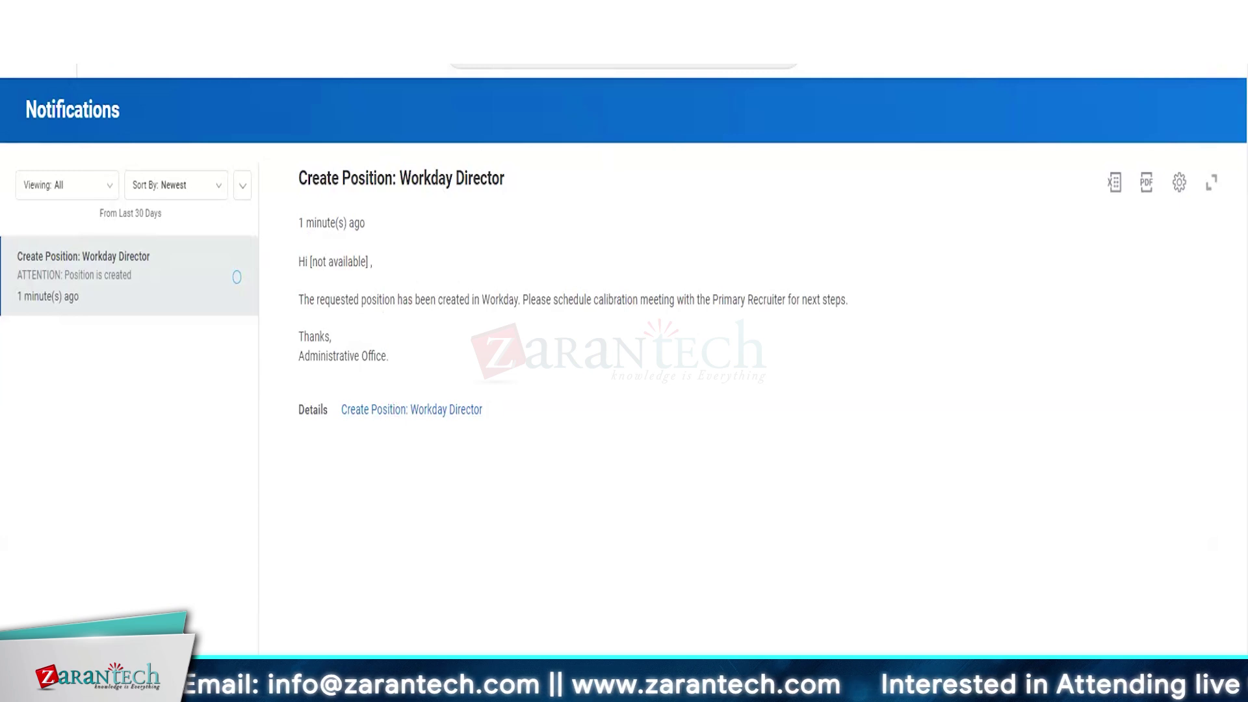
# Run the Stop Proxy task to end the HR Partner's proxy session
pyautogui.click(572, 57)
pyautogui.click(518, 216)
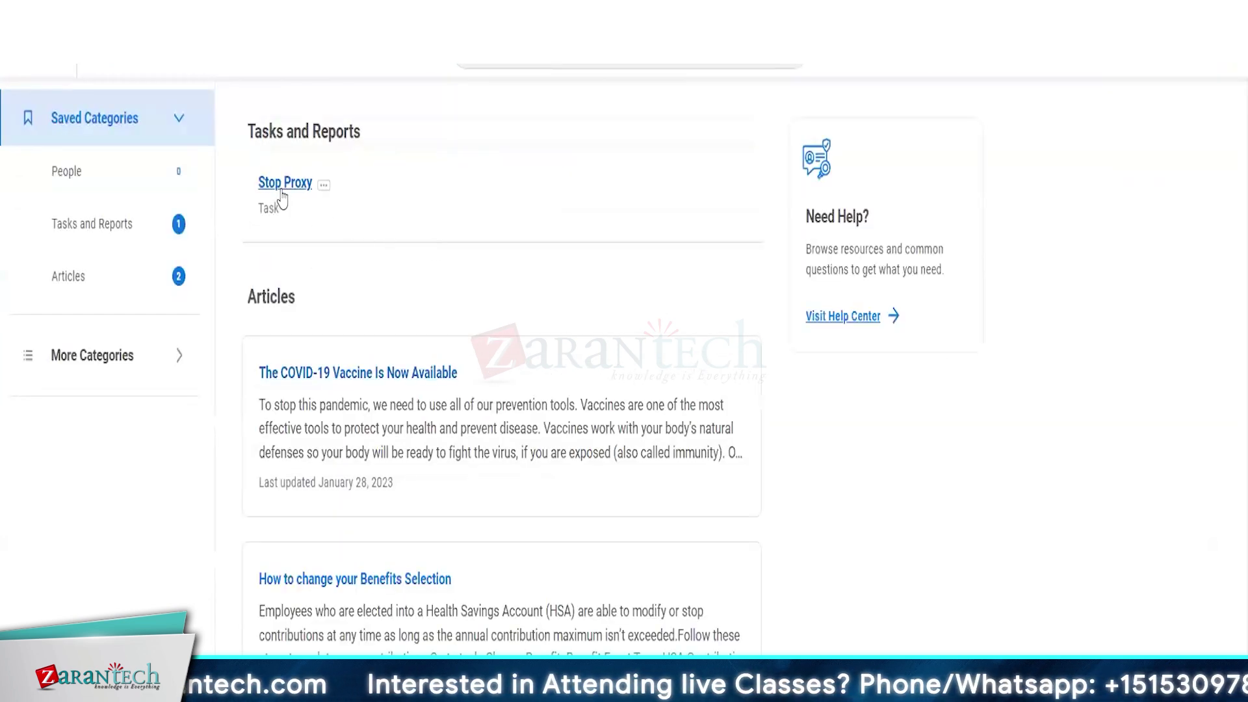
pyautogui.click(283, 185)
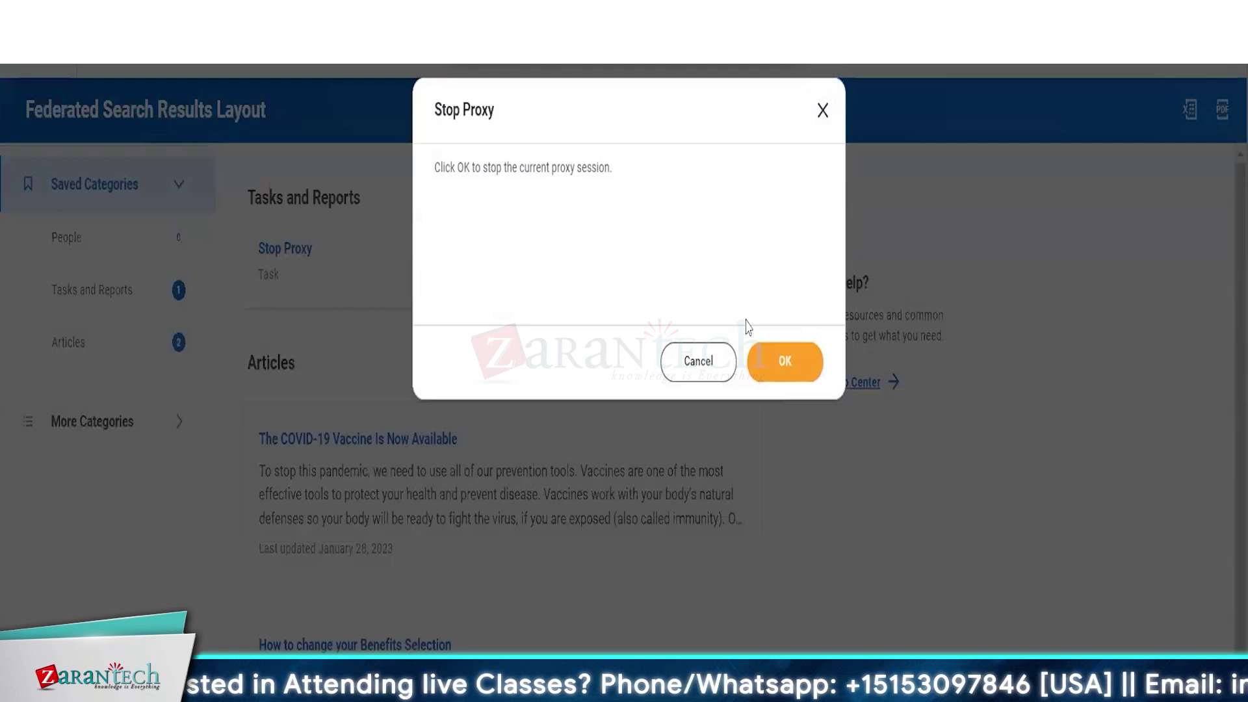
pyautogui.click(770, 361)
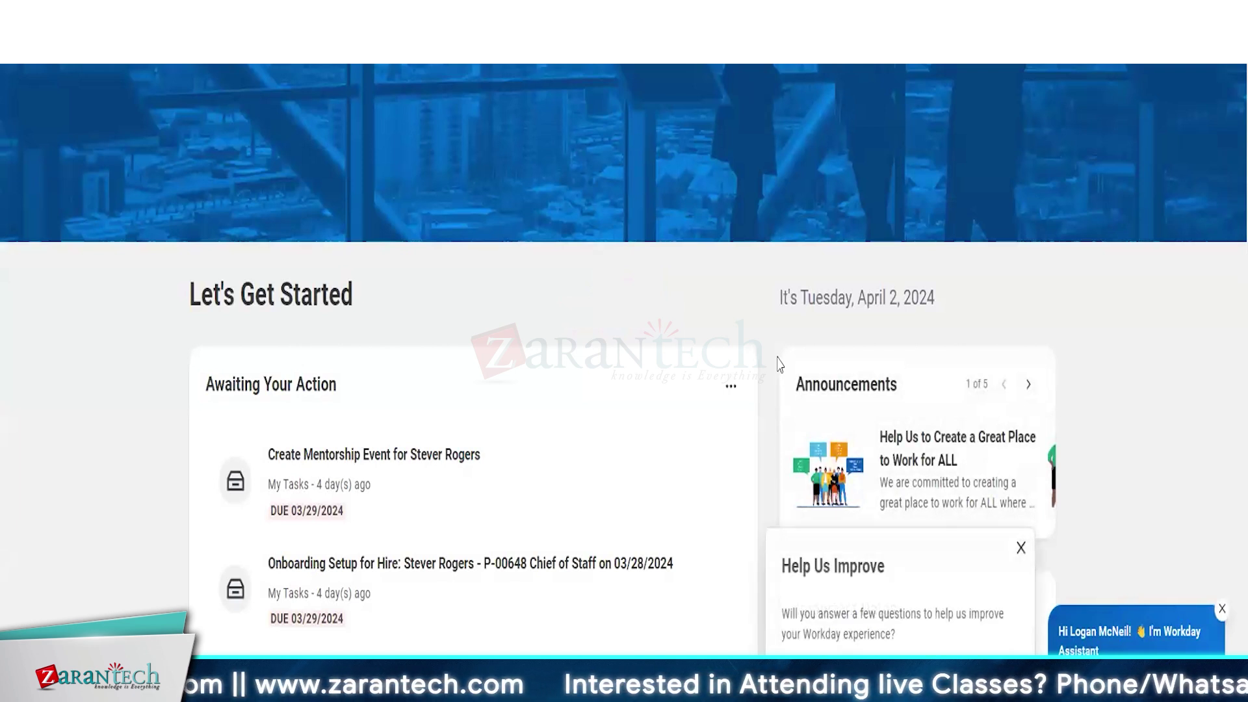
# Search for "bp: create position" and open the Create Position for Global Modern Services business process definition
pyautogui.click(585, 37)
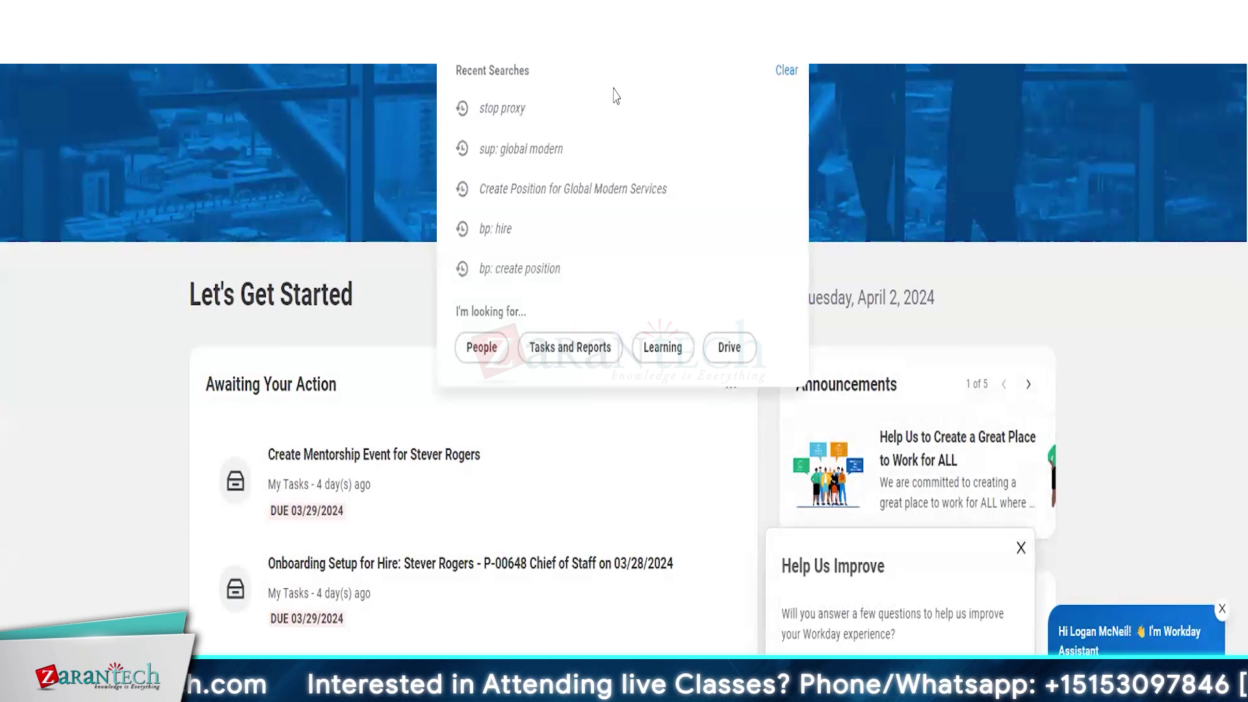
pyautogui.click(524, 162)
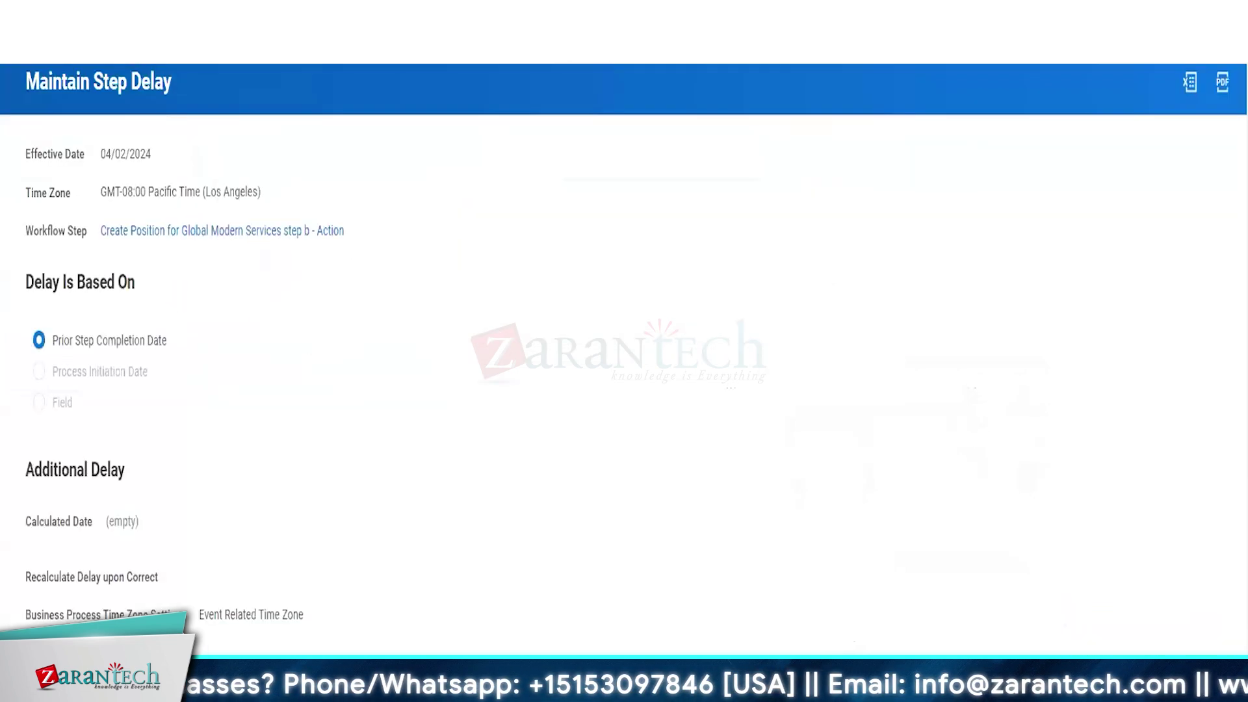
pyautogui.click(585, 36)
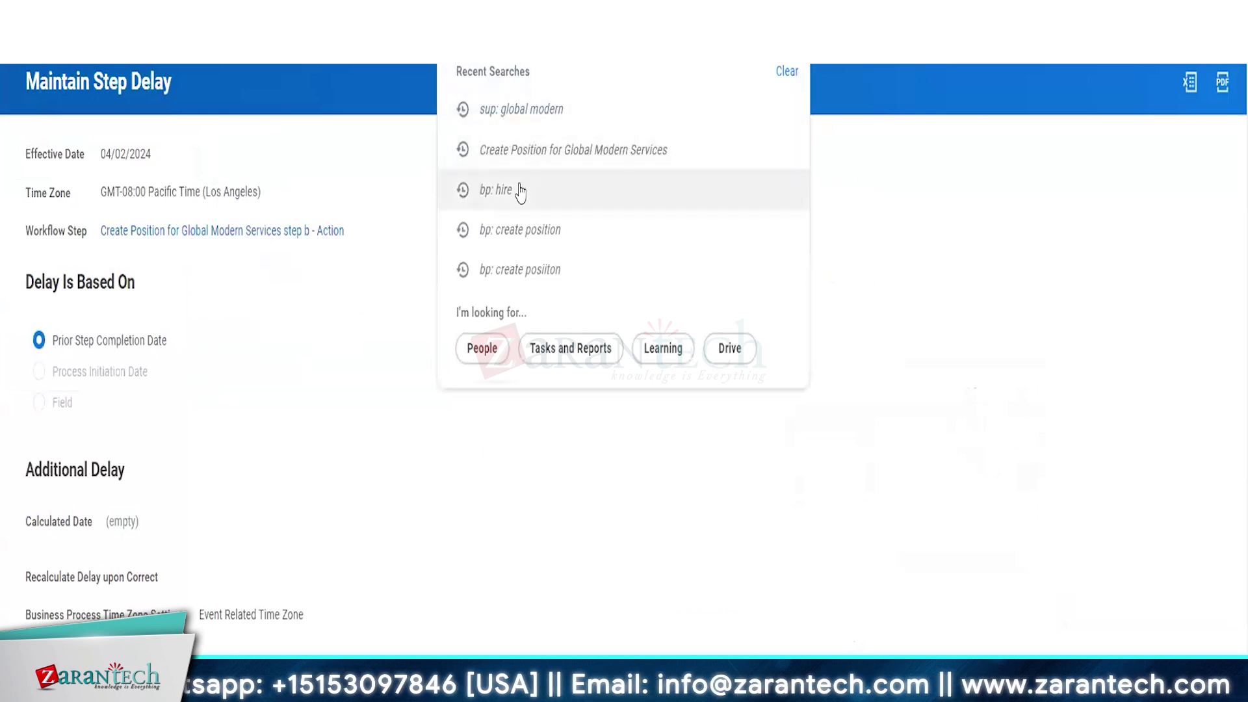
pyautogui.click(520, 268)
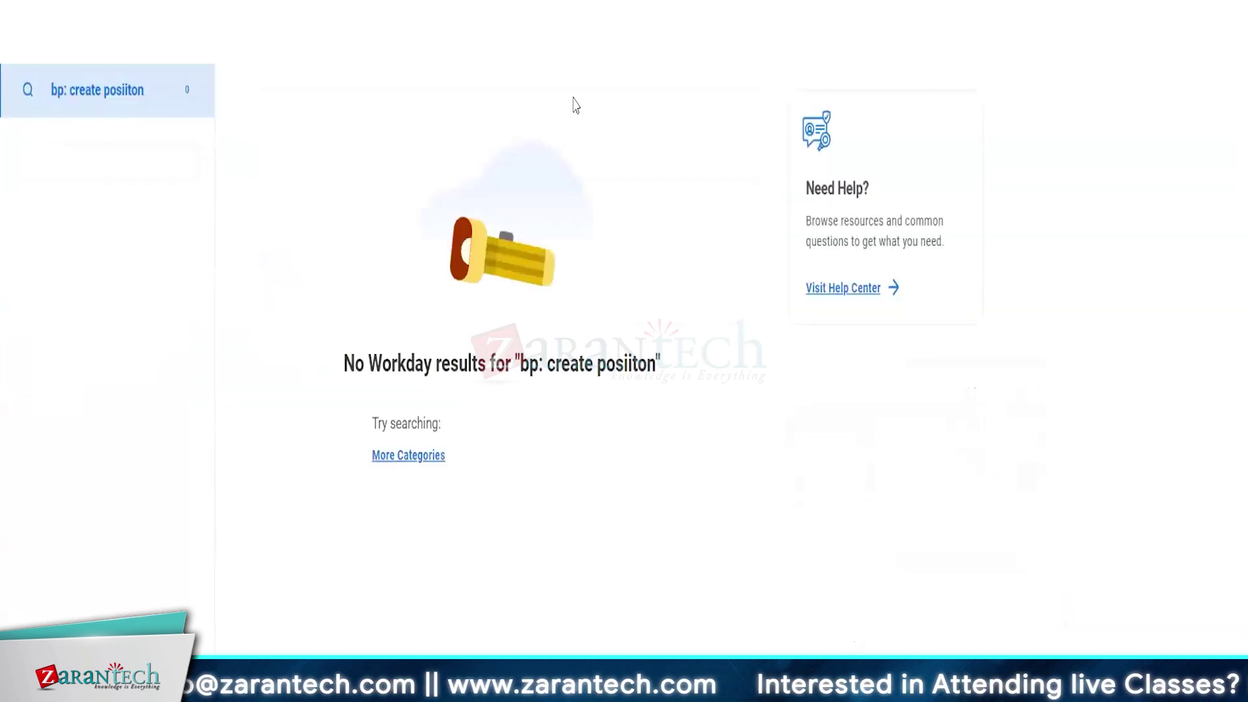
pyautogui.click(624, 33)
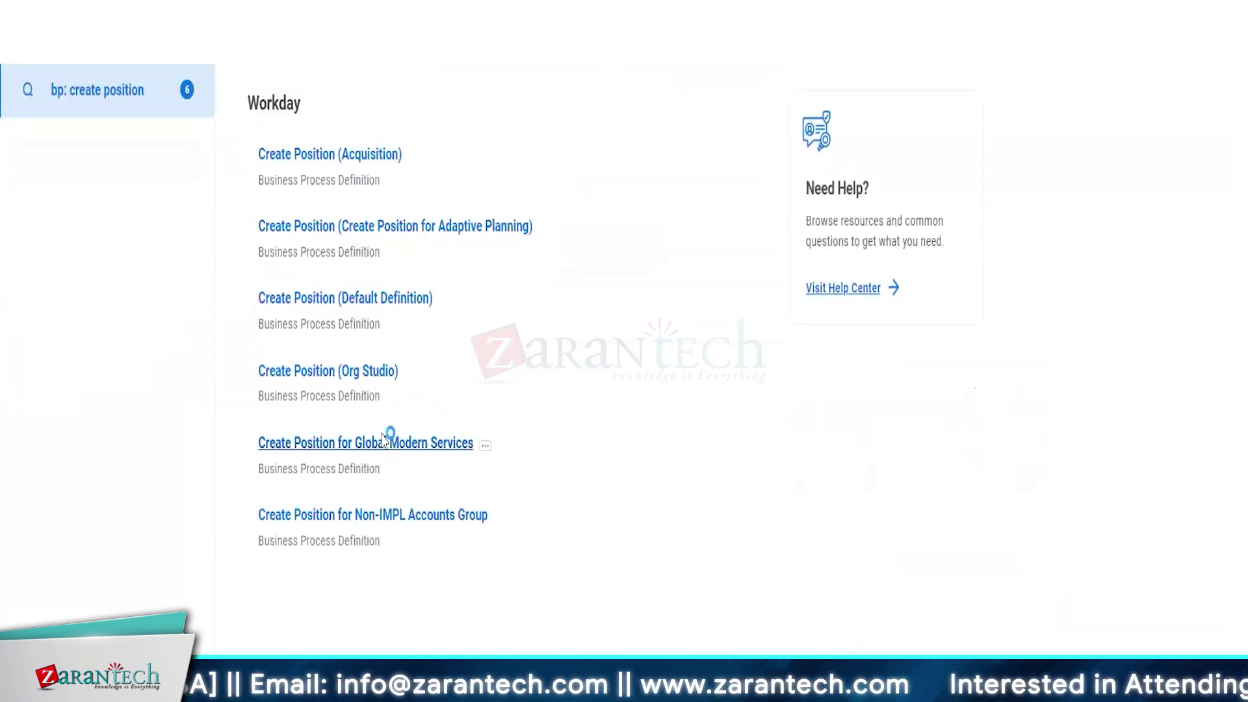
pyautogui.click(384, 442)
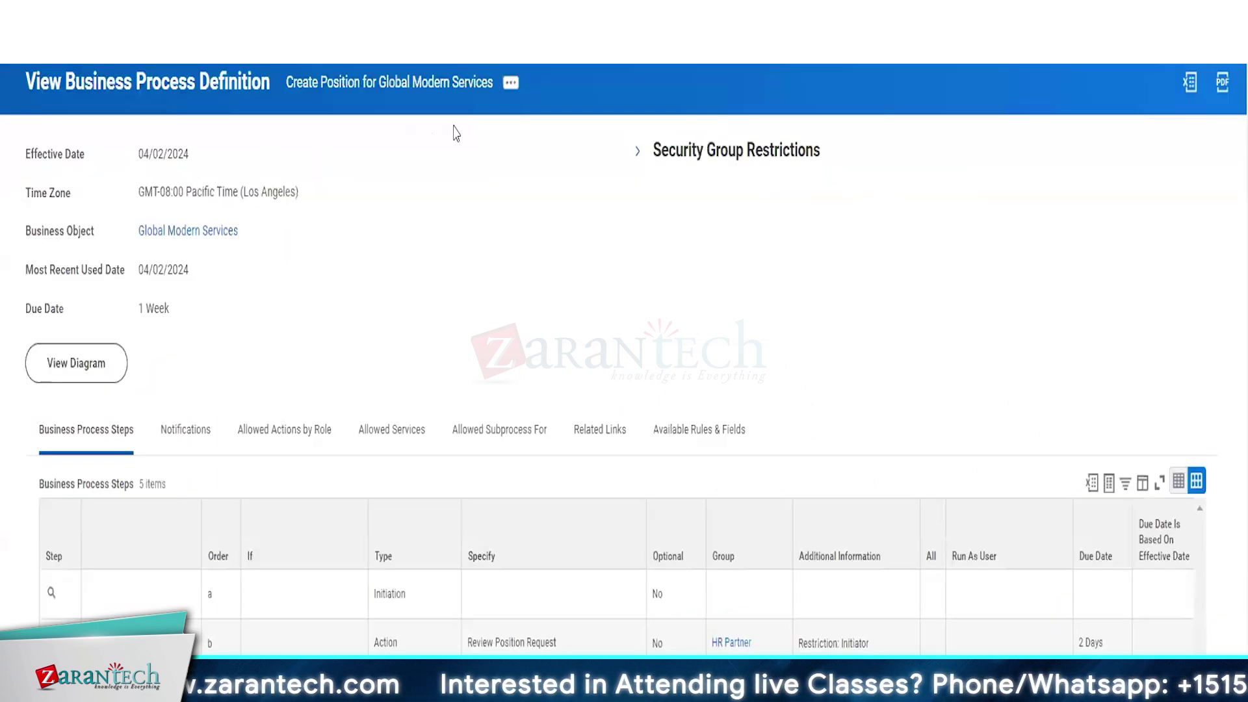
# Start adding a workflow notification to the Create Position for Global Modern Services business process
pyautogui.click(511, 83)
pyautogui.moveTo(619, 188)
pyautogui.click(682, 193)
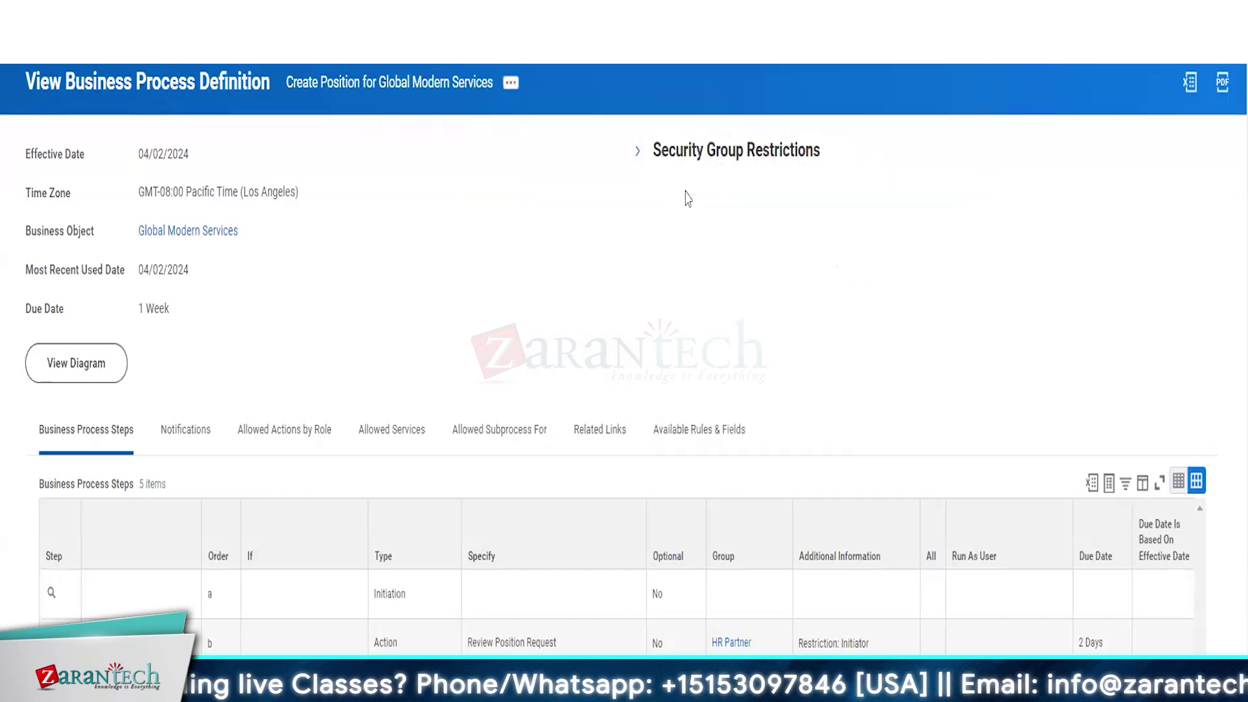
pyautogui.click(785, 373)
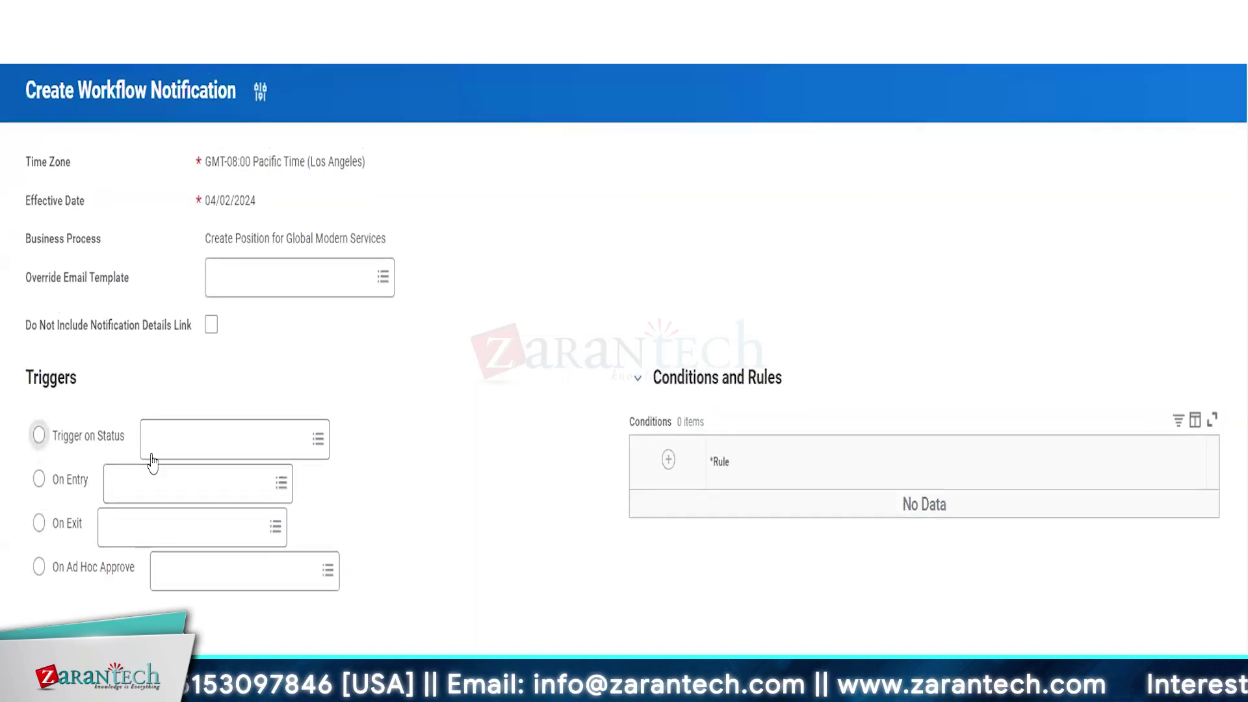
# Set the notification to trigger on the Rescinded and Canceled statuses
pyautogui.click(39, 435)
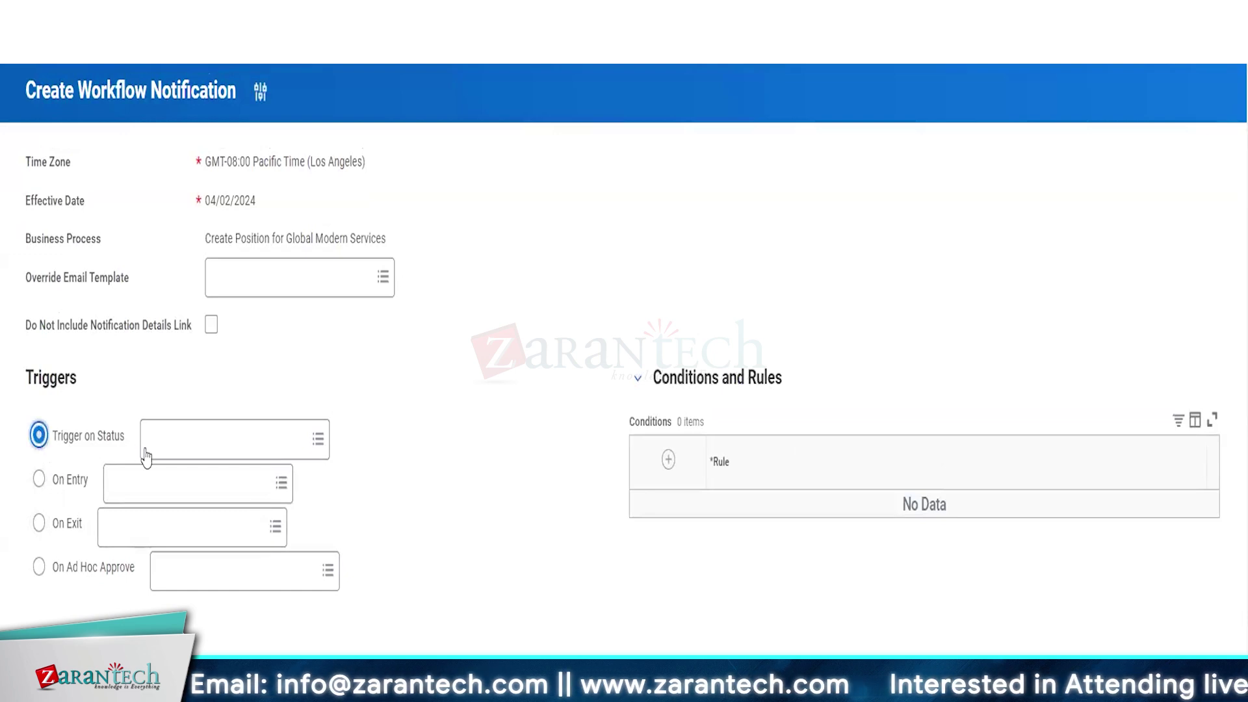
pyautogui.click(171, 446)
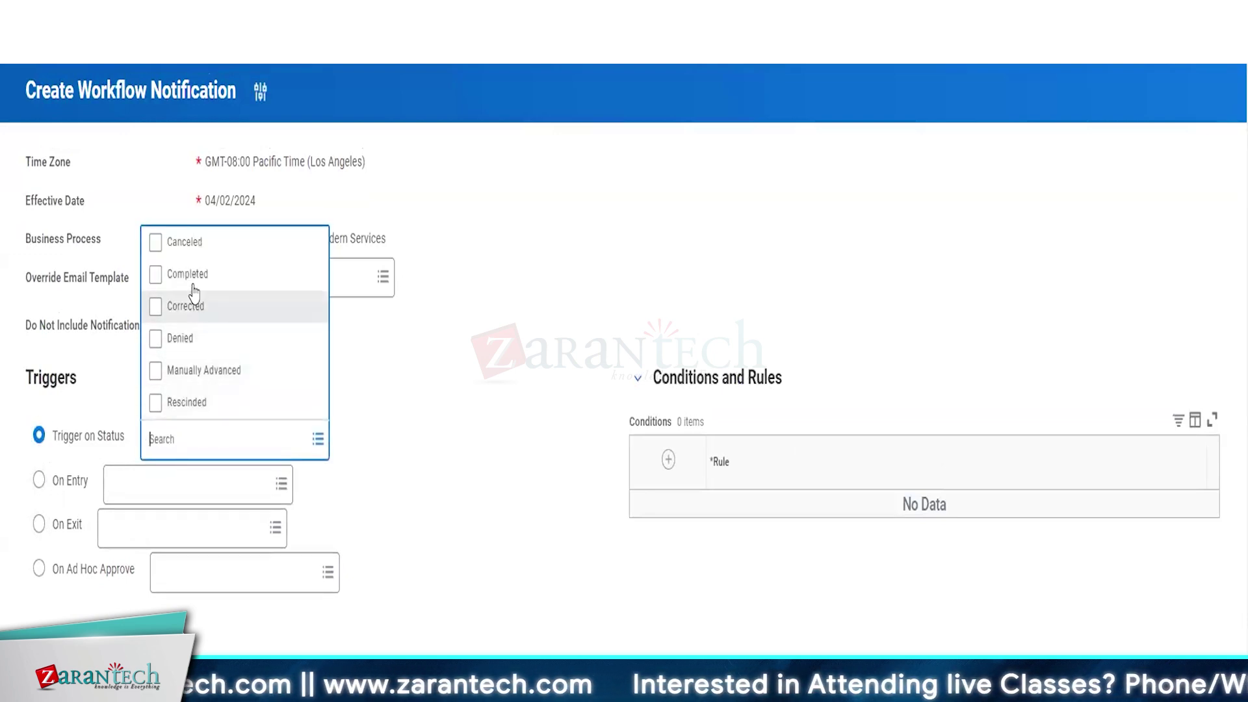
pyautogui.click(156, 402)
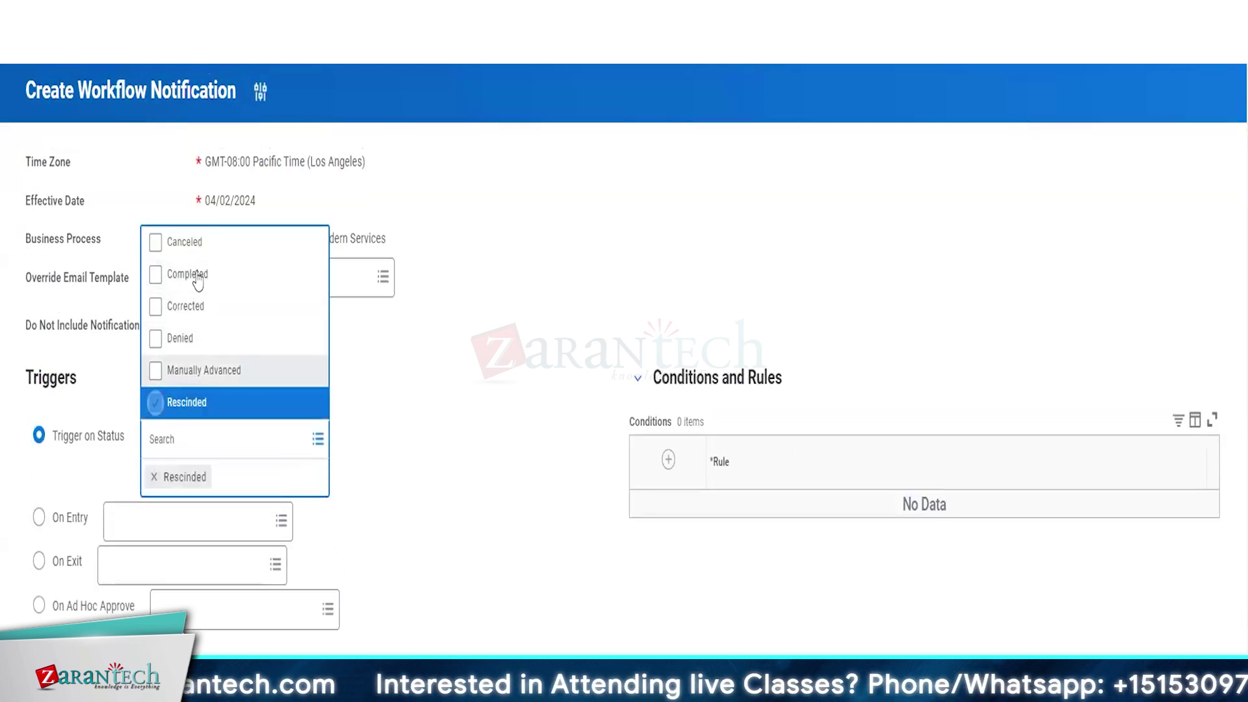
pyautogui.click(156, 243)
pyautogui.click(463, 438)
# Add HR Partner to the notification's recipient groups
pyautogui.scroll(-10, 462, 438)
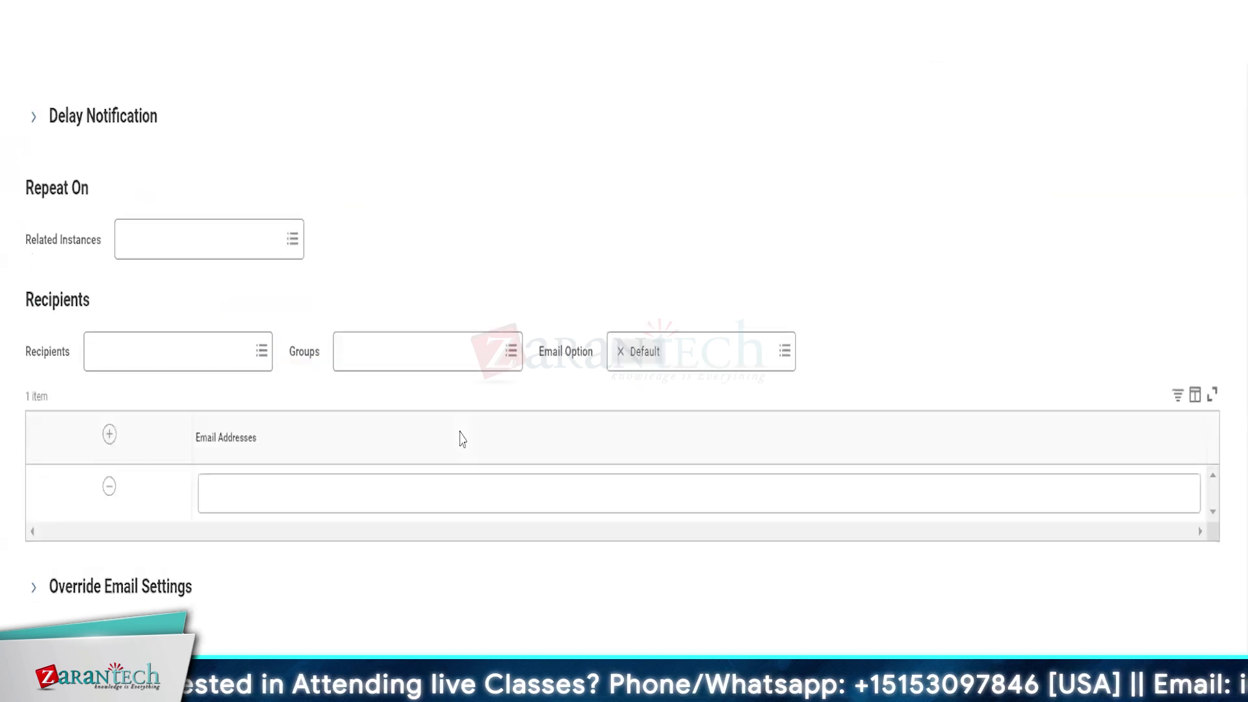
pyautogui.click(368, 326)
pyautogui.write('H')
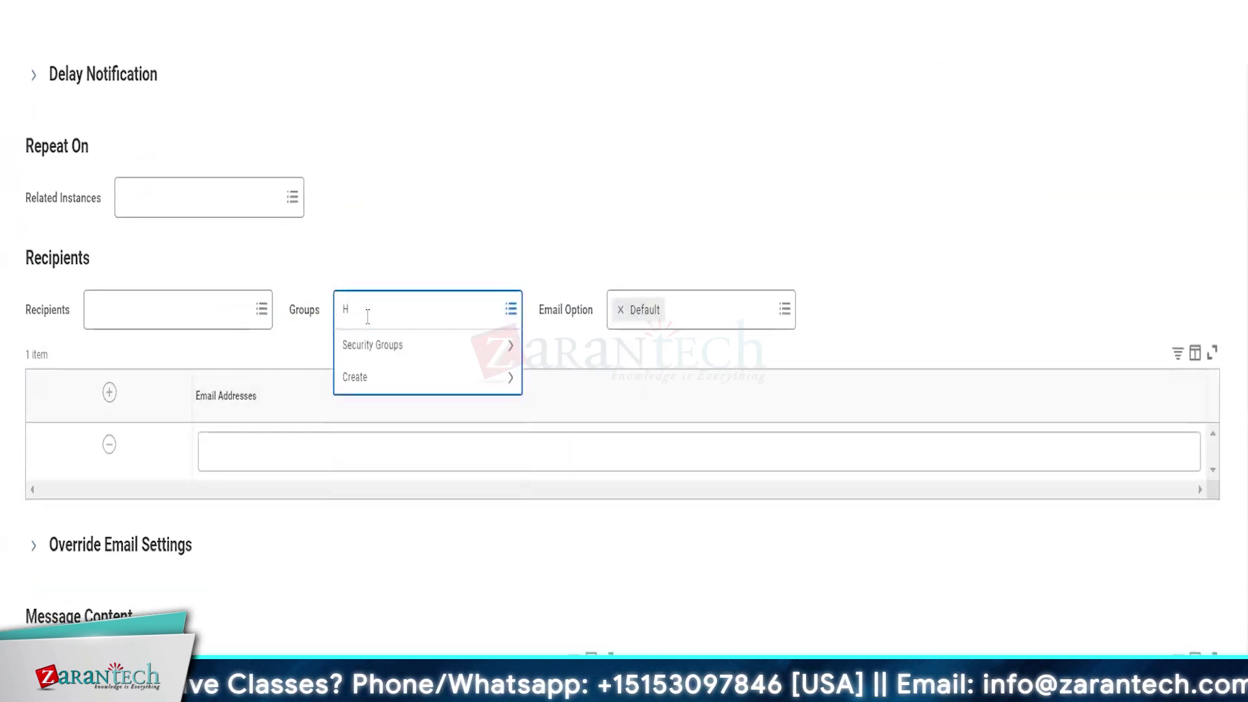
pyautogui.write('R Partner')
pyautogui.press('Return')
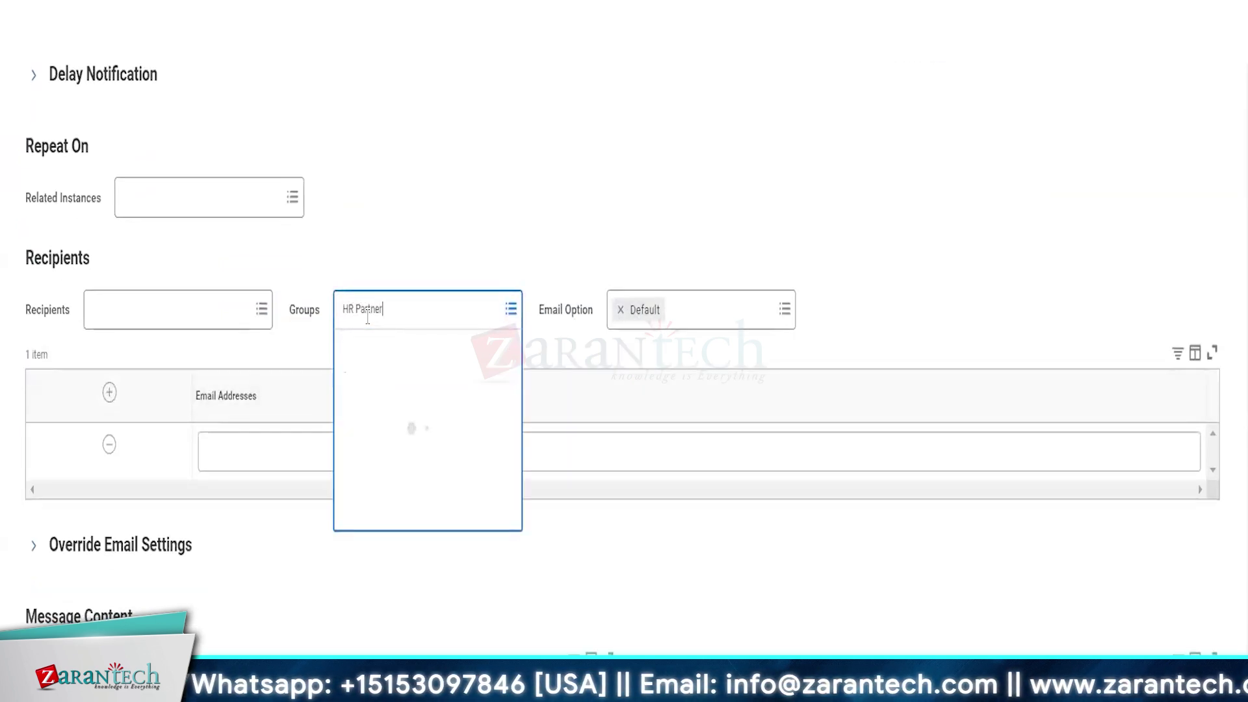
pyautogui.click(364, 388)
pyautogui.click(450, 222)
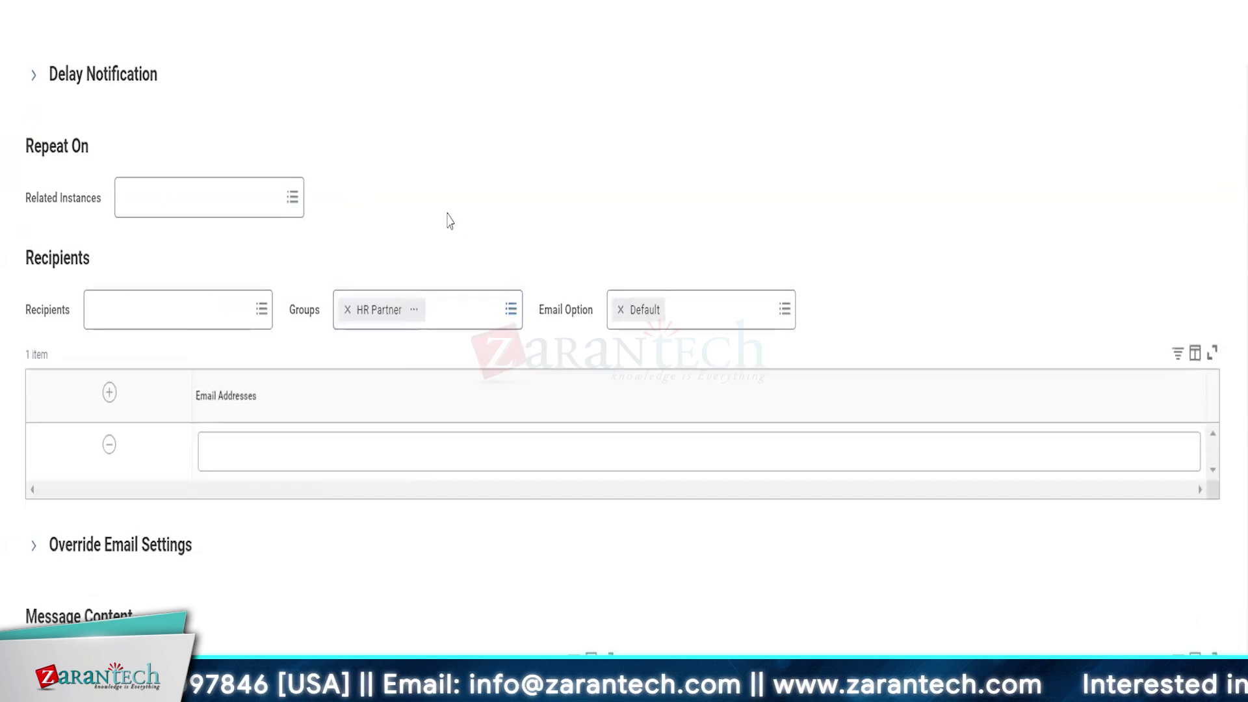
# Find the Initiator security group and add it as a second recipient group
pyautogui.scroll(8, 899, 189)
pyautogui.scroll(-5, 401, 312)
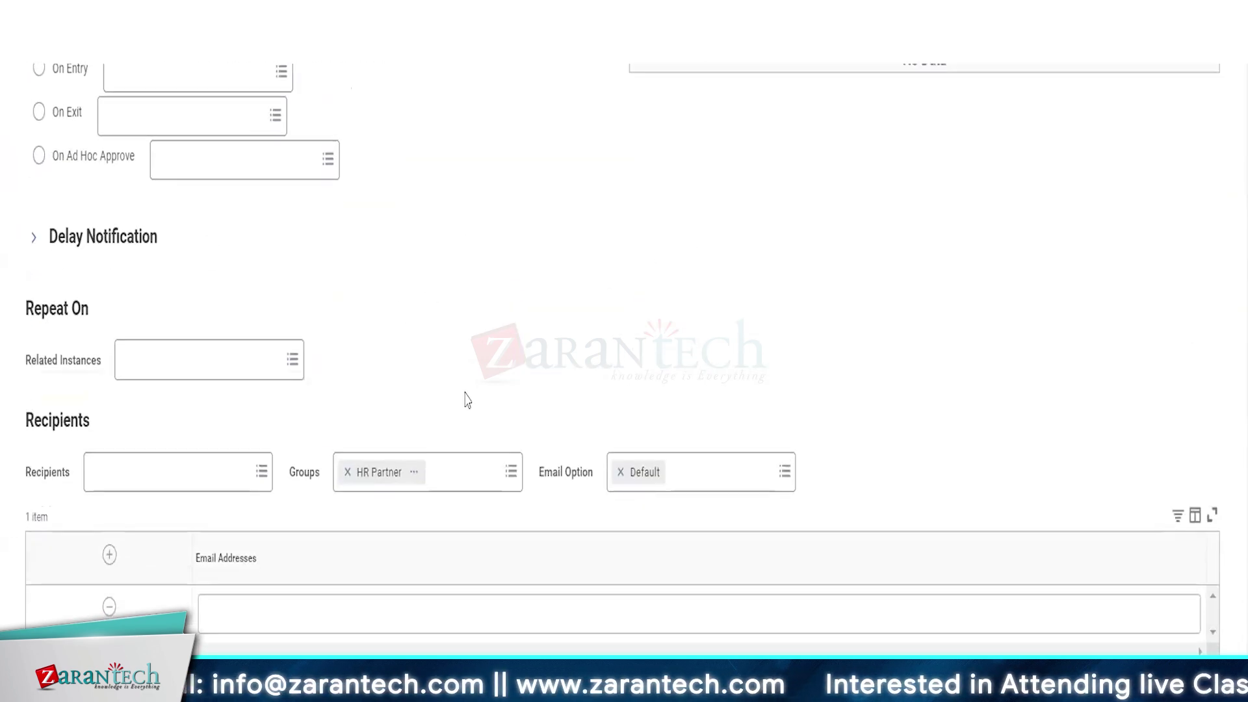
pyautogui.click(385, 484)
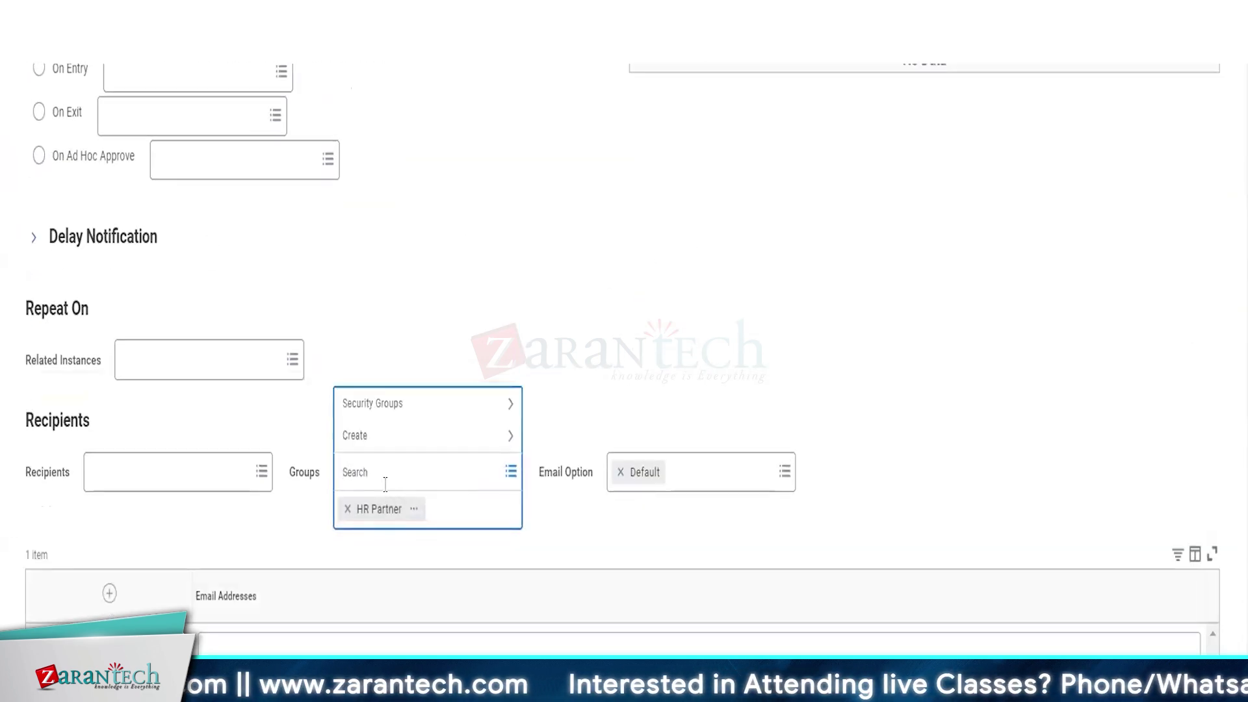
pyautogui.write('initiated')
pyautogui.press('Return')
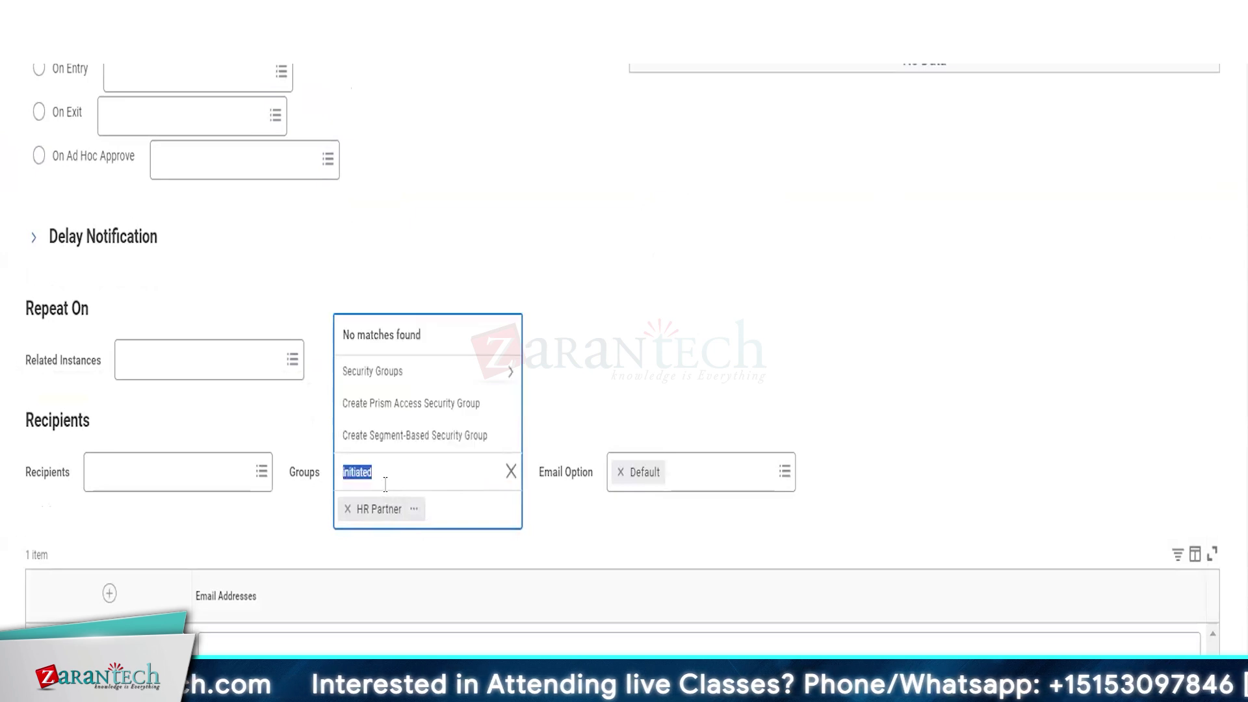
pyautogui.write('initiator')
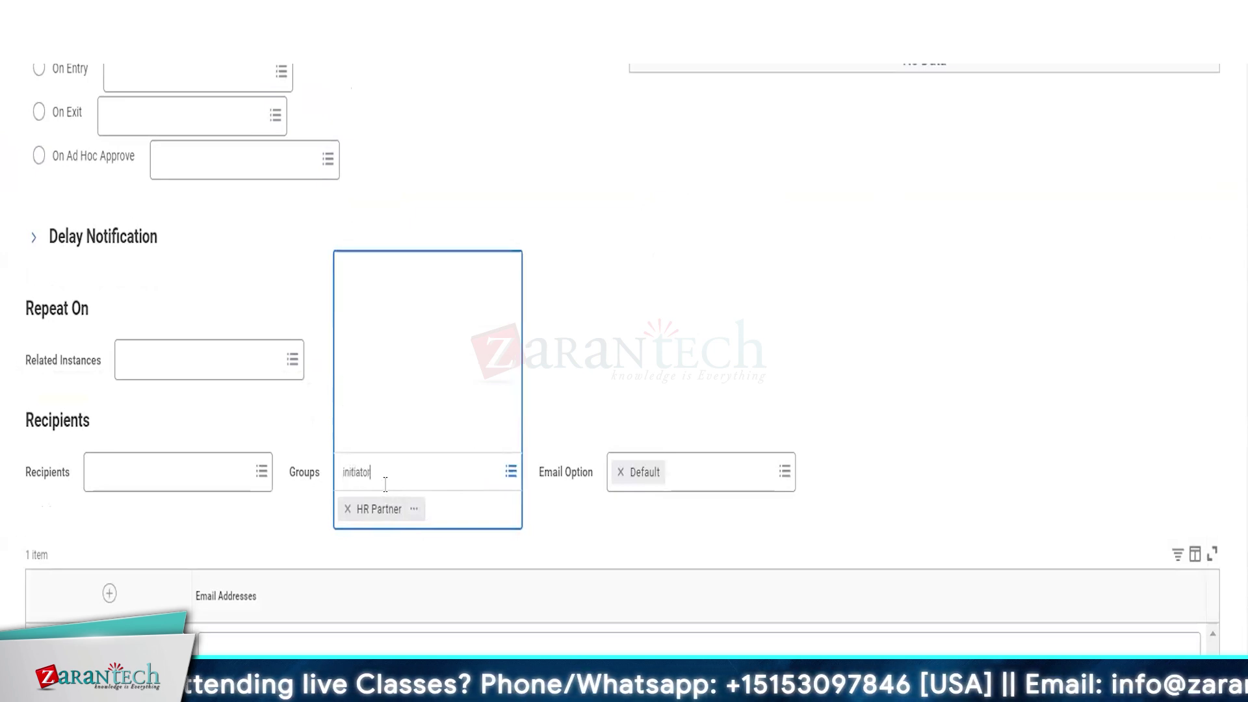
pyautogui.press('Return')
pyautogui.click(514, 290)
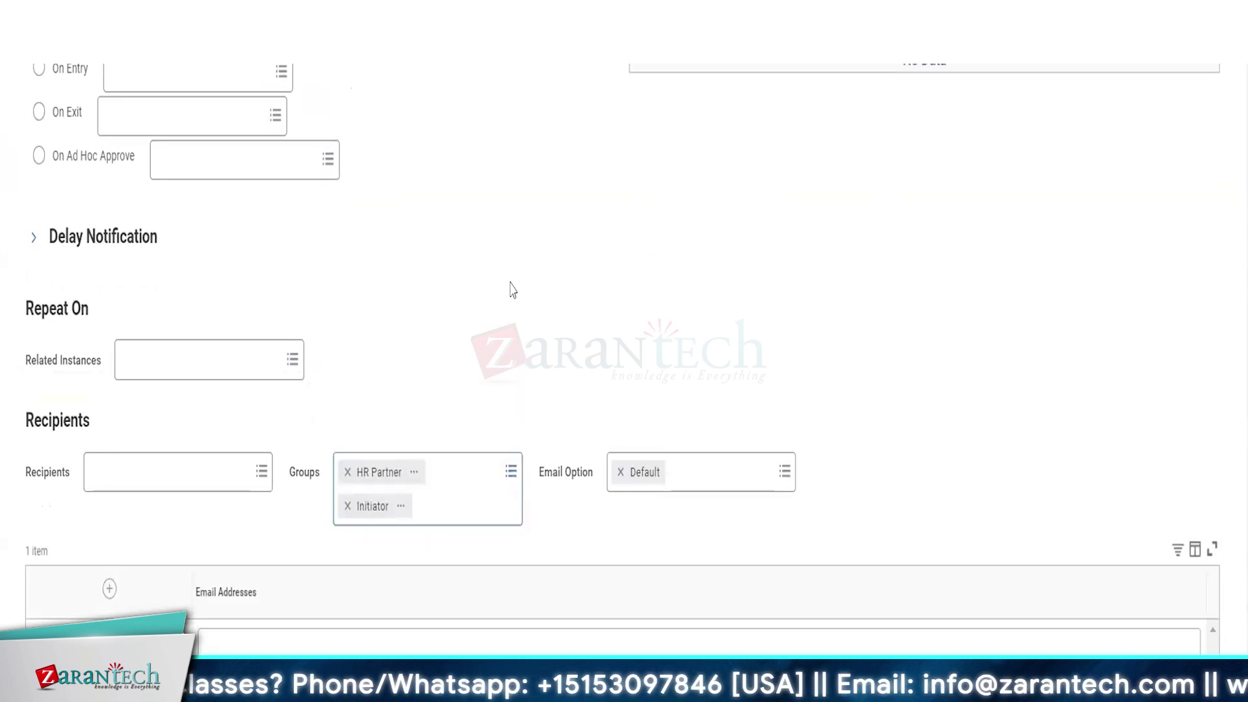
# Enter "Position Request Cancelled/Rescinded" as the text of the message subject
pyautogui.scroll(-3, 383, 432)
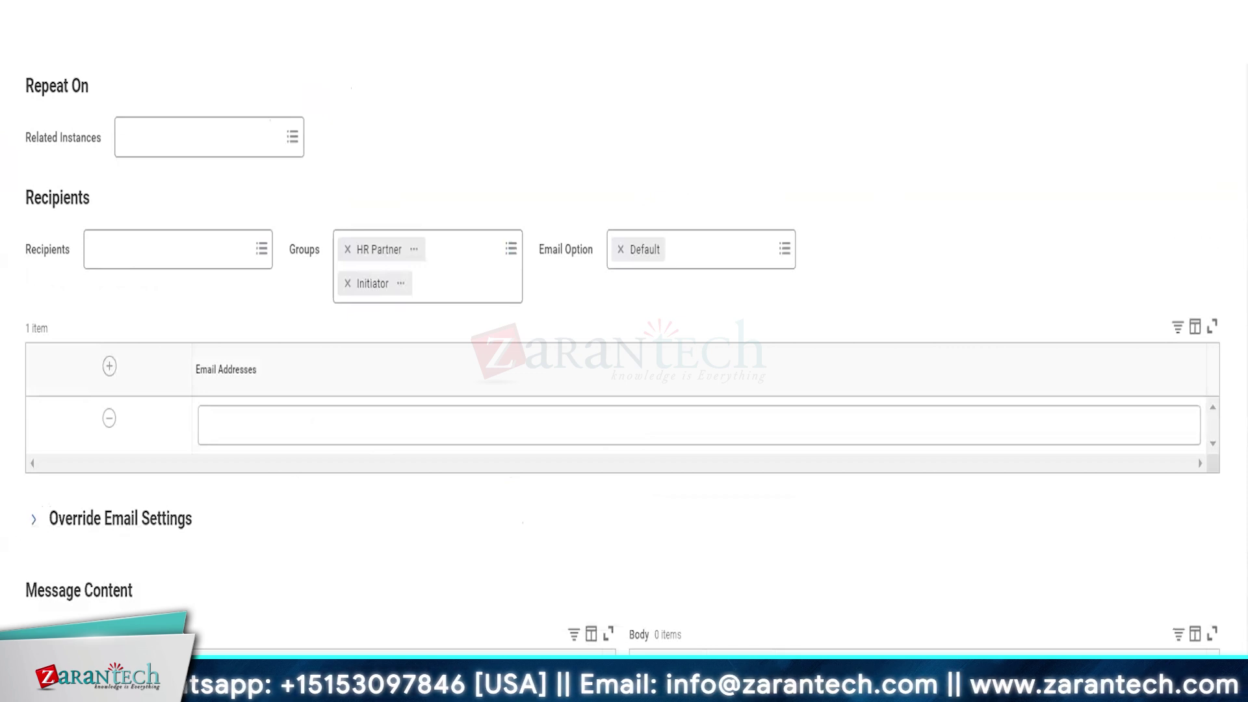
pyautogui.scroll(-2, 418, 516)
pyautogui.click(274, 615)
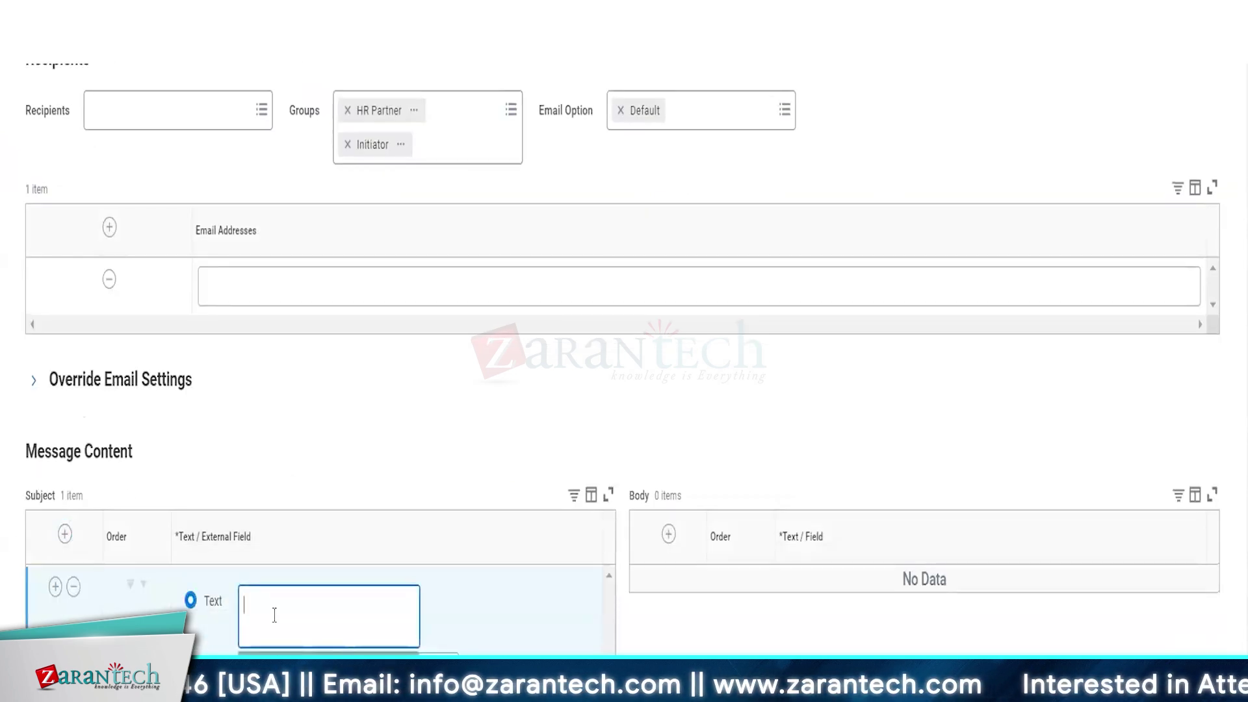
pyautogui.write('Position ')
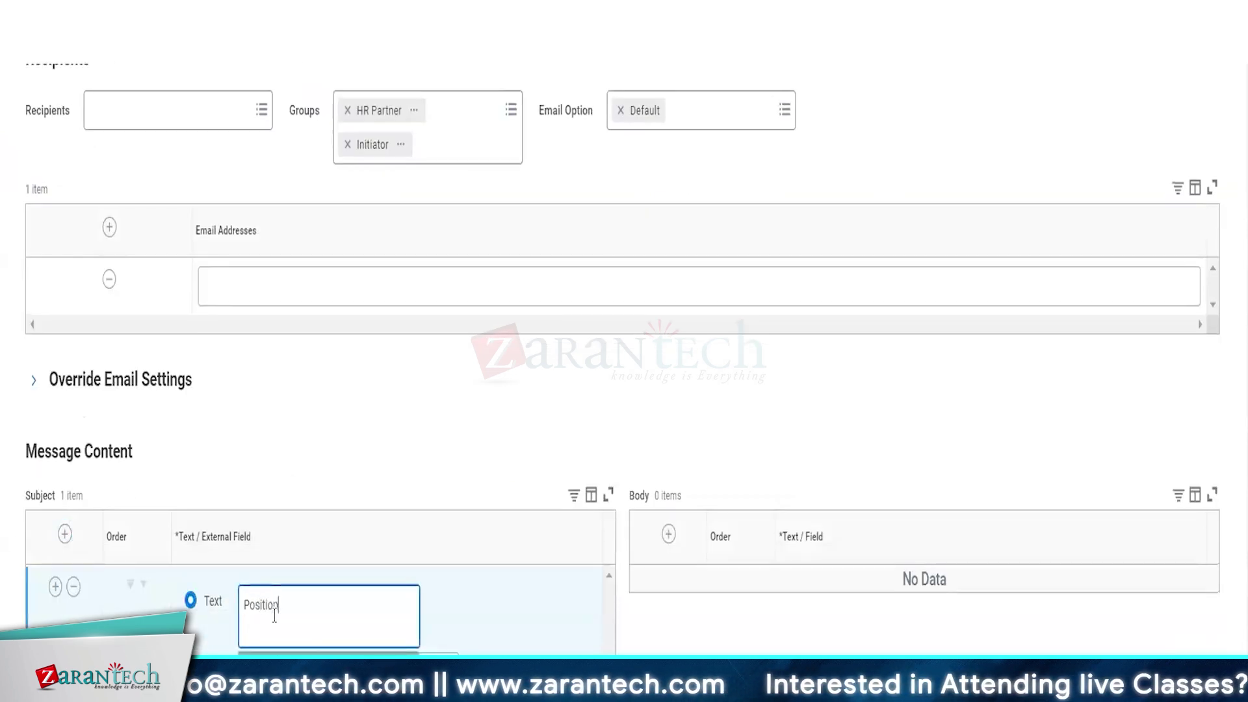
pyautogui.write('Reques')
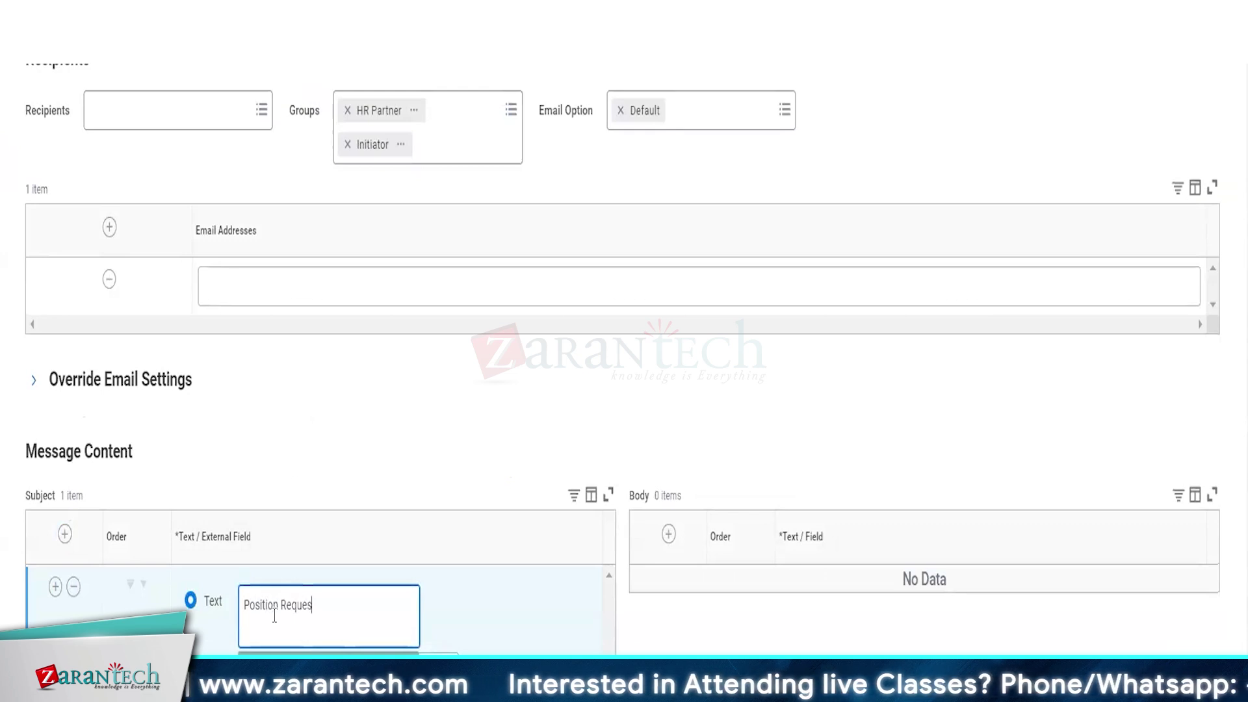
pyautogui.write('t Cancell')
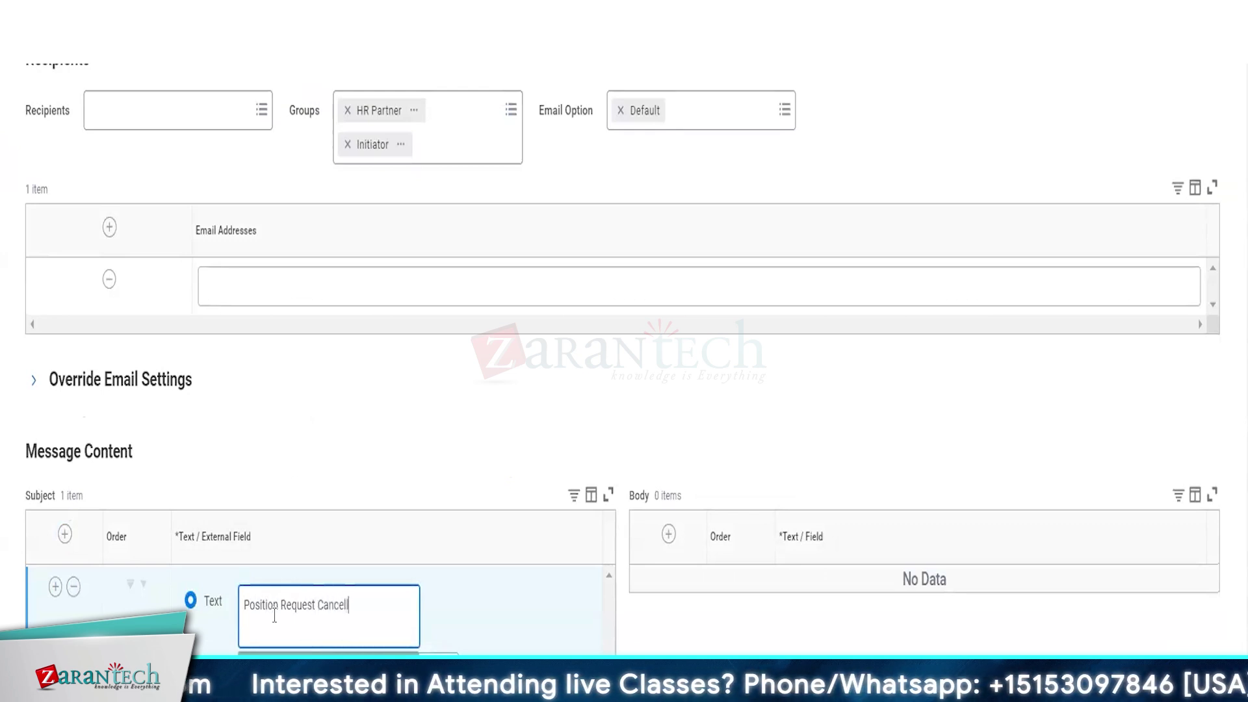
pyautogui.write('ed /')
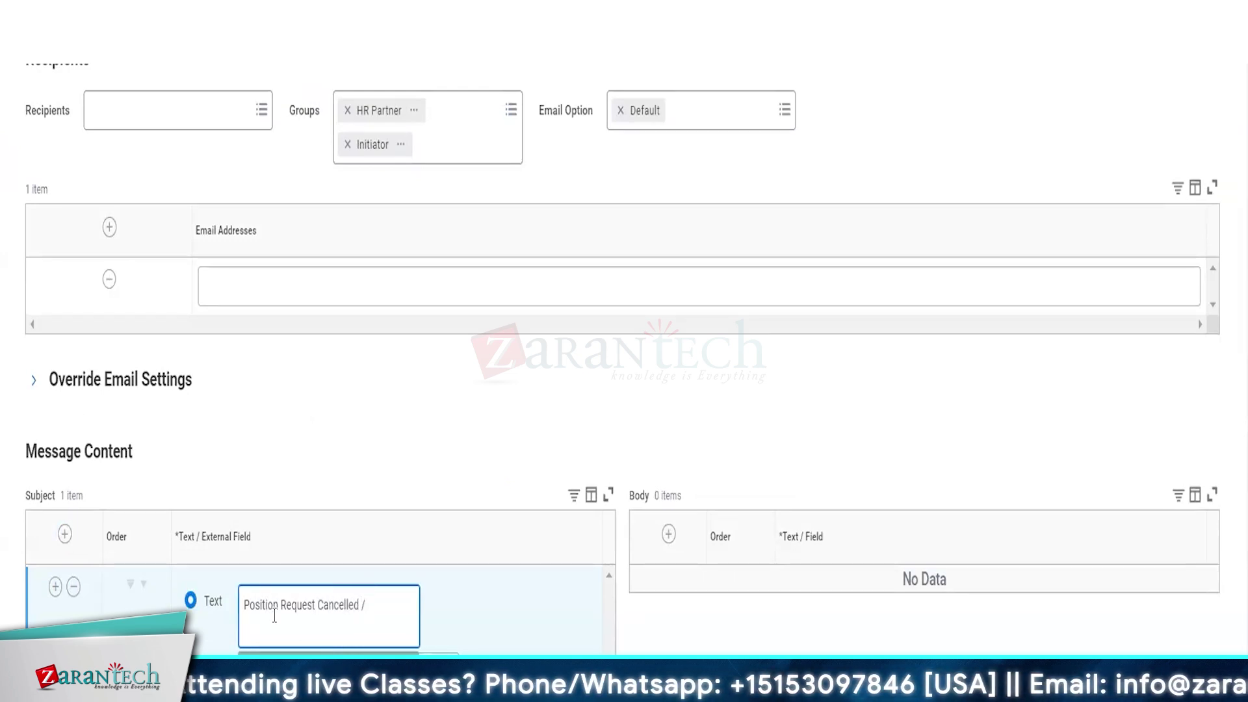
pyautogui.write('/Res')
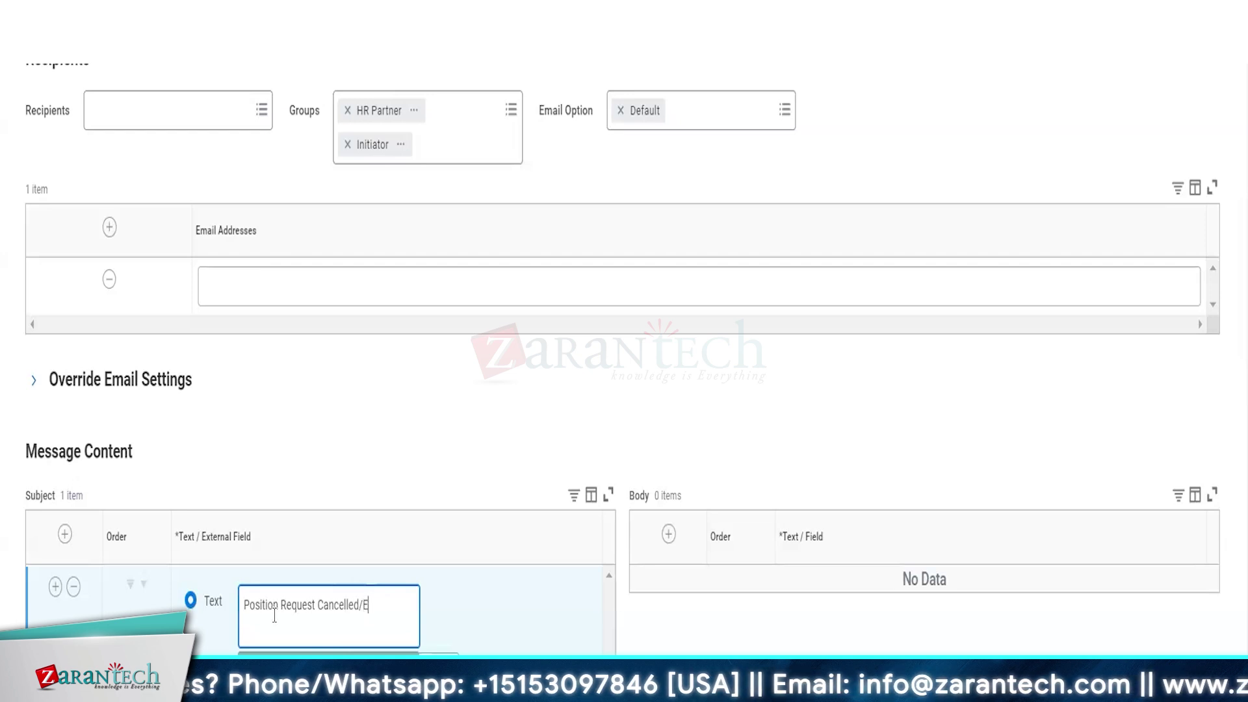
pyautogui.write('cinded')
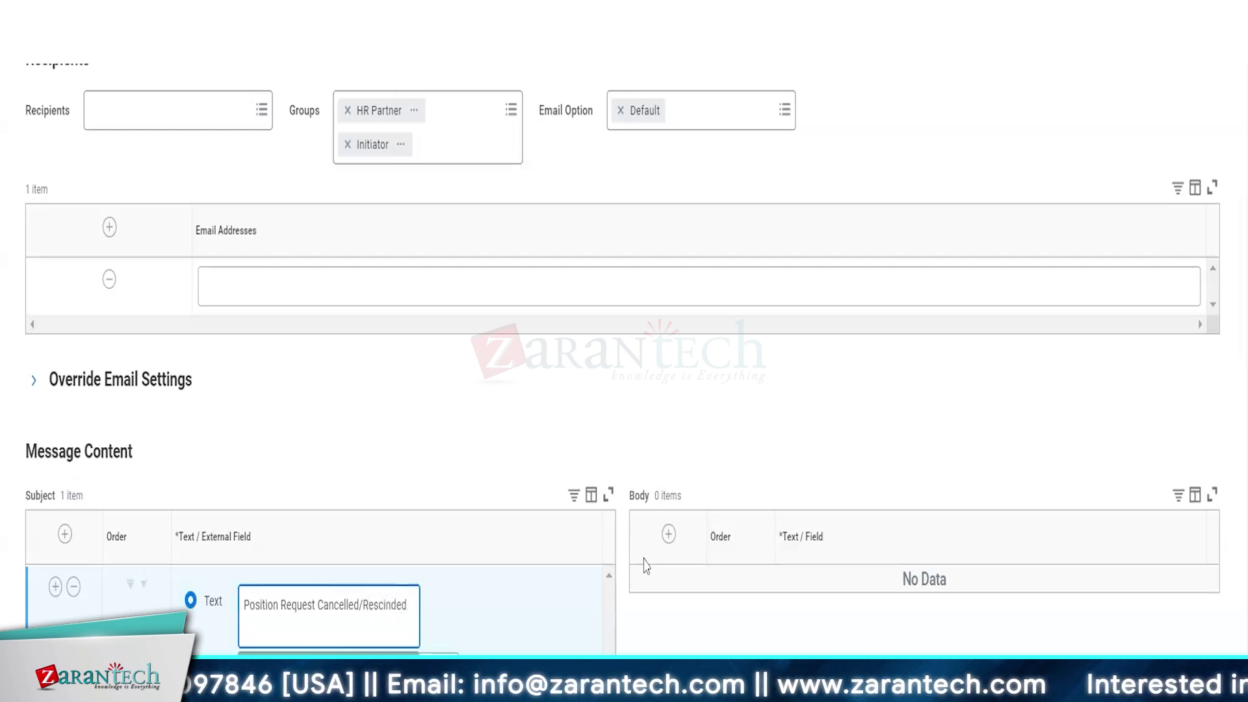
# Add two rows to the message body and choose text content for the first one
pyautogui.click(669, 533)
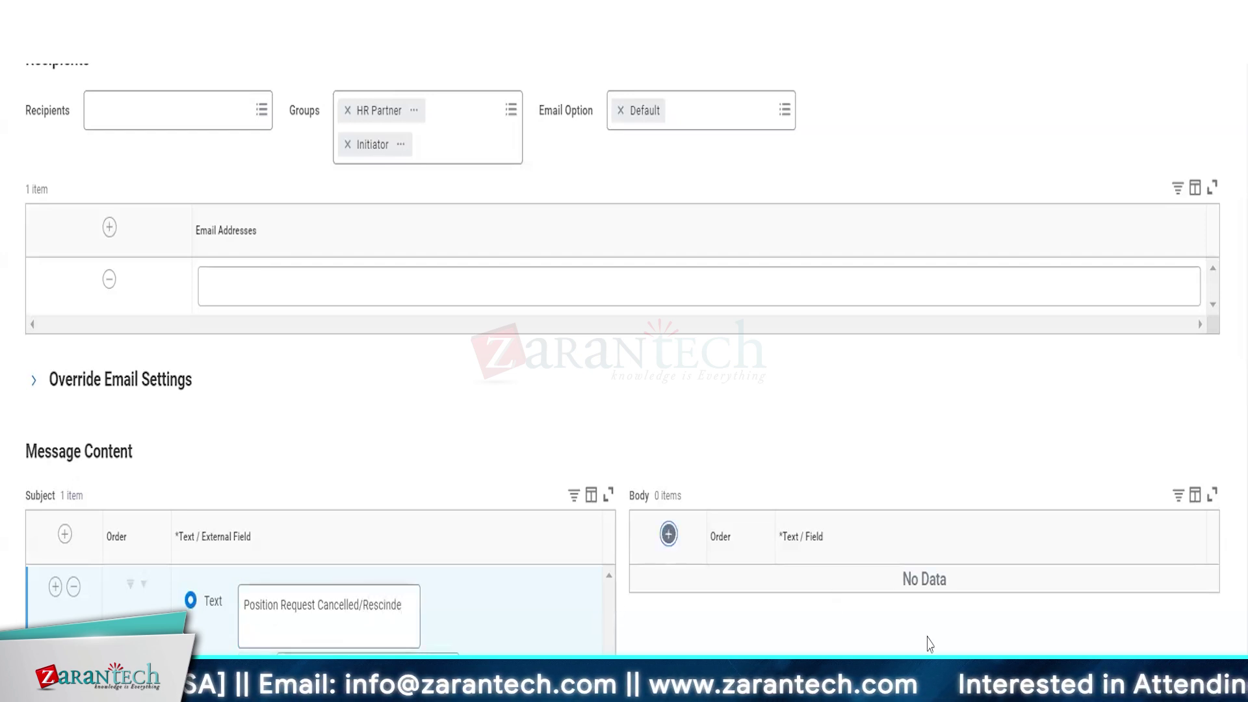
pyautogui.click(668, 533)
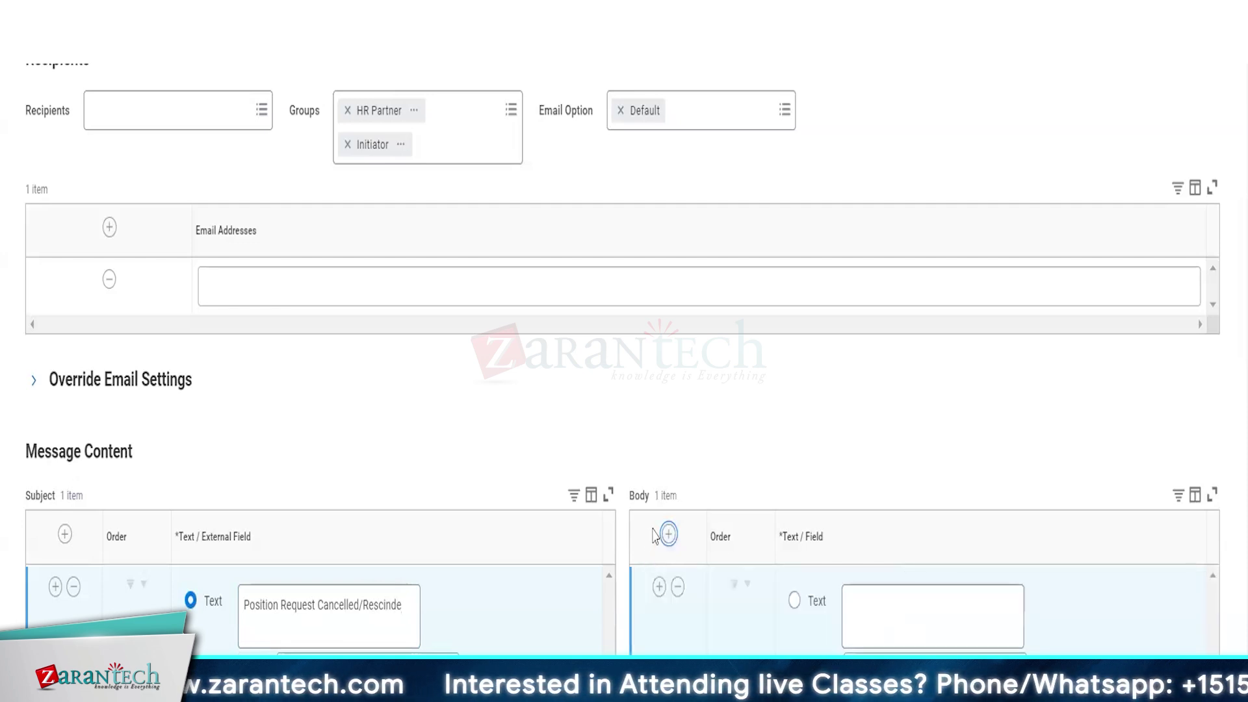
pyautogui.click(668, 534)
pyautogui.click(895, 606)
pyautogui.write('The psotio')
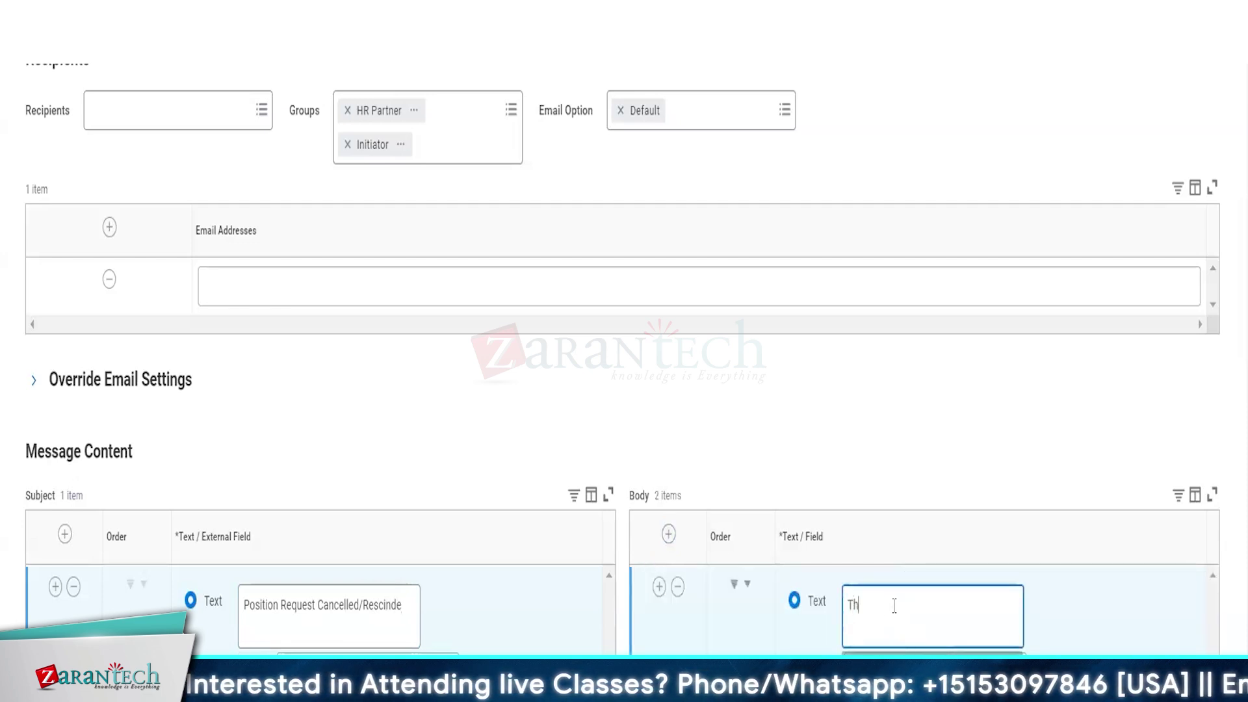
pyautogui.press('BackSpace')
pyautogui.press('BackSpace')
pyautogui.press('BackSpace')
pyautogui.press('BackSpace')
pyautogui.press('BackSpace')
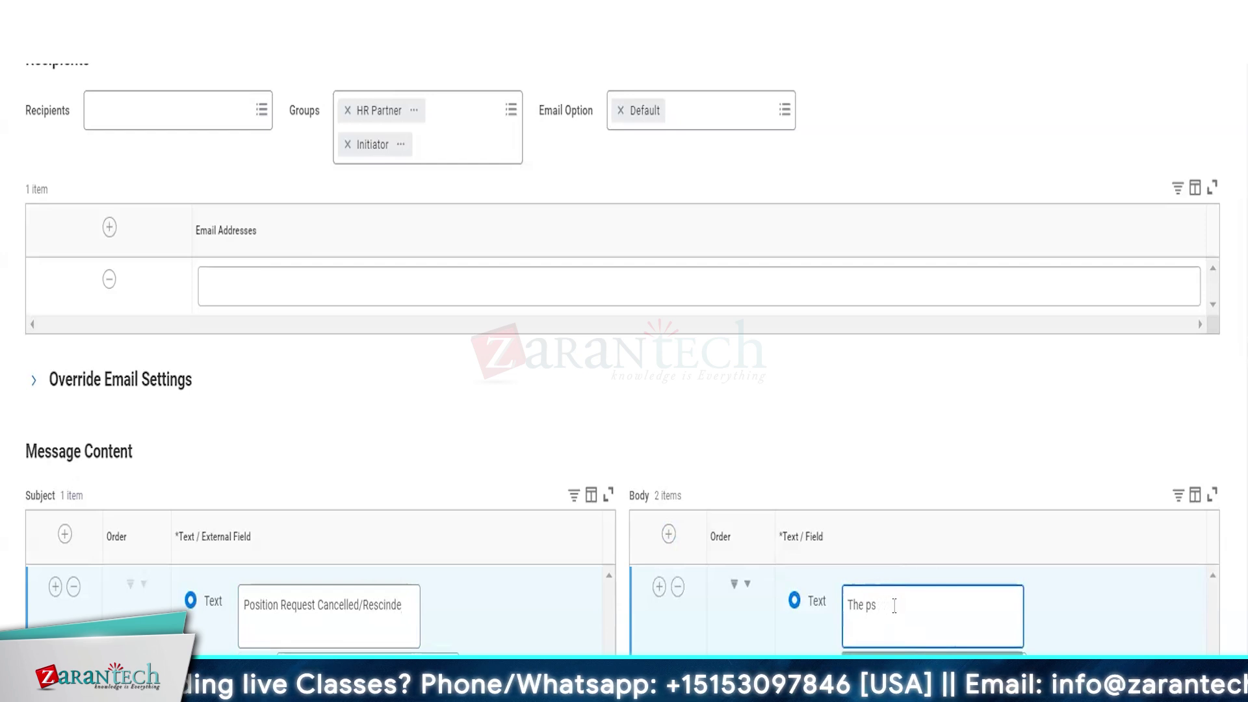
pyautogui.write('osition req')
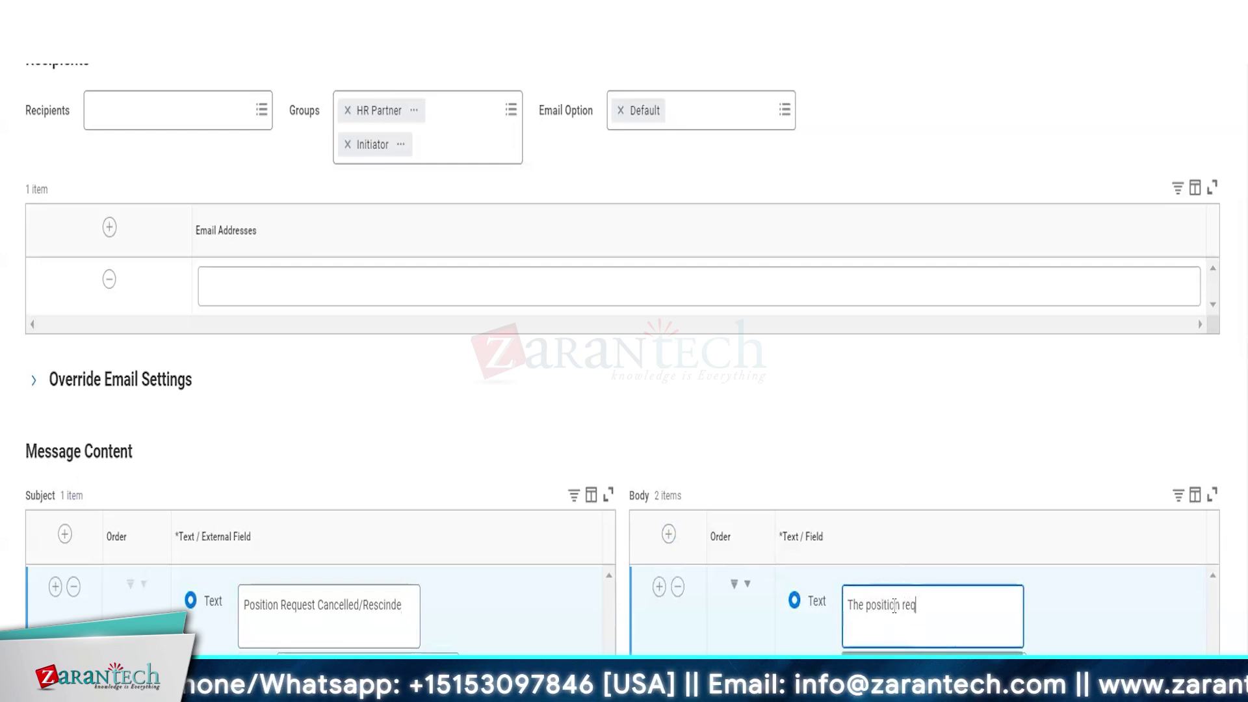
pyautogui.press('BackSpace')
pyautogui.press('BackSpace')
pyautogui.press('BackSpace')
pyautogui.press('BackSpace')
pyautogui.press('BackSpace')
pyautogui.press('BackSpace')
pyautogui.press('BackSpace')
pyautogui.press('BackSpace')
pyautogui.press('BackSpace')
pyautogui.press('BackSpace')
pyautogui.press('BackSpace')
pyautogui.press('BackSpace')
pyautogui.press('BackSpace')
pyautogui.press('BackSpace')
pyautogui.press('BackSpace')
# Enter the greeting "Hi," in the first body row, use a Line Break field in the second, and add a third row
pyautogui.write('Hi,')
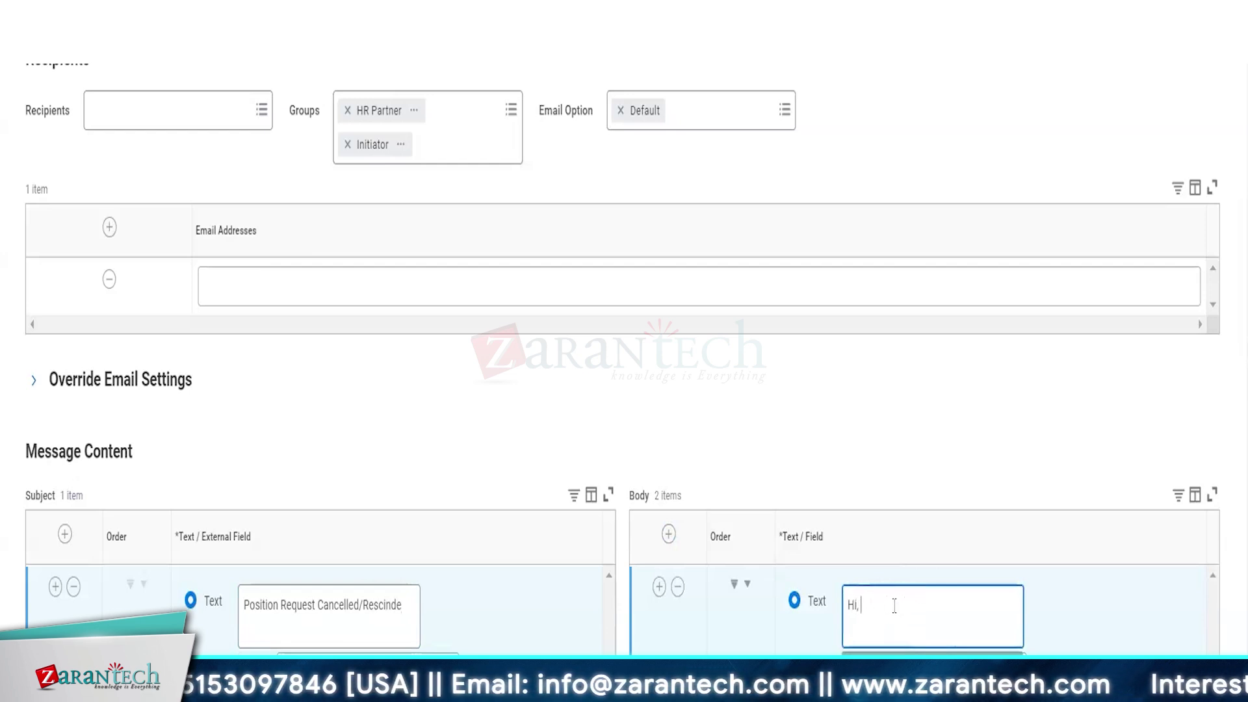
pyautogui.scroll(-2, 838, 618)
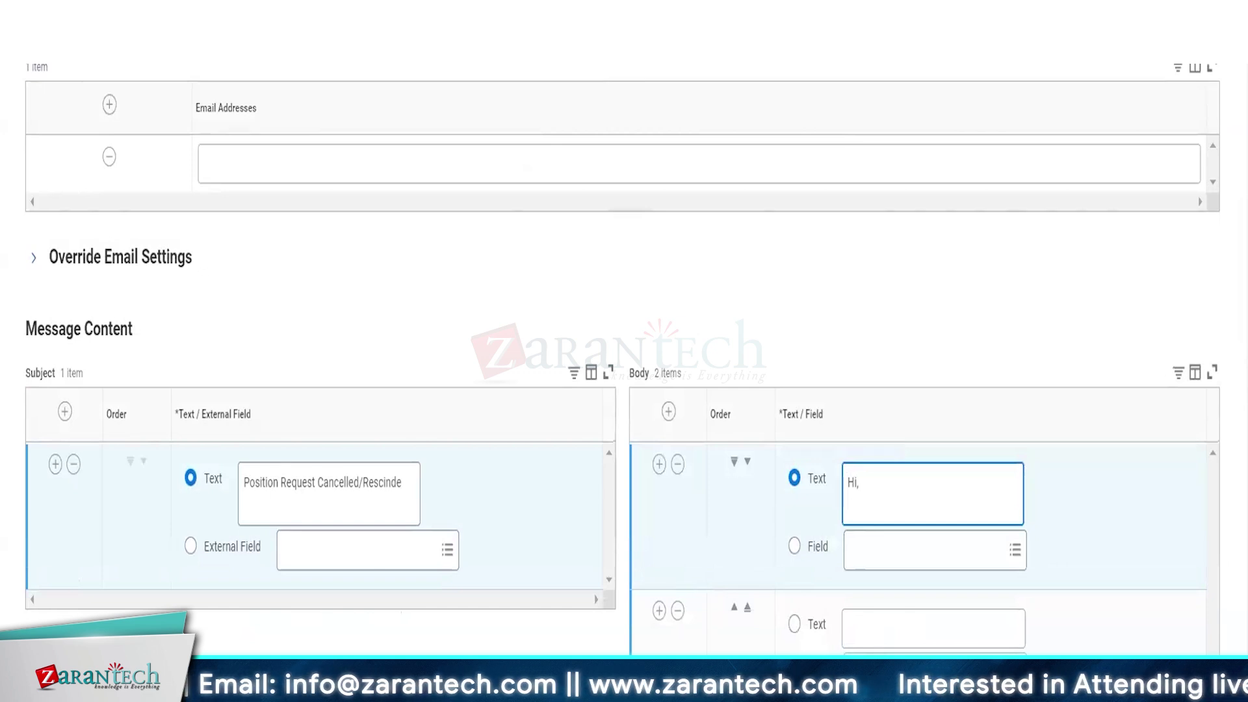
pyautogui.click(936, 670)
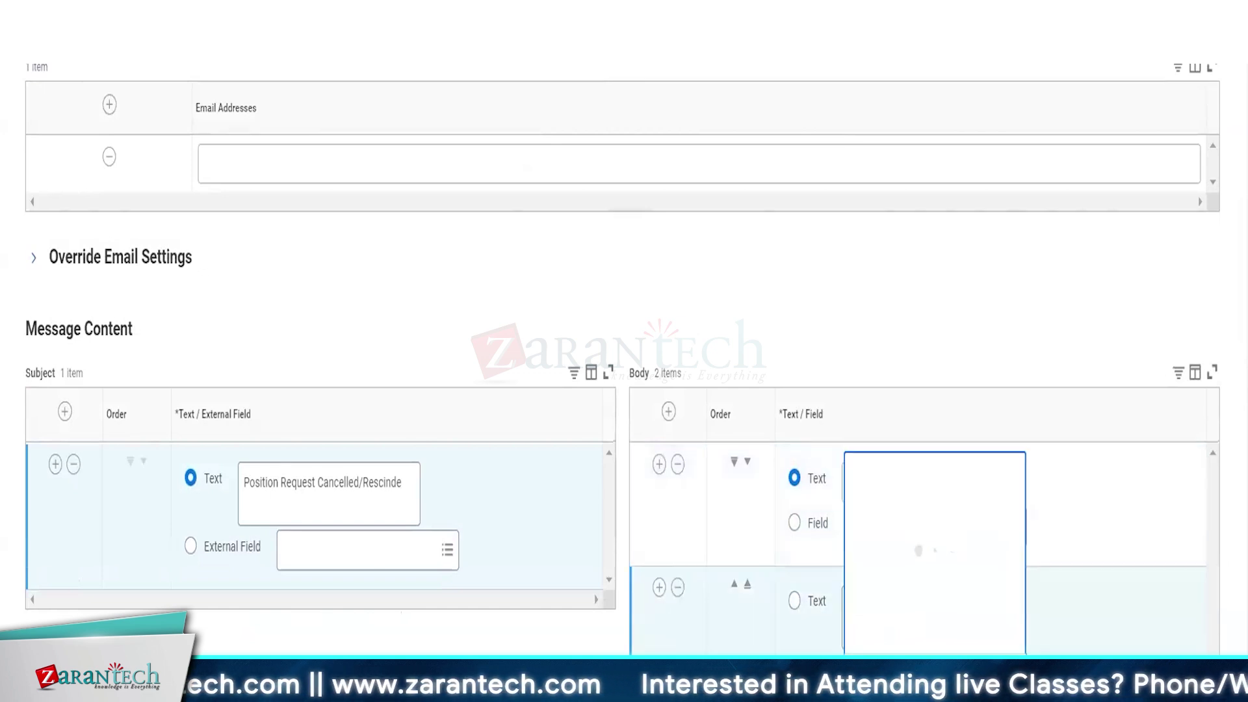
pyautogui.click(660, 589)
pyautogui.click(659, 588)
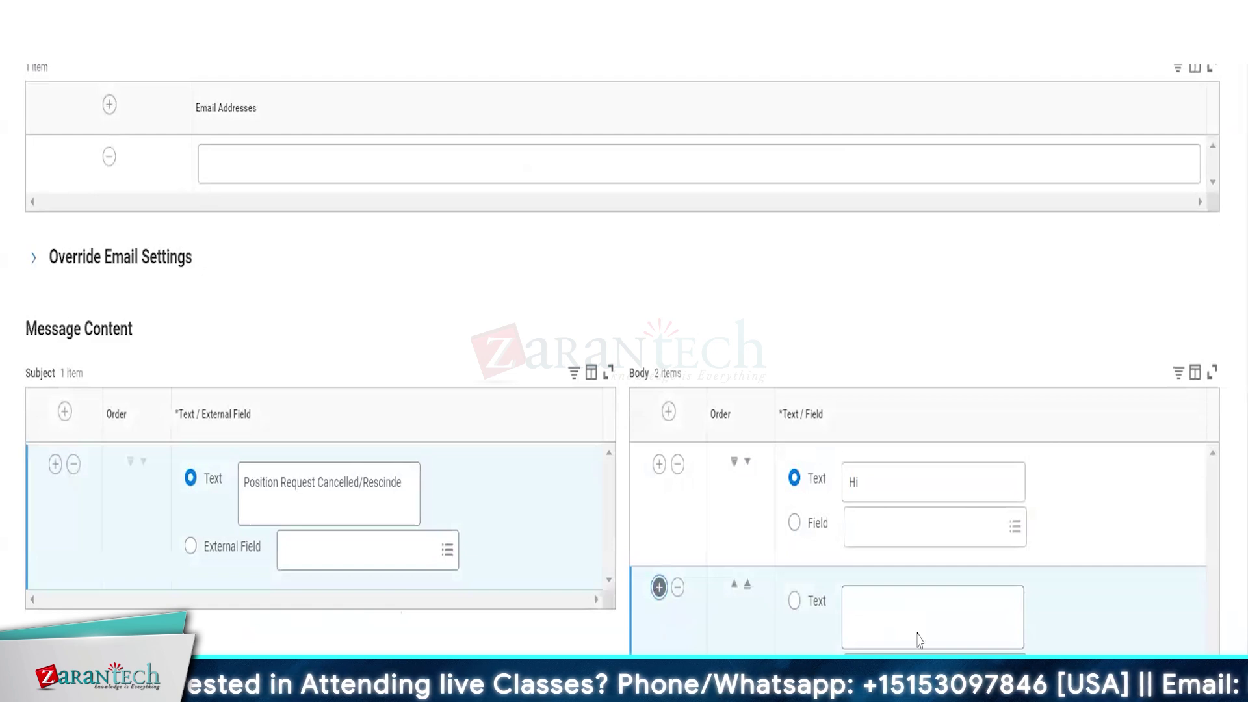
pyautogui.scroll(-2, 918, 631)
pyautogui.click(918, 669)
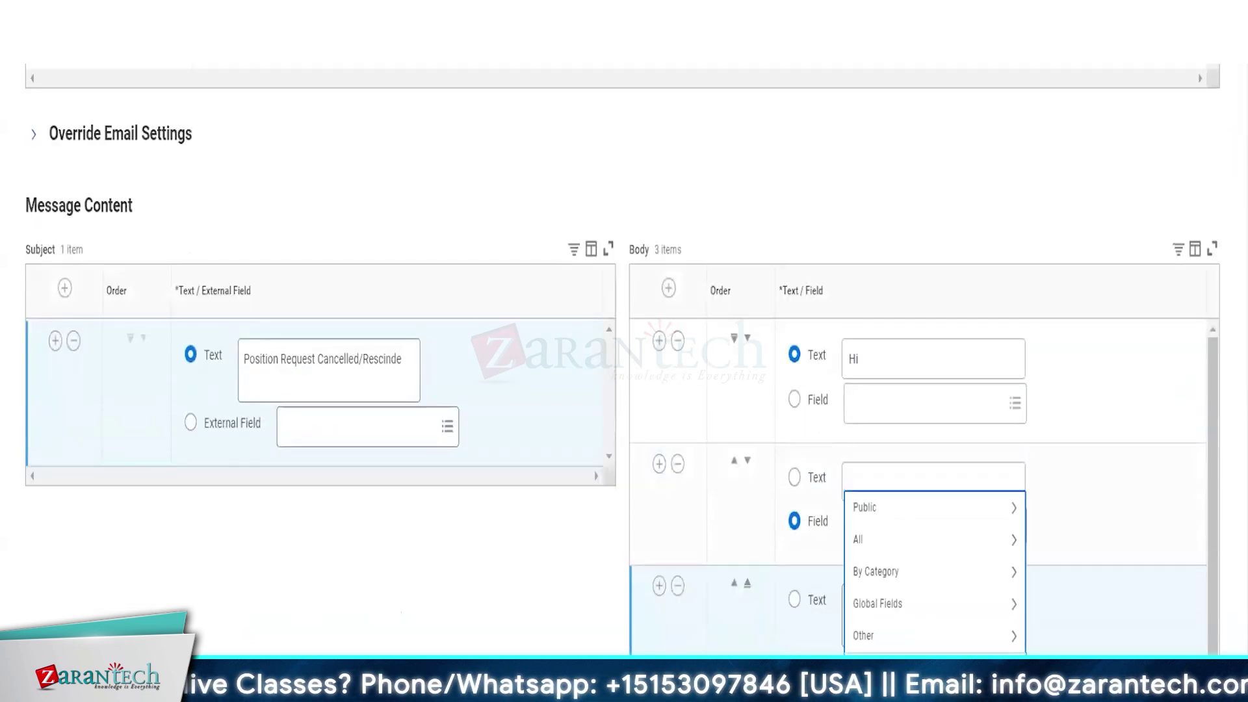
# Set the third body row to a Line Break field and add a fourth row to the message body
pyautogui.click(658, 587)
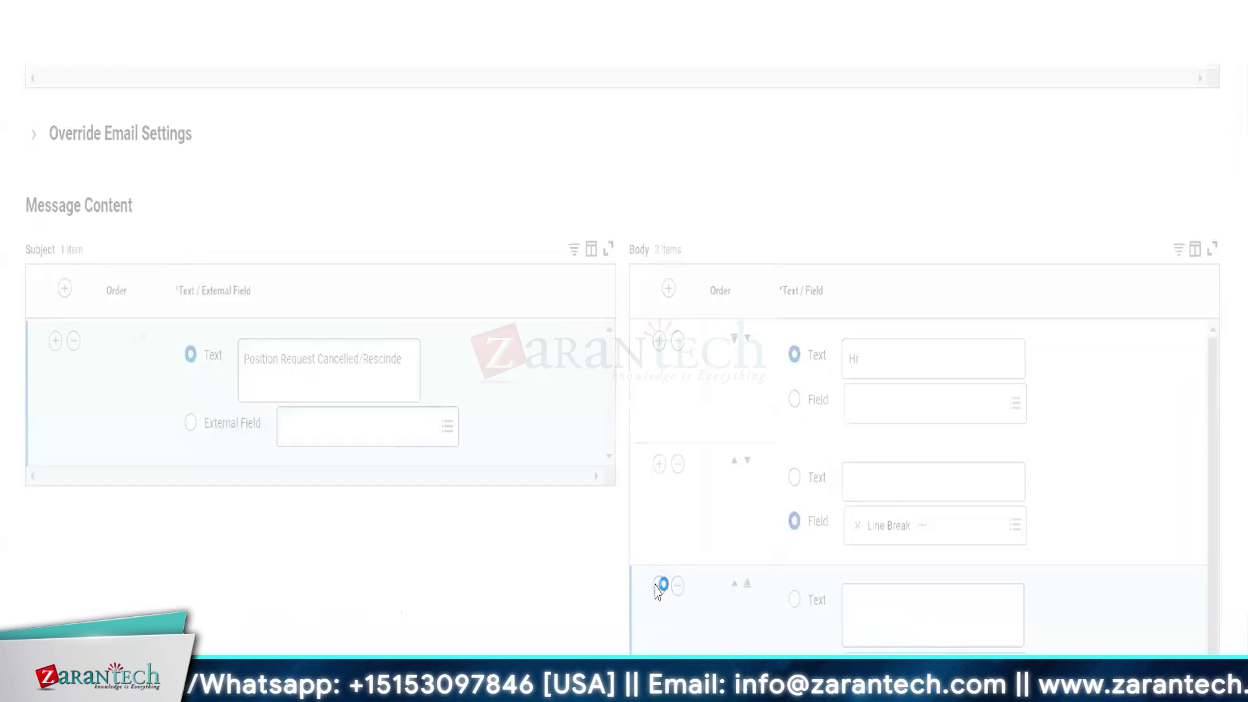
pyautogui.click(659, 588)
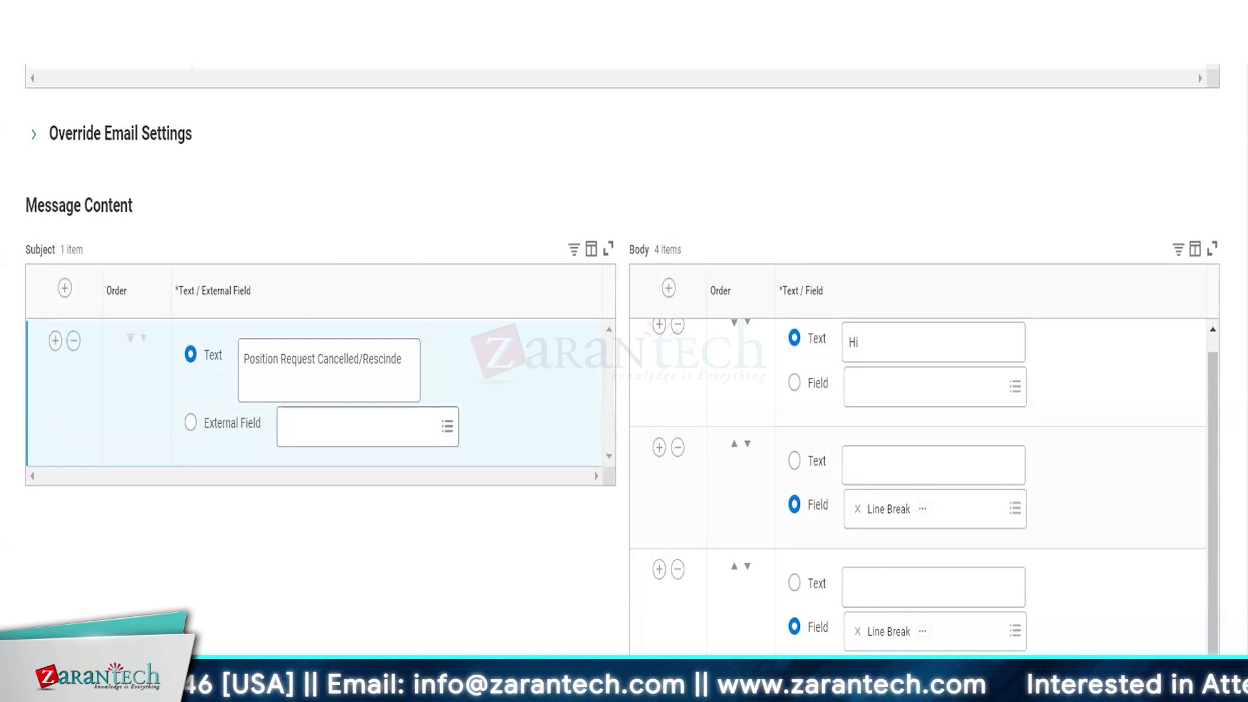
pyautogui.scroll(-1, 624, 364)
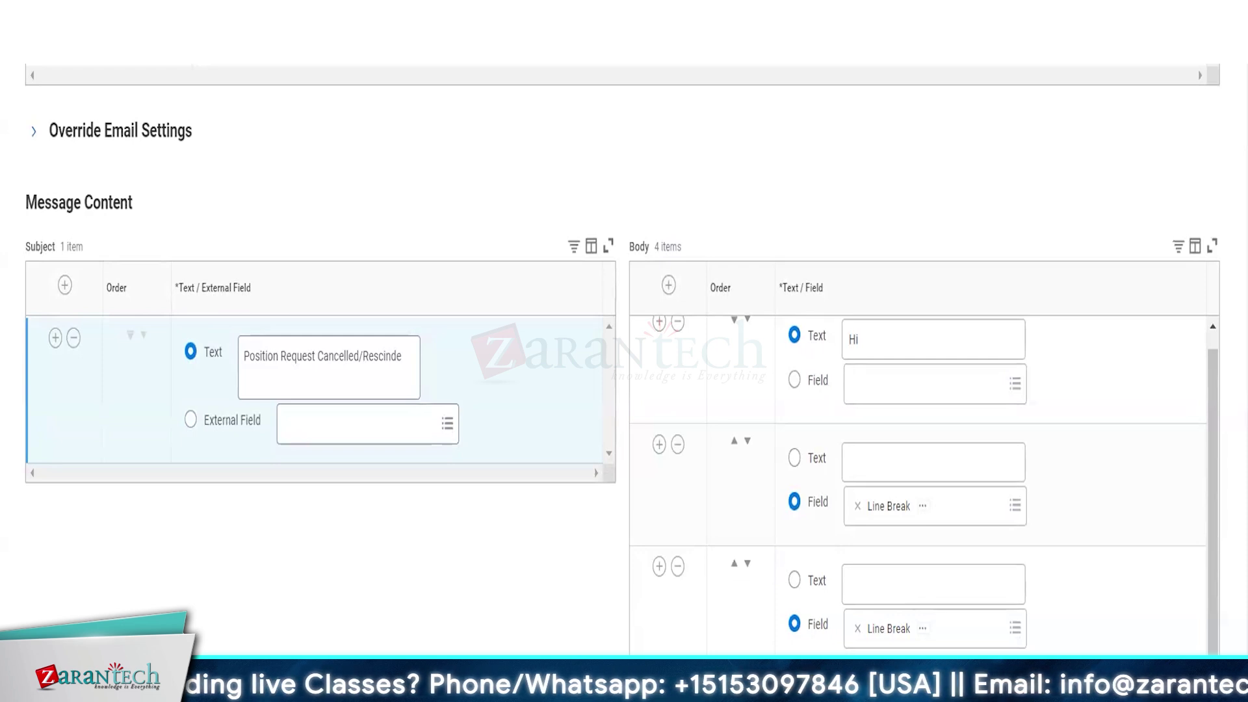
# Correct the ending of the message subject so it reads "Position Request Cancelled/Rescinded"
pyautogui.scroll(-2, 371, 552)
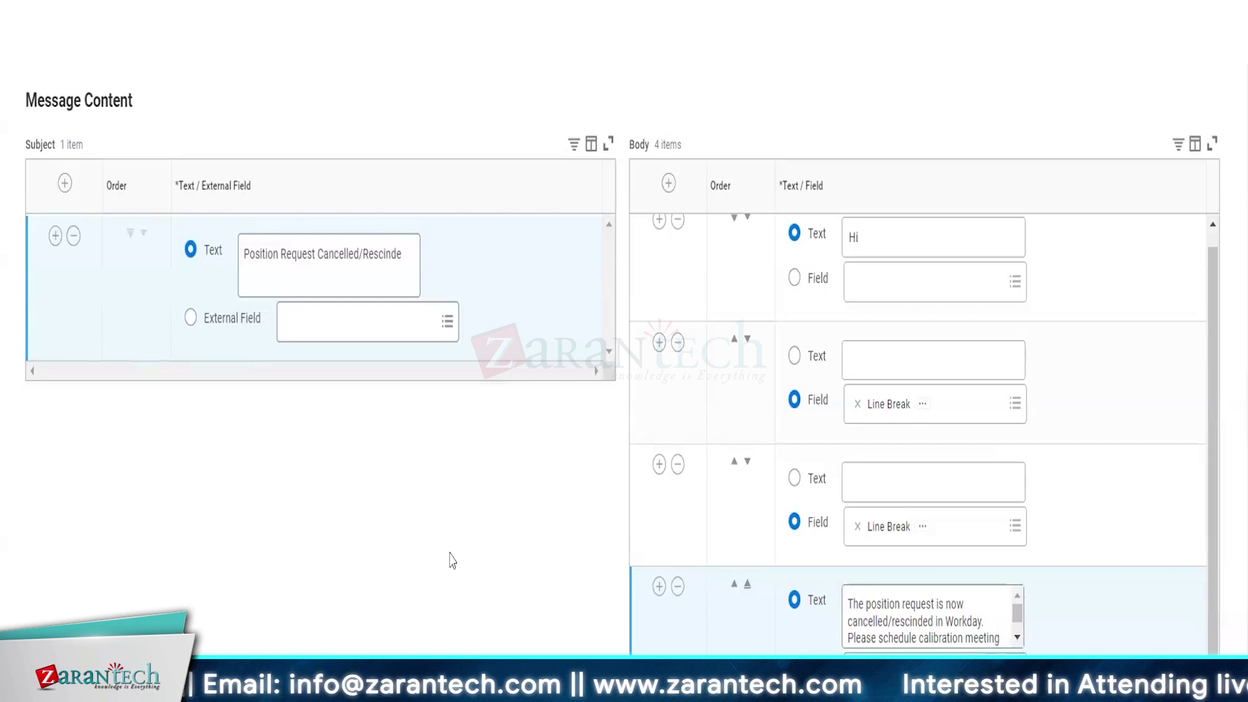
pyautogui.click(408, 257)
pyautogui.write('d')
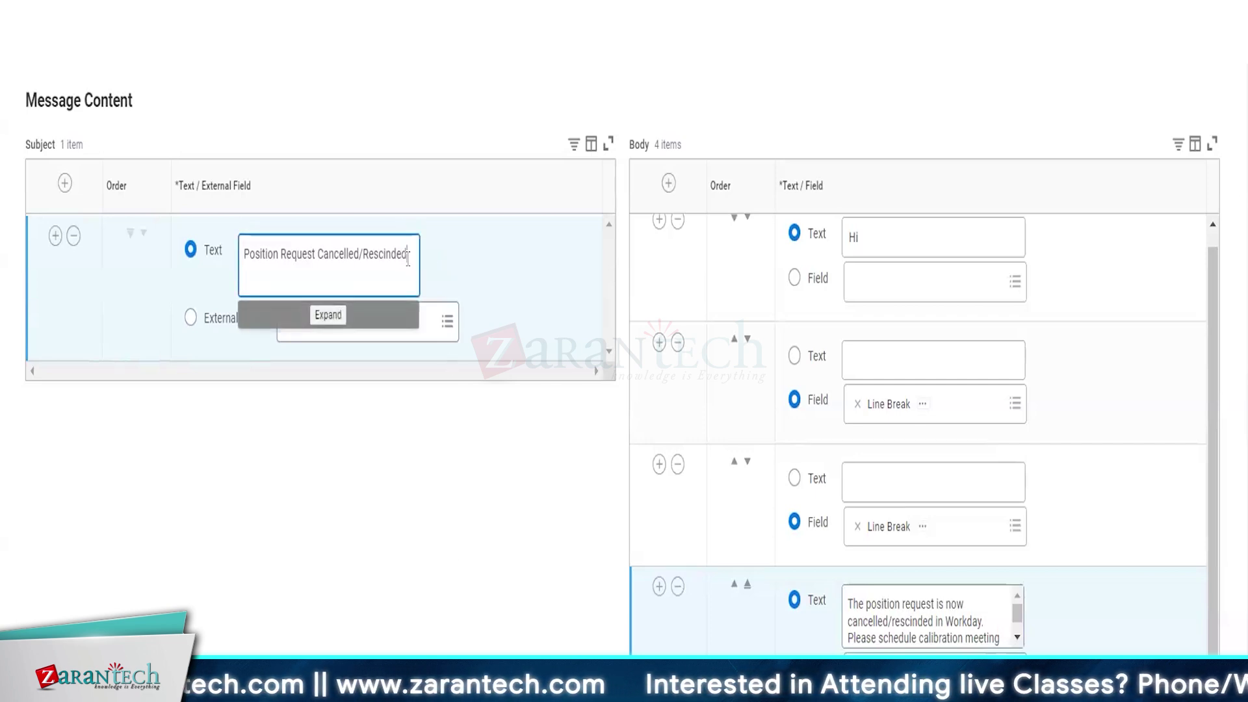
pyautogui.click(348, 595)
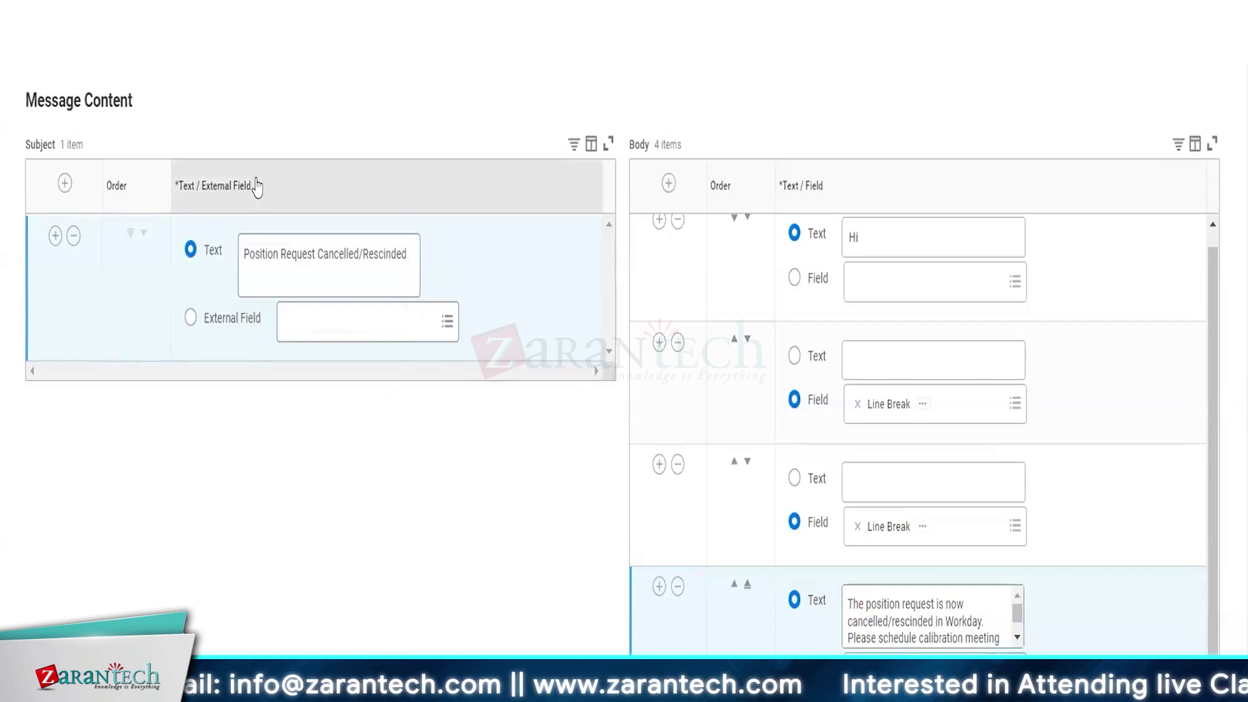
pyautogui.scroll(10, 343, 221)
pyautogui.scroll(5, 342, 223)
pyautogui.scroll(-6, 343, 223)
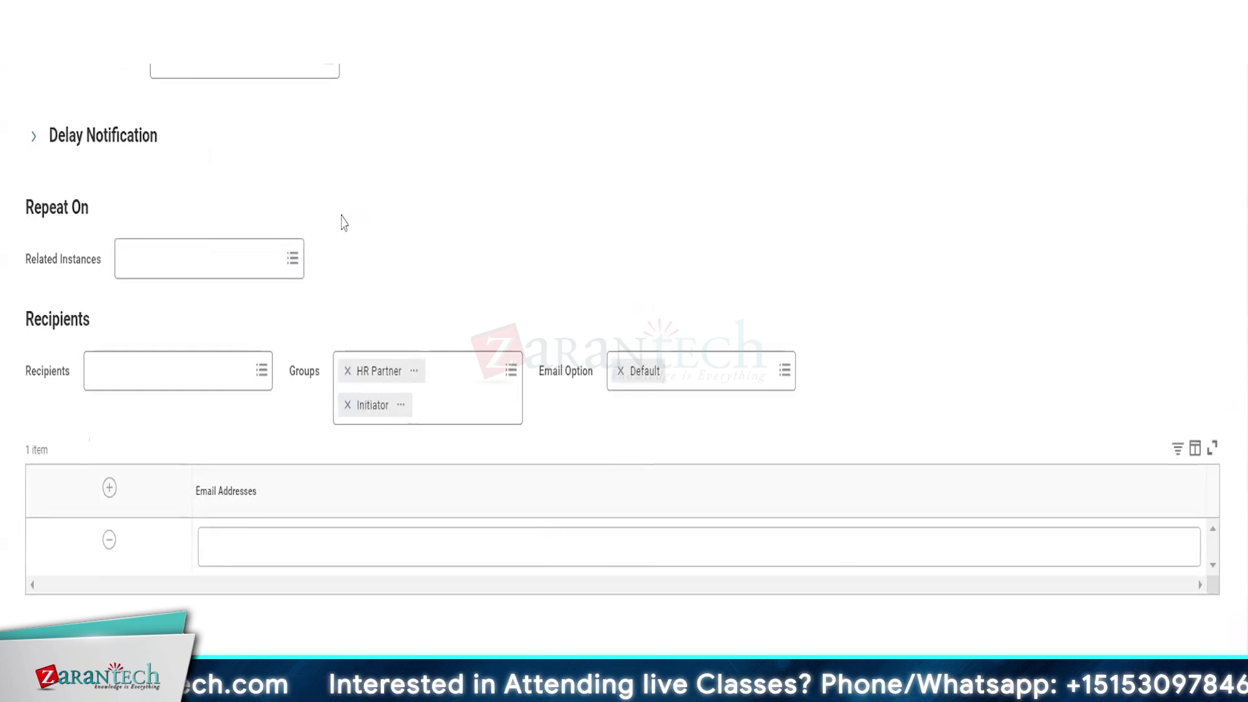
pyautogui.scroll(-6, 343, 221)
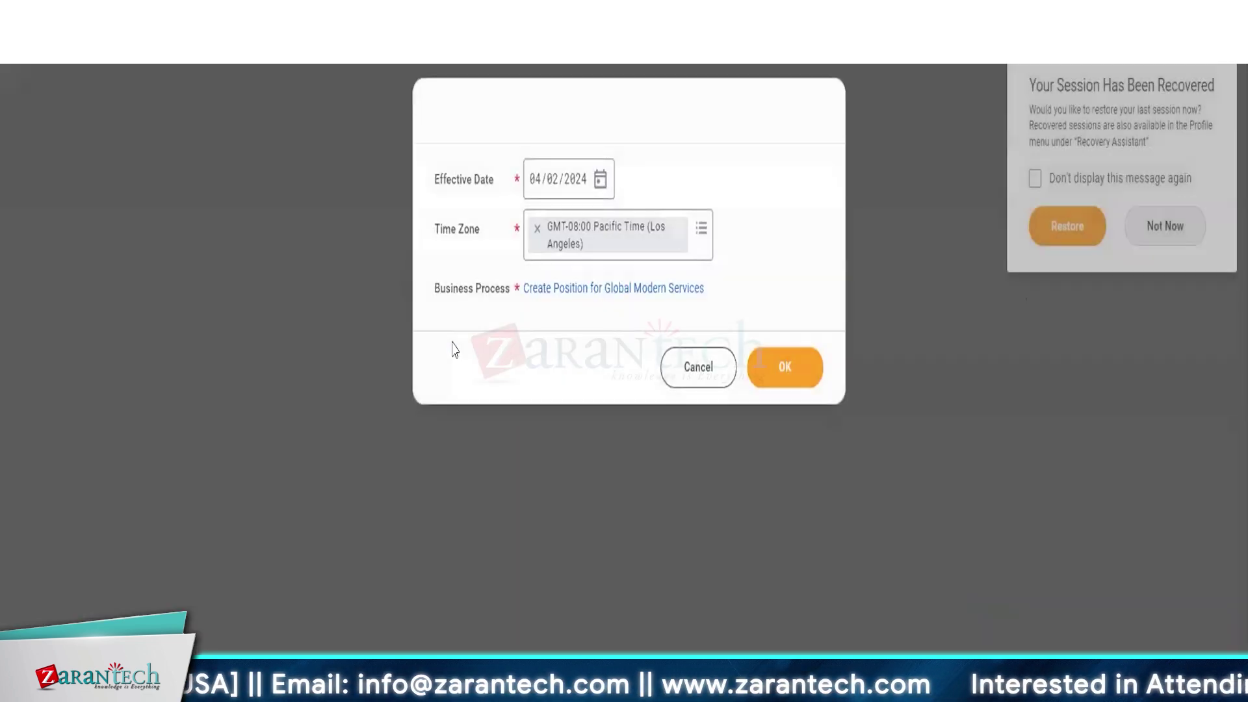
pyautogui.click(813, 385)
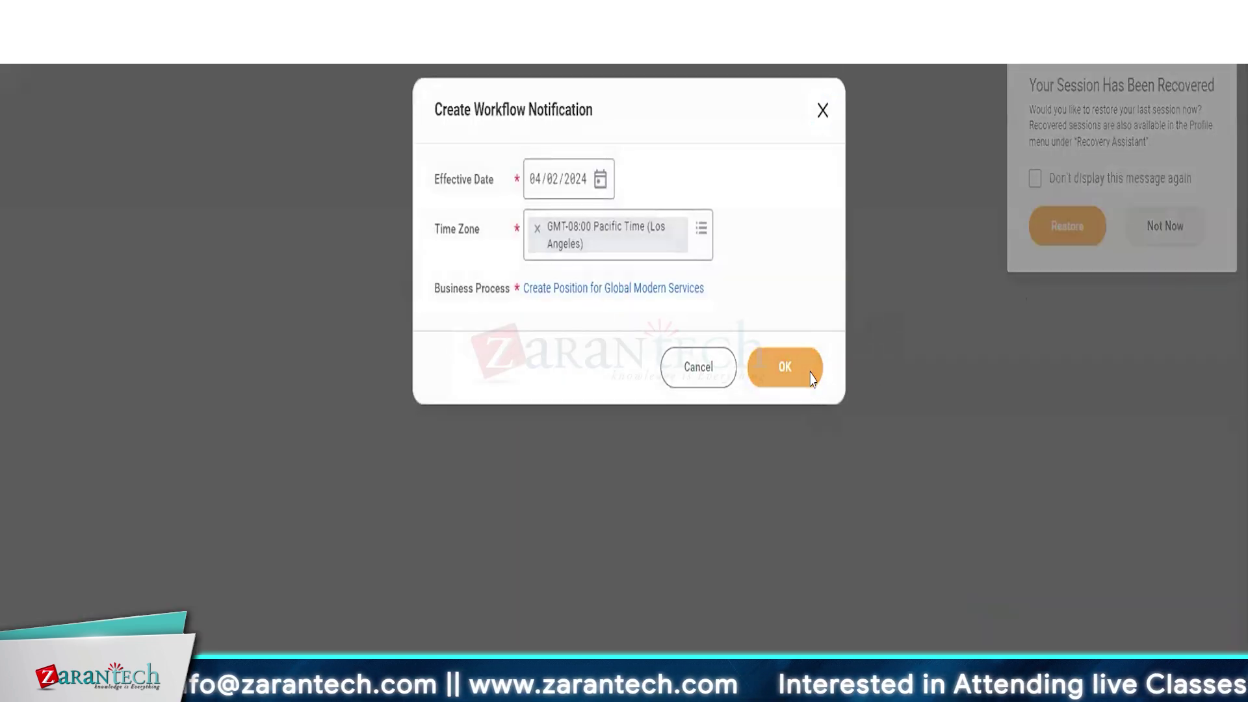
pyautogui.scroll(-1, 376, 586)
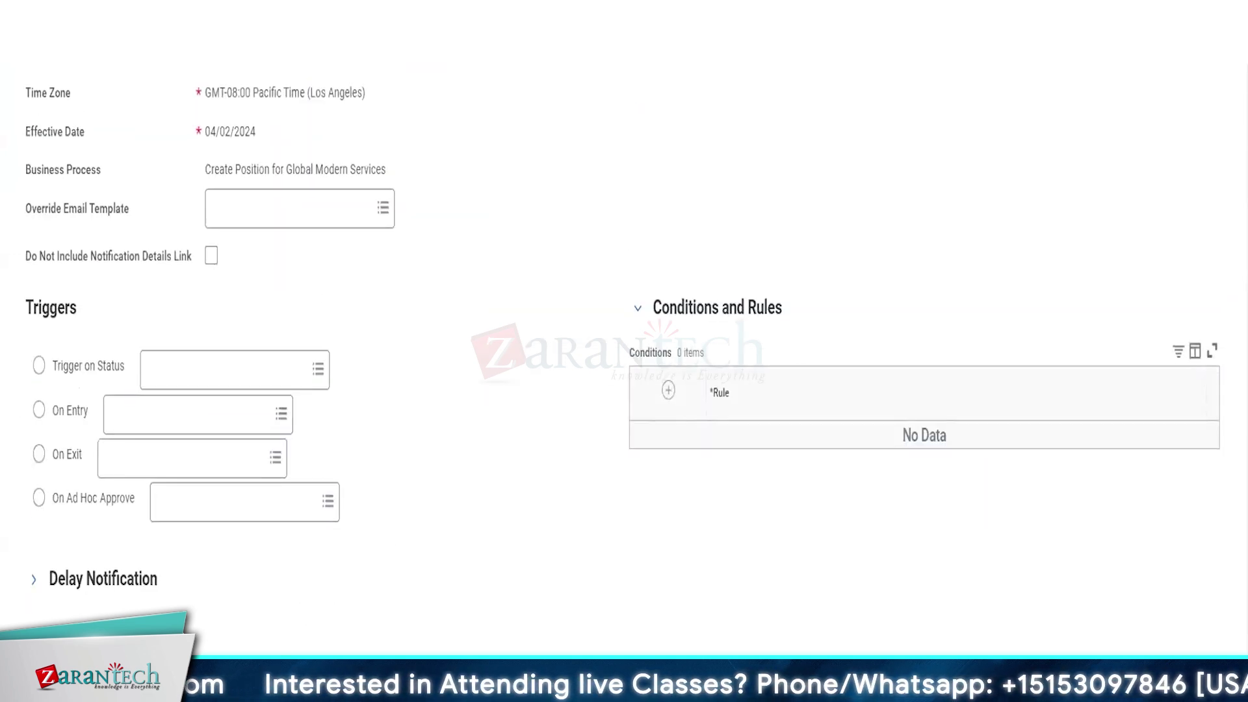
pyautogui.click(134, 677)
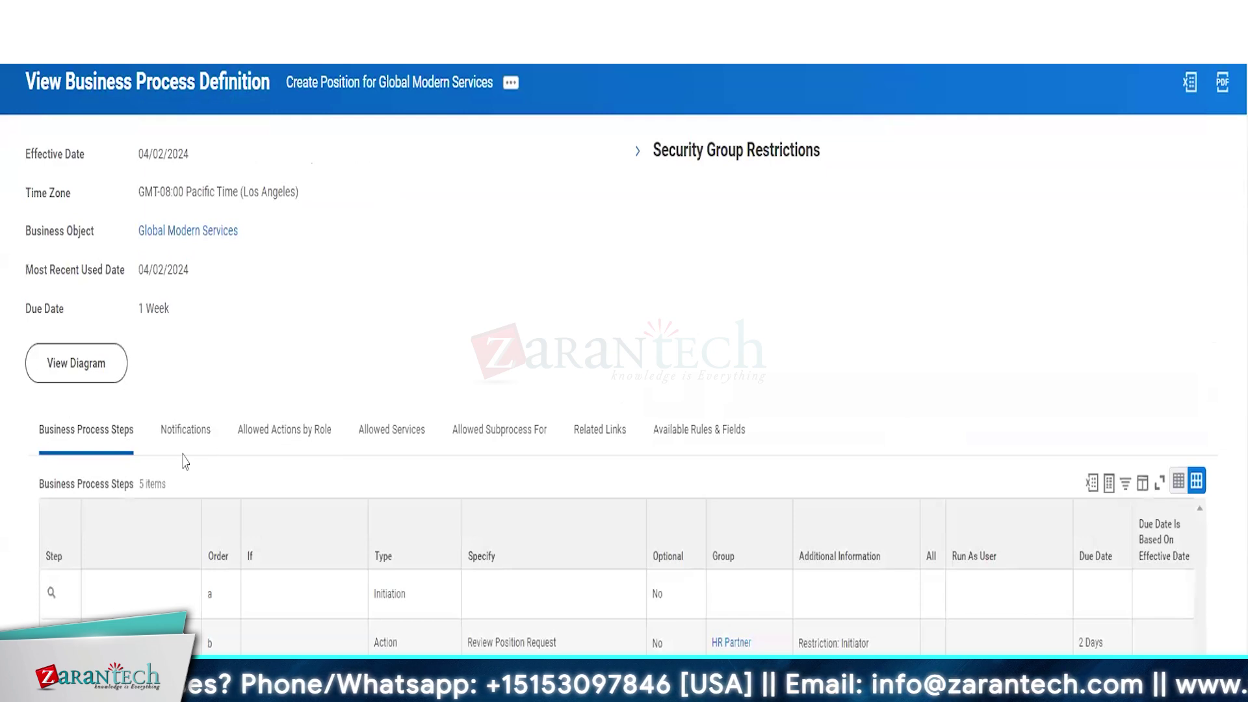
# Check the notifications configured on the Create Position business process definition, dismissing the custom notifications maintenance prompt
pyautogui.click(185, 429)
pyautogui.scroll(-7, 281, 544)
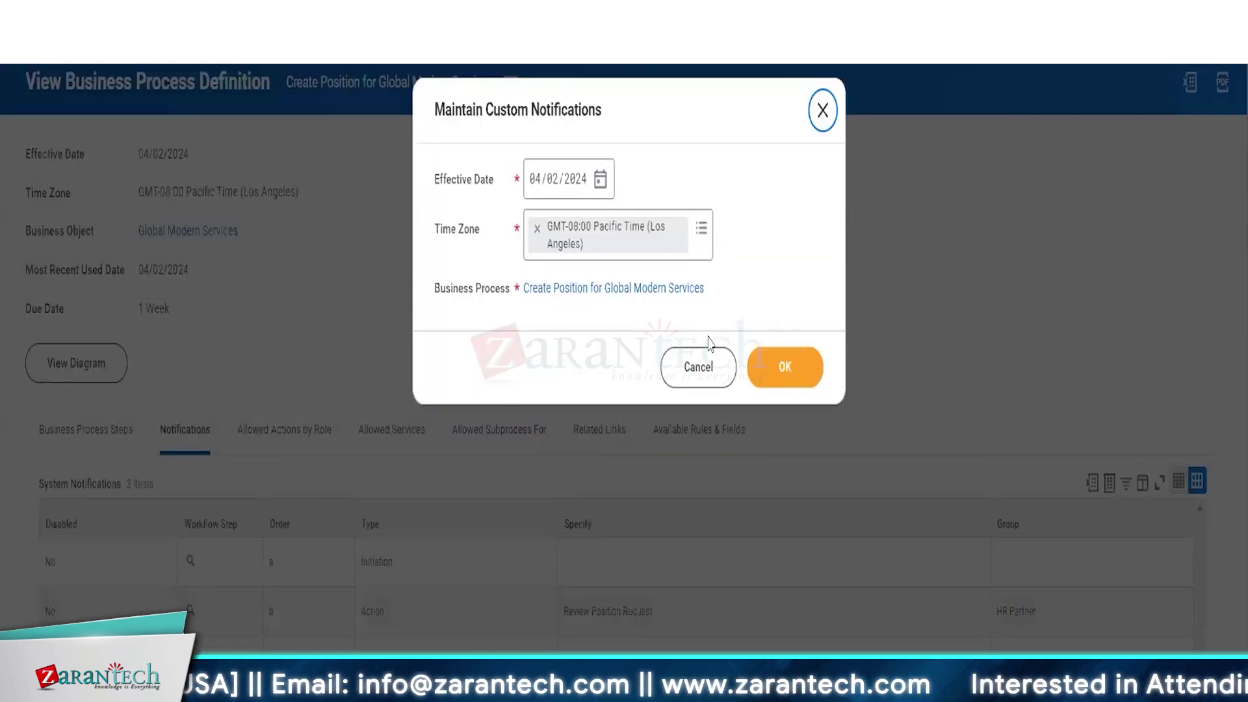
pyautogui.press('Escape')
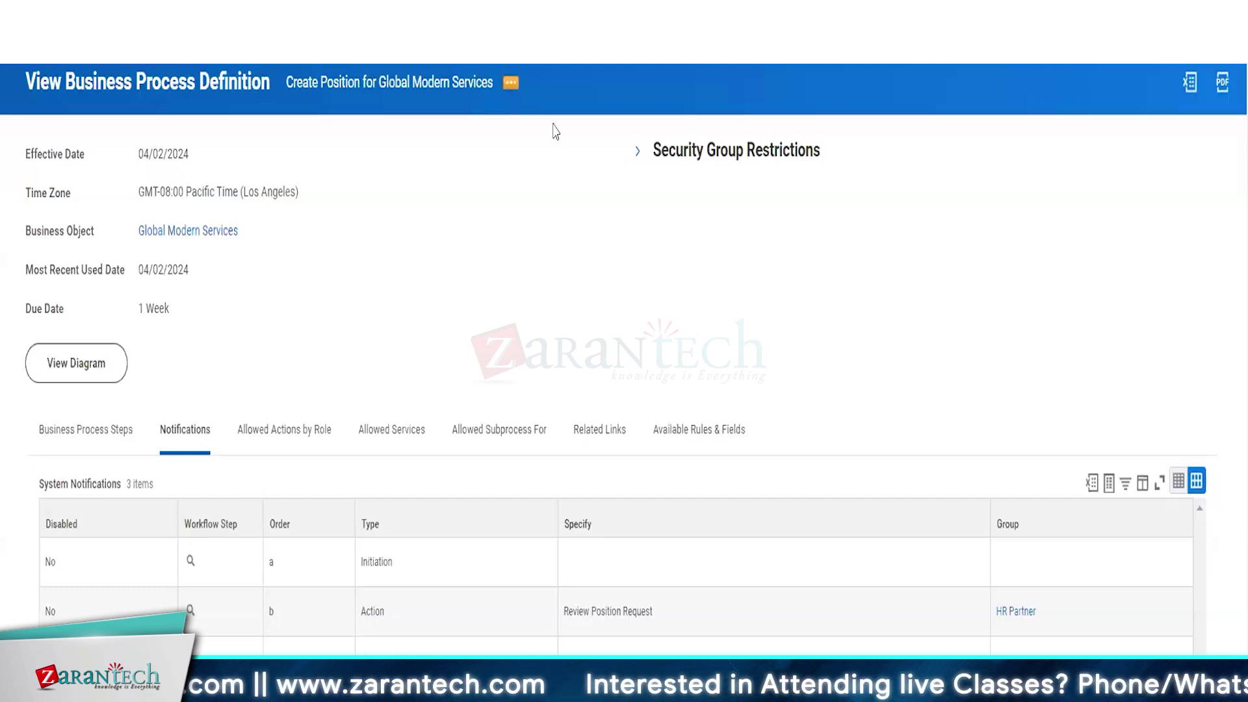
# Start a new workflow notification for Create Position for Global Modern Services, accepting the effective date 04/02/2024 and Pacific time zone
pyautogui.click(511, 83)
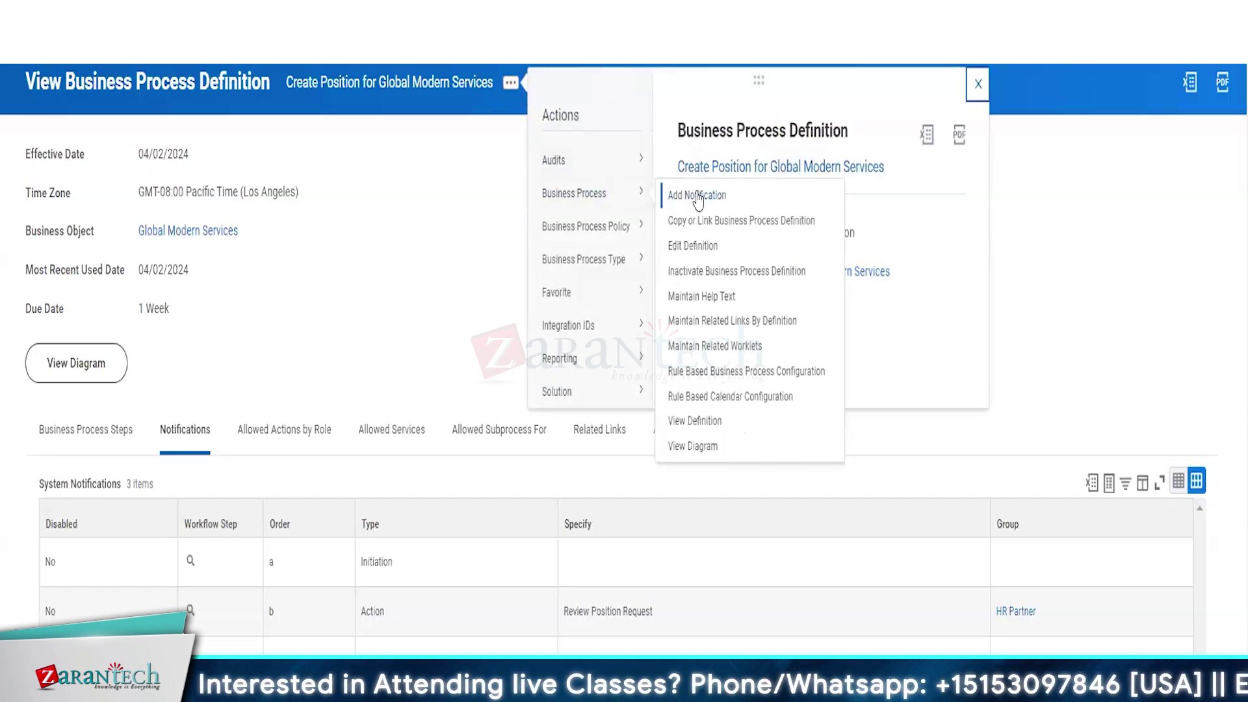
pyautogui.press('Escape')
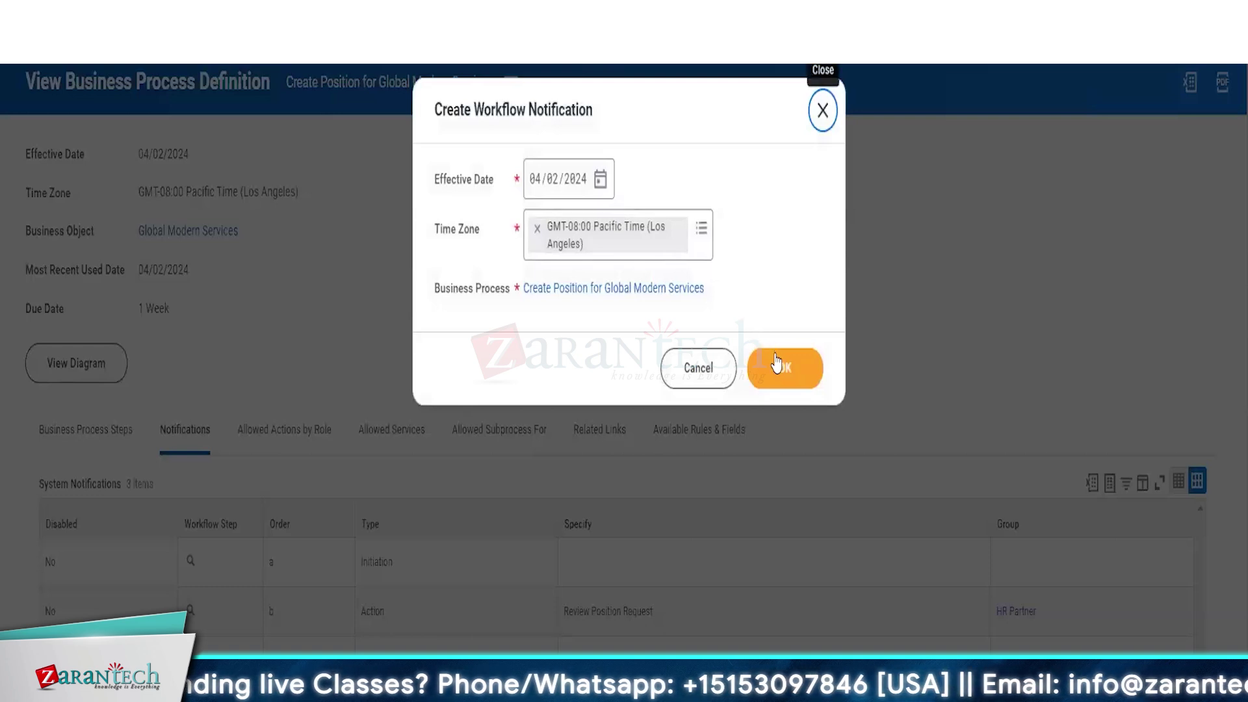
pyautogui.click(777, 364)
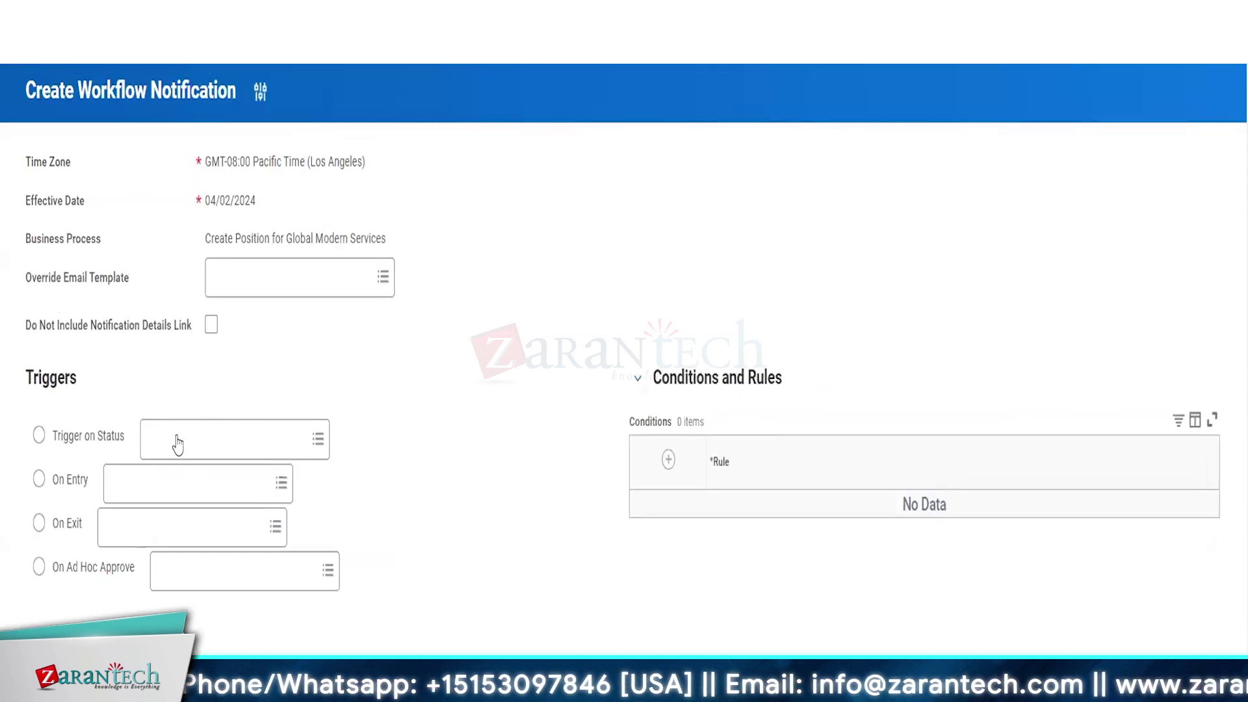
# Trigger the notification on the statuses Rescinded and Canceled
pyautogui.click(175, 437)
pyautogui.click(163, 405)
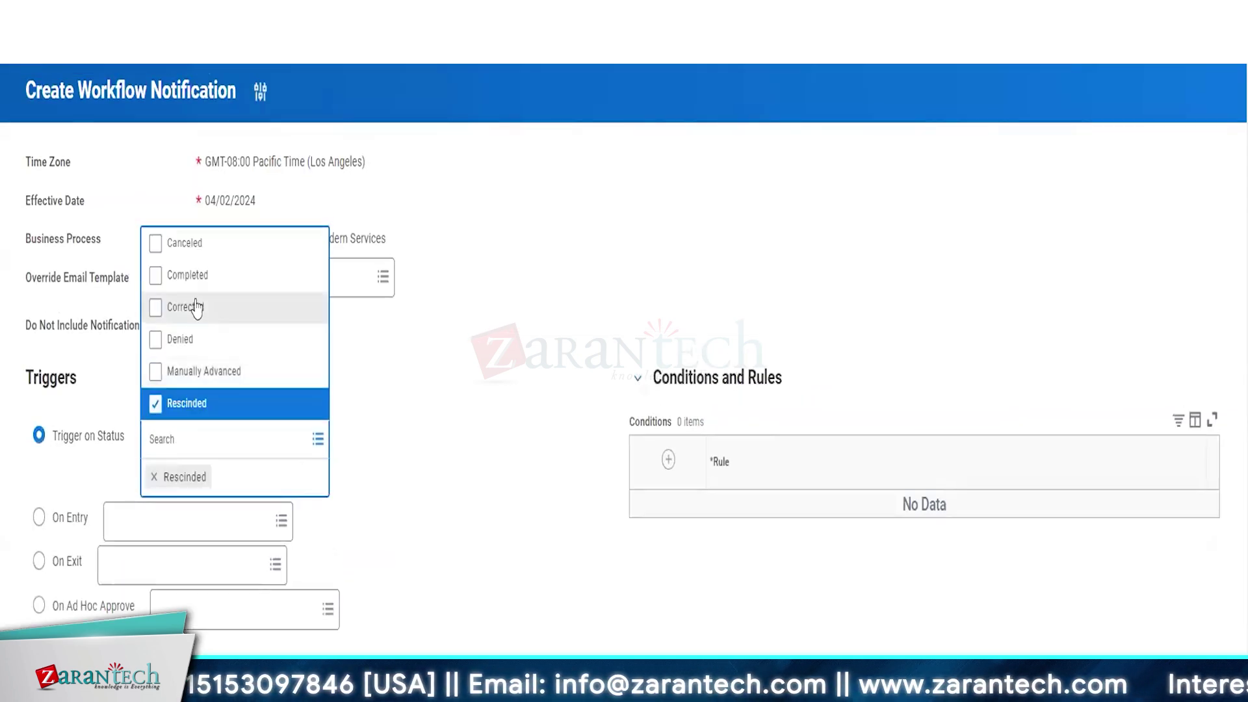
pyautogui.click(177, 248)
pyautogui.click(367, 424)
# Add the HR Partner security group to the notification's recipient groups
pyautogui.scroll(-6, 379, 438)
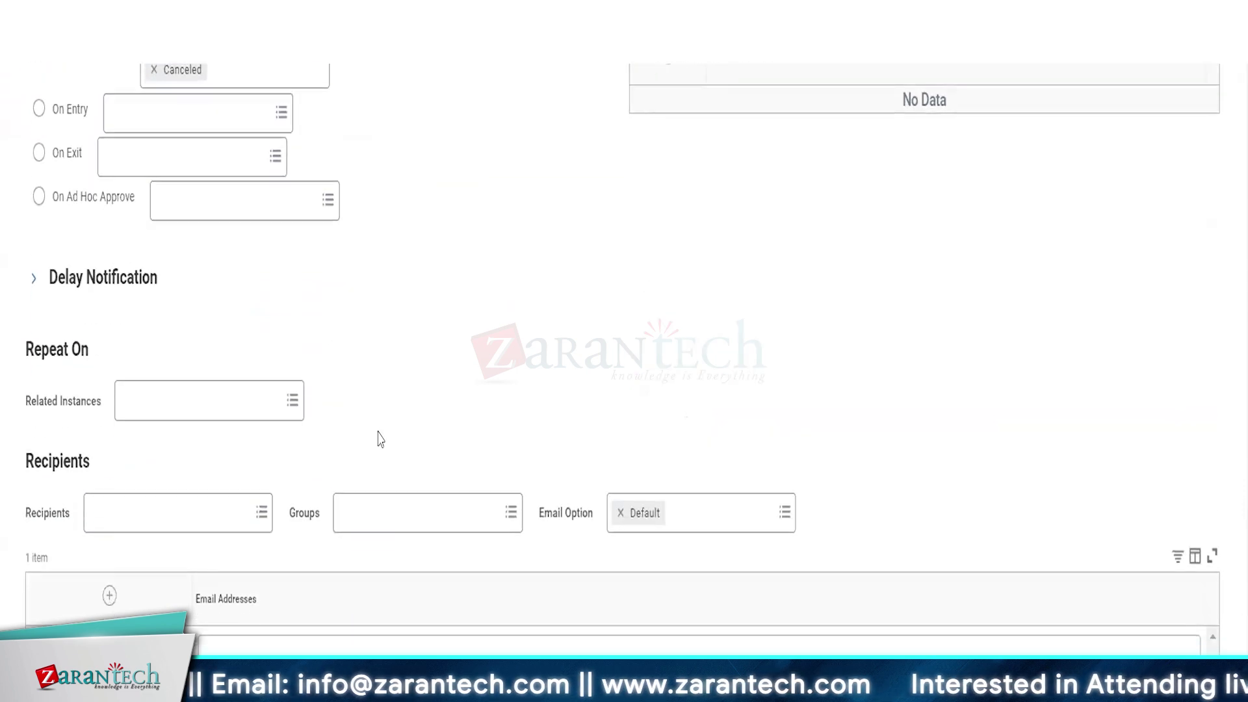
pyautogui.click(386, 481)
pyautogui.write('hr partner')
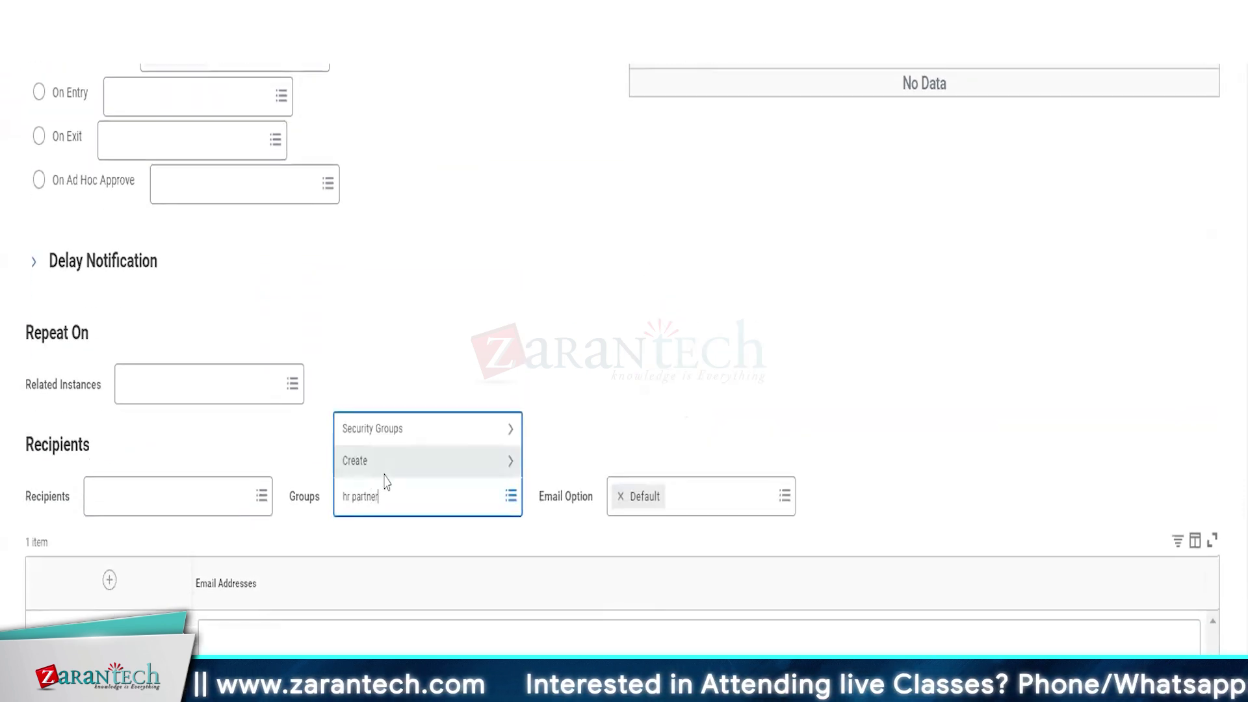
pyautogui.press('Return')
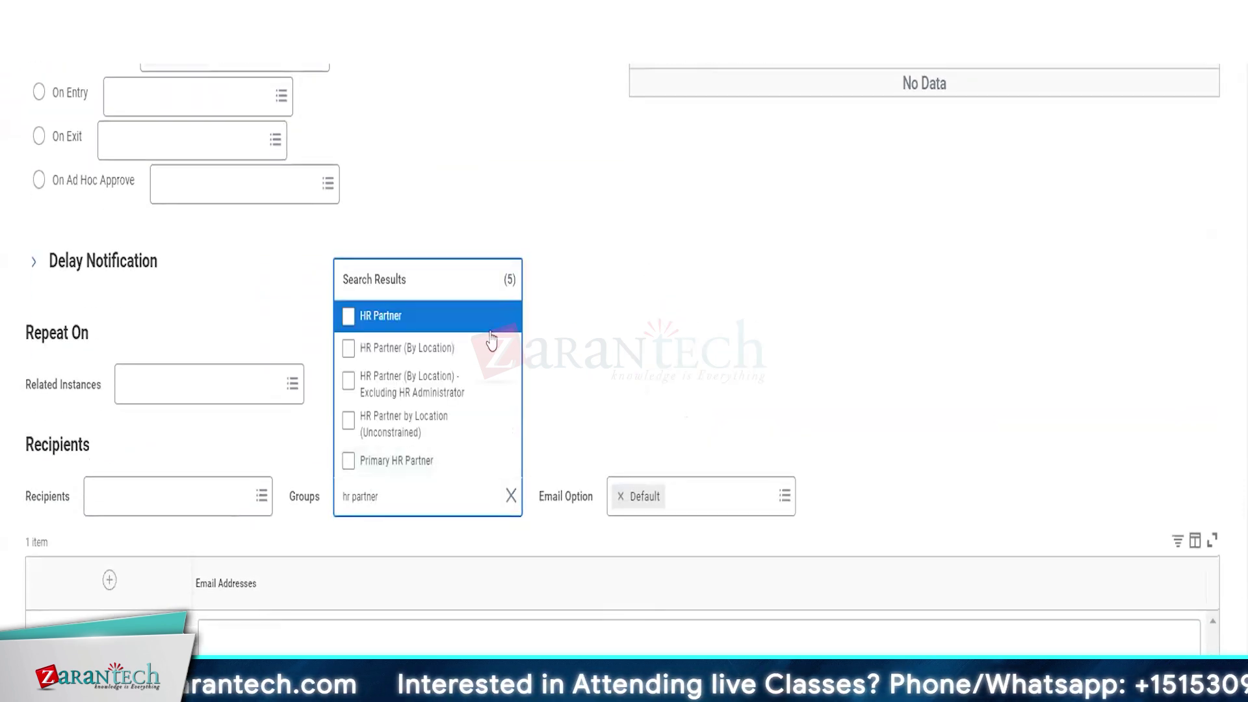
pyautogui.click(477, 318)
# Enter "Position Request Cancelled / Rescinded" as the text of the message subject
pyautogui.scroll(-3, 728, 376)
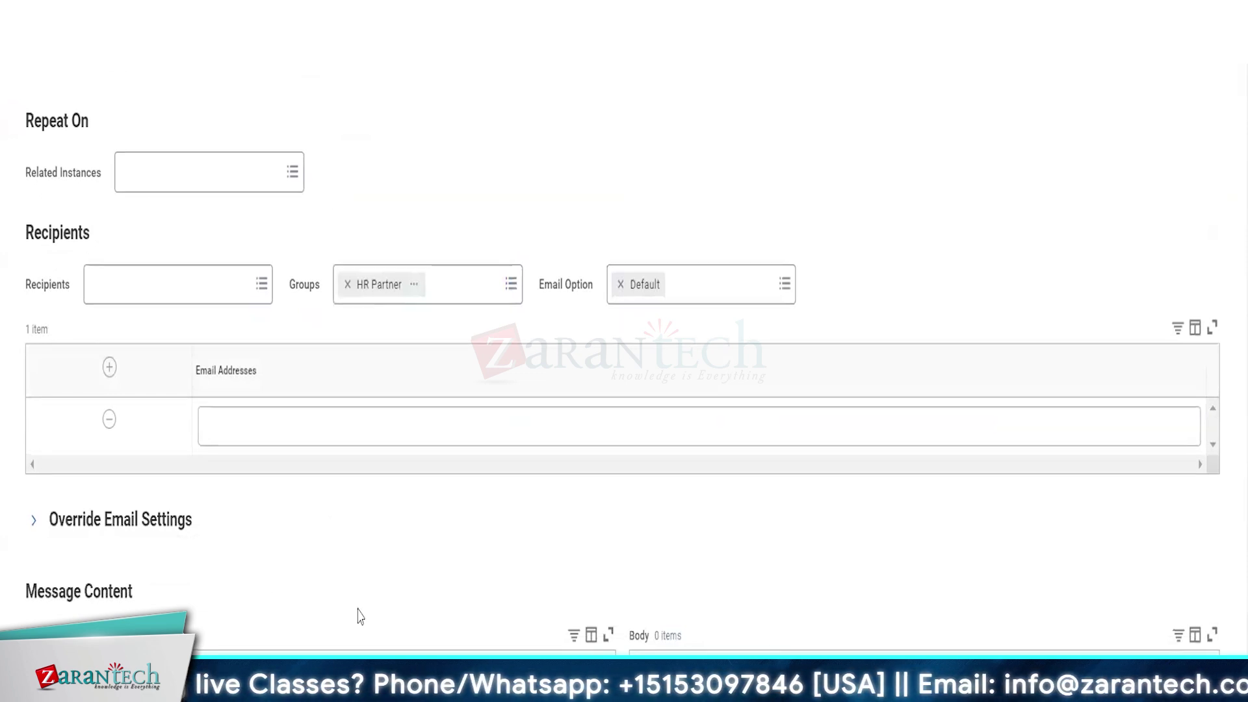
pyautogui.scroll(-2, 360, 615)
pyautogui.click(286, 615)
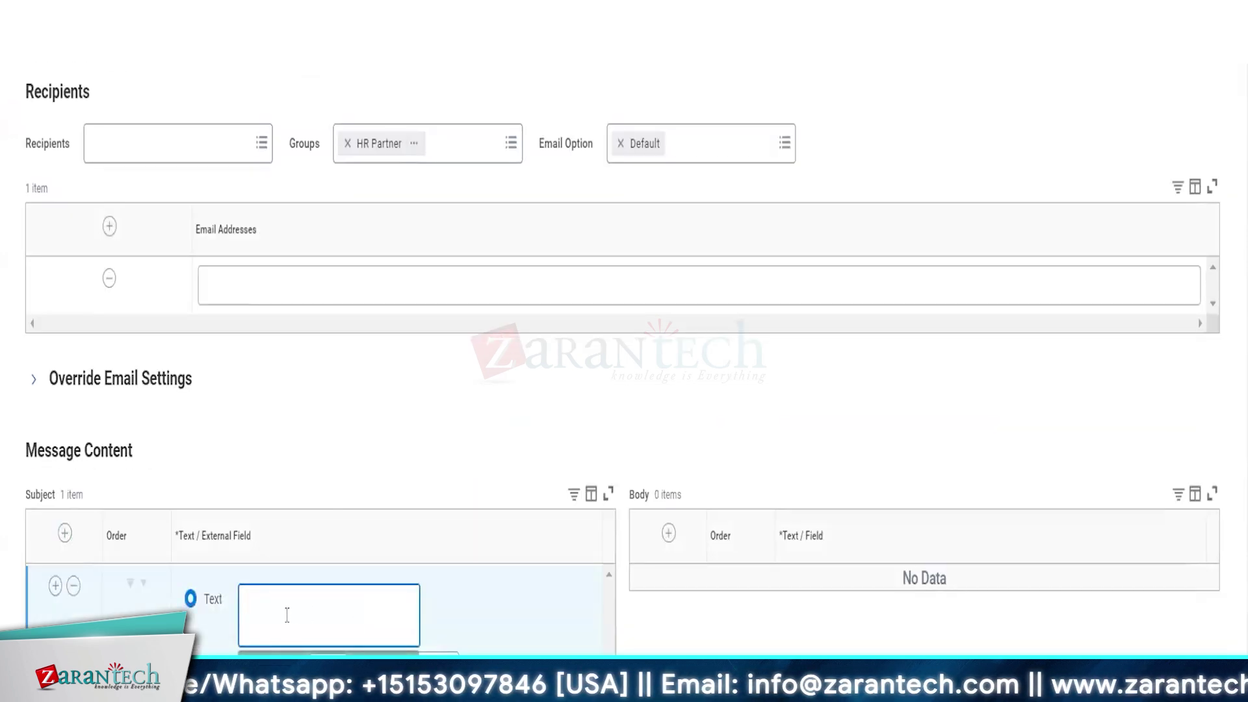
pyautogui.write('Posi')
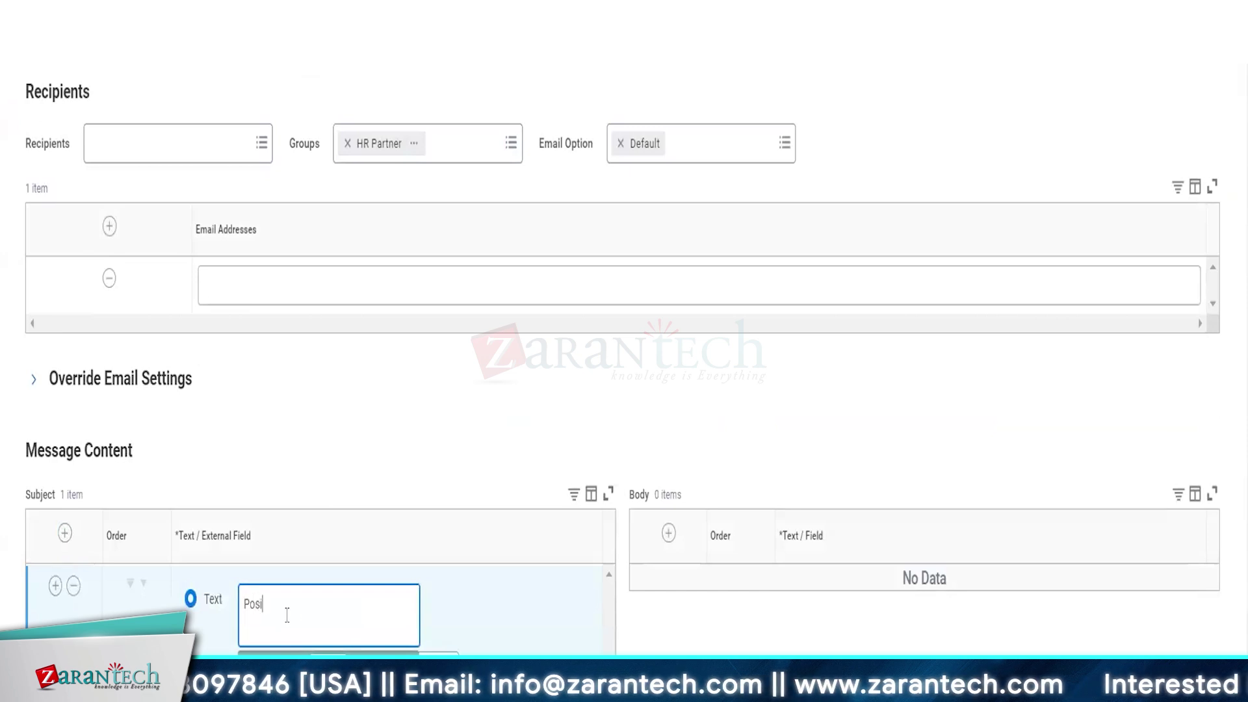
pyautogui.write('tion Request ')
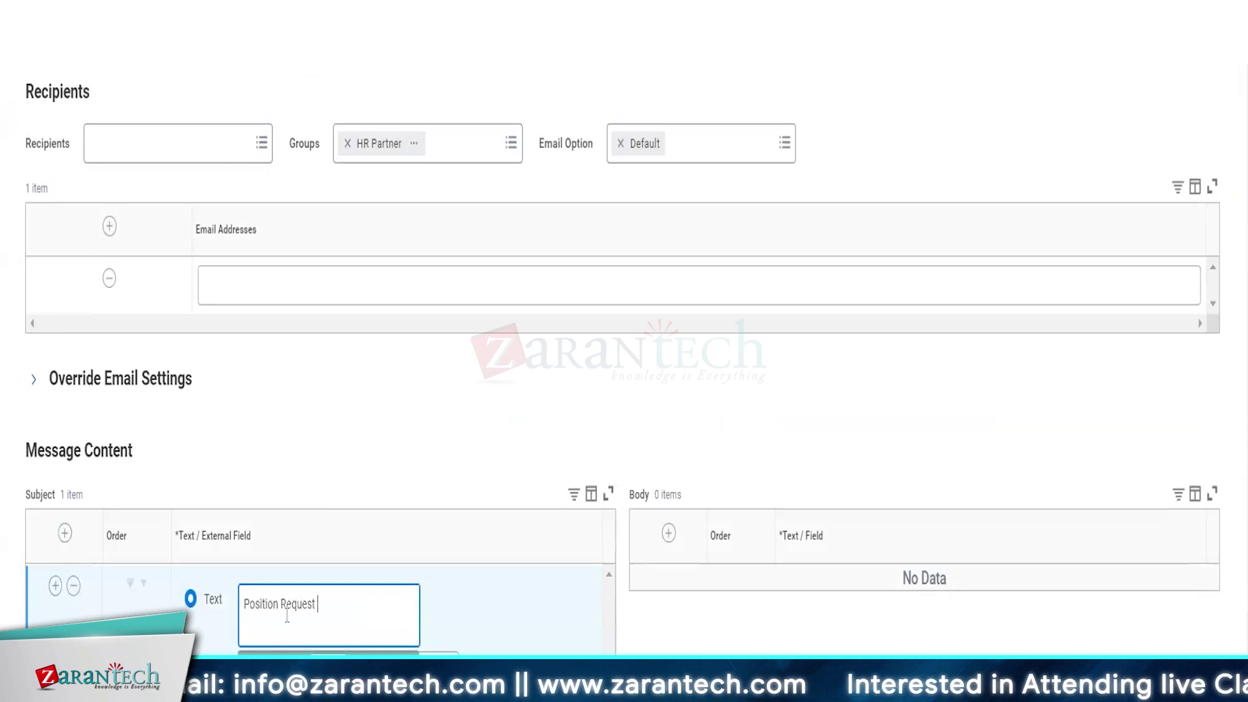
pyautogui.write('Cancelled /')
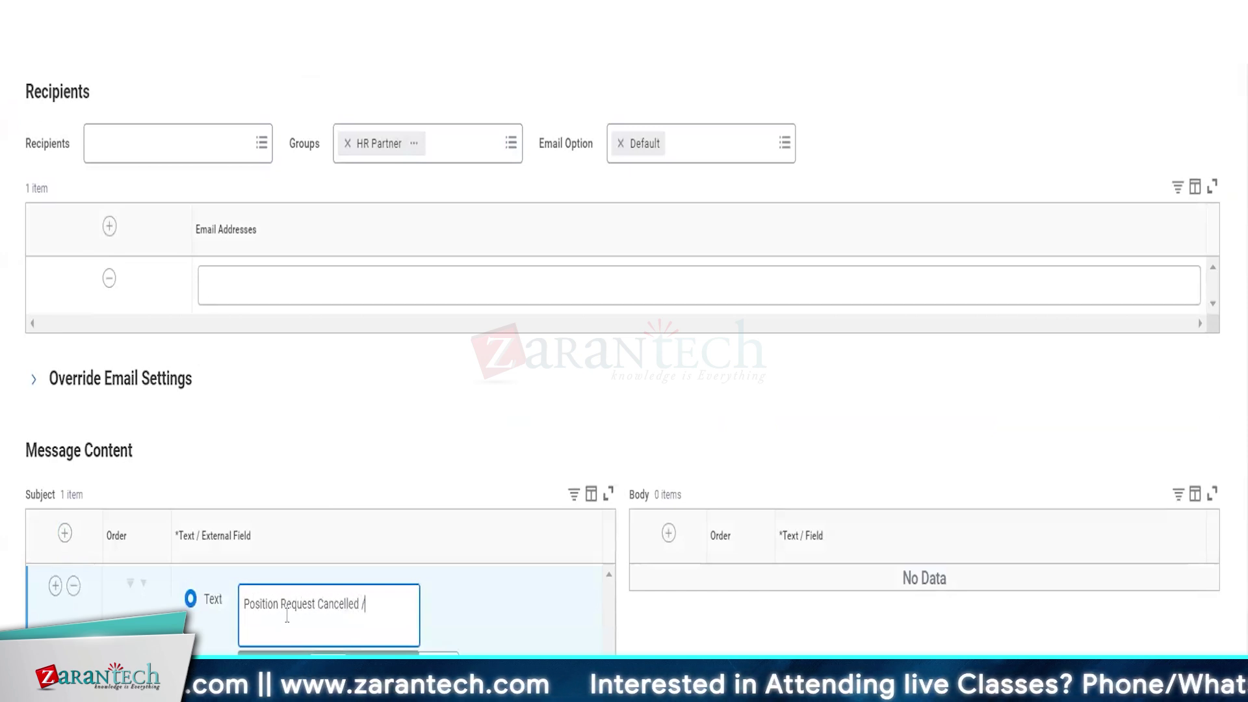
pyautogui.write(' Rescinded')
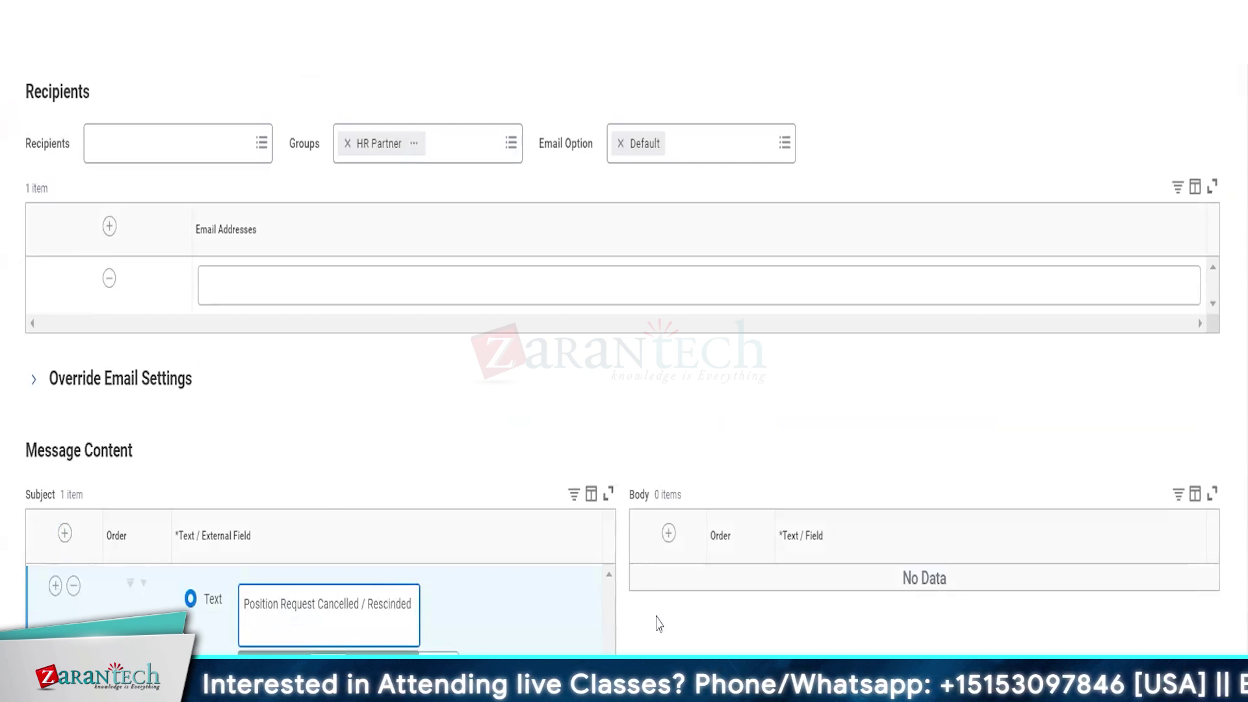
# Add nine rows to the message body and enter the greeting "Hi," as text in the first one
pyautogui.click(668, 533)
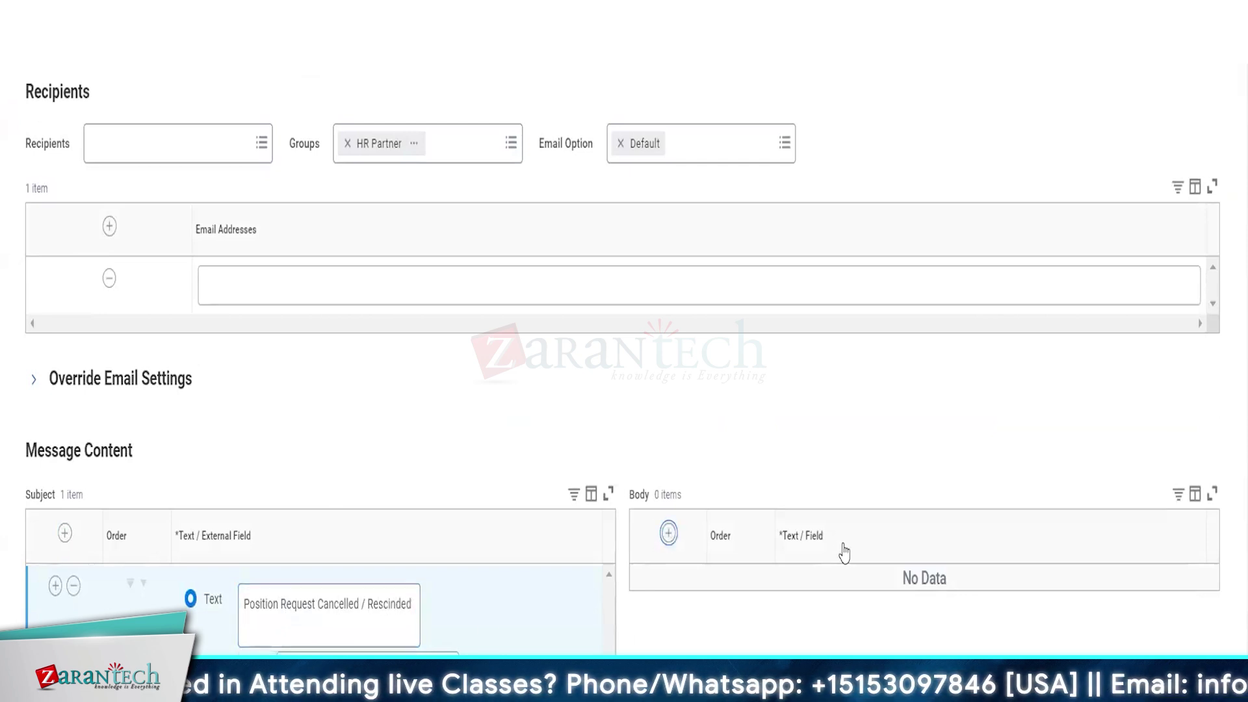
pyautogui.click(669, 536)
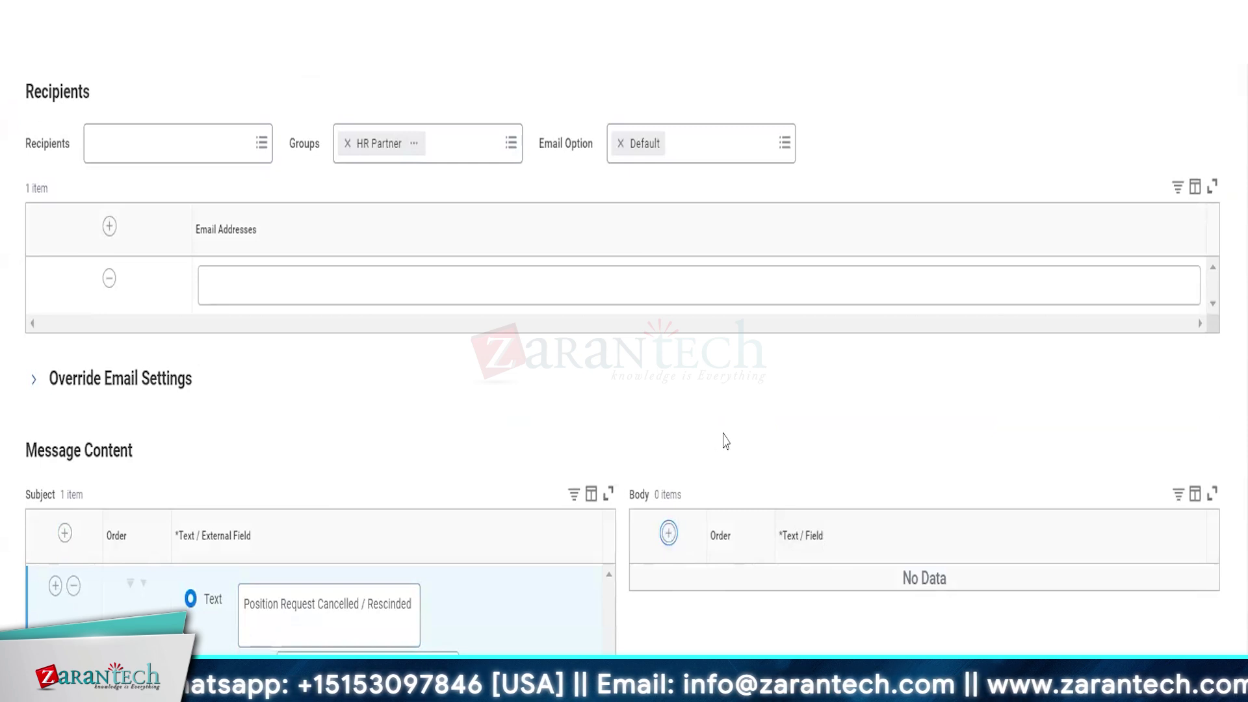
pyautogui.click(668, 534)
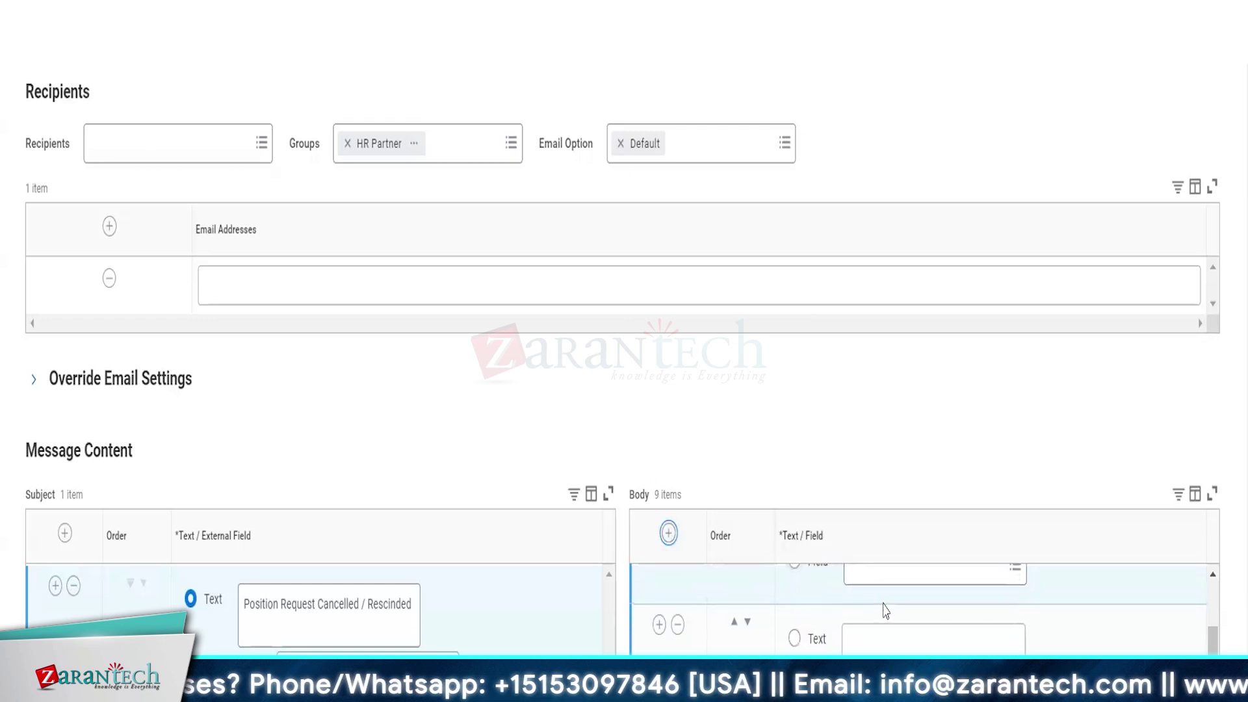
pyautogui.click(865, 617)
pyautogui.write('Hi,')
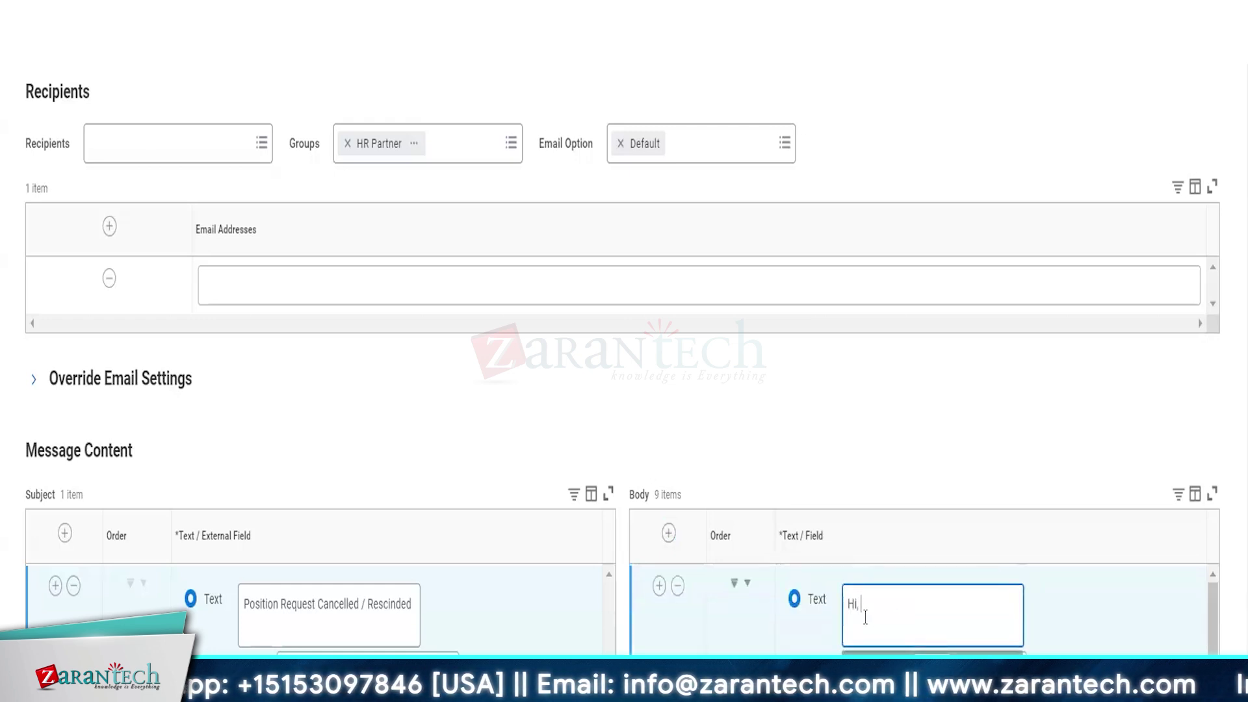
# Set the second row of the message body to the Line Break field
pyautogui.scroll(-5, 770, 372)
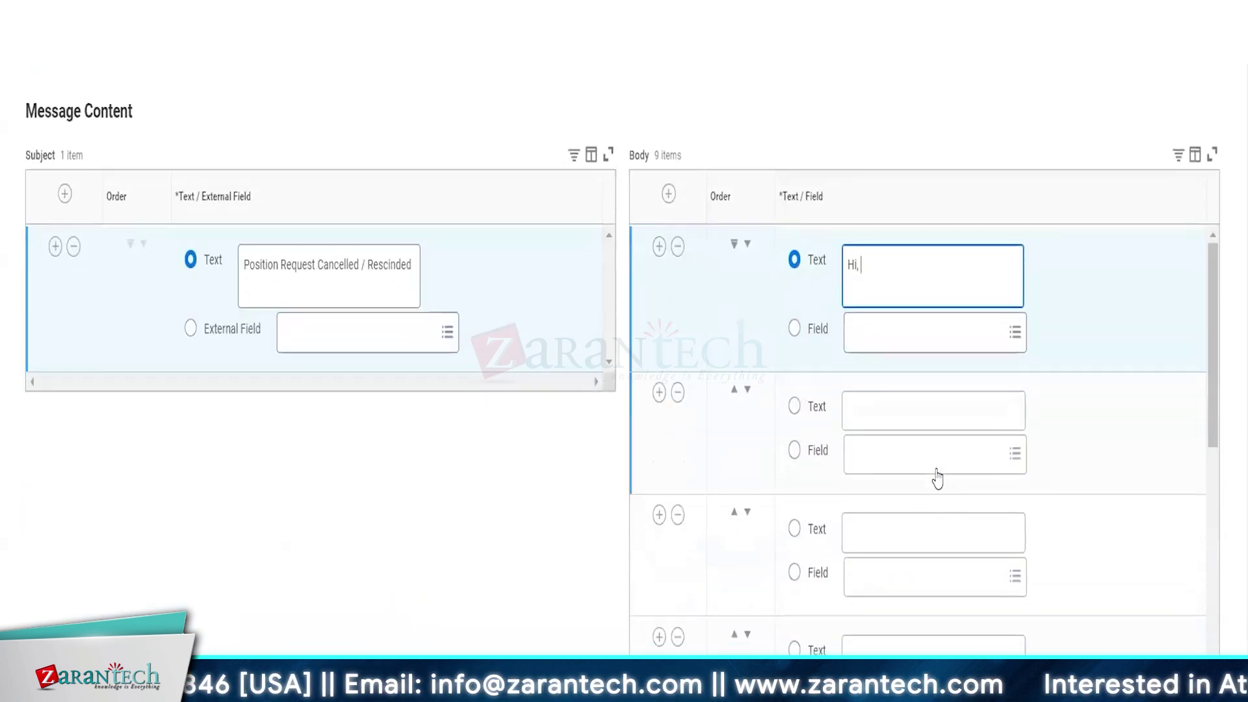
pyautogui.click(890, 468)
pyautogui.write('line brea')
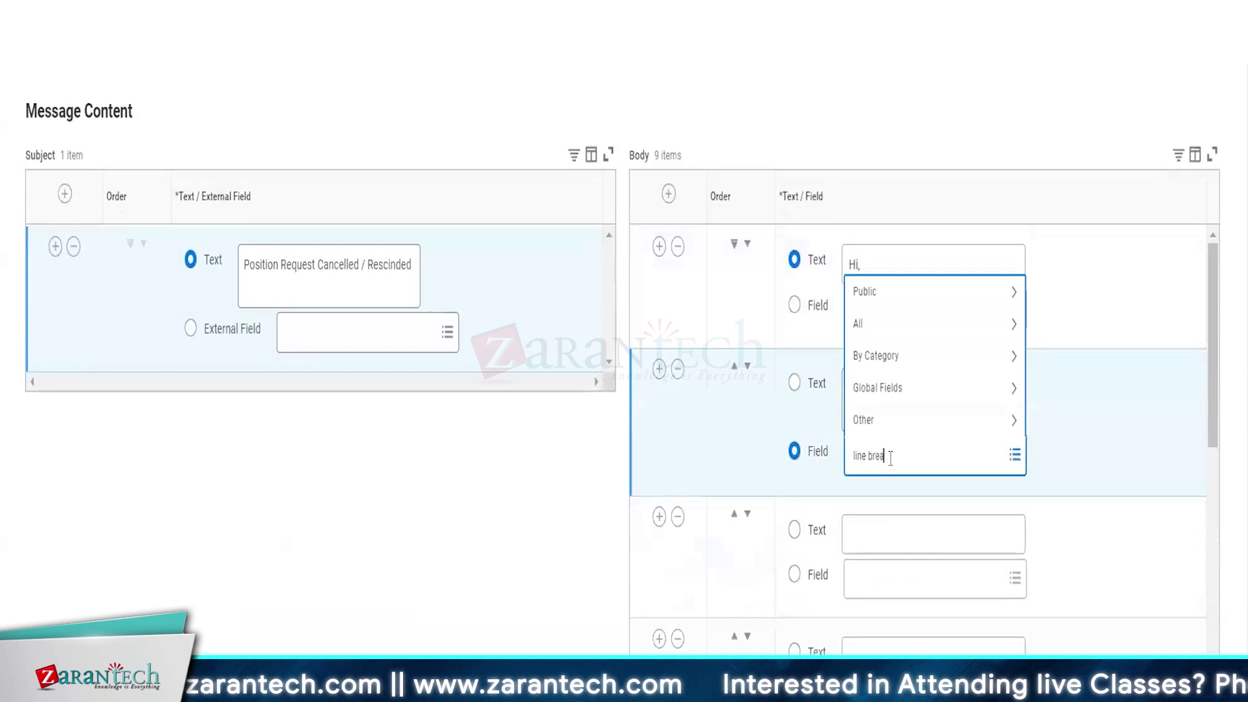
pyautogui.write('k')
pyautogui.press('Return')
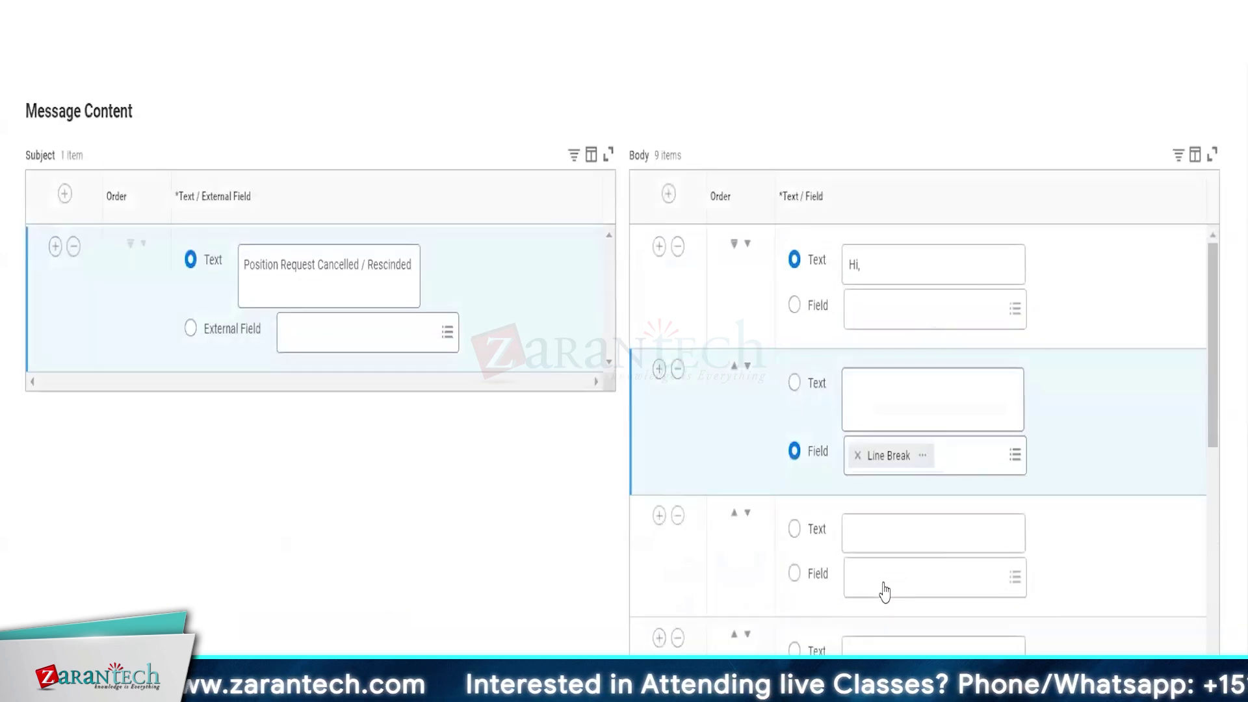
# Use a Line Break field in the third message body row as well
pyautogui.click(884, 588)
pyautogui.write('lin ebr')
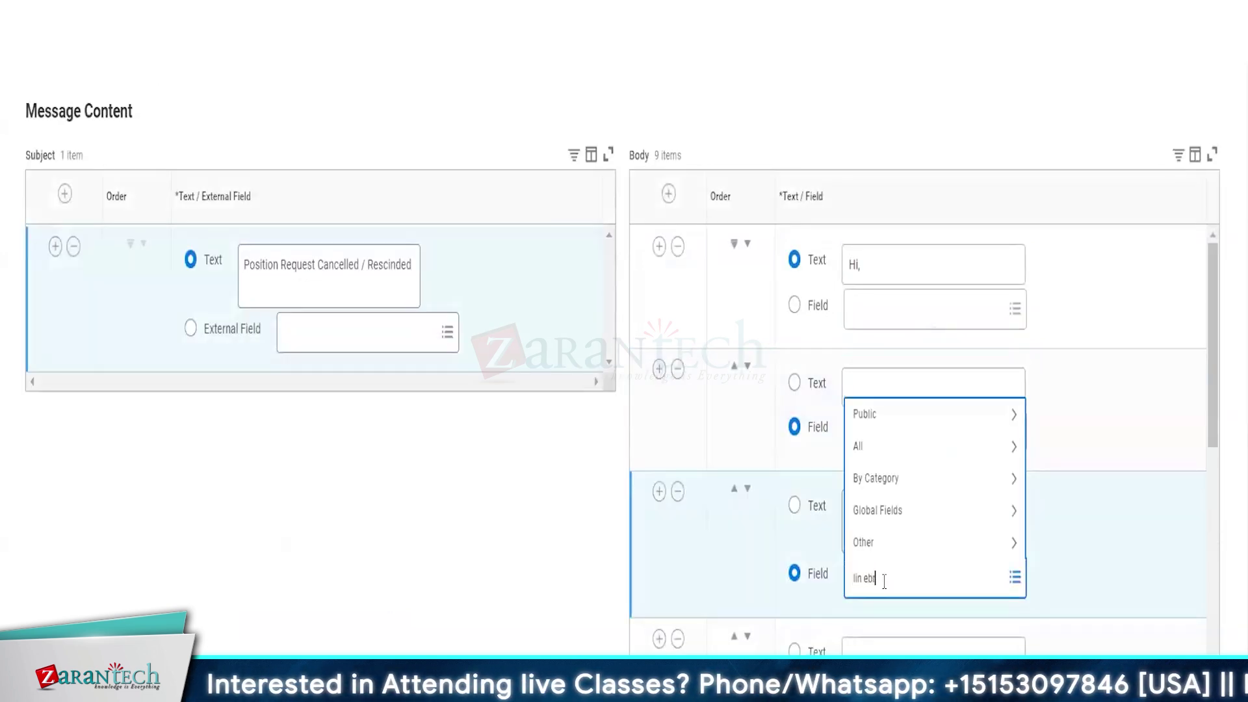
pyautogui.press('BackSpace')
pyautogui.press('BackSpace')
pyautogui.press('BackSpace')
pyautogui.press('BackSpace')
pyautogui.write('e break')
pyautogui.press('Return')
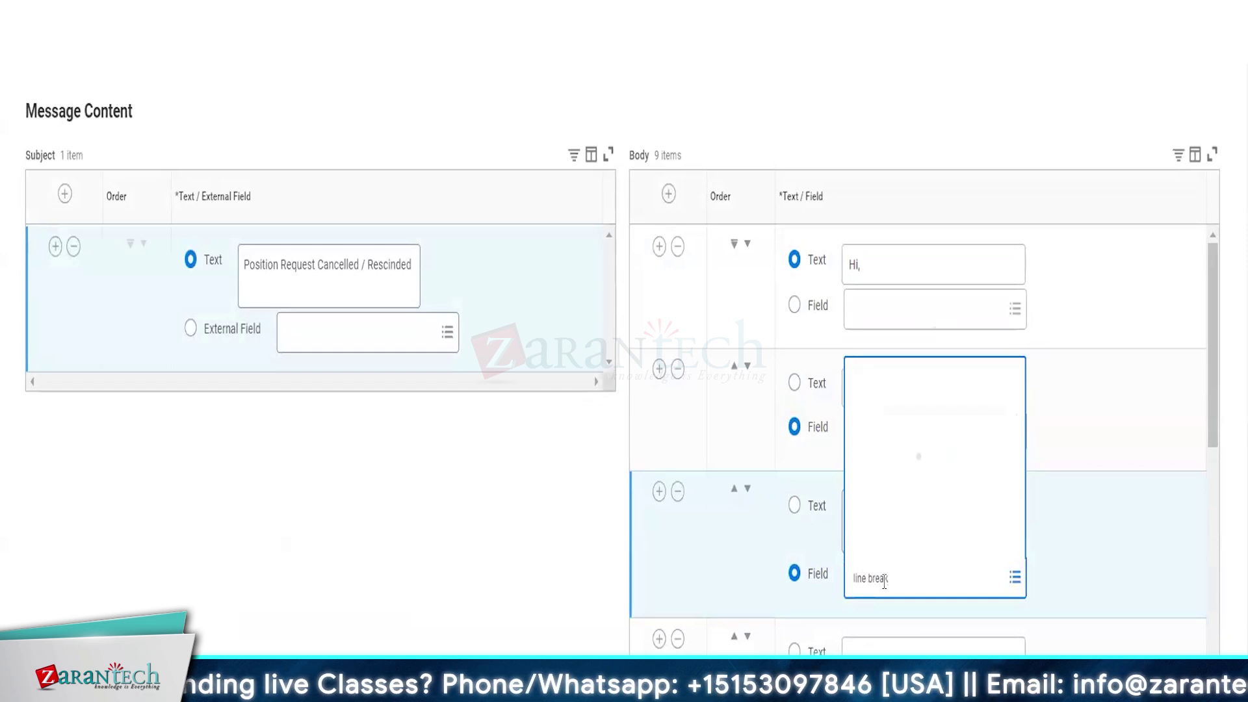
# Enter "The position is now cancelled/rescinded in Workday." as text in the fourth message body row
pyautogui.scroll(-1, 825, 640)
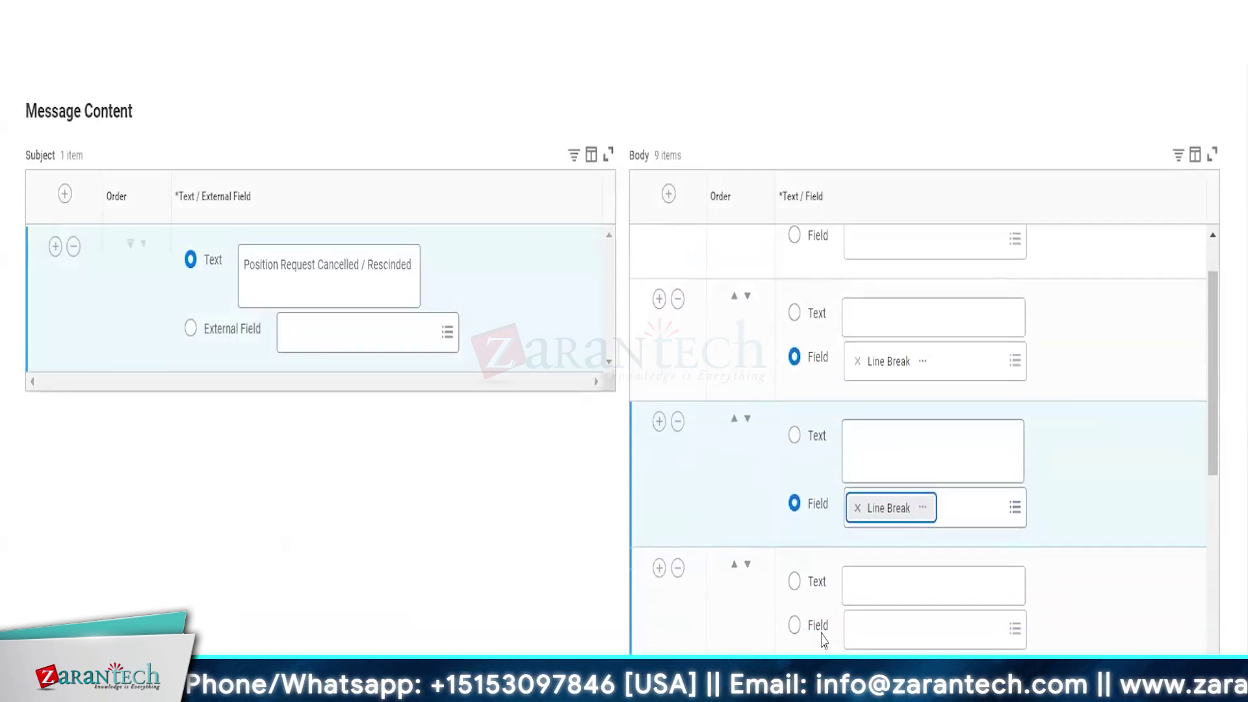
pyautogui.click(899, 585)
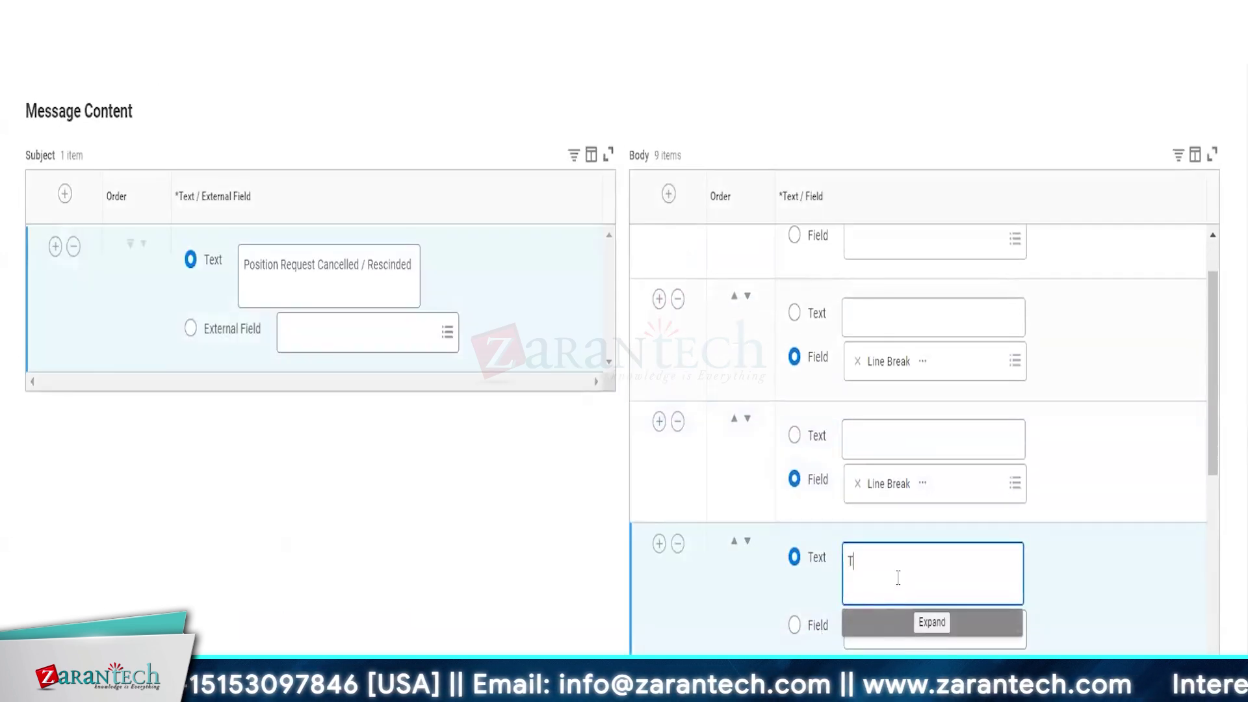
pyautogui.write('he')
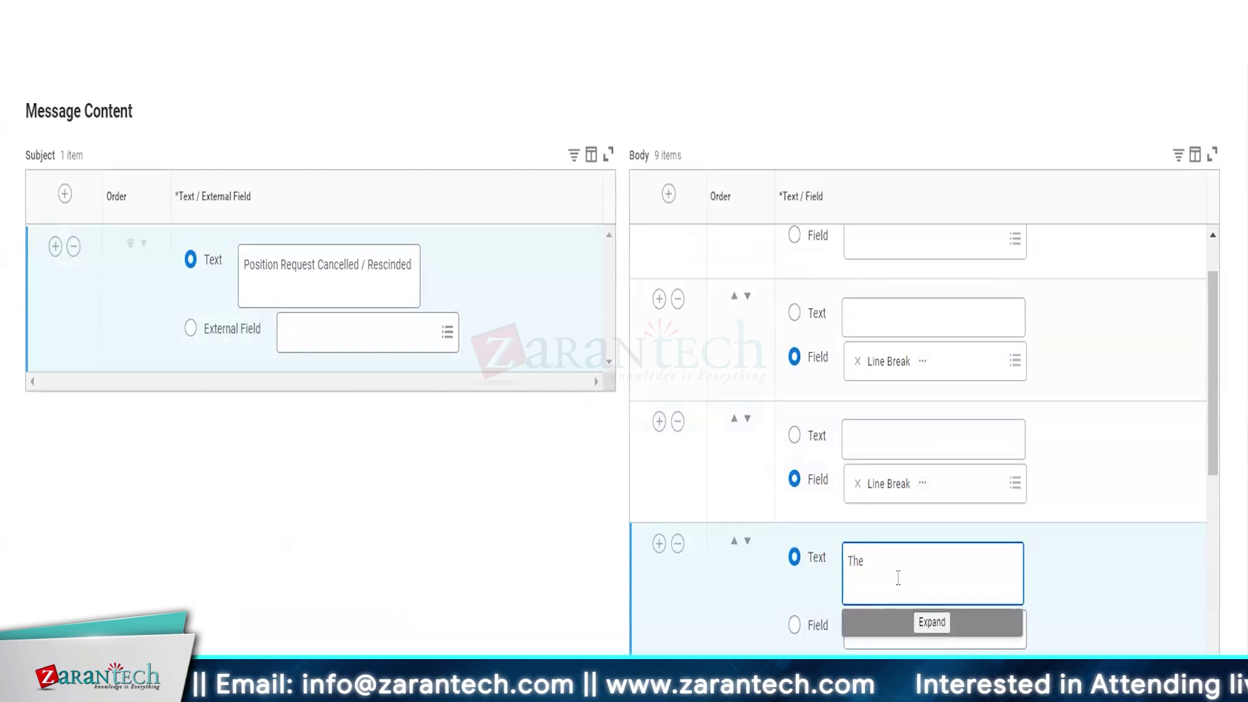
pyautogui.write(' position is now')
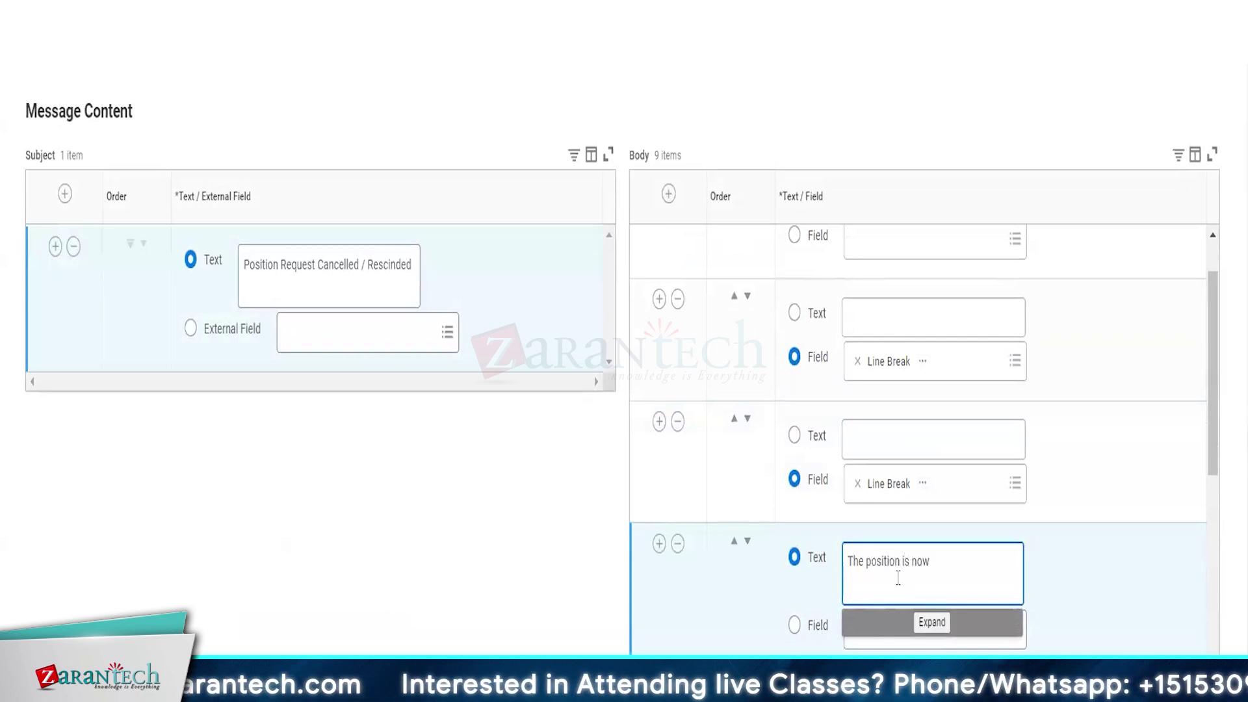
pyautogui.press('BackSpace')
pyautogui.press('BackSpace')
pyautogui.press('BackSpace')
pyautogui.press('BackSpace')
pyautogui.press('BackSpace')
pyautogui.press('BackSpace')
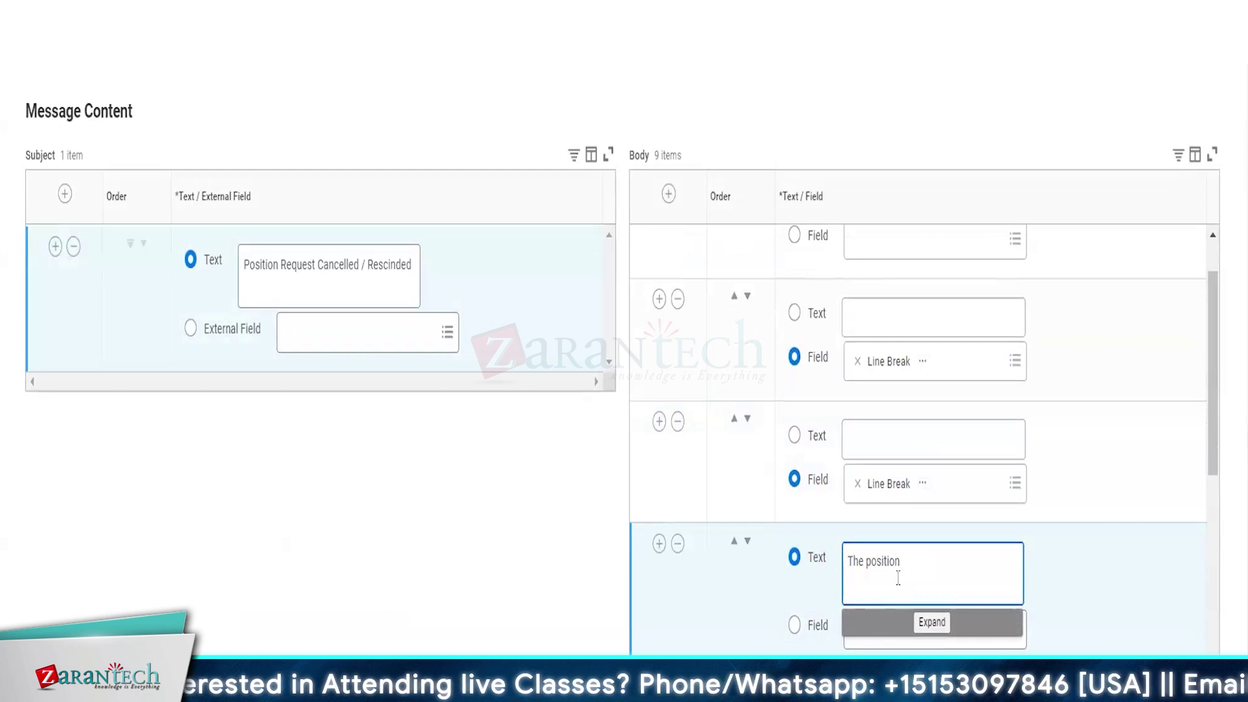
pyautogui.write('is now can')
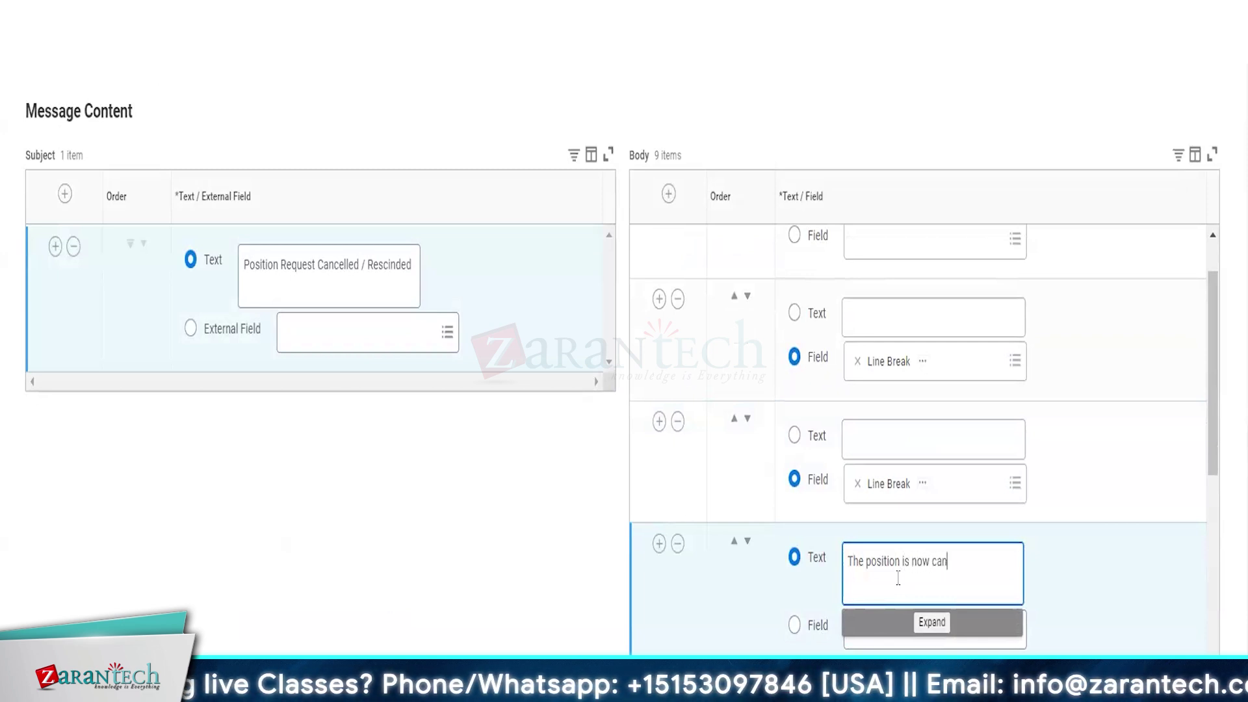
pyautogui.write('celled/')
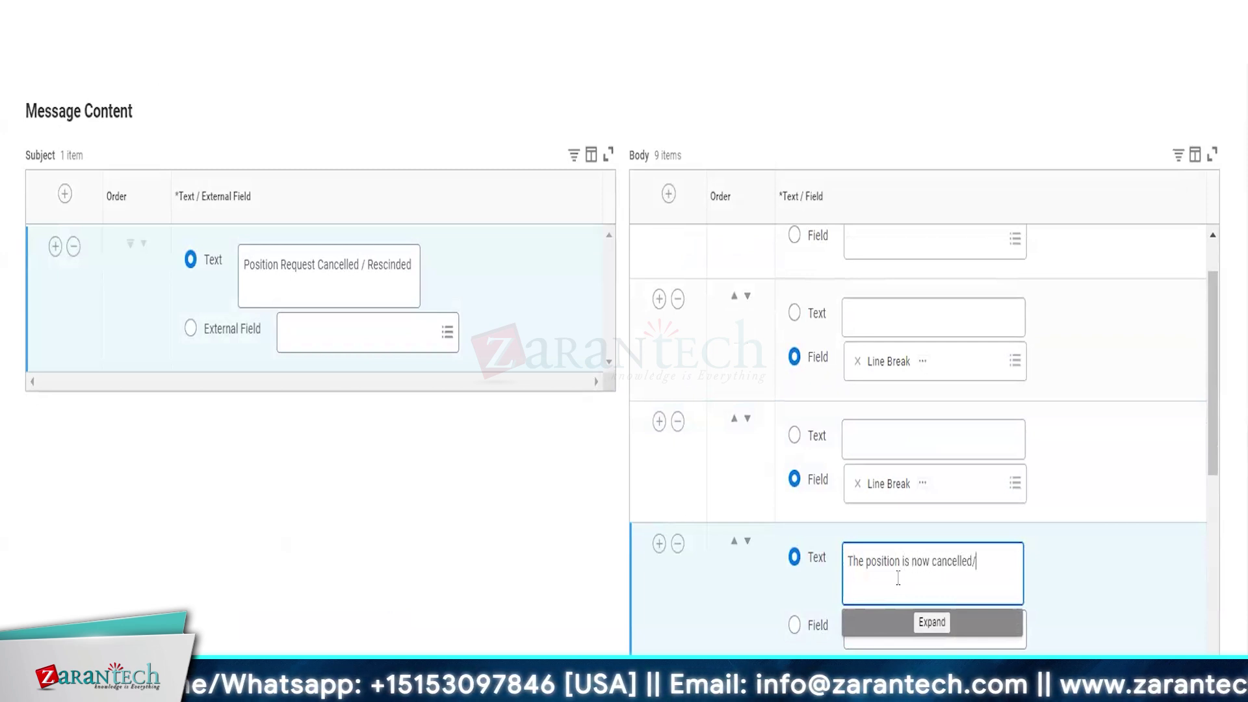
pyautogui.write('rescinded in')
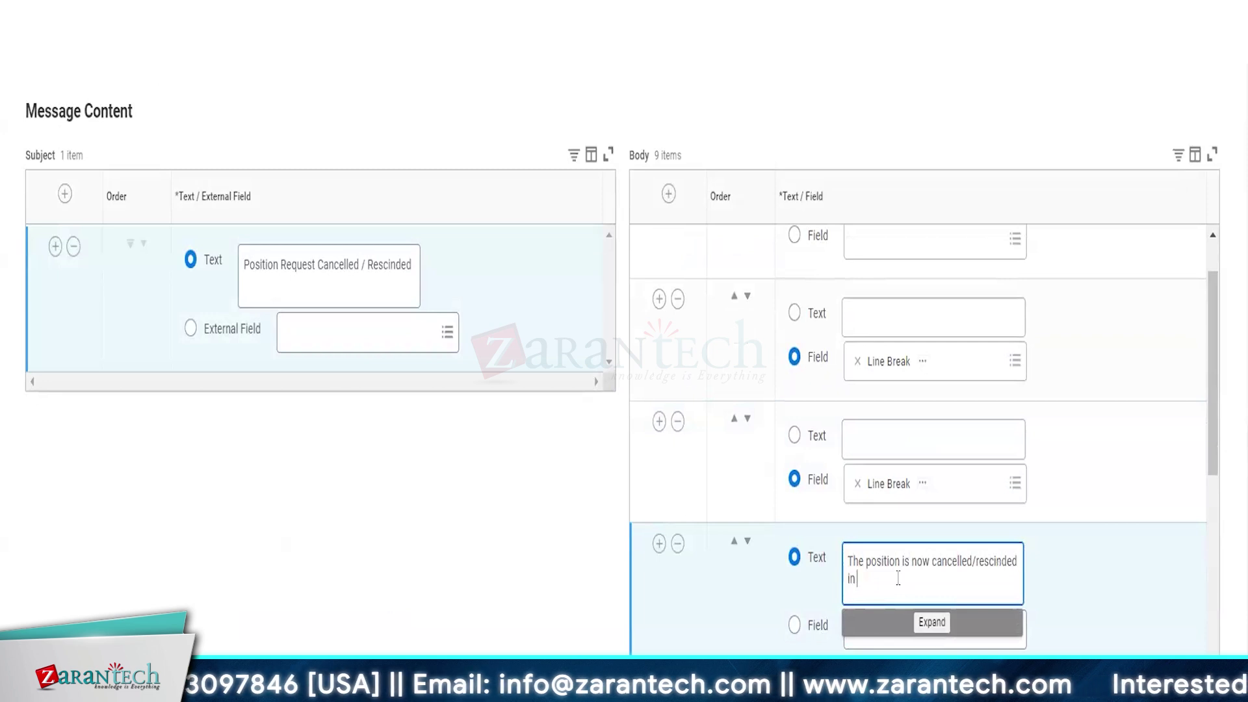
pyautogui.write(' Workday. Ple')
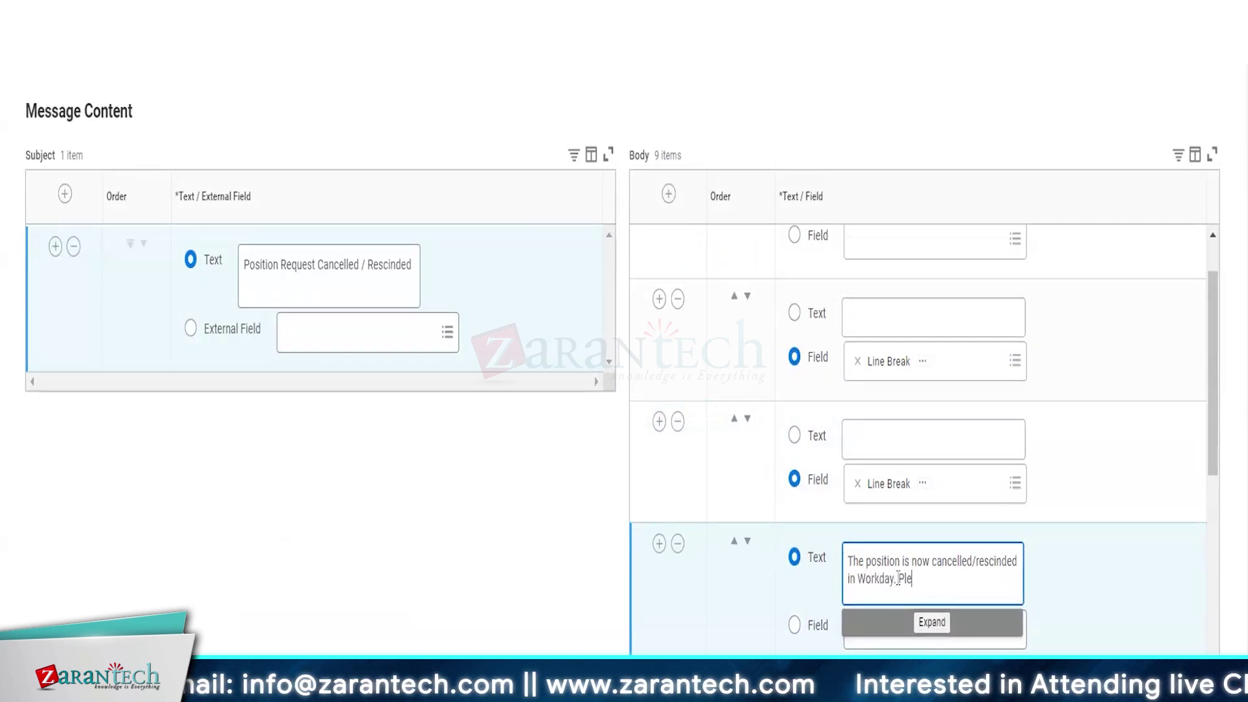
# Expand the fourth row's text and continue it with "Please schedule calibration meeting with the recruitment team for next steps."
pyautogui.click(931, 624)
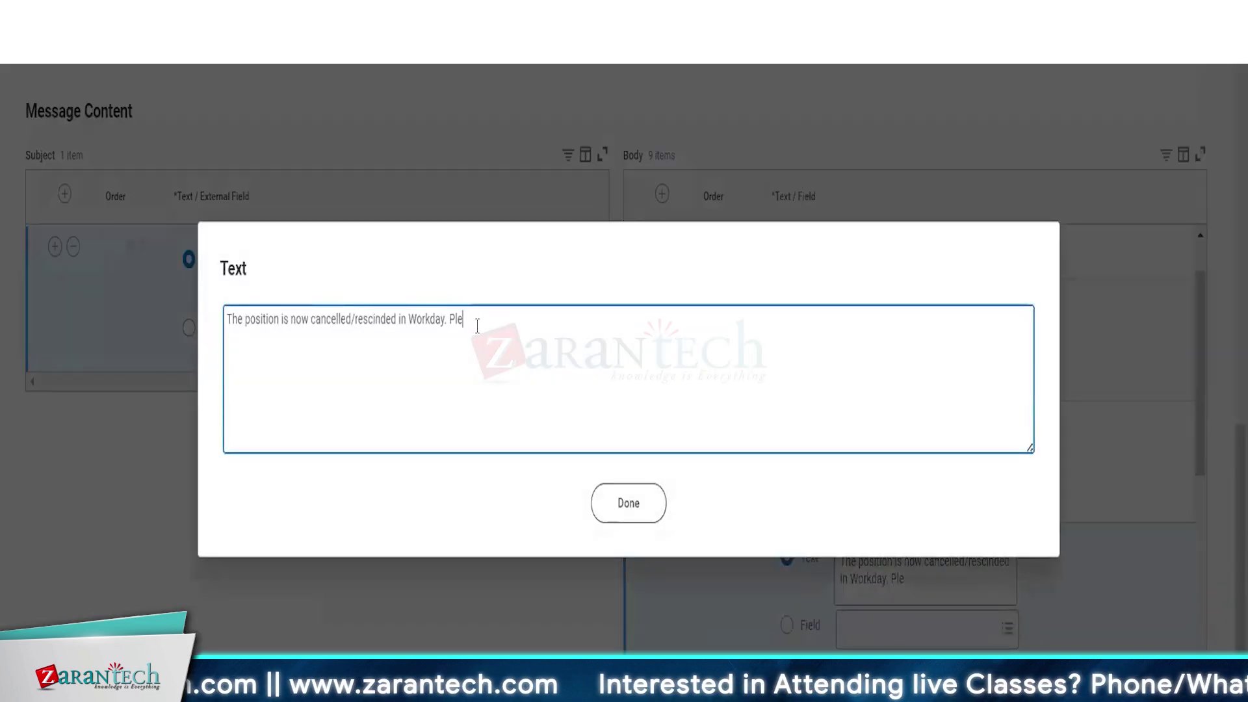
pyautogui.write('ase schedu')
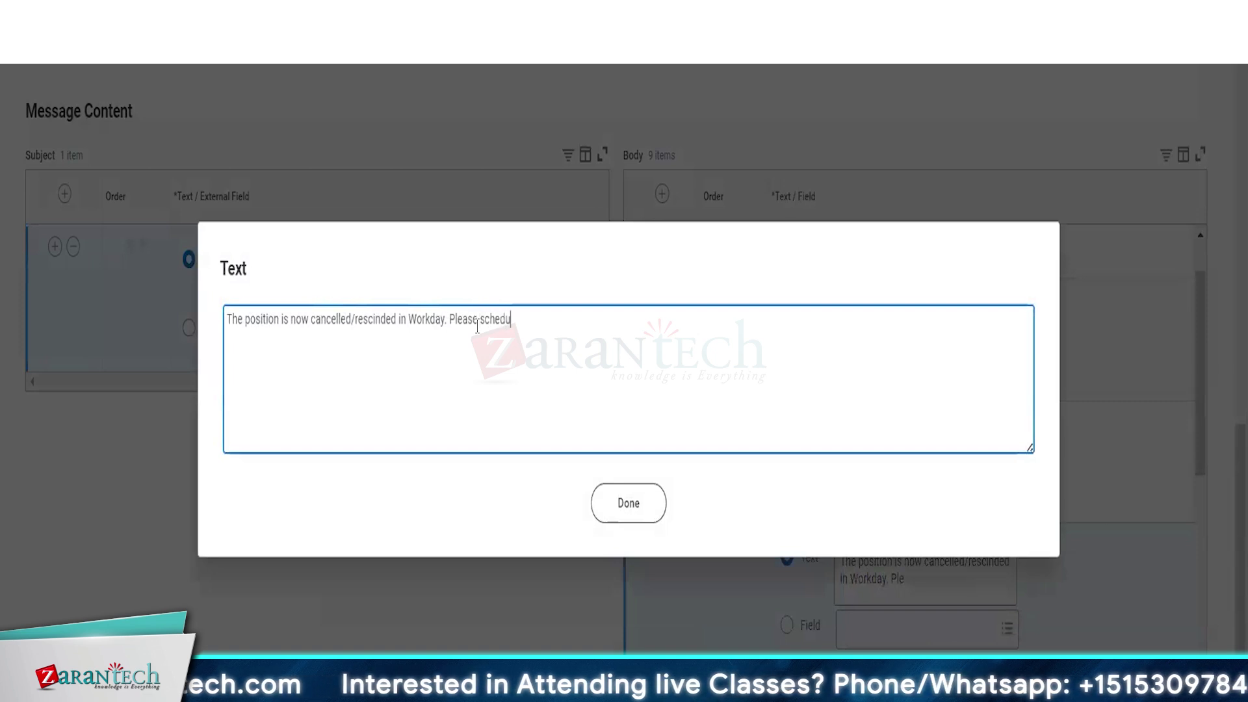
pyautogui.write('le me')
pyautogui.press('BackSpace')
pyautogui.press('BackSpace')
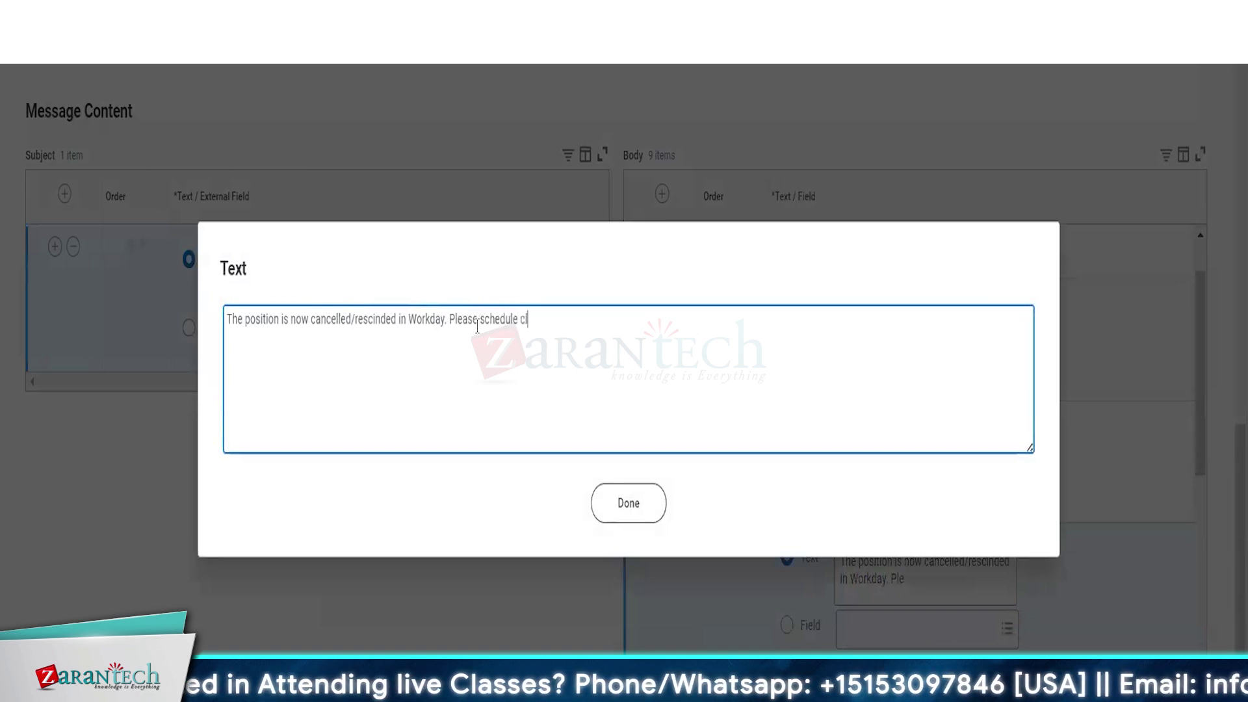
pyautogui.write('calibration ')
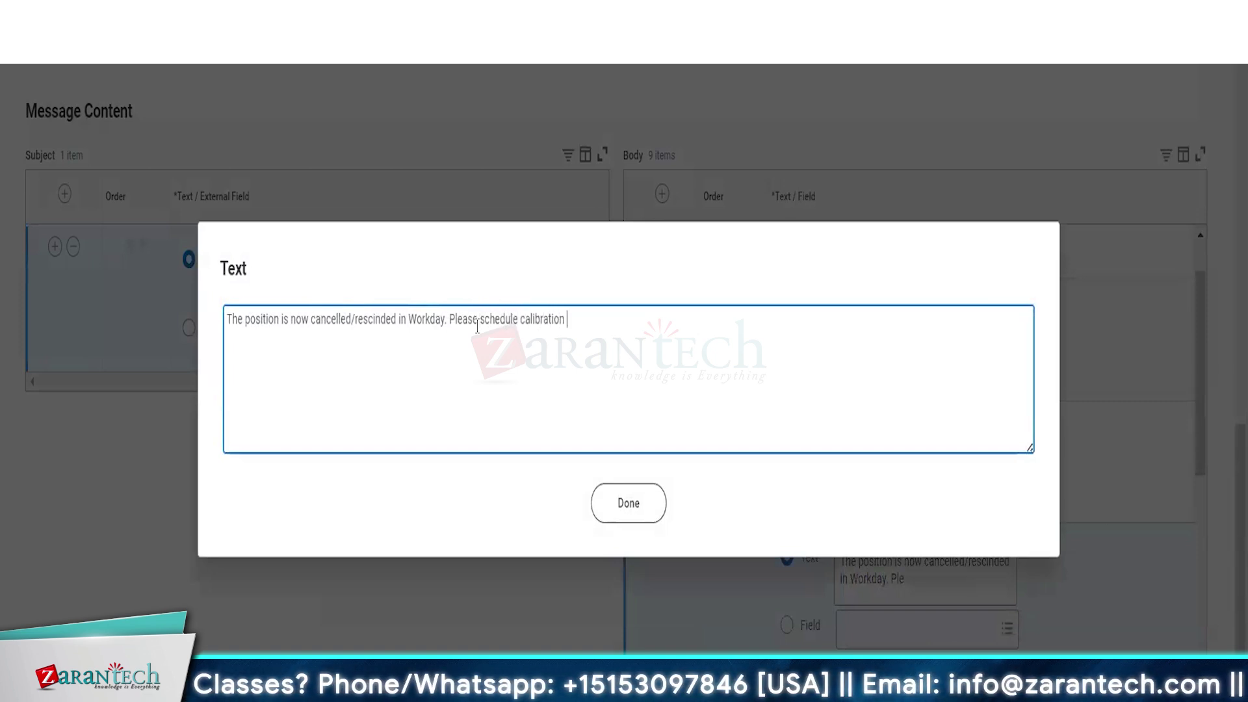
pyautogui.write('meeting with the rec')
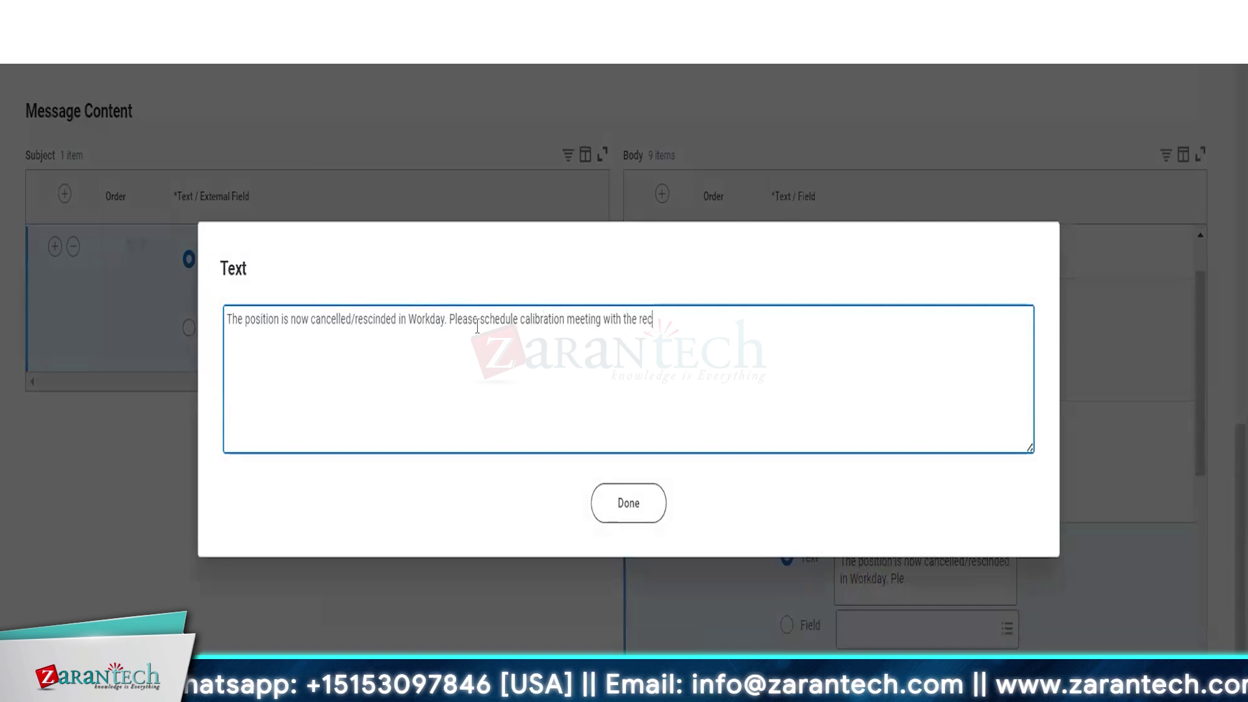
pyautogui.write('rui')
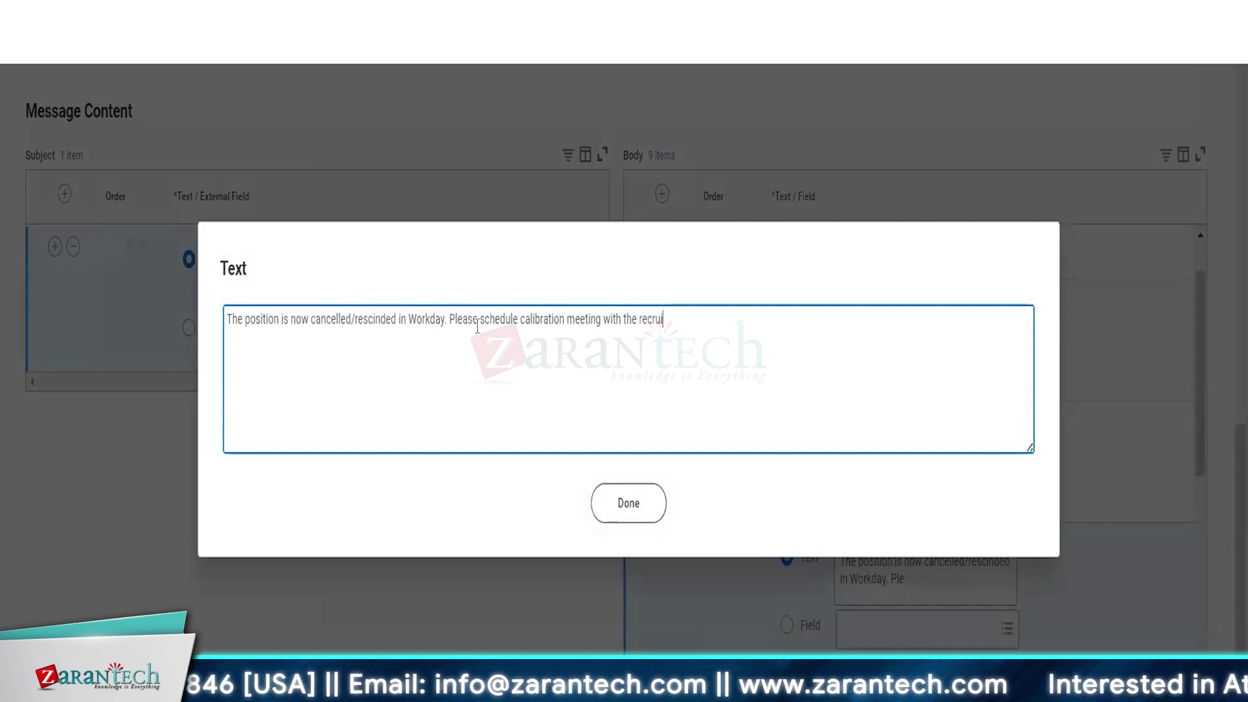
pyautogui.write('tment team fo rne')
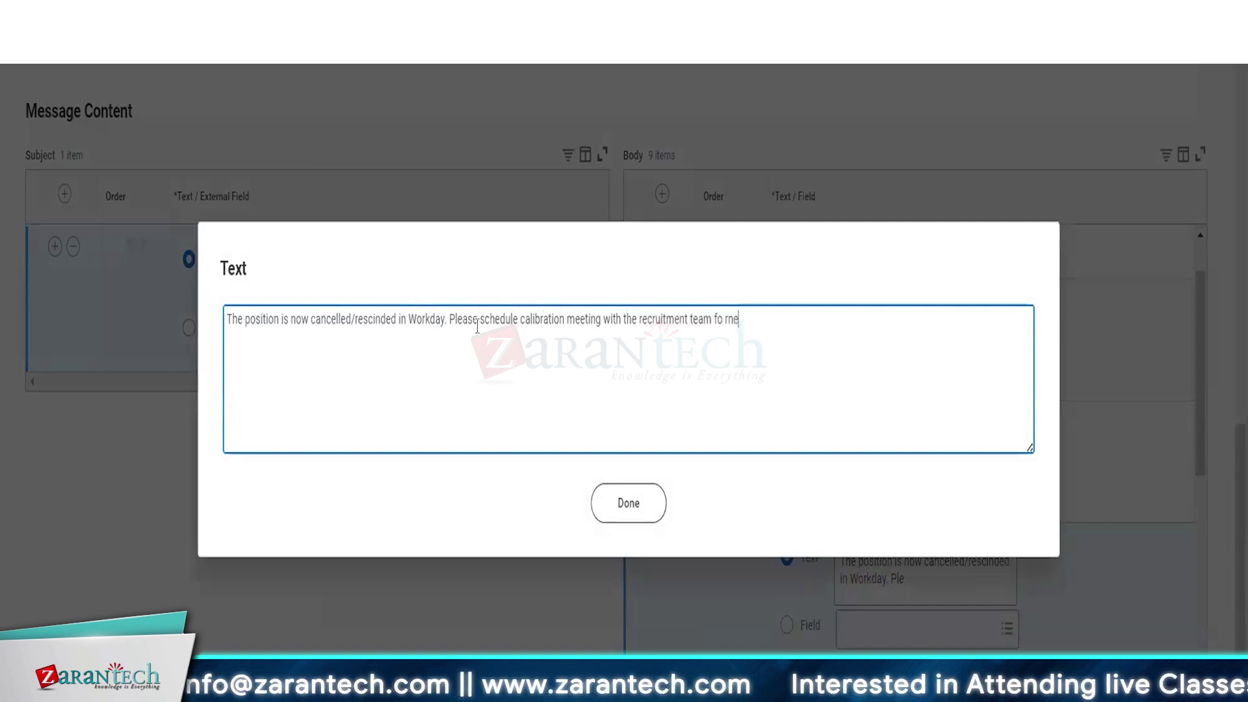
pyautogui.press('BackSpace')
pyautogui.press('BackSpace')
pyautogui.press('BackSpace')
pyautogui.write('next ')
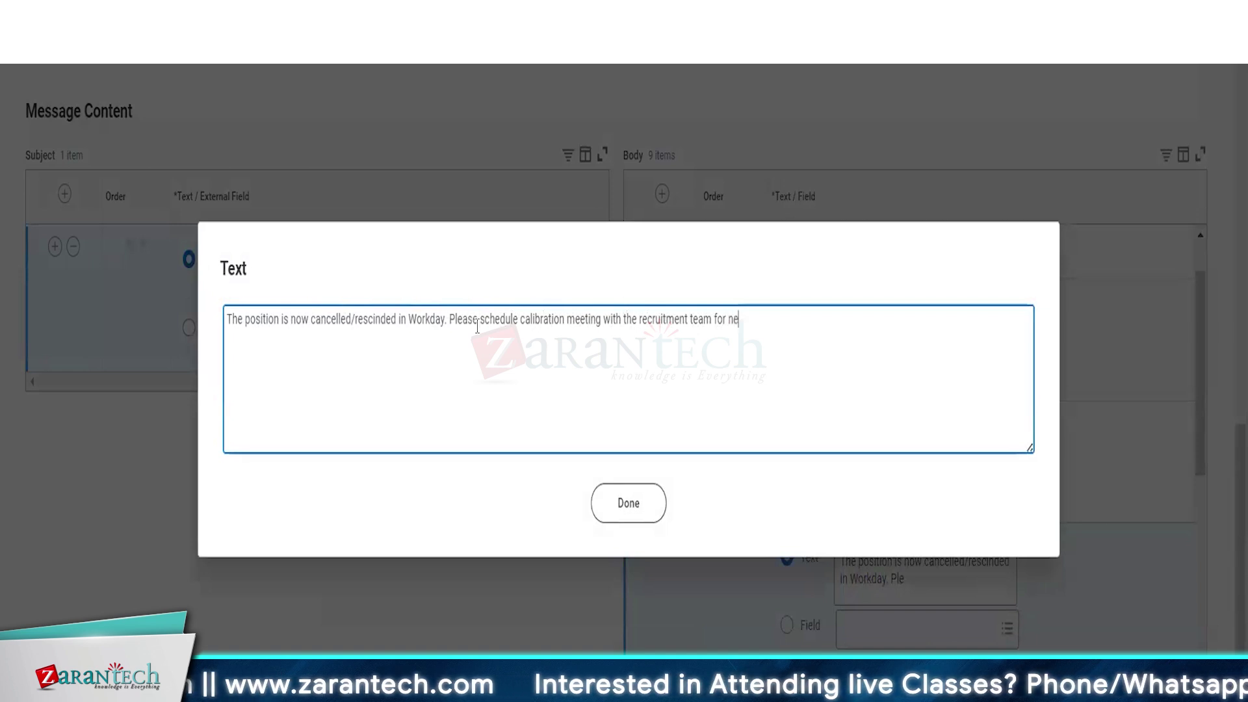
pyautogui.write('steps.')
pyautogui.press('Return')
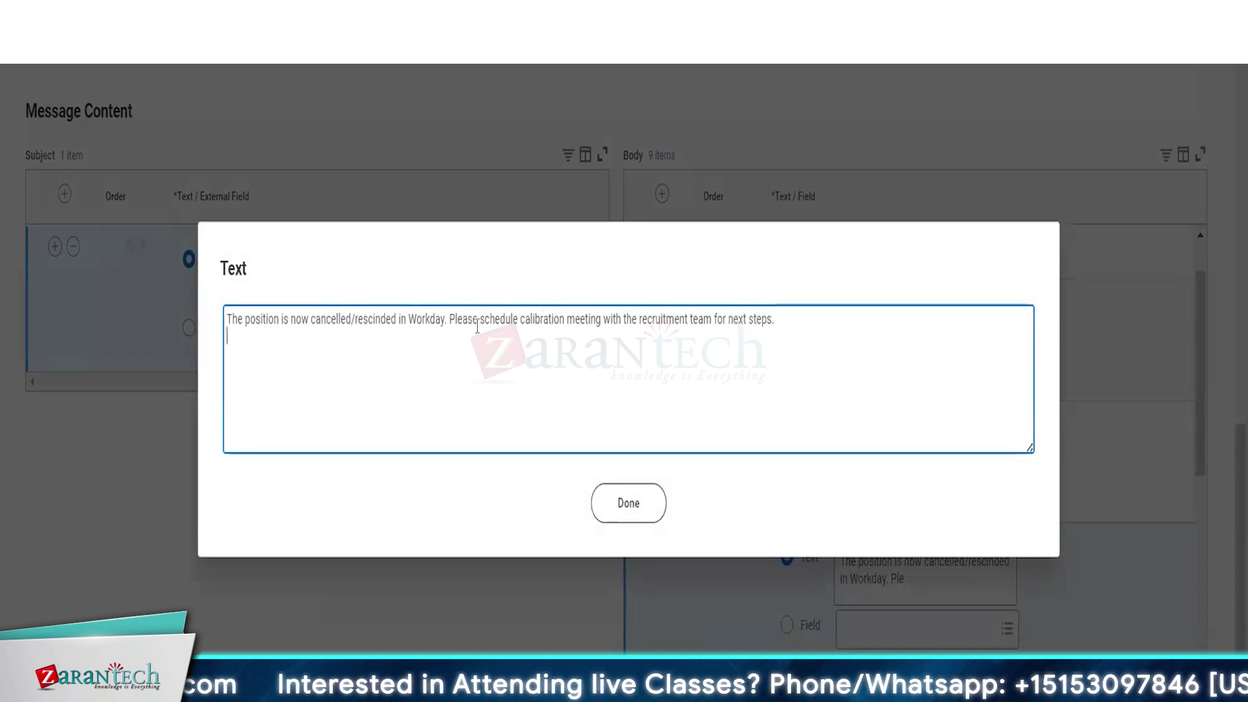
# Close the message with "Thanks," and "Administrative Office." on separate lines and accept the expanded text
pyautogui.write('Thanks')
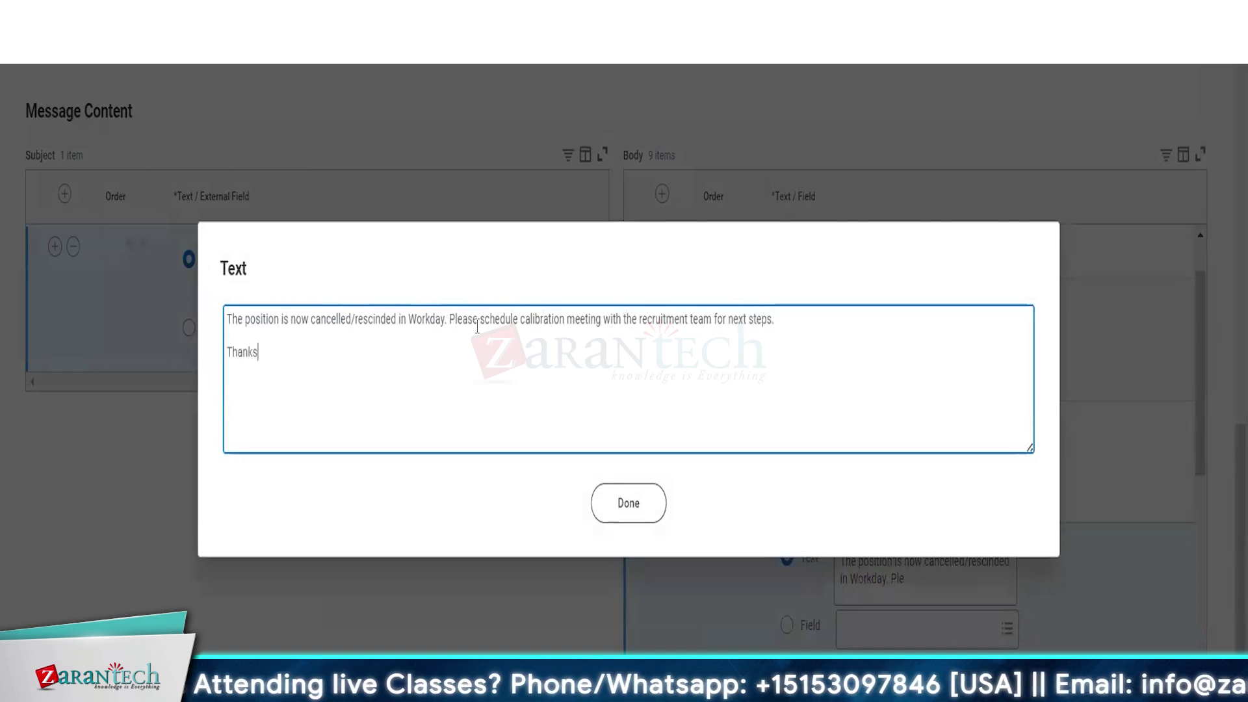
pyautogui.write('Ad')
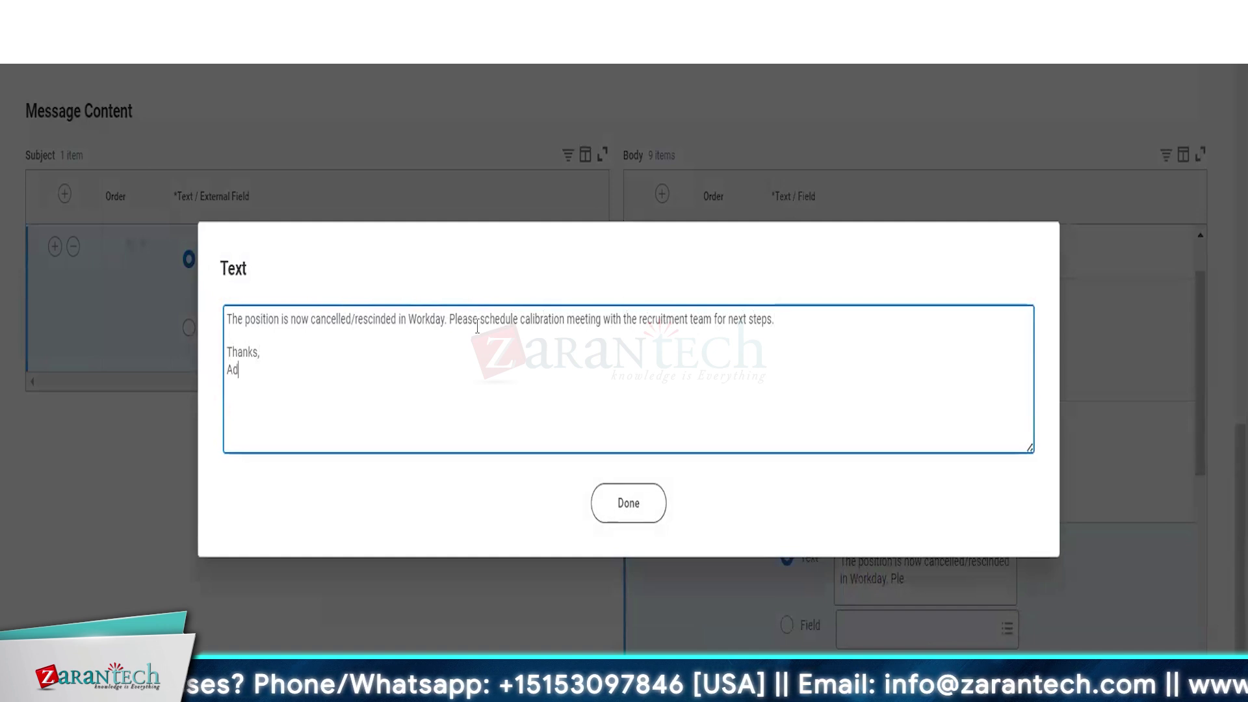
pyautogui.write('ministrative Tea')
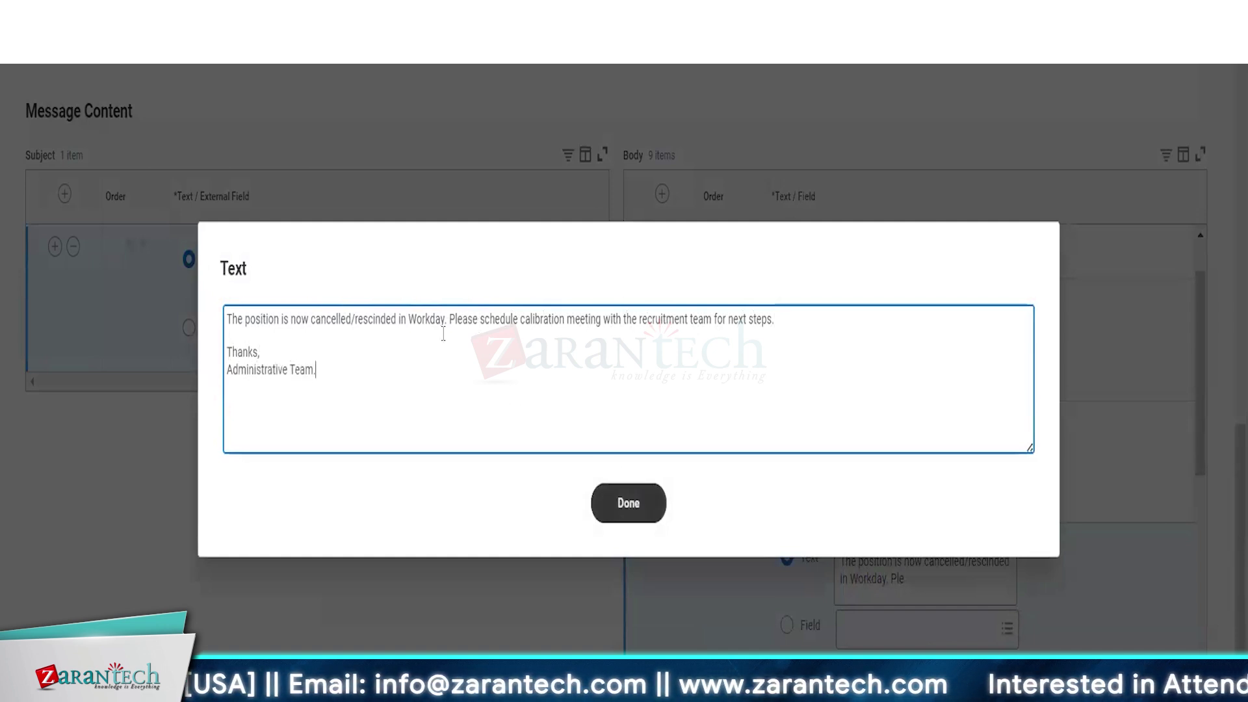
pyautogui.write('m.')
pyautogui.doubleClick(303, 371)
pyautogui.write('Of')
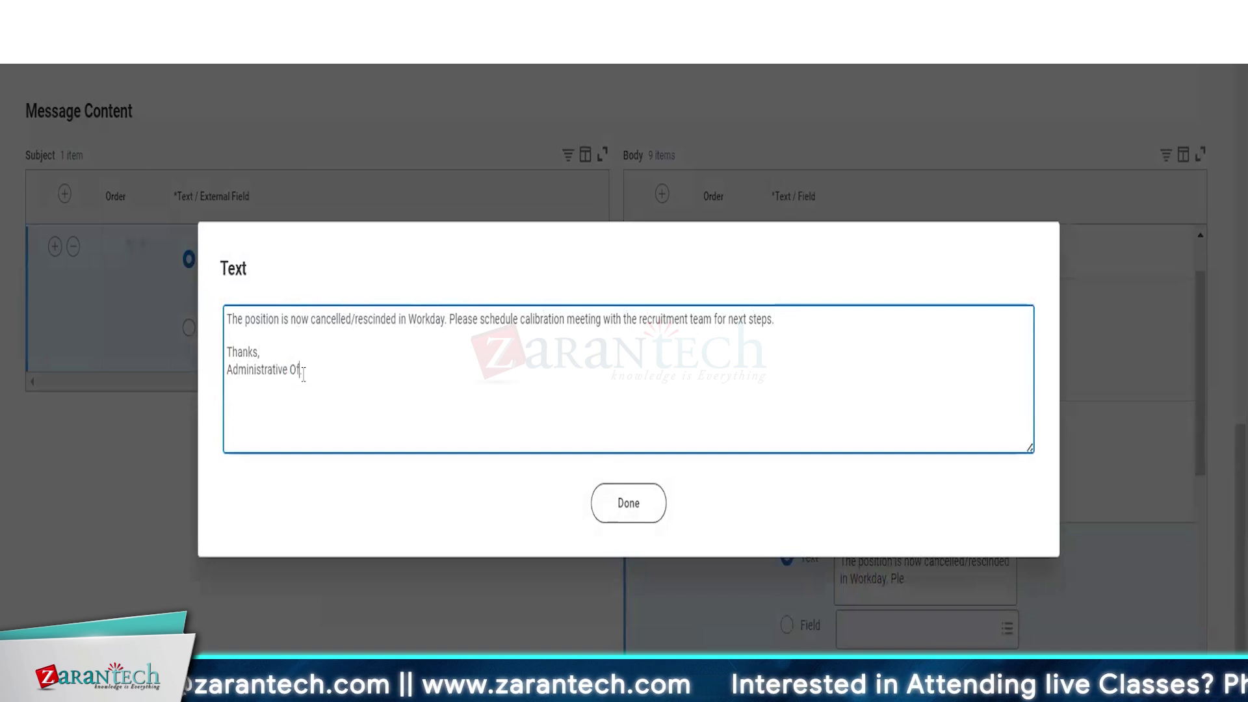
pyautogui.write('fice.')
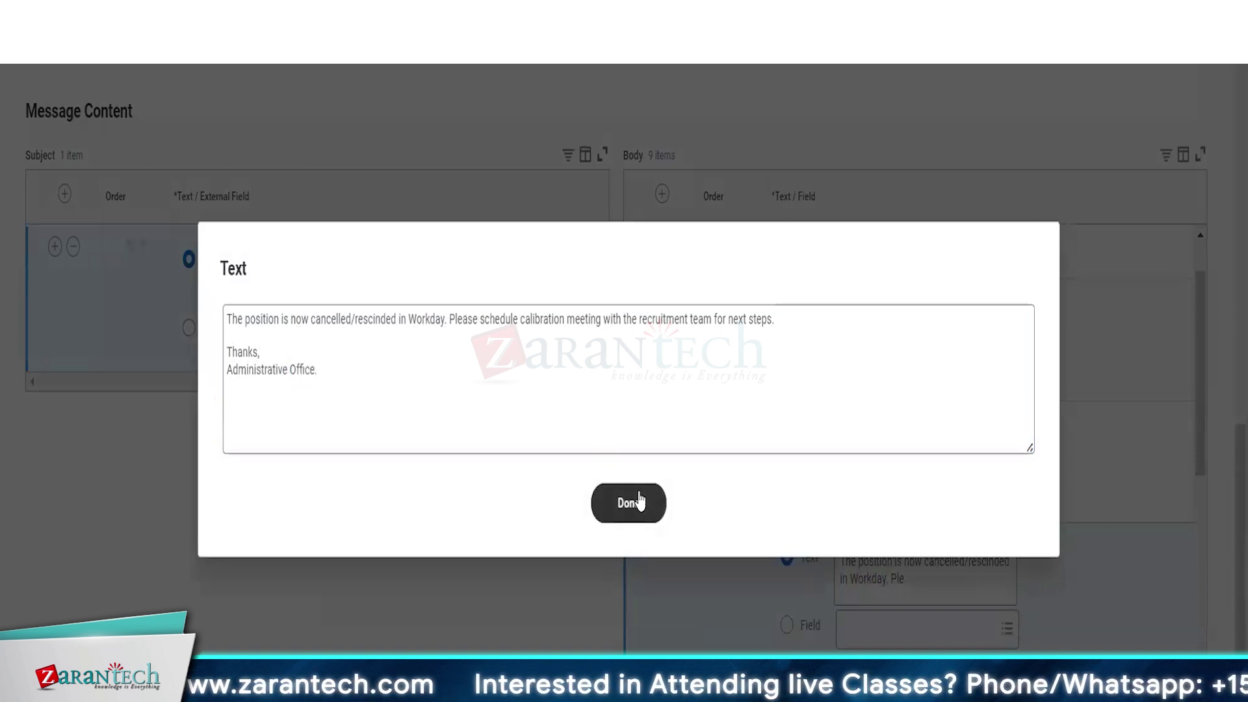
pyautogui.click(628, 504)
# Remove the five empty rows after the message text from the message body
pyautogui.scroll(-2, 670, 614)
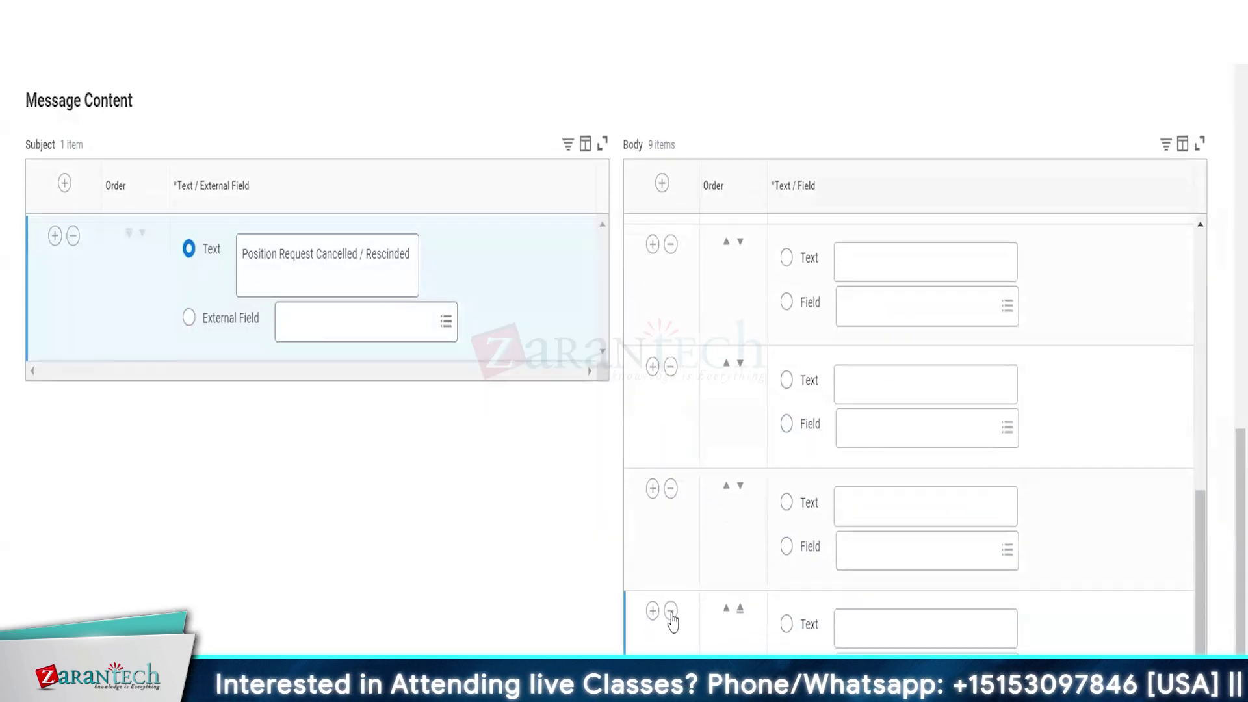
pyautogui.click(684, 629)
pyautogui.click(670, 586)
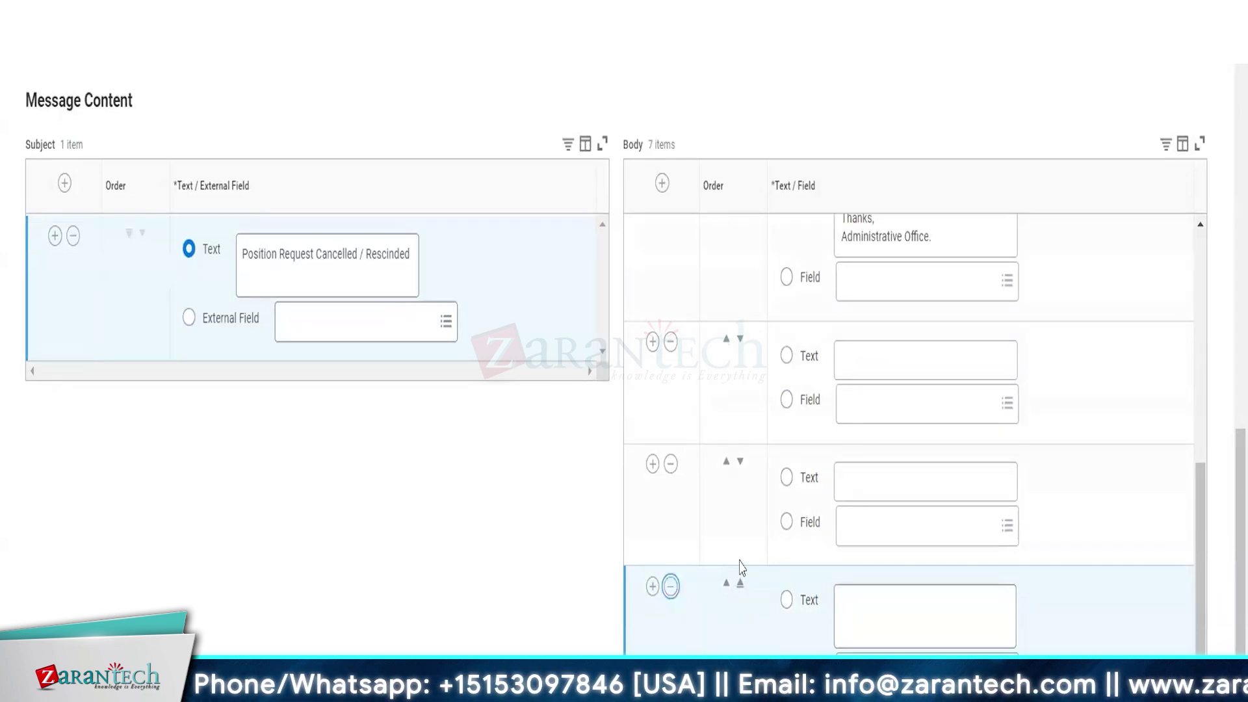
pyautogui.click(671, 587)
pyautogui.click(670, 464)
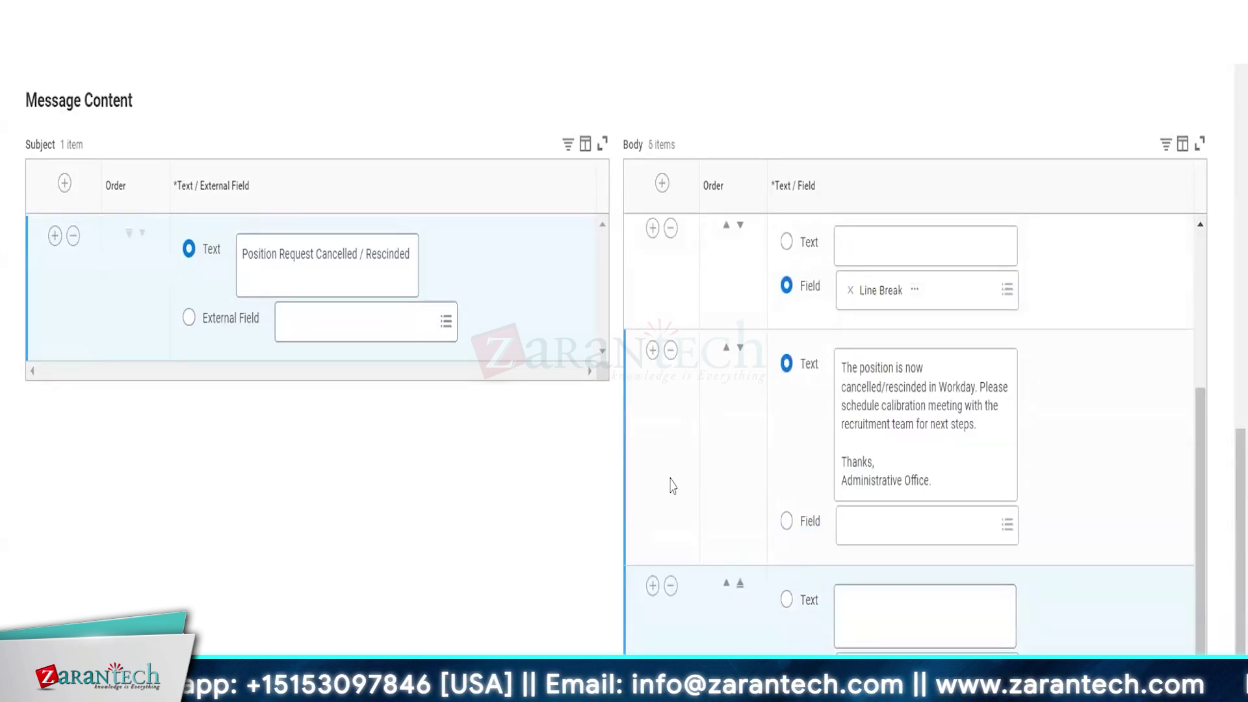
pyautogui.click(671, 587)
# Save the workflow notification and open the Global Modern Services supervisory organization through the recent search "sup: global modern"
pyautogui.scroll(15, 373, 596)
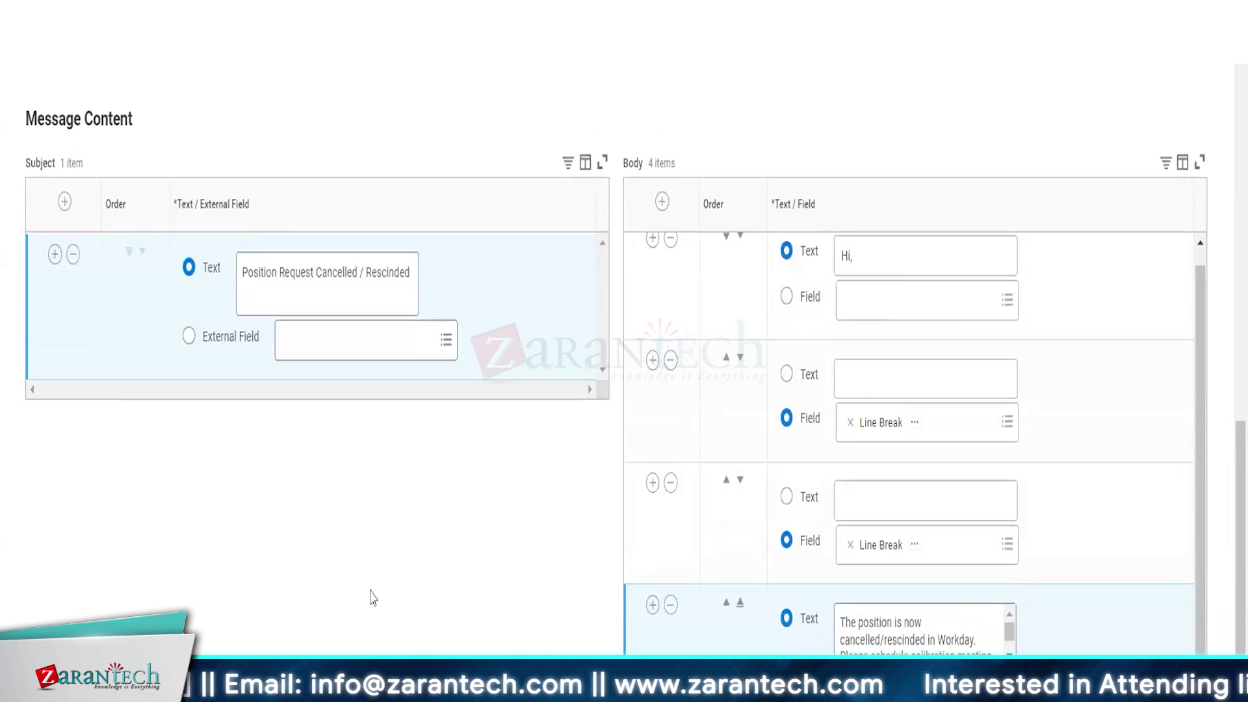
pyautogui.click(585, 33)
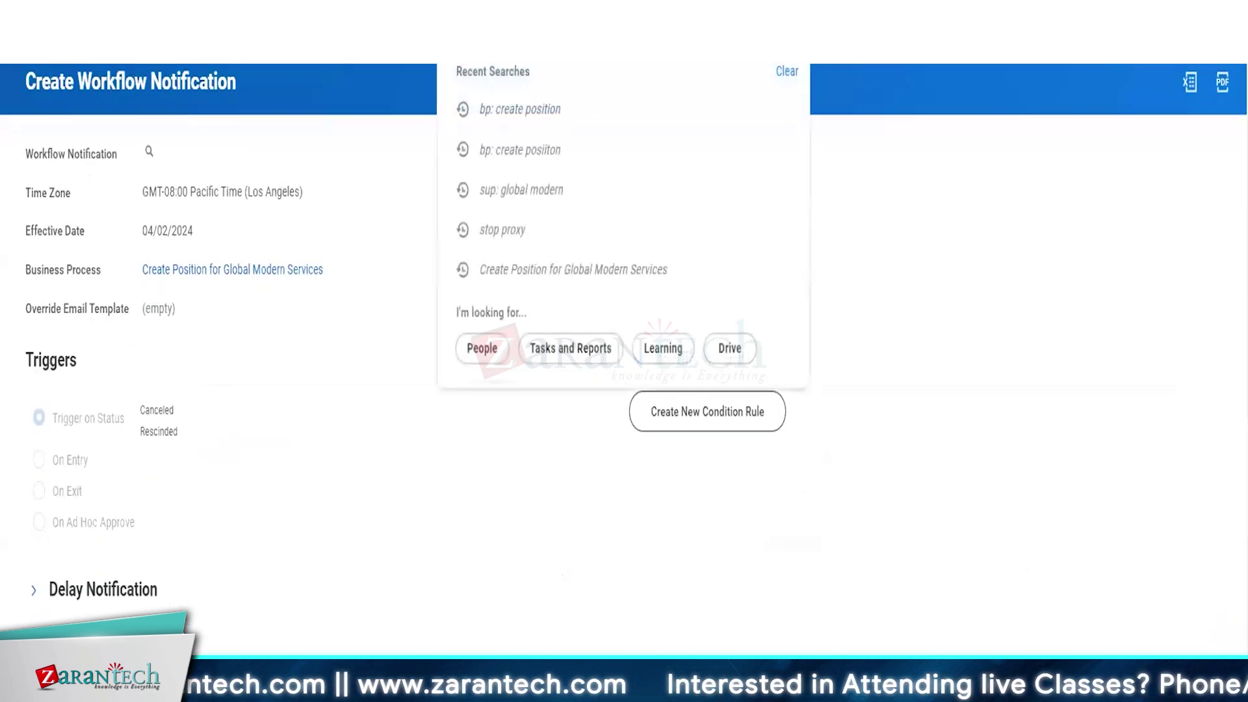
pyautogui.click(526, 193)
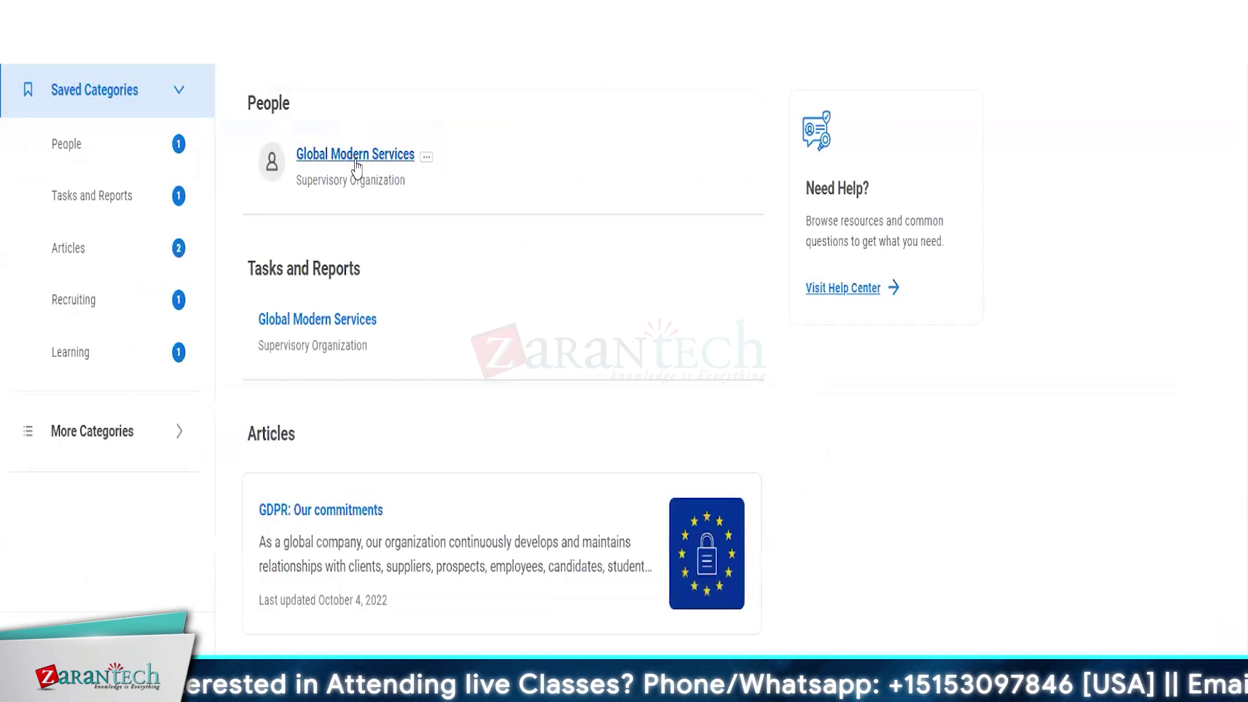
pyautogui.click(357, 157)
# Open the Create Position: Workday Director event from the organization's Unavailable to Fill positions and show its process history
pyautogui.click(170, 292)
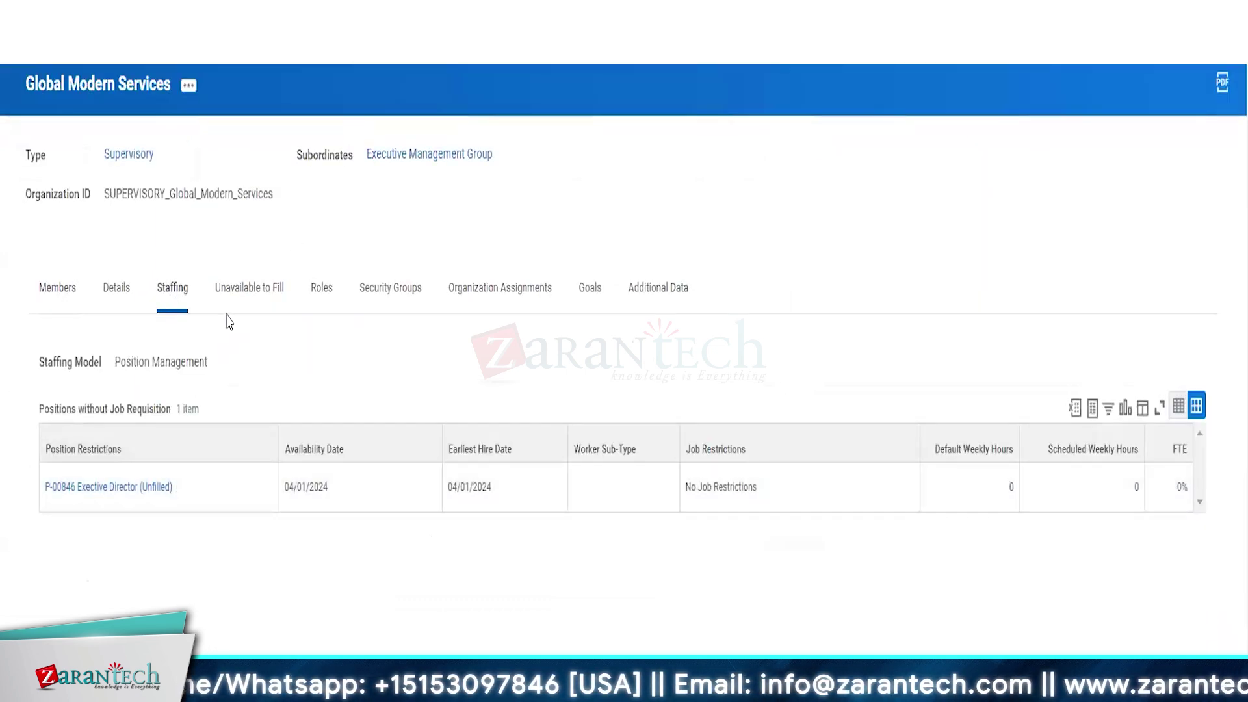
pyautogui.click(240, 299)
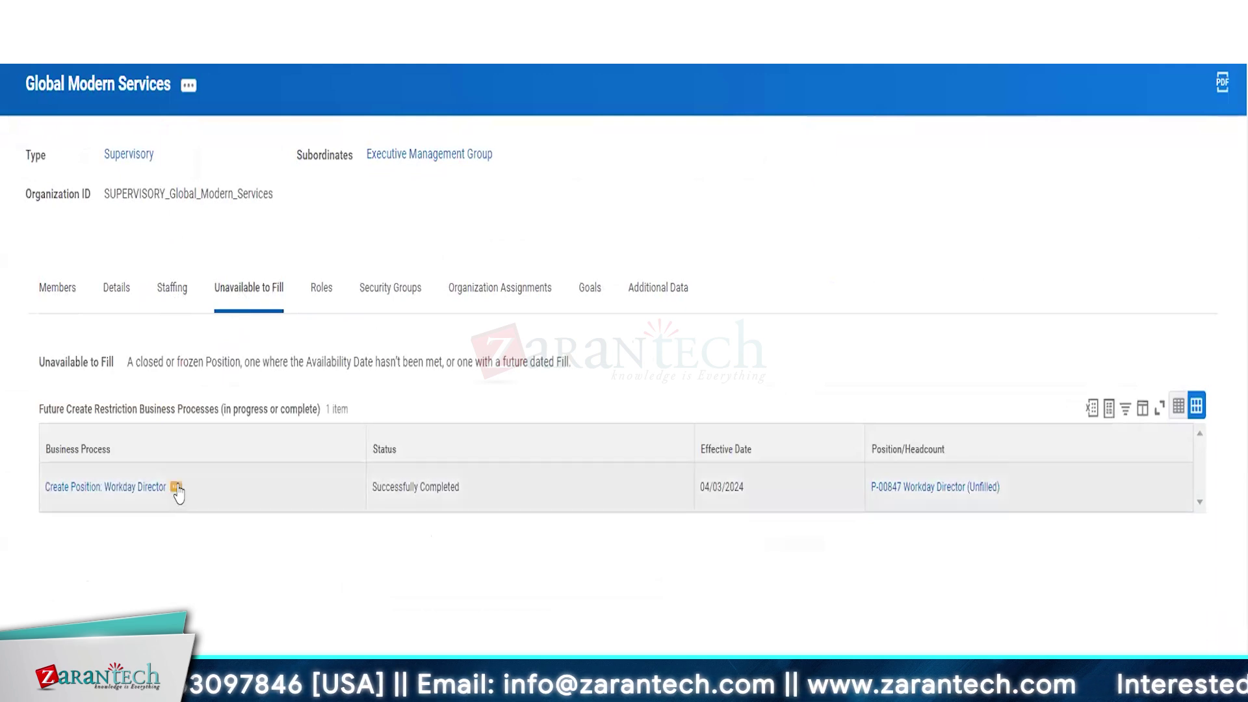
pyautogui.click(153, 488)
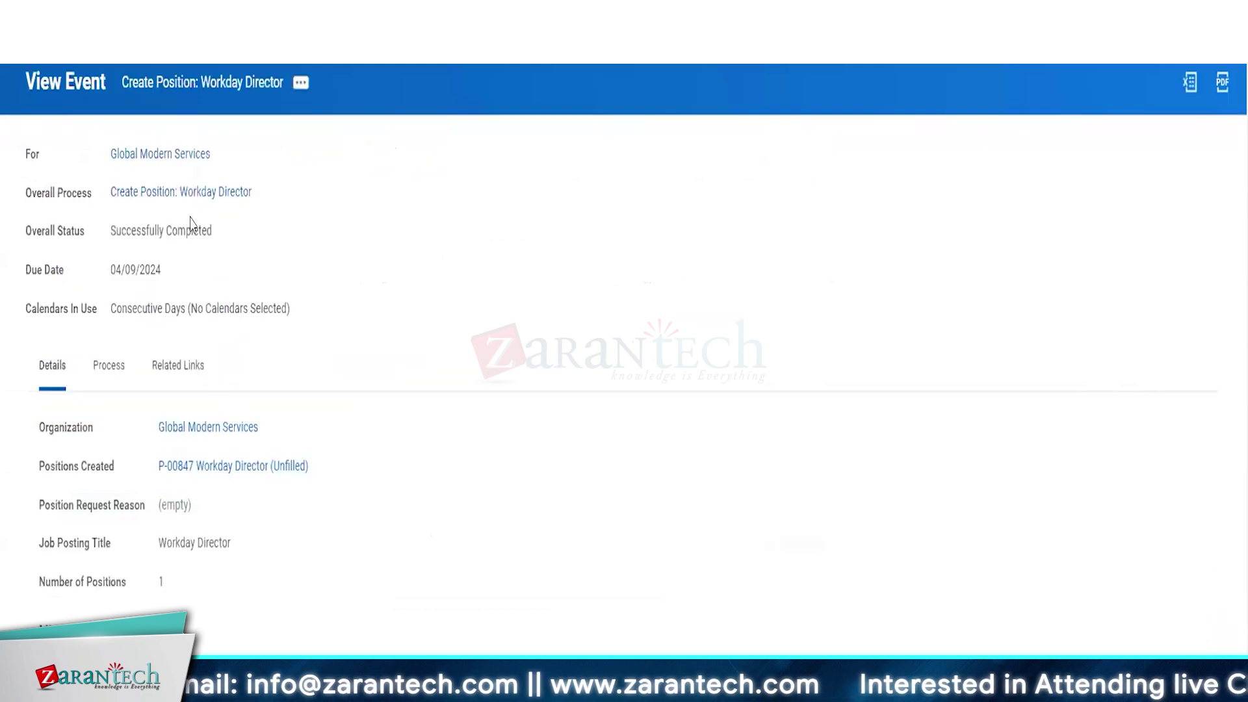
pyautogui.click(109, 366)
pyautogui.scroll(-2, 454, 432)
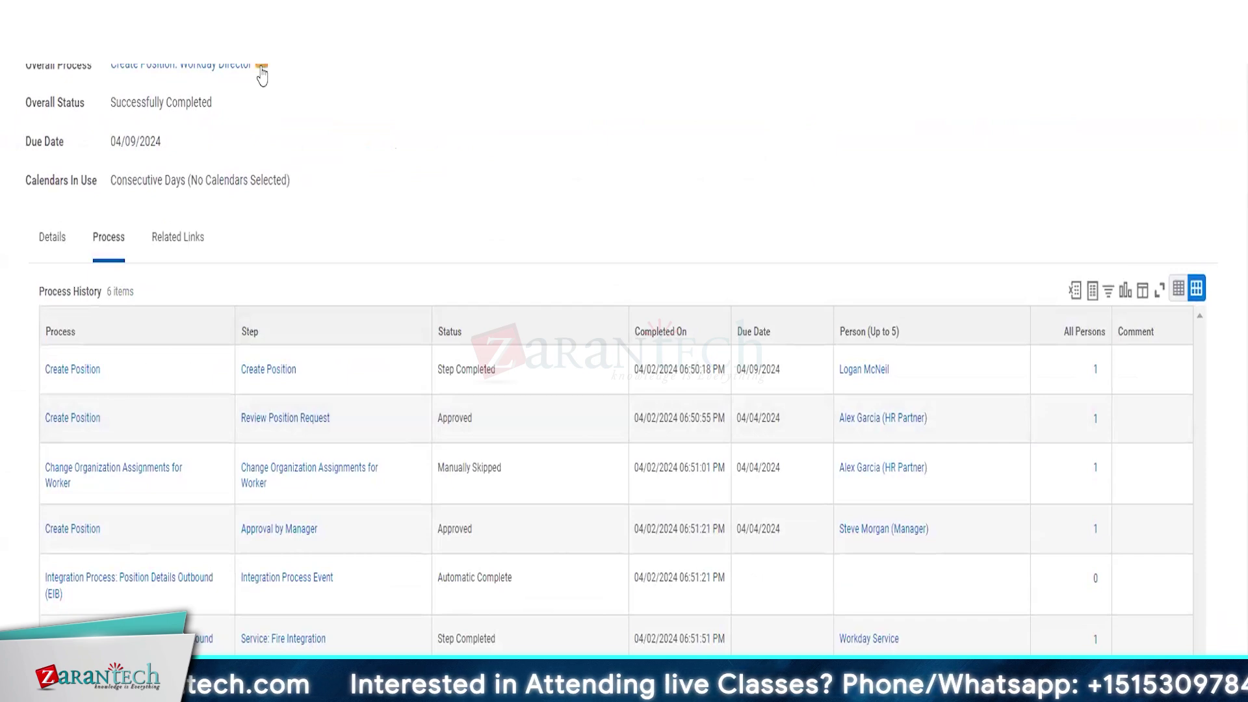
# Rescind the Create Position: Workday Director business process with the comment "Rescinding the process"
pyautogui.click(262, 69)
pyautogui.moveTo(332, 174)
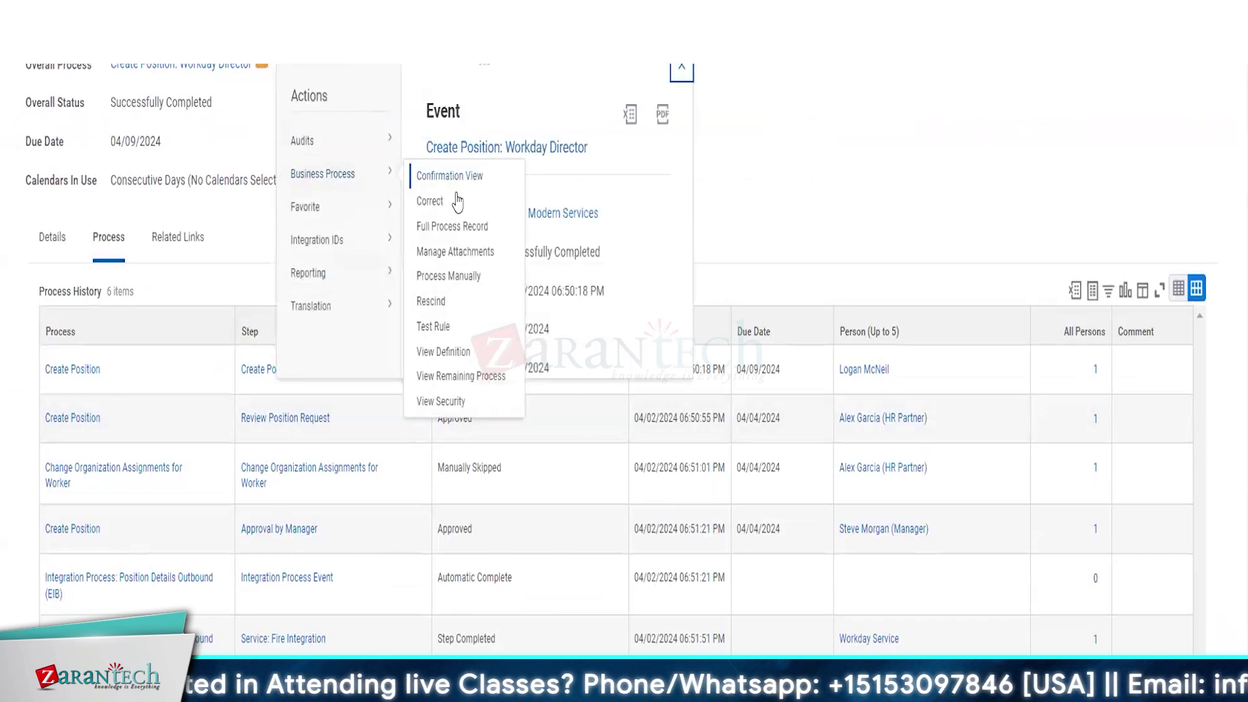
pyautogui.click(421, 309)
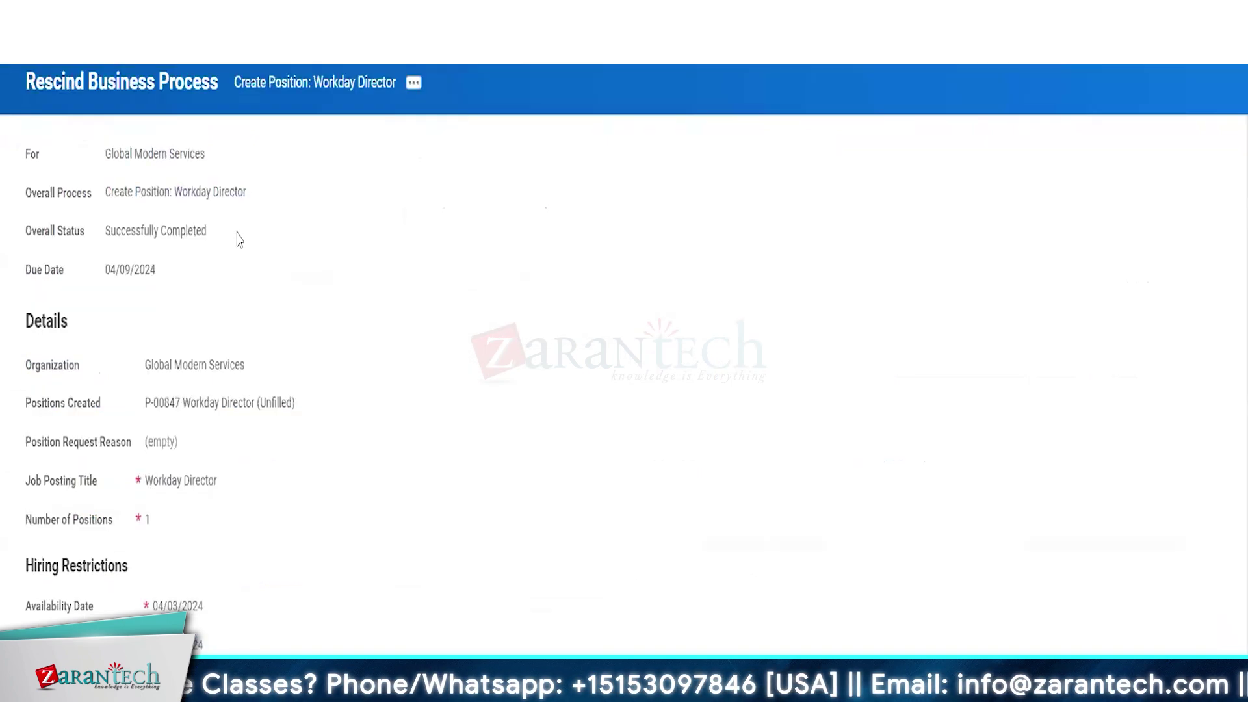
pyautogui.scroll(-10, 306, 530)
pyautogui.click(207, 186)
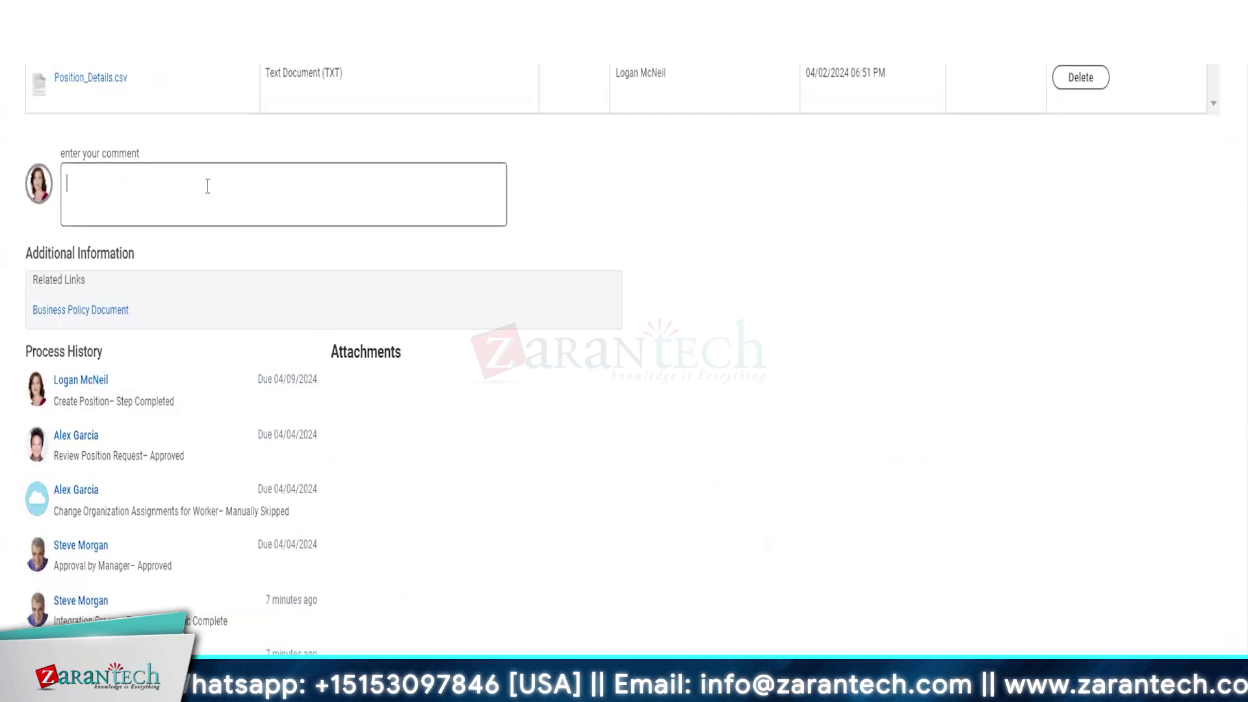
pyautogui.write('Rescindi')
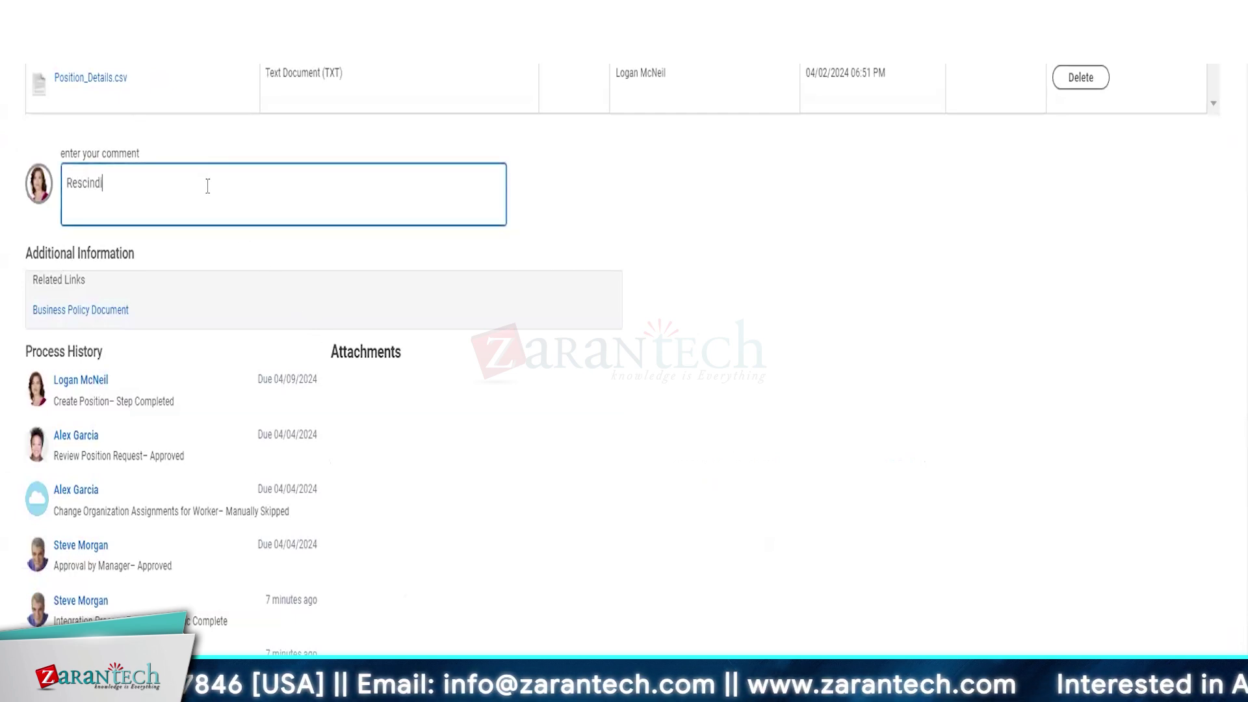
pyautogui.write('ng the process')
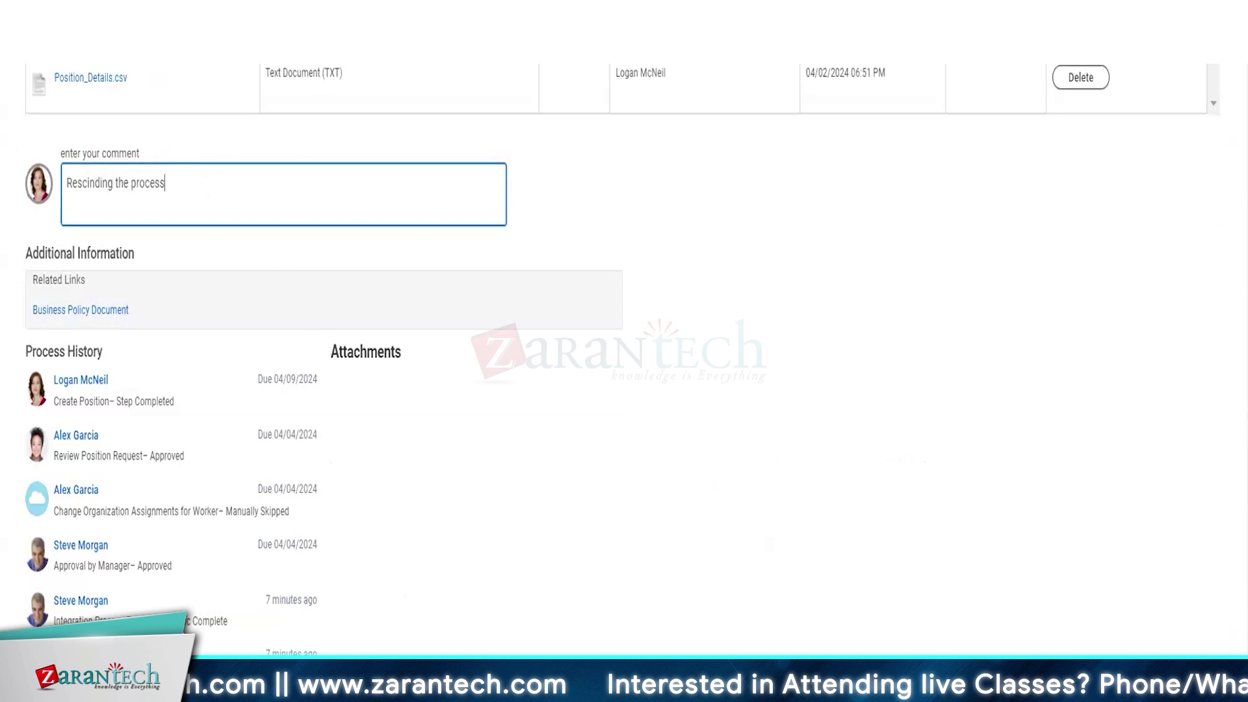
pyautogui.click(571, 529)
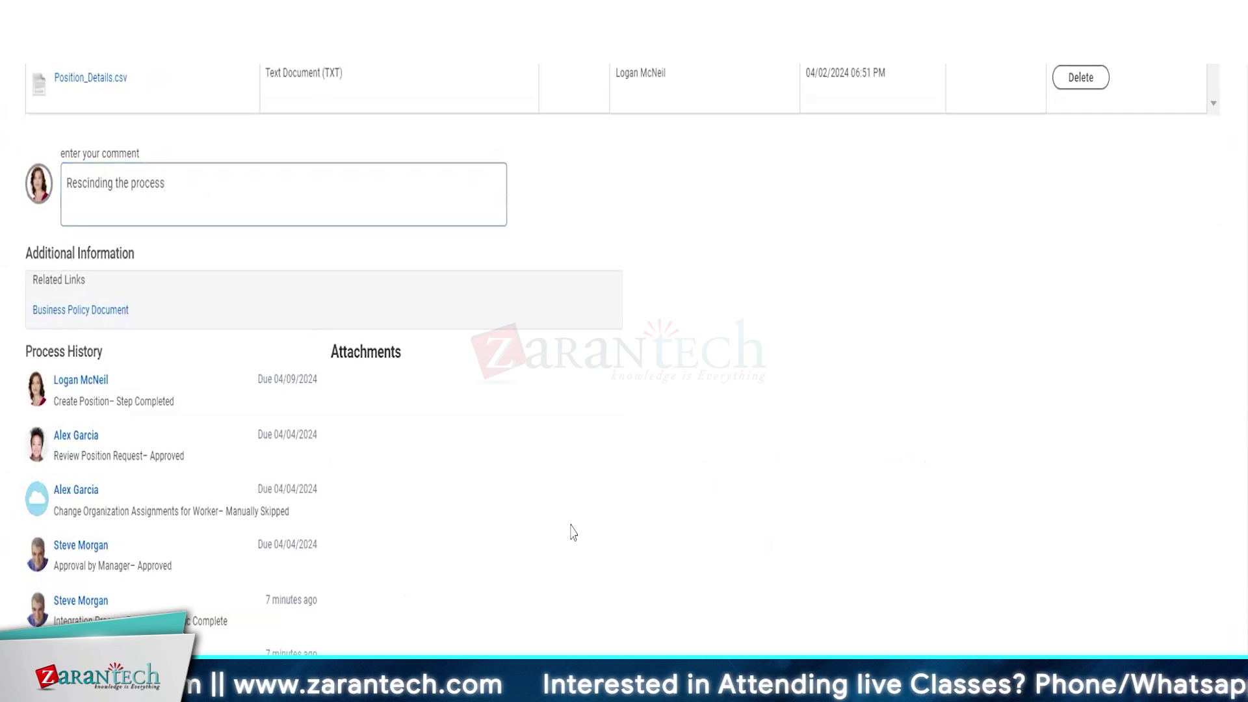
pyautogui.scroll(20, 571, 529)
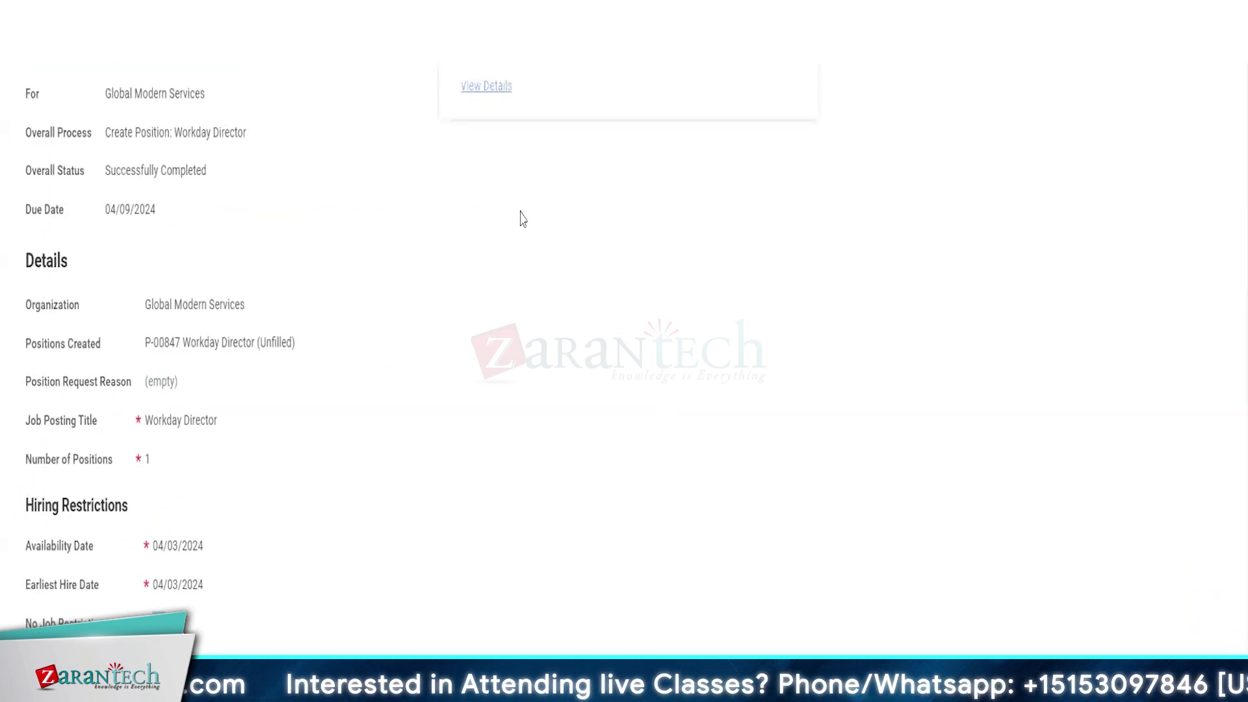
# From the rescinded event's process history, start a proxy session as the HR Partner who reviewed the request and check that account's notifications
pyautogui.click(481, 85)
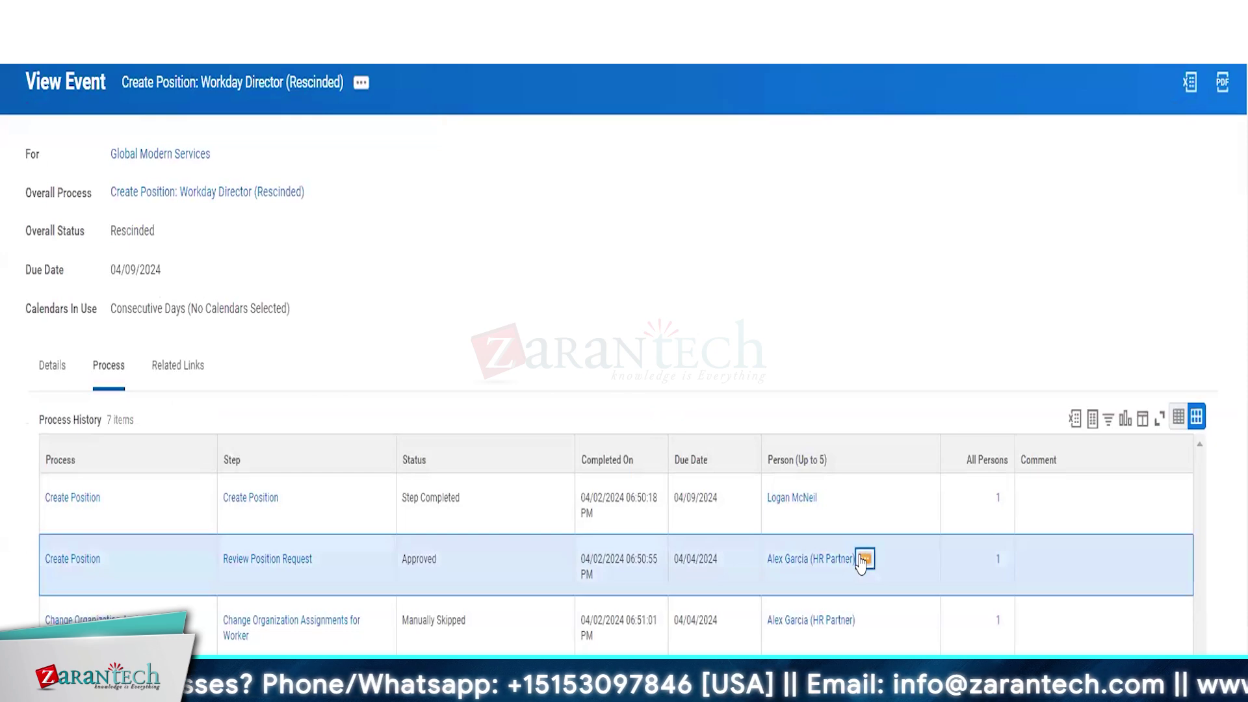
pyautogui.click(864, 559)
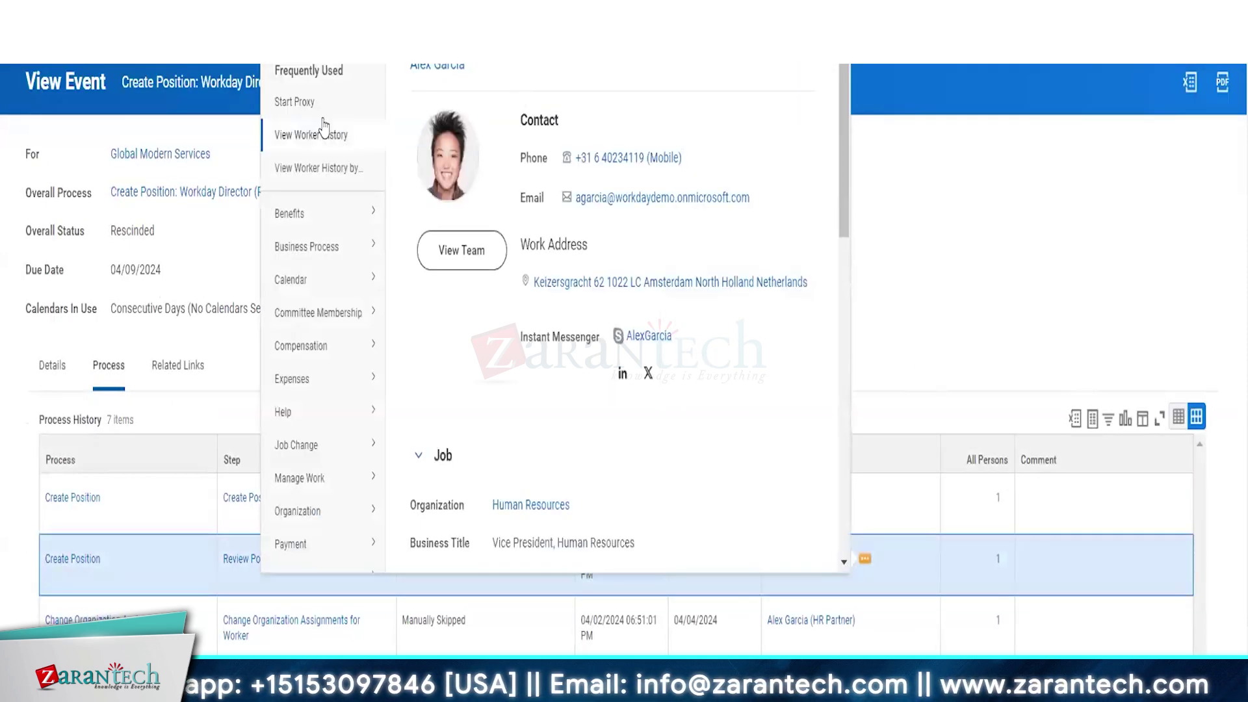
pyautogui.click(304, 102)
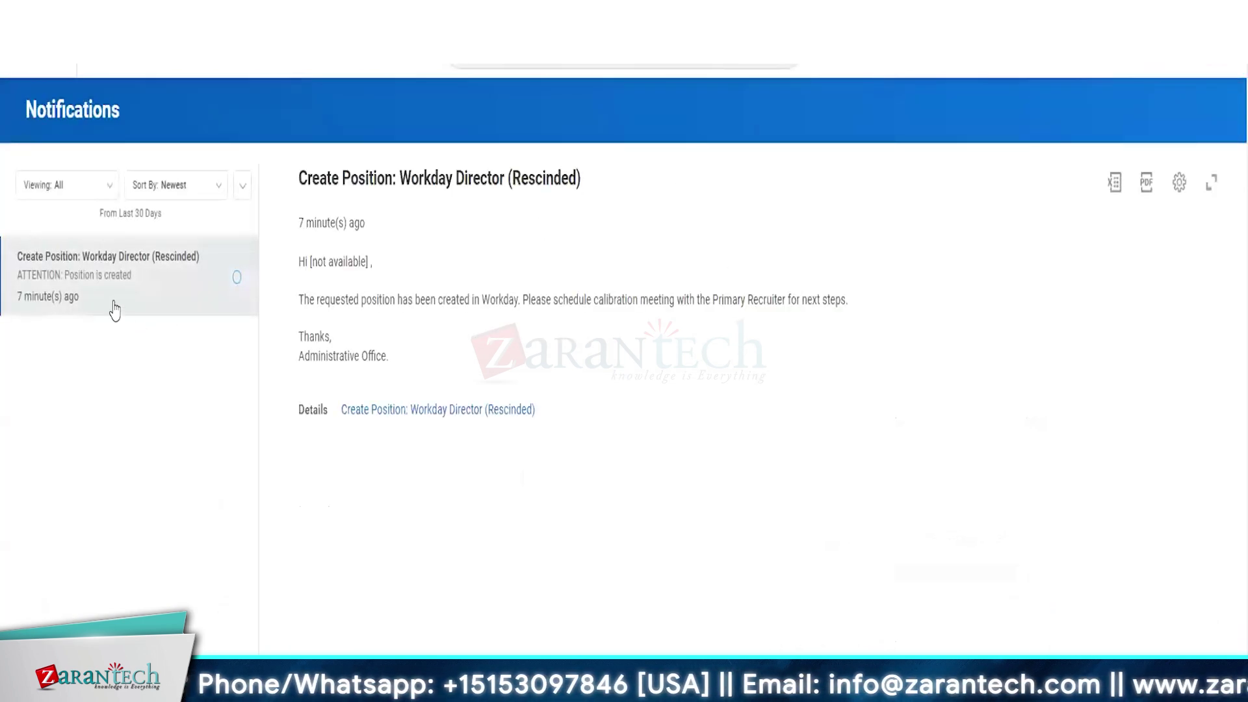
pyautogui.click(1140, 63)
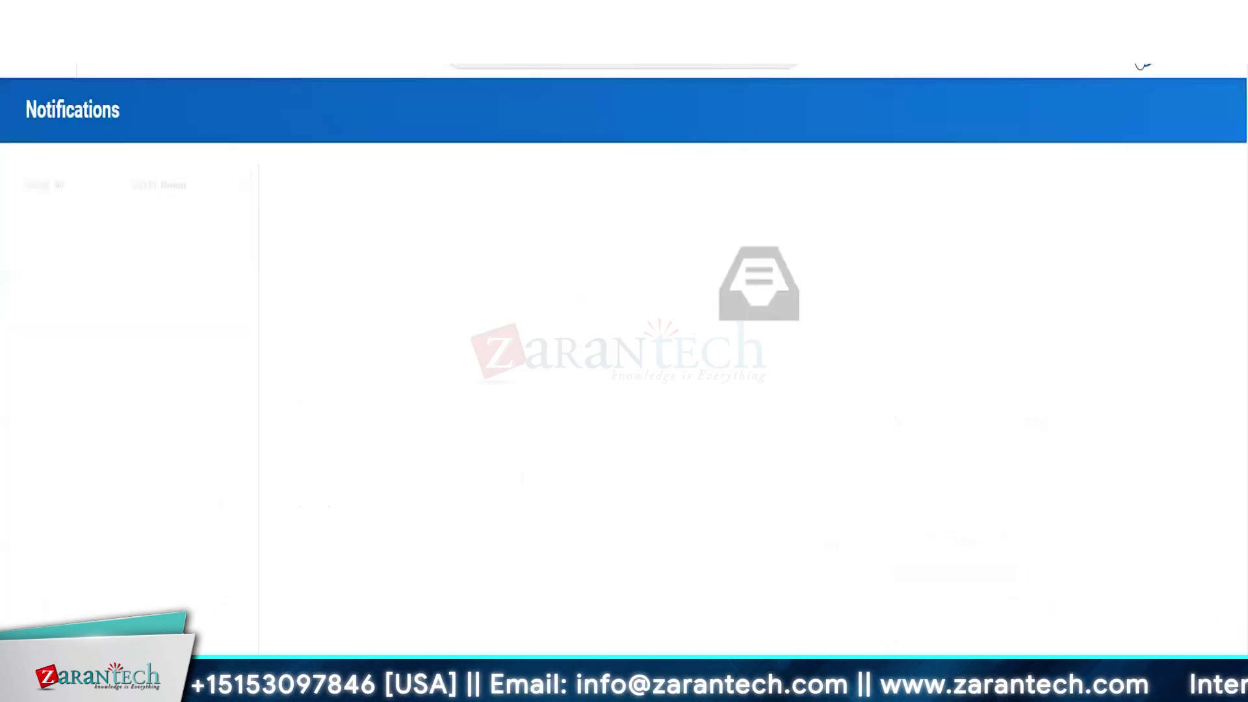
# Stop the HR Partner proxy session and check the original account's notifications
pyautogui.click(550, 66)
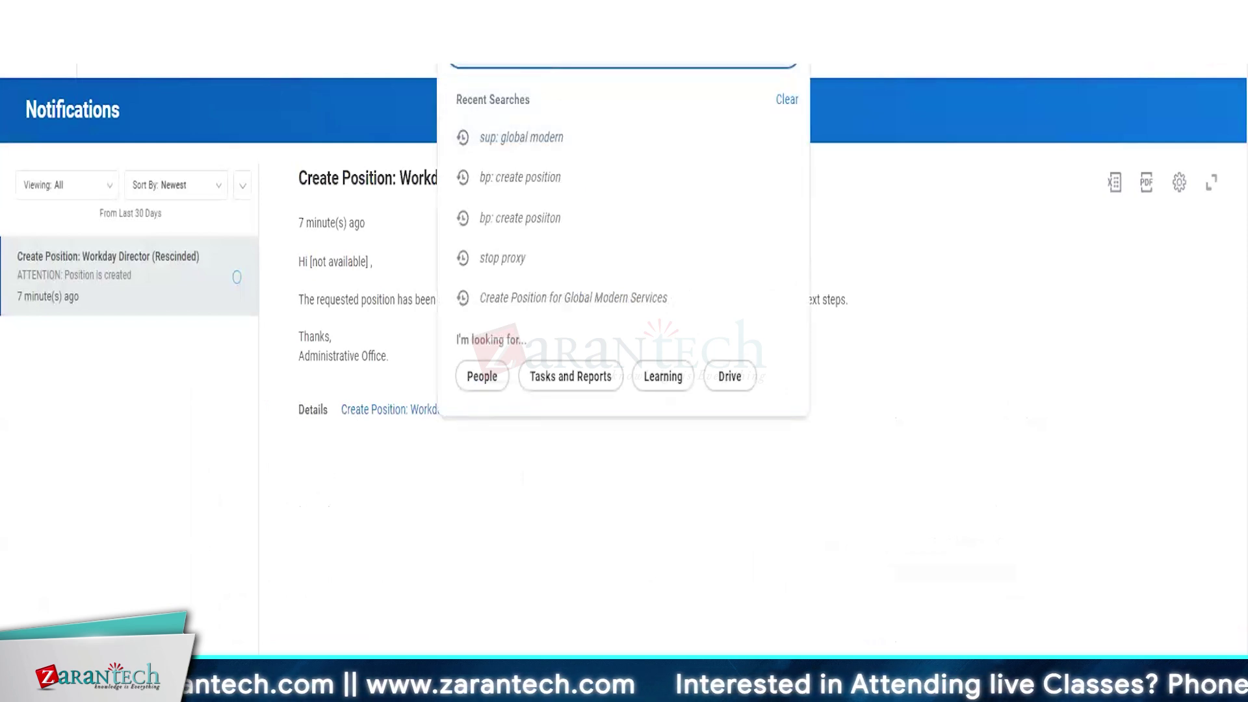
pyautogui.write('create position')
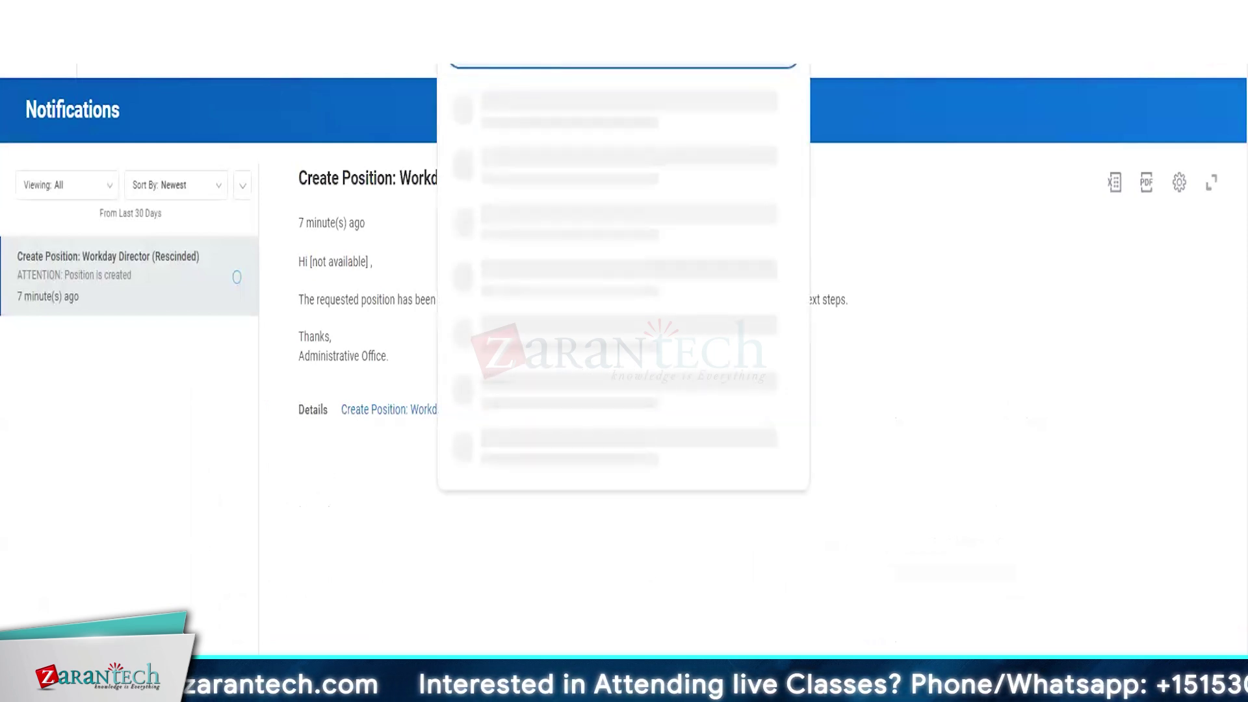
pyautogui.click(532, 112)
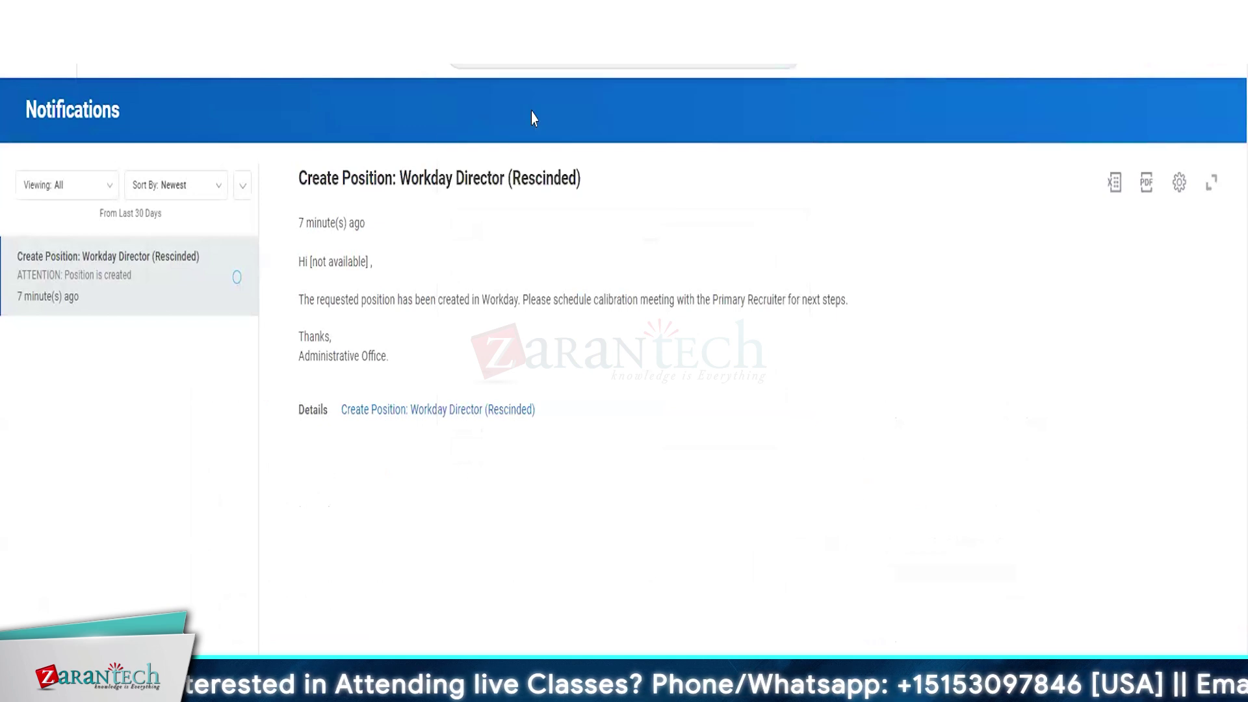
pyautogui.click(782, 364)
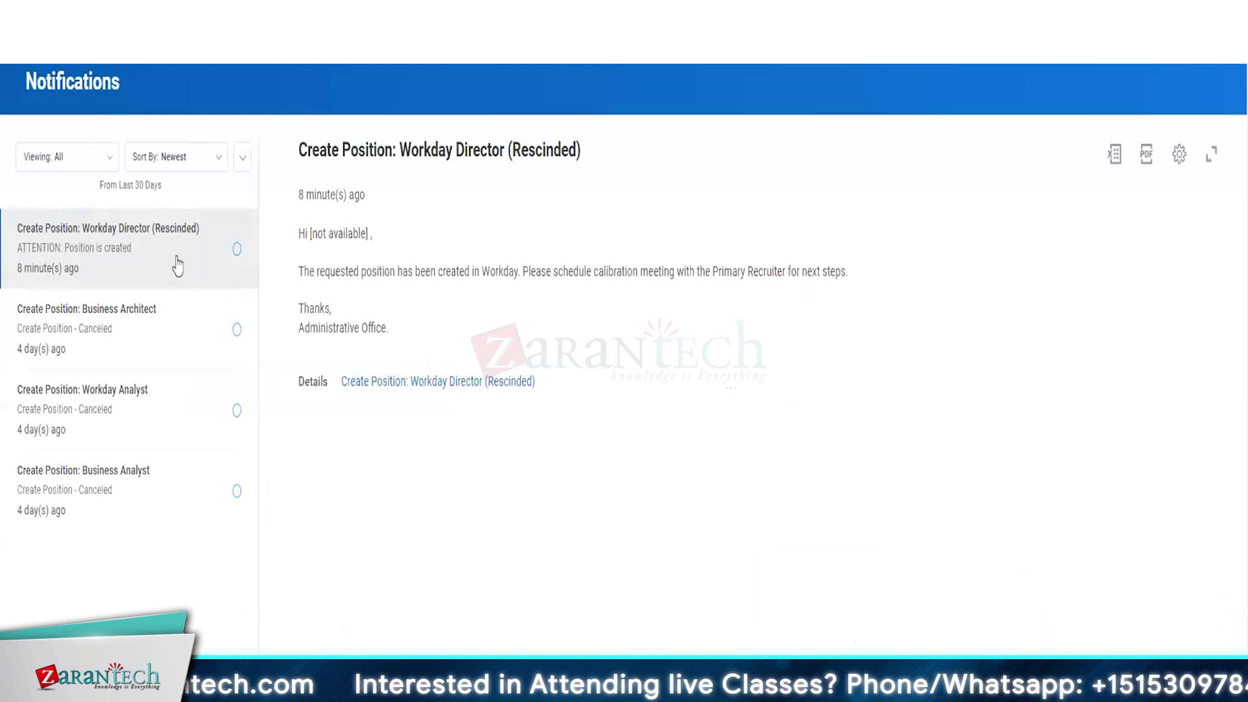
# Open the Create Position for Global Modern Services business process definition and show its notifications
pyautogui.click(623, 40)
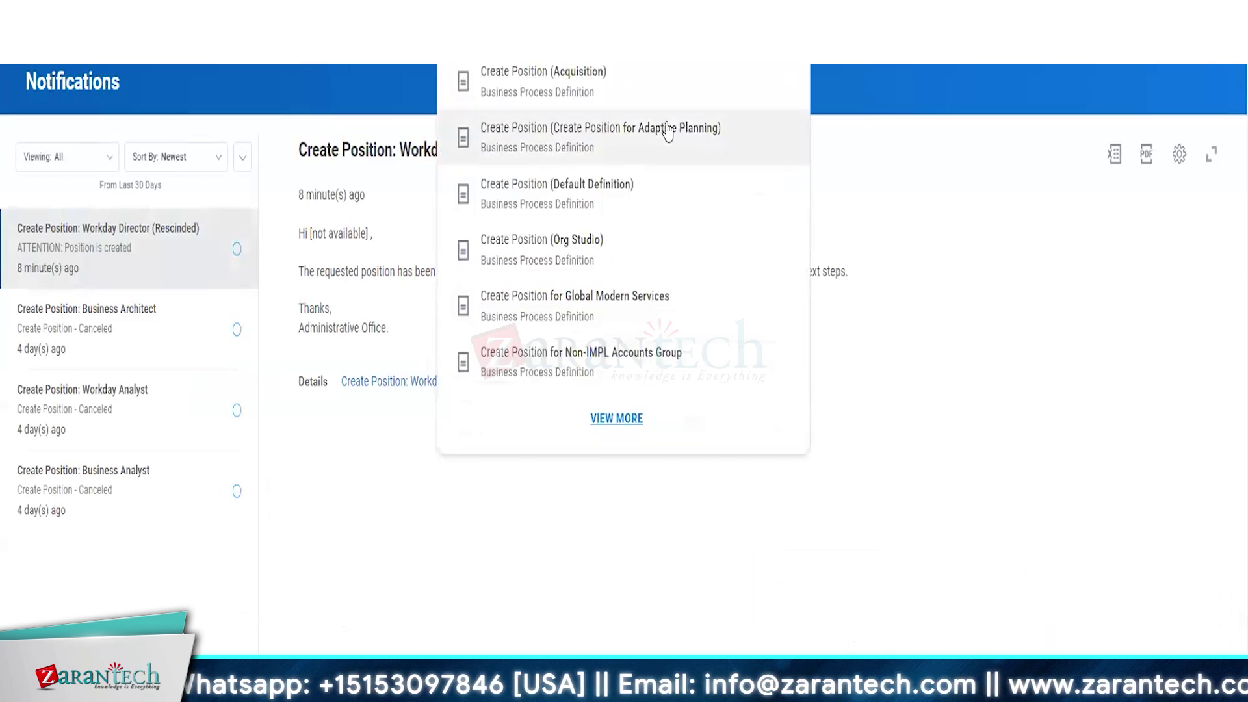
pyautogui.click(548, 325)
pyautogui.click(246, 308)
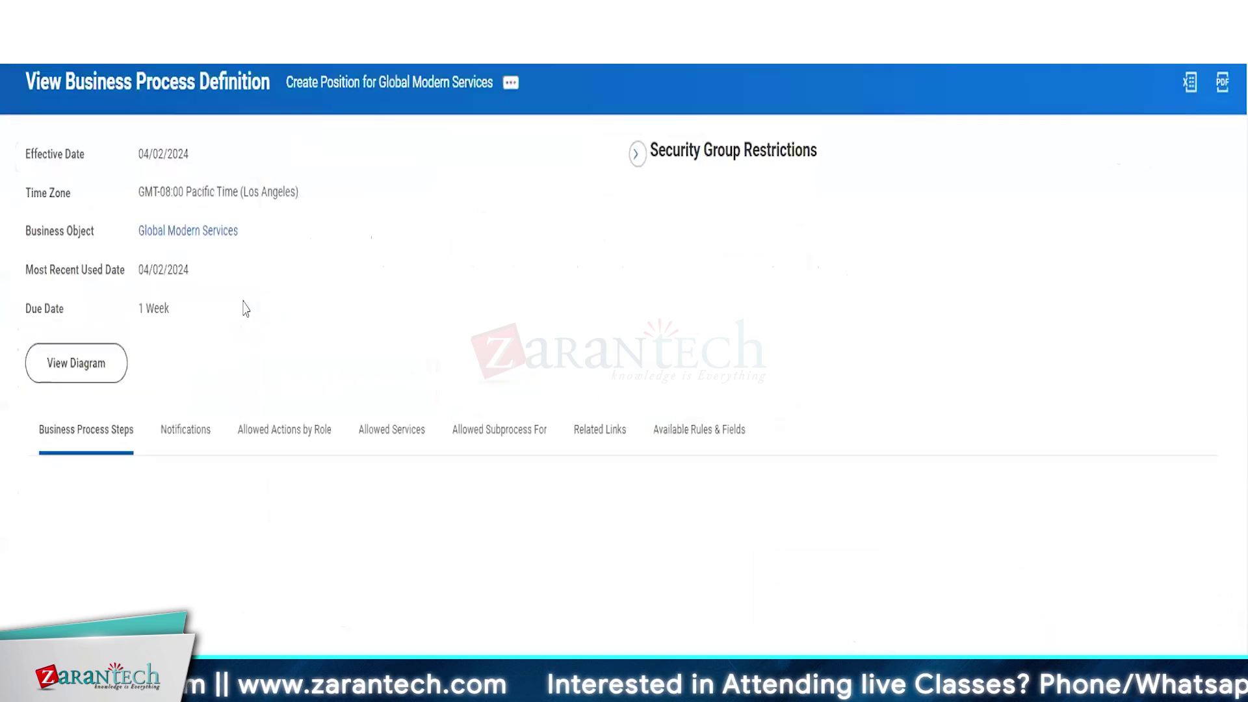
pyautogui.click(168, 427)
pyautogui.scroll(-8, 253, 382)
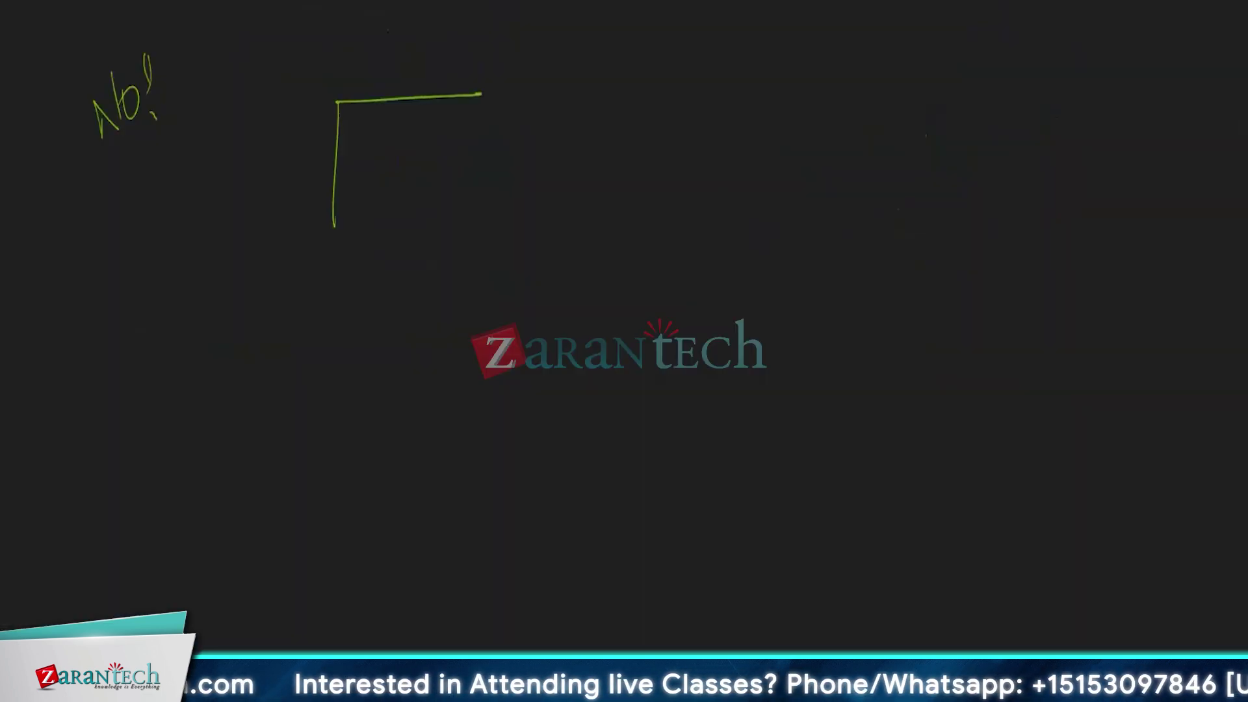
# On the dark drawing board, complete the rectangle with a doubled right edge and fill its left half with short horizontal lines
pyautogui.moveTo(332, 224); pyautogui.dragTo(496, 216)
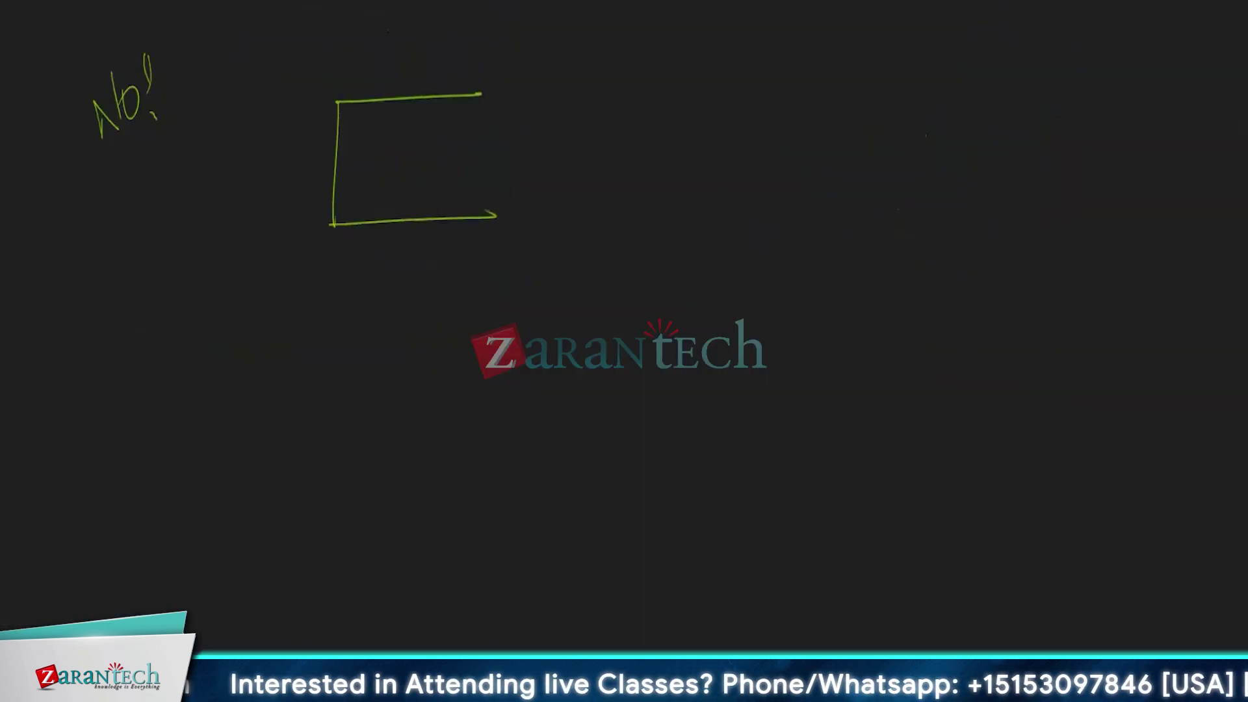
pyautogui.moveTo(466, 95); pyautogui.dragTo(469, 216)
pyautogui.moveTo(345, 129)
pyautogui.mouseDown()
pyautogui.moveTo(394, 126)
pyautogui.moveTo(402, 187)
pyautogui.mouseUp()
pyautogui.moveTo(340, 211); pyautogui.dragTo(399, 207)
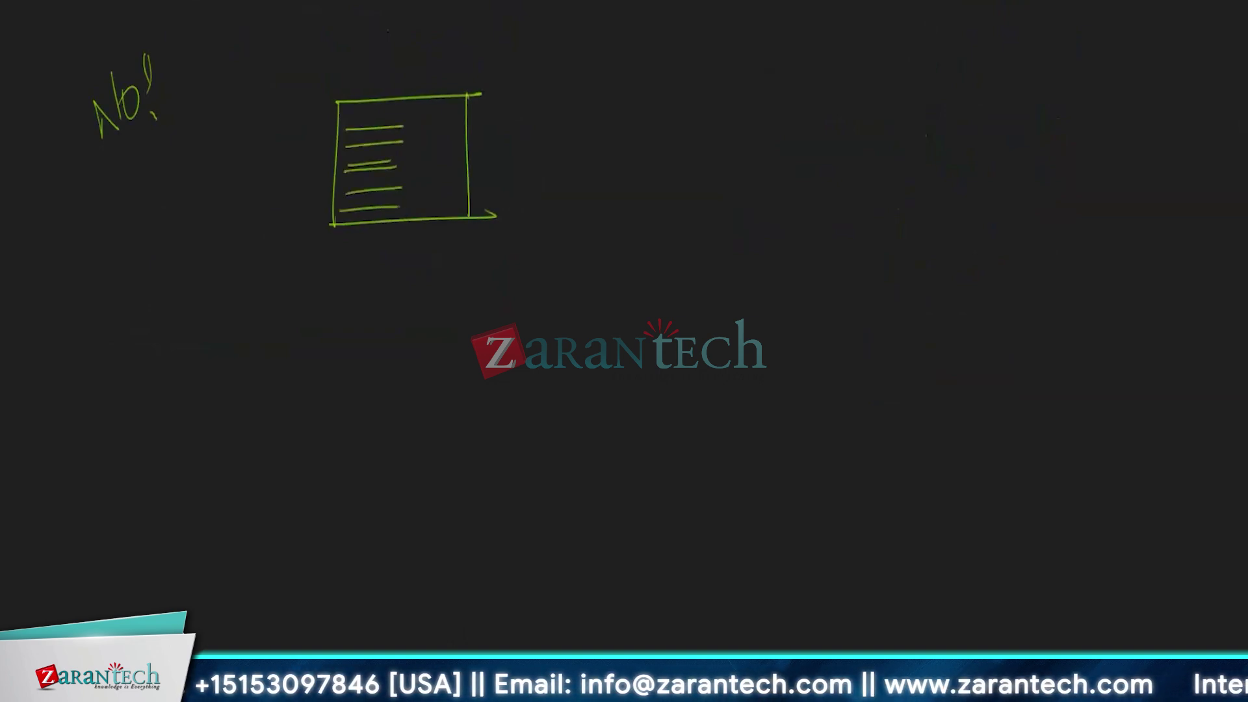
pyautogui.moveTo(480, 95); pyautogui.dragTo(479, 205)
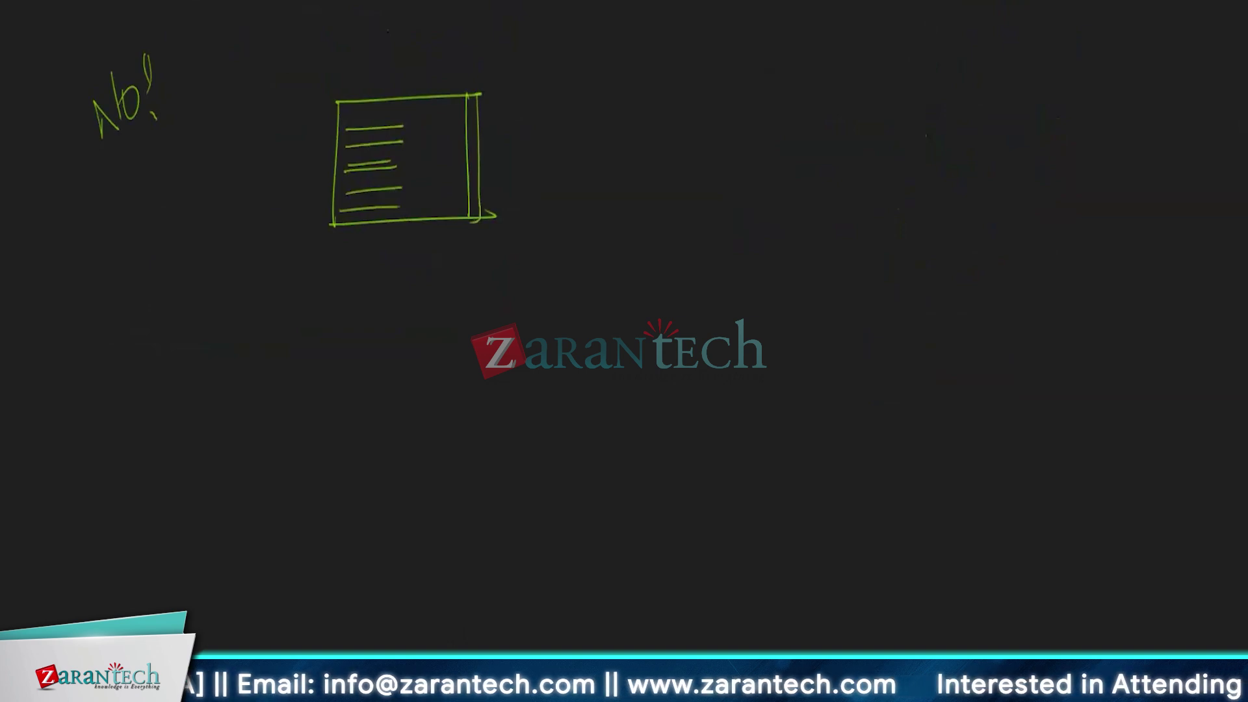
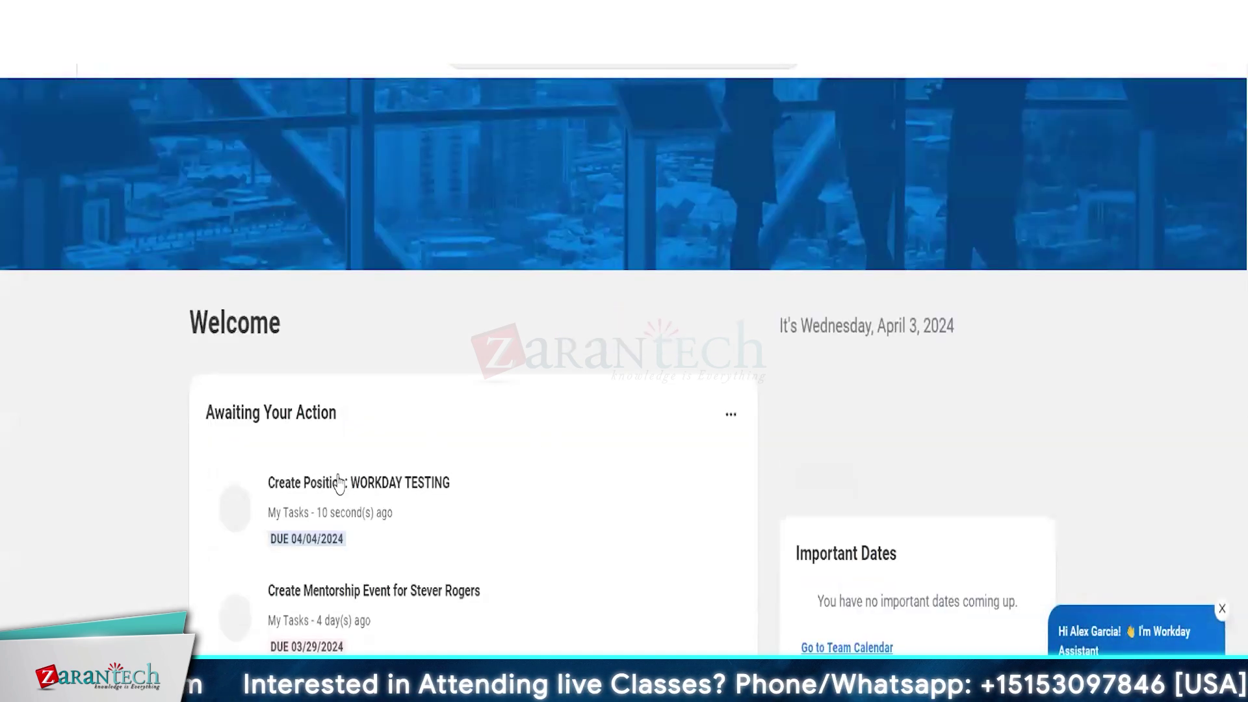
# Approve the Create Position: WORKDAY TESTING request and skip its Change Organization Assignments task without a reason
pyautogui.click(374, 501)
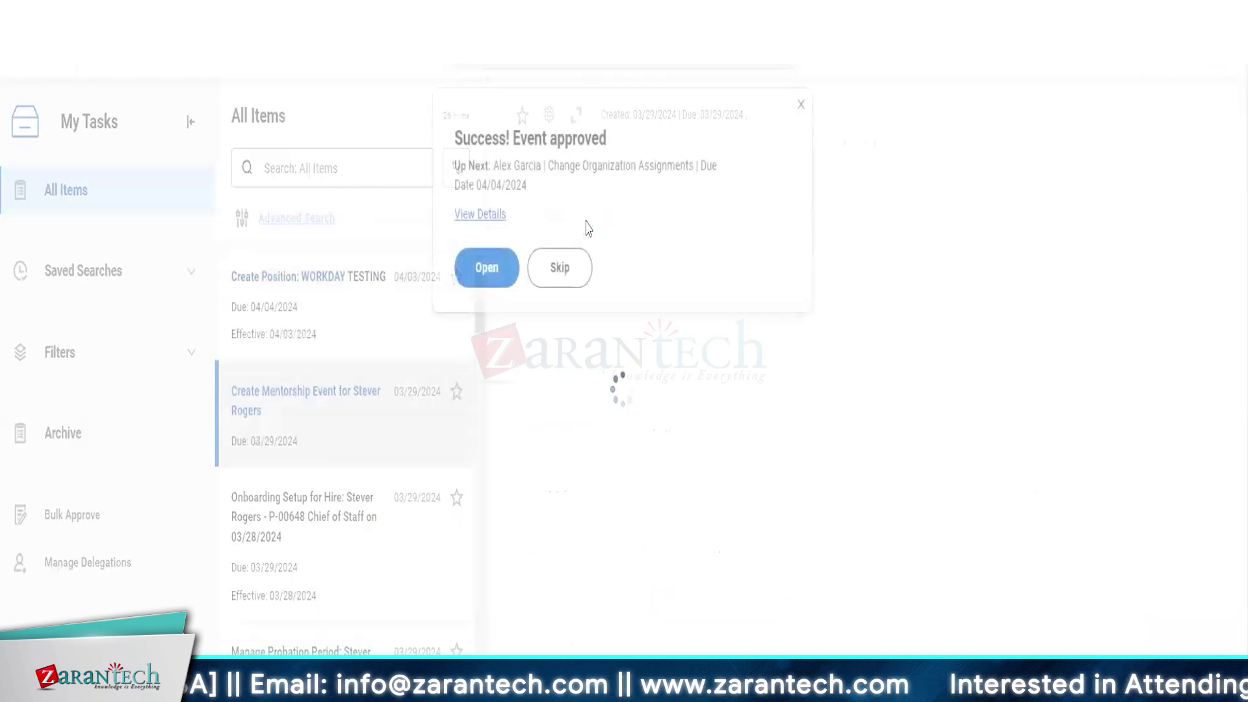
pyautogui.click(560, 267)
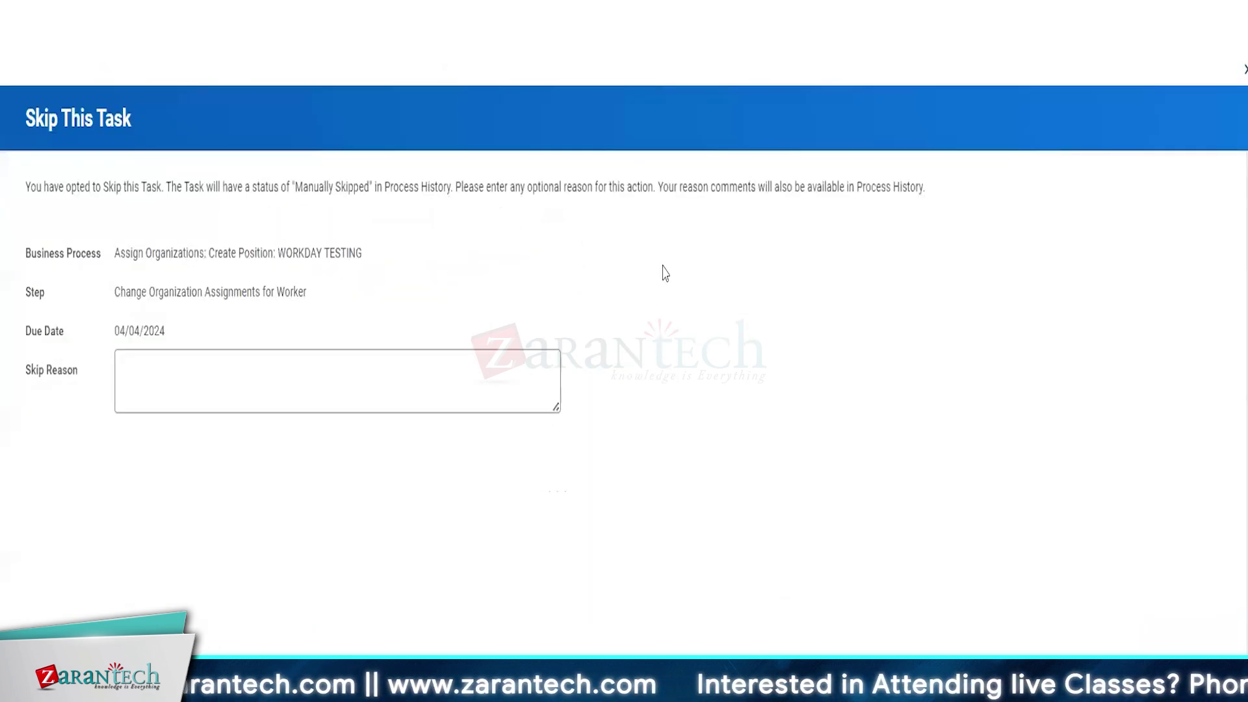
pyautogui.click(495, 222)
# Start a proxy session as the manager next in line and approve the Create Position: WORKDAY TESTING request
pyautogui.click(123, 222)
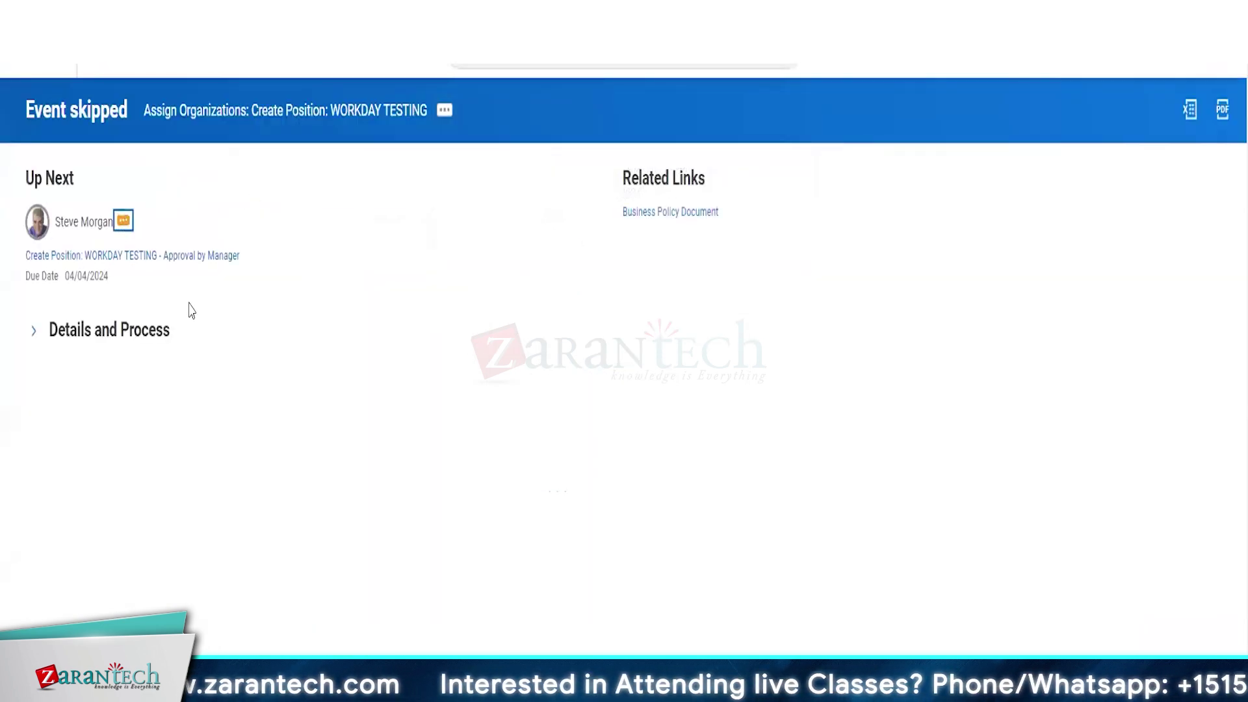
pyautogui.click(185, 325)
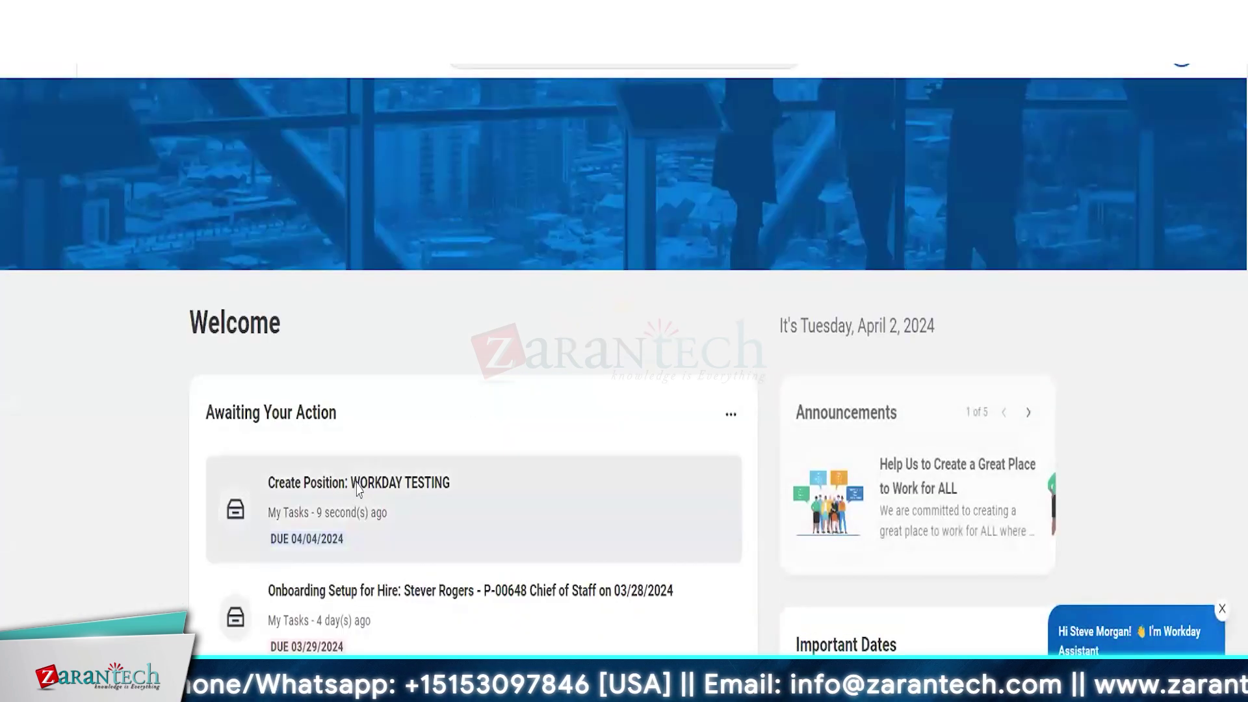
pyautogui.click(357, 489)
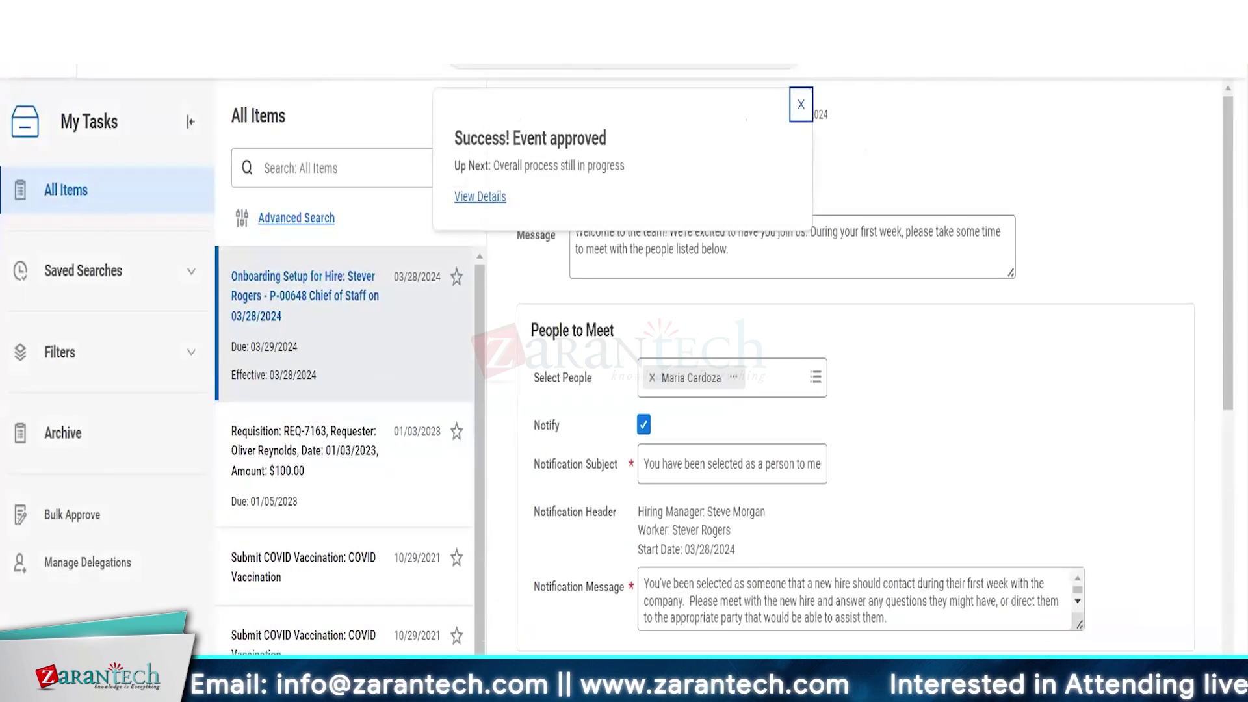
# Open the details of the approved Create Position: WORKDAY TESTING event and review its process history
pyautogui.click(480, 196)
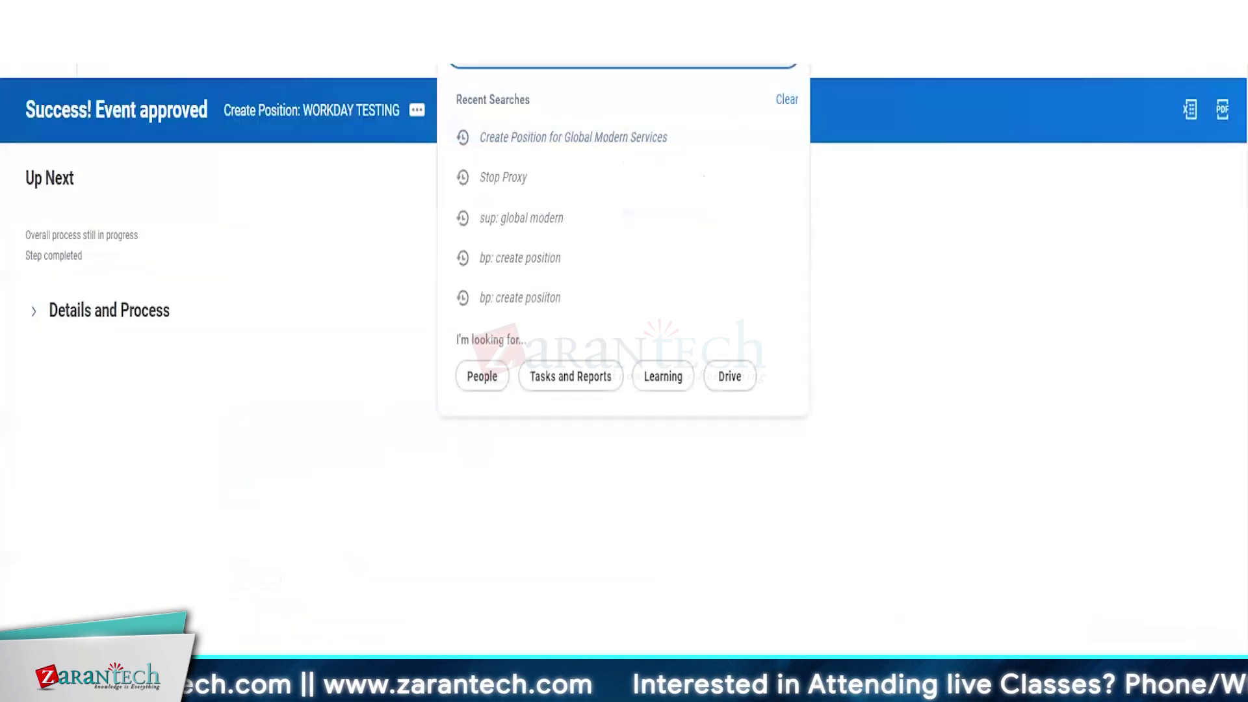
pyautogui.click(110, 310)
pyautogui.scroll(-8, 518, 301)
pyautogui.scroll(4, 136, 310)
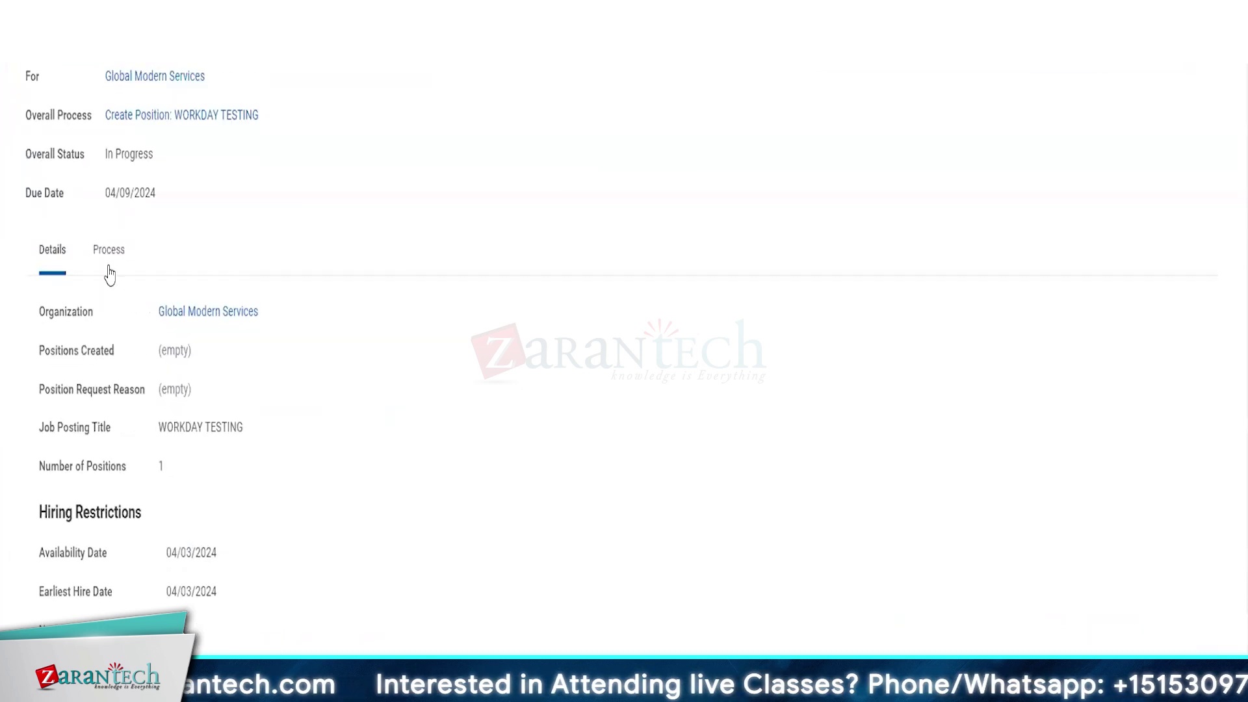
pyautogui.click(109, 264)
pyautogui.scroll(-4, 666, 484)
pyautogui.scroll(4, 663, 479)
# Find the Stop Proxy task through the search and end the manager's proxy session
pyautogui.click(544, 57)
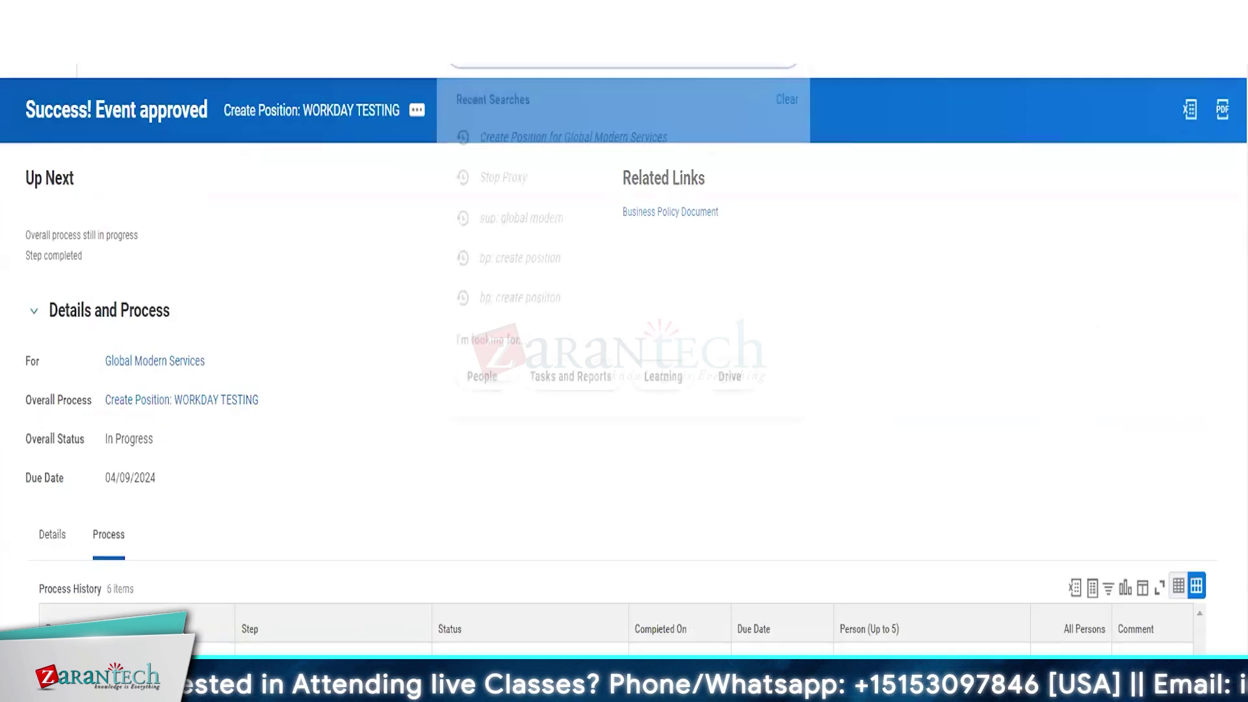
pyautogui.write('start')
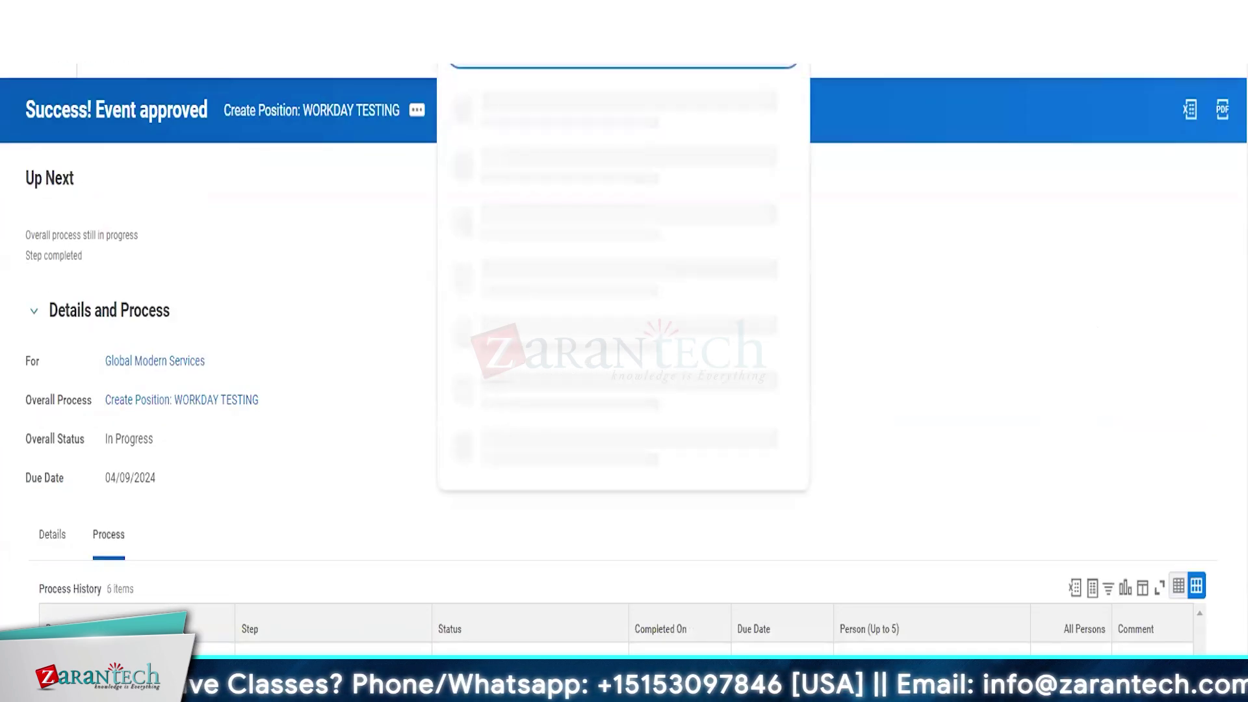
pyautogui.press('Return')
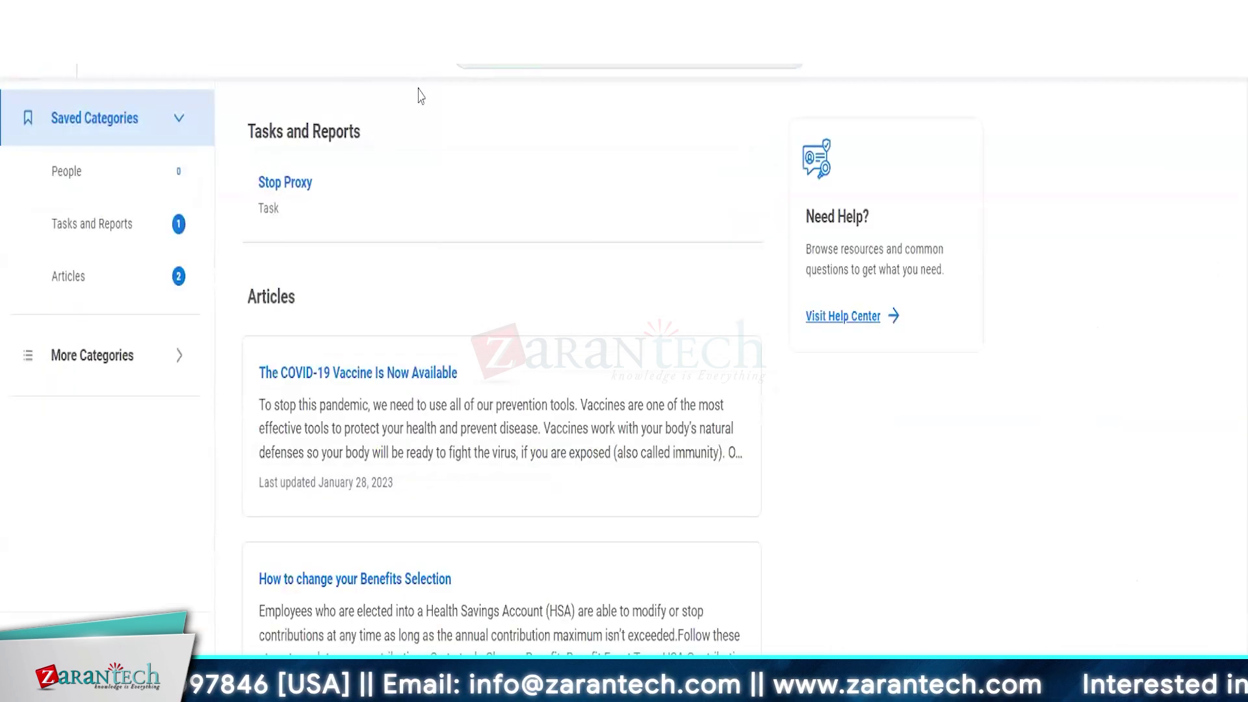
pyautogui.click(274, 182)
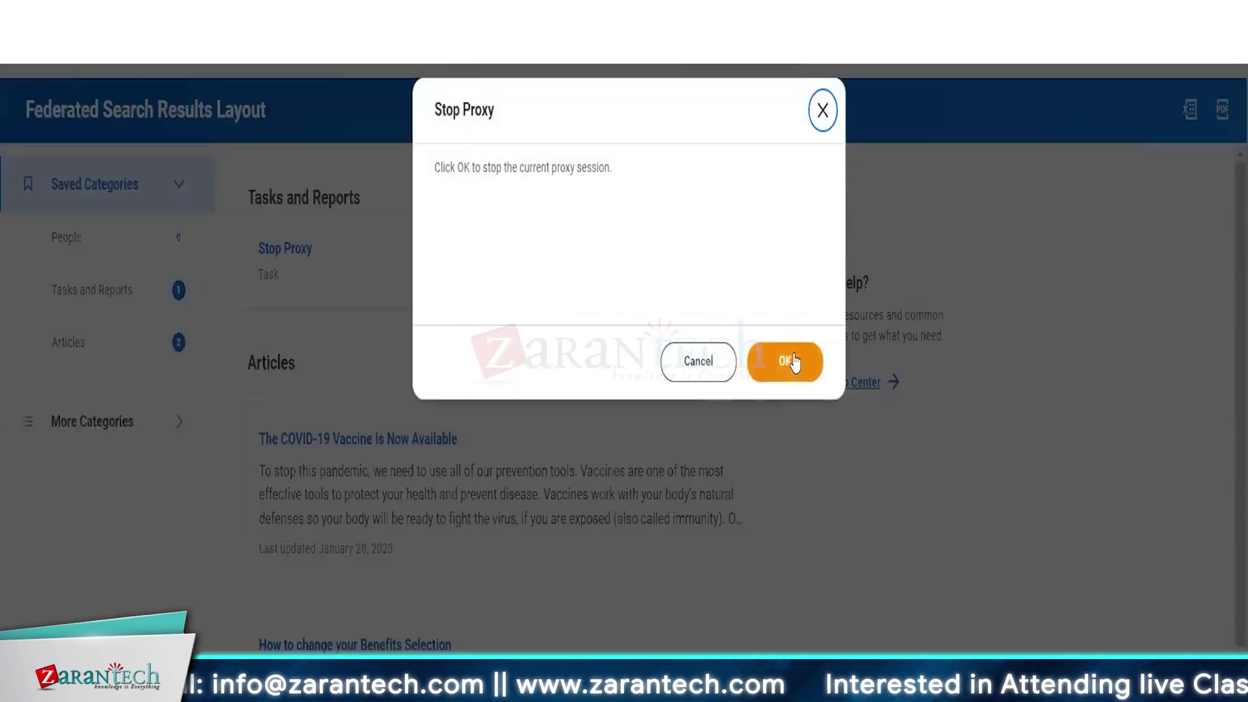
pyautogui.click(787, 361)
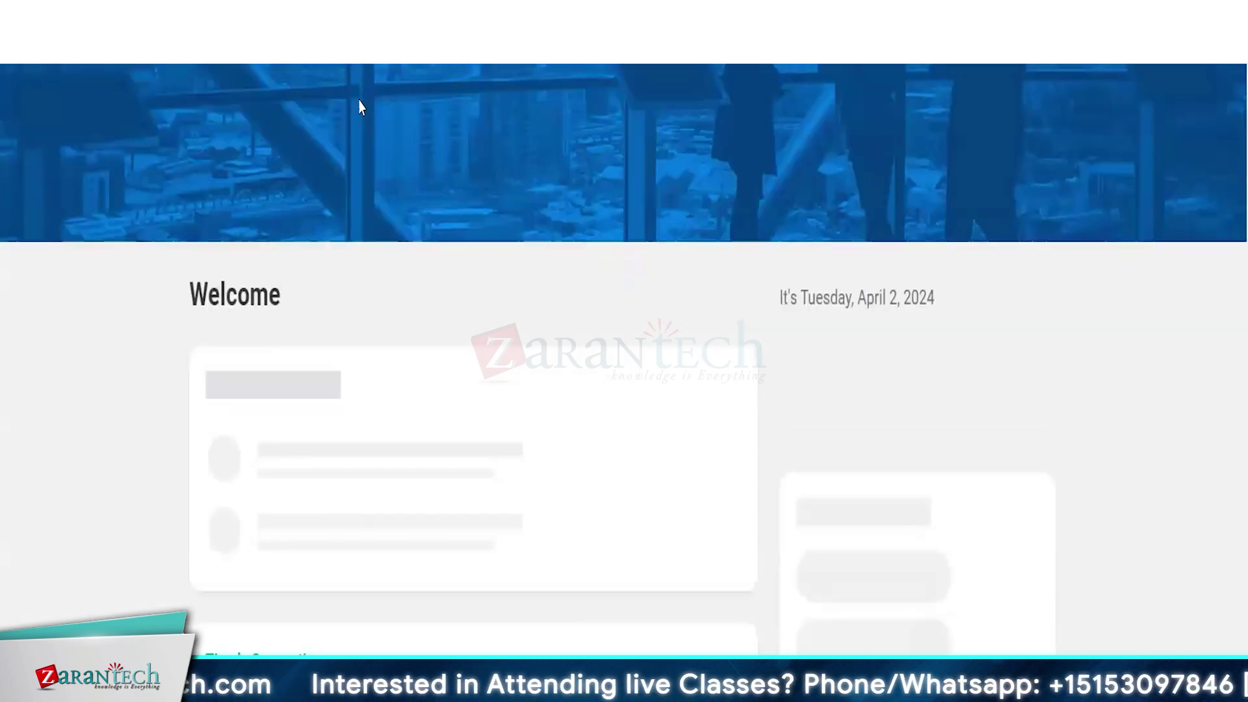
# Find the Global Modern Services supervisory organization and open its Create Position: WORKDAY TESTING event from the positions unavailable to fill
pyautogui.click(584, 41)
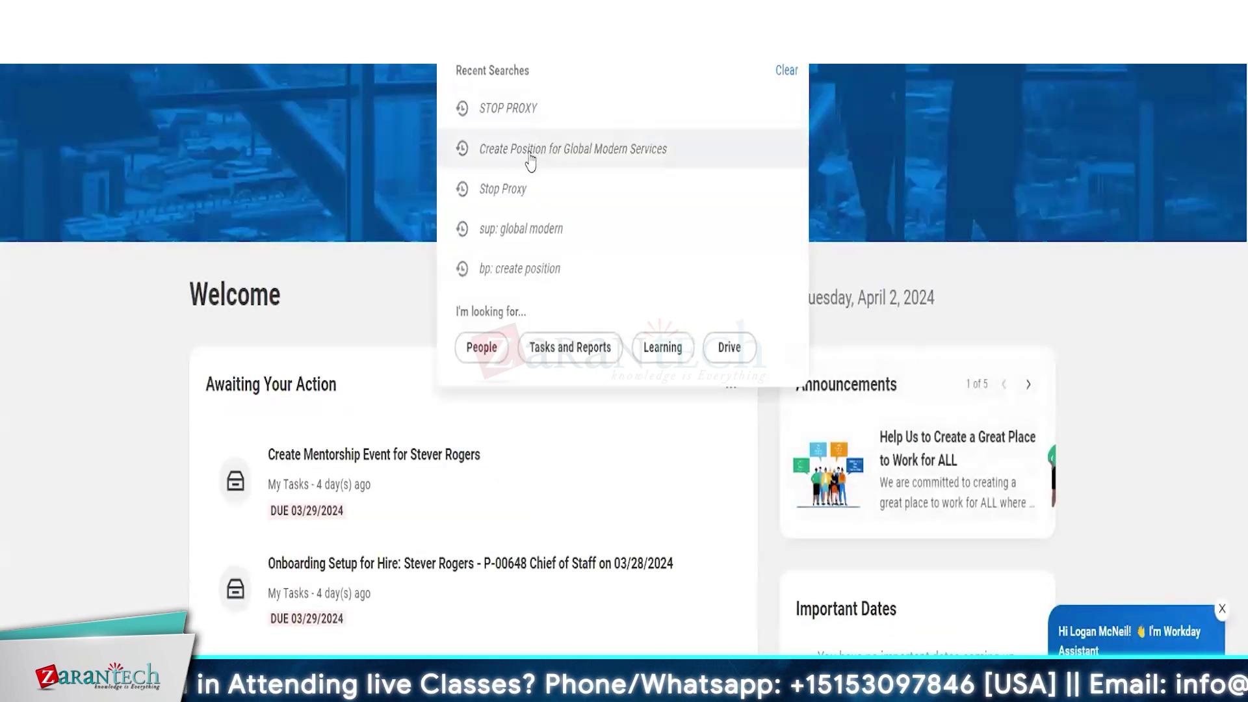
pyautogui.click(556, 229)
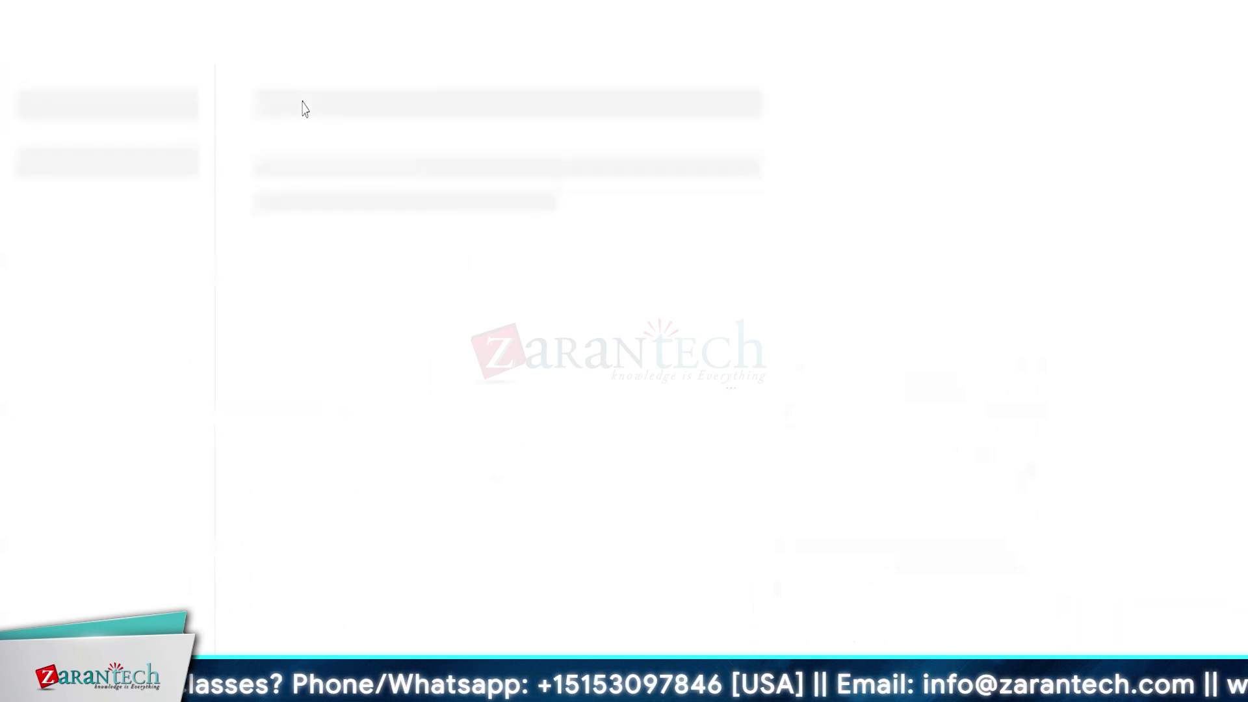
pyautogui.click(311, 160)
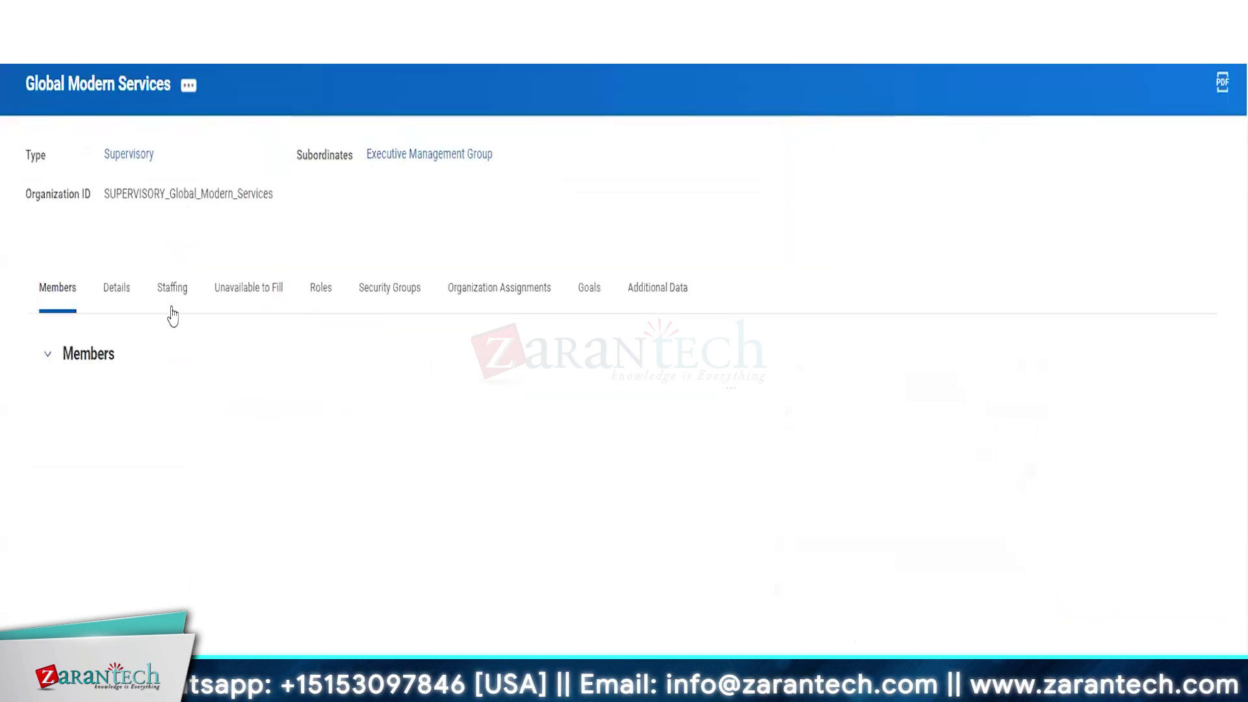
pyautogui.click(172, 300)
pyautogui.click(253, 290)
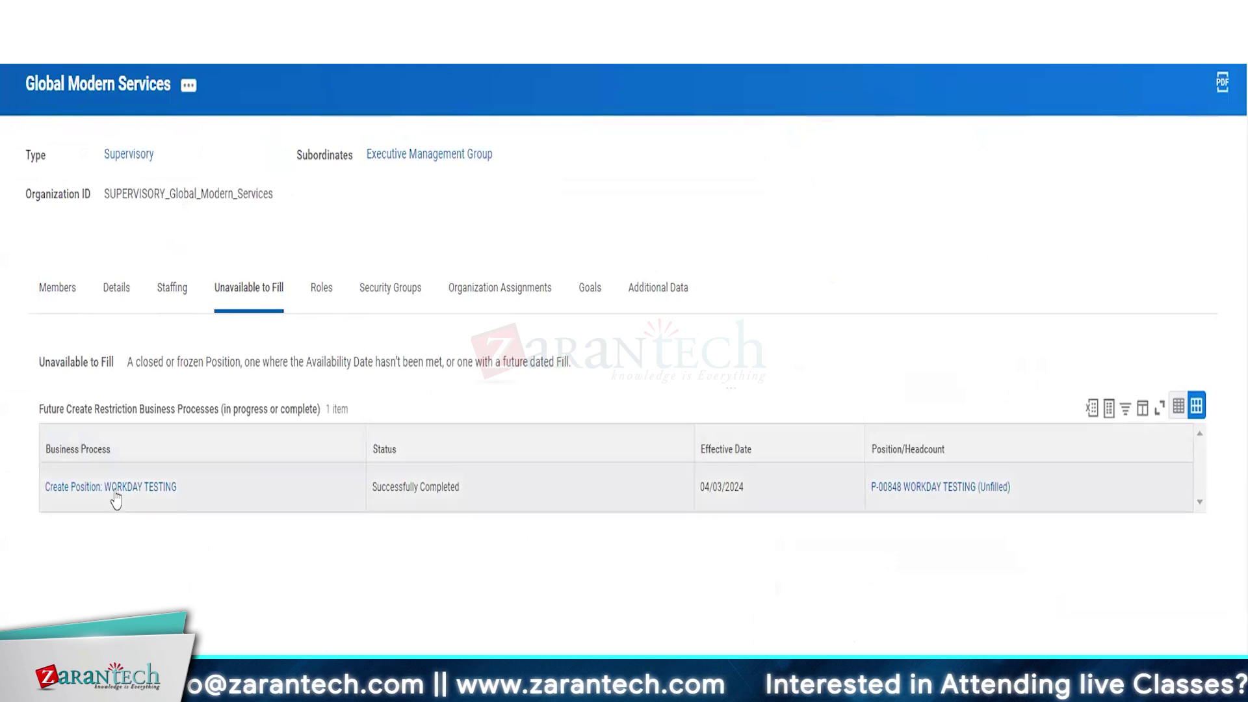
pyautogui.click(119, 488)
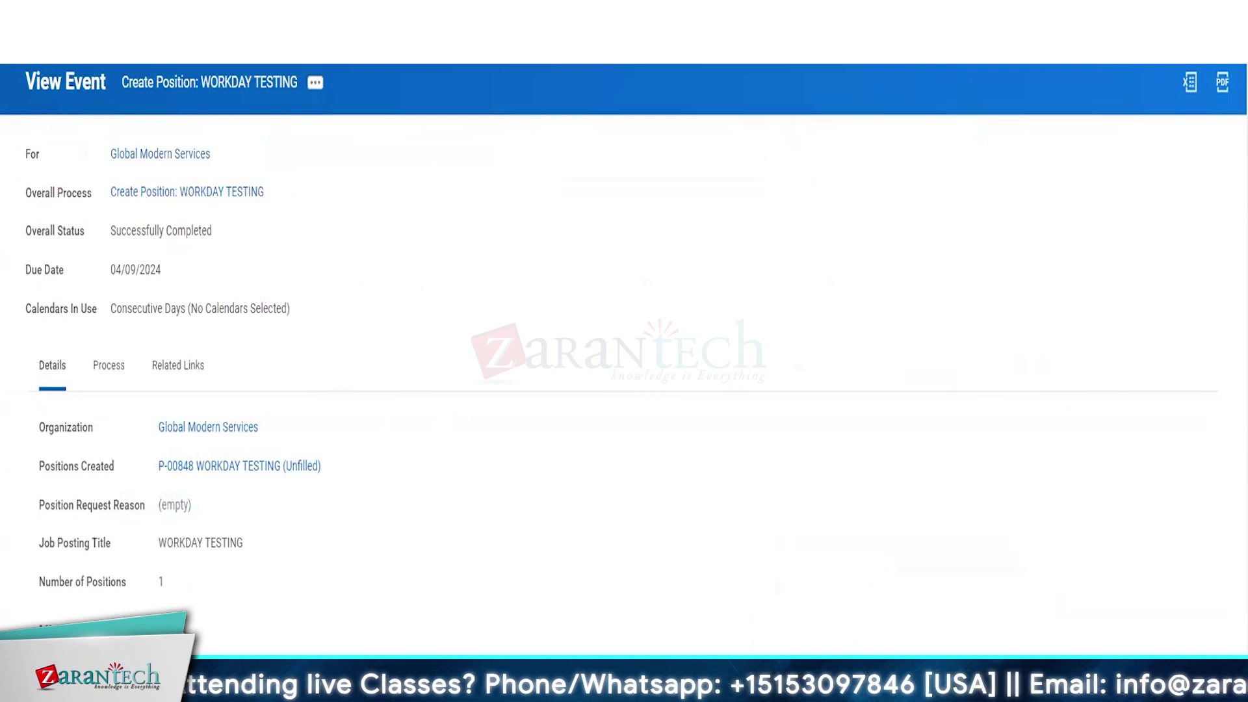
# Open the unfilled P-00846 Exective Director position and inspect its business process history and the actions available for its Create Position event
pyautogui.hotkey('alt', 'Left')
pyautogui.click(161, 289)
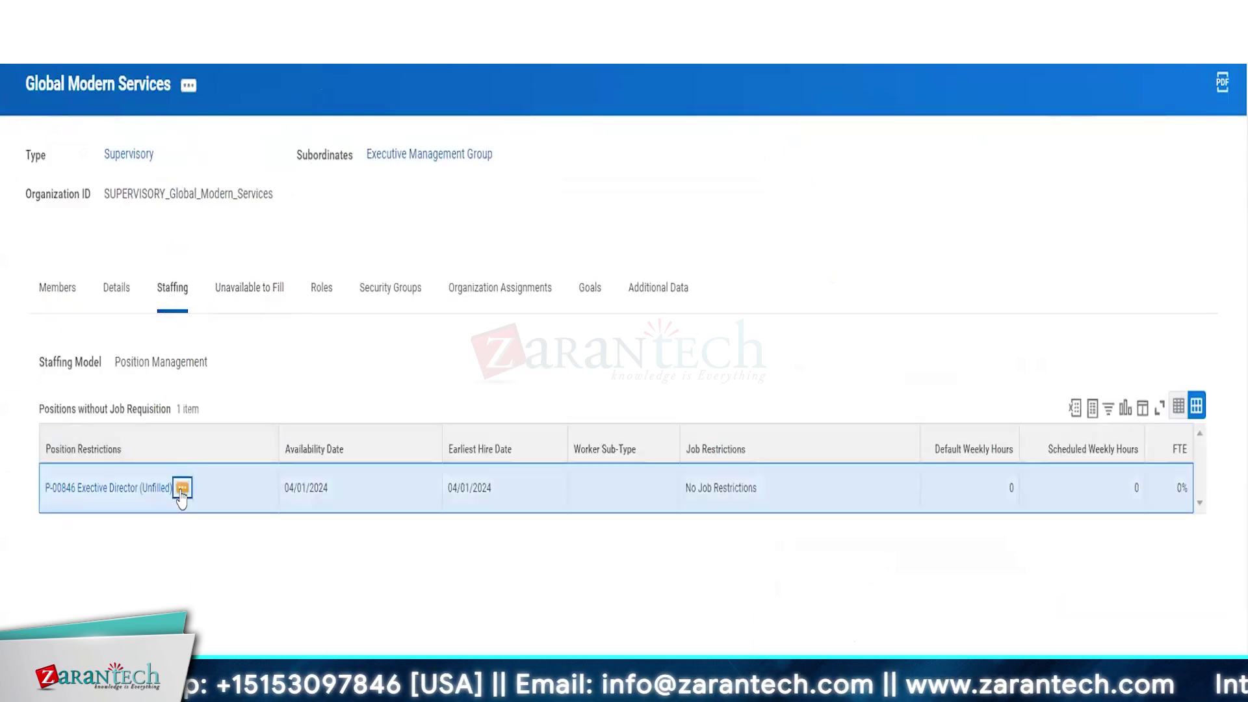
pyautogui.click(181, 489)
pyautogui.click(121, 495)
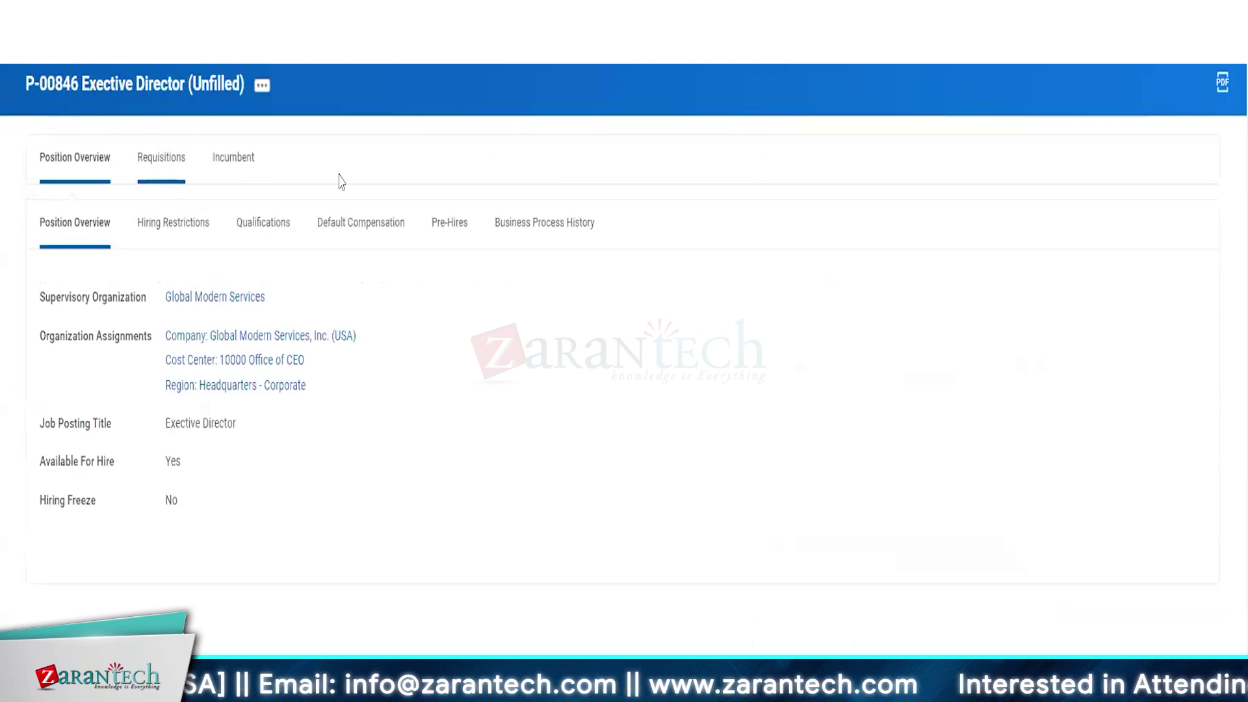
pyautogui.click(538, 221)
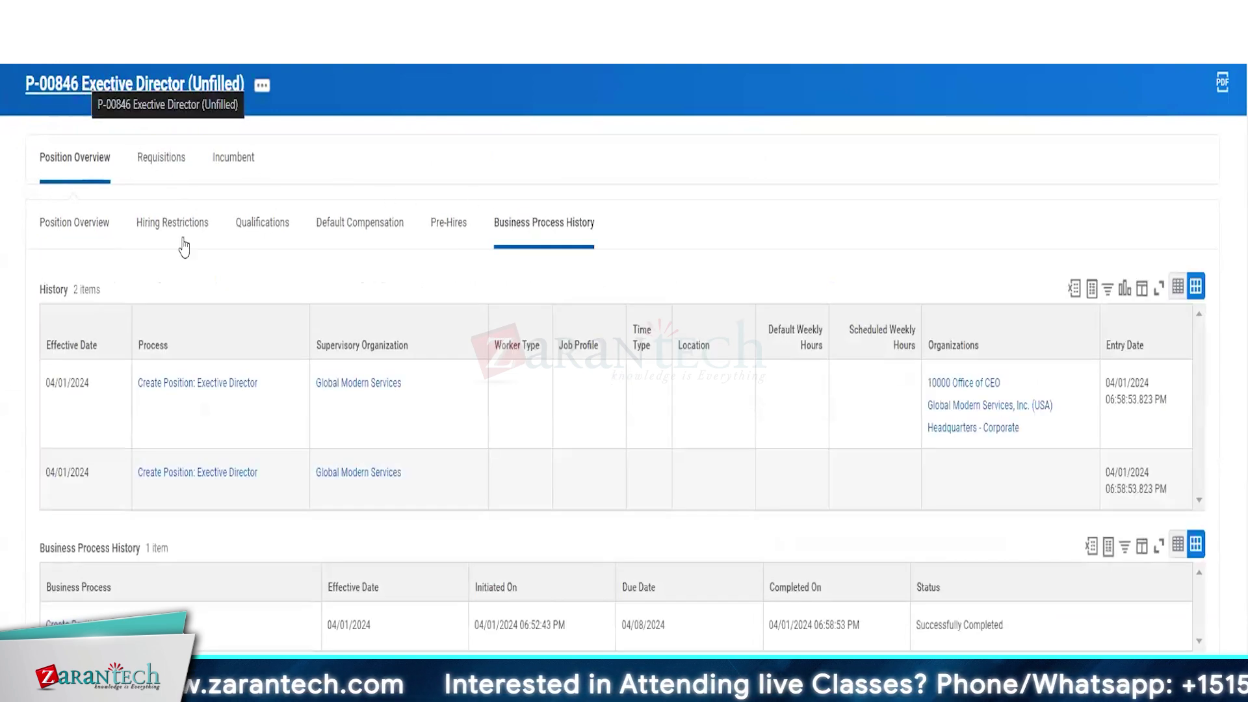
pyautogui.click(267, 386)
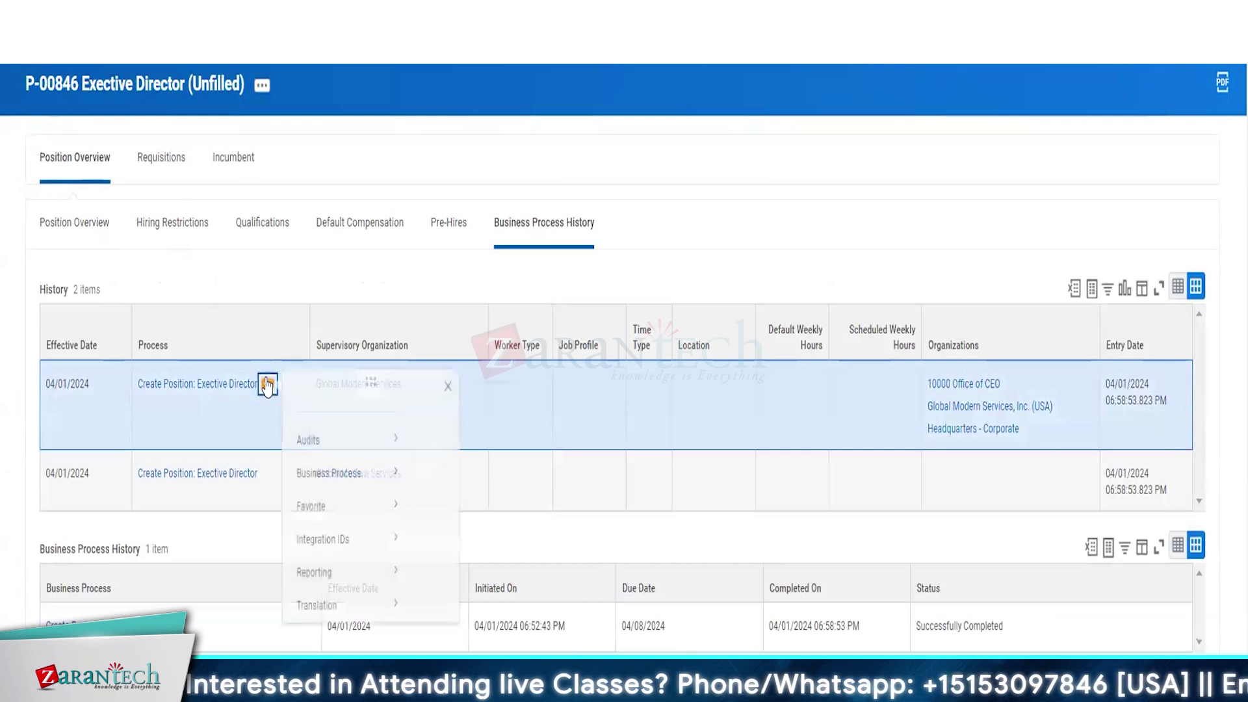
pyautogui.moveTo(332, 606)
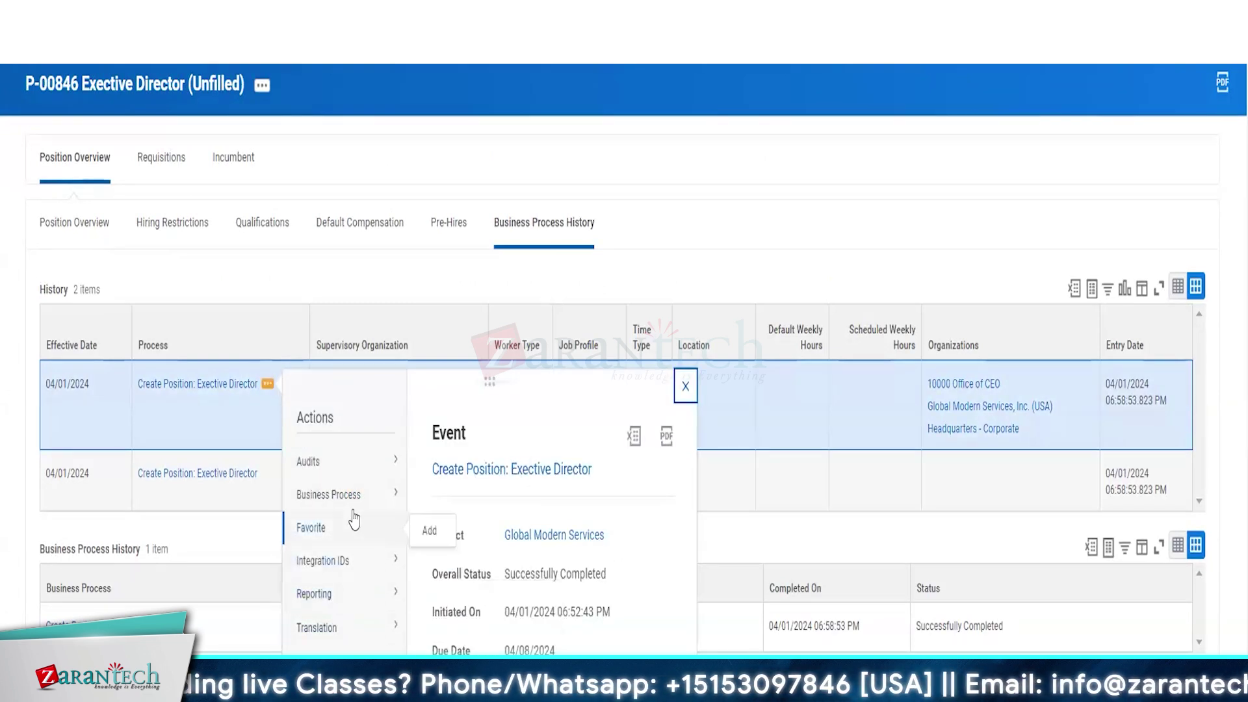
pyautogui.moveTo(325, 494)
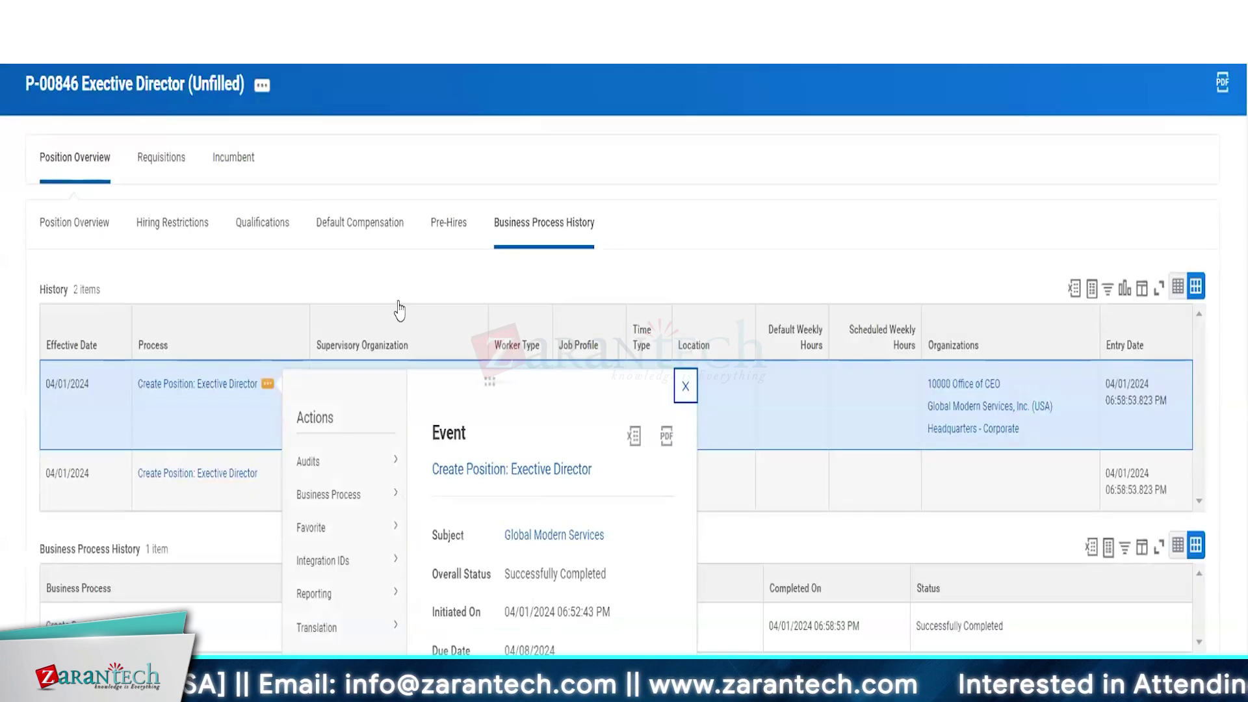
# Return to Global Modern Services and view the business process definition behind the Create Position: WORKDAY TESTING event
pyautogui.click(183, 218)
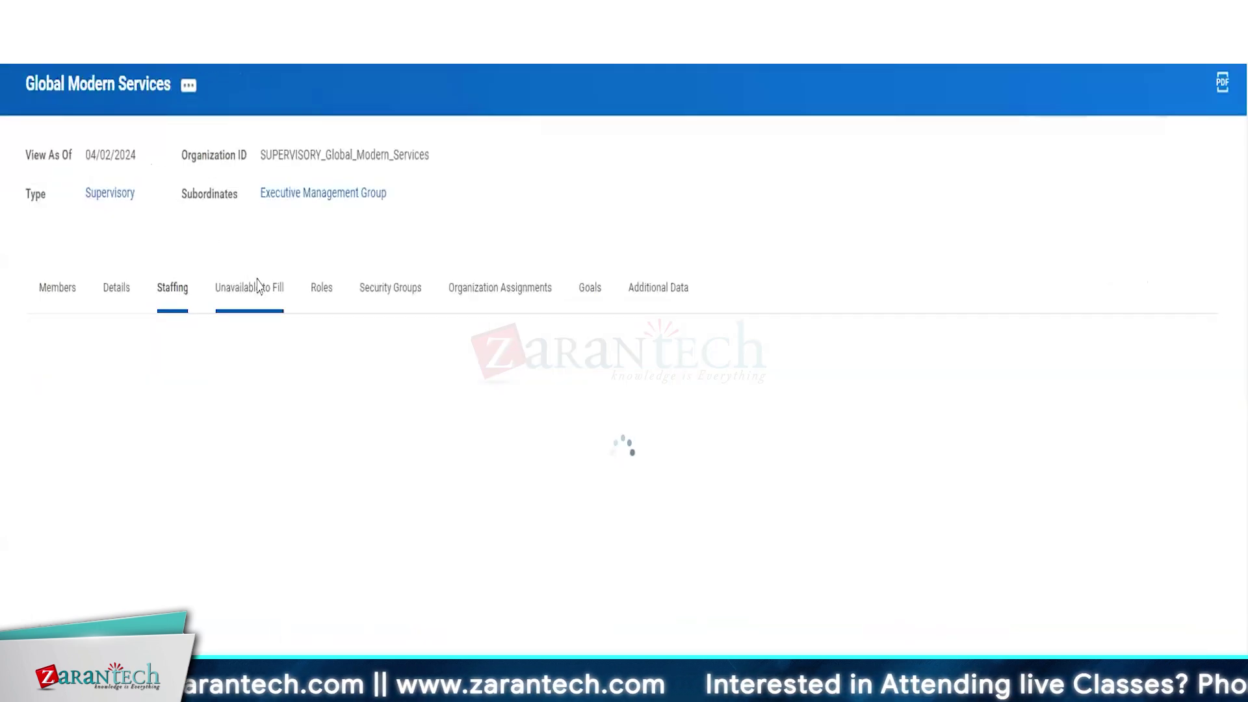
pyautogui.click(253, 287)
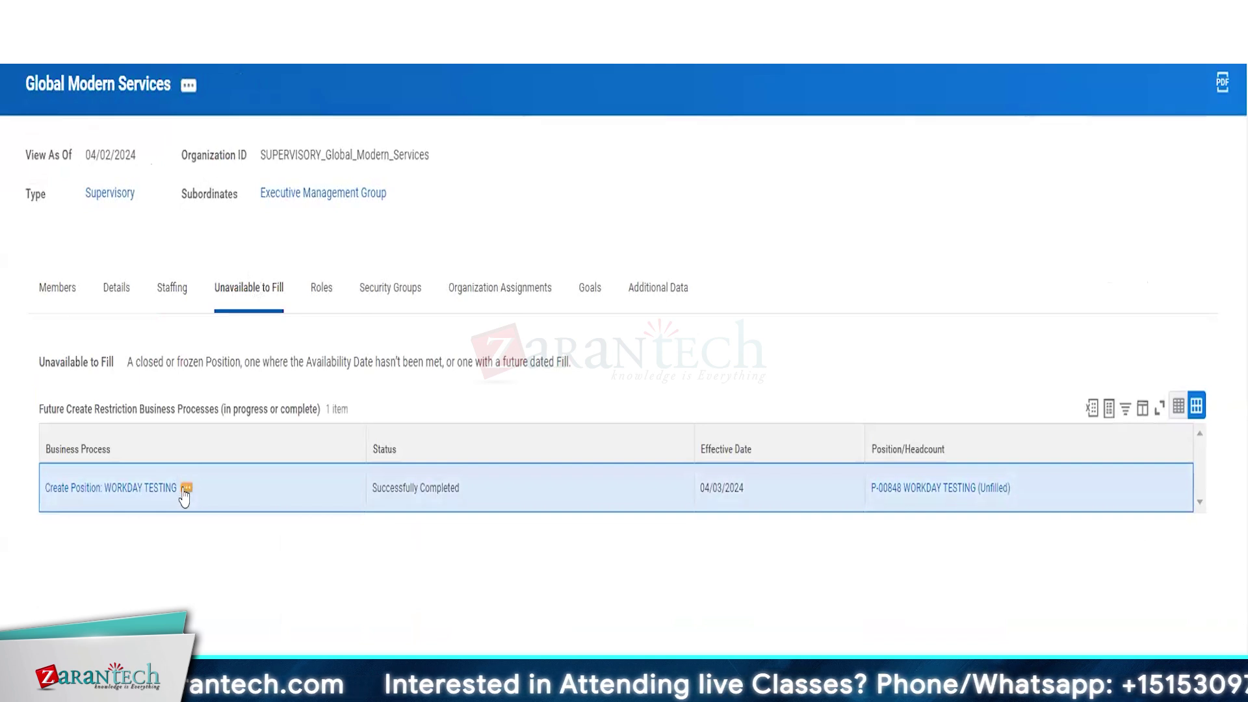
pyautogui.click(185, 492)
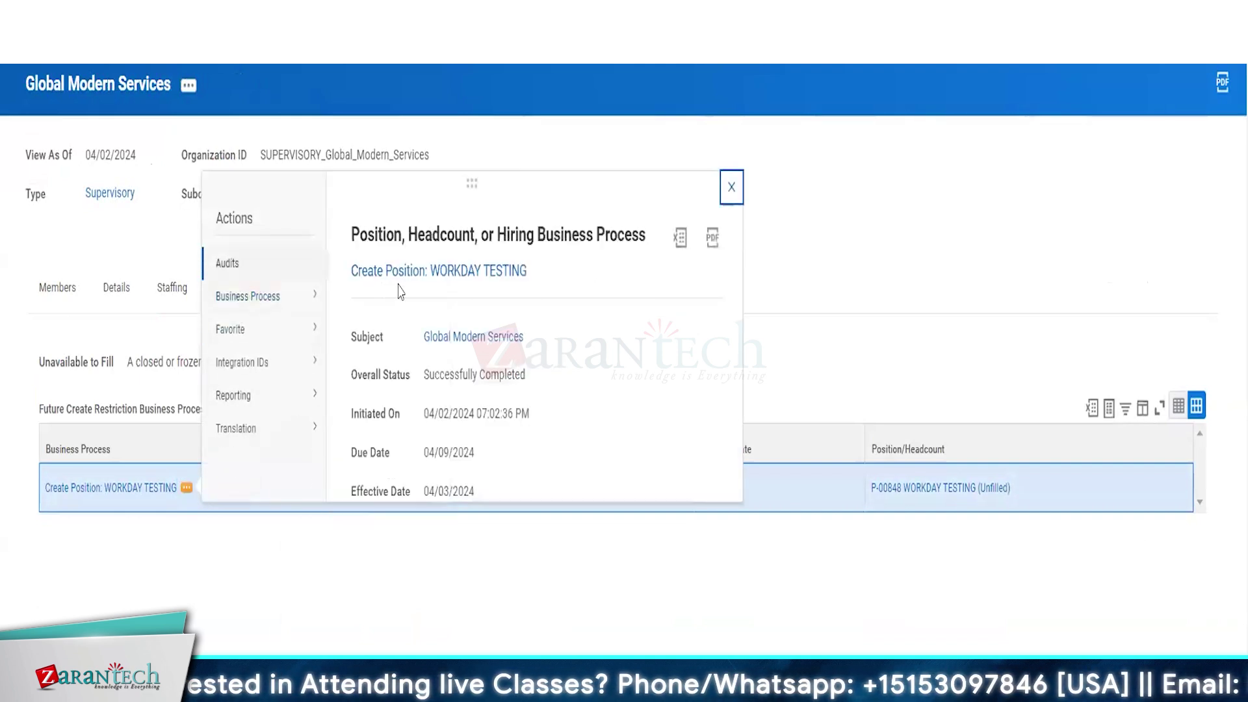
pyautogui.moveTo(272, 307)
pyautogui.click(374, 485)
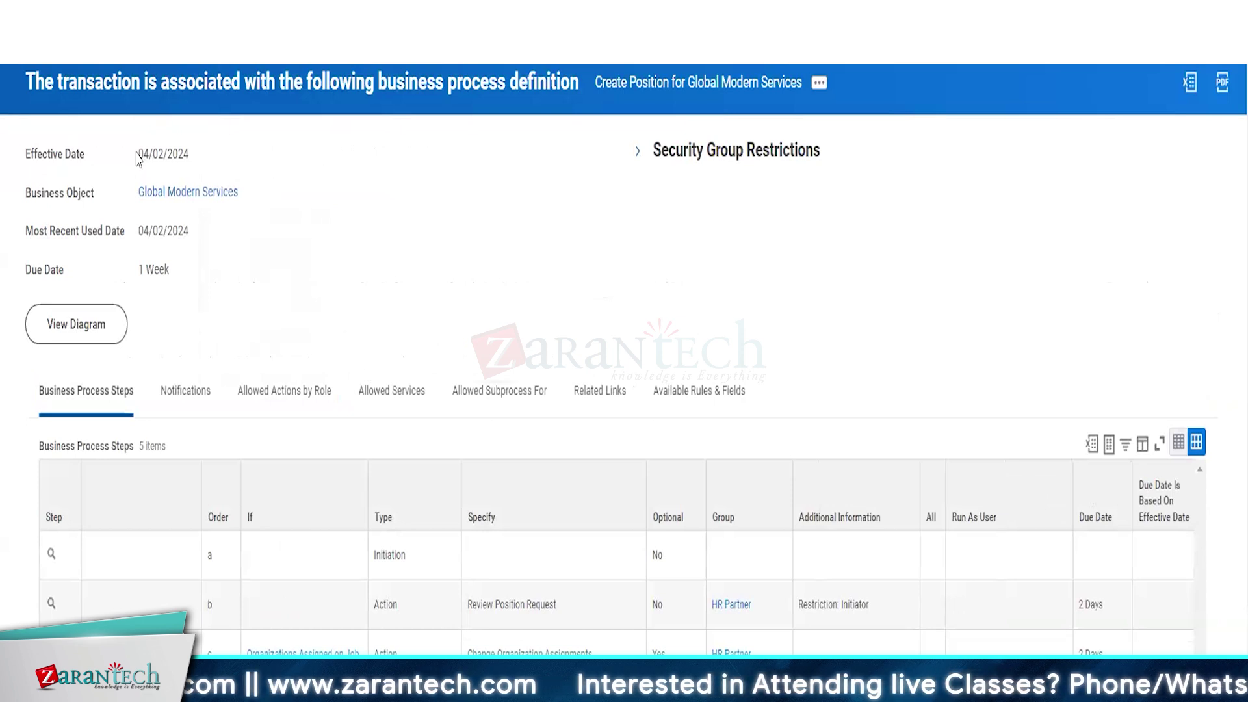
# Compare the effective dates of the Create Position for Global Modern Services definition versions and check their notifications
pyautogui.moveTo(137, 154); pyautogui.dragTo(194, 153)
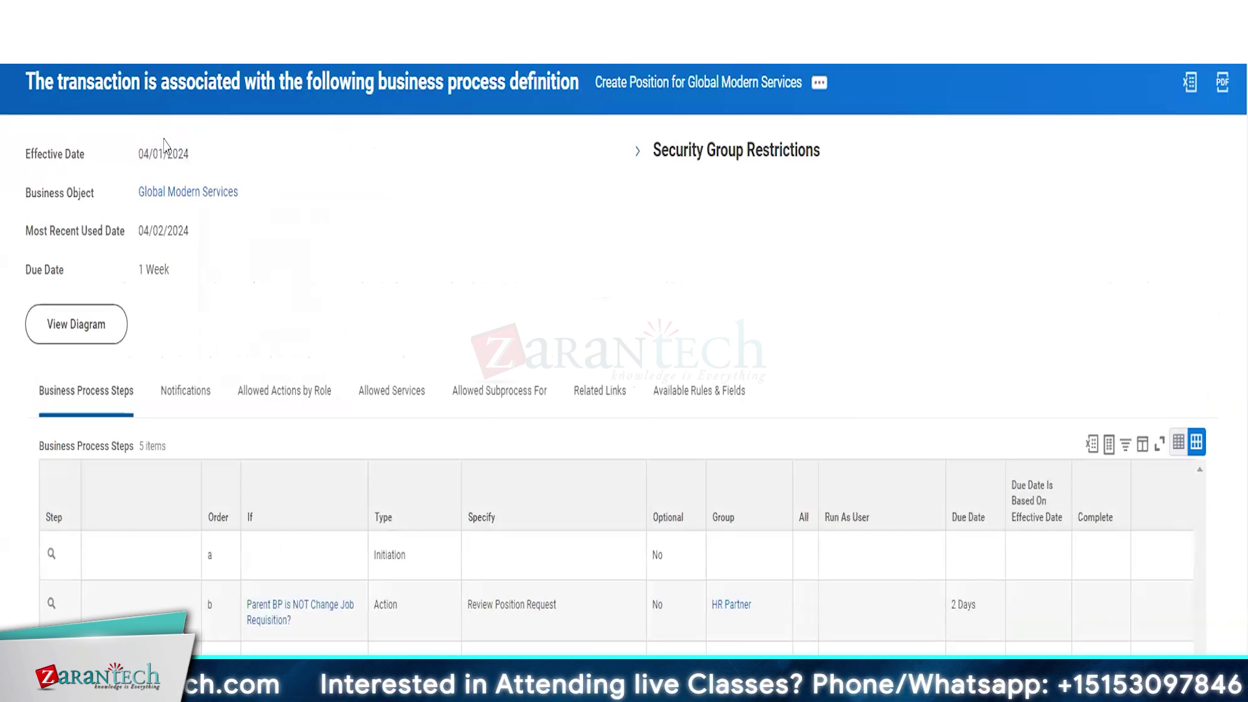
pyautogui.click(195, 399)
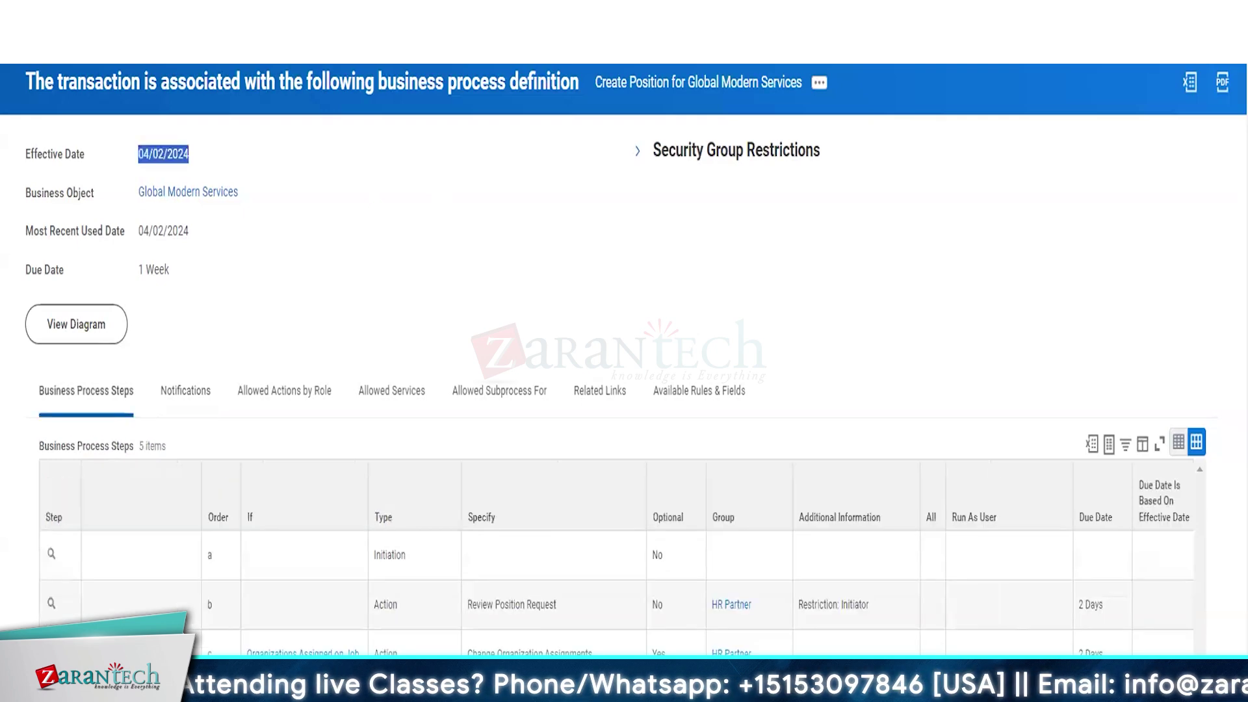
pyautogui.click(193, 393)
pyautogui.click(129, 388)
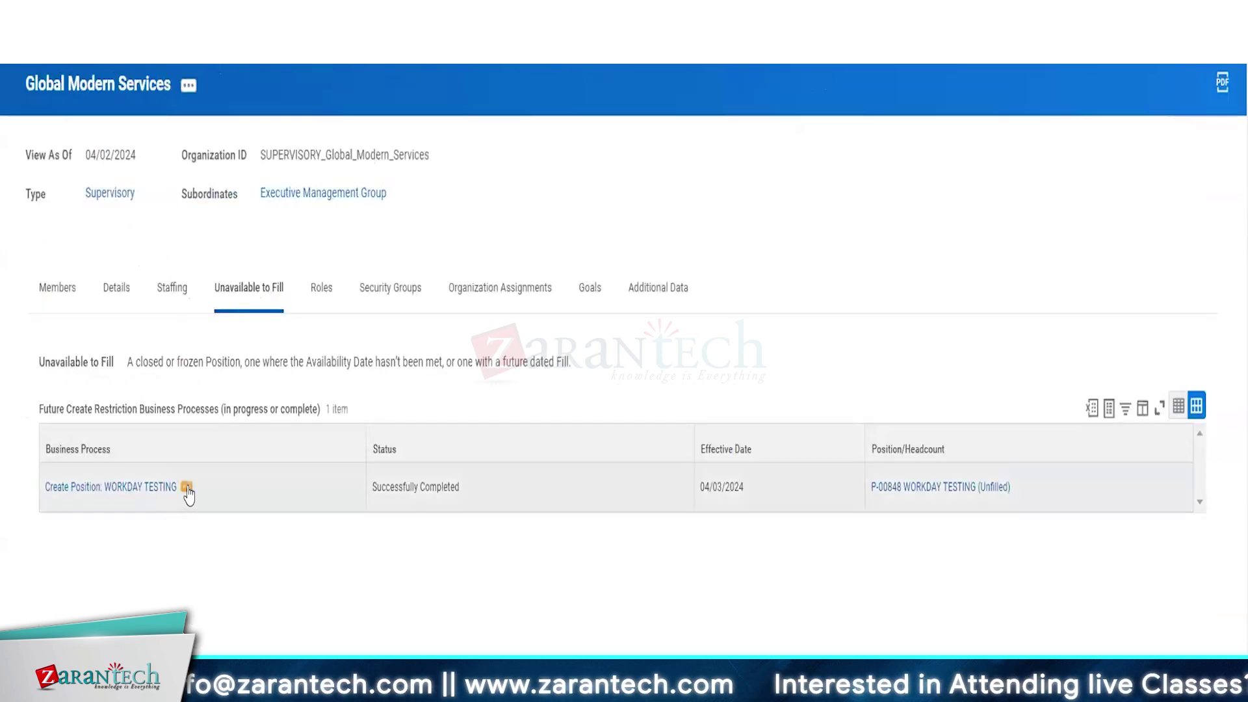
# Bring up the business process actions for the completed Create Position: WORKDAY TESTING event
pyautogui.click(186, 488)
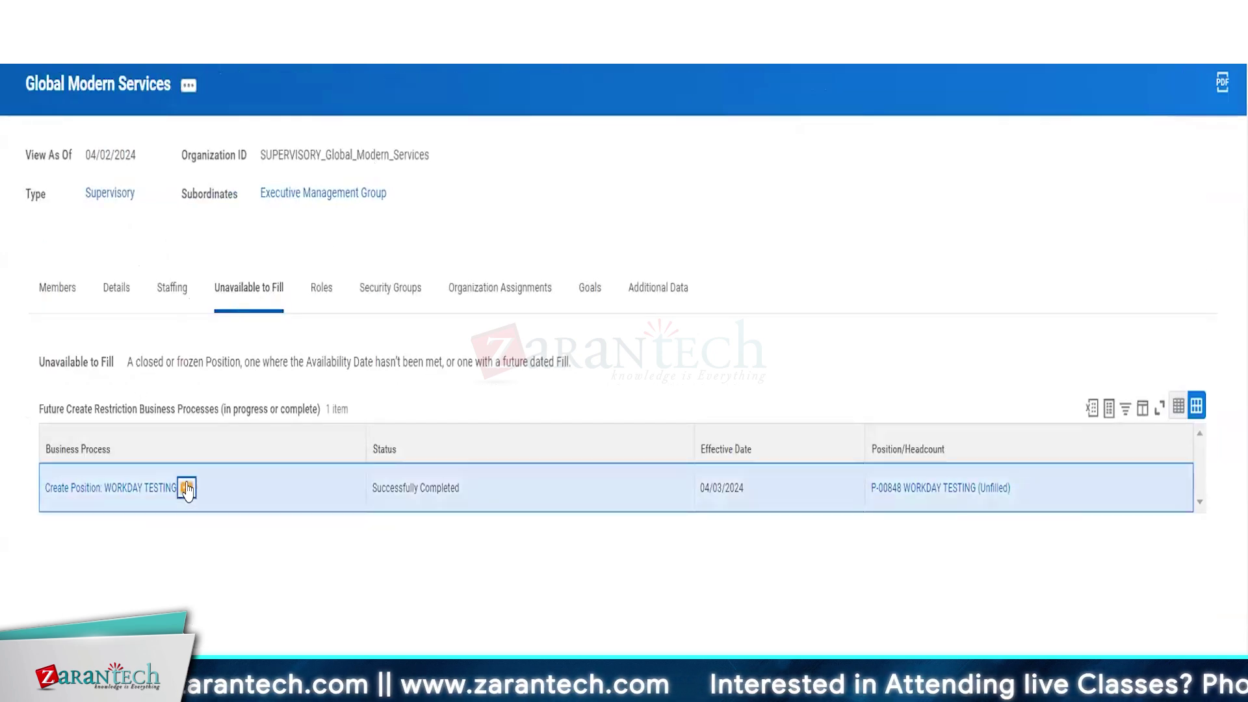
pyautogui.moveTo(273, 296)
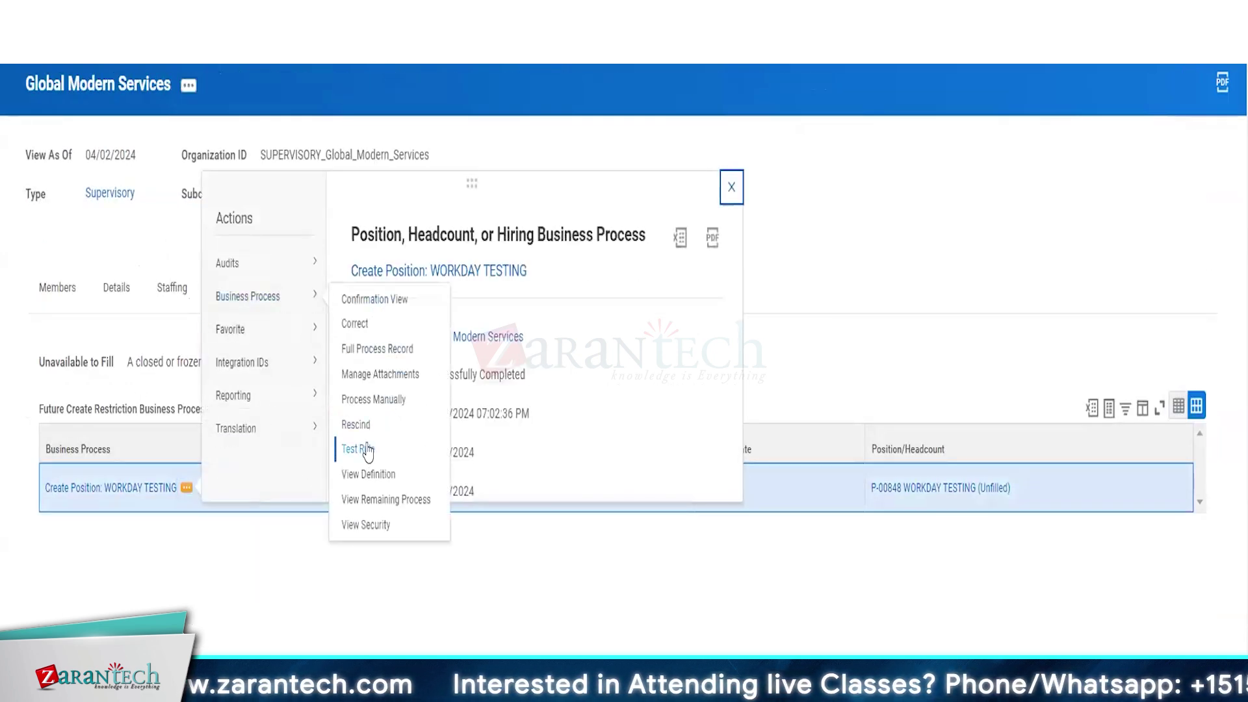
# Rescind the Create Position: WORKDAY TESTING business process with the comment "TEST"
pyautogui.click(356, 426)
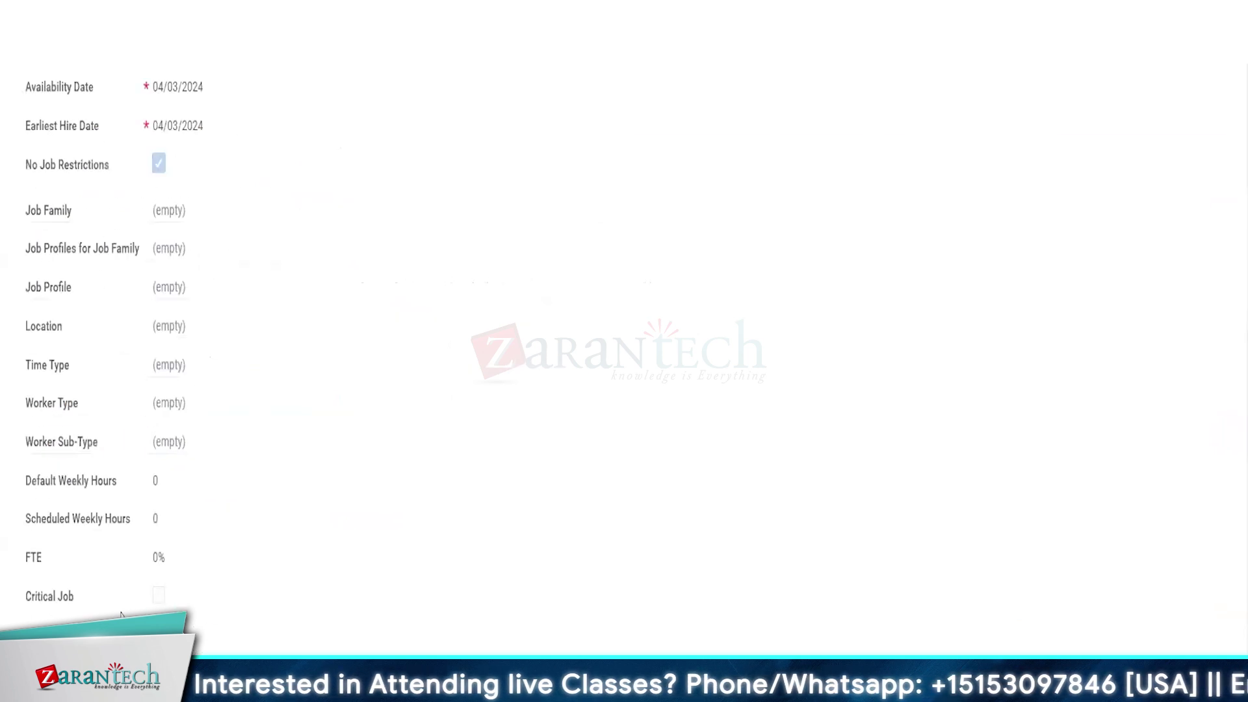
pyautogui.scroll(-10, 223, 593)
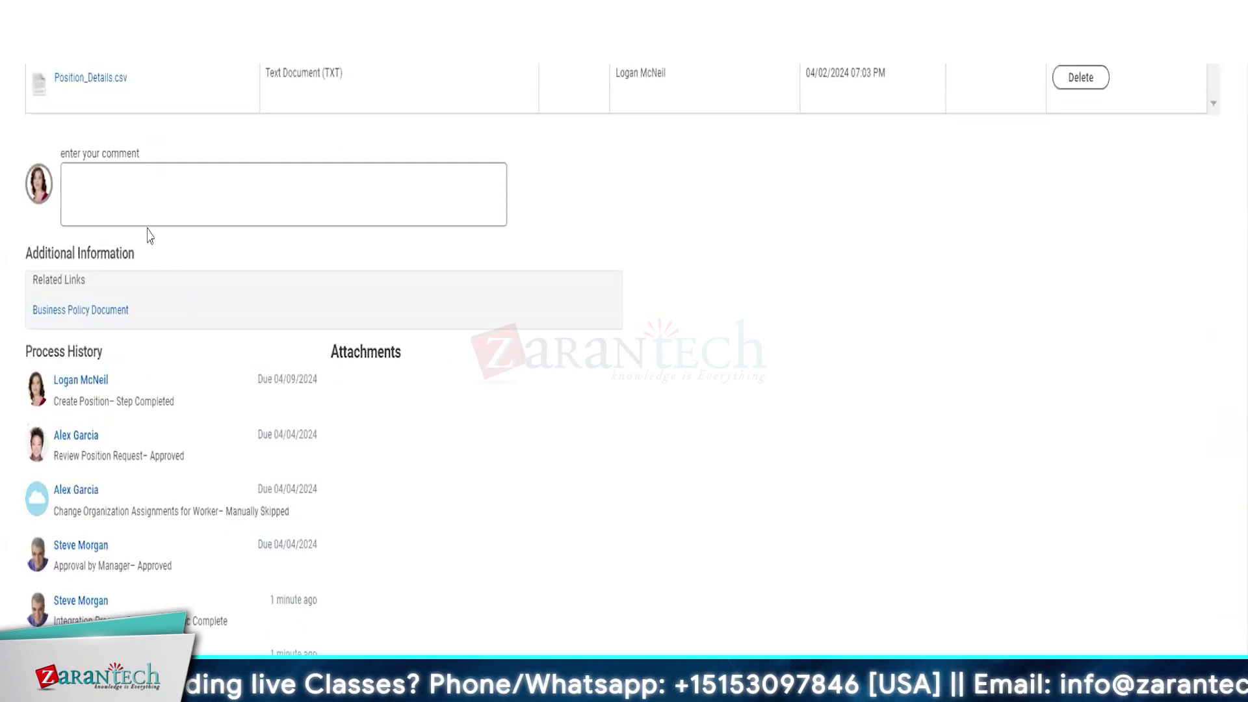
pyautogui.click(188, 201)
pyautogui.write('TEST')
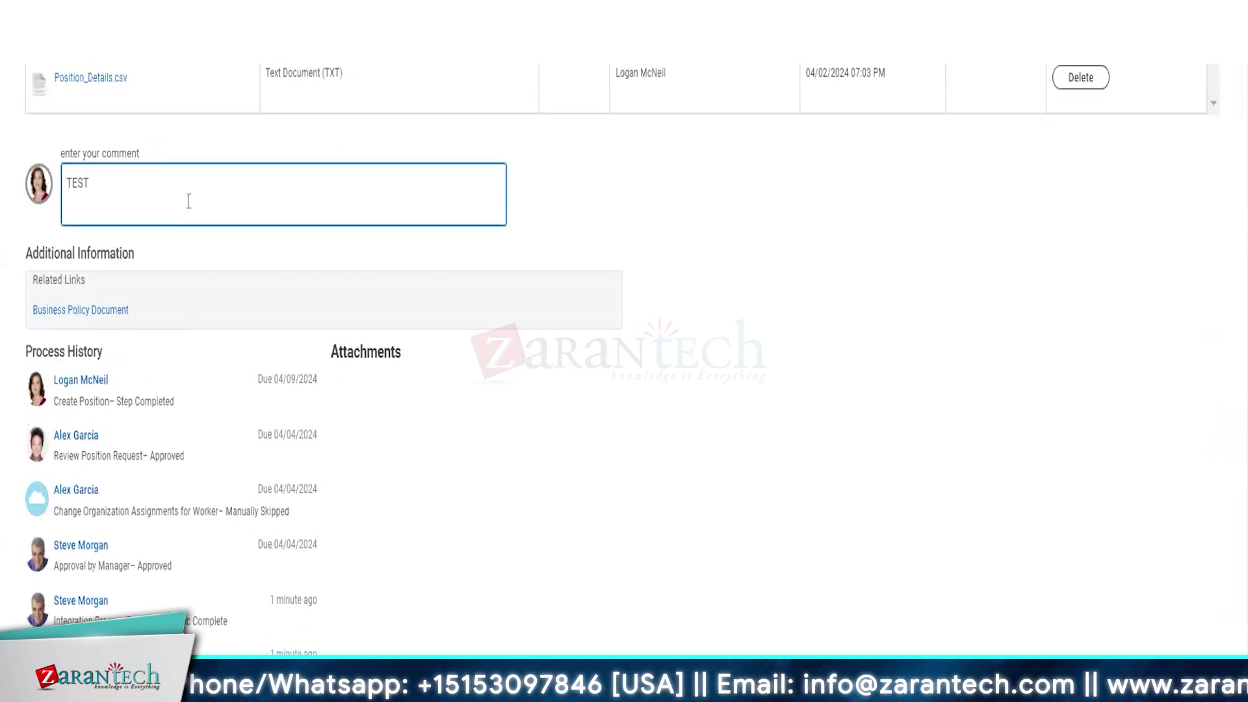
pyautogui.scroll(10, 583, 344)
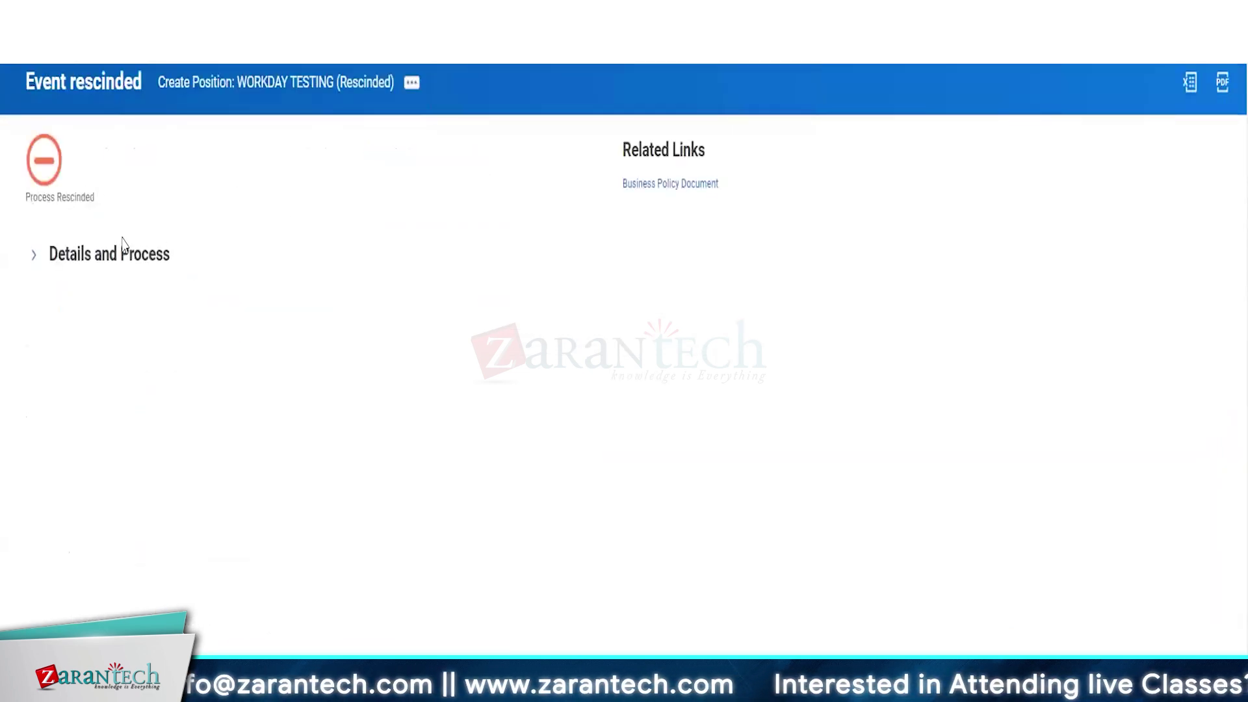
# Examine the rescinded event's details and process history, and the business process steps of its associated definition
pyautogui.click(124, 248)
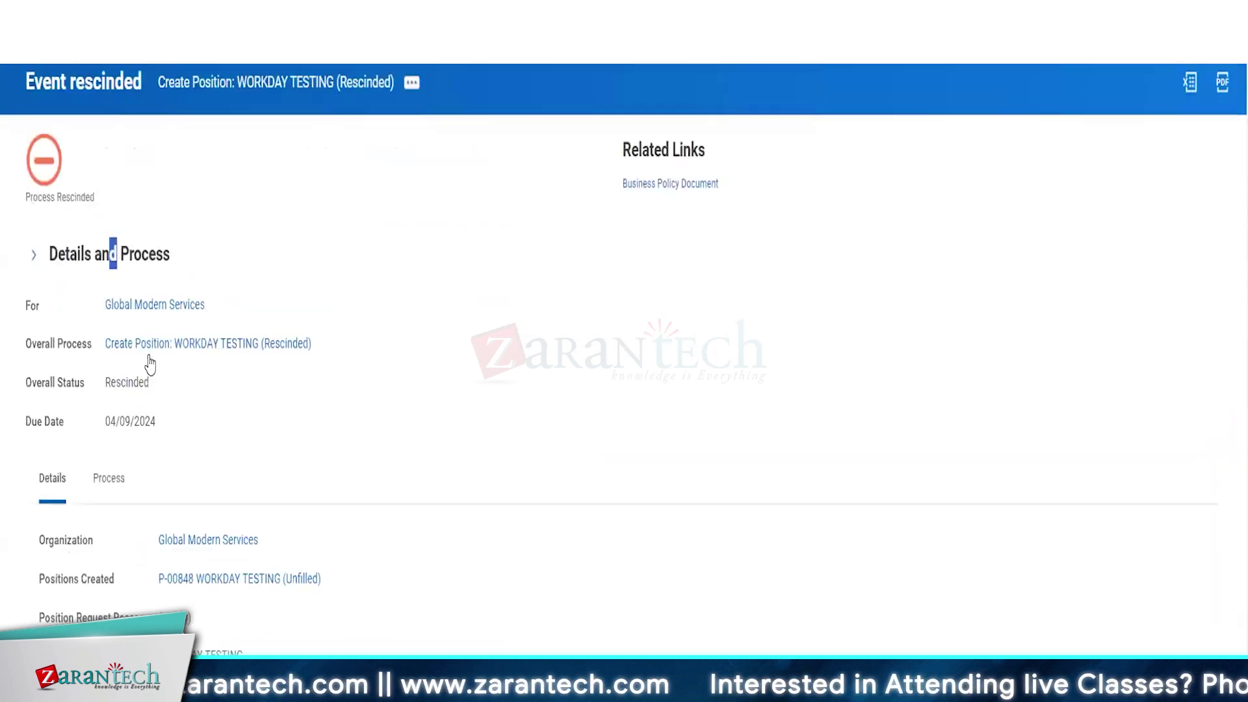
pyautogui.click(109, 479)
pyautogui.scroll(-5, 845, 426)
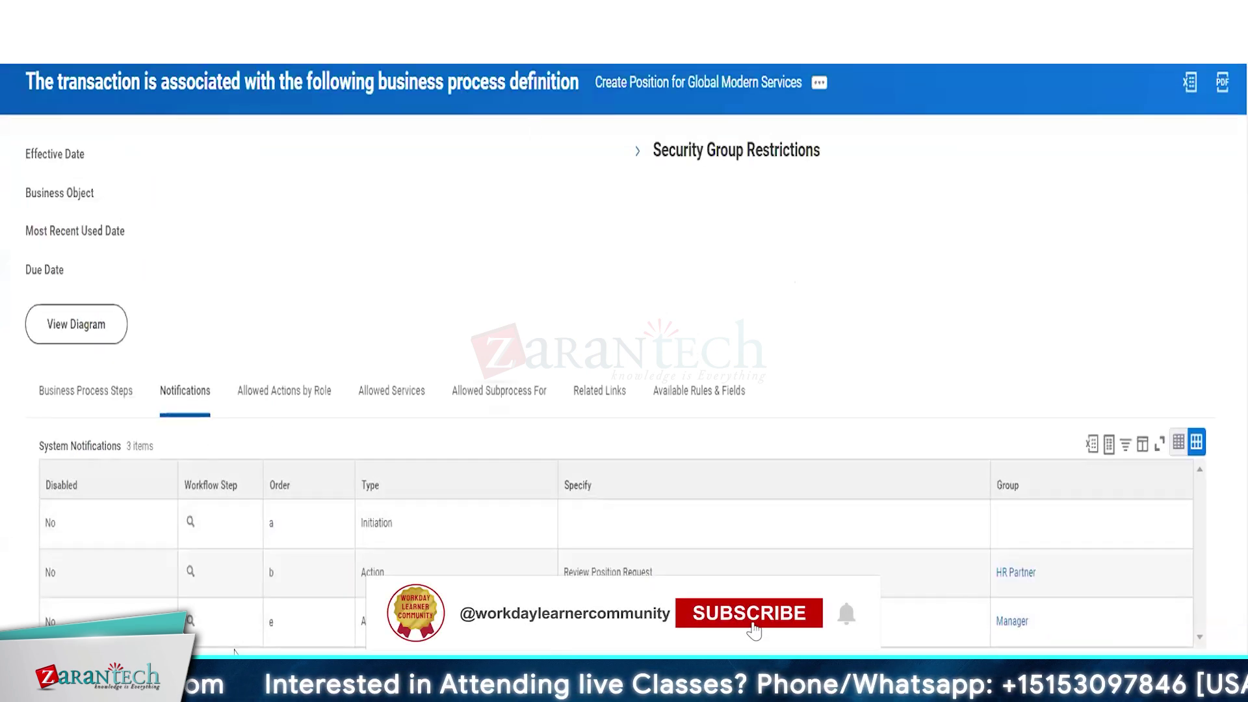
pyautogui.click(59, 394)
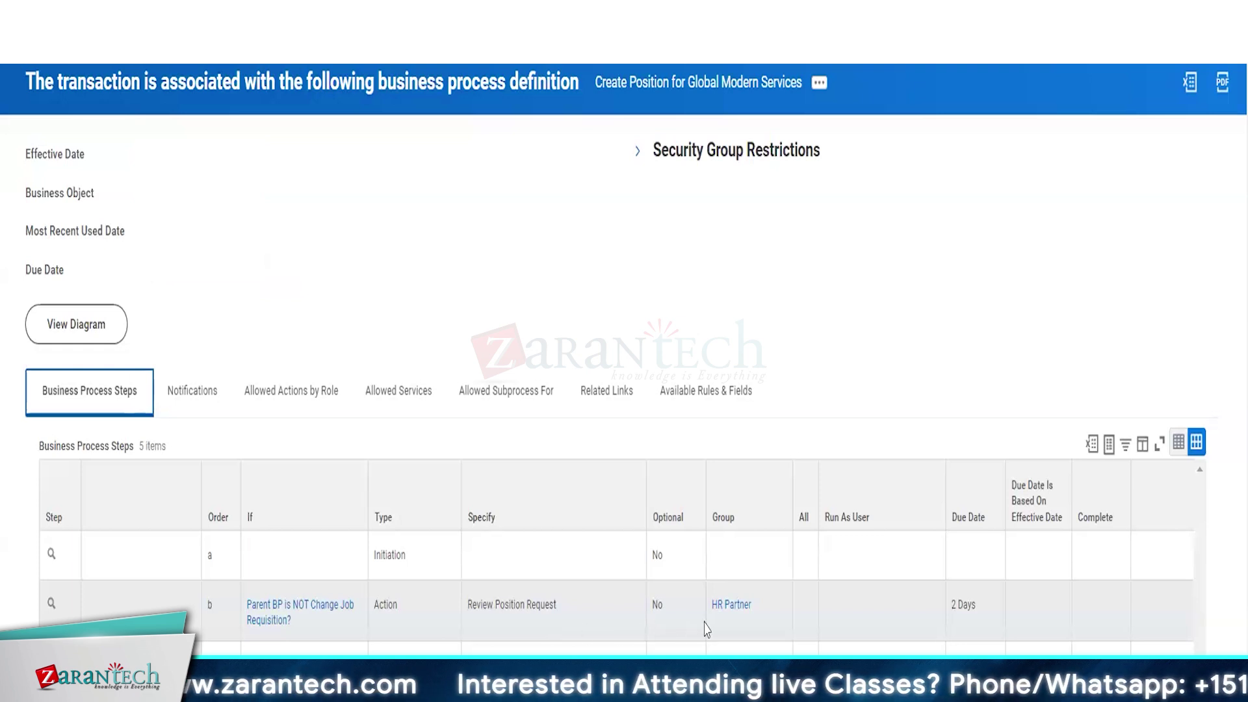
pyautogui.click(742, 629)
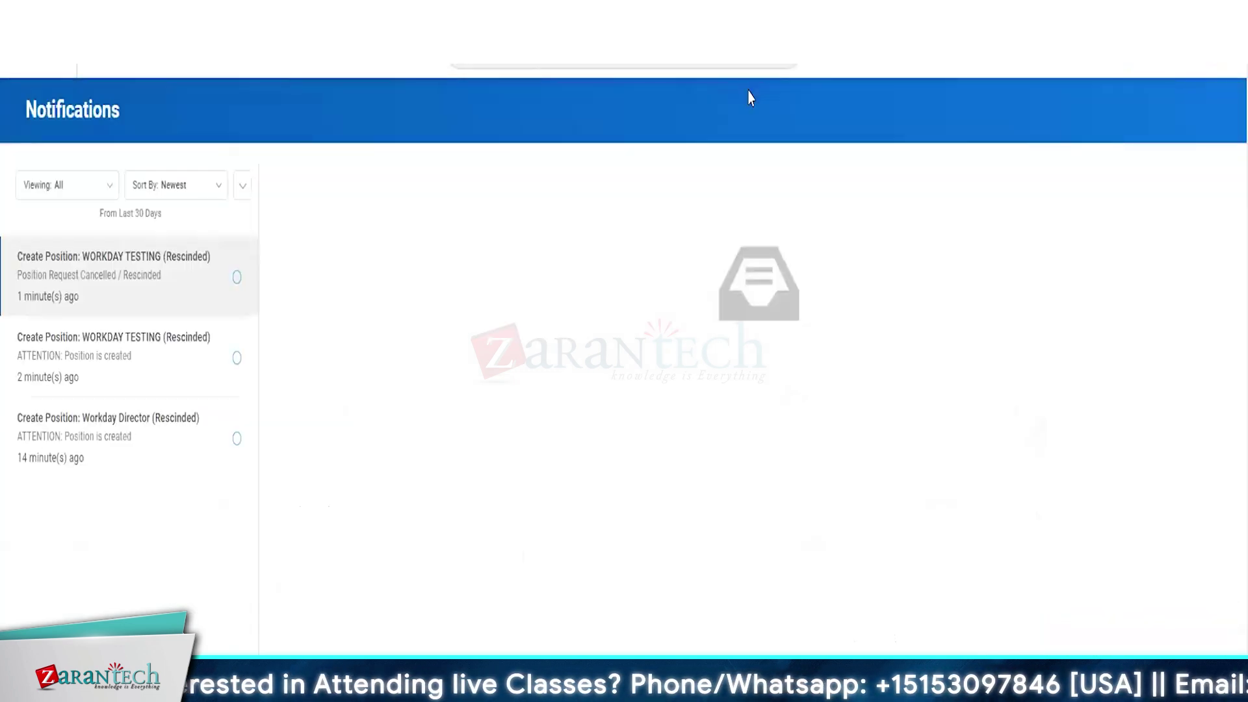
# Read the rescinded WORKDAY TESTING position notification and check the contact information on the recipient's worker profile
pyautogui.click(221, 270)
pyautogui.click(1219, 51)
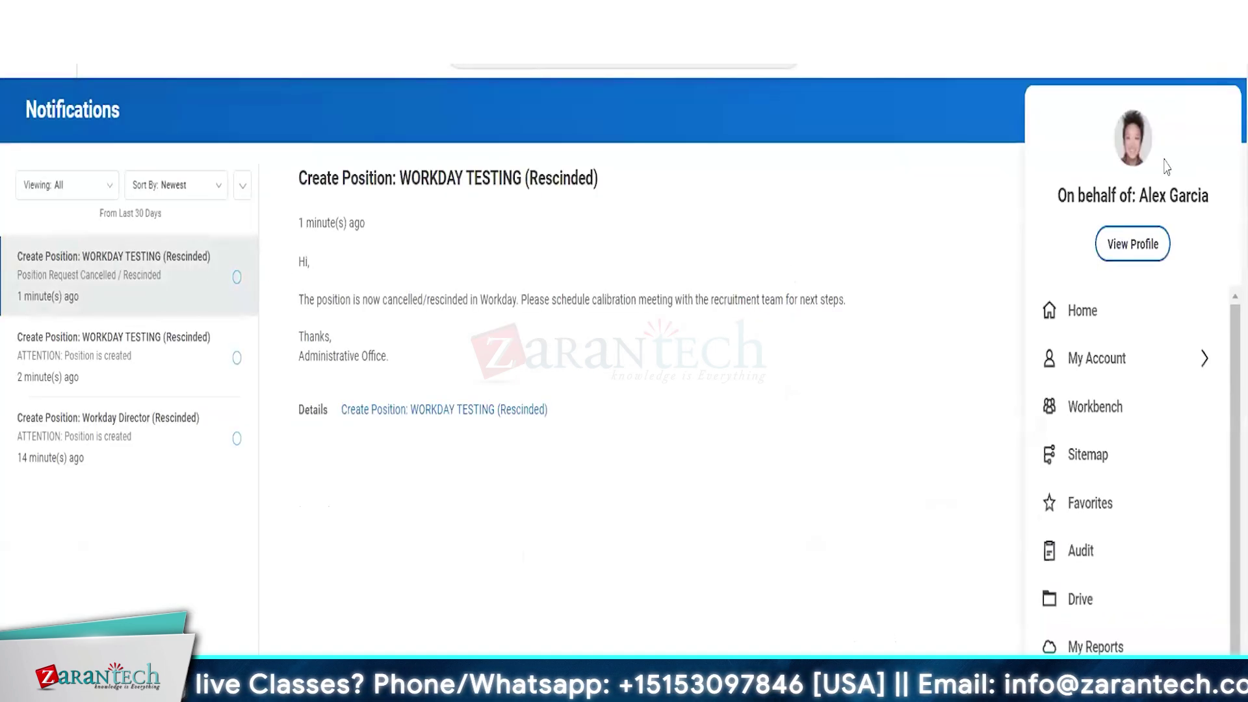
pyautogui.click(1138, 230)
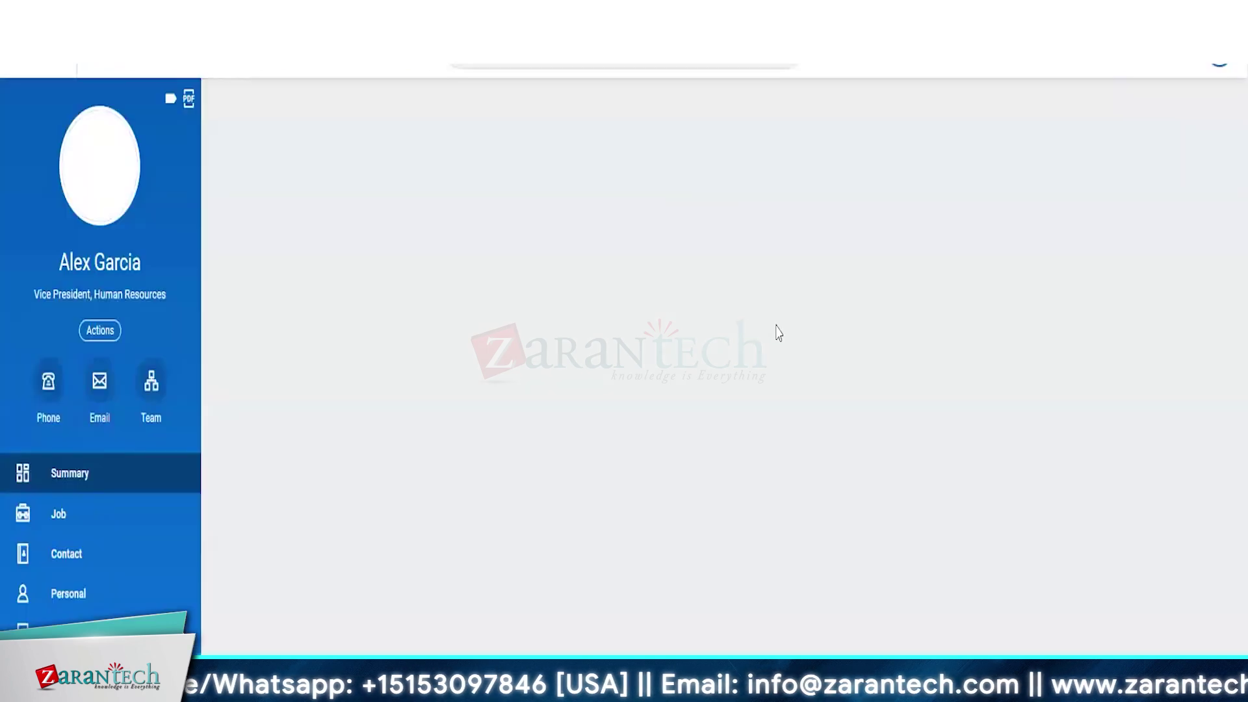
pyautogui.scroll(-5, 572, 614)
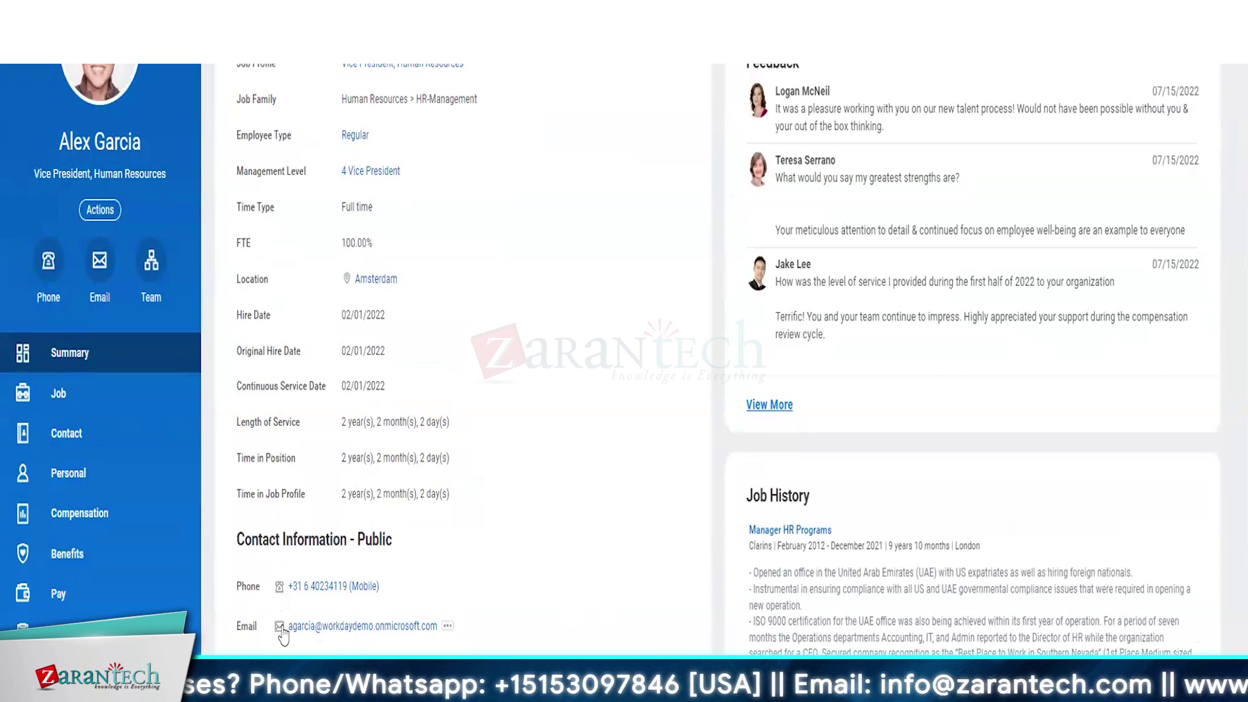
pyautogui.scroll(6, 283, 635)
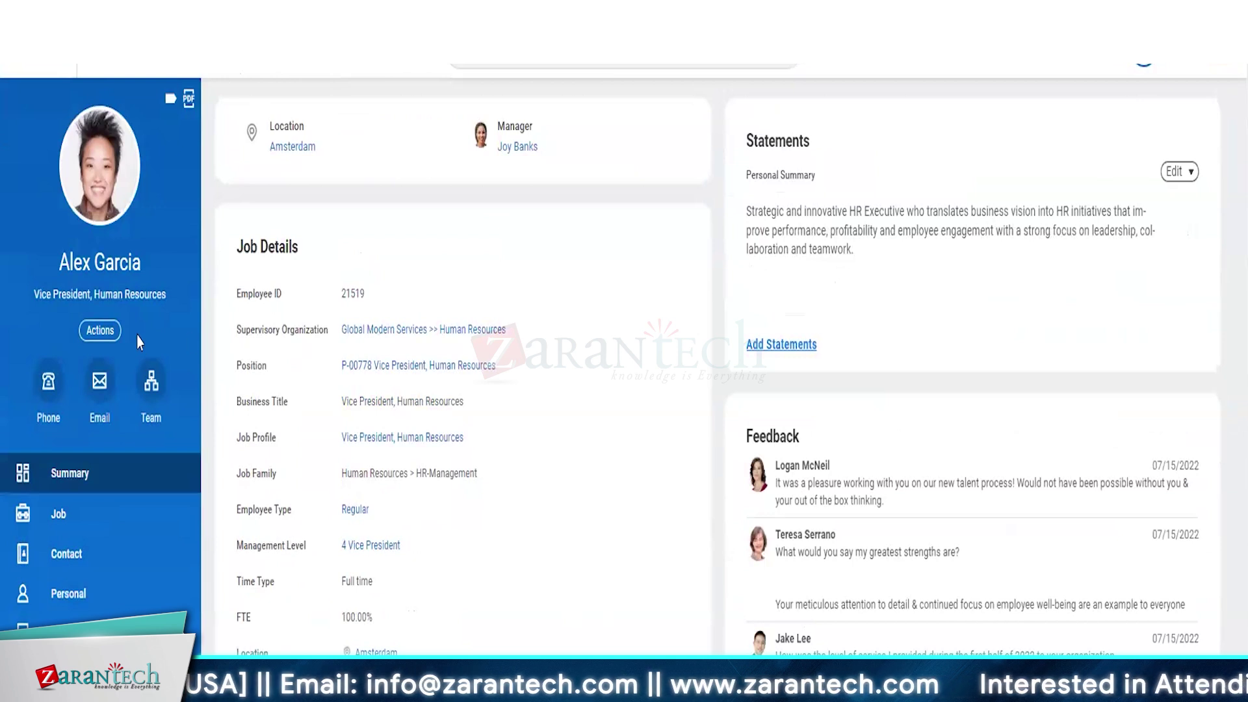
pyautogui.click(1144, 55)
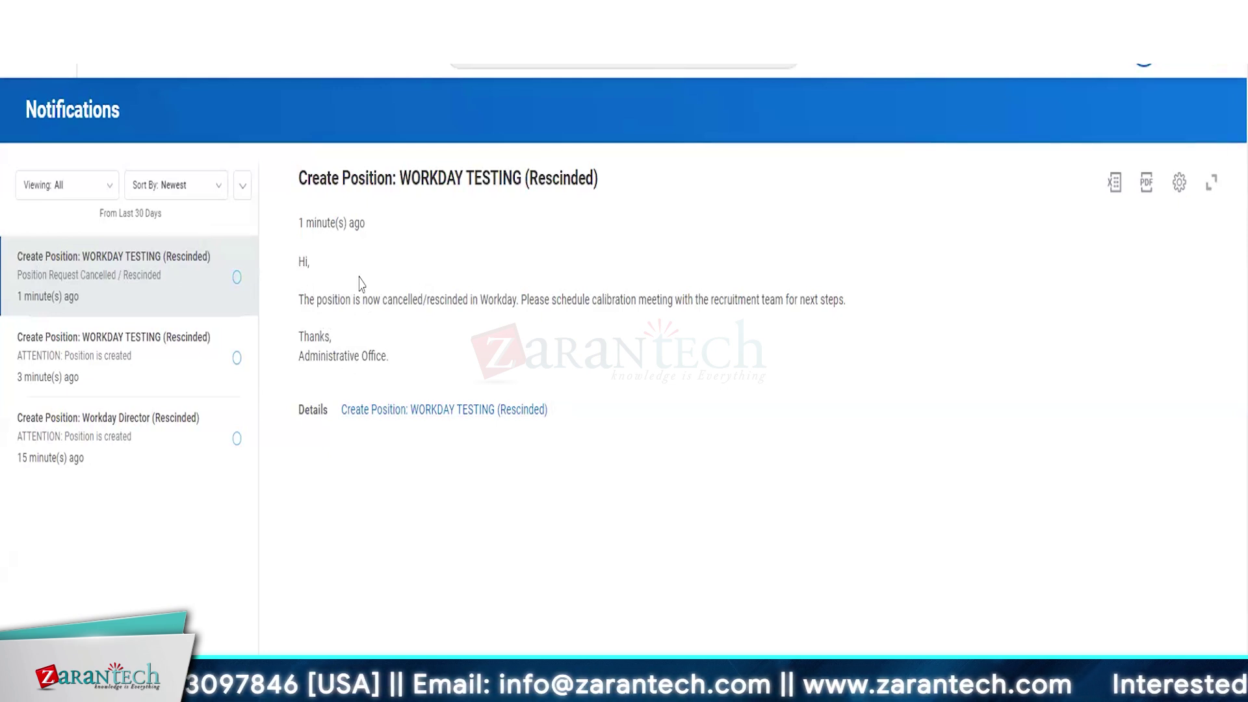
# Open the business process definition Create Position for Global Modern Services and view its business process steps
pyautogui.click(538, 64)
pyautogui.click(535, 174)
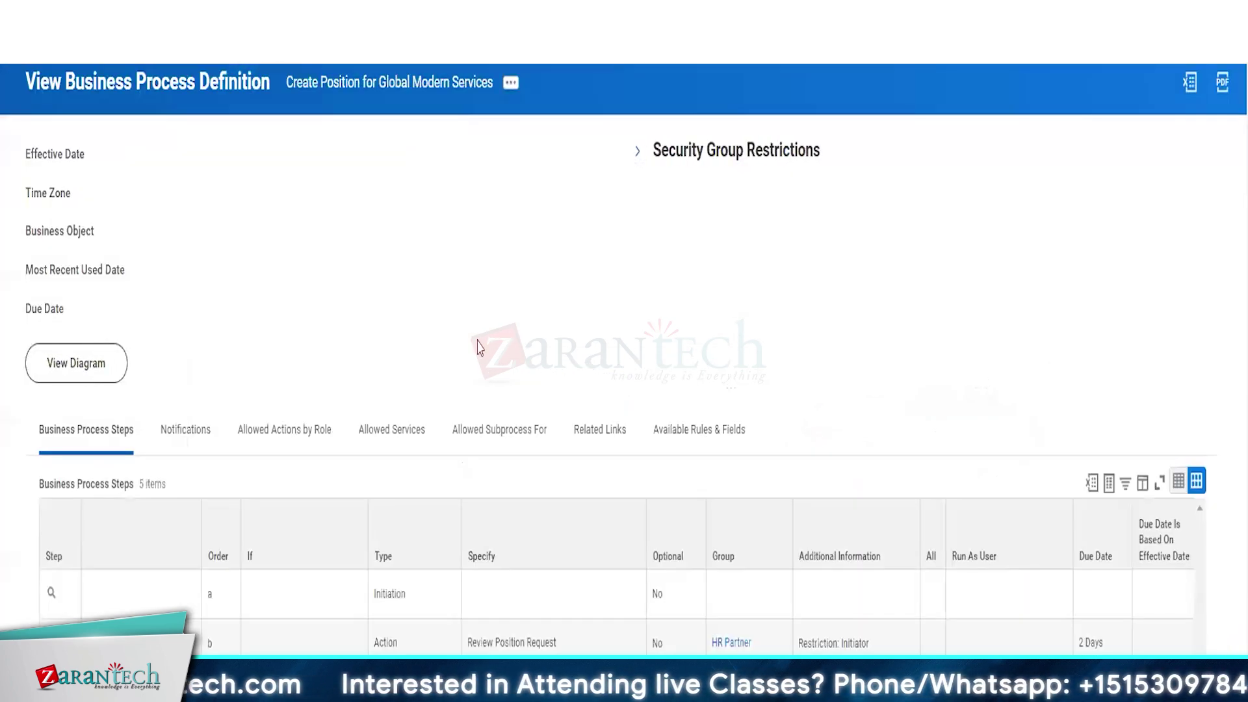
pyautogui.scroll(-5, 2, 592)
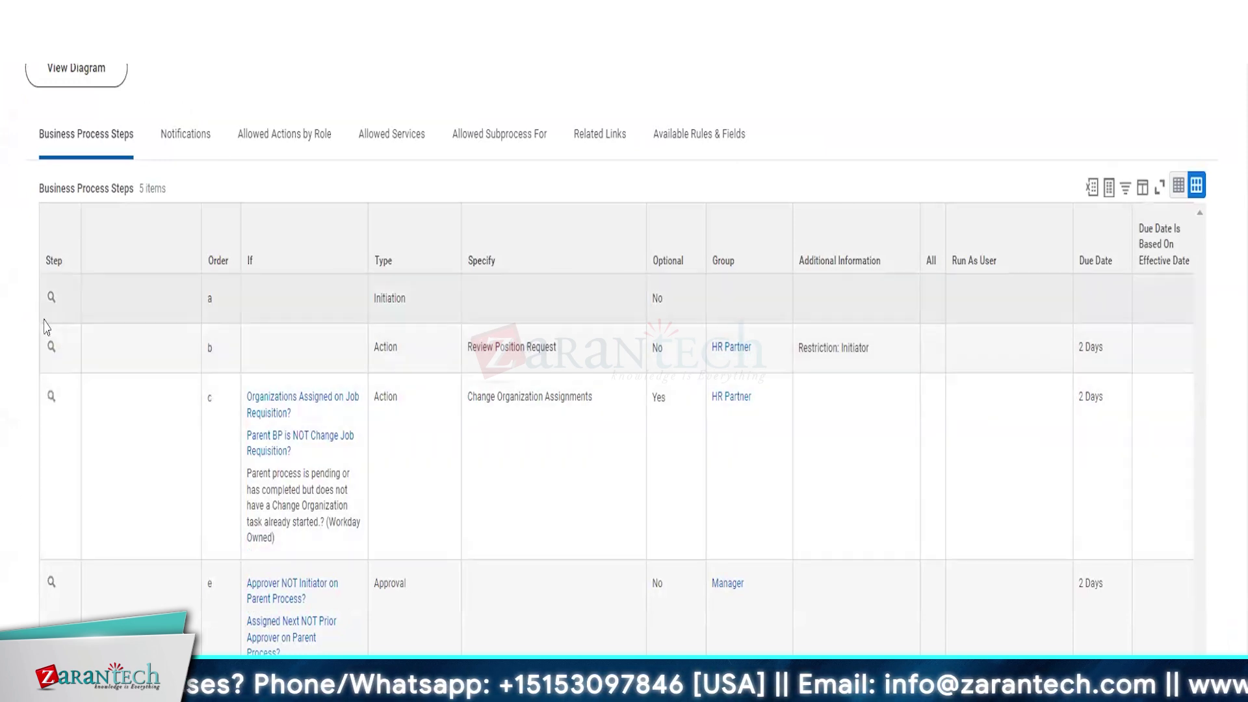
pyautogui.click(63, 299)
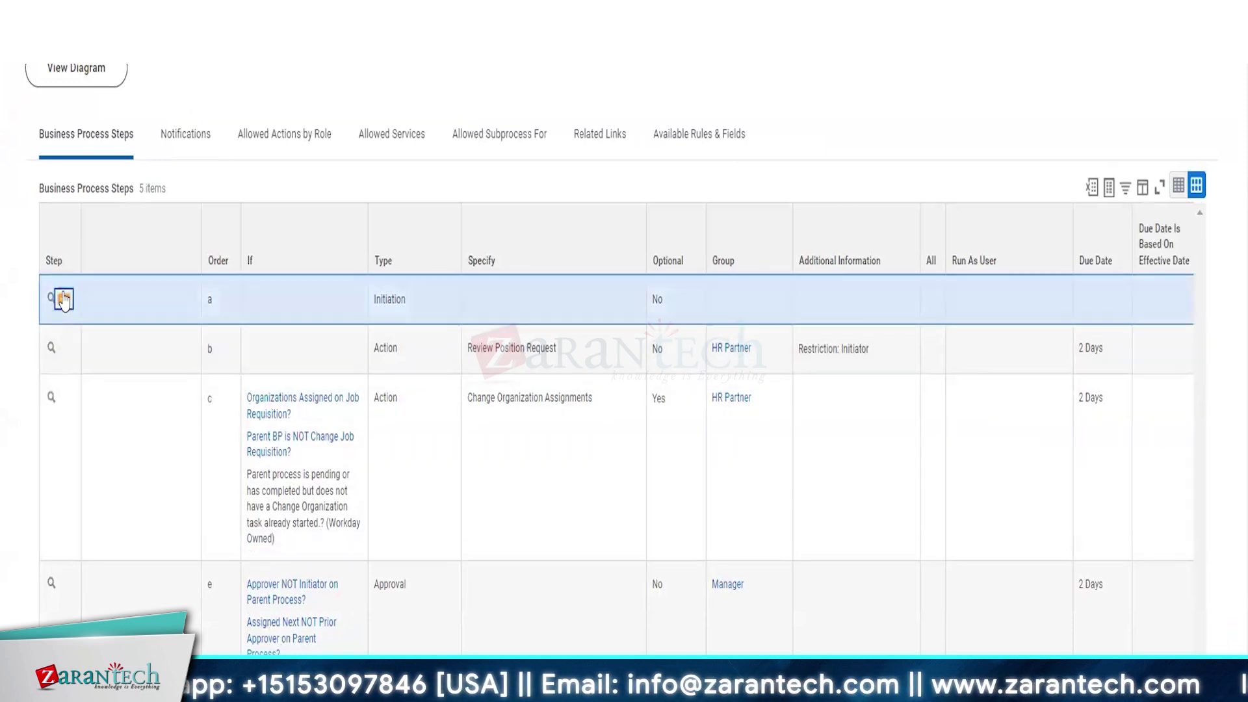
pyautogui.moveTo(169, 426)
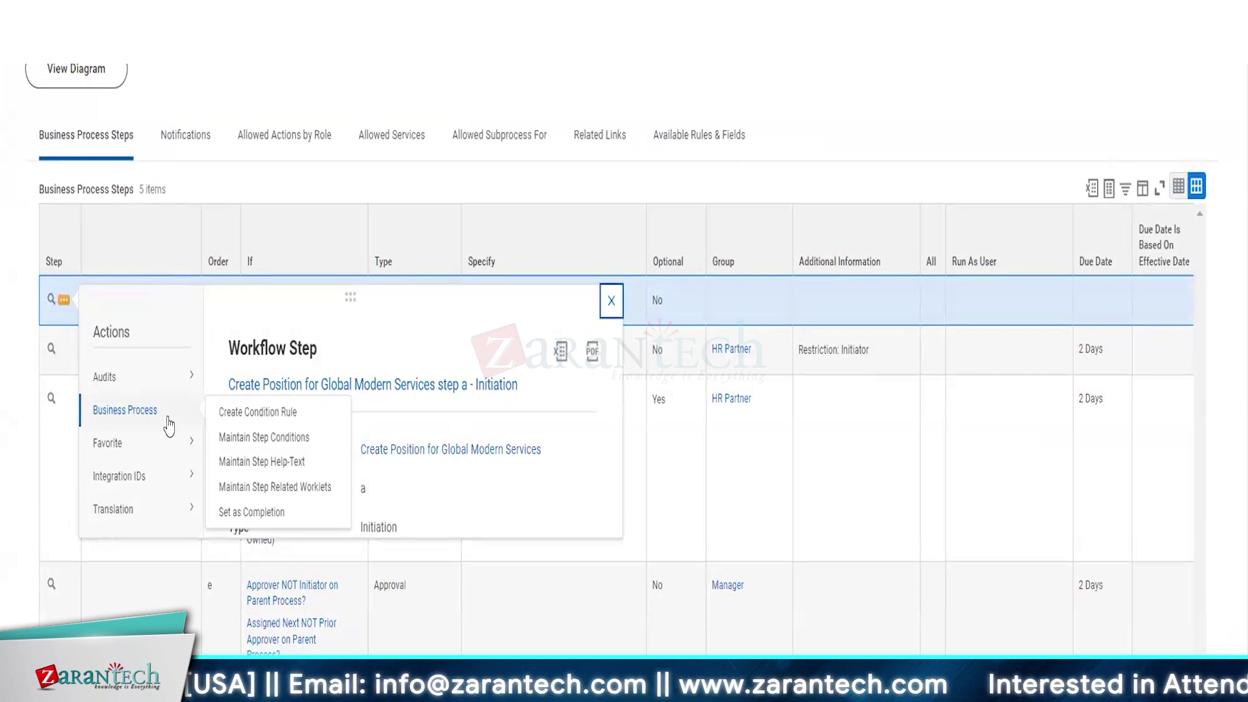
pyautogui.click(278, 463)
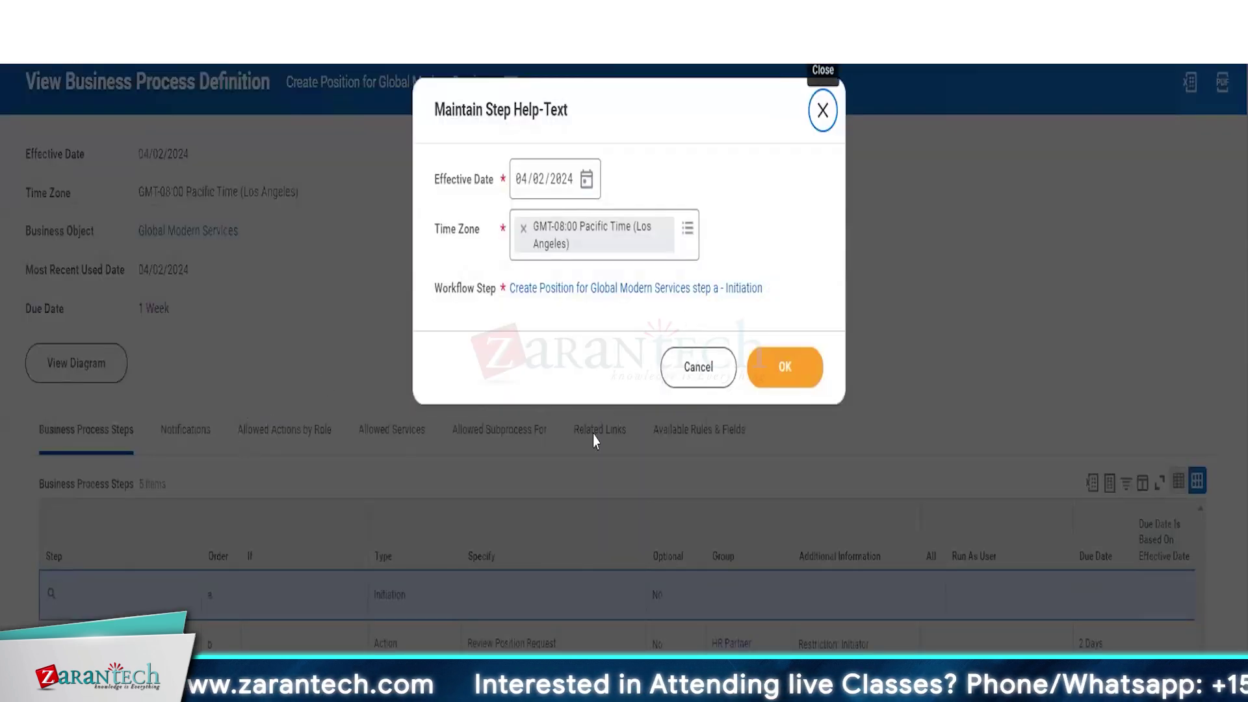
pyautogui.click(699, 367)
# Try to edit the help text of initiation step a in Create Position for Global Modern Services, effective 04/02/2024
pyautogui.click(65, 594)
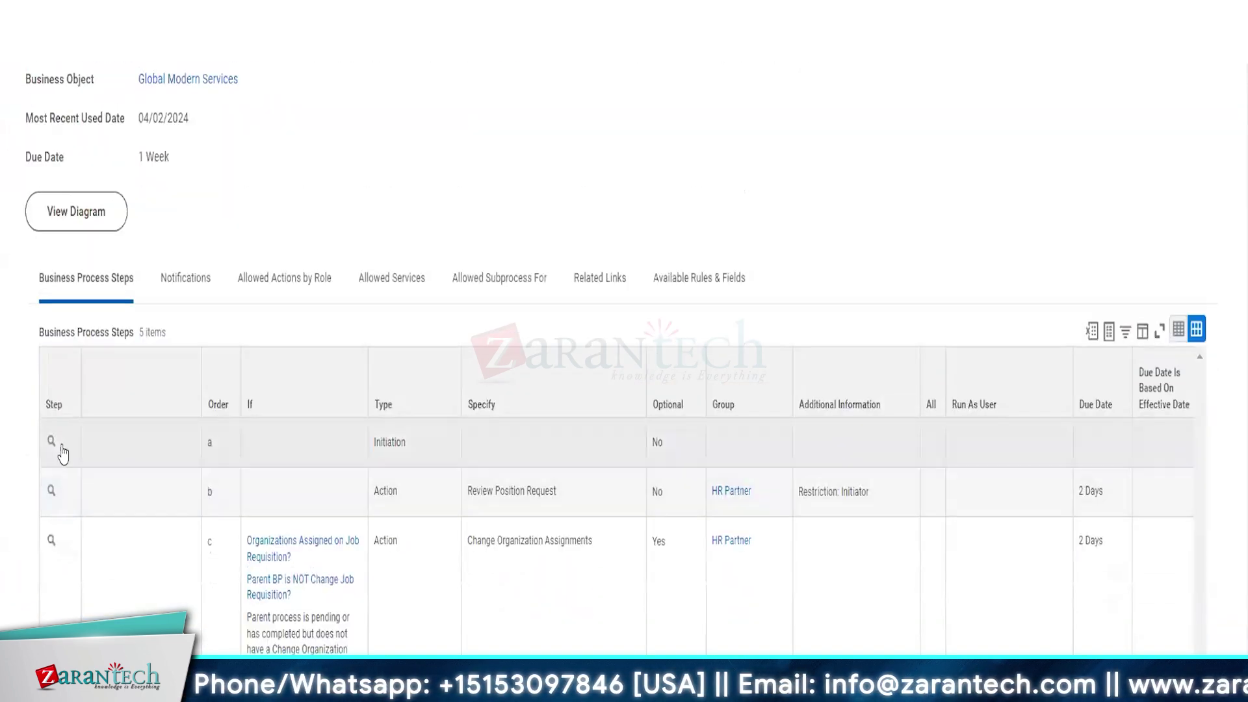
pyautogui.click(62, 445)
pyautogui.moveTo(141, 342)
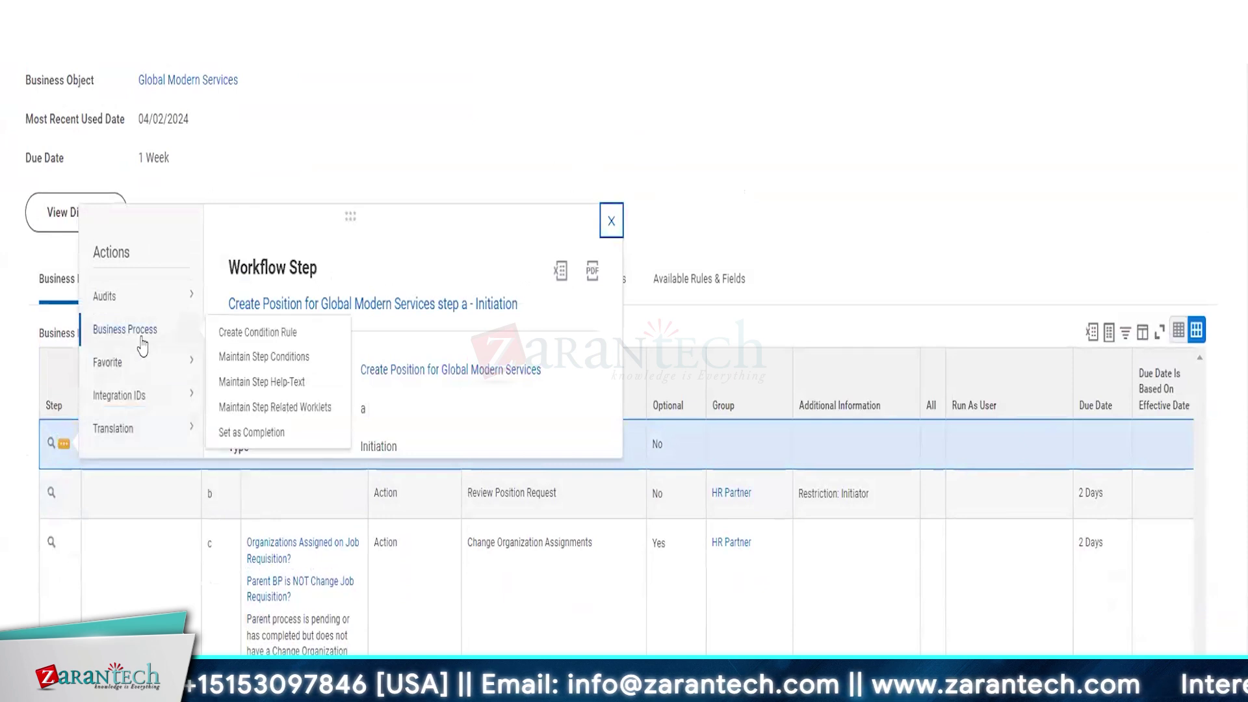
pyautogui.click(267, 387)
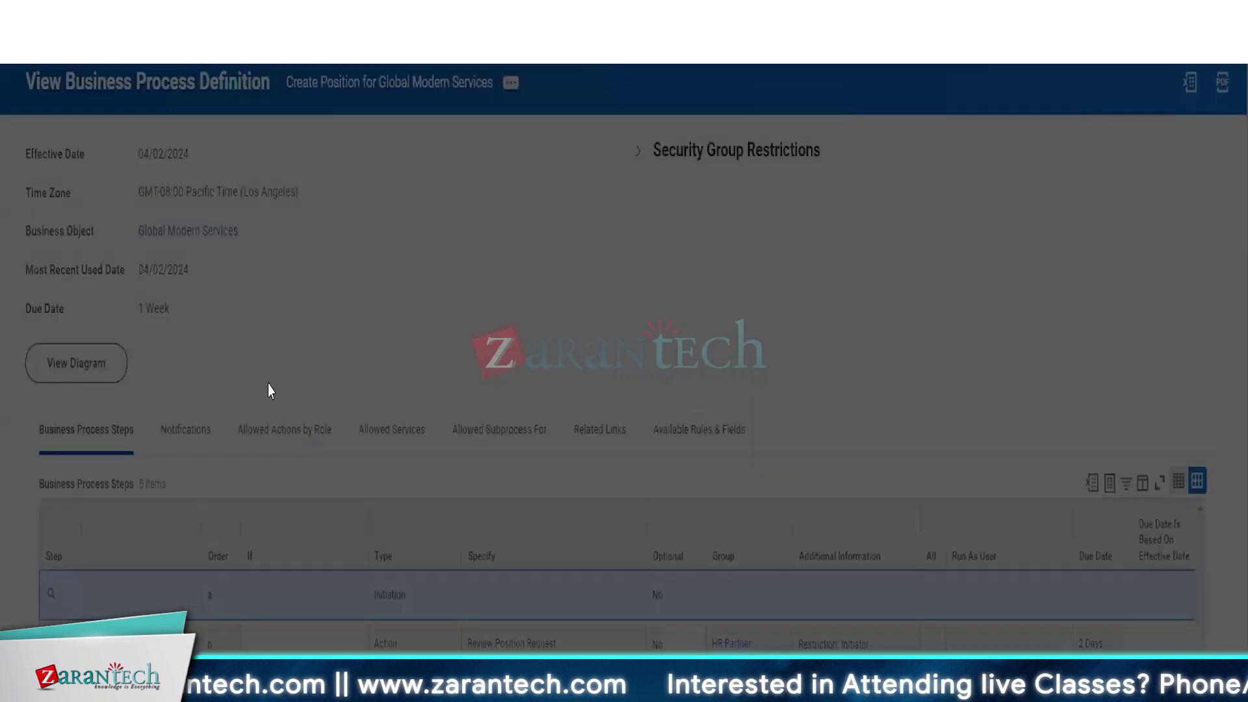
pyautogui.click(782, 368)
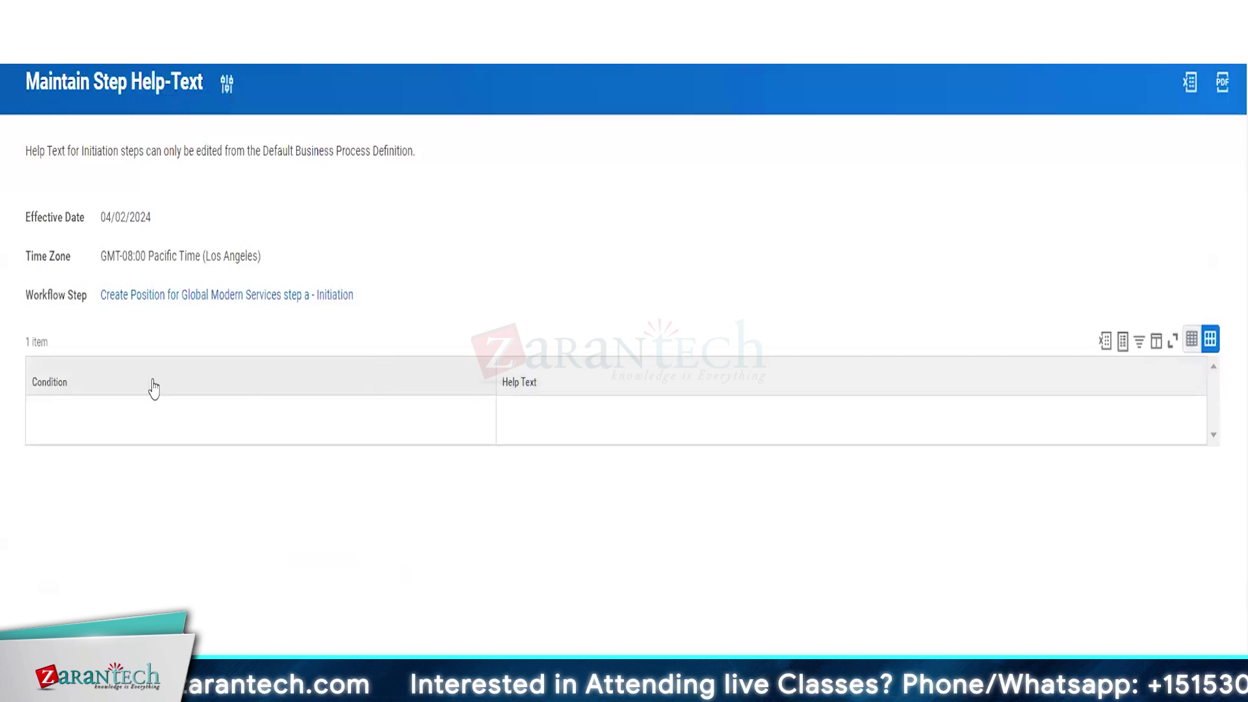
pyautogui.click(543, 403)
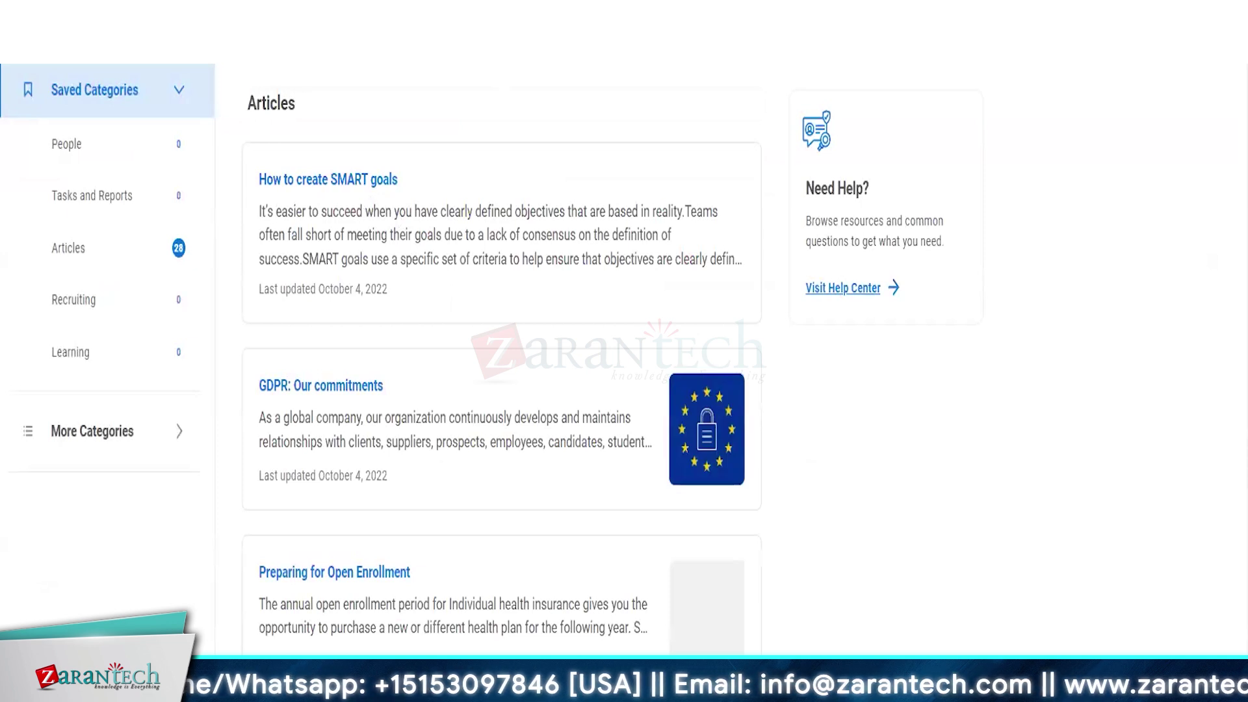
# Search for "BP: CREATE POSITION" and open the Create Position (Default Definition) business process
pyautogui.click(630, 39)
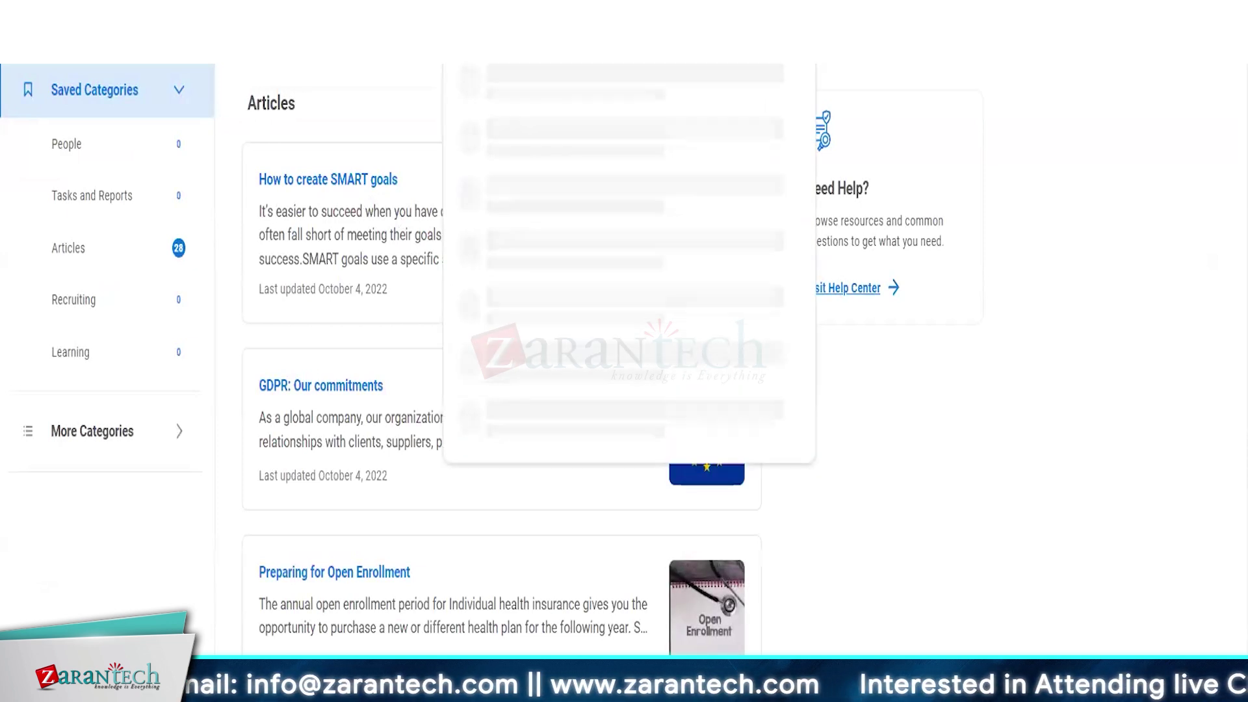
pyautogui.press('Return')
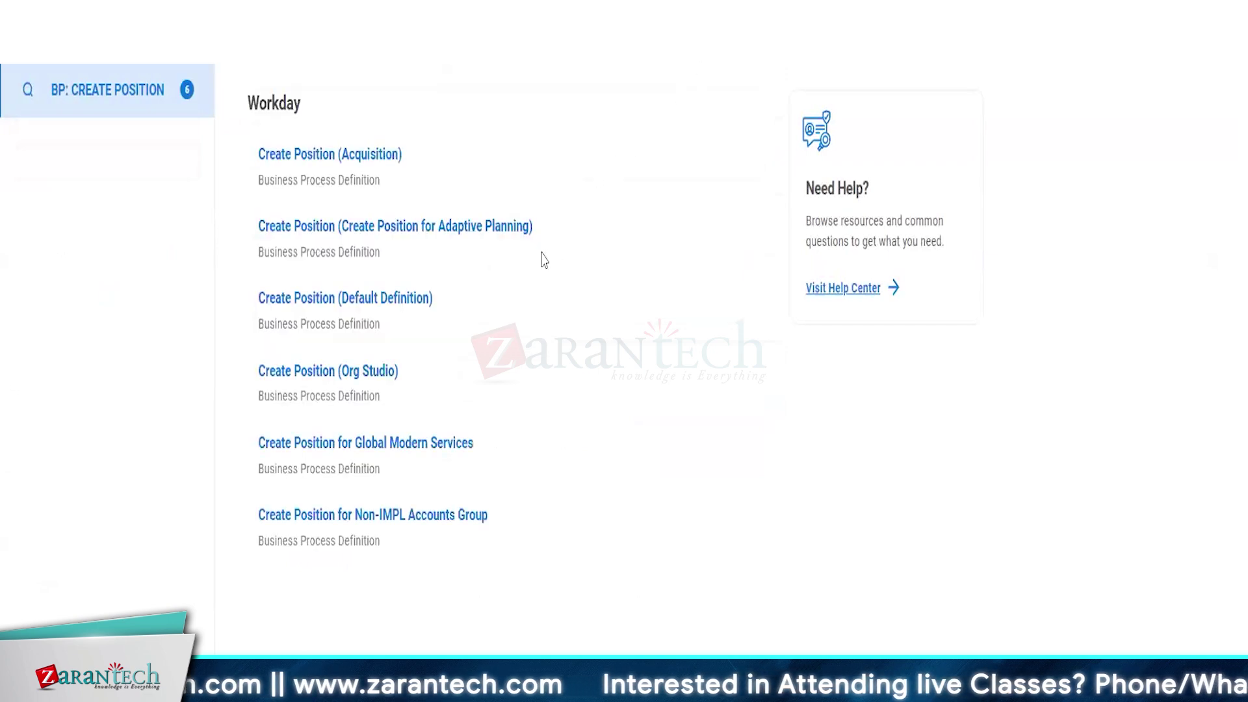
pyautogui.click(330, 302)
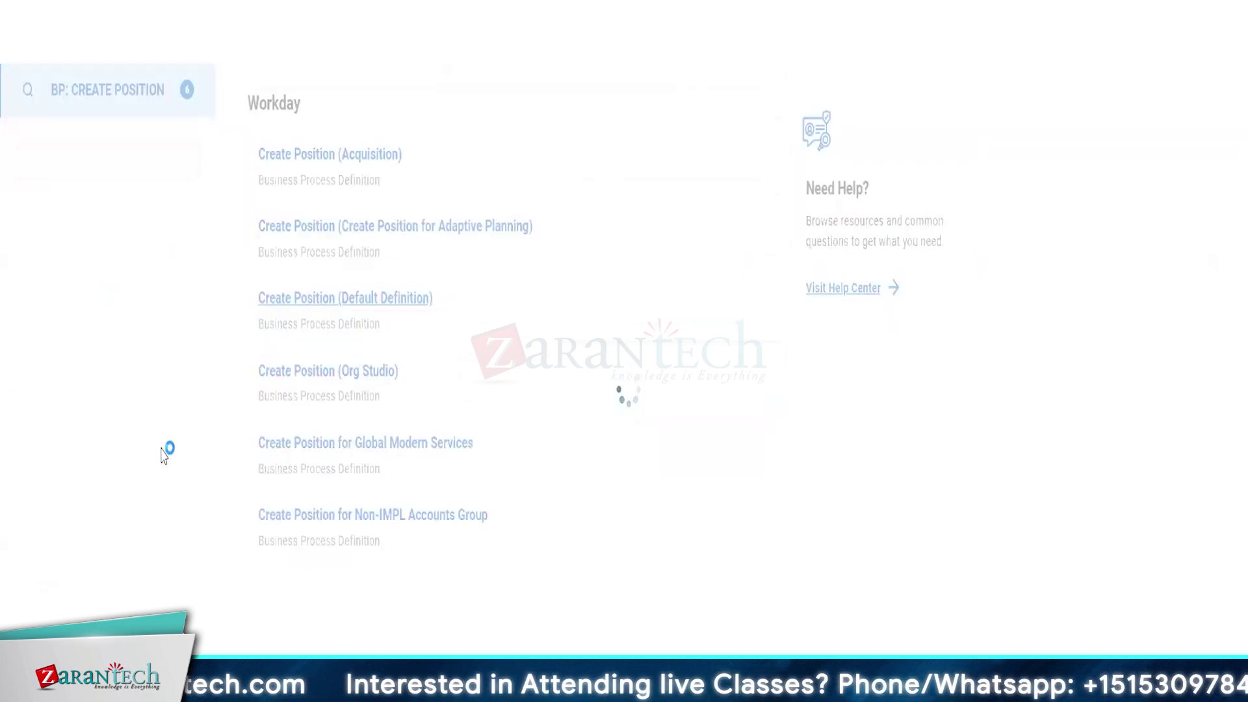
# Open Maintain Step Help-Text for initiation step a of the default definition, effective 04/02/2024 in the Pacific time zone
pyautogui.click(63, 555)
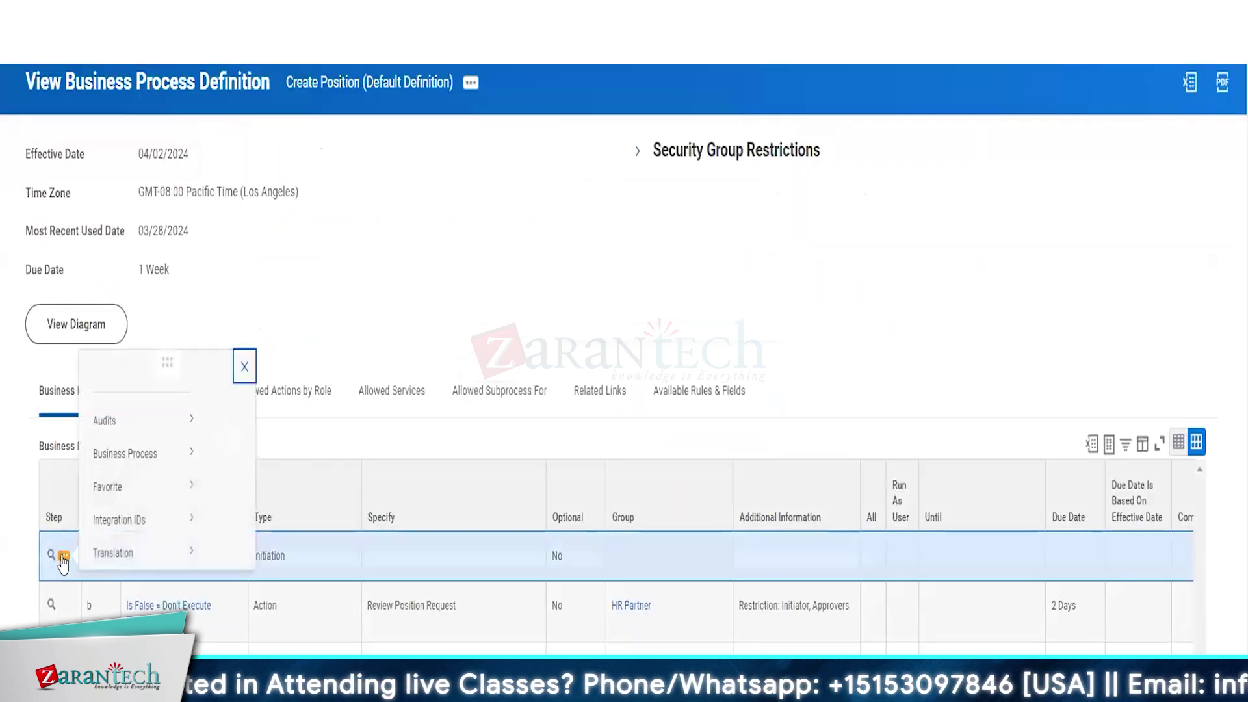
pyautogui.moveTo(133, 449)
pyautogui.click(276, 495)
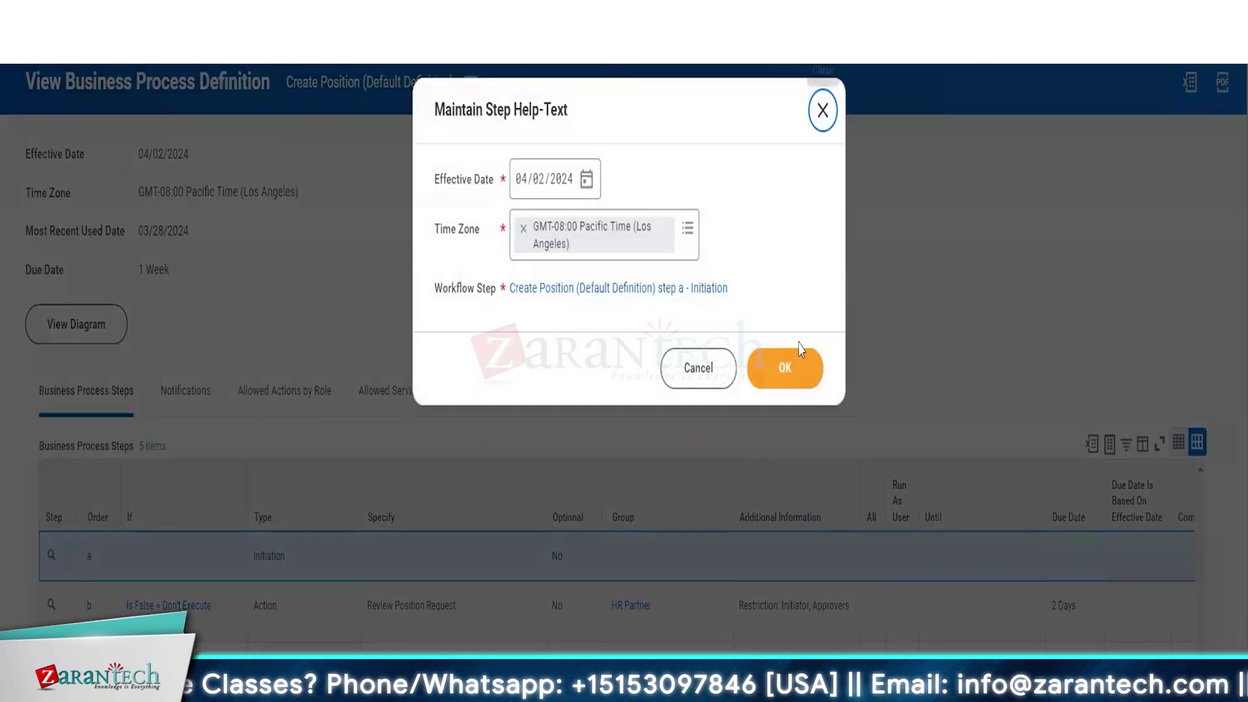
pyautogui.click(797, 372)
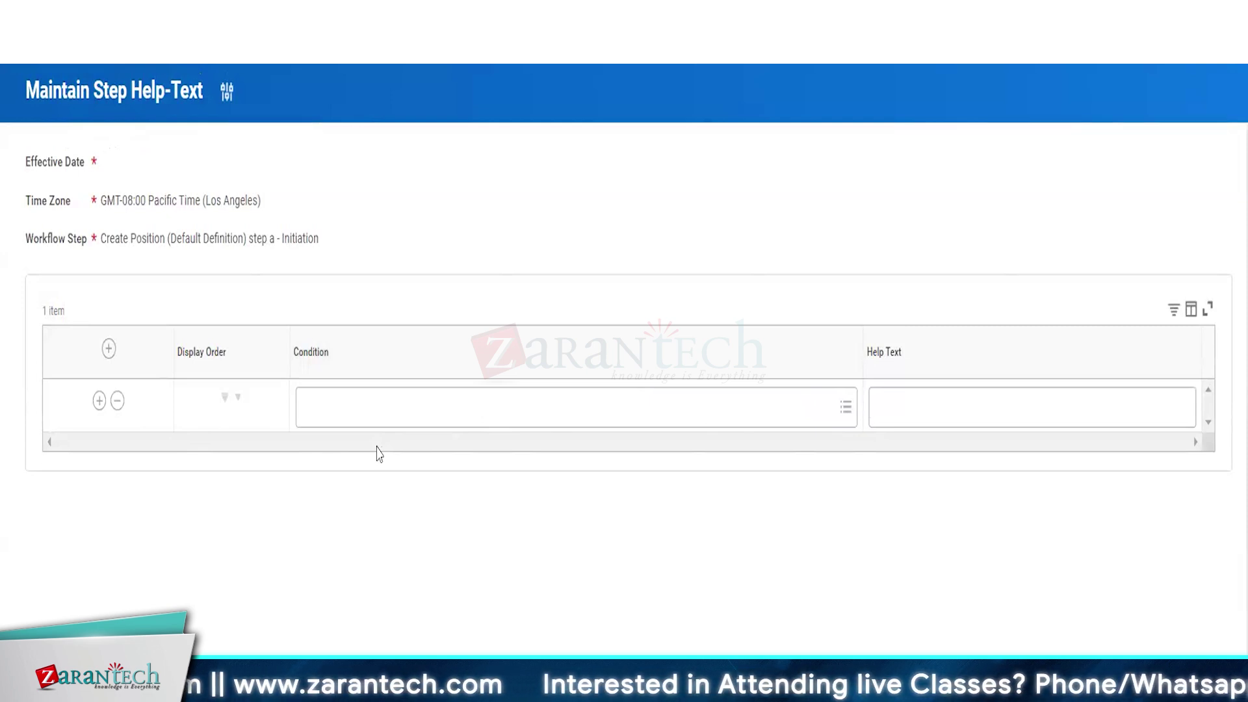
# Enter "THIS IS A SAMPLE INSTRUCTION" as the initiation step's help text in the formatted text editor
pyautogui.click(910, 421)
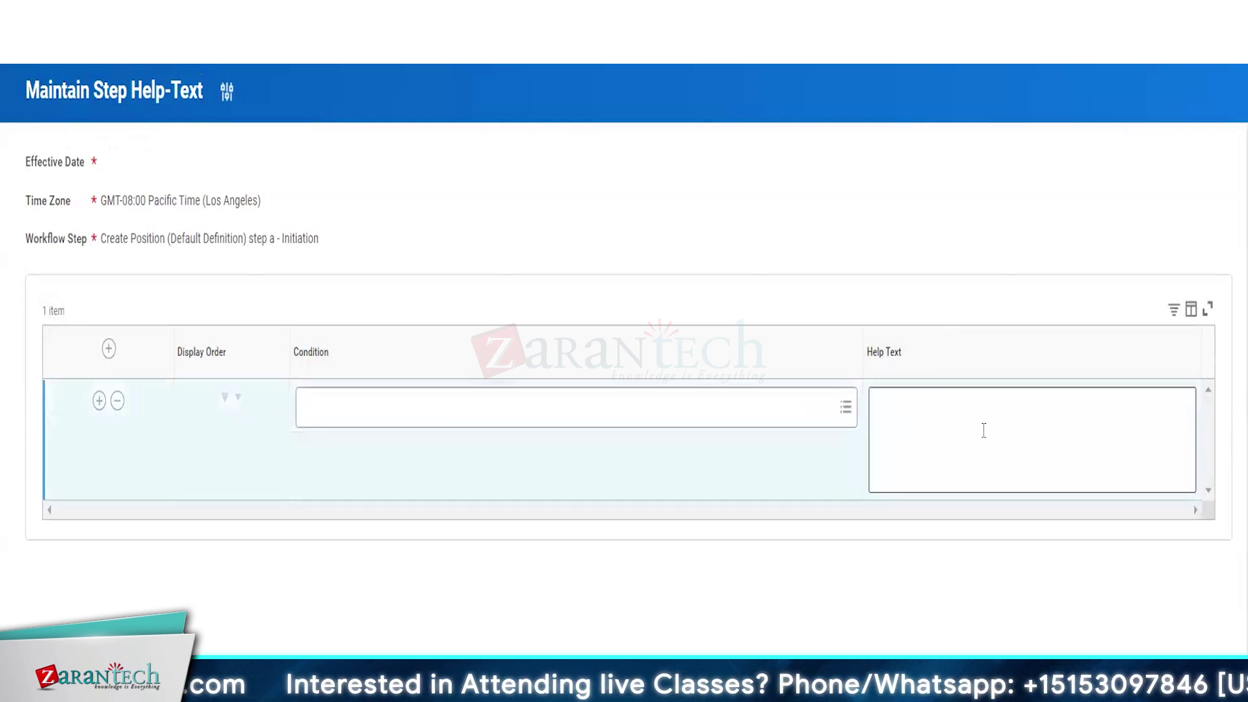
pyautogui.click(1034, 473)
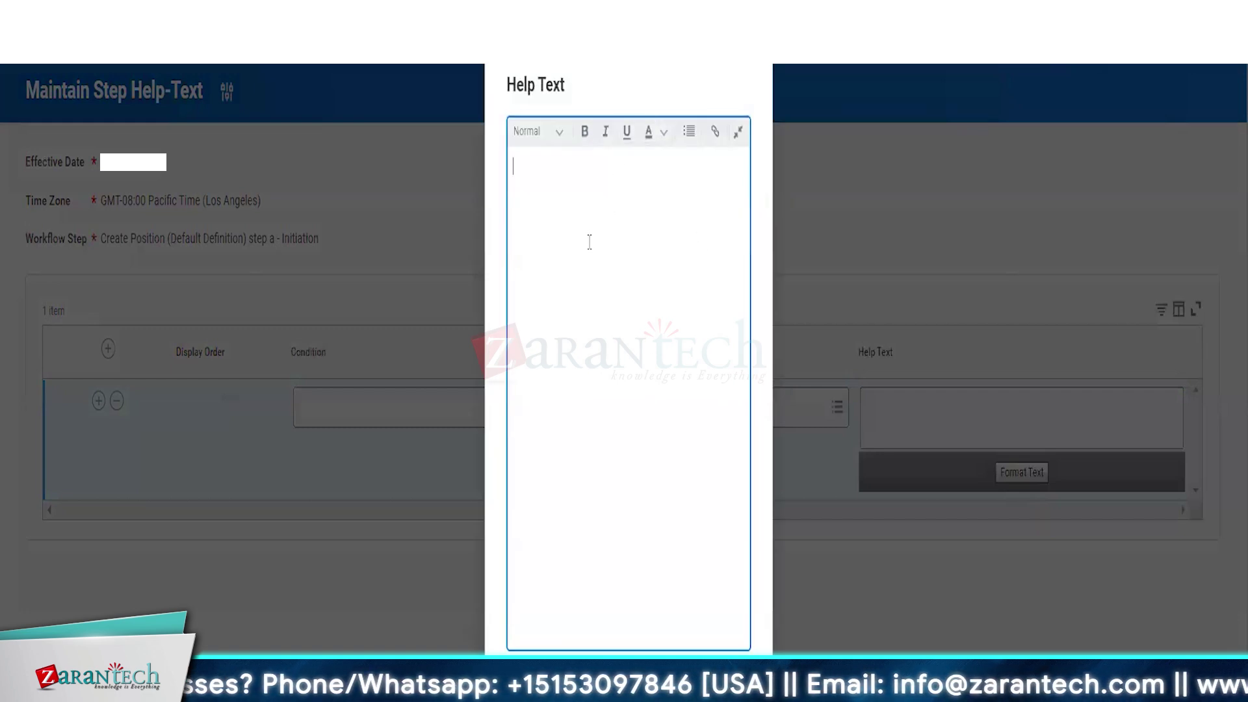
pyautogui.write('th')
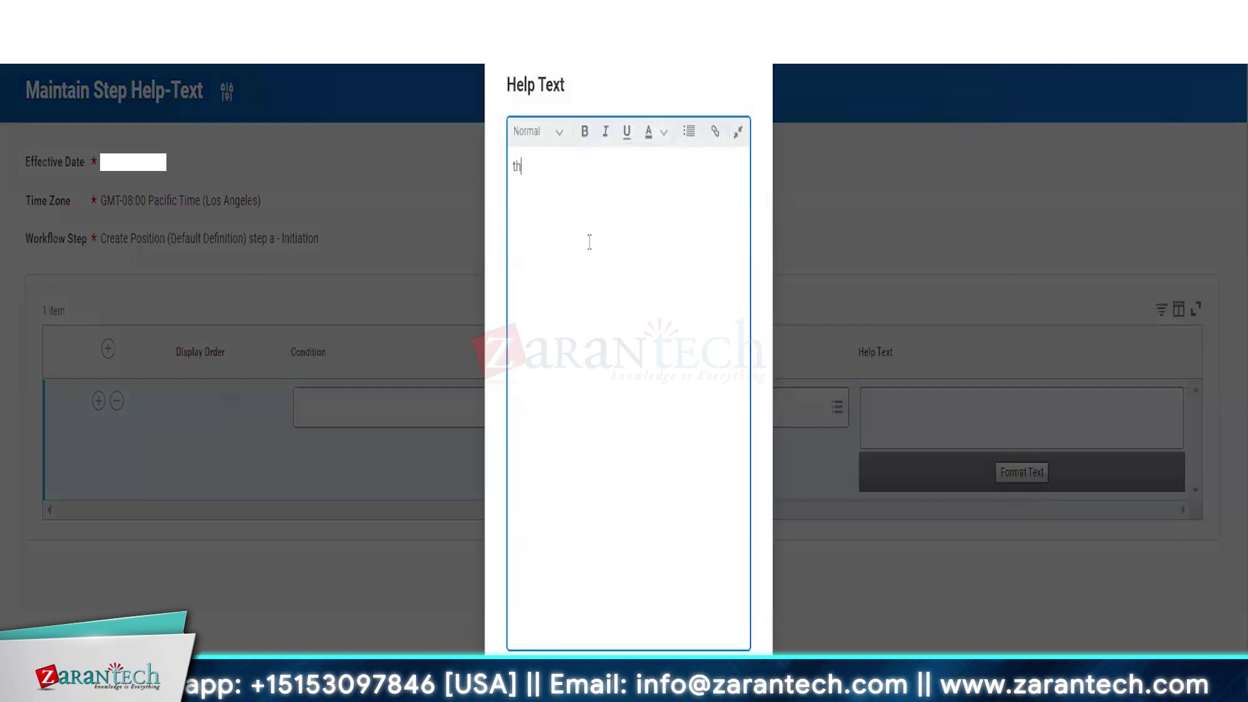
pyautogui.press('BackSpace')
pyautogui.press('BackSpace')
pyautogui.press('BackSpace')
pyautogui.press('BackSpace')
pyautogui.write('THI')
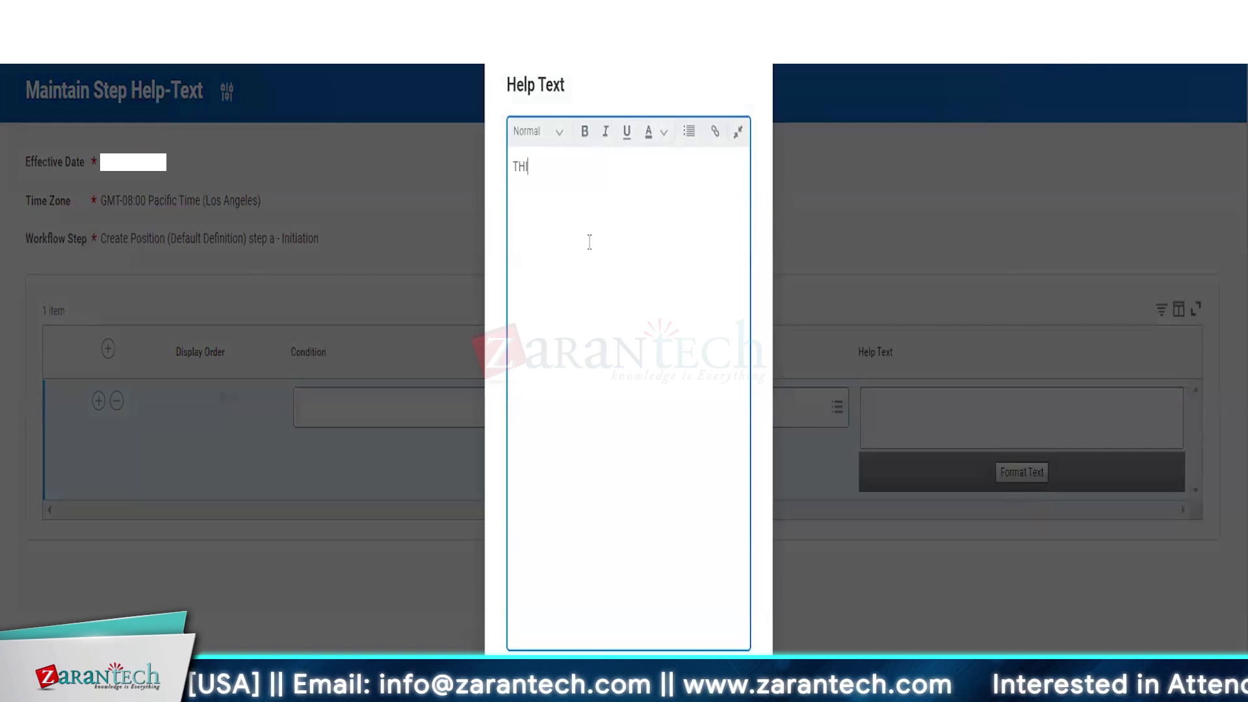
pyautogui.write('S IS A SAMPLE INSTRUCTION')
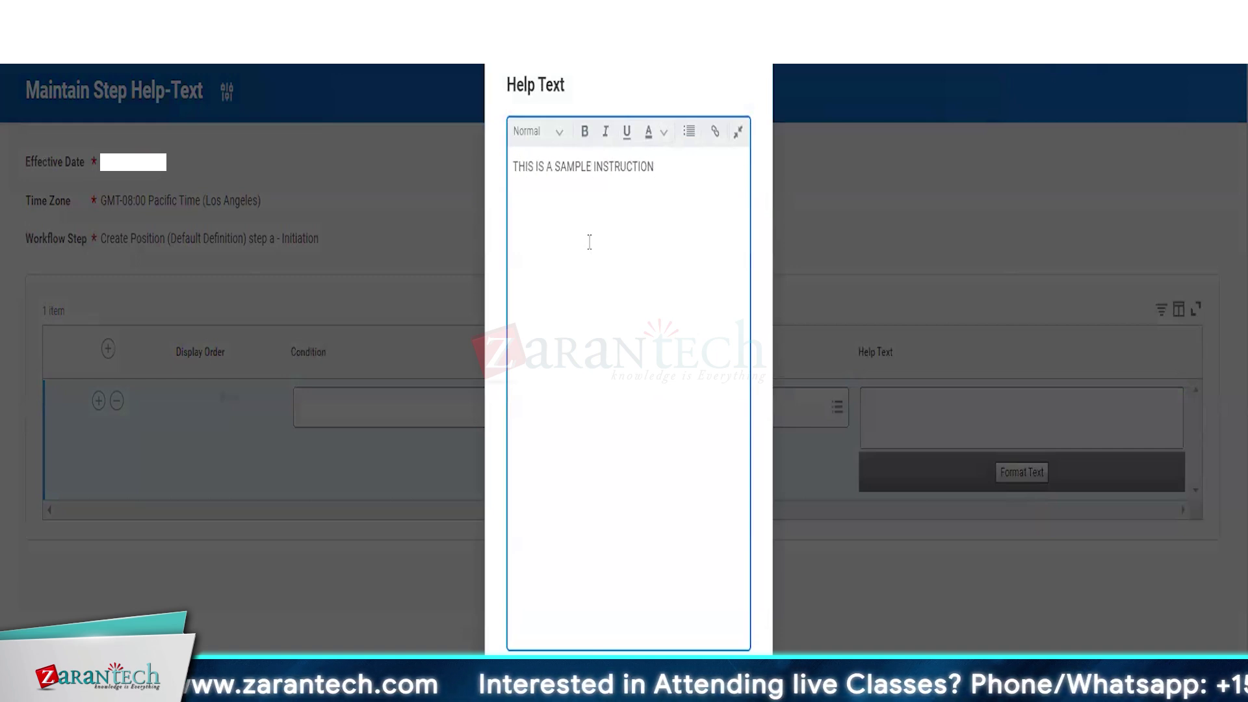
# Change the font colour of the whole "THIS IS A SAMPLE INSTRUCTION" line to orange
pyautogui.hotkey('shift', 'Left')
pyautogui.hotkey('shift', 'Left')
pyautogui.hotkey('shift', 'Left')
pyautogui.hotkey('shift', 'Left')
pyautogui.hotkey('shift', 'Left')
pyautogui.hotkey('shift', 'Left')
pyautogui.hotkey('shift', 'Left')
pyautogui.hotkey('shift', 'Left')
pyautogui.hotkey('shift', 'Left')
pyautogui.hotkey('shift', 'Left')
pyautogui.hotkey('shift', 'Left')
pyautogui.hotkey('shift', 'Left')
pyautogui.hotkey('shift', 'Left')
pyautogui.hotkey('shift', 'Left')
pyautogui.hotkey('shift', 'Left')
pyautogui.hotkey('shift', 'Left')
pyautogui.hotkey('shift', 'Left')
pyautogui.hotkey('shift', 'Left')
pyautogui.hotkey('shift', 'Left')
pyautogui.hotkey('shift', 'Left')
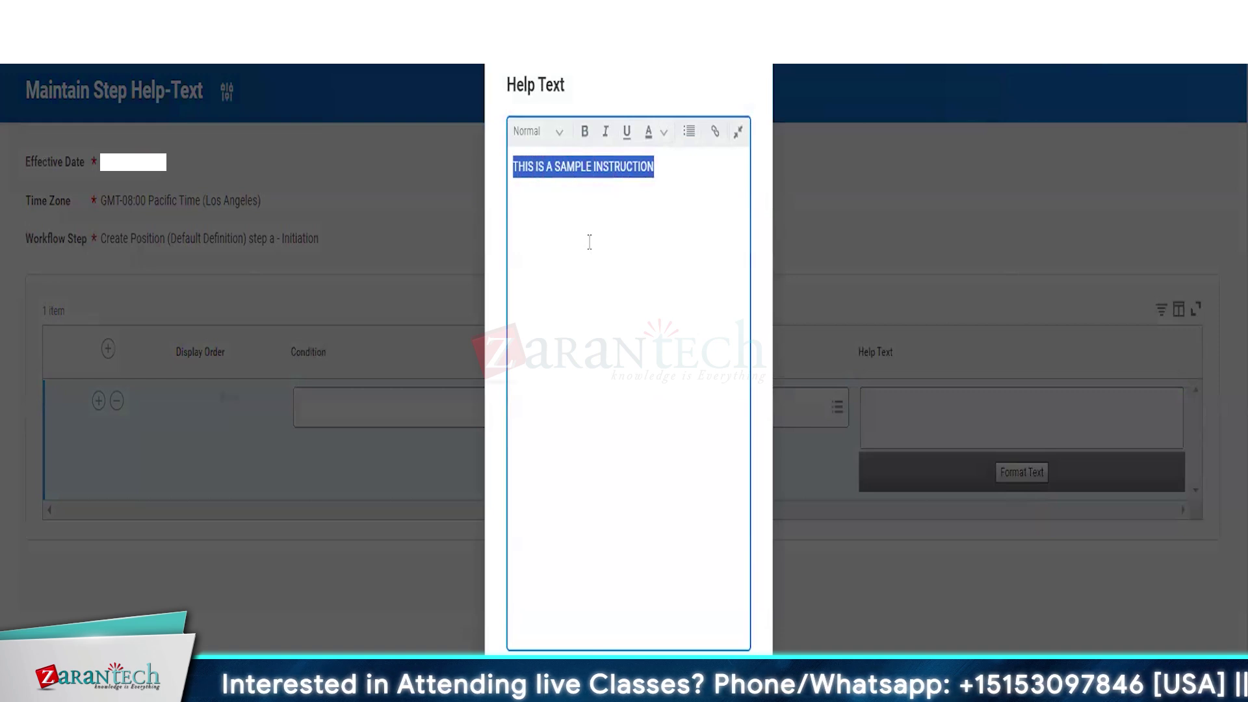
pyautogui.click(663, 133)
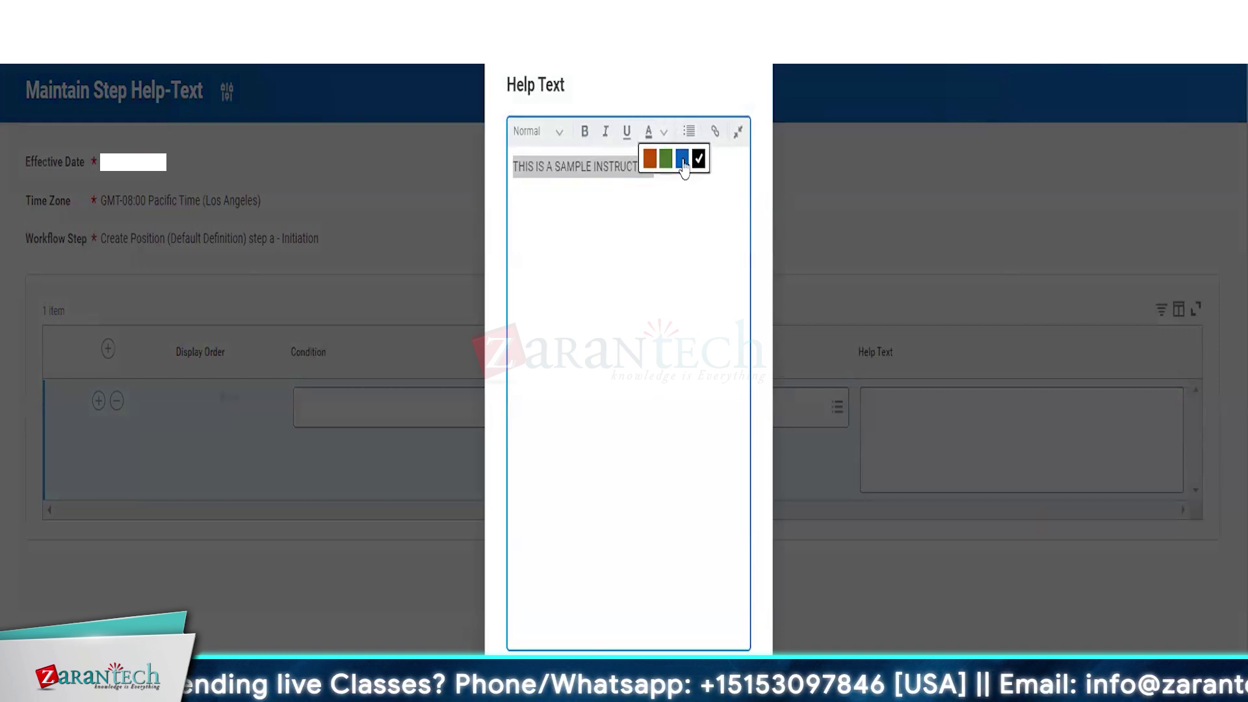
pyautogui.click(649, 159)
pyautogui.click(665, 246)
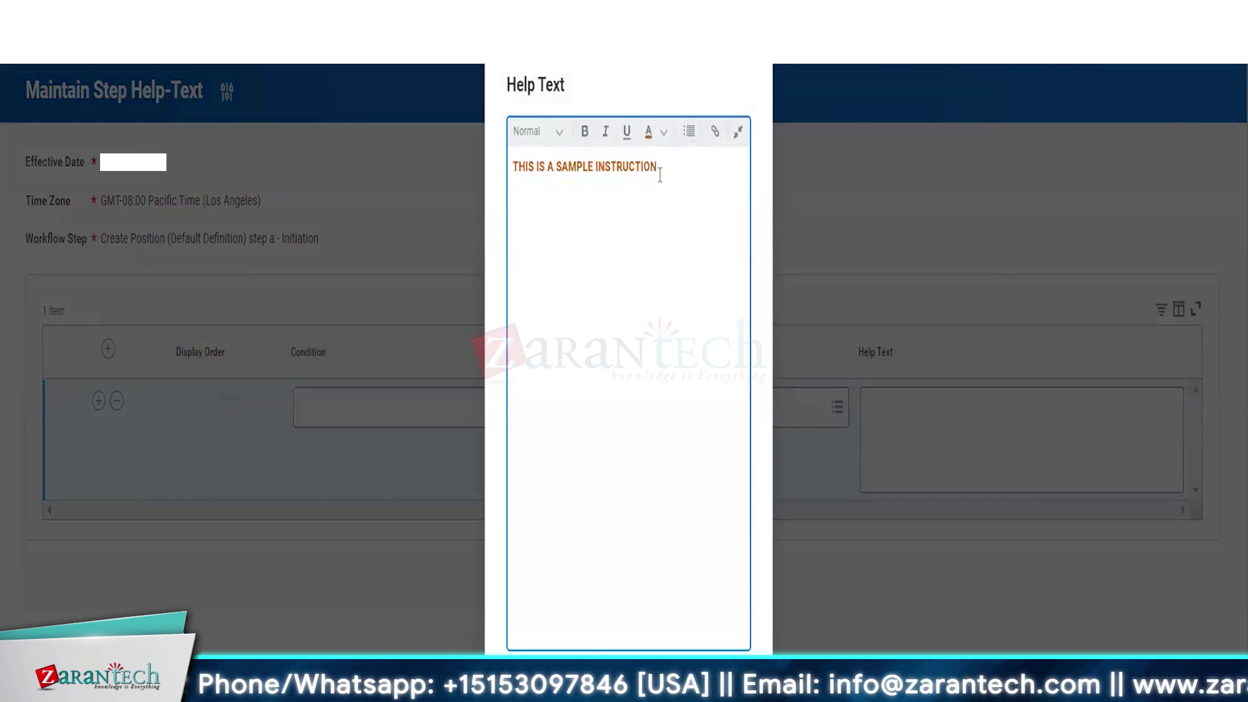
# Apply the Heading 1 style to the "THIS IS A SAMPLE INSTRUCTION" line
pyautogui.moveTo(658, 168); pyautogui.dragTo(498, 170)
pyautogui.click(537, 132)
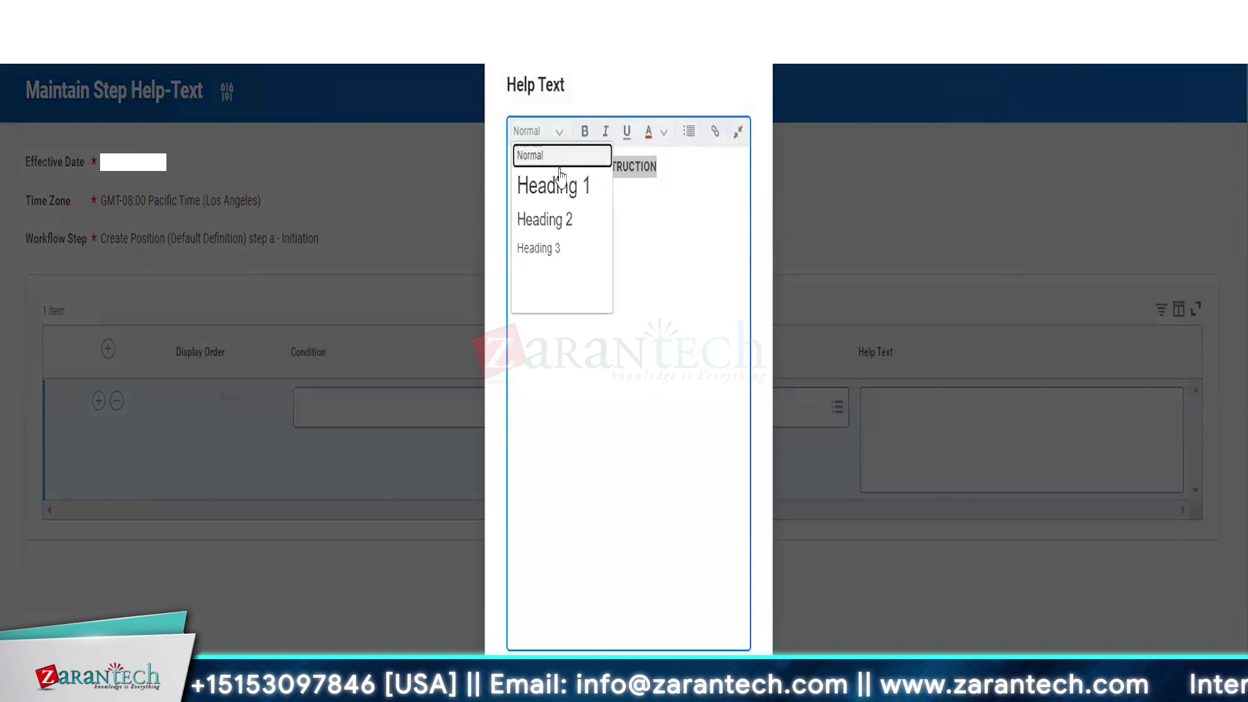
pyautogui.click(560, 184)
pyautogui.click(622, 214)
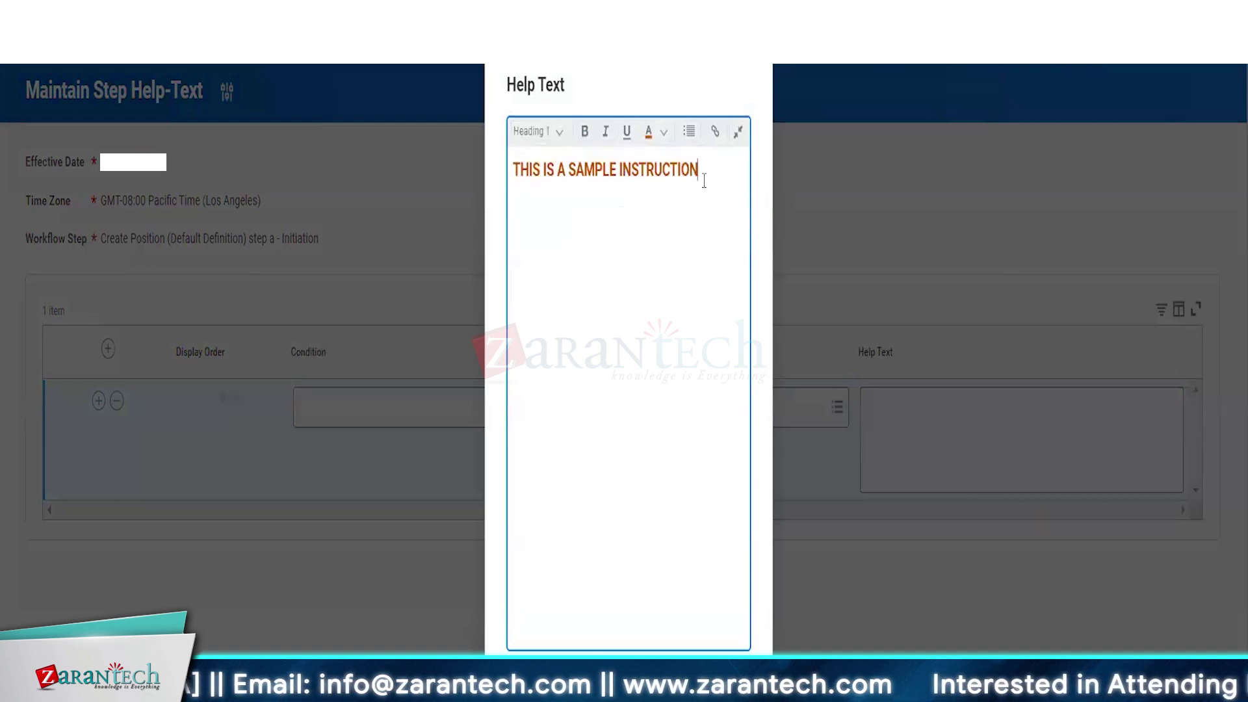
# Add a bulleted list below the title line with "Sample Instruction 1", "Sample Instruction 2" and "Sample Instruction 3"
pyautogui.press('Return')
pyautogui.click(689, 132)
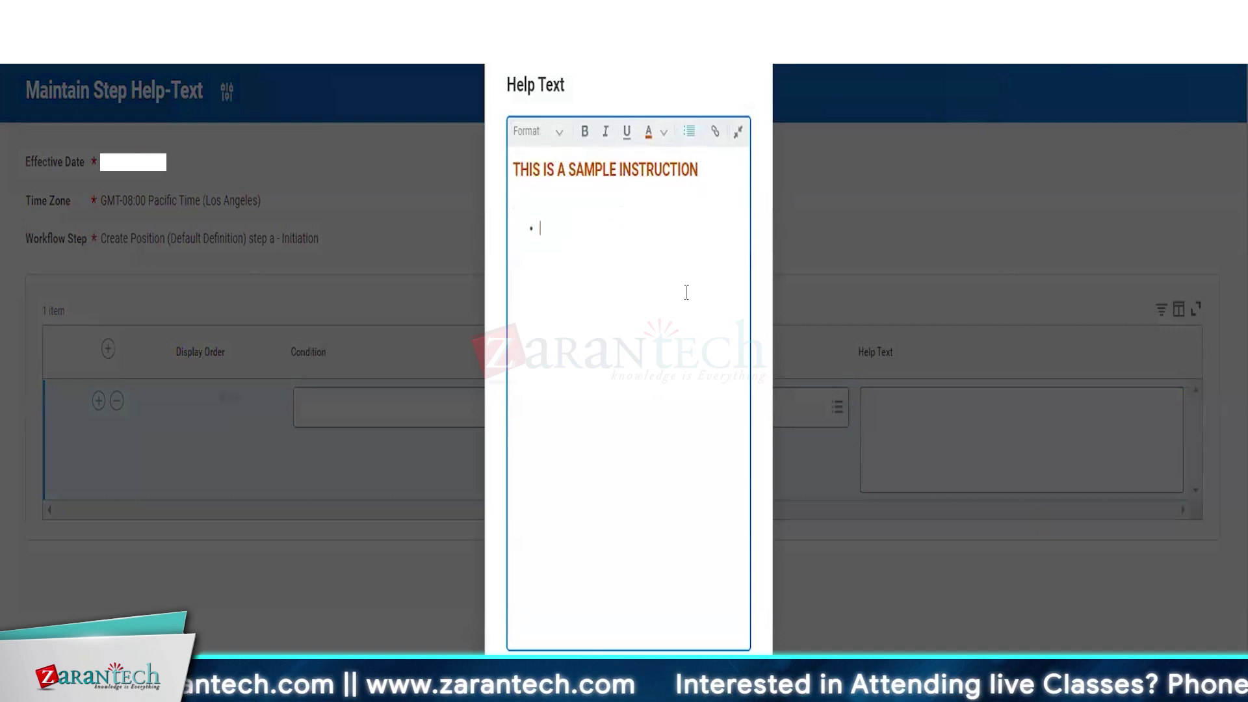
pyautogui.write('Sample Instruction 1')
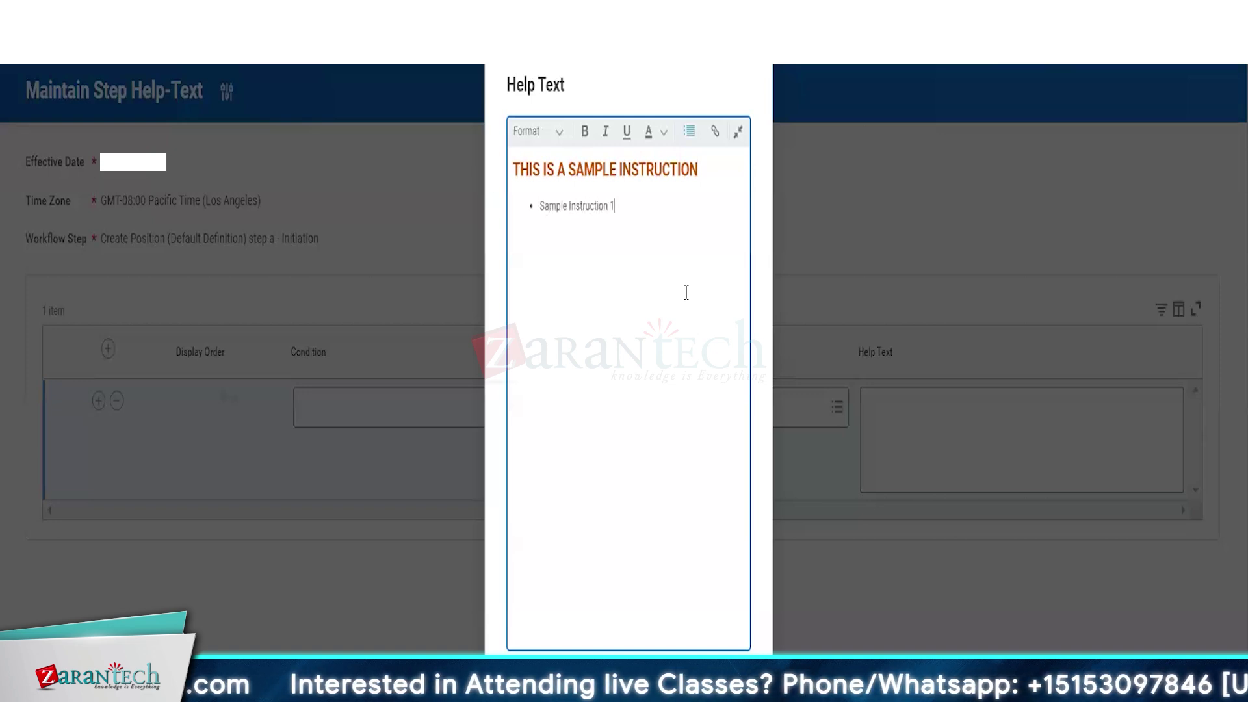
pyautogui.press('Return')
pyautogui.write('Sample Instruction 2')
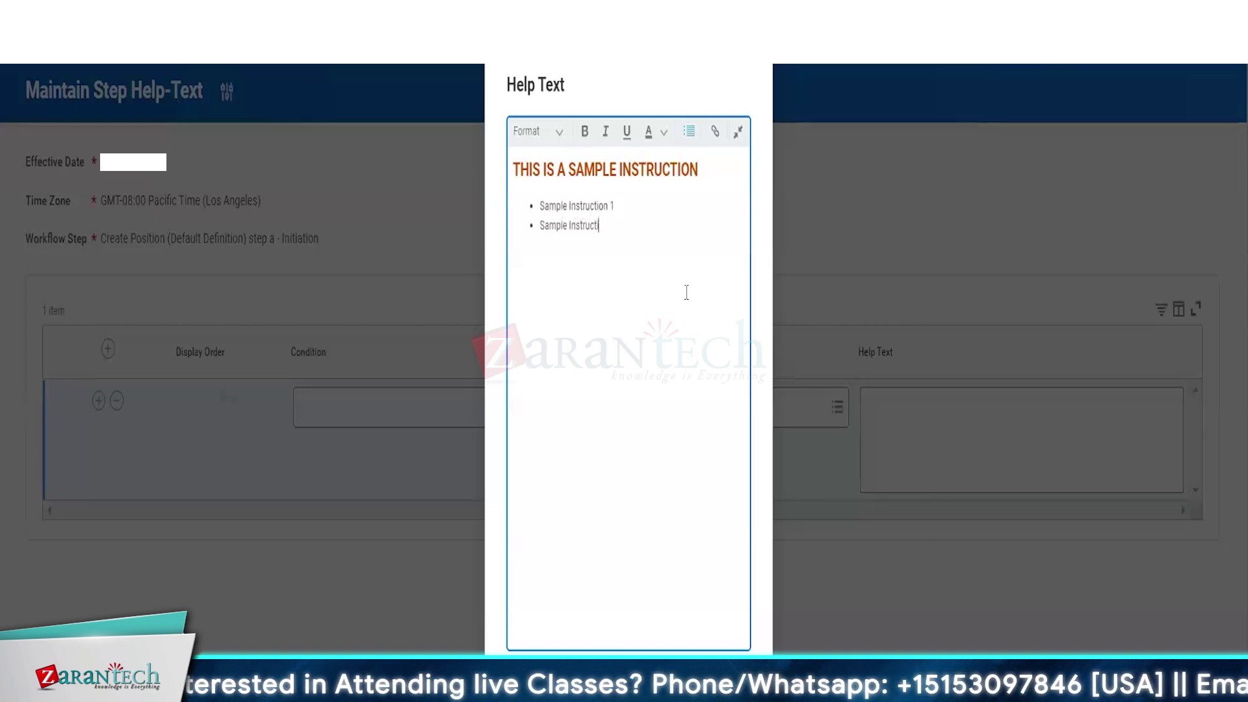
pyautogui.press('Return')
pyautogui.write('Sample Instruction 3')
# Set the title line to the Normal style and the three bulleted instructions to Heading 2
pyautogui.hotkey('ctrl', 'a')
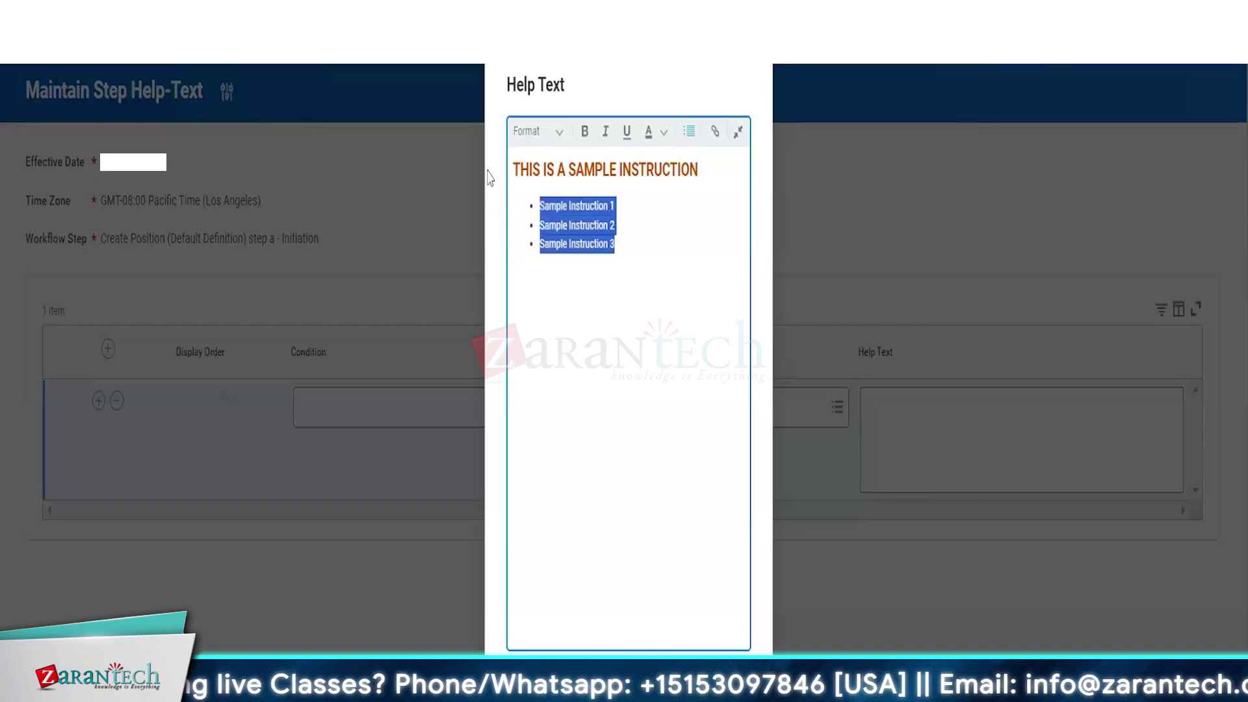
pyautogui.click(538, 132)
pyautogui.click(528, 156)
pyautogui.moveTo(659, 167); pyautogui.dragTo(508, 168)
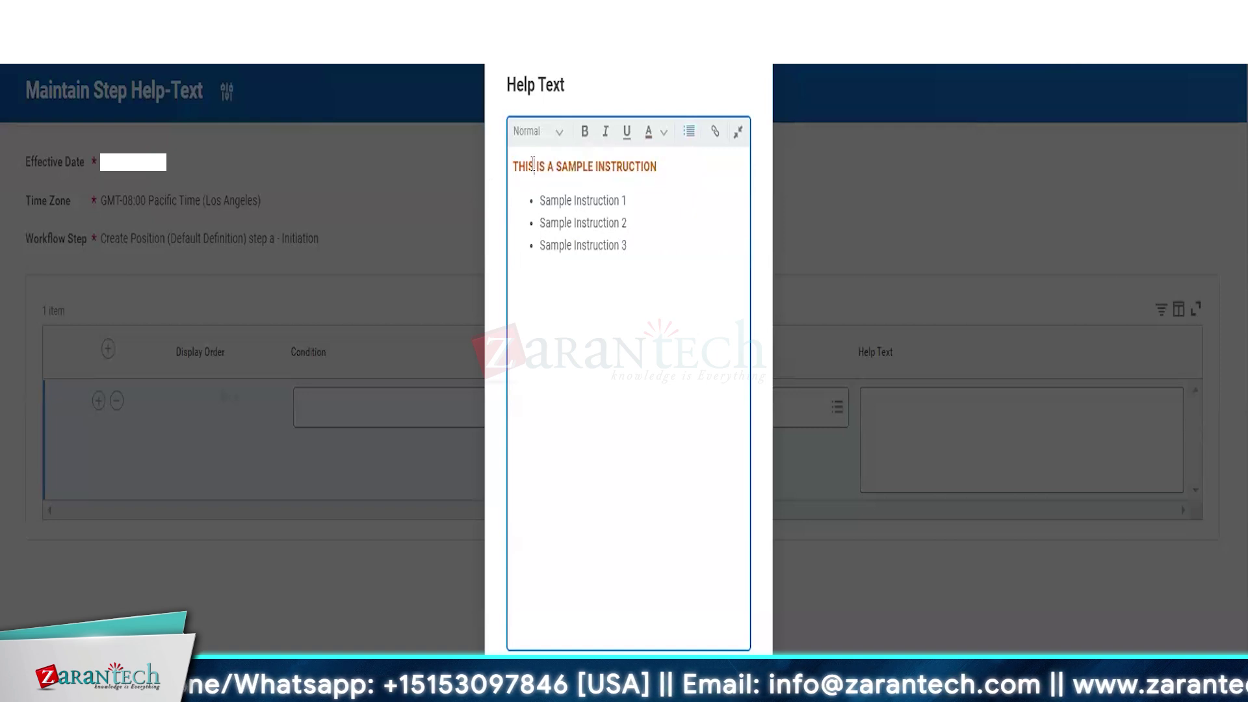
pyautogui.click(538, 132)
pyautogui.click(542, 187)
# Make the three bulleted instructions italic and green, and save the step help text
pyautogui.moveTo(641, 245); pyautogui.dragTo(539, 198)
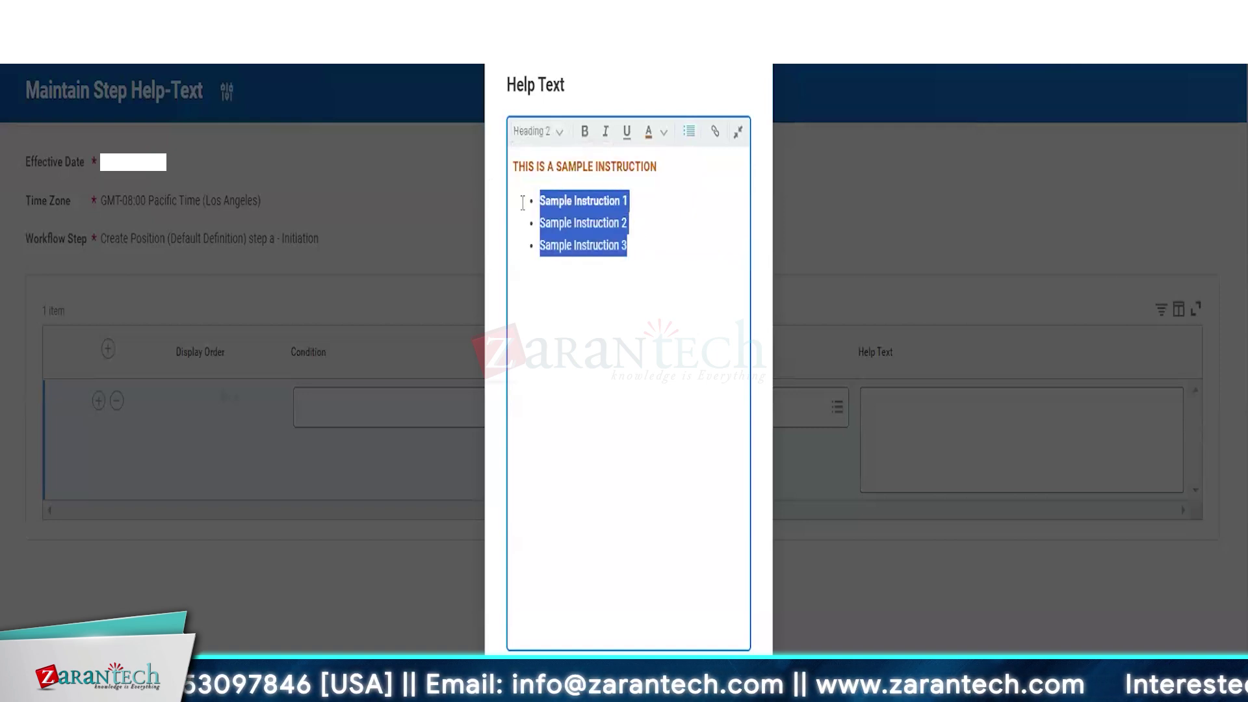
pyautogui.click(605, 132)
pyautogui.click(641, 243)
pyautogui.moveTo(637, 259); pyautogui.dragTo(536, 199)
pyautogui.click(664, 132)
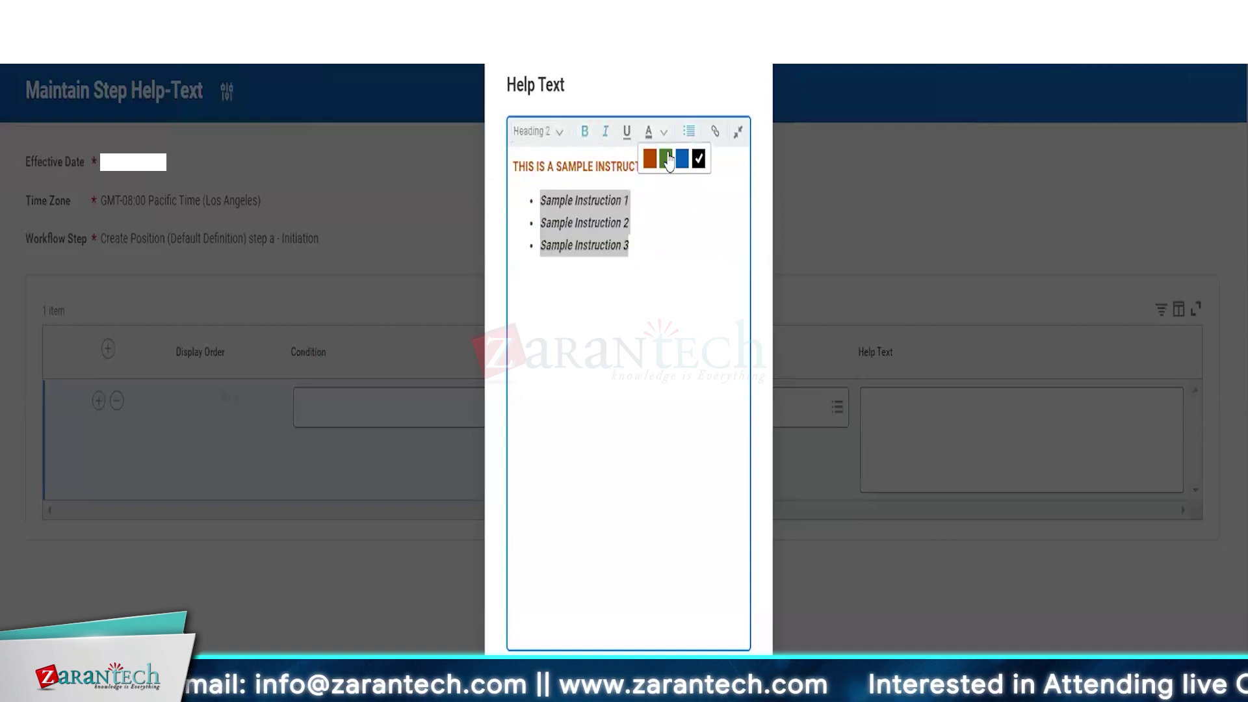
pyautogui.click(668, 159)
pyautogui.click(678, 282)
pyautogui.click(738, 132)
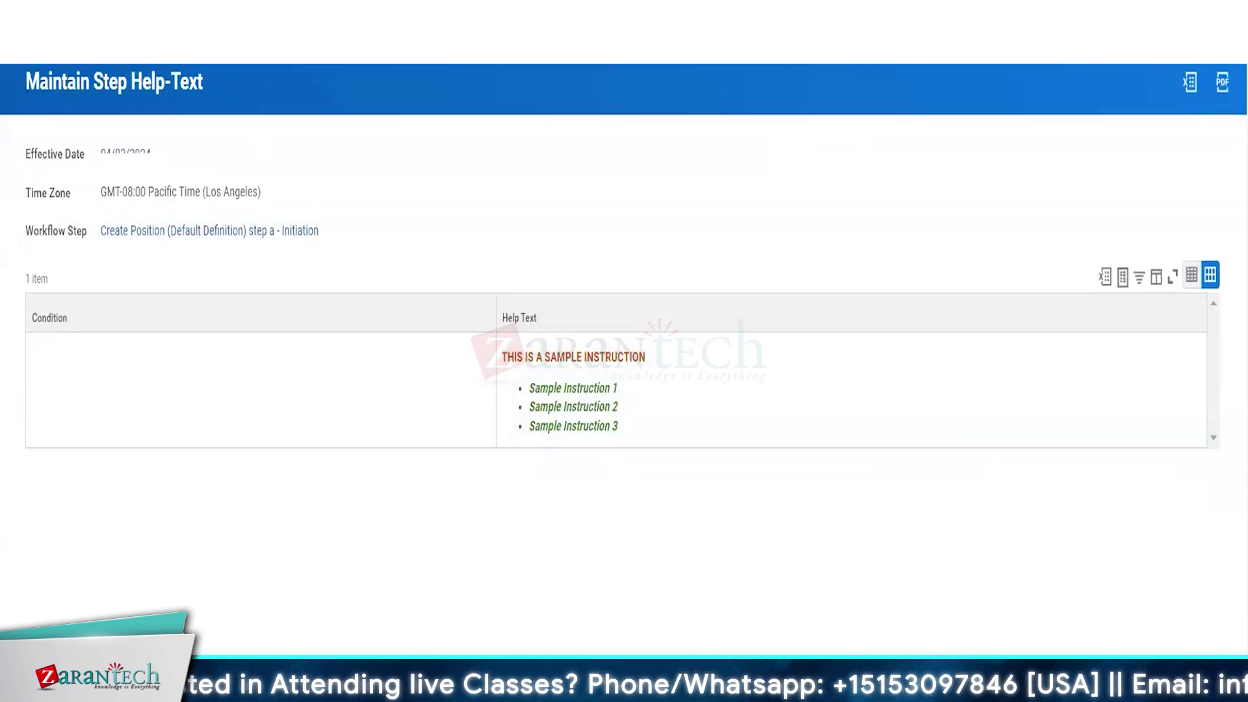
# Search for "bp: create position" and view the Create Position for Global Modern Services business process definition
pyautogui.click(623, 39)
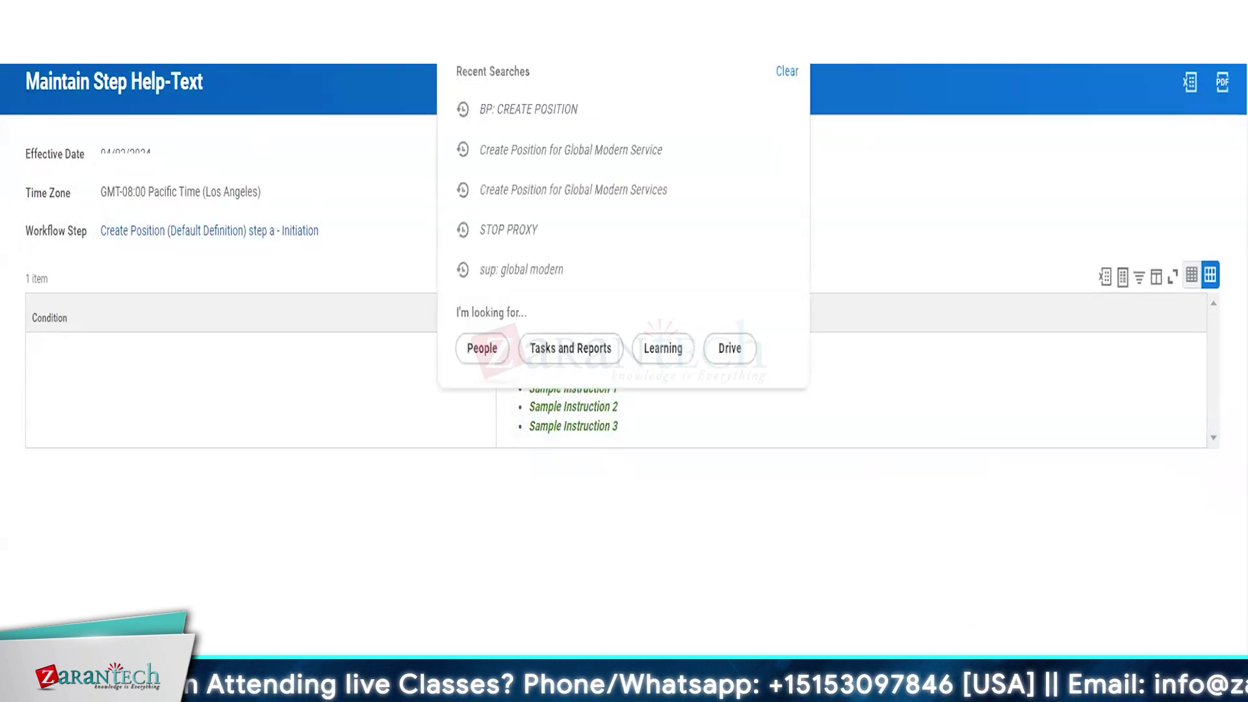
pyautogui.click(629, 189)
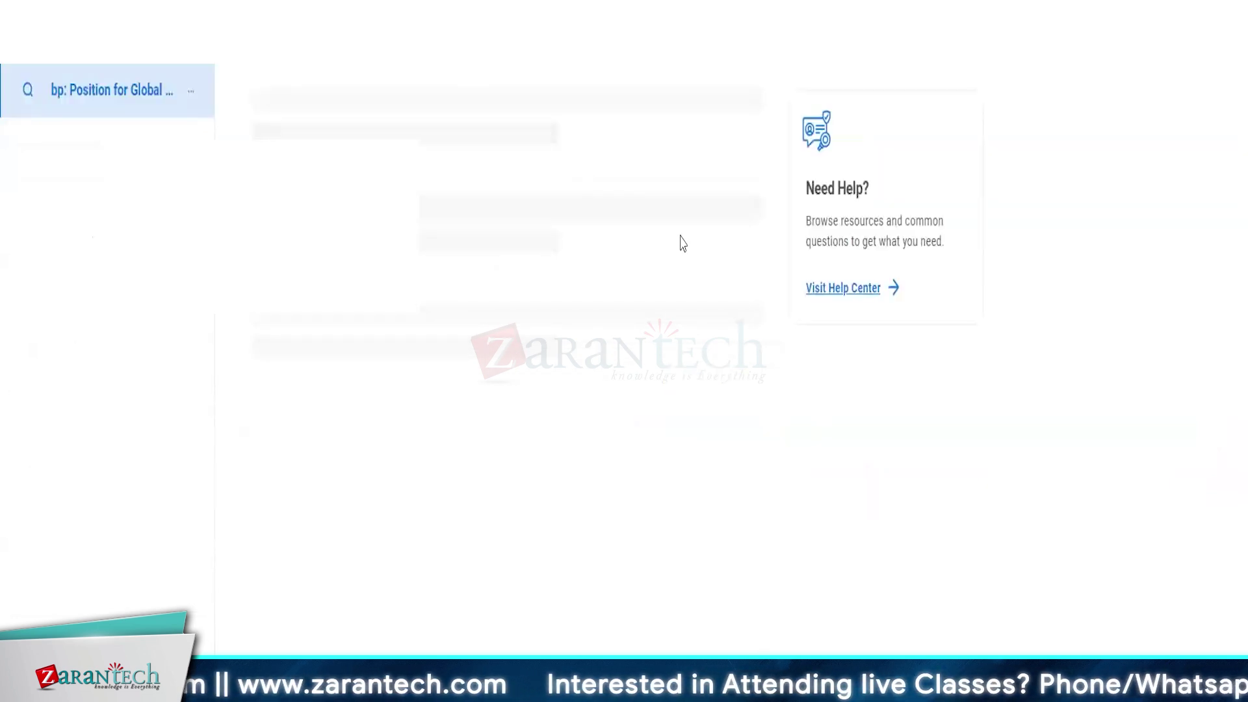
pyautogui.click(553, 33)
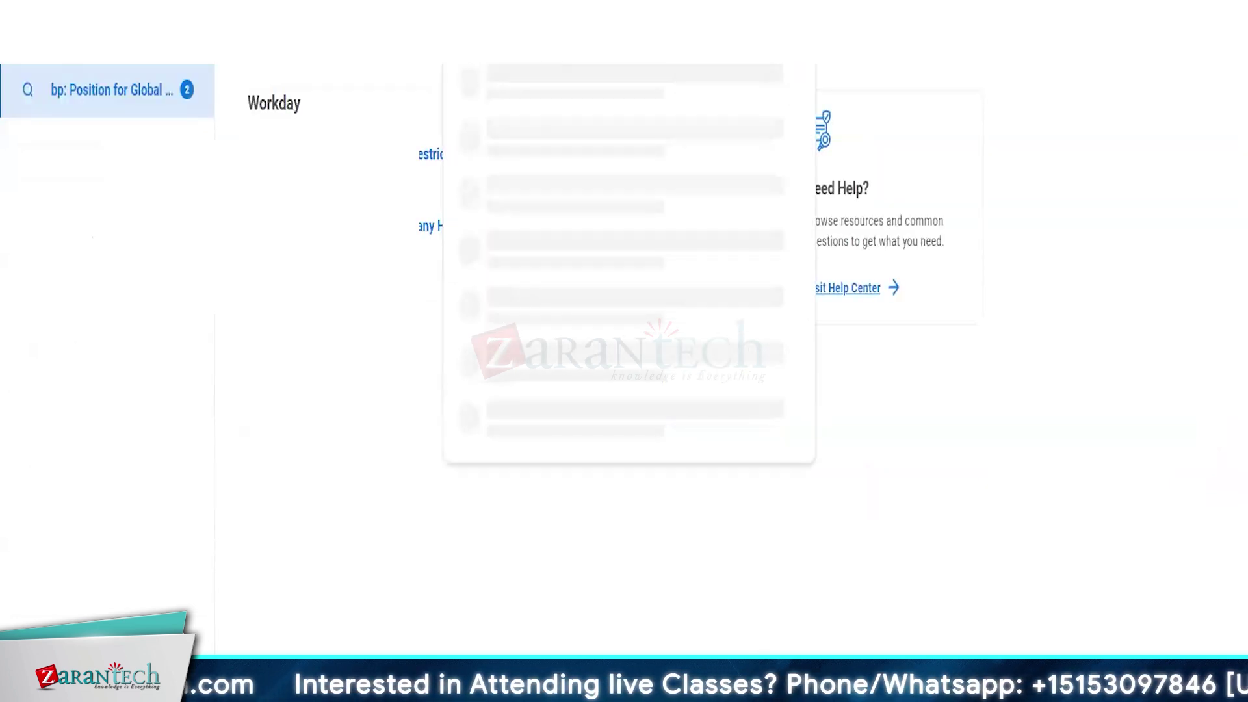
pyautogui.press('Return')
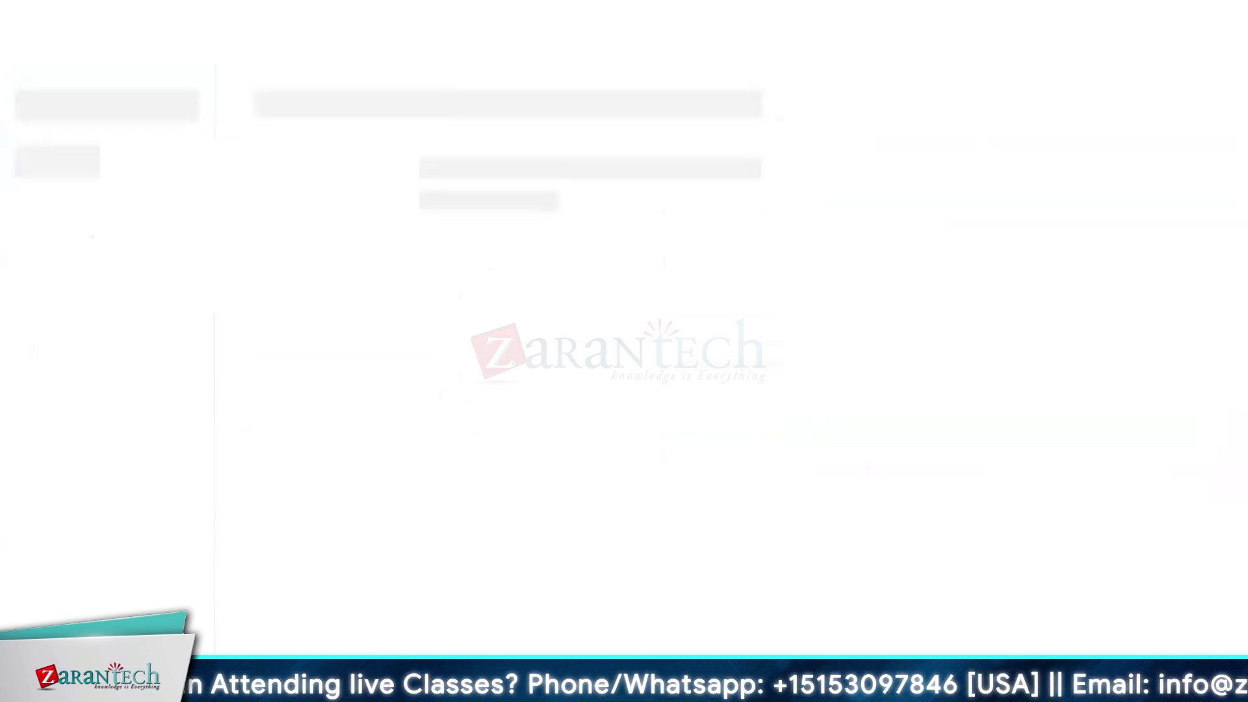
pyautogui.click(390, 444)
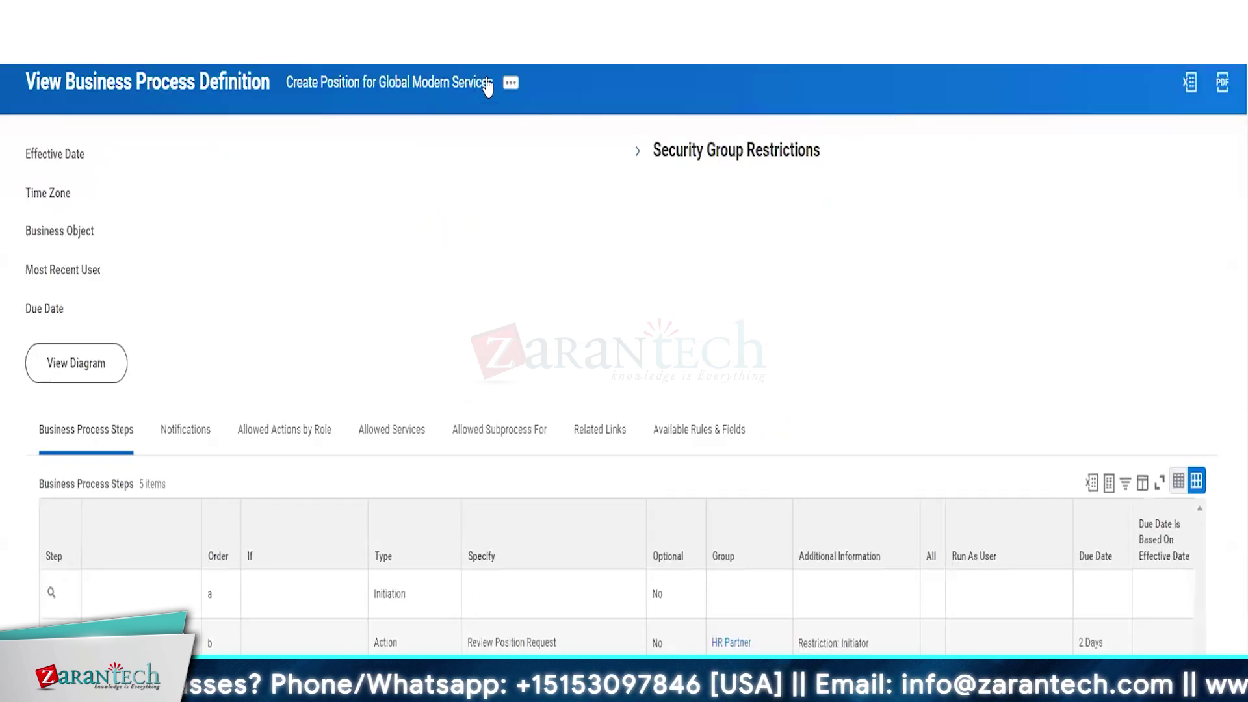
pyautogui.click(511, 85)
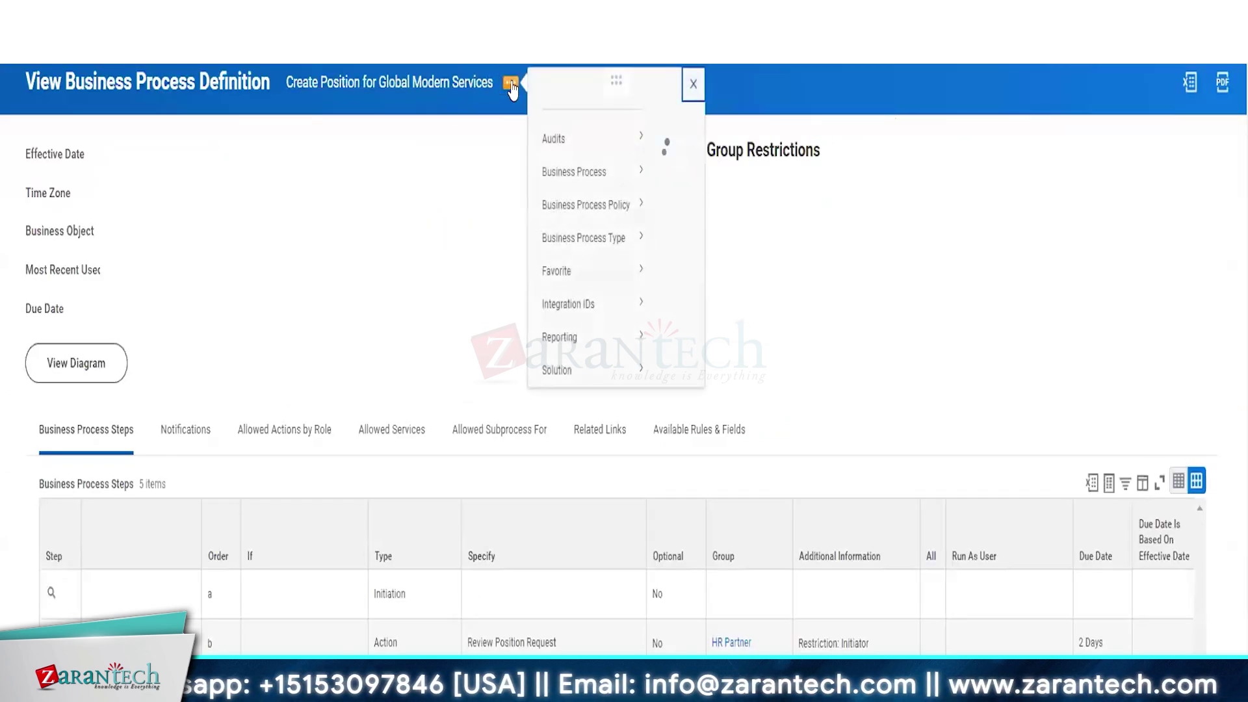
pyautogui.click(448, 199)
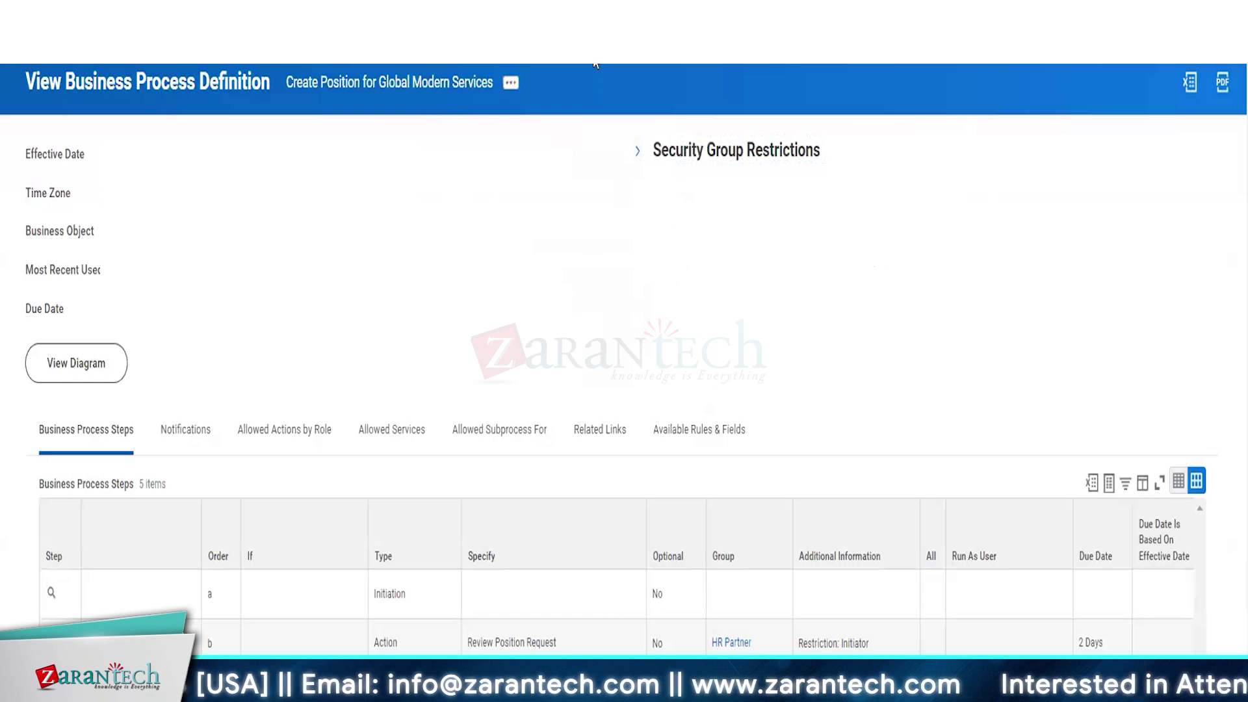
# Find the Global Modern Services supervisory organization and start Create Position for it
pyautogui.click(585, 35)
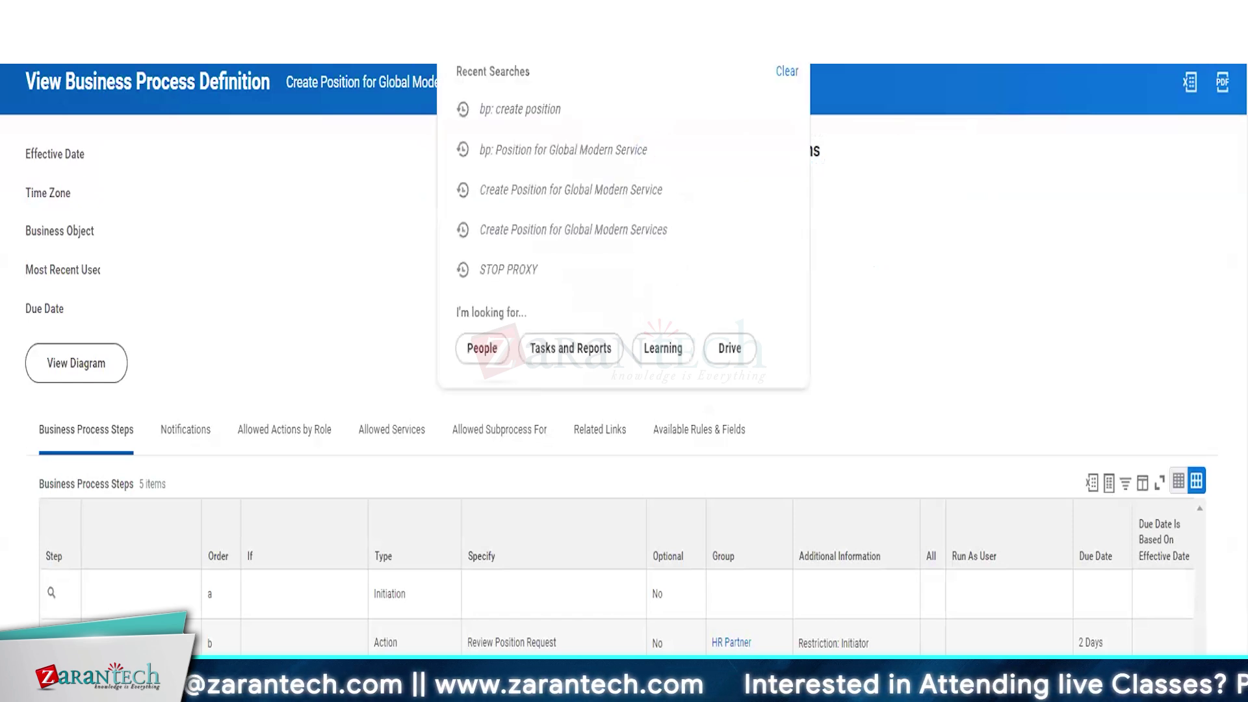
pyautogui.click(564, 153)
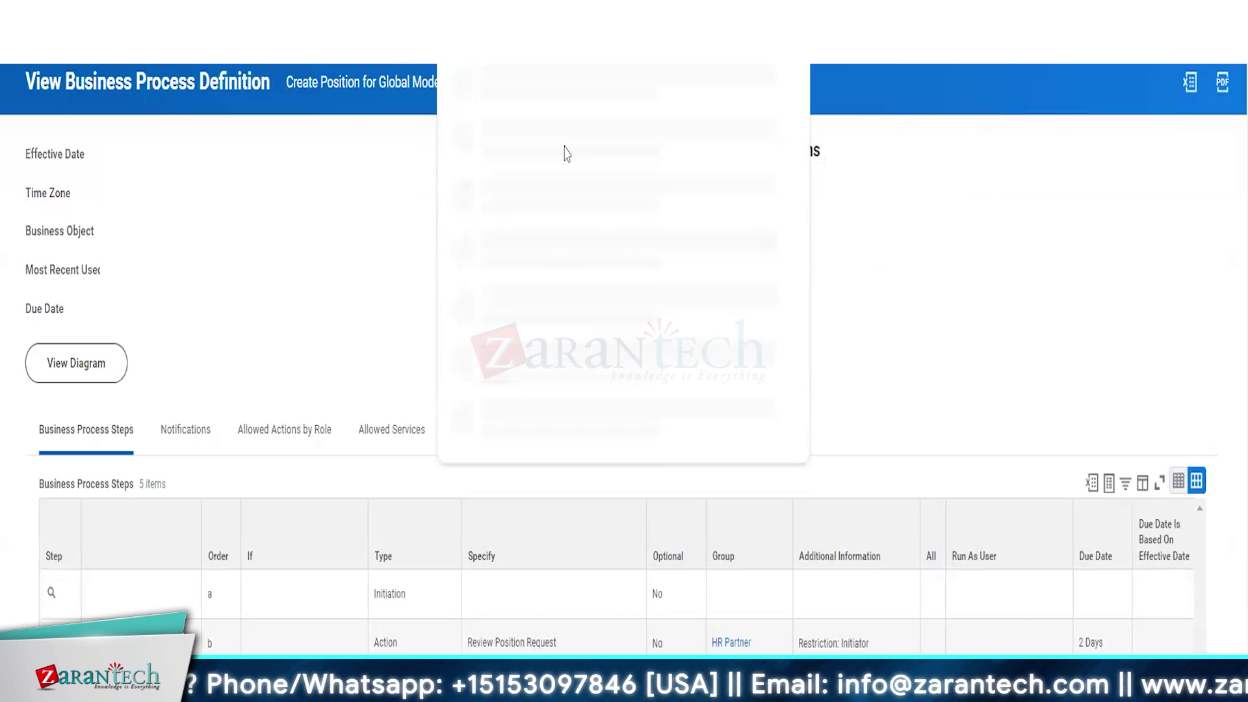
pyautogui.click(564, 91)
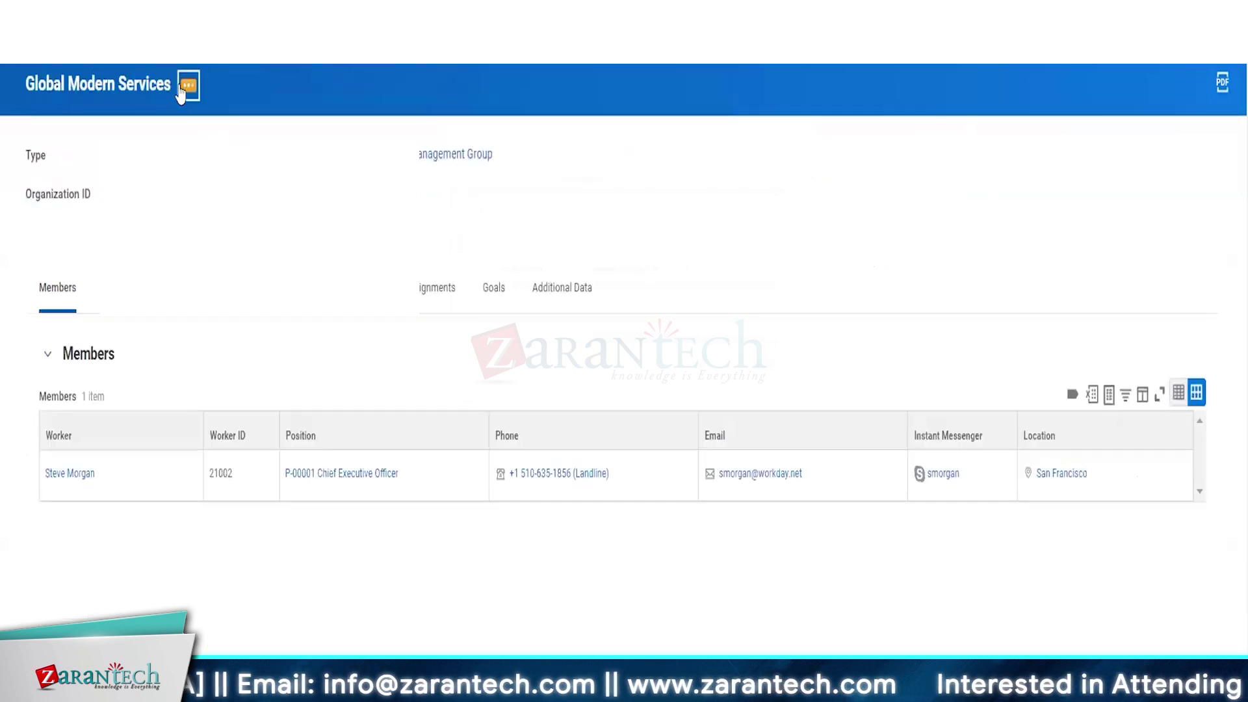
pyautogui.click(188, 86)
pyautogui.scroll(-3, 429, 390)
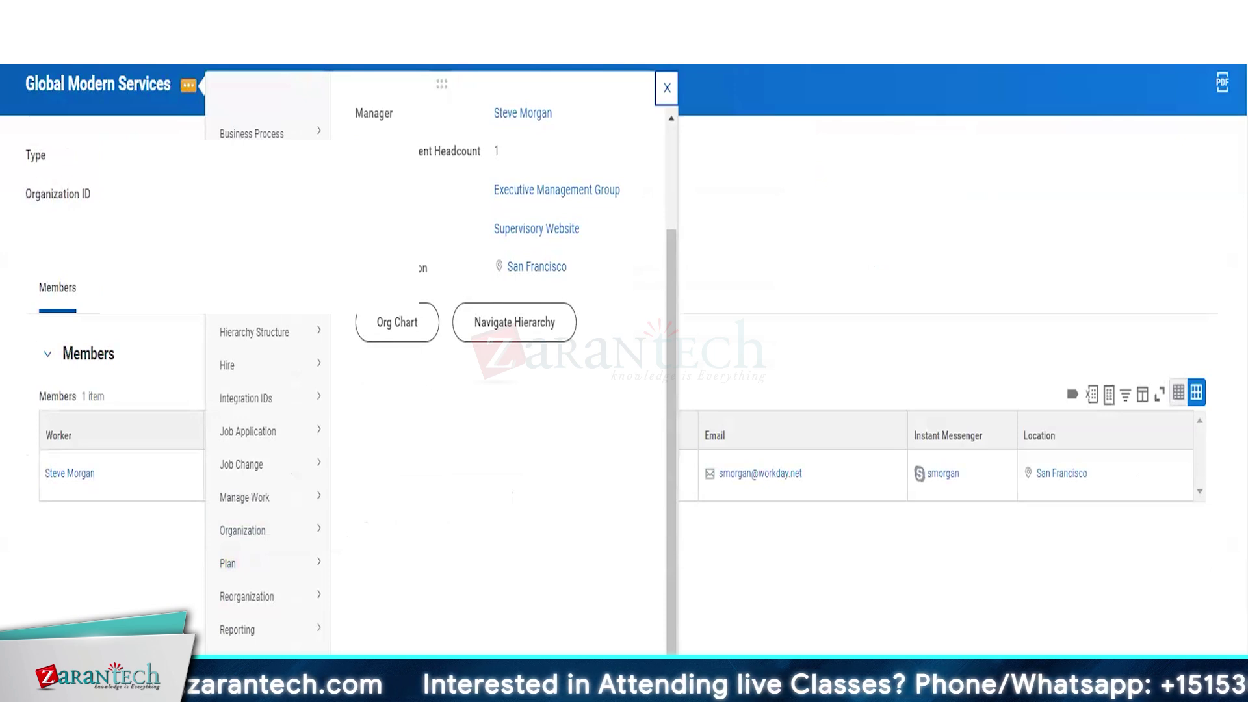
pyautogui.click(667, 88)
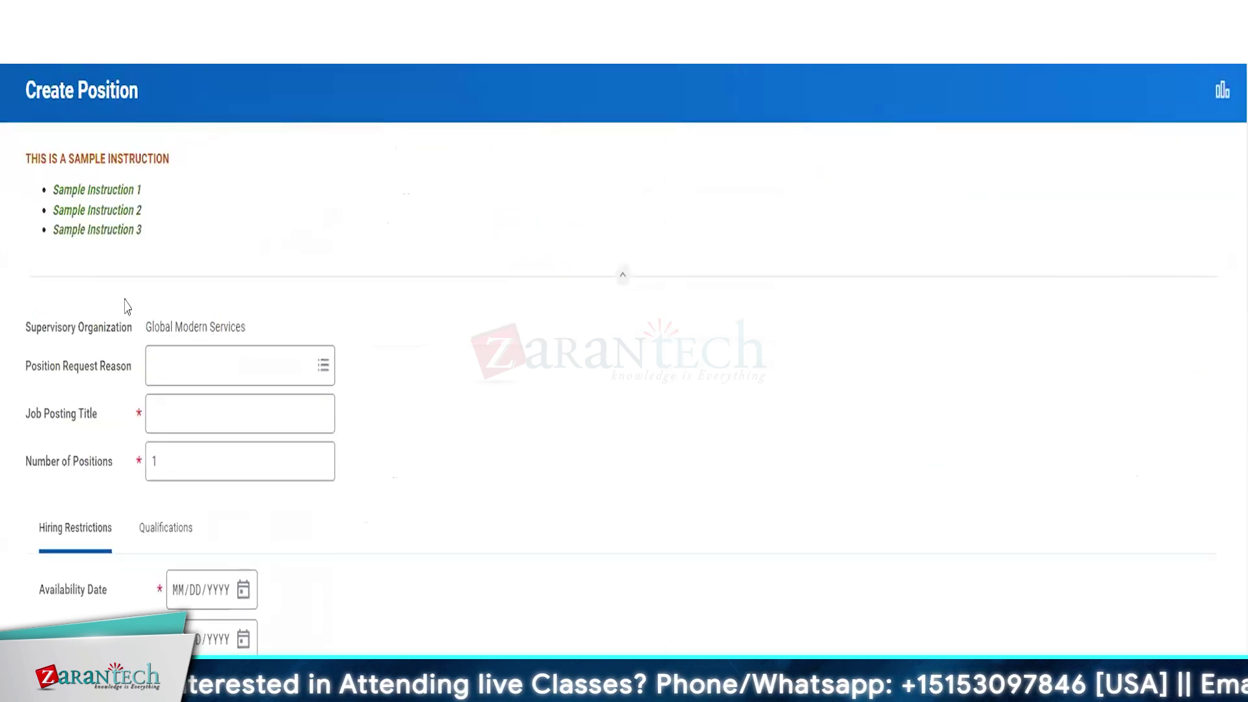
# Examine the help text above the Create Position form, collapse and expand it, and look over the form fields
pyautogui.moveTo(142, 232); pyautogui.dragTo(28, 158)
pyautogui.click(309, 207)
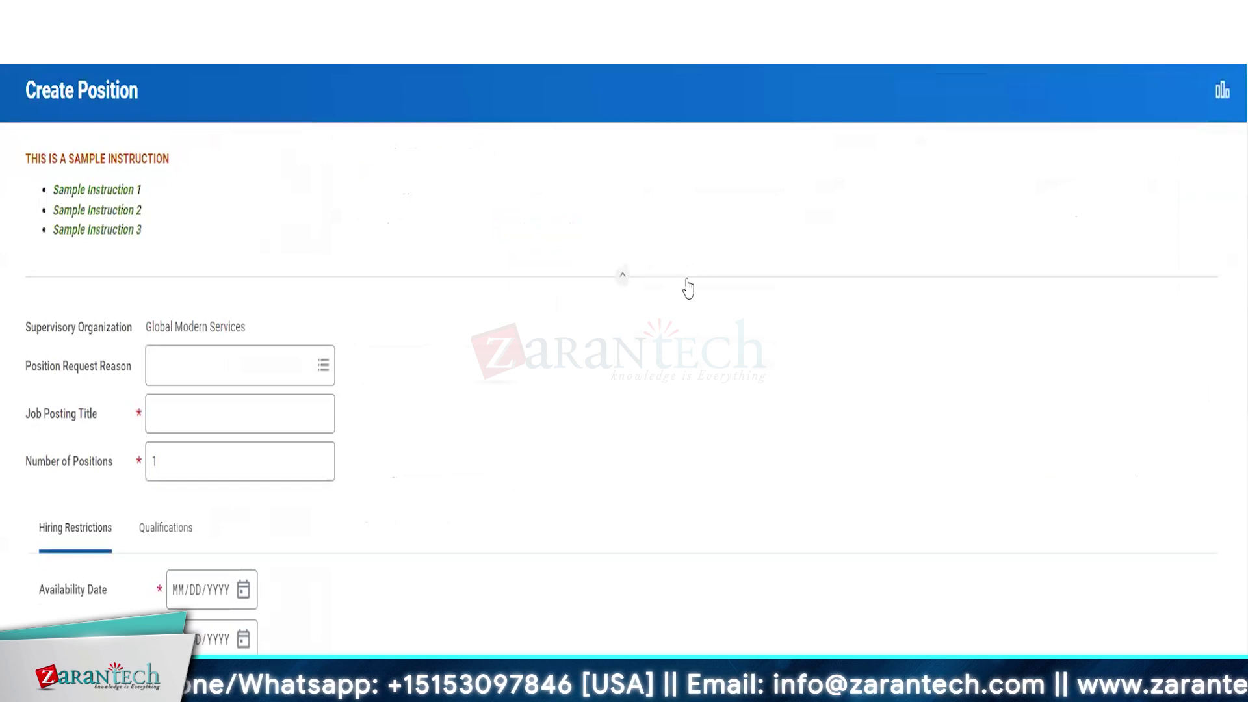
pyautogui.click(623, 275)
pyautogui.click(623, 182)
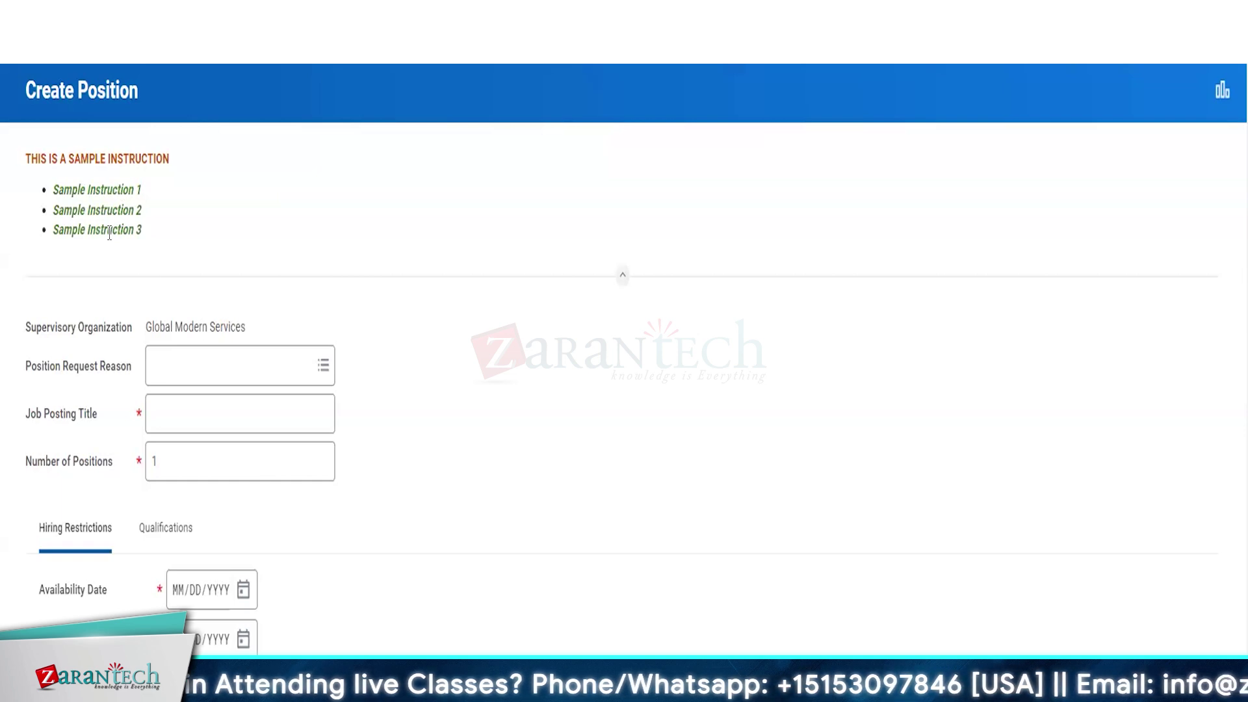
pyautogui.moveTo(150, 232); pyautogui.dragTo(19, 88)
pyautogui.click(639, 442)
pyautogui.scroll(-4, 308, 455)
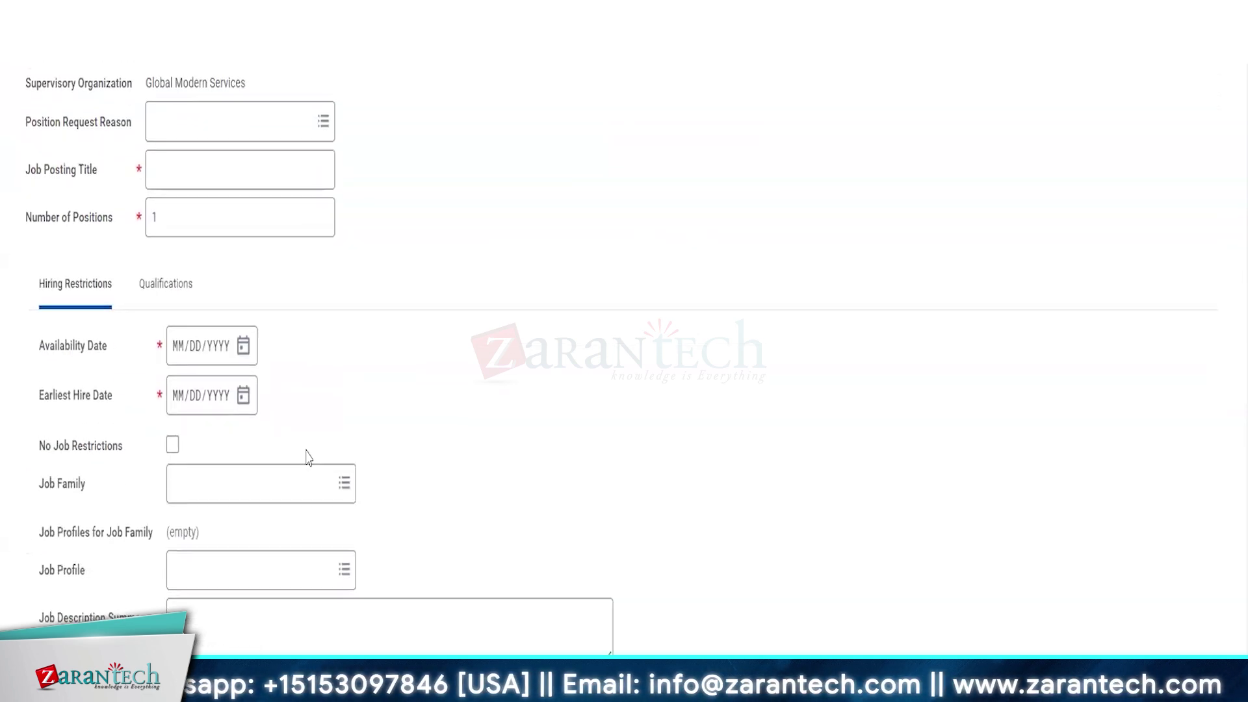
pyautogui.scroll(3, 308, 457)
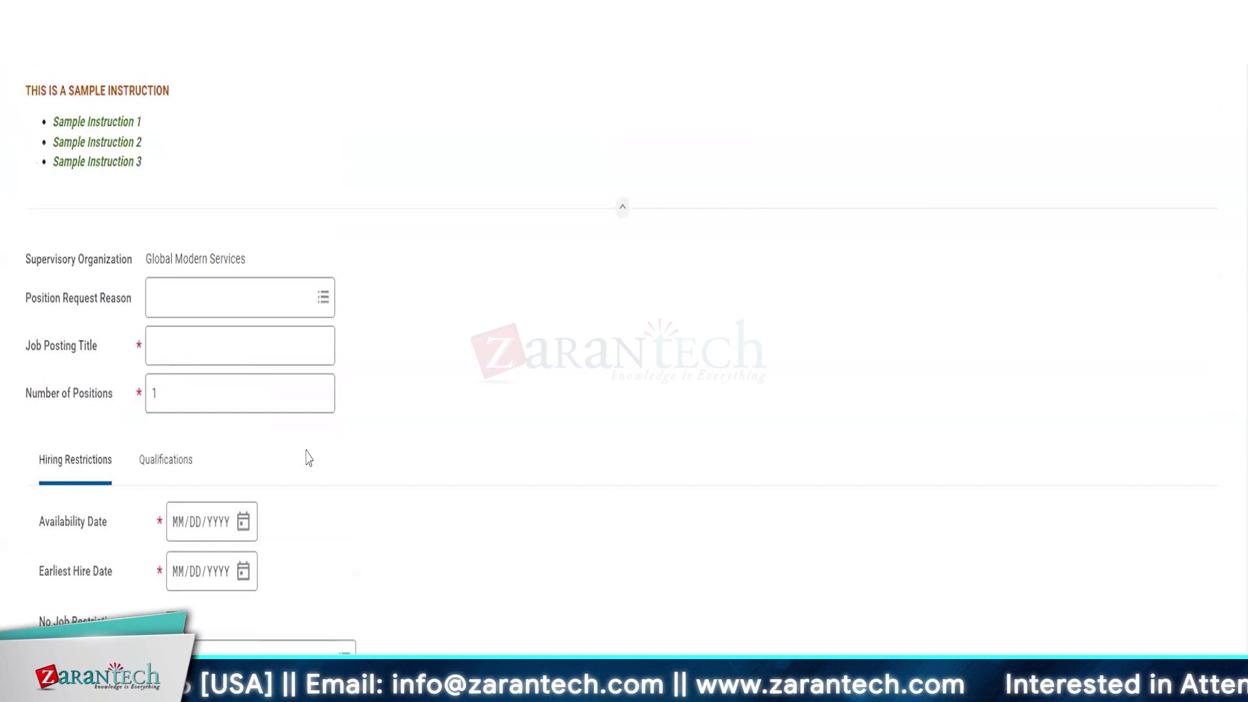
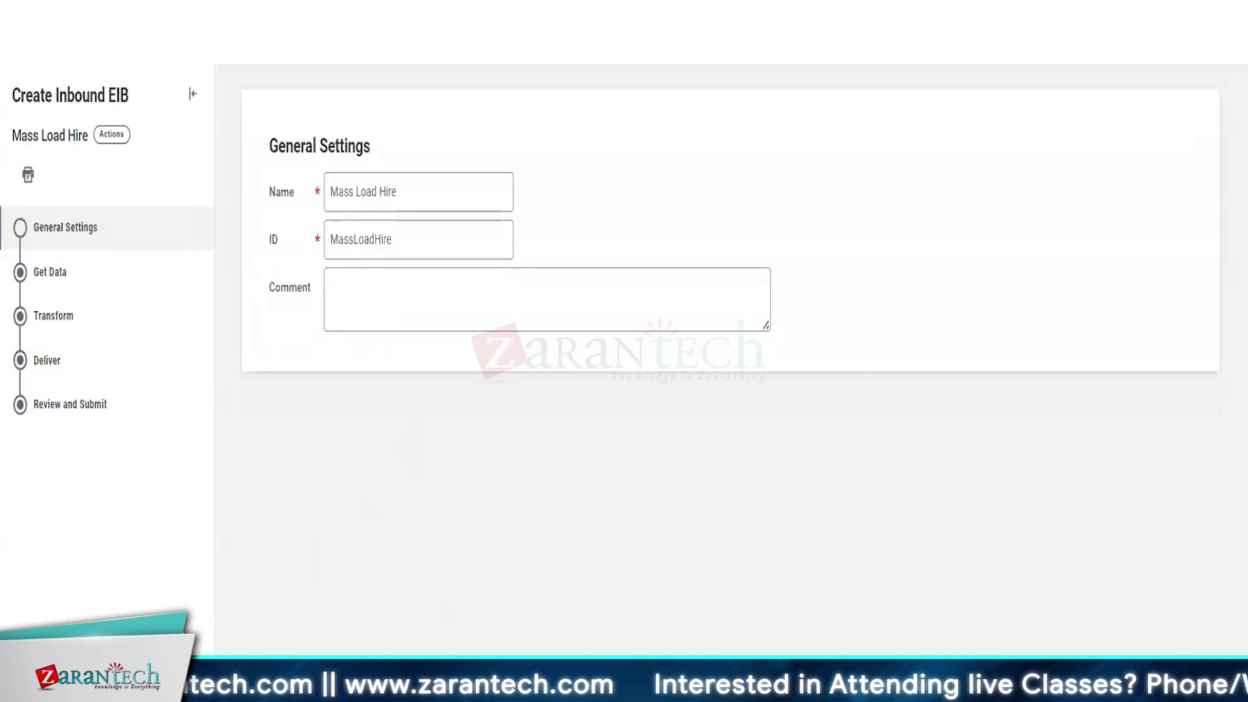
# In the Get Data stage of the Mass Load Hire inbound EIB, set the web service operation to Hire Employee (Web Service)
pyautogui.click(61, 278)
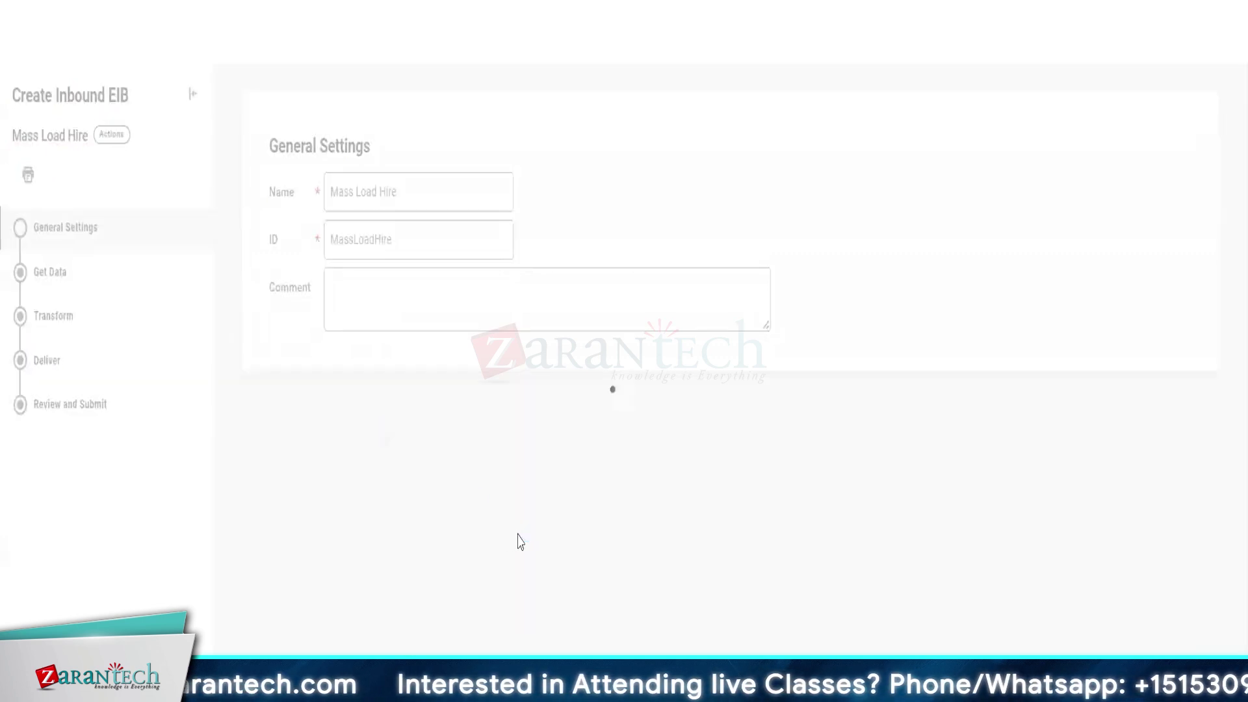
pyautogui.scroll(-2, 475, 520)
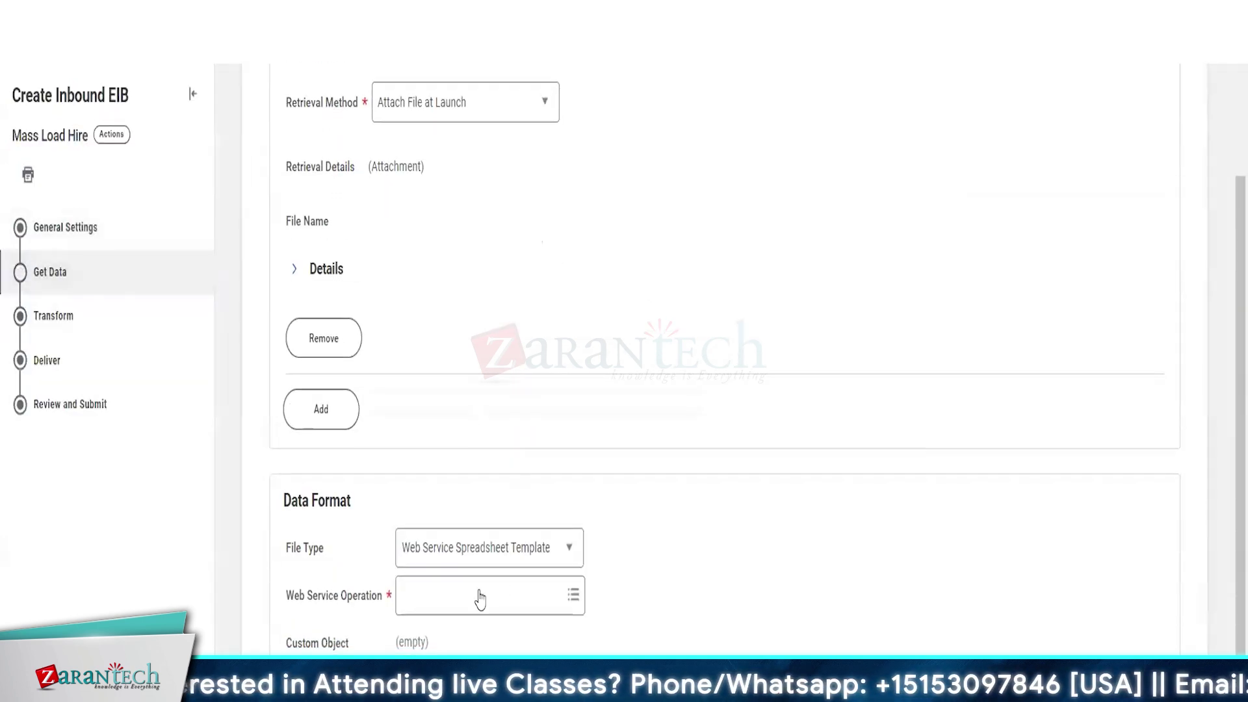
pyautogui.click(416, 601)
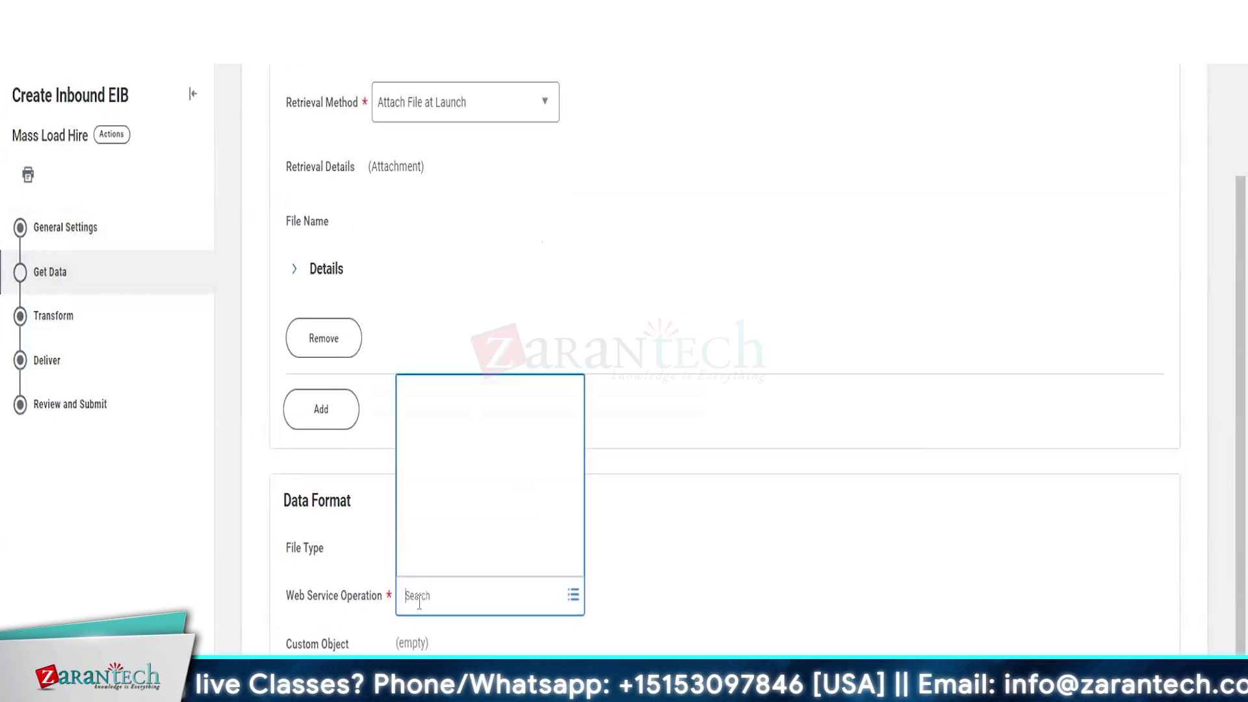
pyautogui.write('hire')
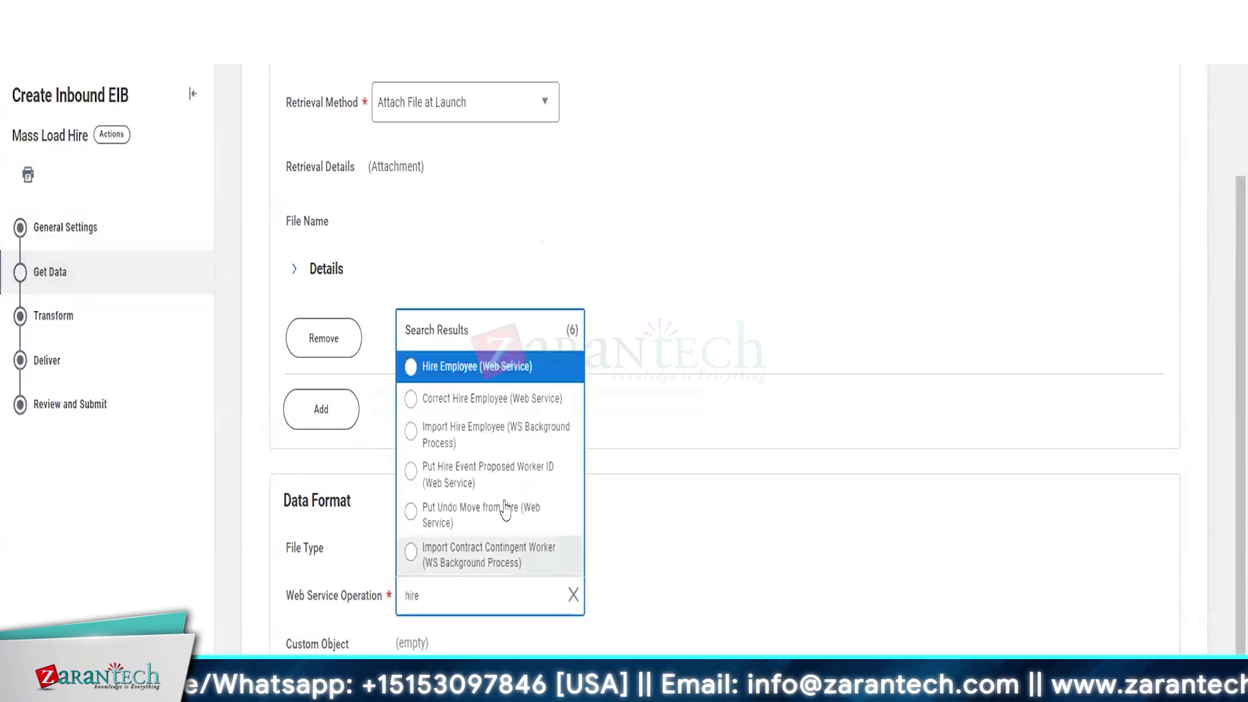
pyautogui.click(444, 368)
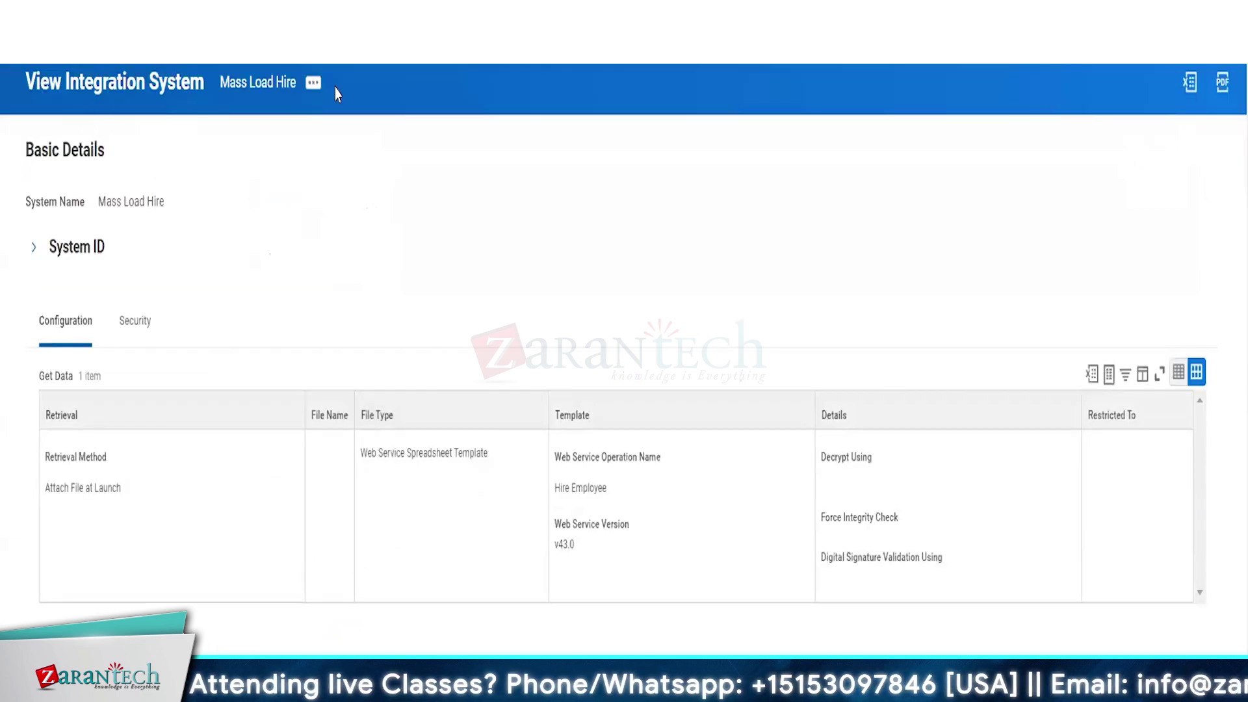
# Generate the spreadsheet template for the Mass Load Hire integration system's Hire Employee template model in XLSX format and confirm the generation
pyautogui.click(312, 86)
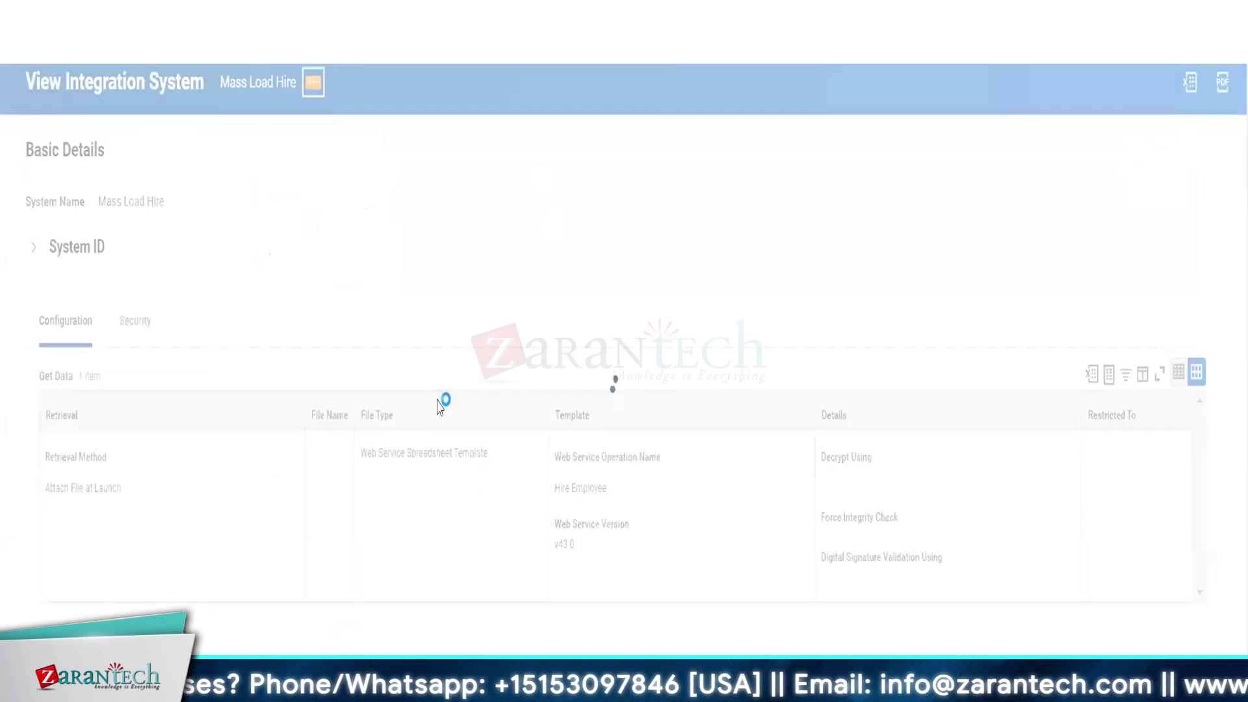
pyautogui.moveTo(384, 524)
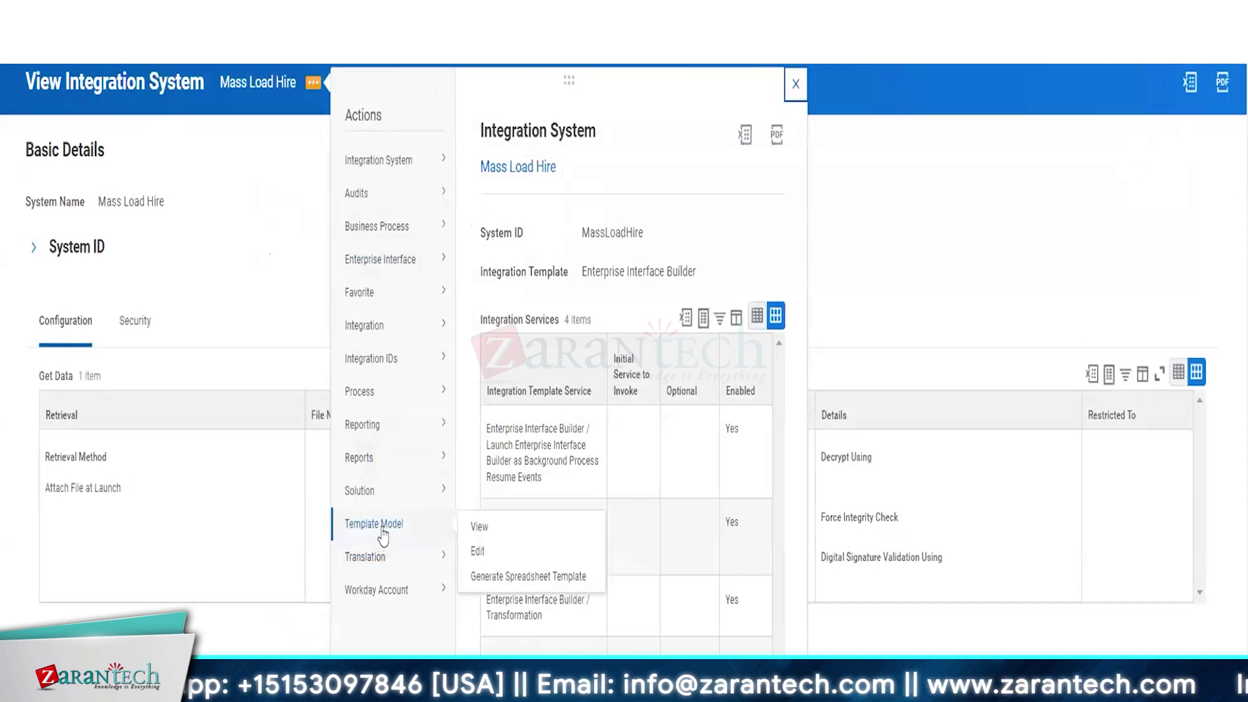
pyautogui.click(533, 578)
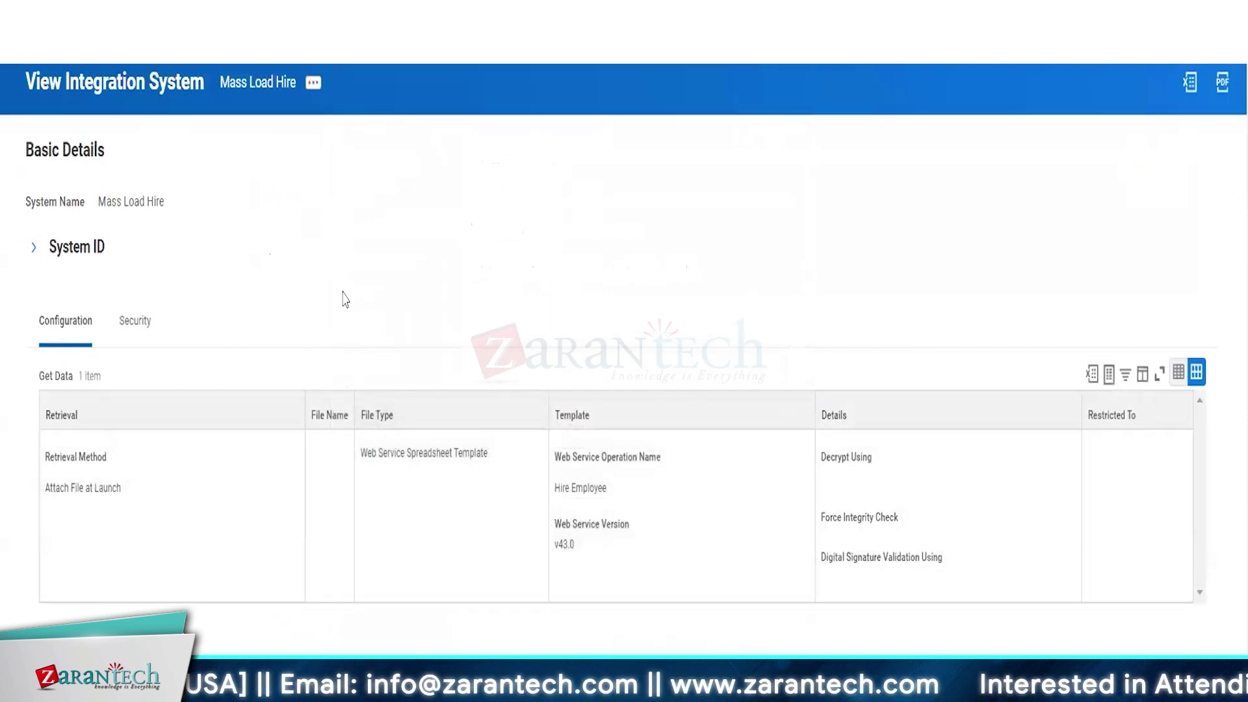
pyautogui.click(179, 273)
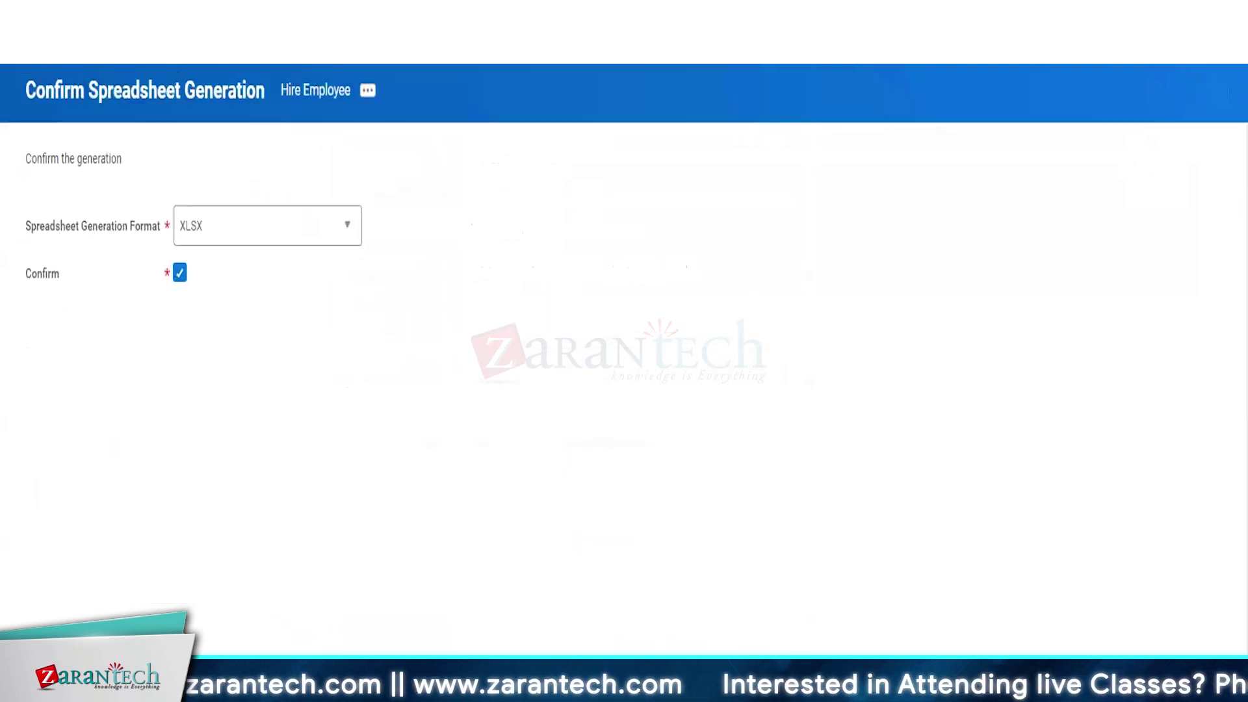
pyautogui.click(587, 541)
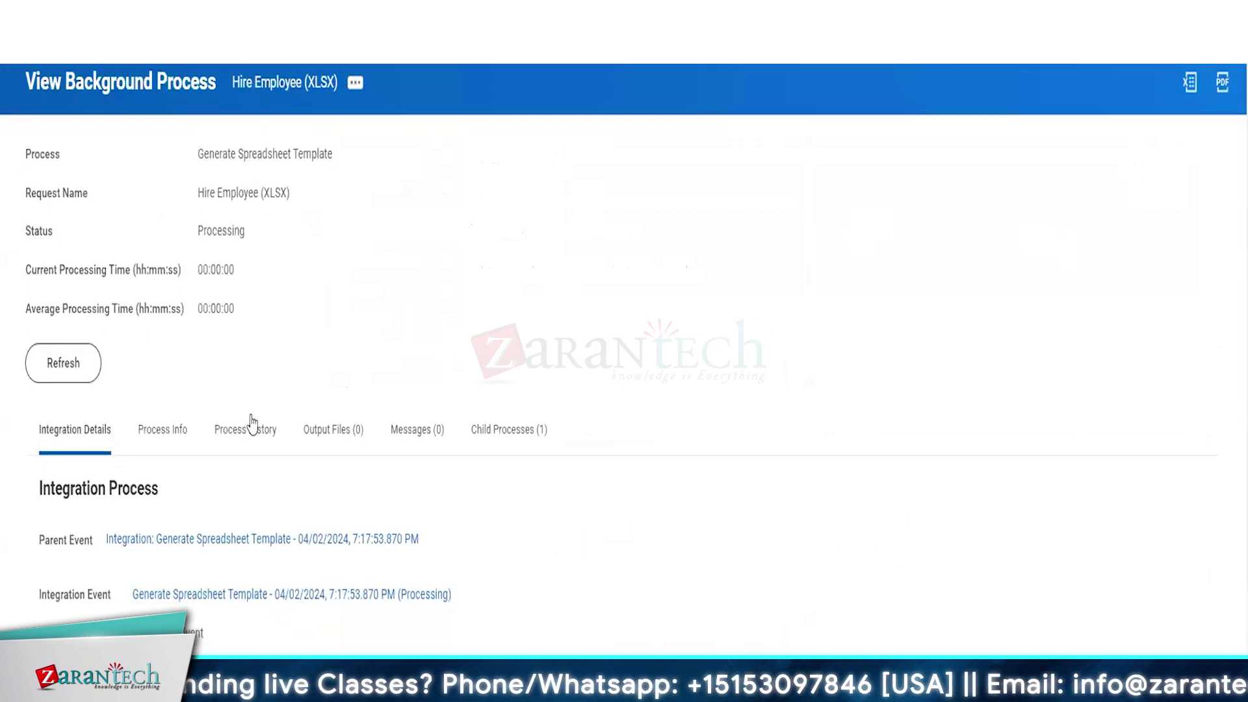
# Refresh the Hire Employee (XLSX) background process to follow the spreadsheet template generation until the workbook can be opened
pyautogui.click(63, 363)
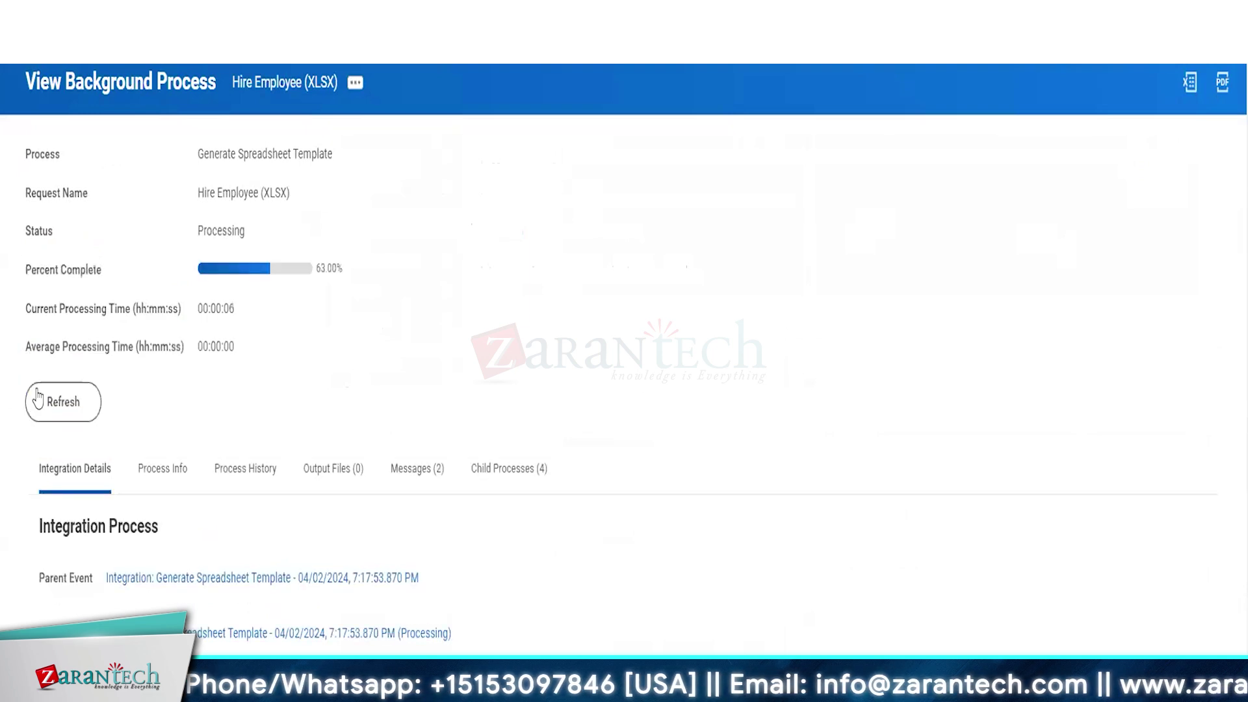
pyautogui.click(72, 400)
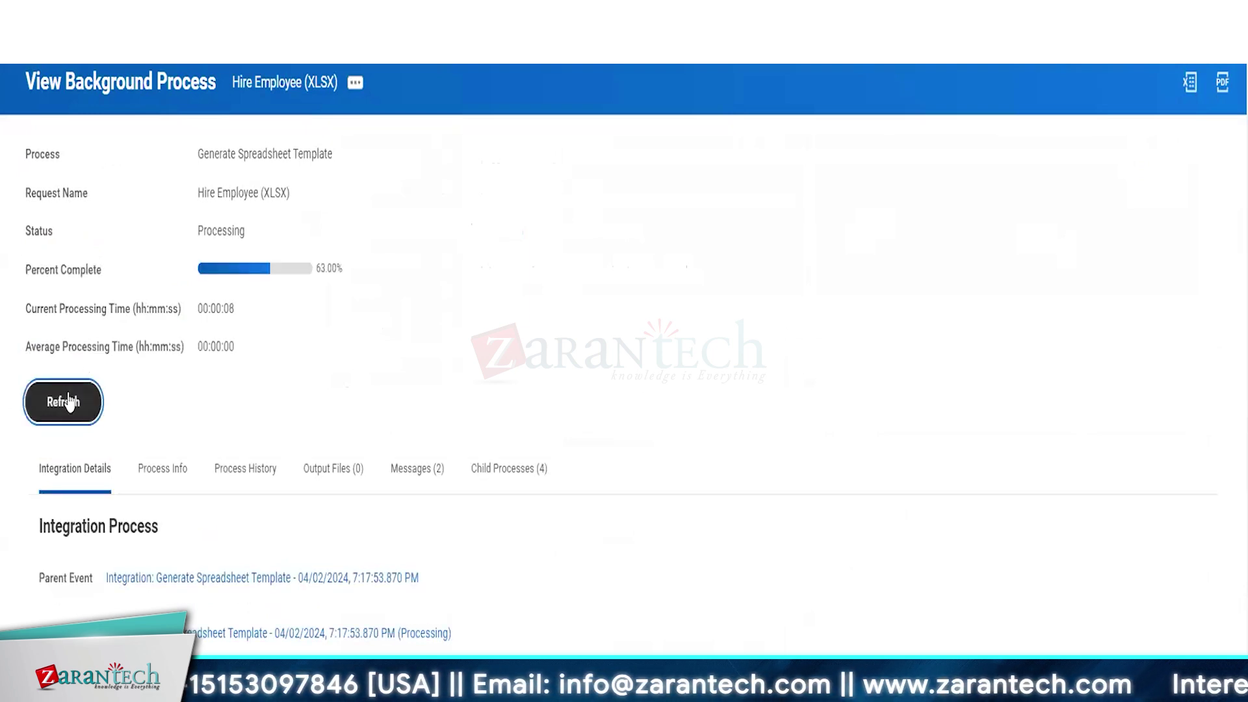
pyautogui.click(69, 401)
pyautogui.click(69, 400)
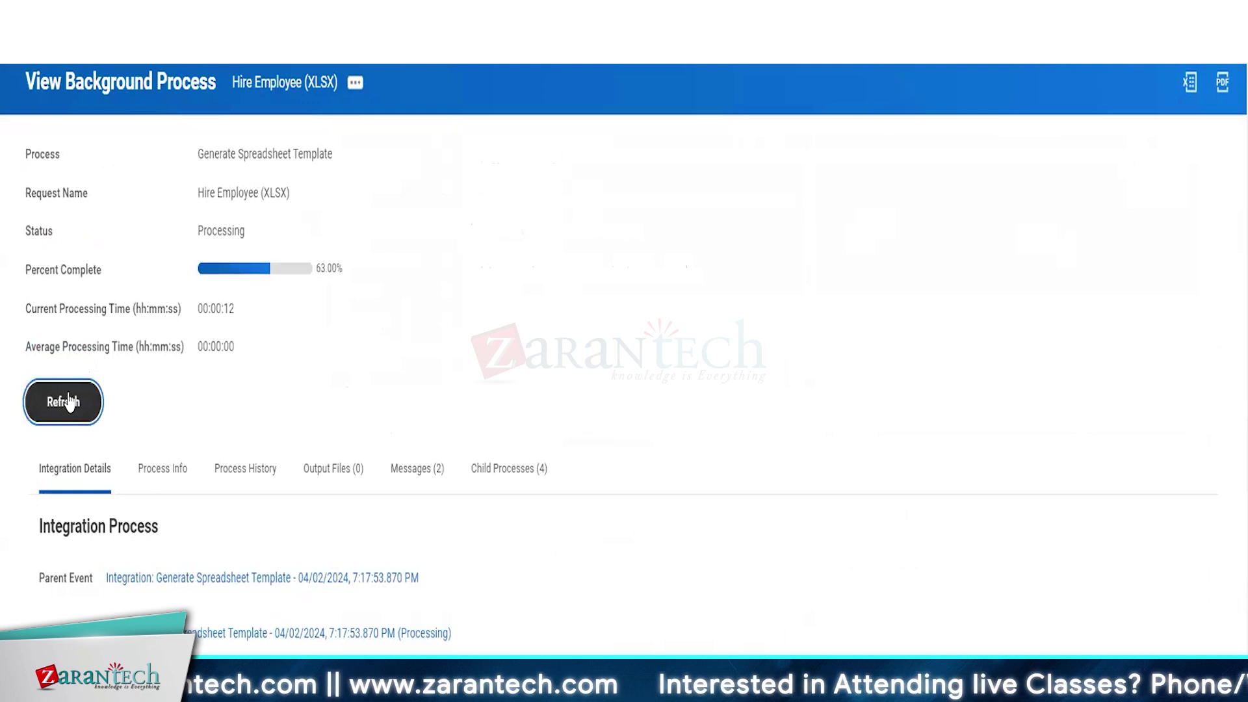
pyautogui.click(69, 401)
pyautogui.click(69, 400)
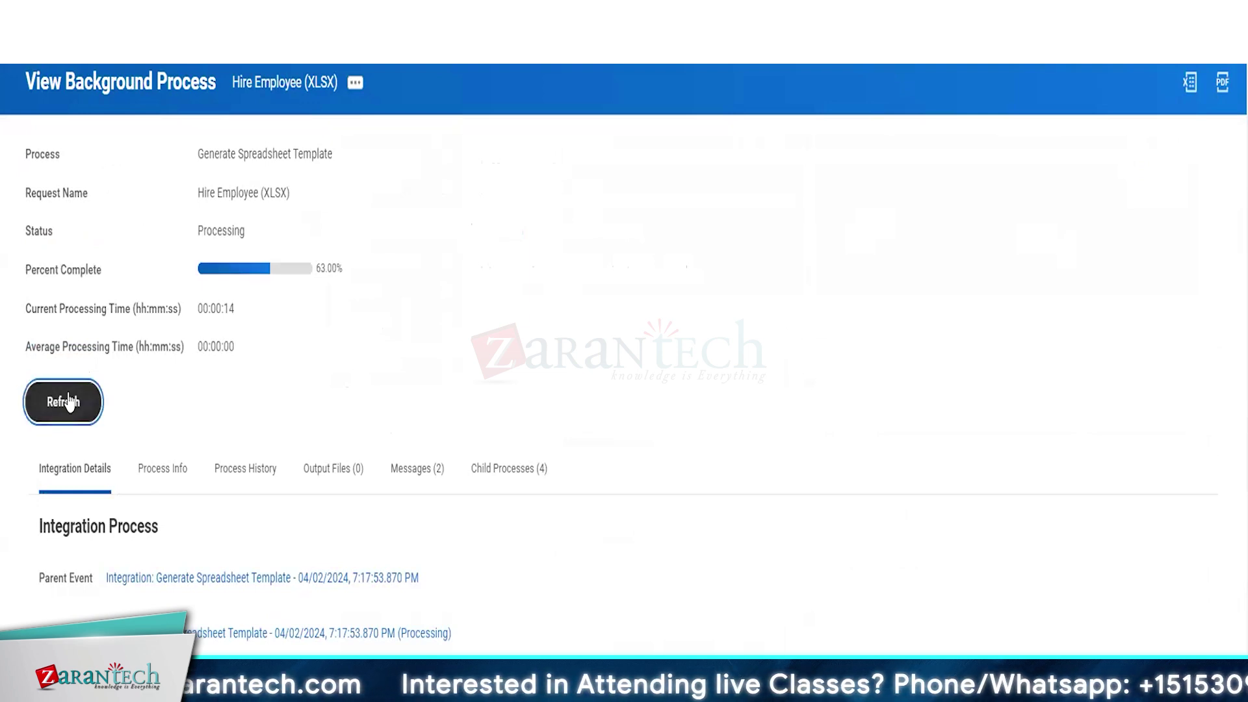
pyautogui.click(69, 400)
pyautogui.click(69, 401)
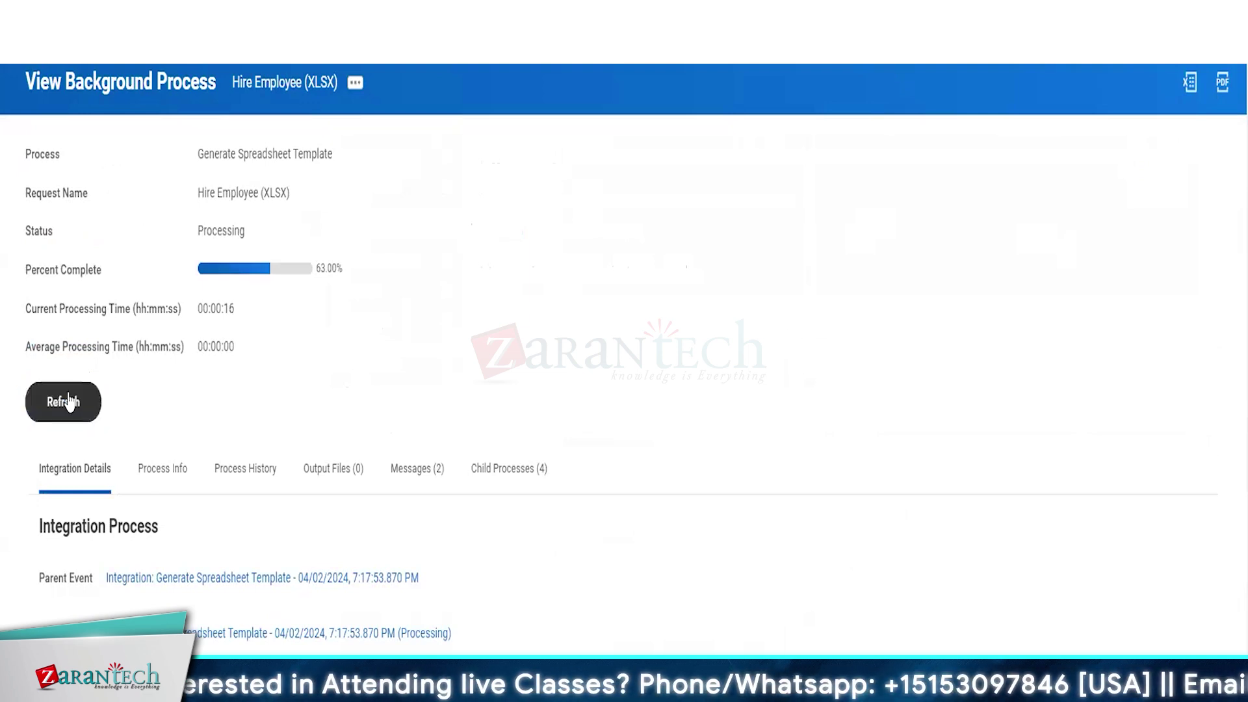
pyautogui.click(69, 401)
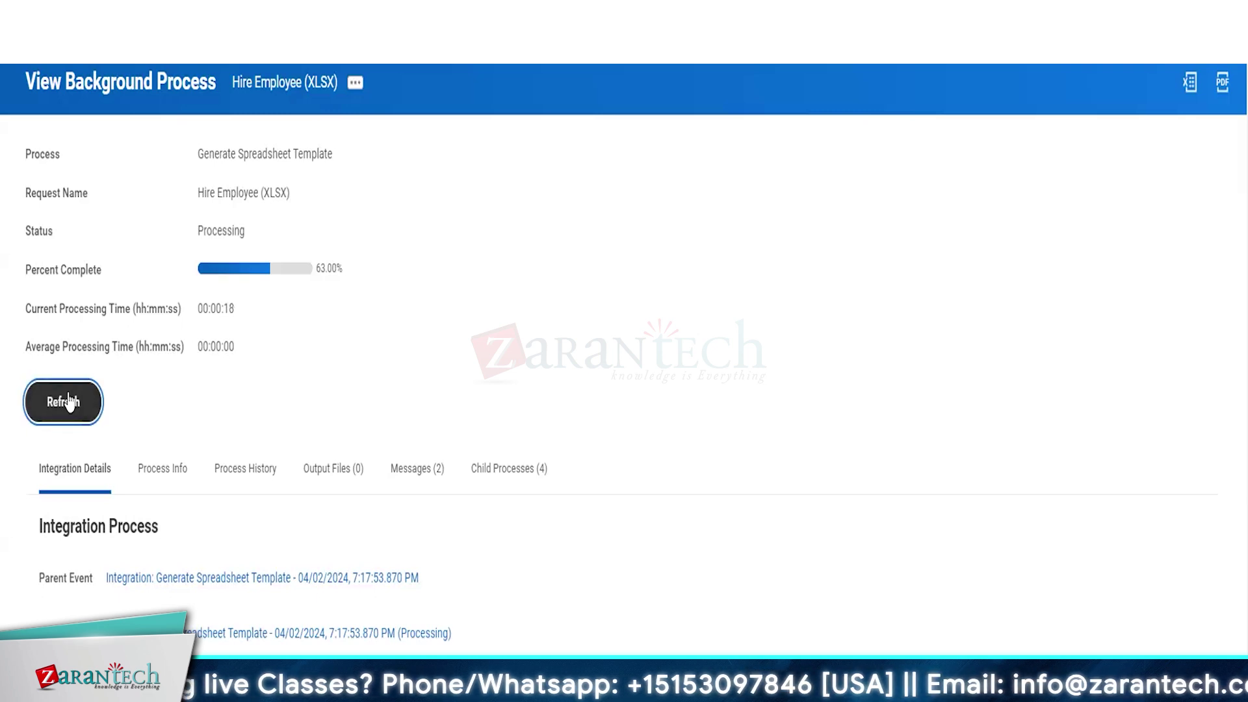
pyautogui.click(85, 416)
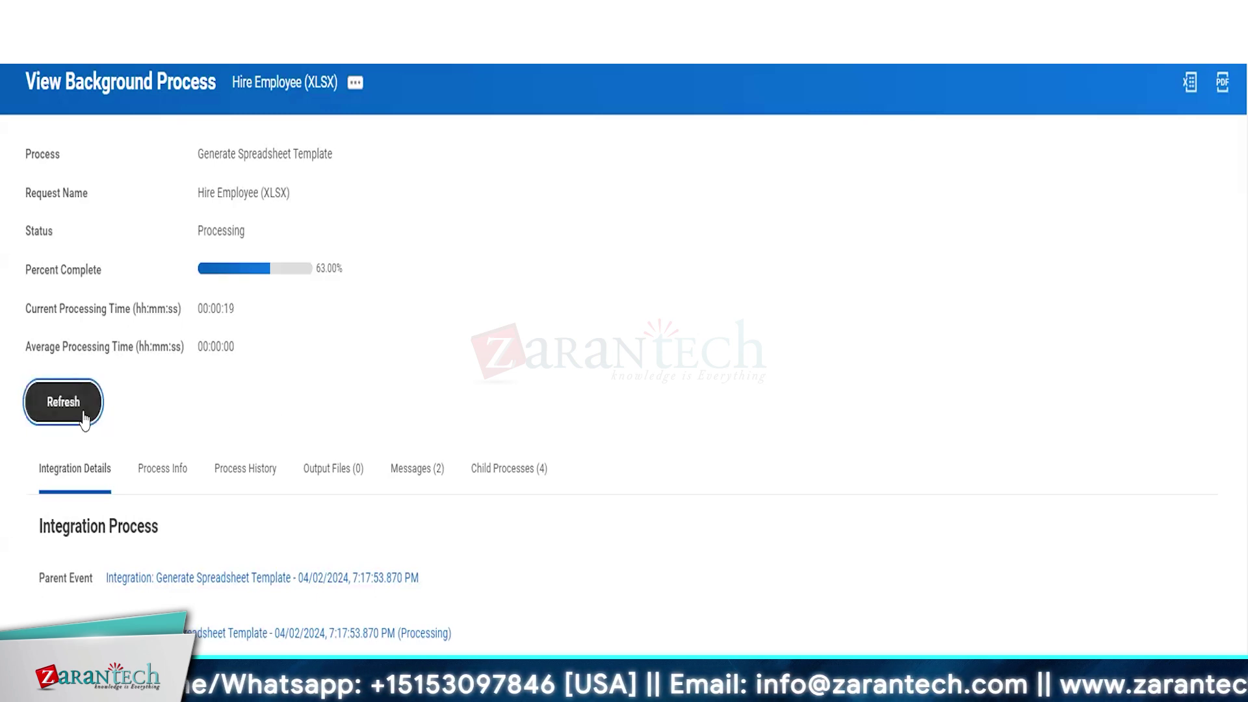
pyautogui.click(85, 416)
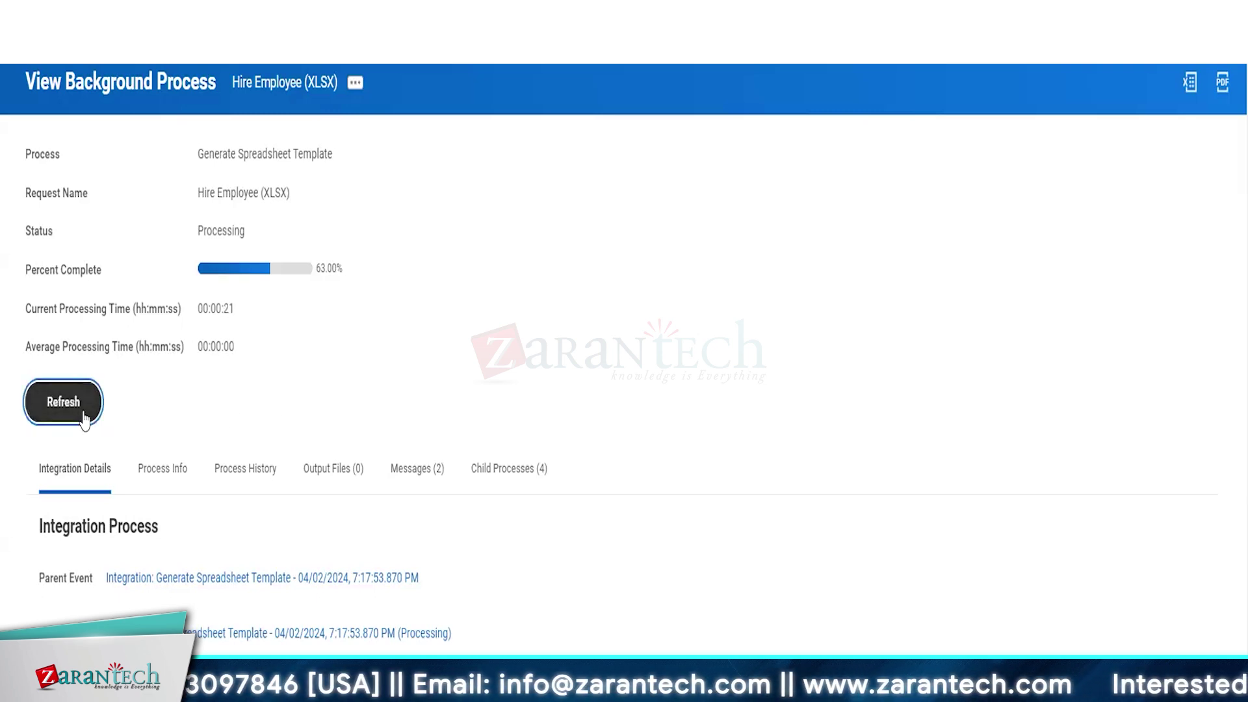
pyautogui.click(85, 416)
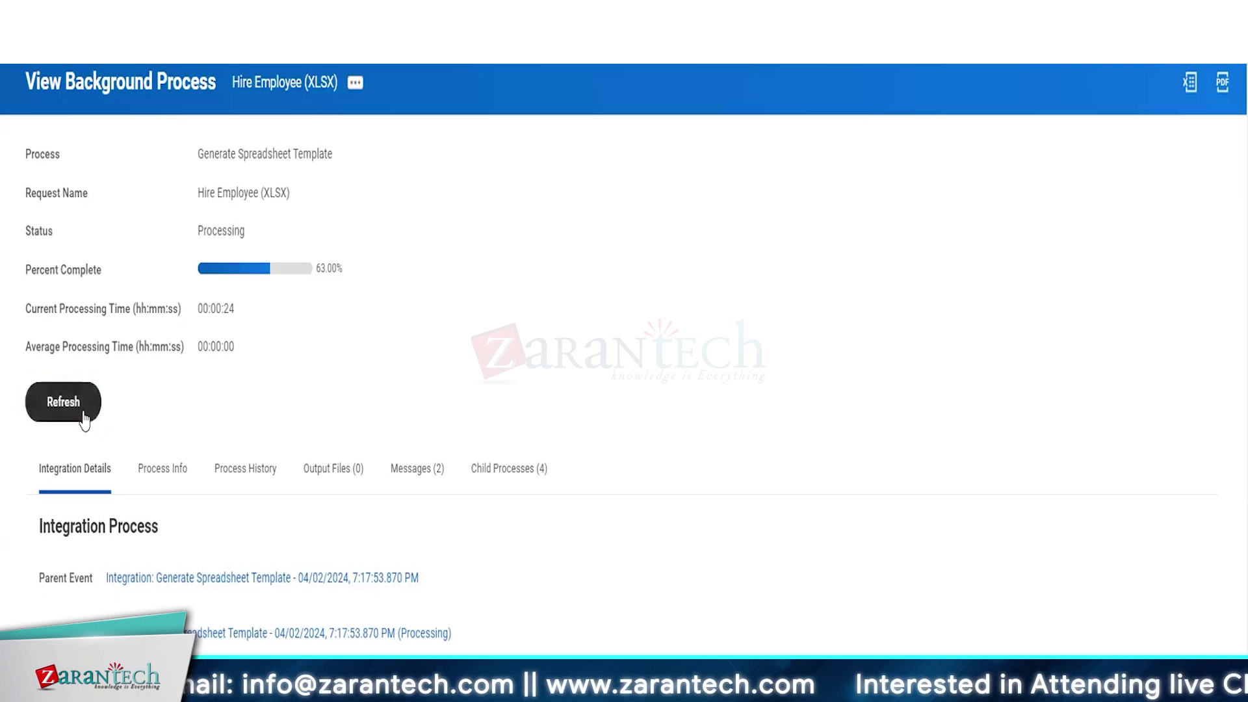
pyautogui.click(84, 416)
pyautogui.click(84, 417)
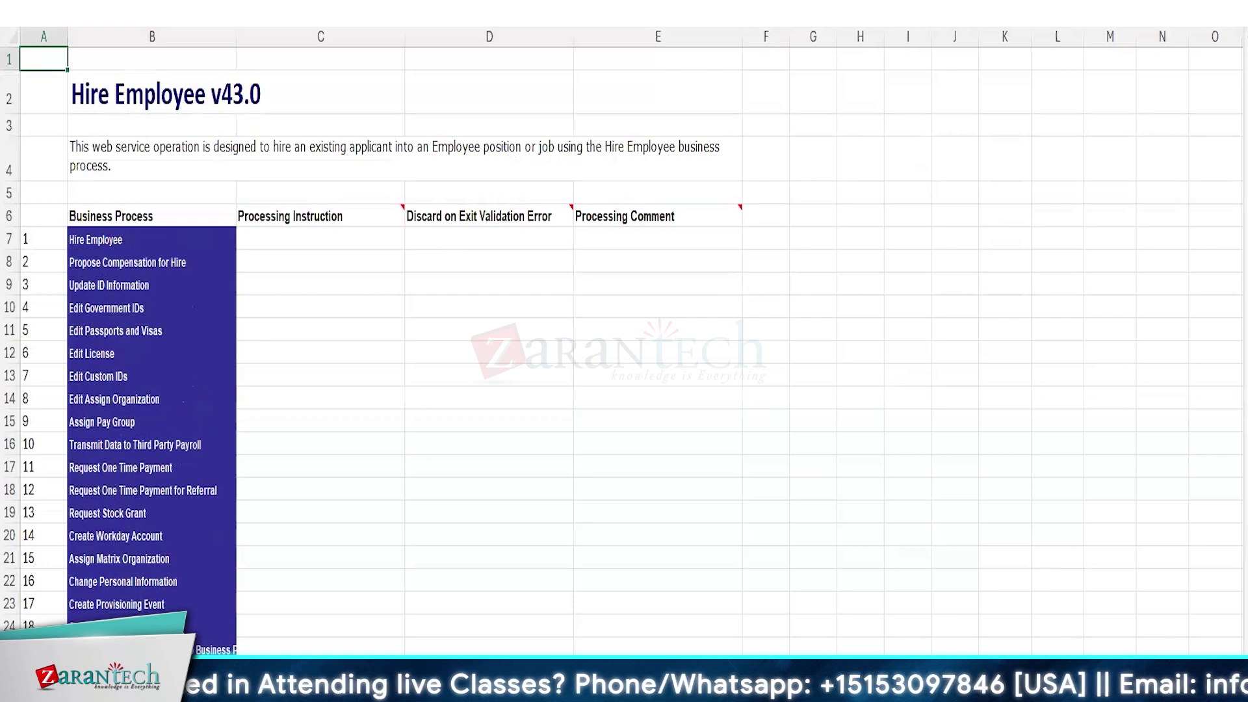
# In the generated Excel workbook, go to the Hire Employee sheet and autofit the width of all its columns
pyautogui.click(140, 679)
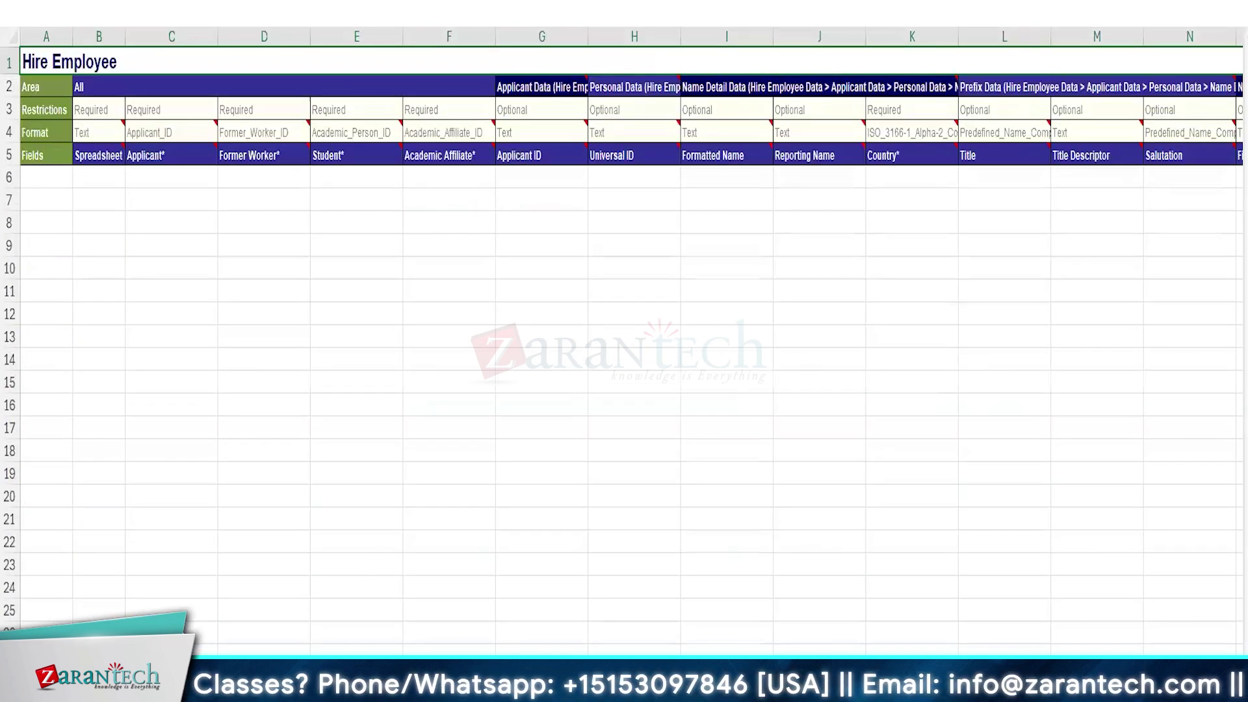
pyautogui.hotkey('ctrl', 'pagedown')
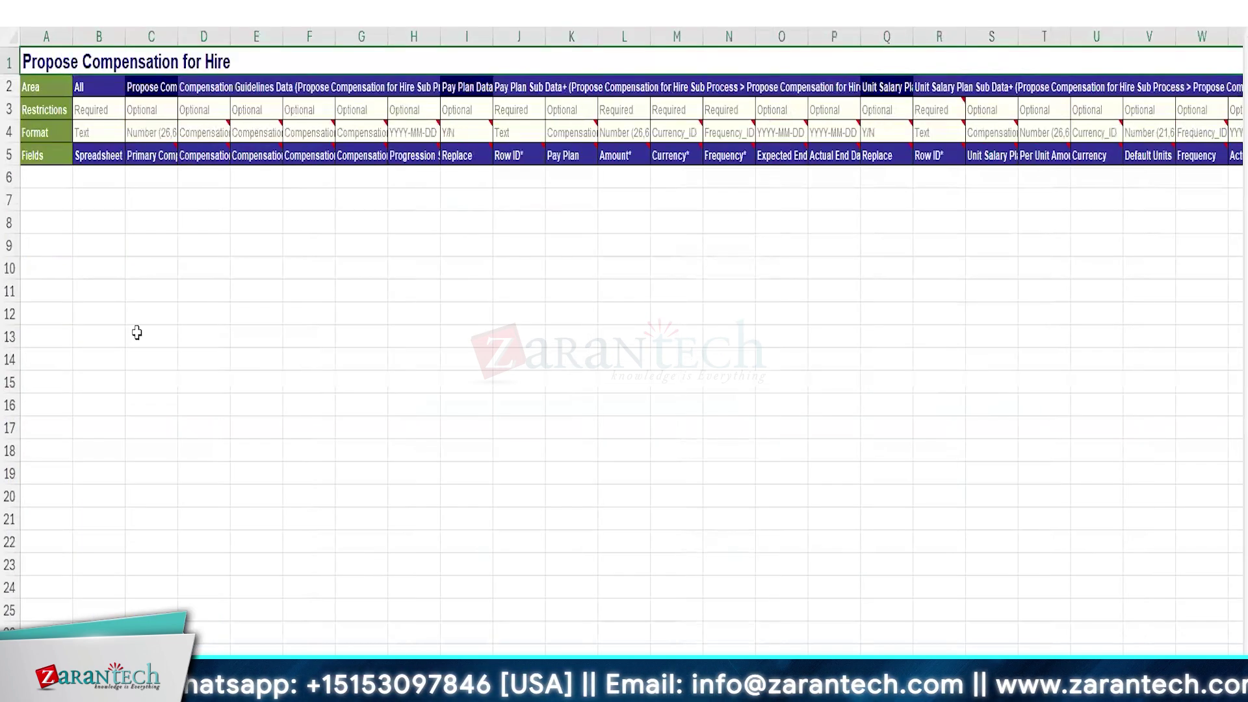
pyautogui.hotkey('ctrl', 'pageup')
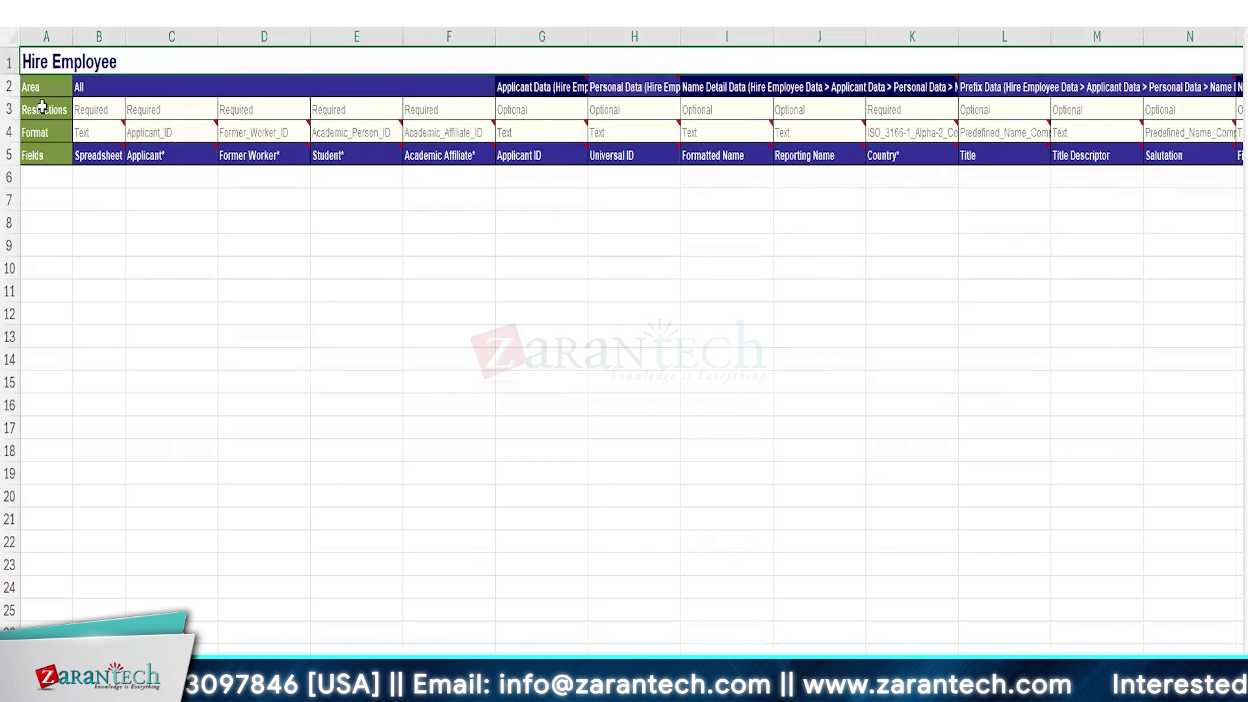
pyautogui.click(12, 37)
pyautogui.doubleClick(72, 39)
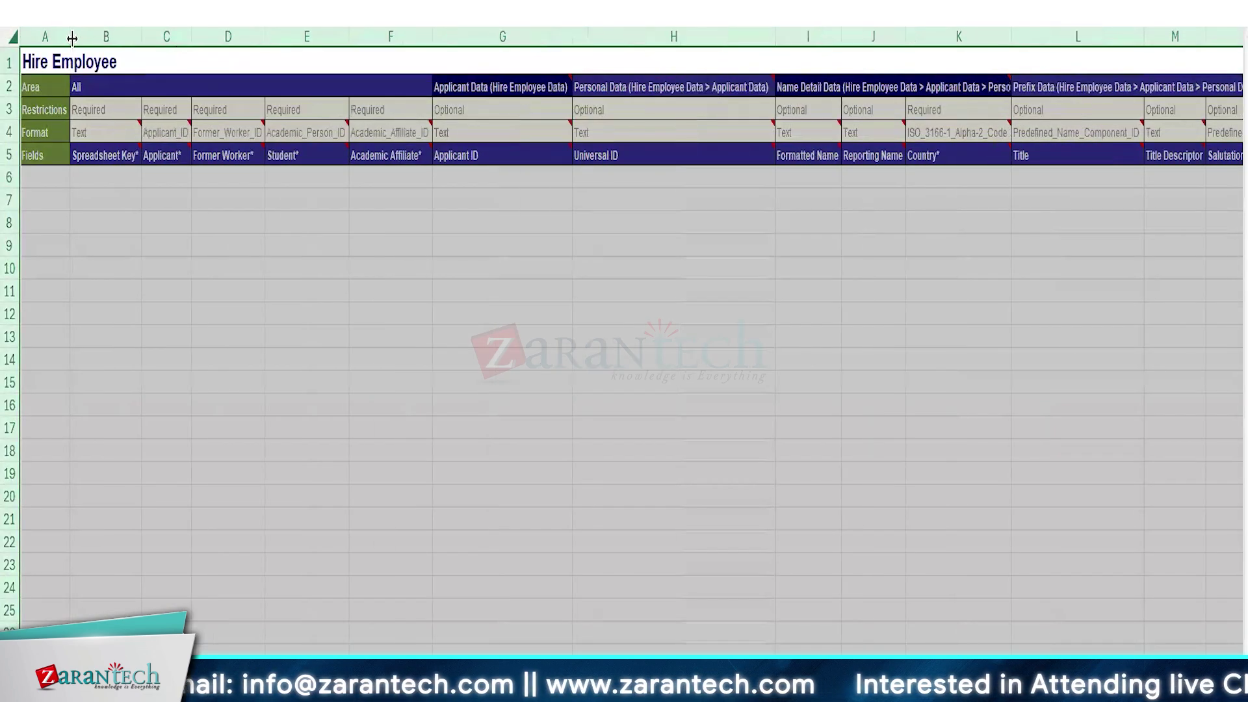
pyautogui.click(232, 354)
pyautogui.click(121, 196)
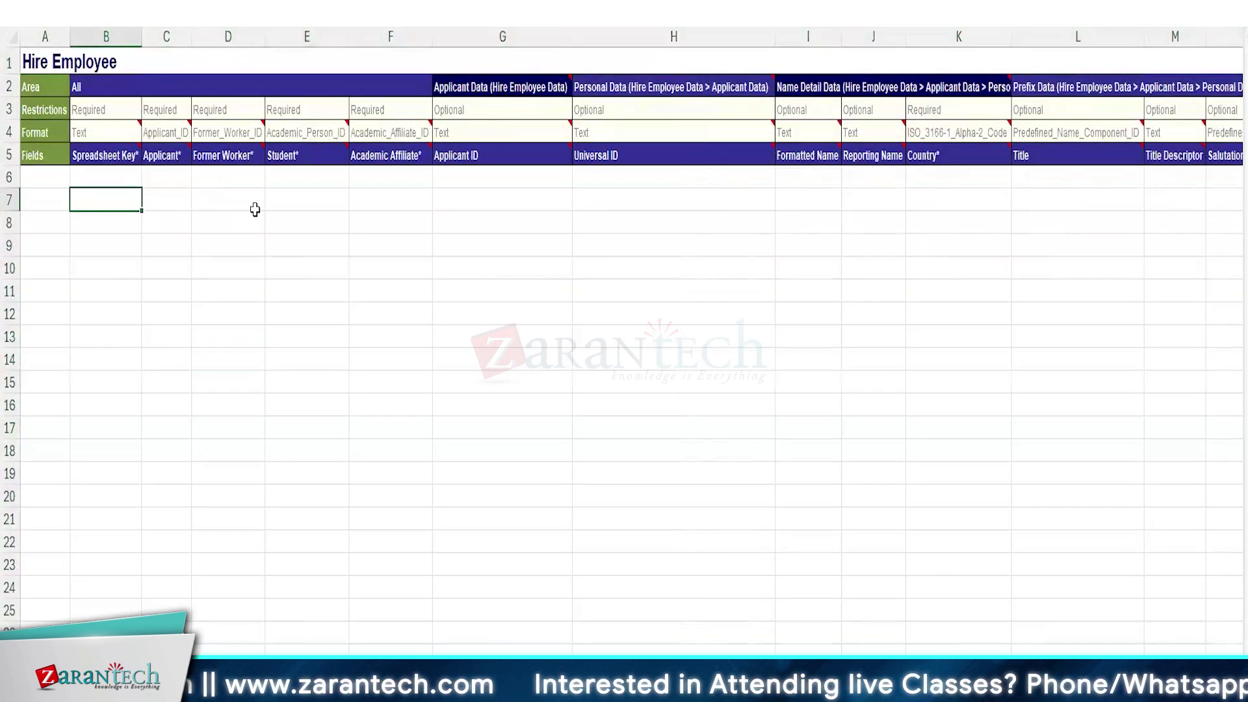
pyautogui.click(361, 286)
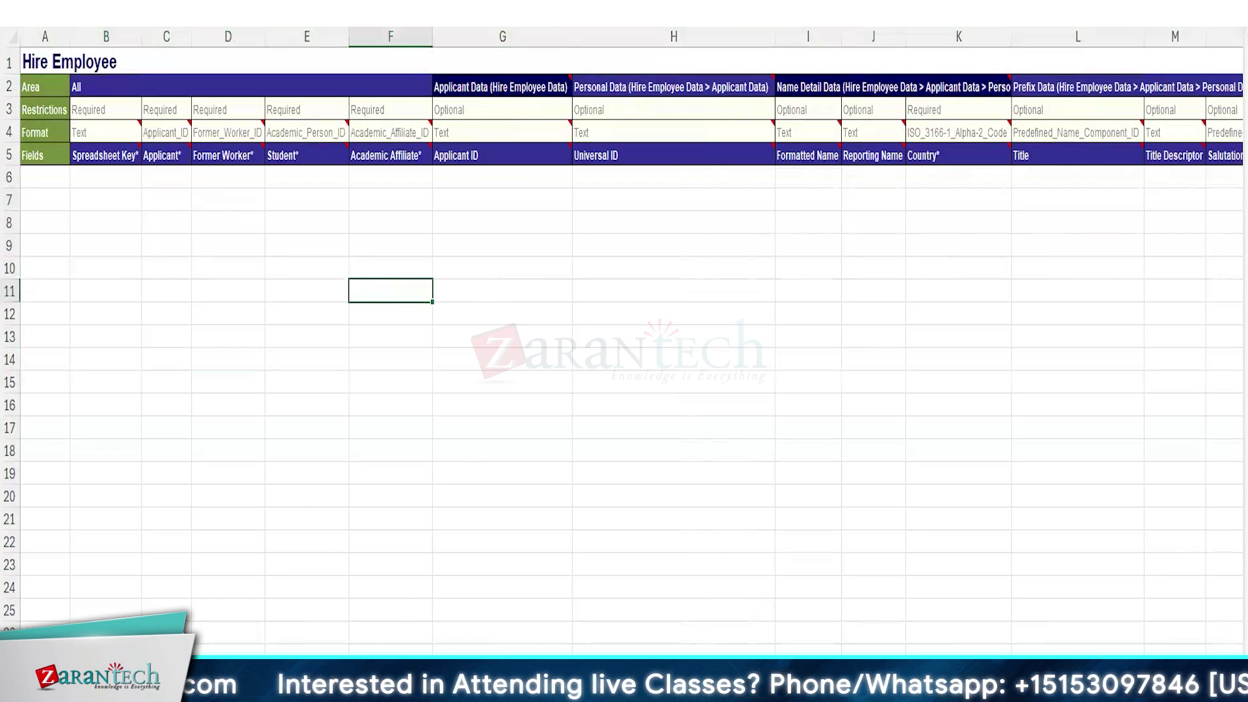
# Look through the workbook's sub-process sheets, including Propose Compensation for Hire, Update ID Information, and Edit Passports and Visas
pyautogui.hotkey('ctrl', 'pagedown')
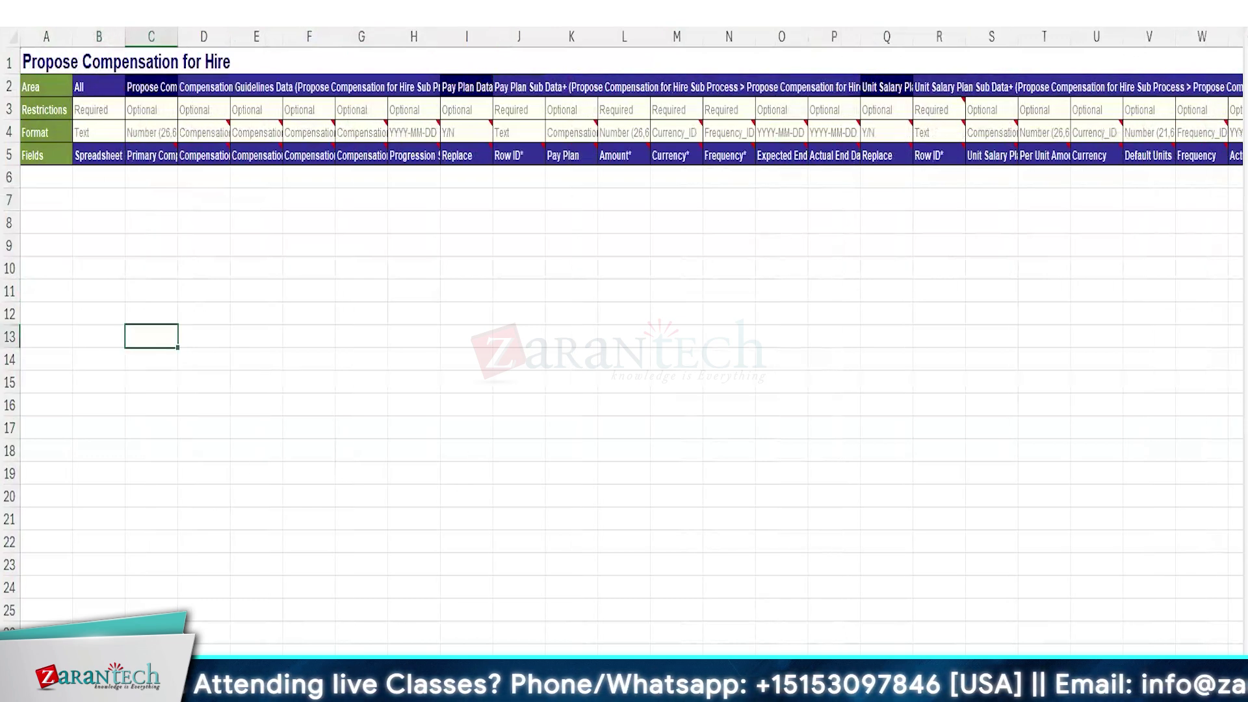
pyautogui.hotkey('ctrl', 'pagedown')
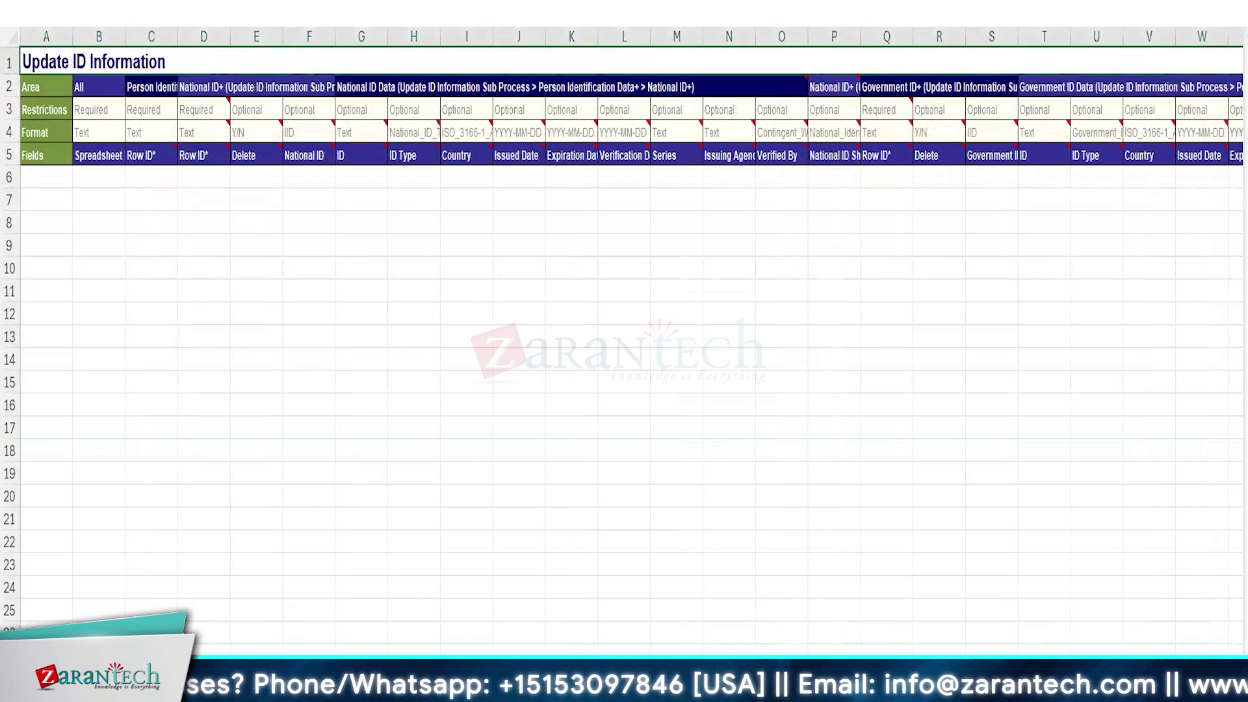
pyautogui.hotkey('ctrl', 'pageup')
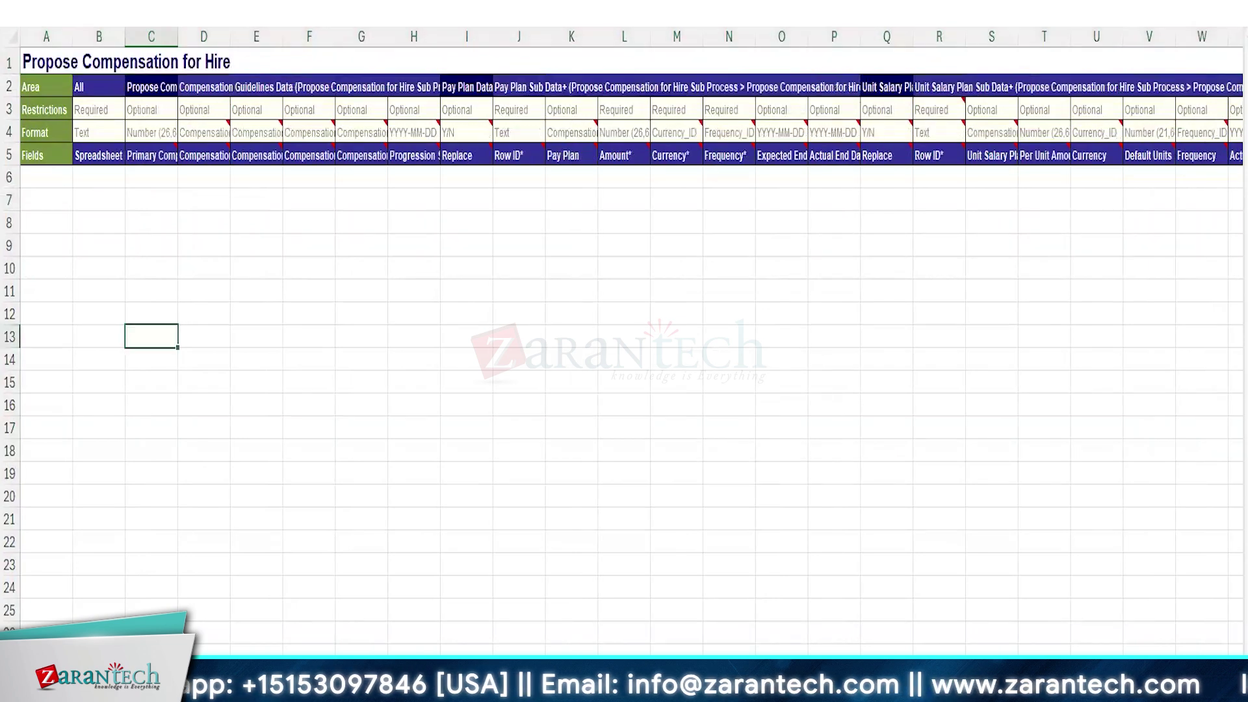
pyautogui.hotkey('ctrl', 'pagedown')
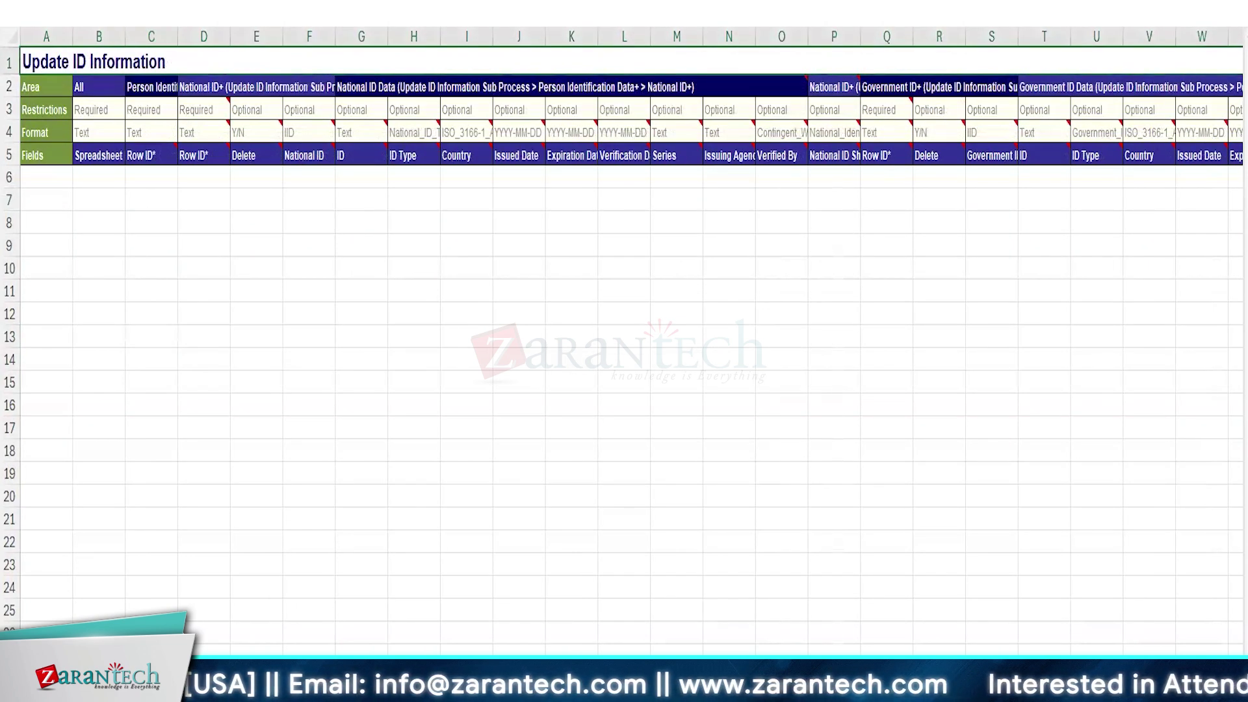
pyautogui.hotkey('ctrl', 'pagedown')
pyautogui.hotkey('ctrl', 'pagedown')
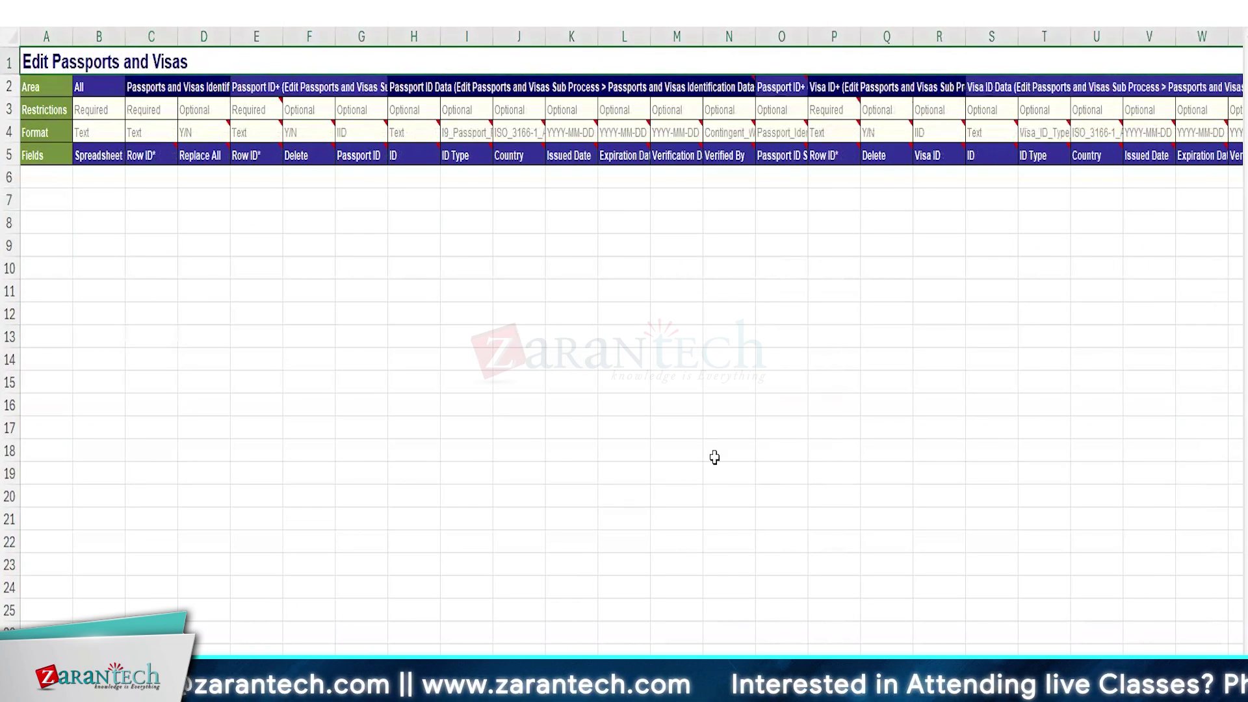
pyautogui.hotkey('ctrl', 'pagedown')
pyautogui.hotkey('ctrl', 'pagedown')
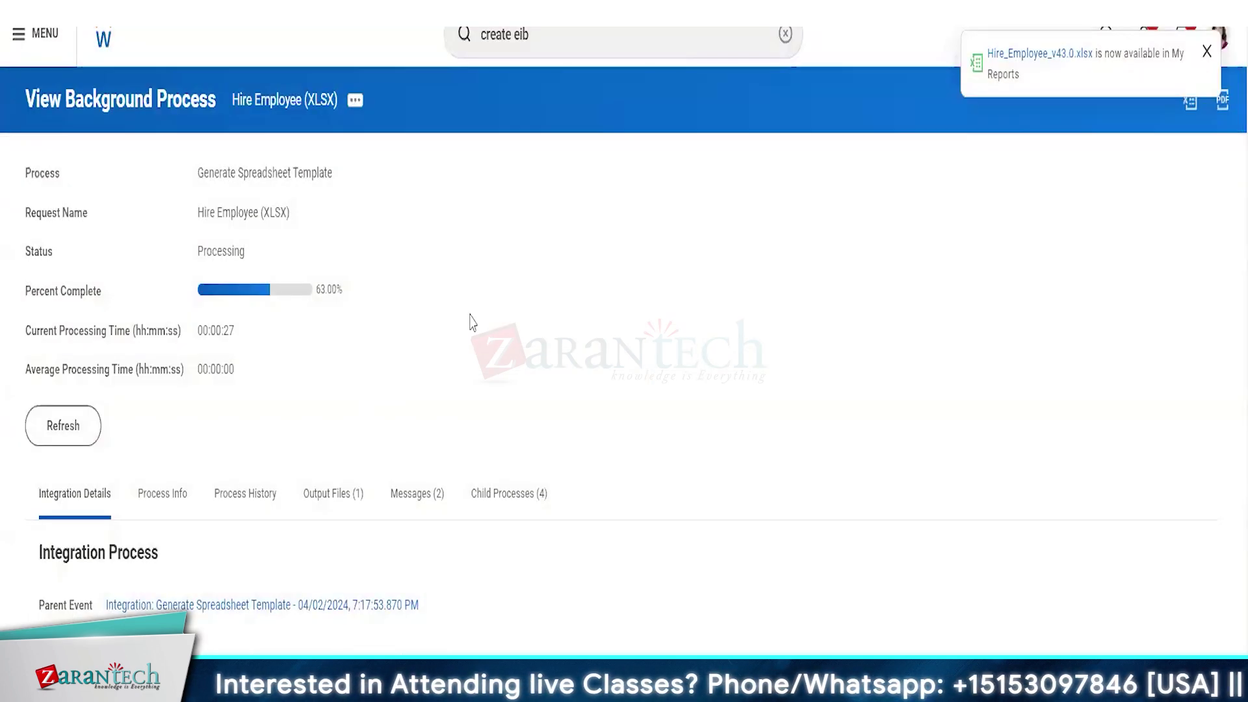
# Back in Workday, search for "create eib", create an inbound EIB named Mass Load Positions, and accept its general settings
pyautogui.click(552, 35)
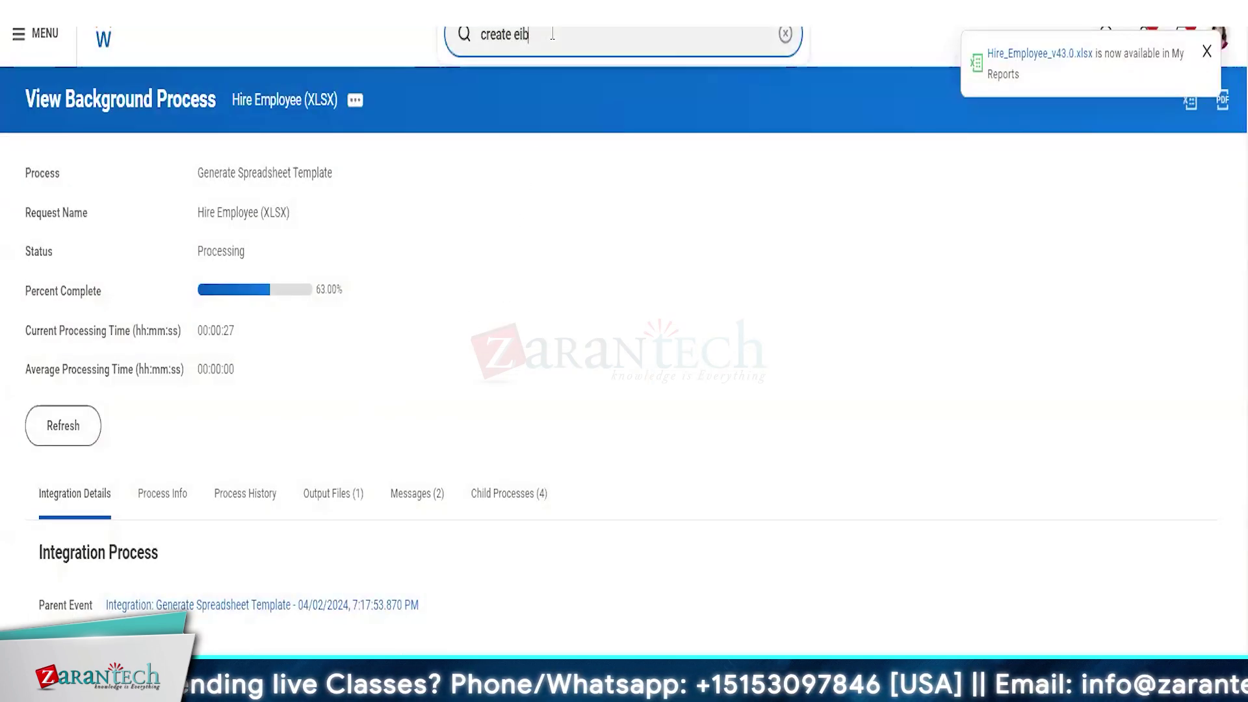
pyautogui.press('Return')
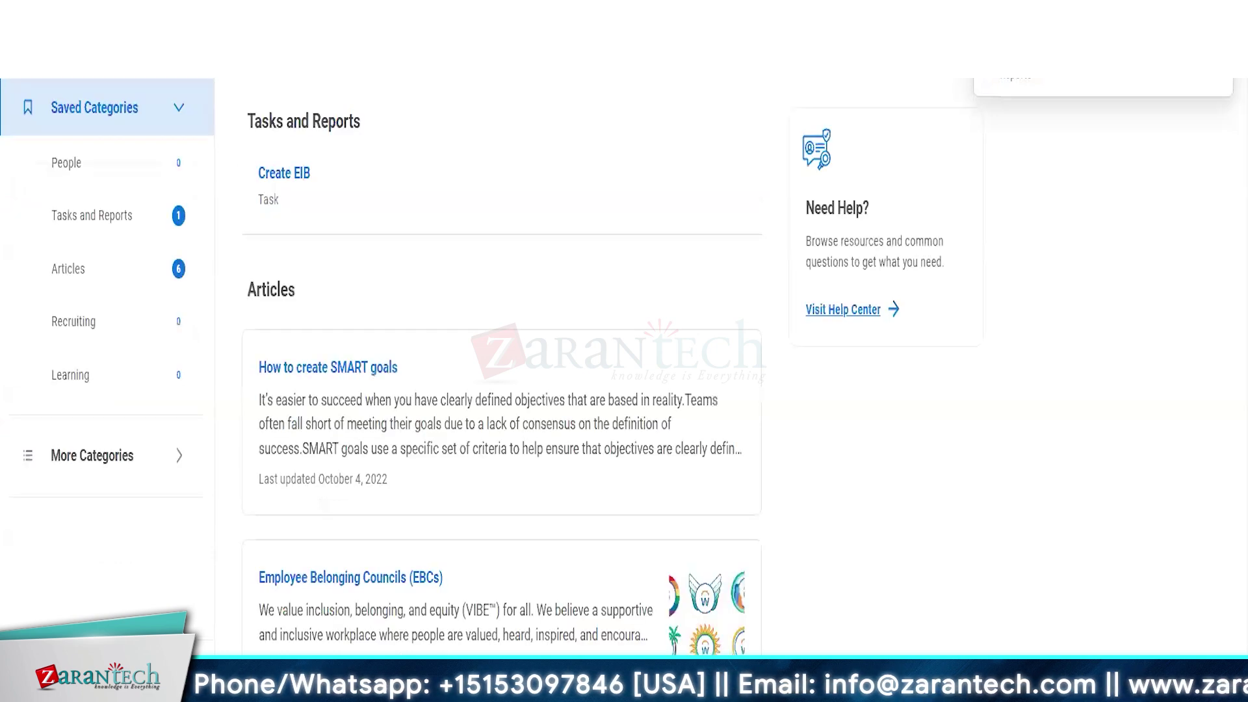
pyautogui.click(290, 174)
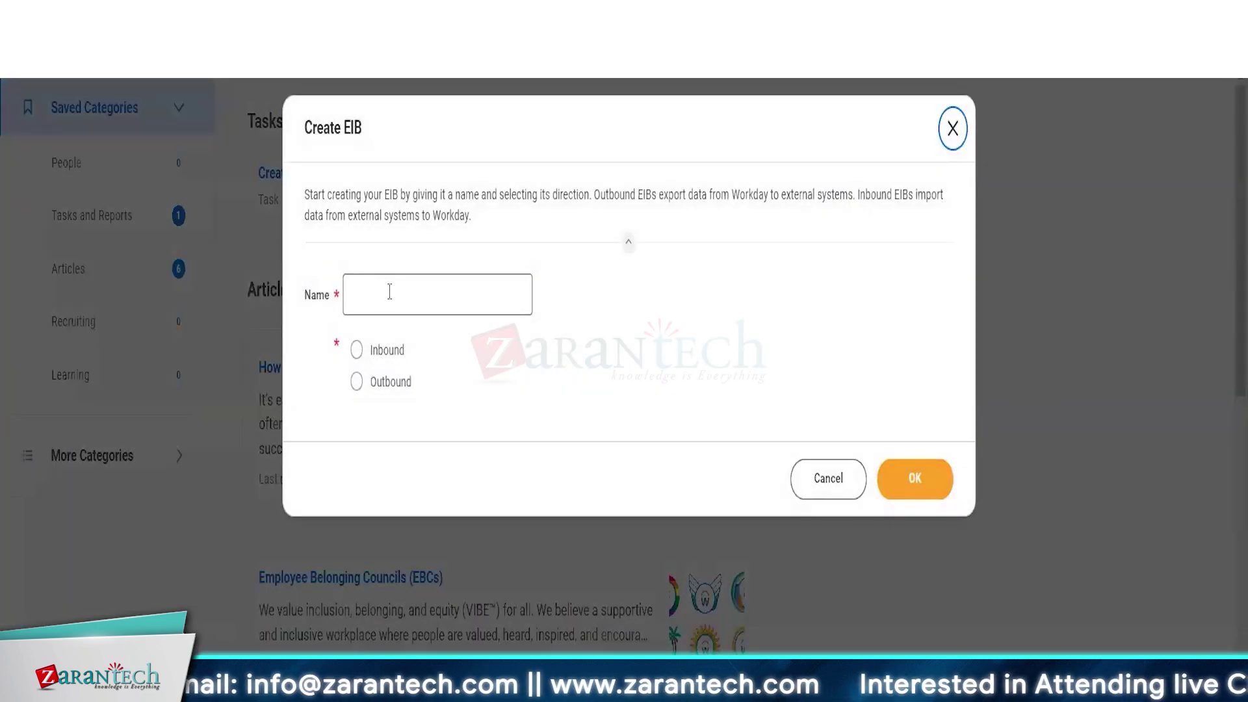
pyautogui.click(390, 292)
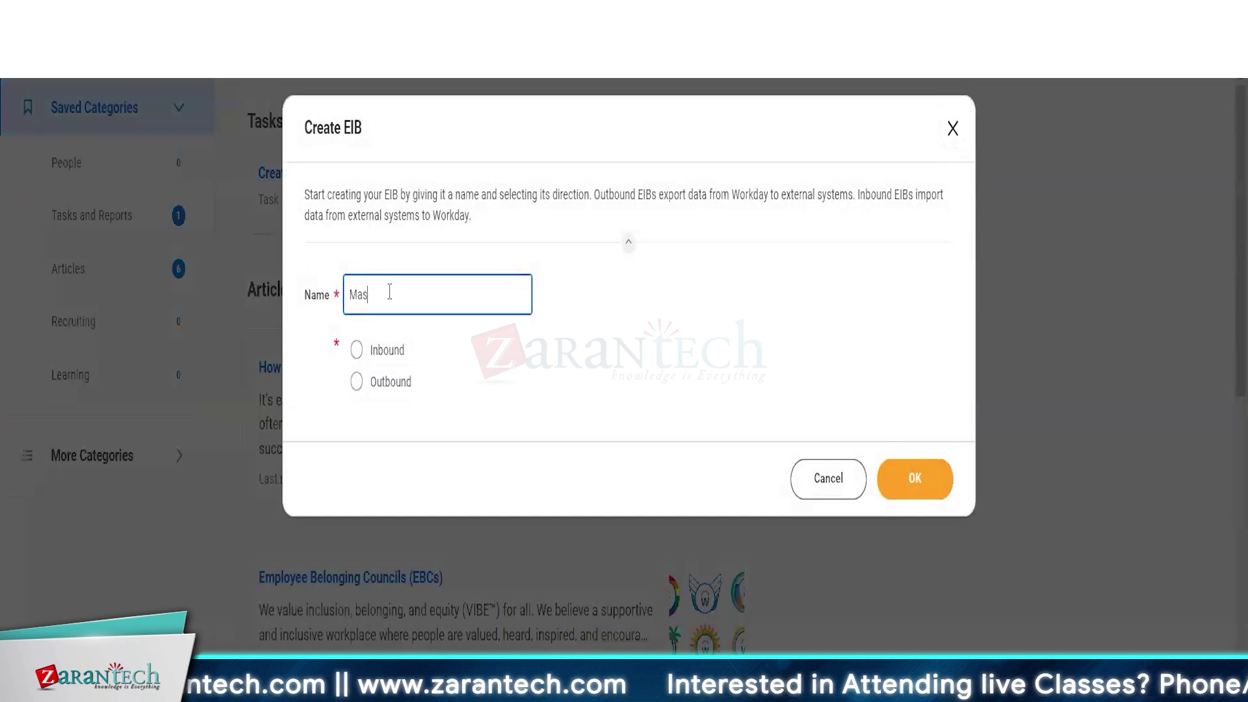
pyautogui.write('Mass Load Positions')
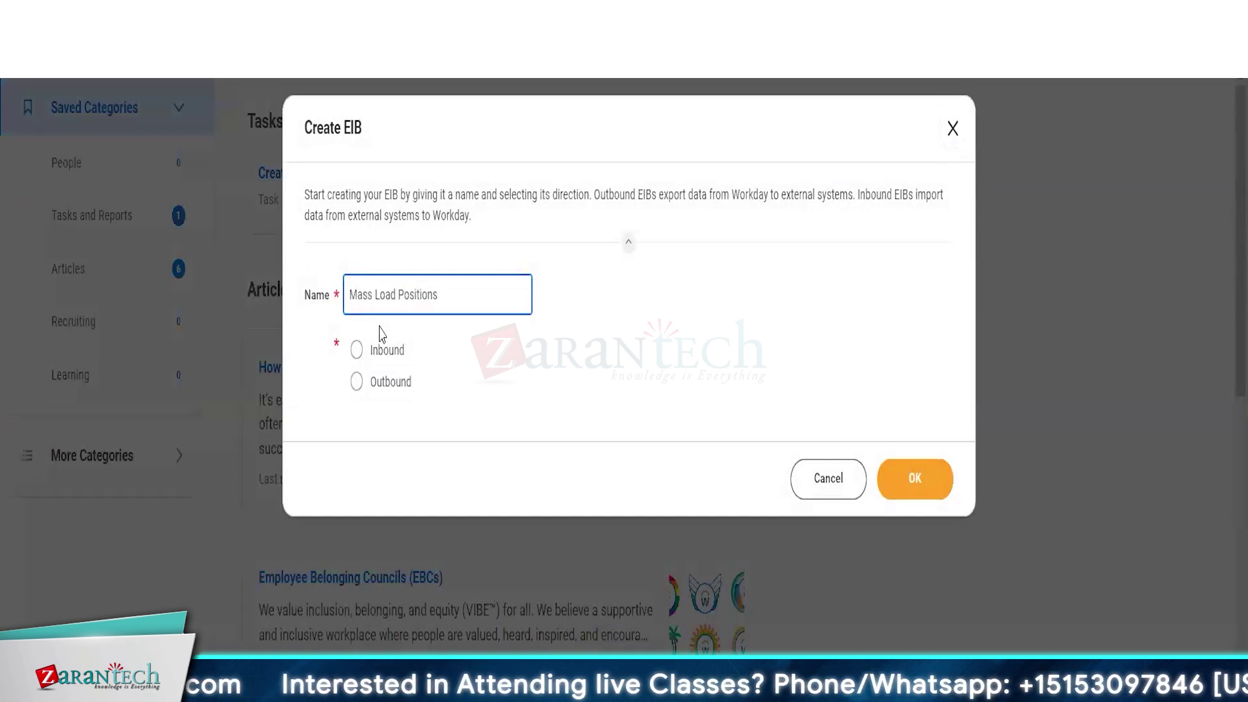
pyautogui.click(356, 351)
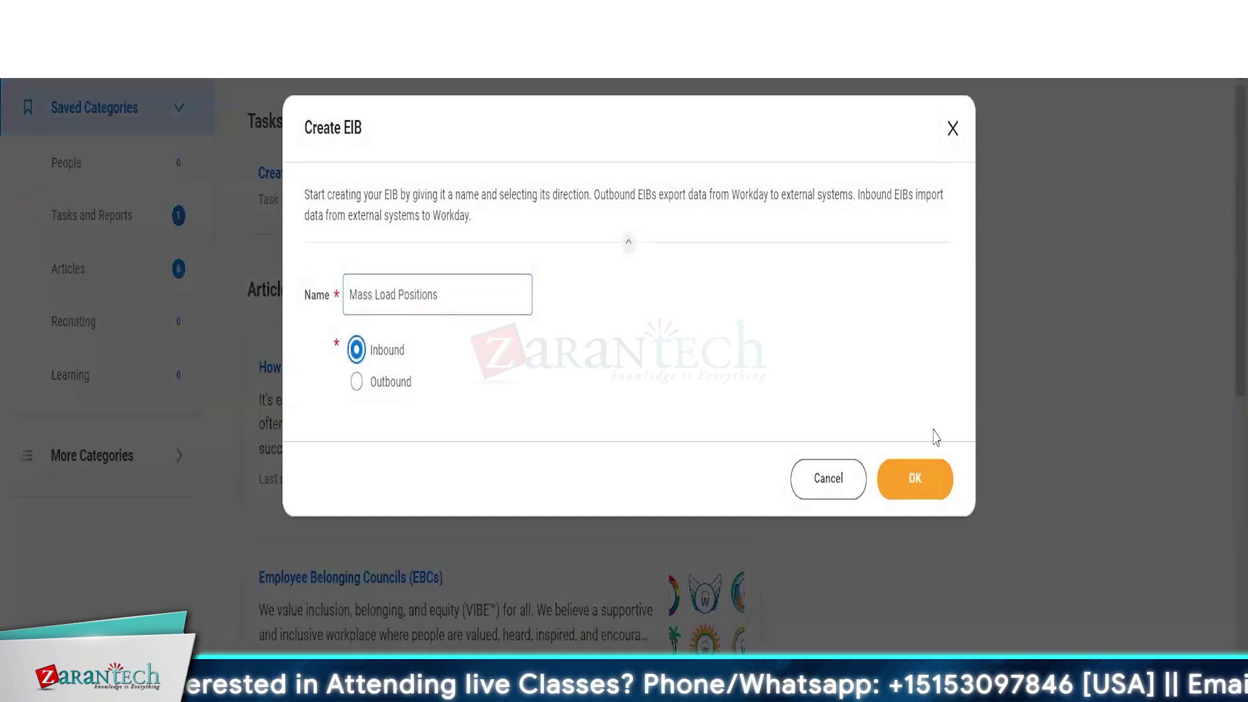
pyautogui.click(935, 489)
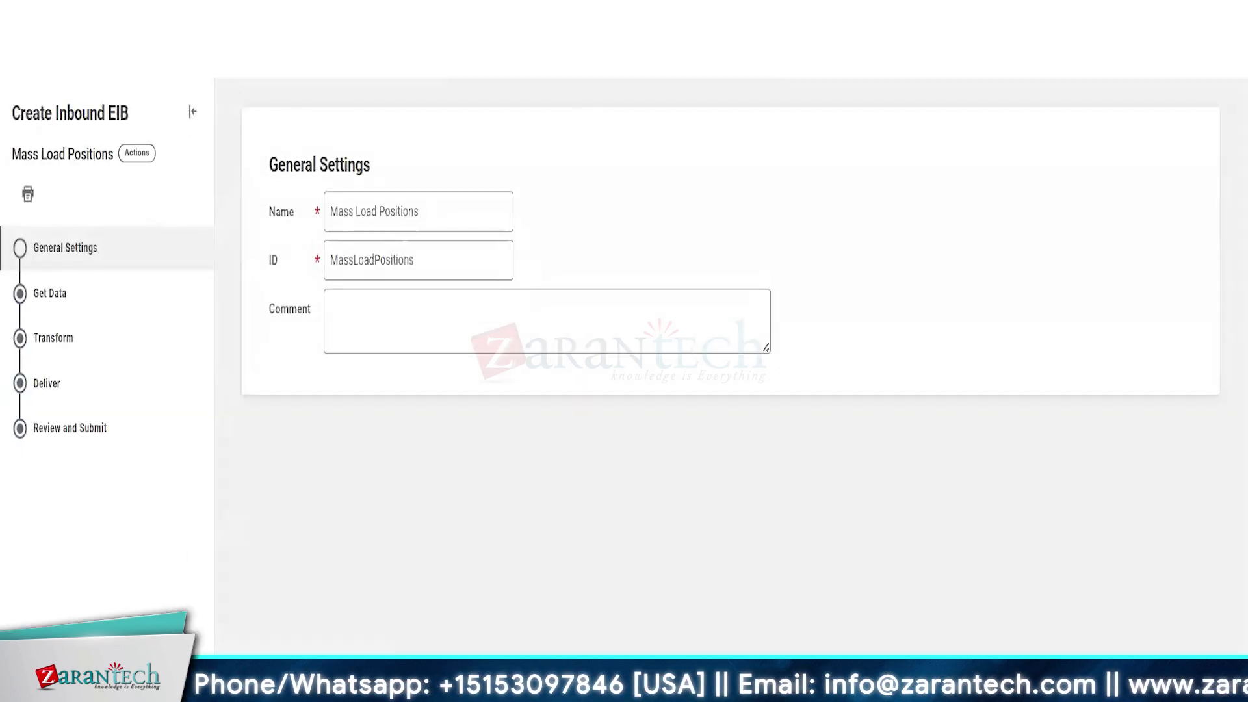
pyautogui.click(280, 679)
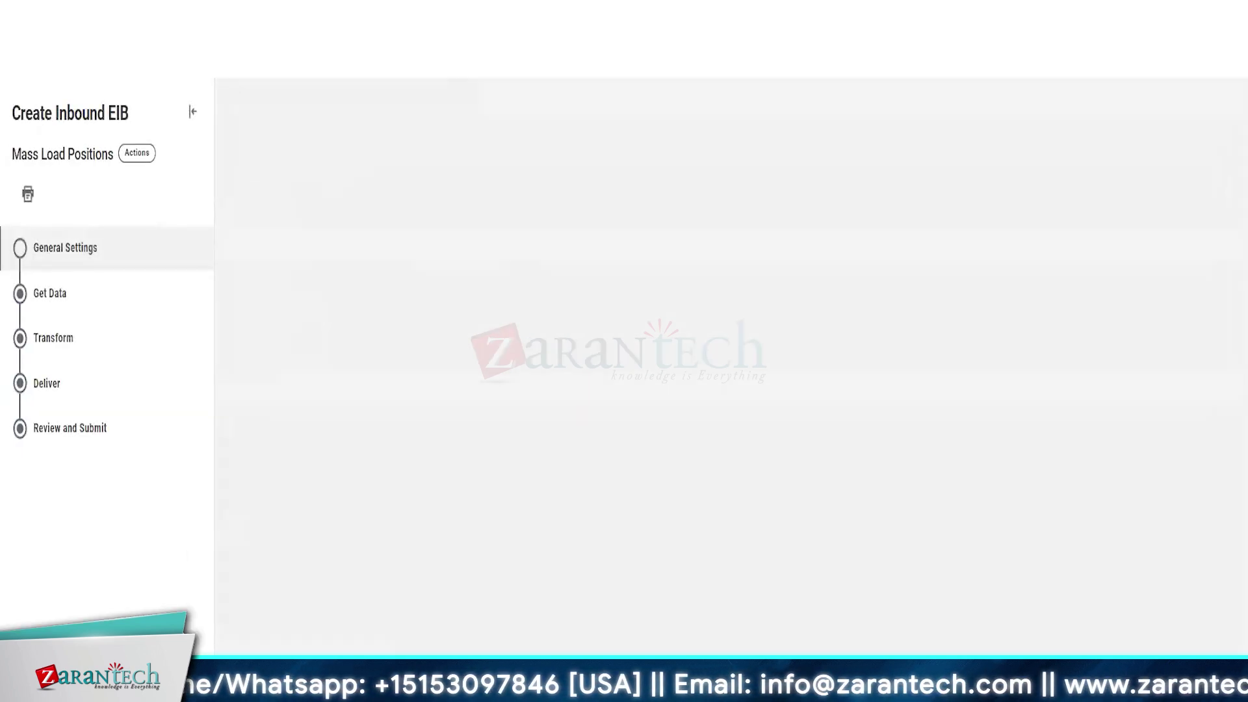
# Set the inbound EIB's Web Service Operation to Create Position (Web Service) and complete the EIB setup
pyautogui.scroll(-3, 495, 587)
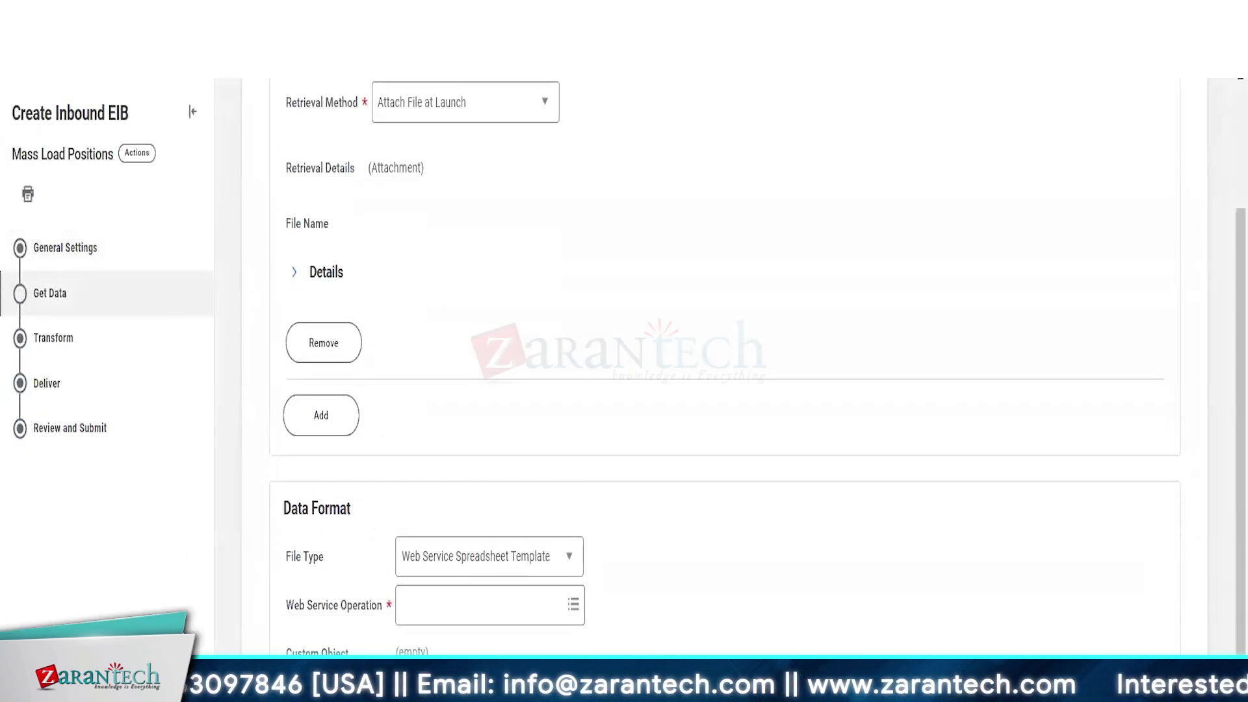
pyautogui.click(458, 603)
pyautogui.write('position')
pyautogui.press('Return')
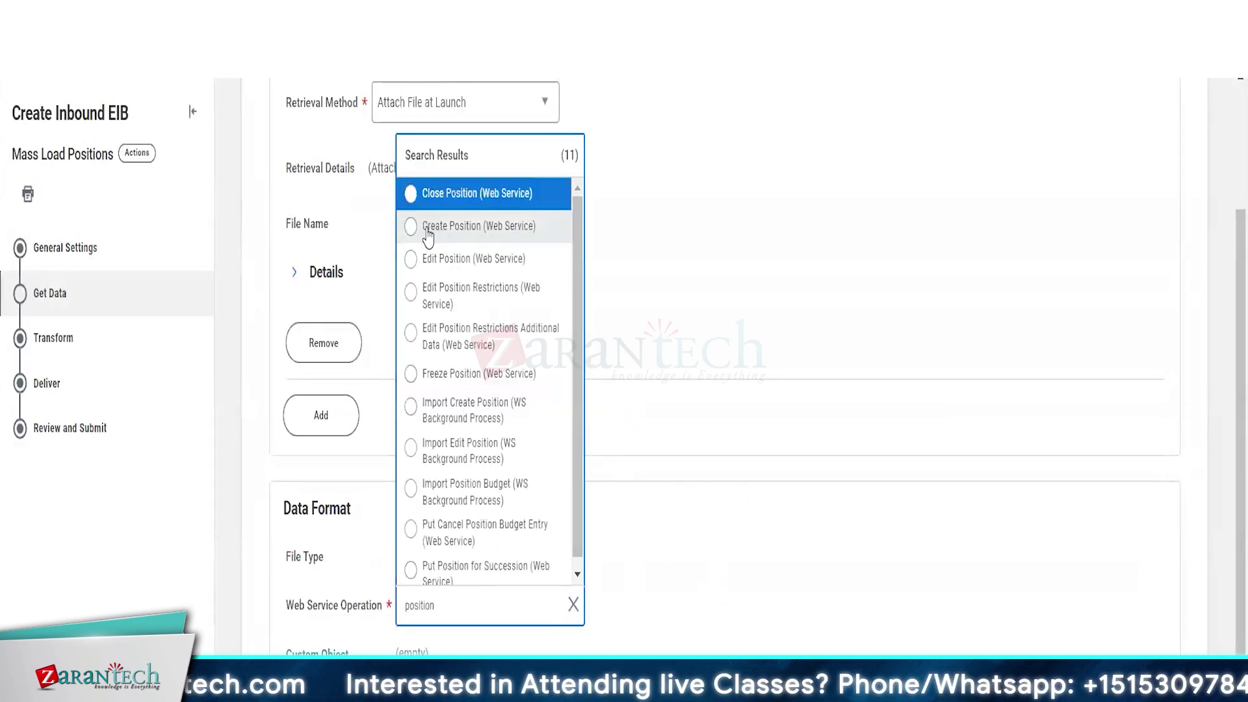
pyautogui.click(428, 231)
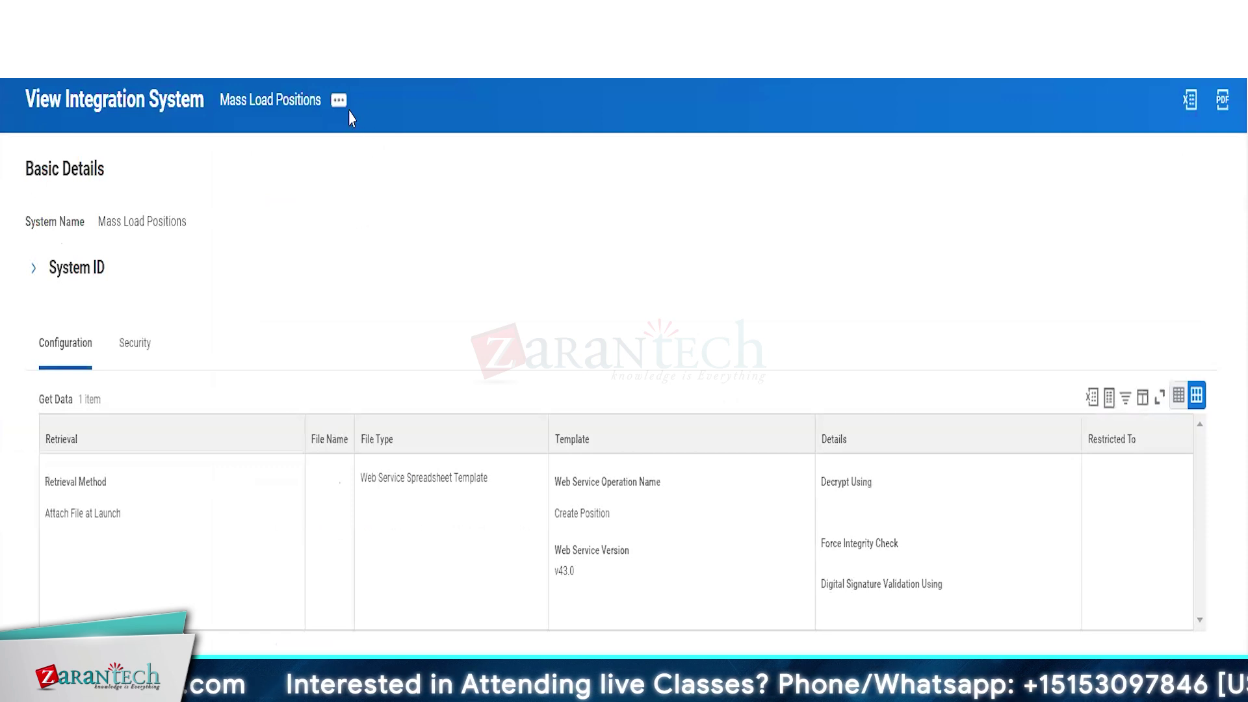
# Generate the spreadsheet template for the Mass Load Positions integration system
pyautogui.click(338, 101)
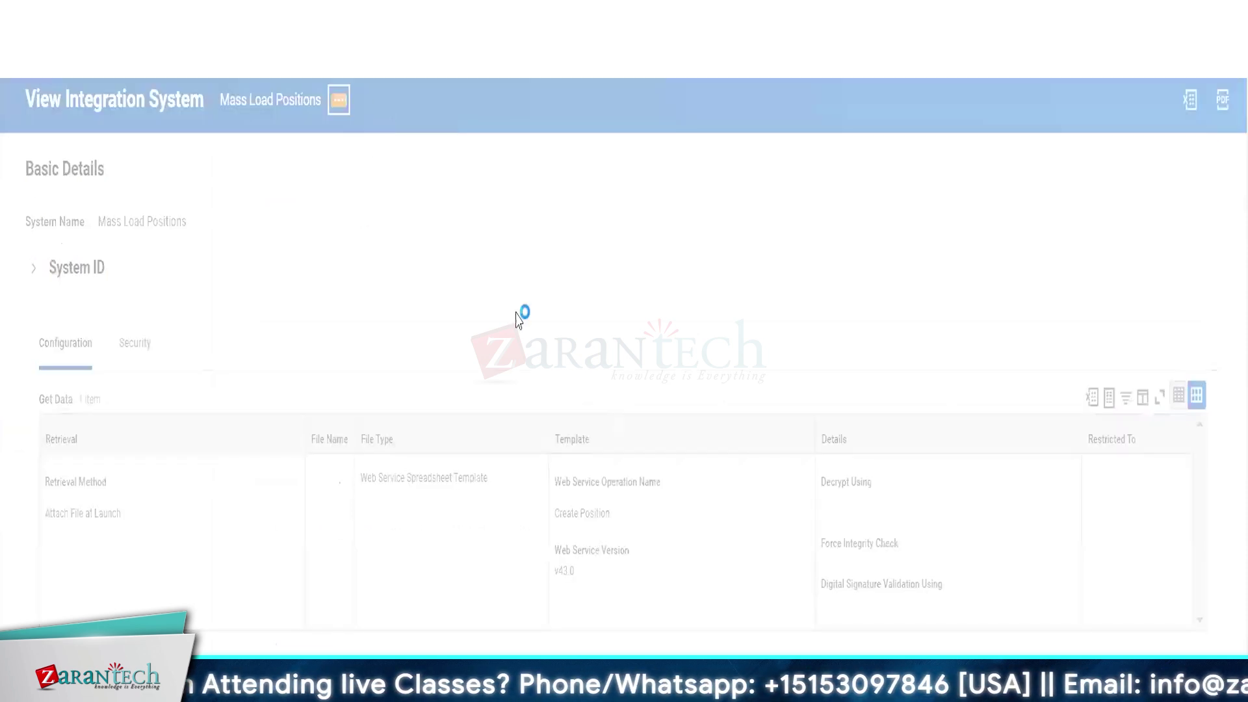
pyautogui.moveTo(448, 565)
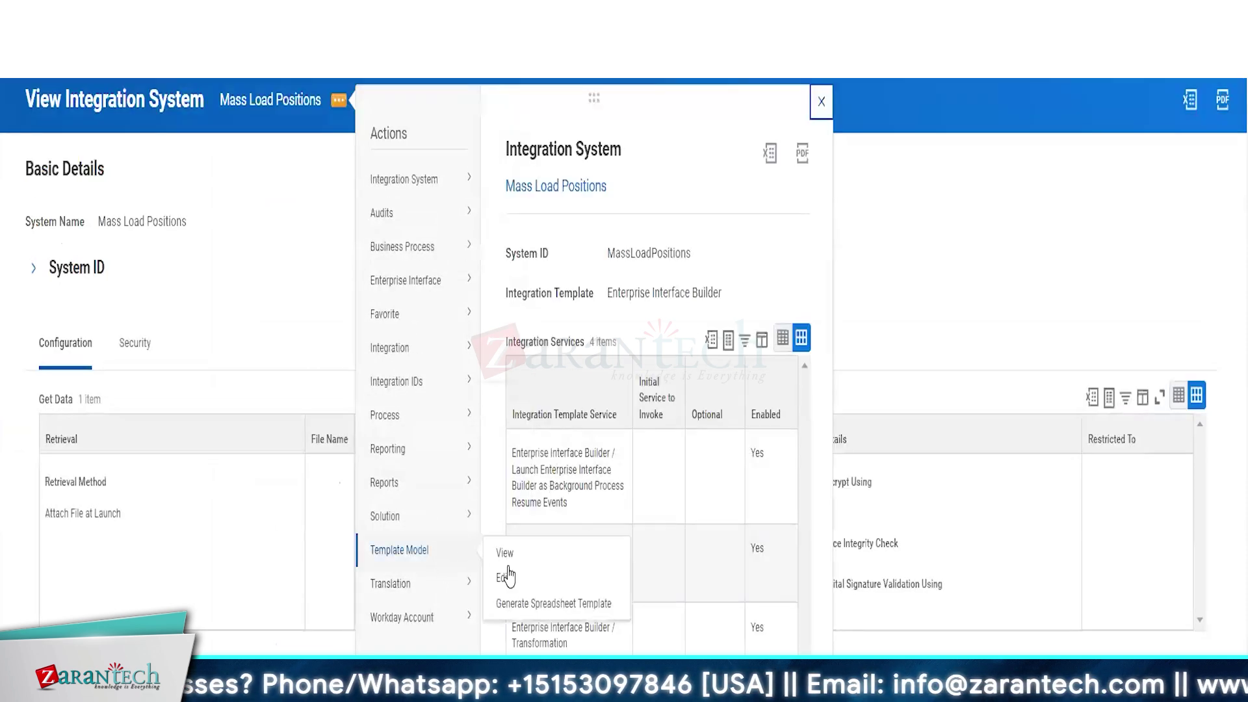
pyautogui.click(527, 605)
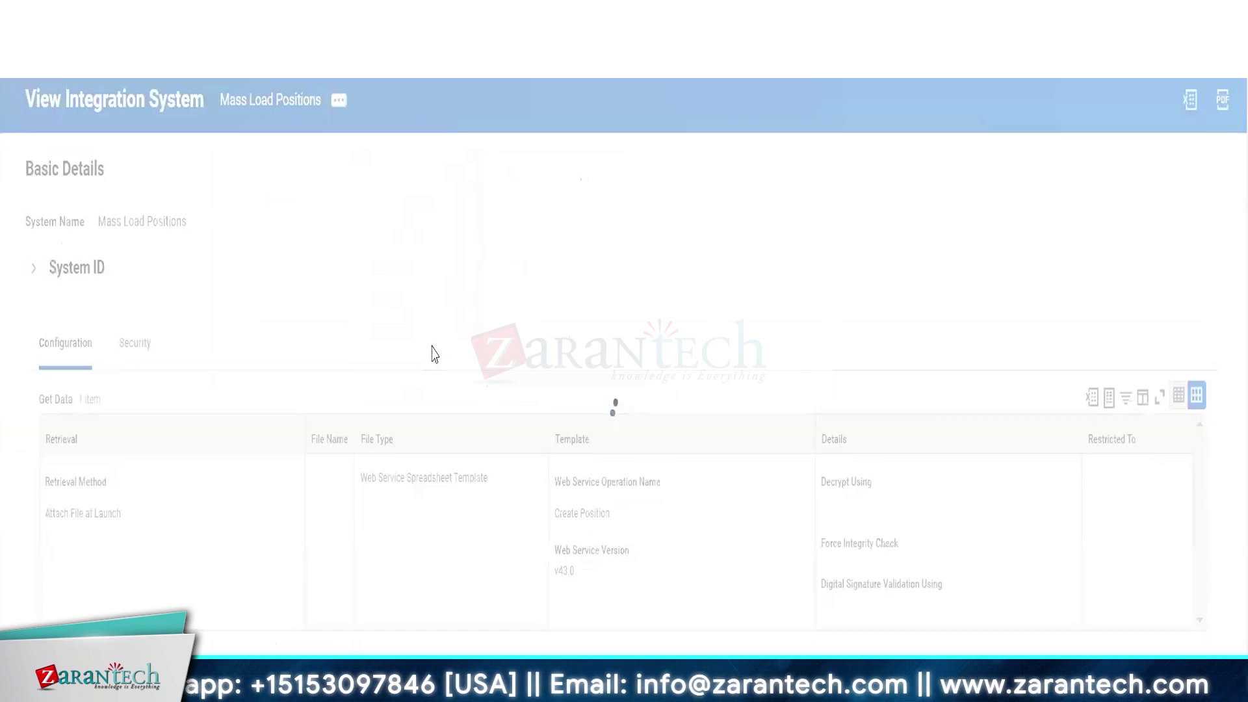
pyautogui.click(180, 294)
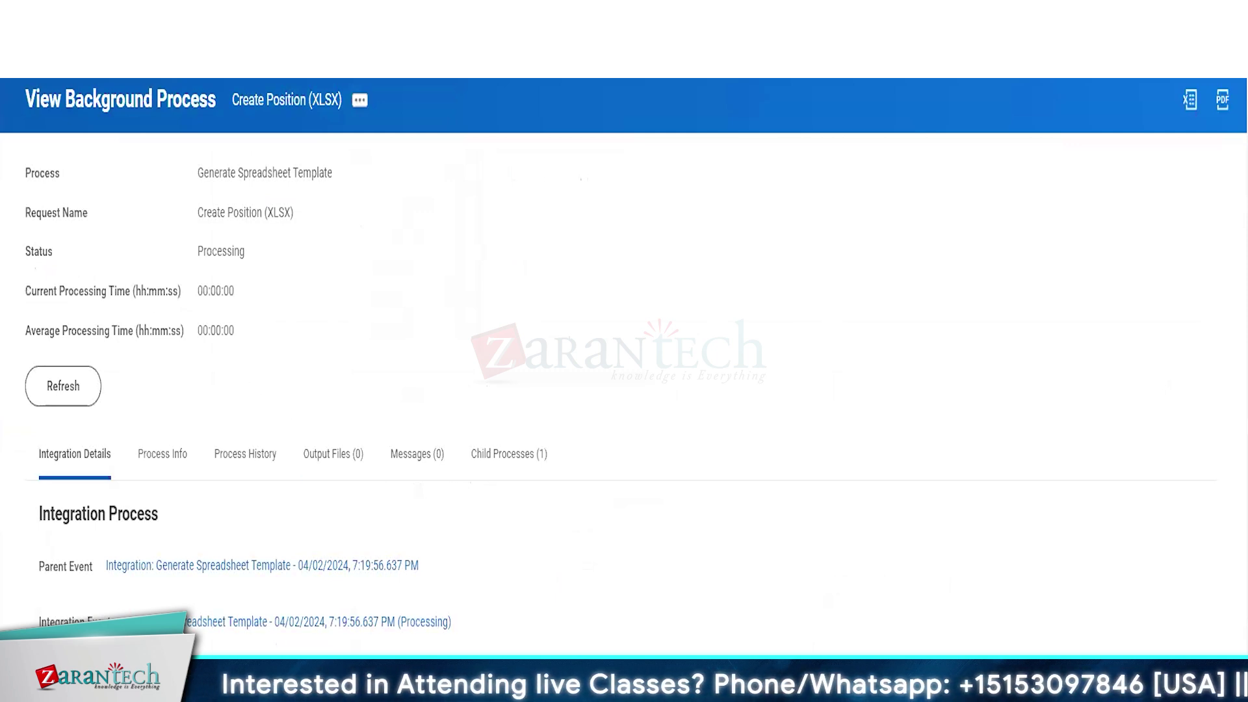
# Refresh the Create Position (XLSX) background process until it completes, and open the output file Create_Position_v43.0.xlsx
pyautogui.click(60, 386)
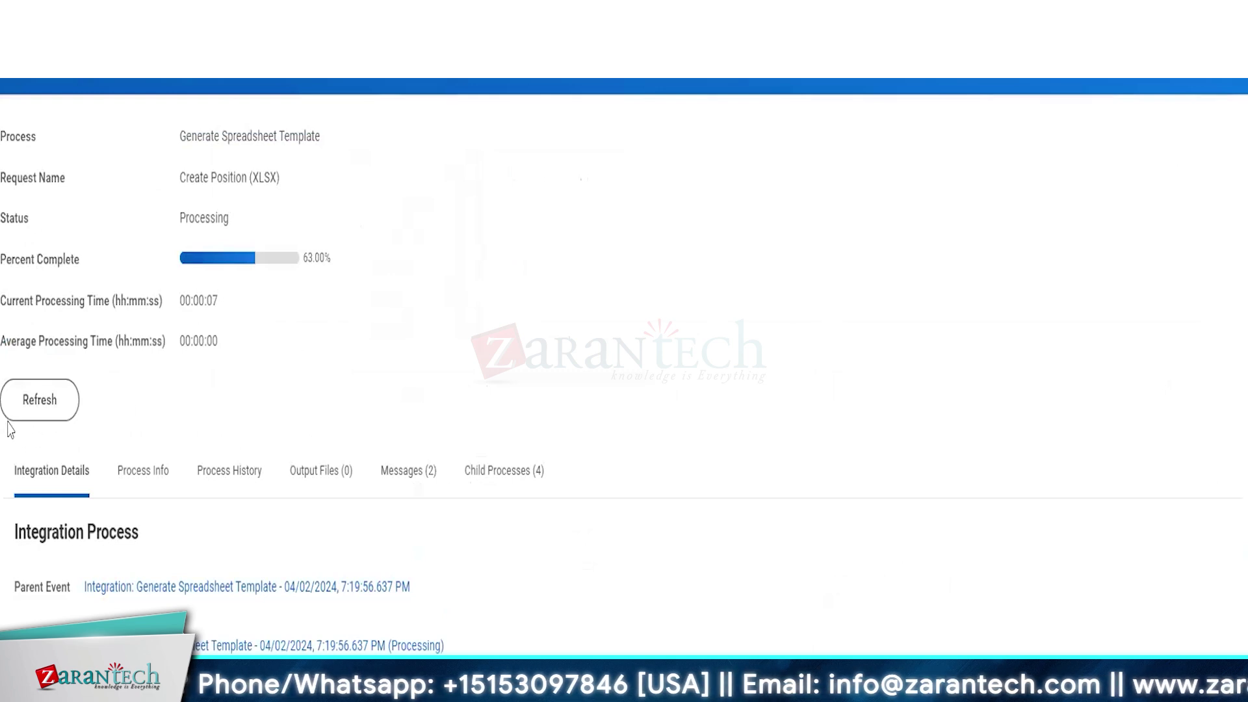
pyautogui.click(35, 414)
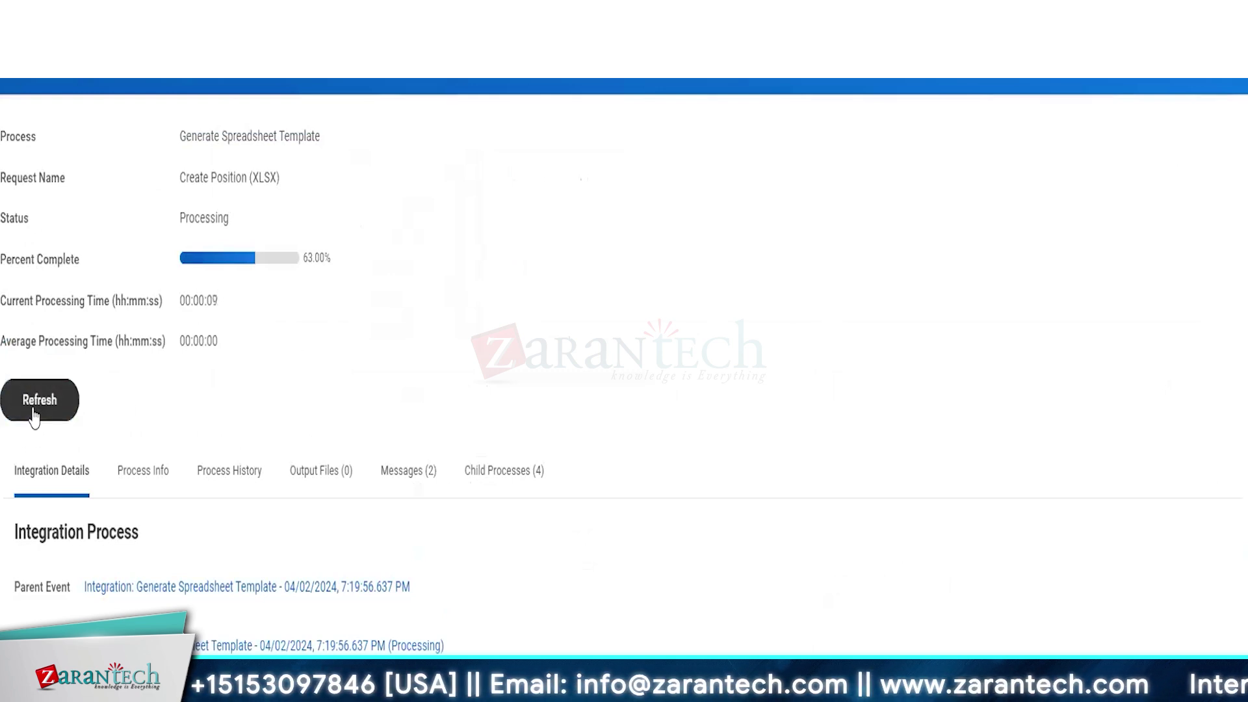
pyautogui.click(36, 416)
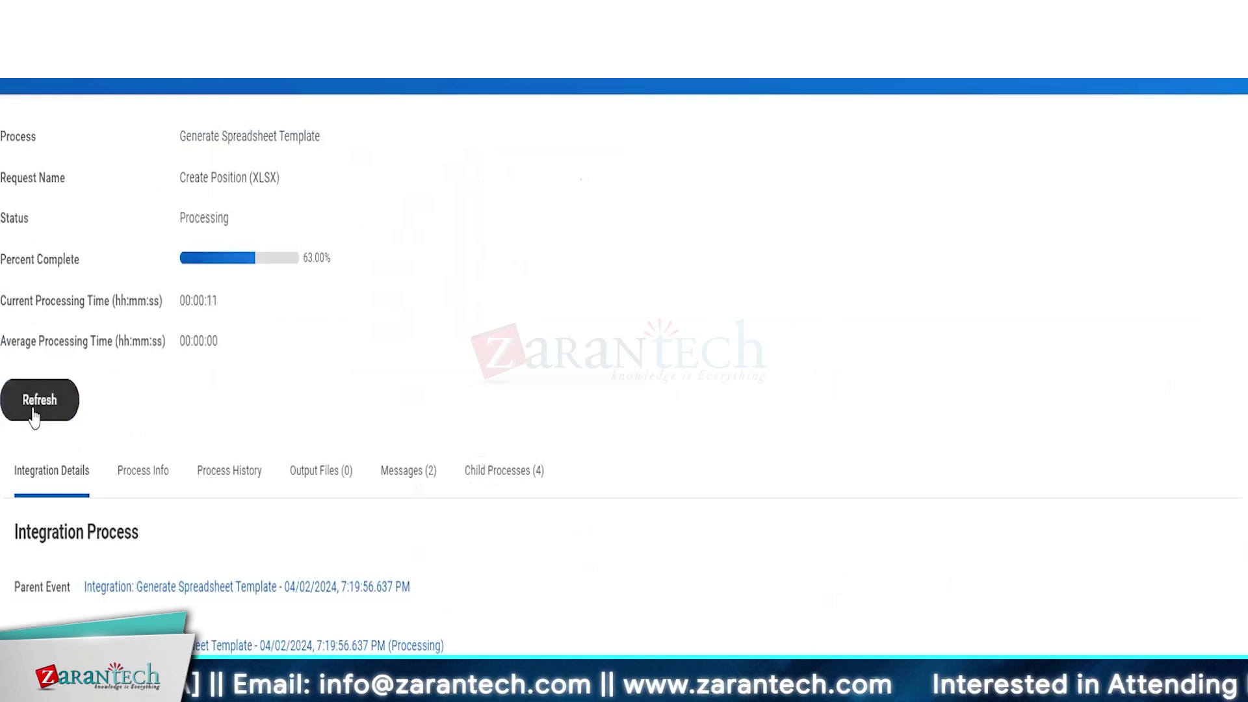
pyautogui.click(36, 416)
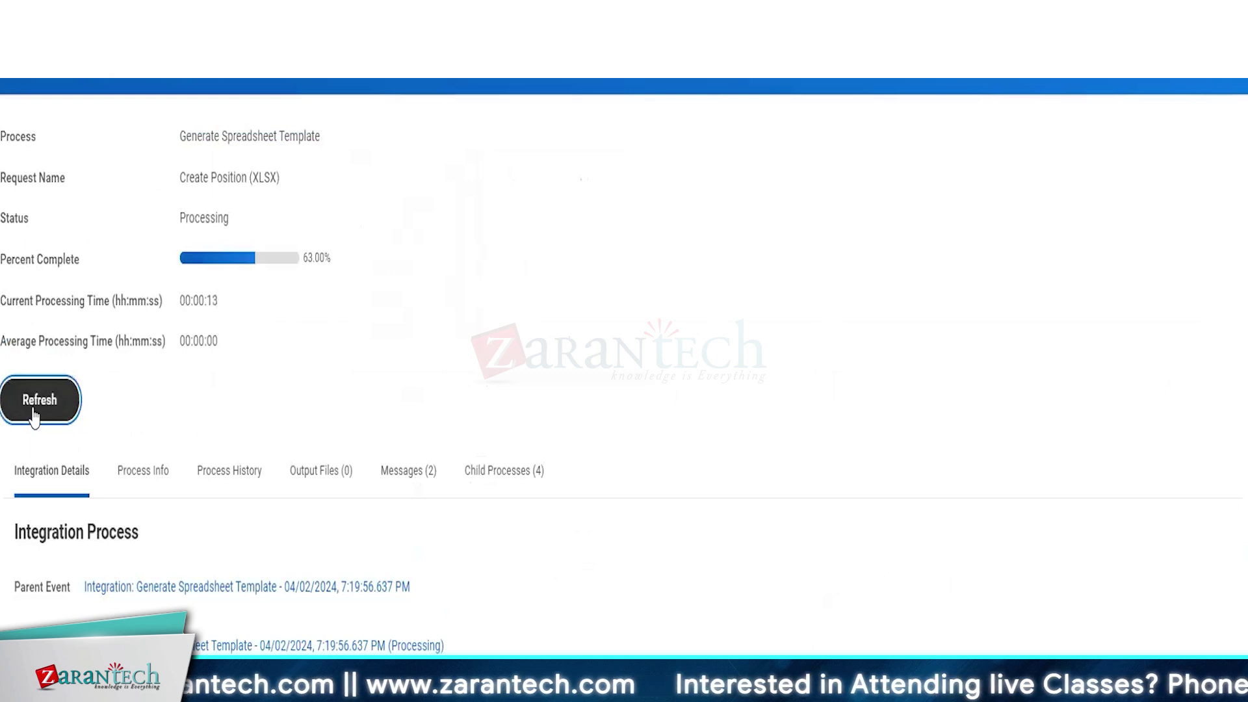
pyautogui.click(35, 416)
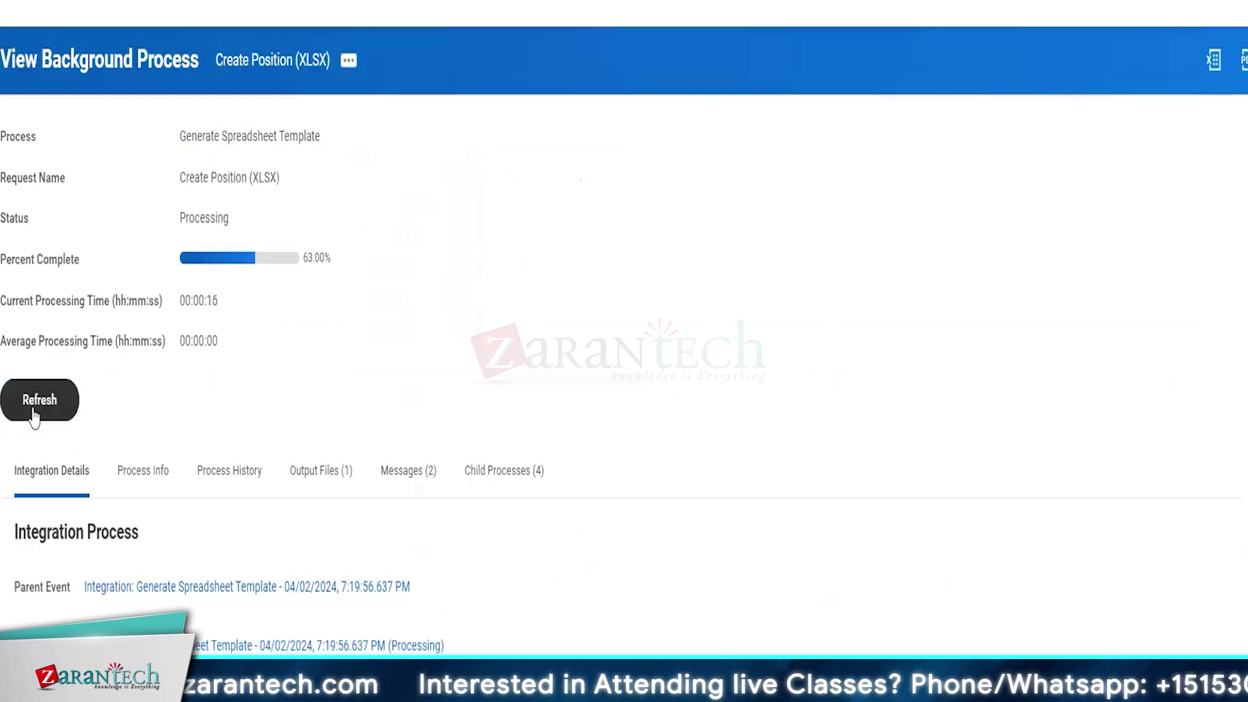
pyautogui.click(35, 416)
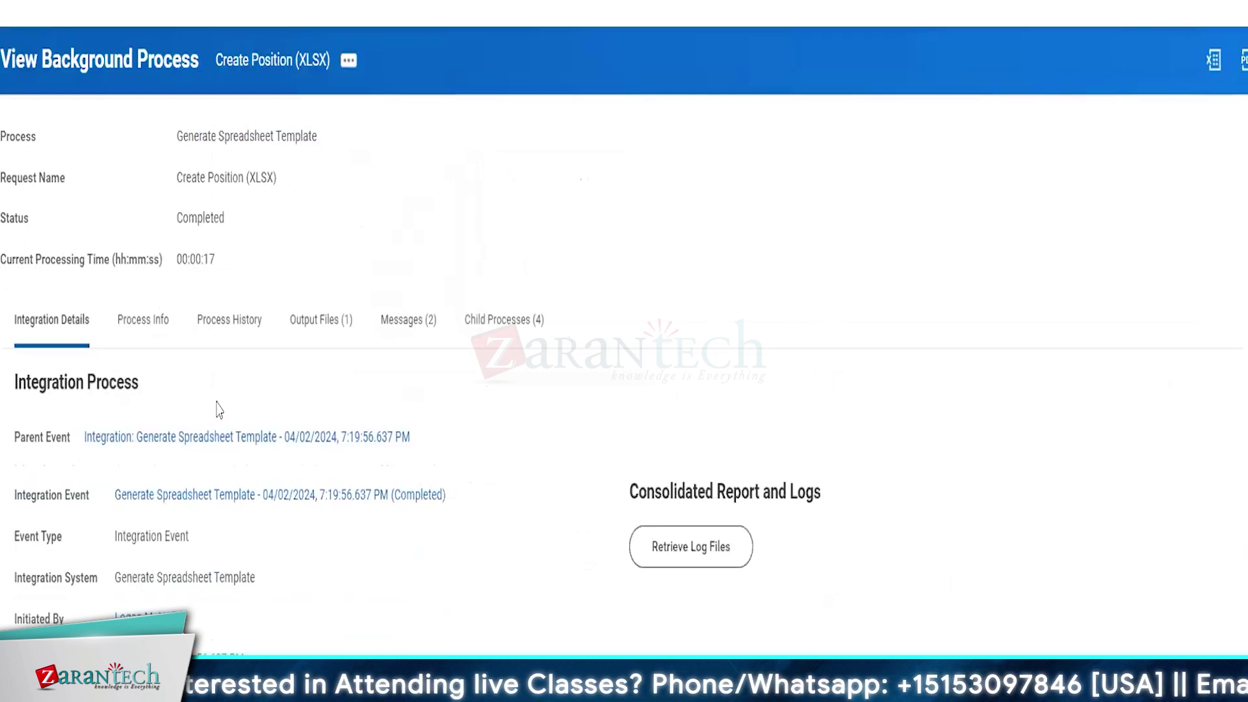
pyautogui.click(321, 322)
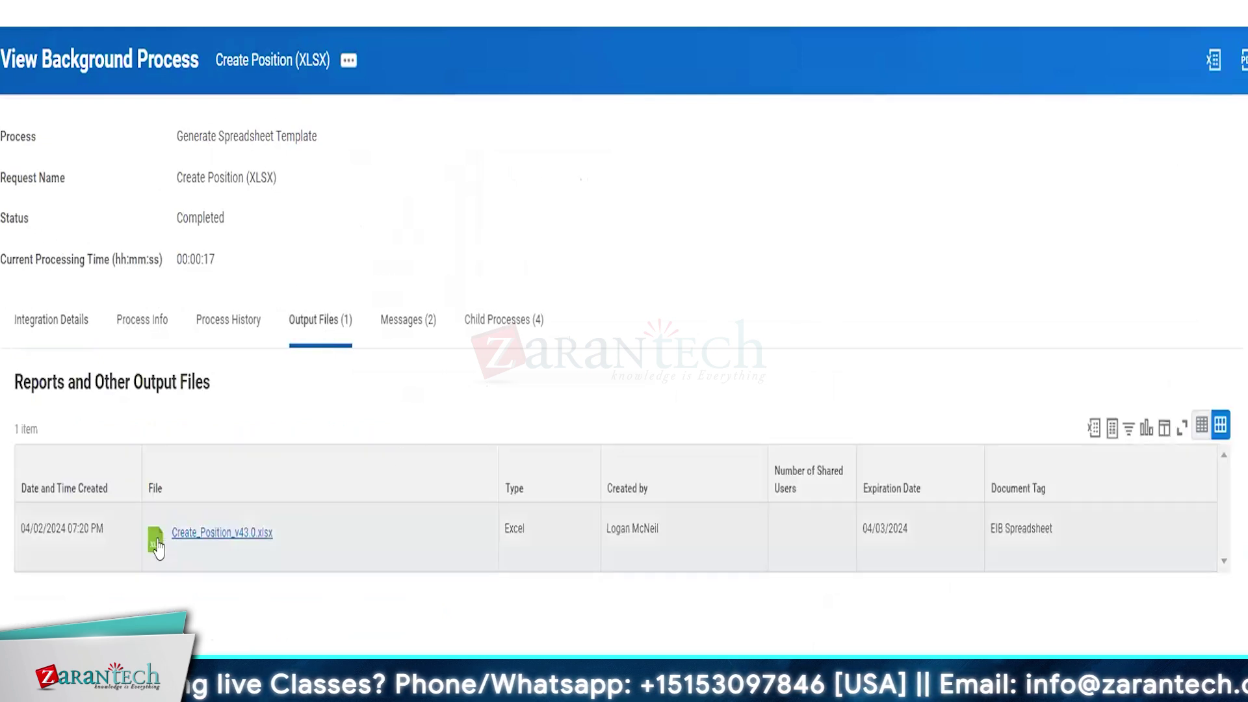
pyautogui.click(231, 539)
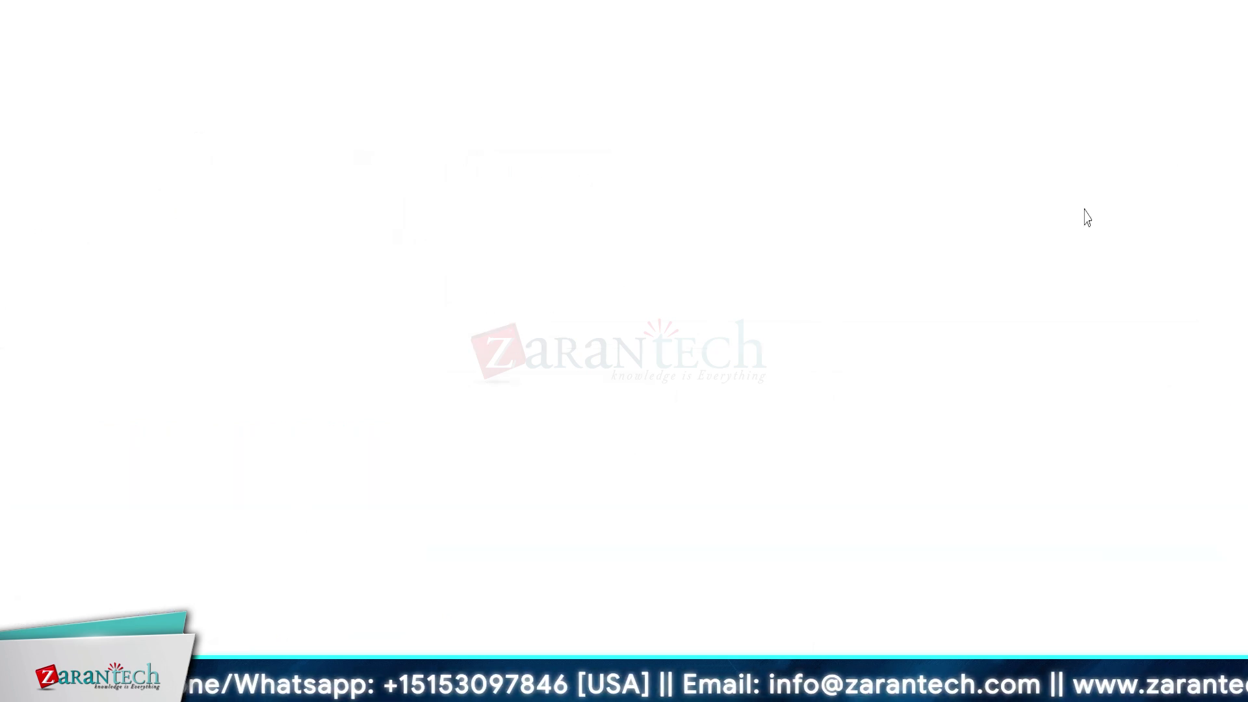
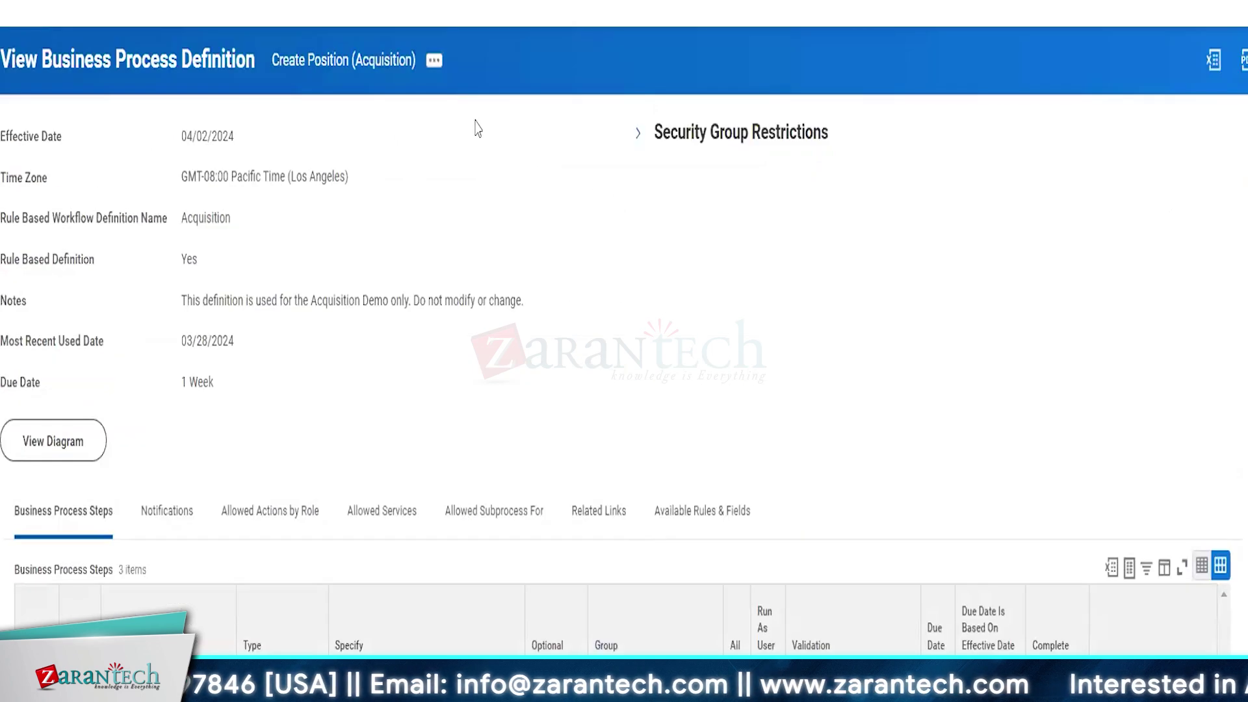
# Edit the Create Position (Acquisition) definition effective 04/02/2024, removing the Change Organization Assignments and Approval steps, and save it
pyautogui.click(434, 60)
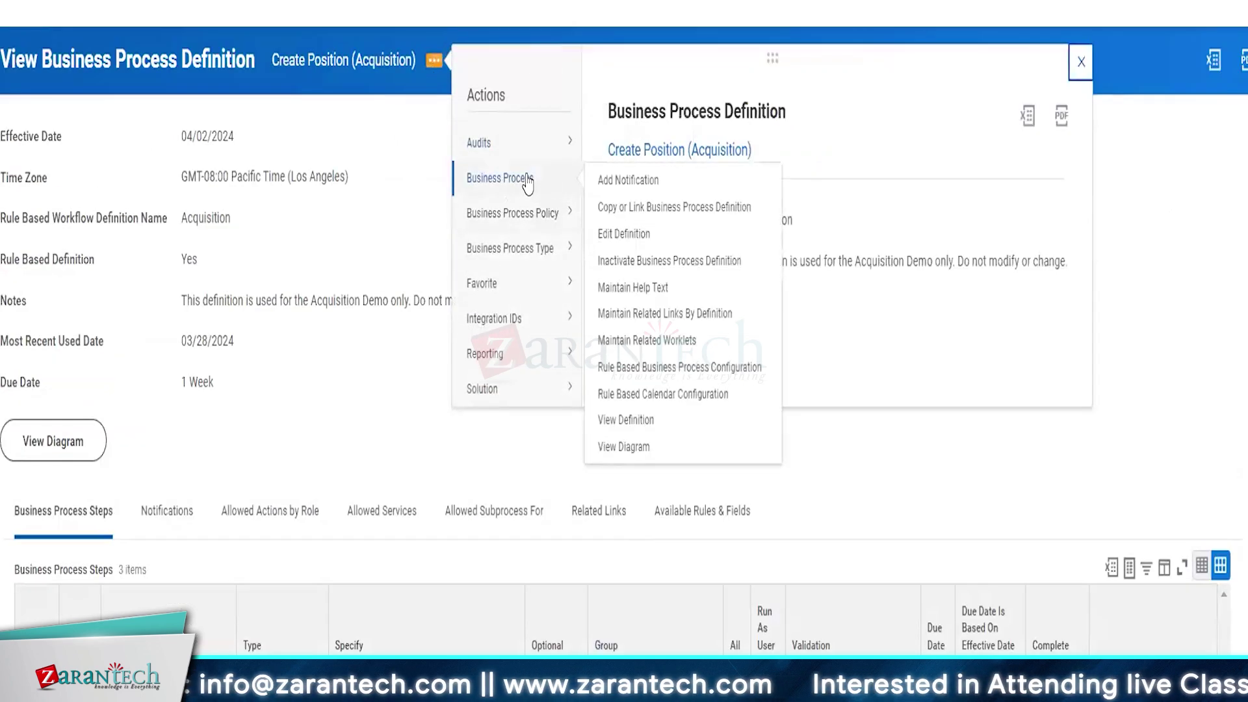
pyautogui.moveTo(543, 184)
pyautogui.click(618, 232)
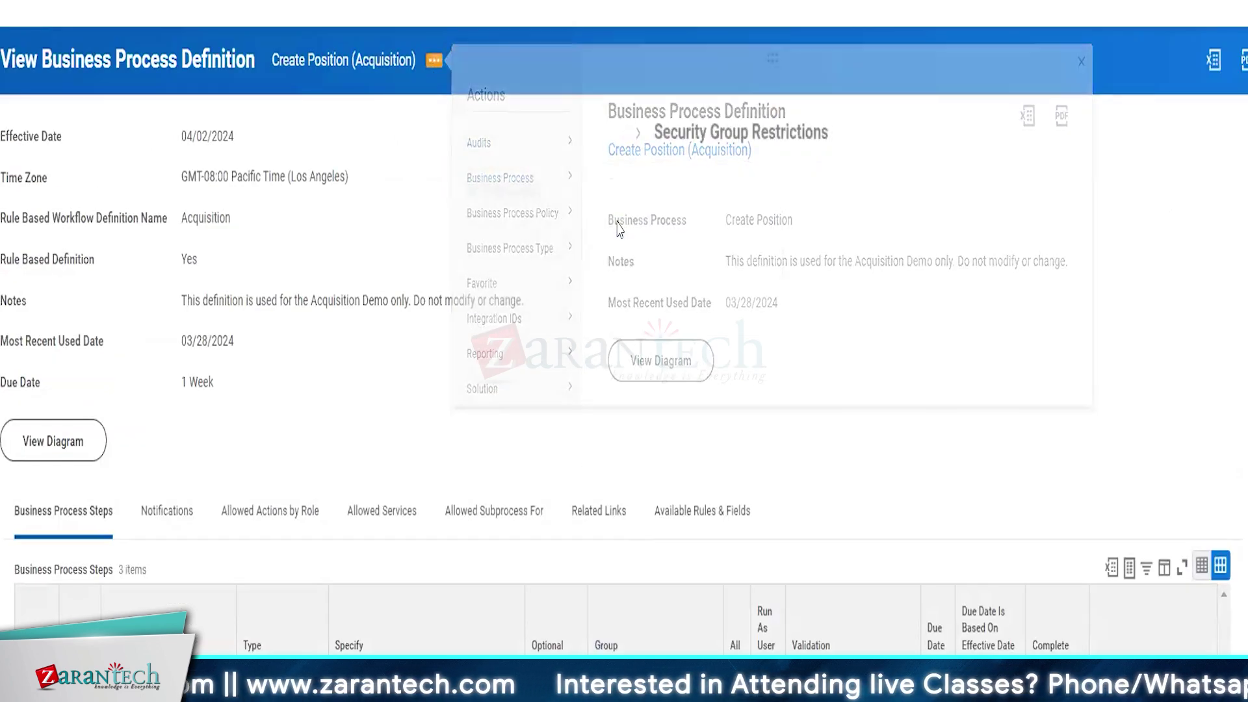
pyautogui.click(800, 367)
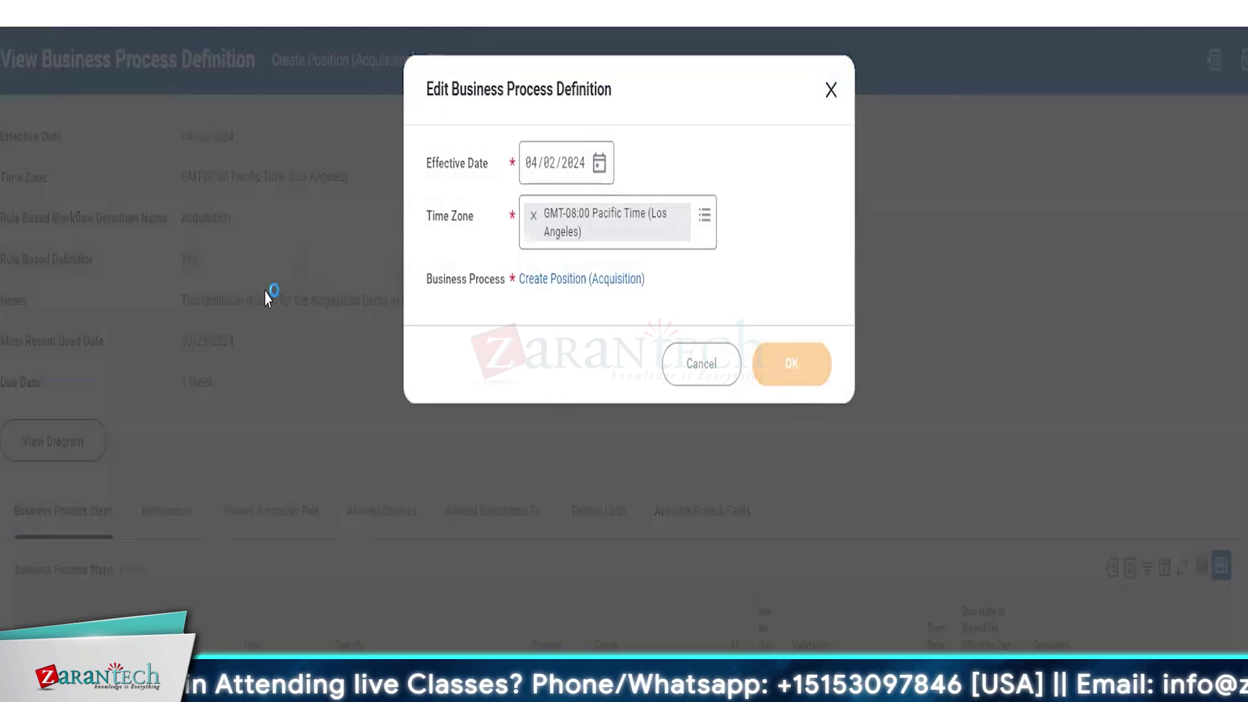
pyautogui.scroll(-7, 267, 299)
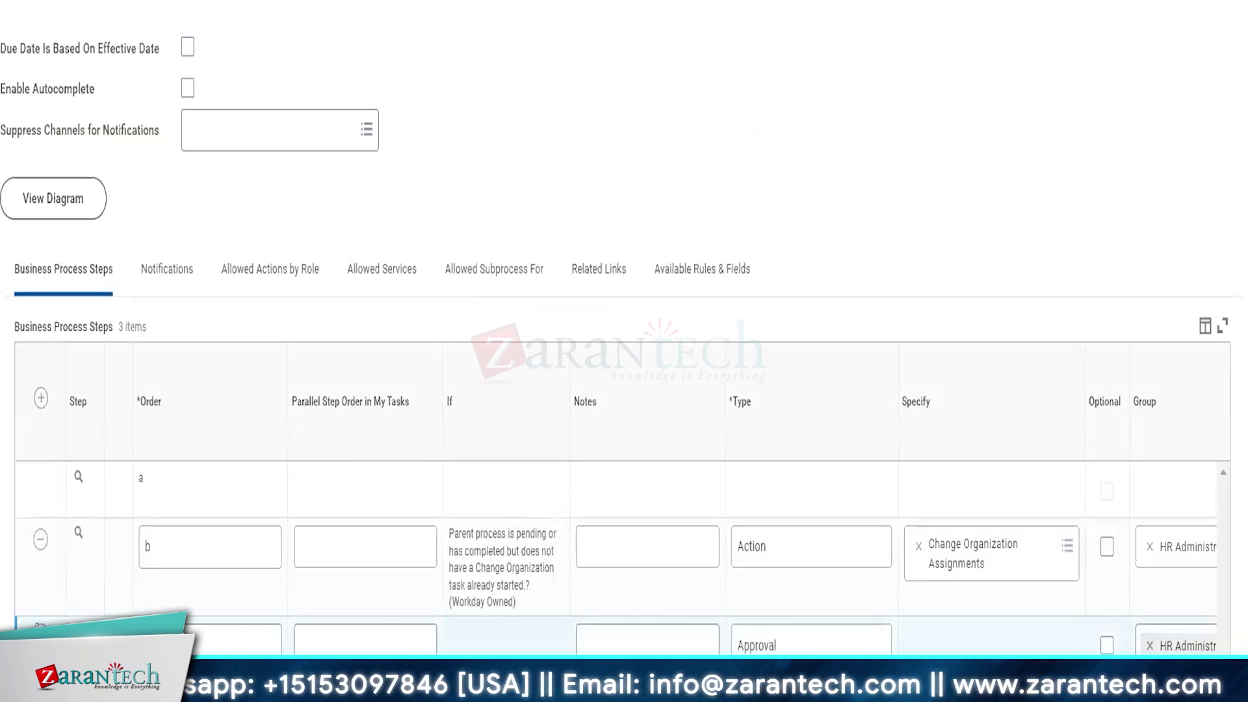
pyautogui.click(39, 626)
pyautogui.click(40, 593)
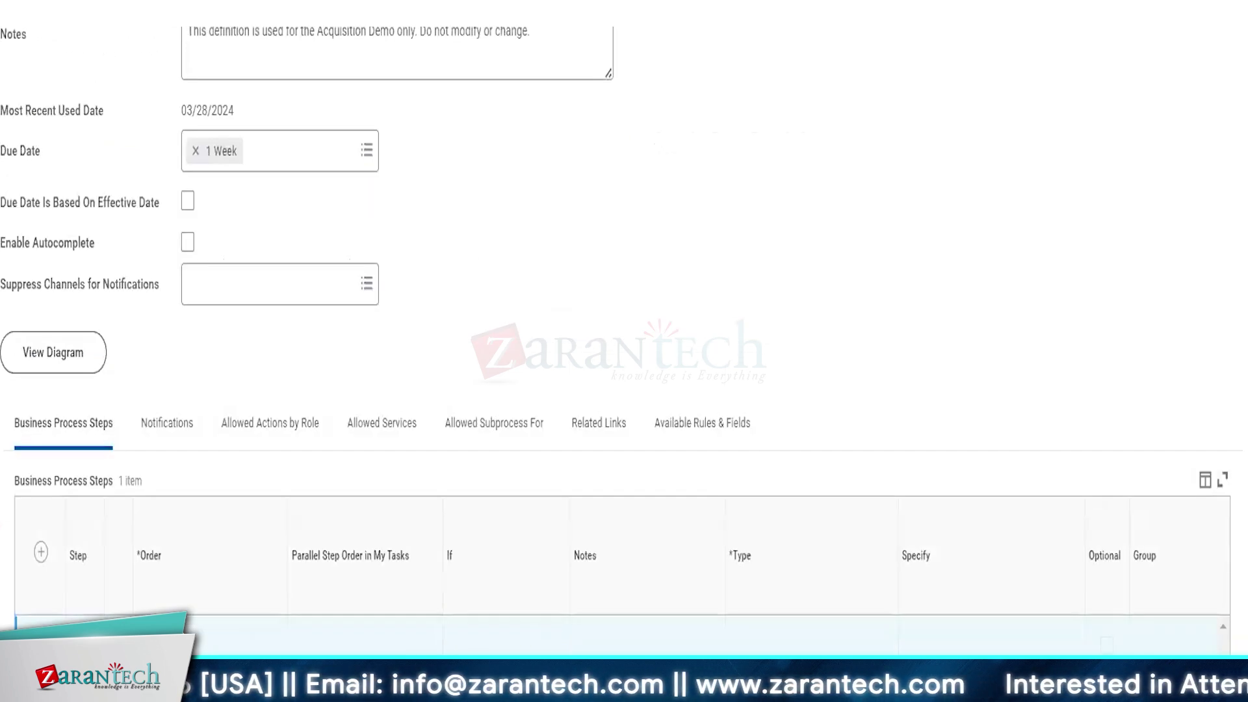
pyautogui.scroll(3, 588, 130)
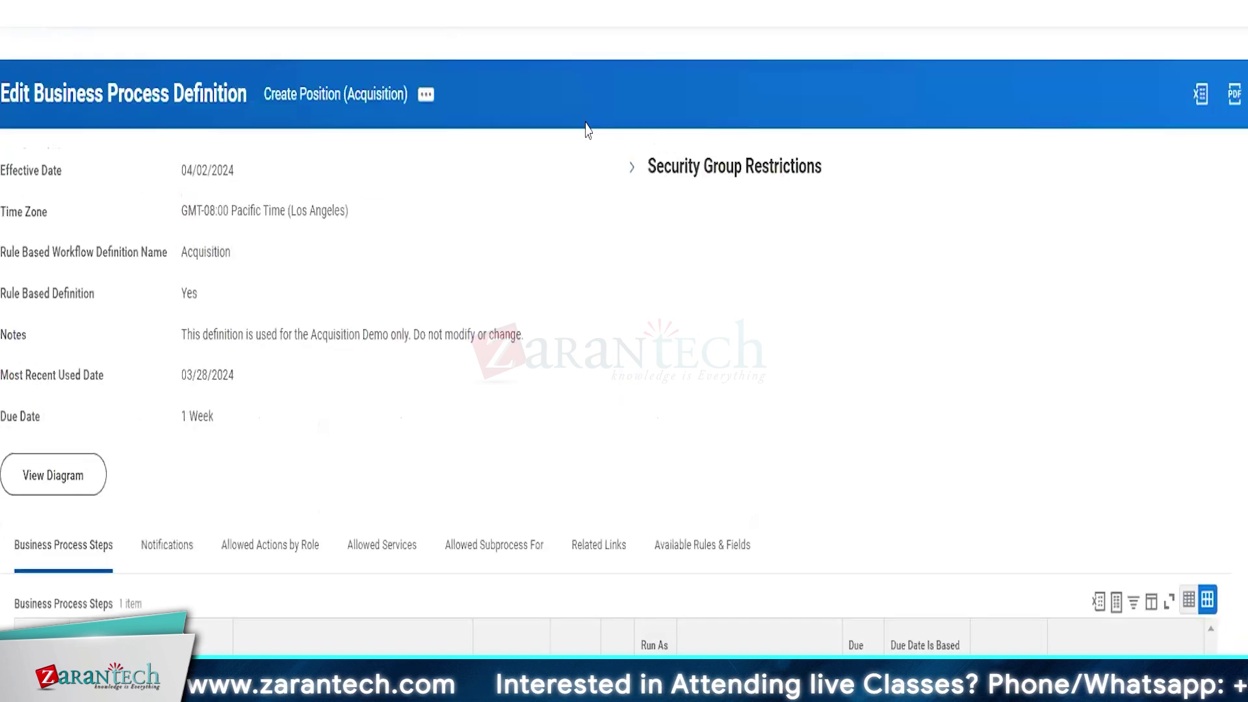
# Open the Rule Based Business Process Configuration for Create Position effective 04/02/2024 and review the Acquisition rule row
pyautogui.click(426, 60)
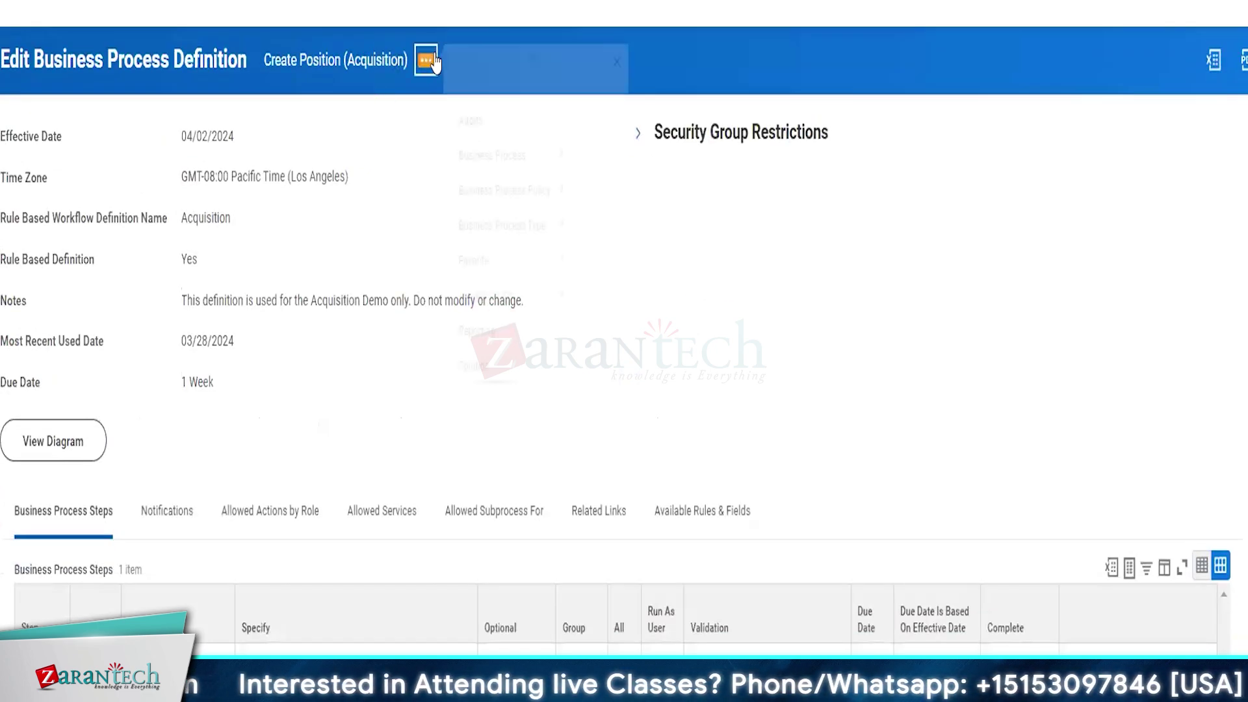
pyautogui.moveTo(565, 186)
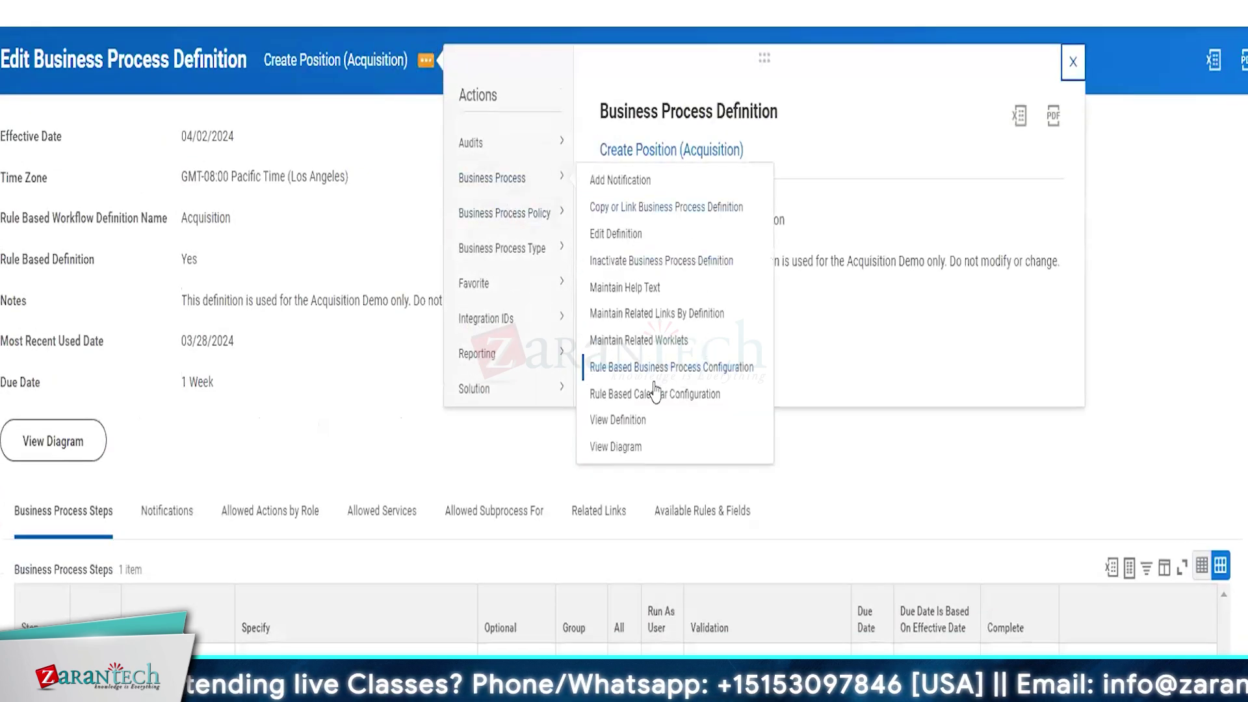
pyautogui.click(626, 372)
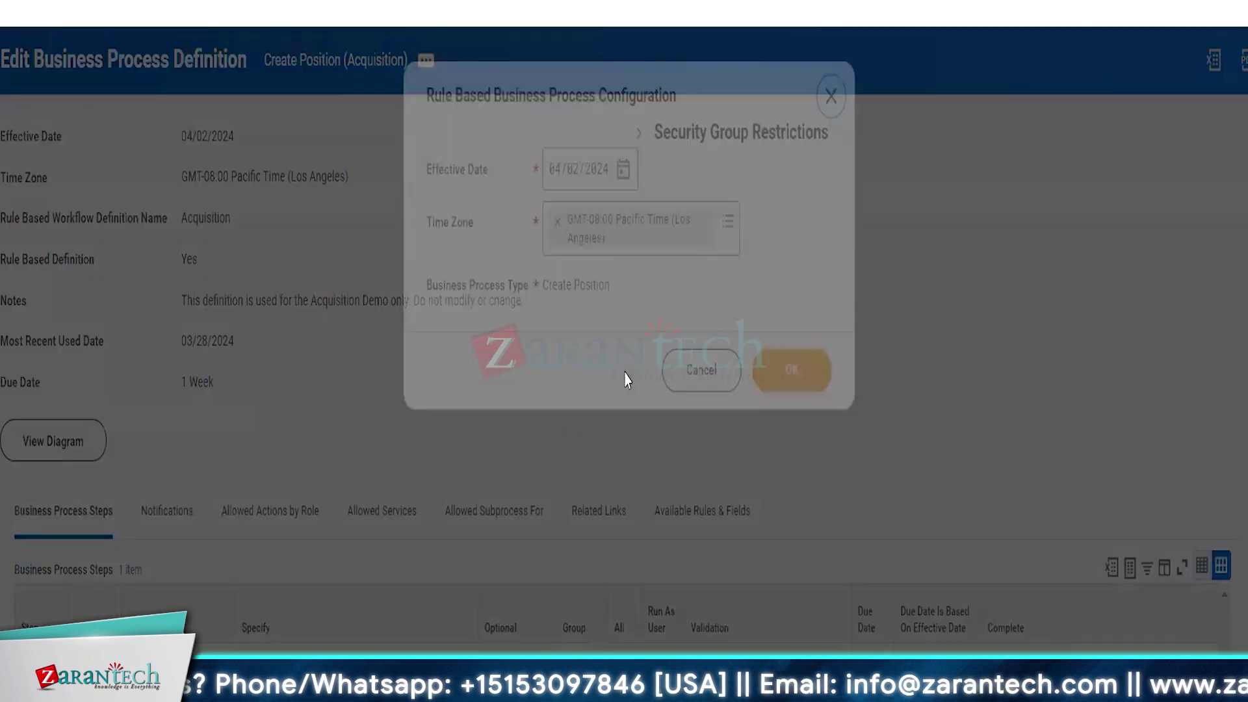
pyautogui.click(794, 361)
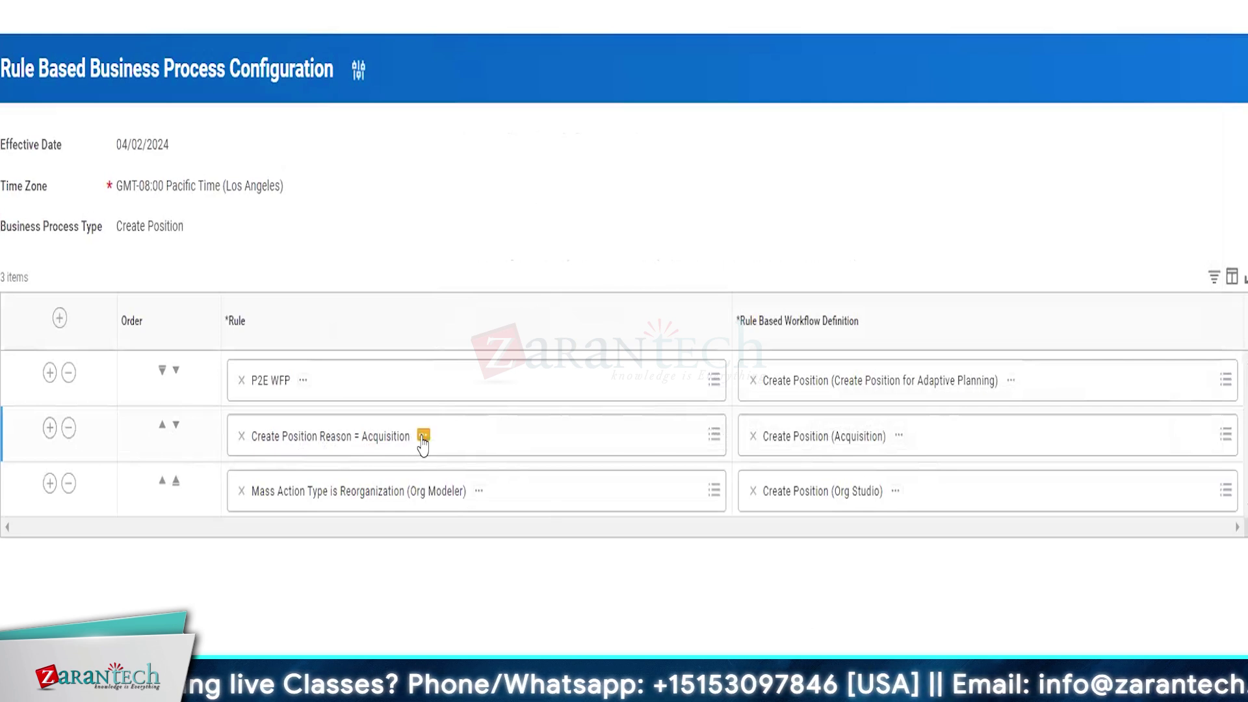
pyautogui.moveTo(423, 435)
pyautogui.scroll(-2, 604, 297)
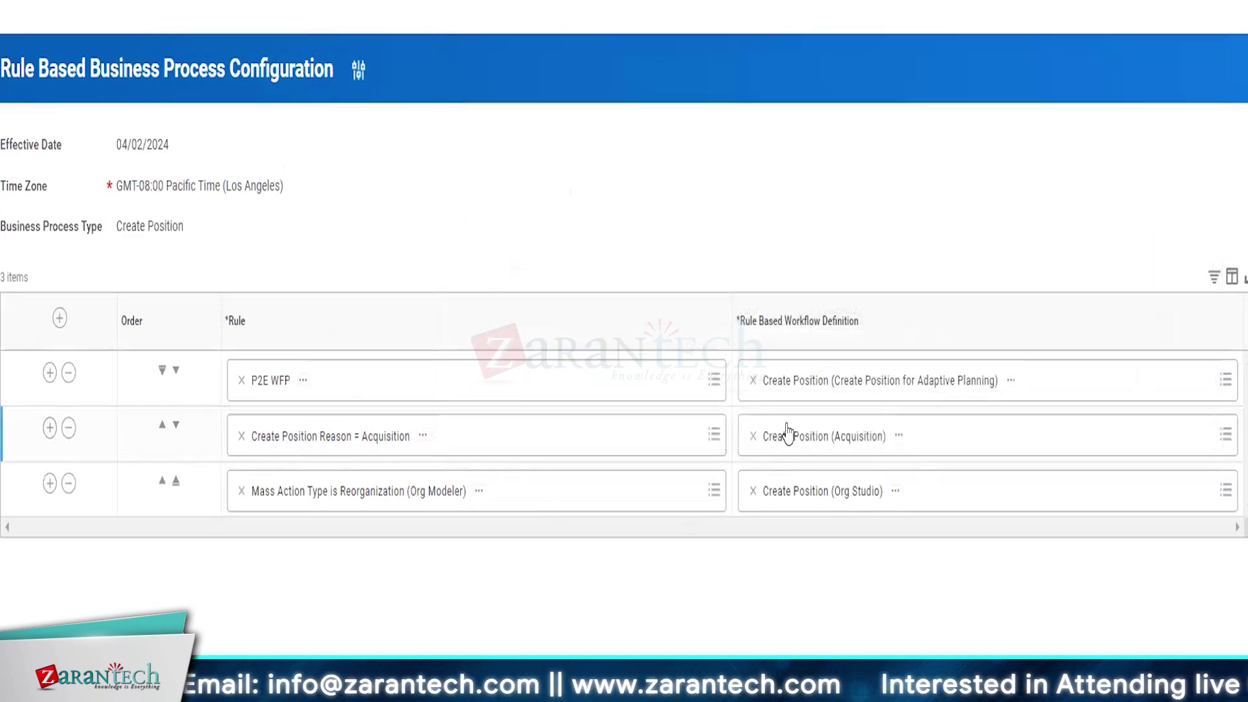
# Search the rule for Create Position (Acquisition) for "is external load" and start creating a new condition rule
pyautogui.click(468, 440)
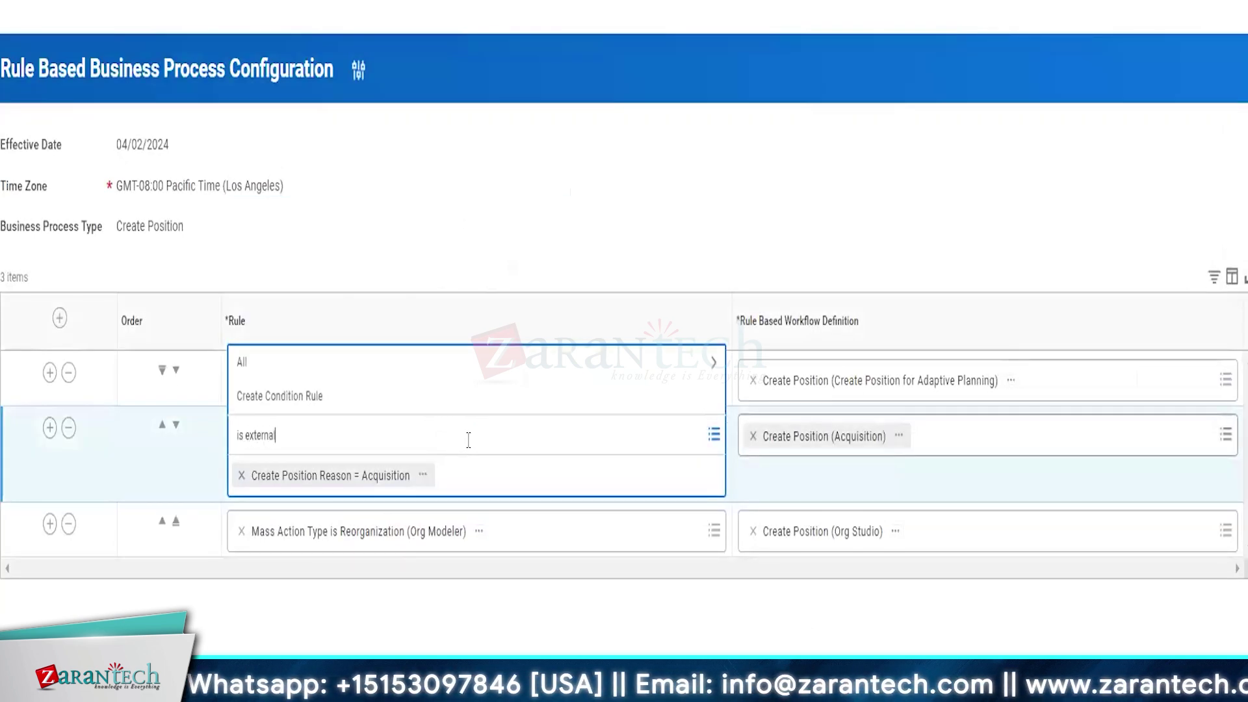
pyautogui.write('ad')
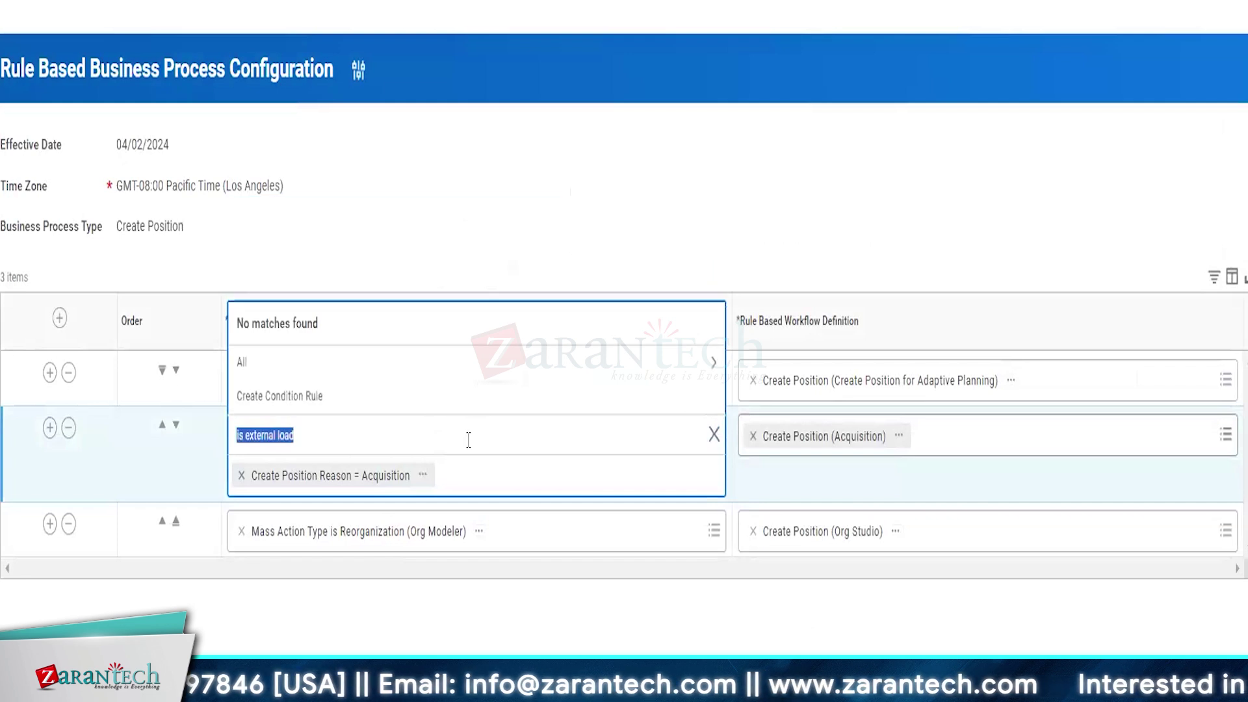
pyautogui.click(251, 394)
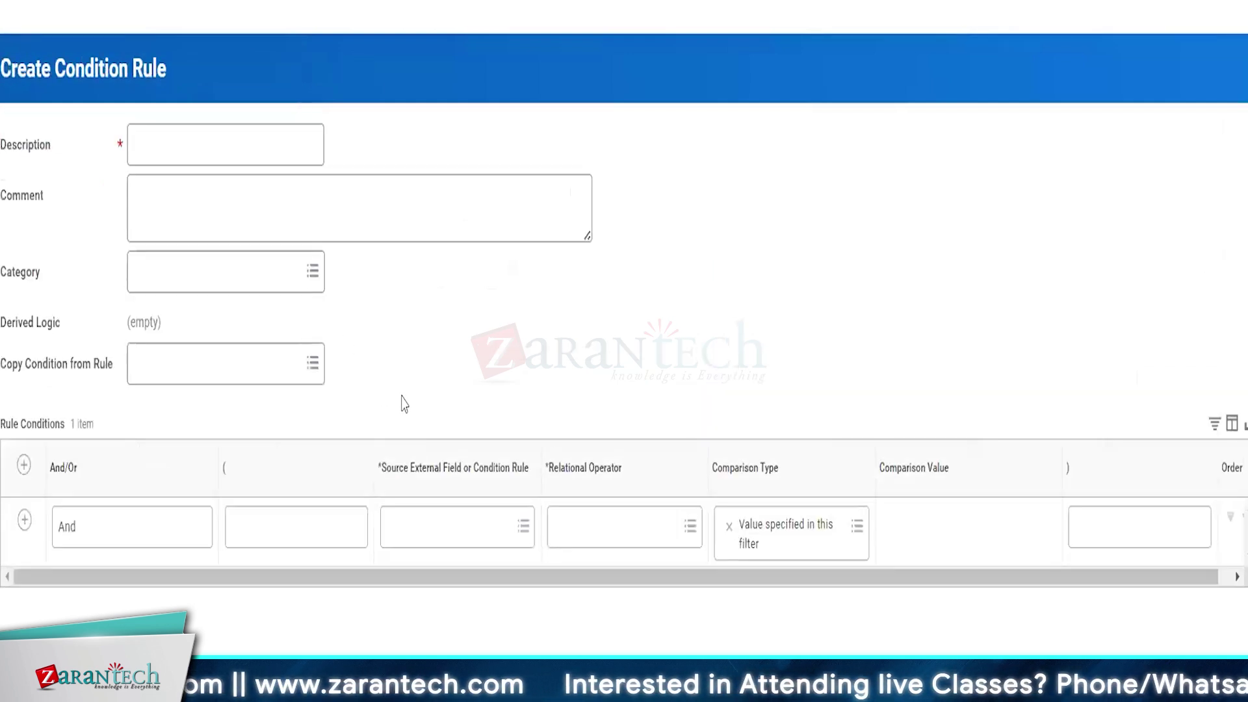
# Set External Load as the source field of the condition and describe the rule as "Mass Load Positions"
pyautogui.click(455, 523)
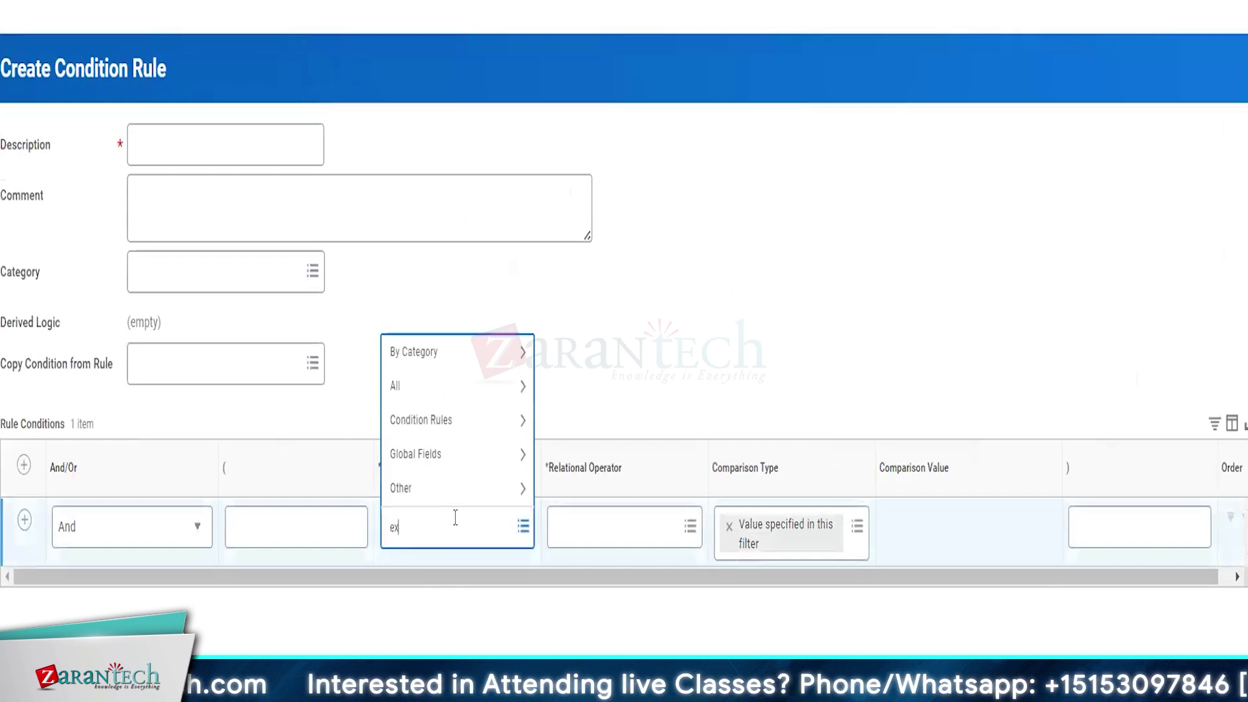
pyautogui.press('Return')
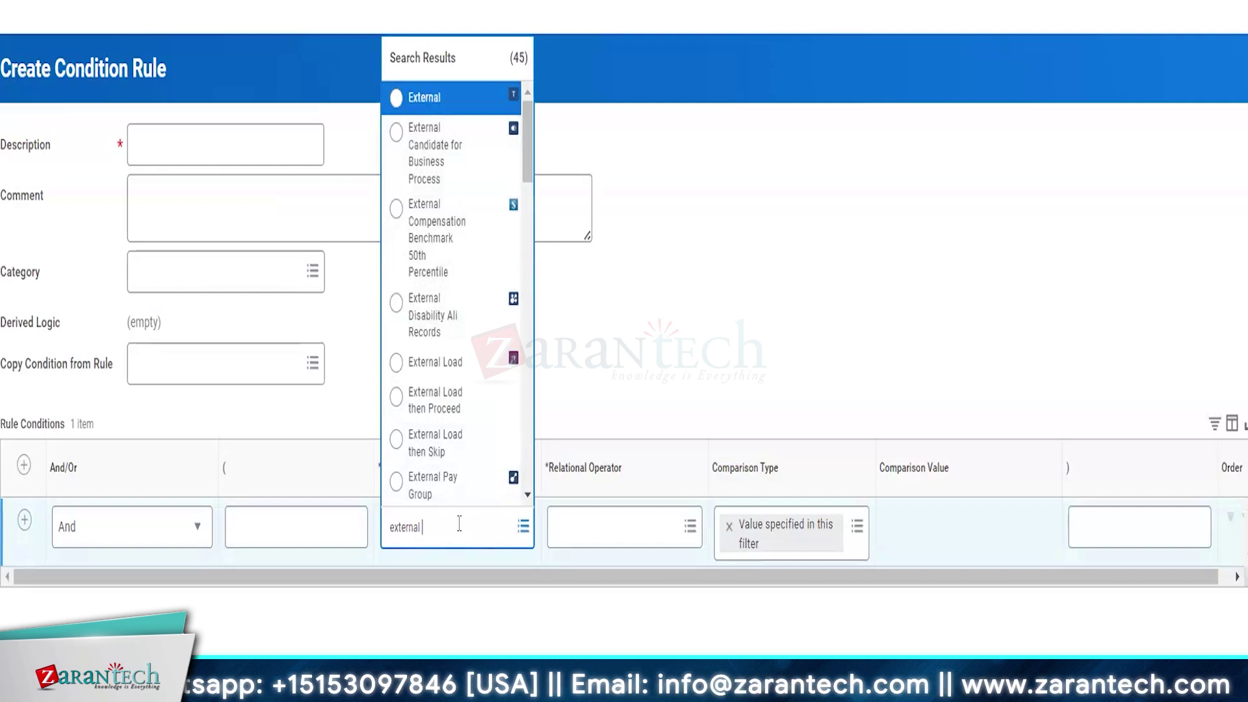
pyautogui.click(429, 364)
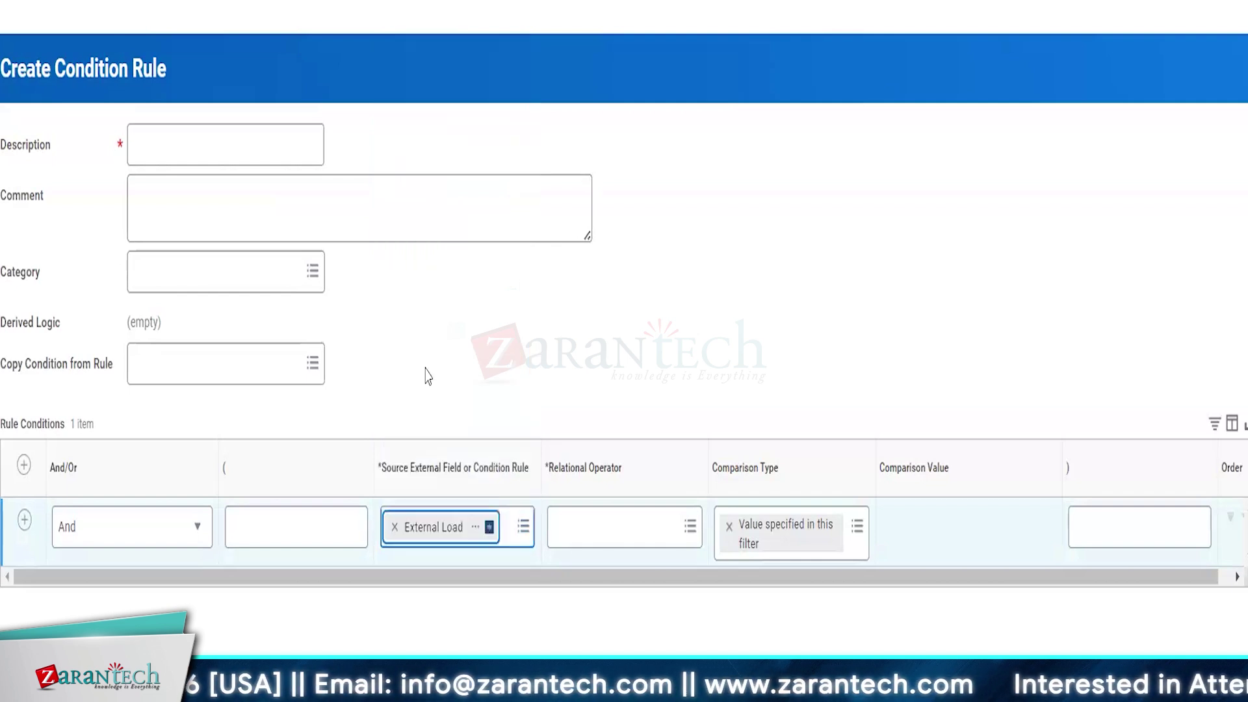
pyautogui.click(197, 153)
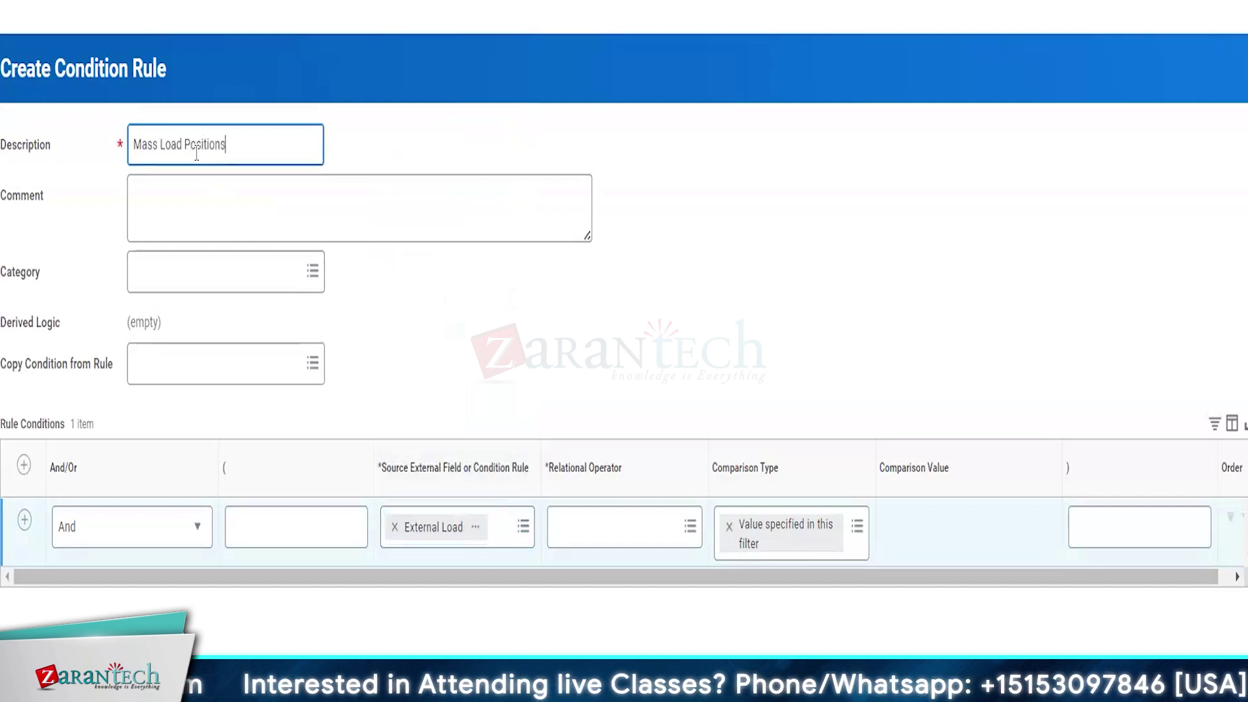
pyautogui.doubleClick(202, 144)
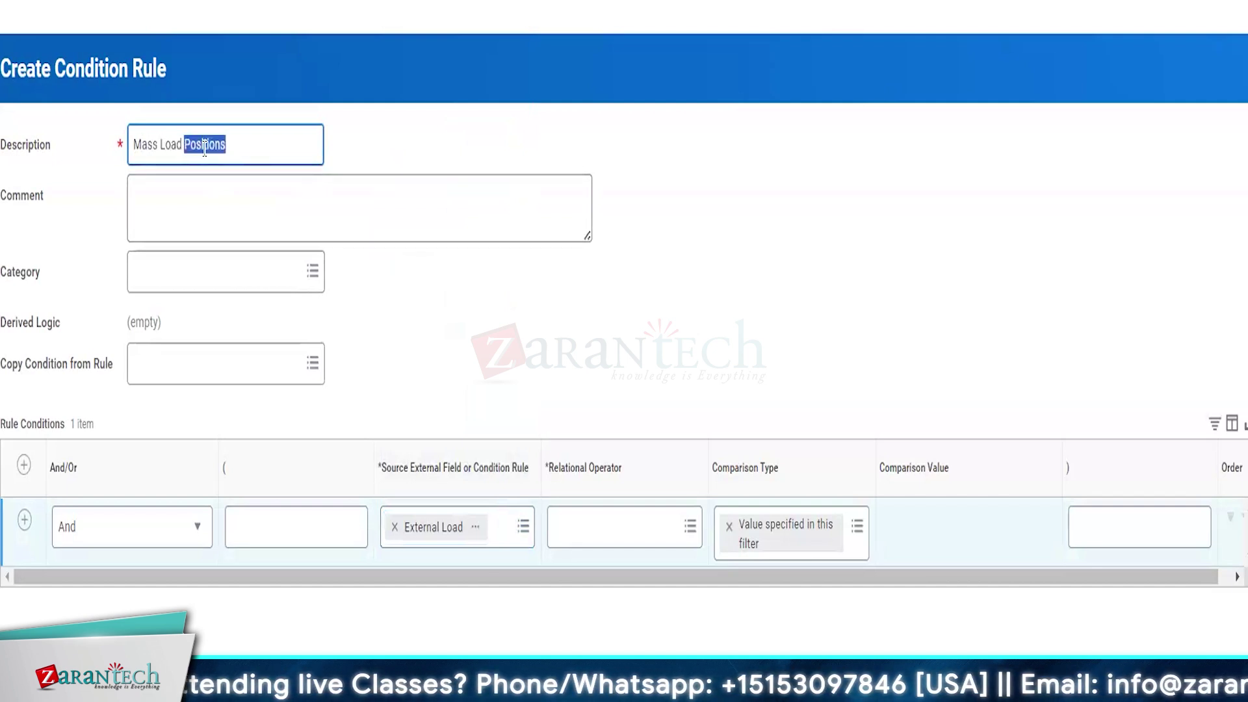
pyautogui.write('Pos')
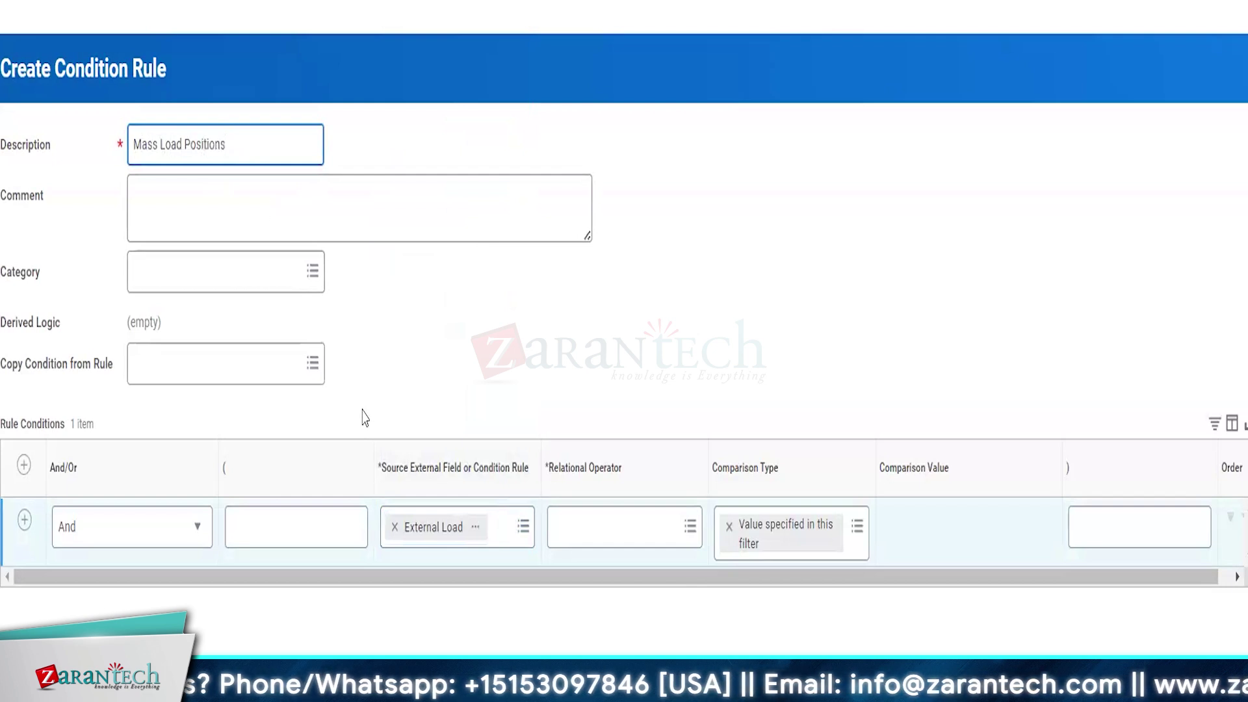
# Check the External Load field's details, and complete the condition with the relational operator "equal to" and the comparison value enabled
pyautogui.click(477, 528)
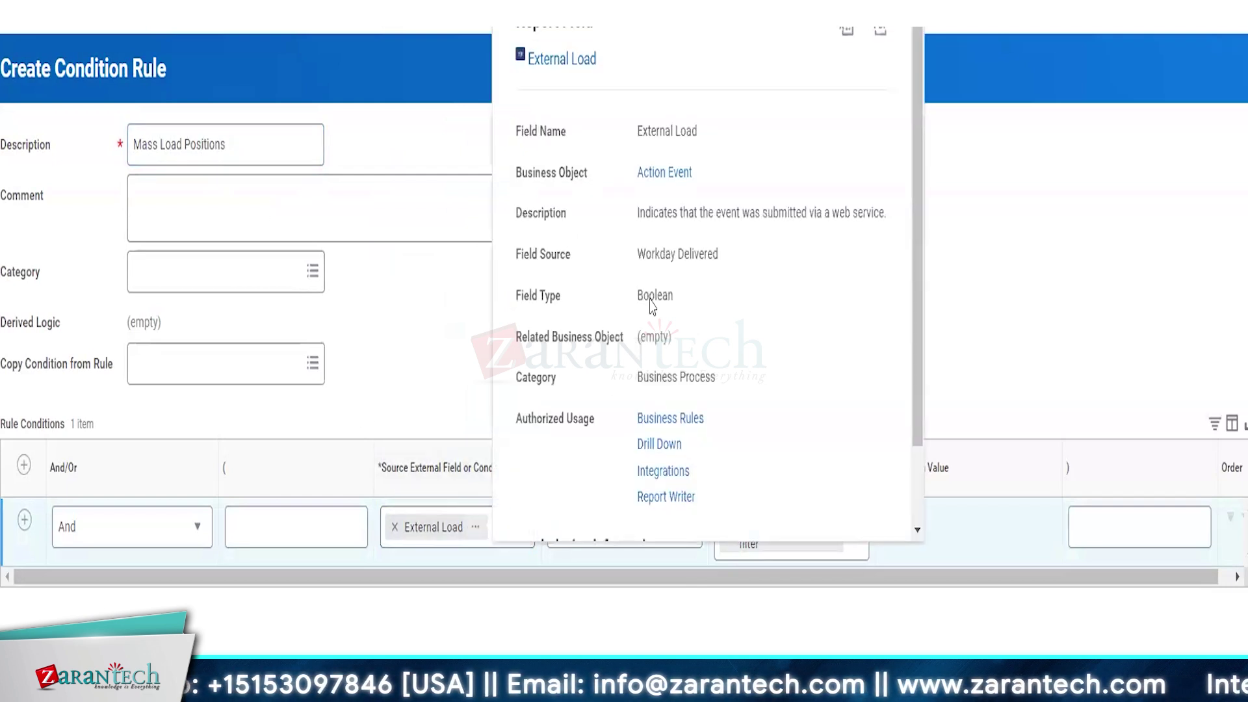
pyautogui.moveTo(634, 210); pyautogui.dragTo(853, 235)
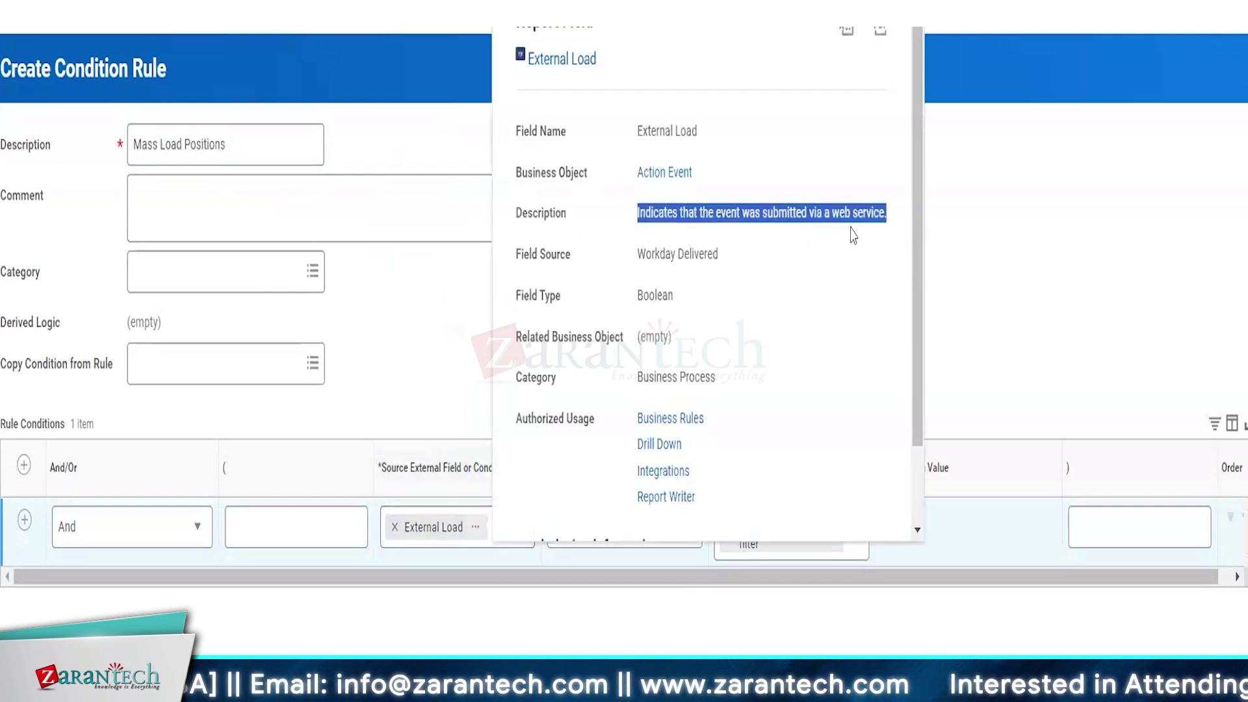
pyautogui.click(1037, 215)
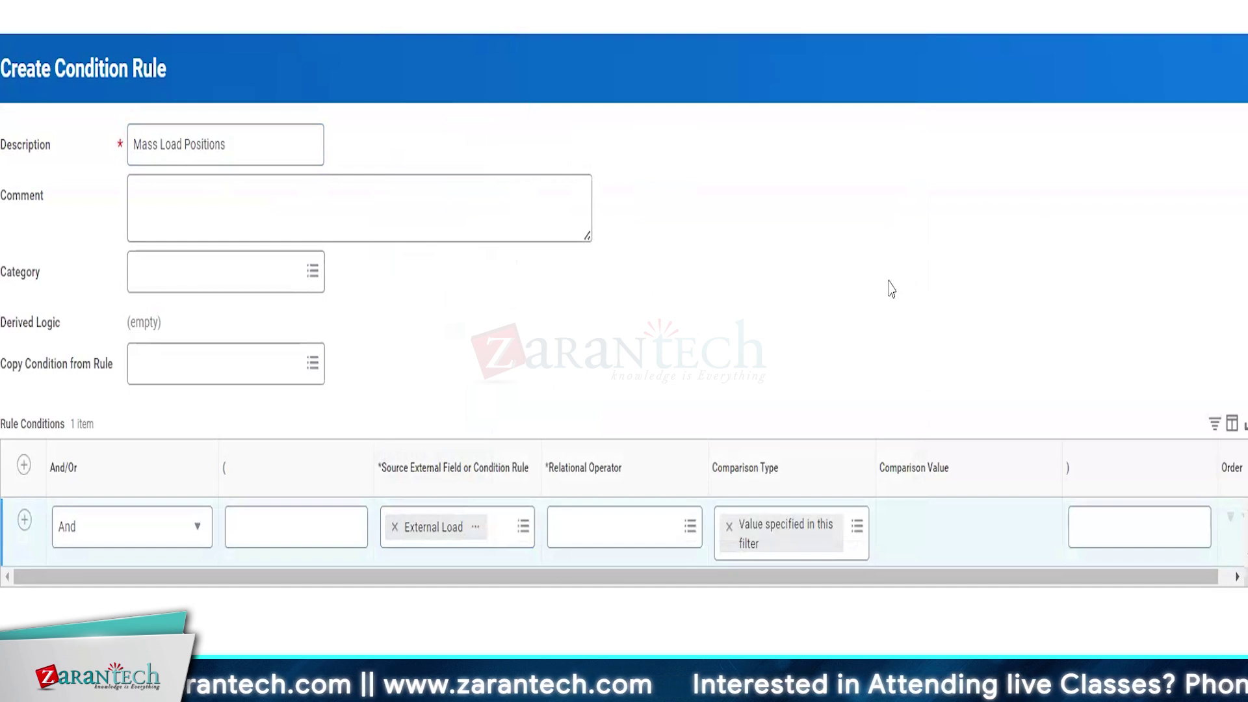
pyautogui.click(634, 526)
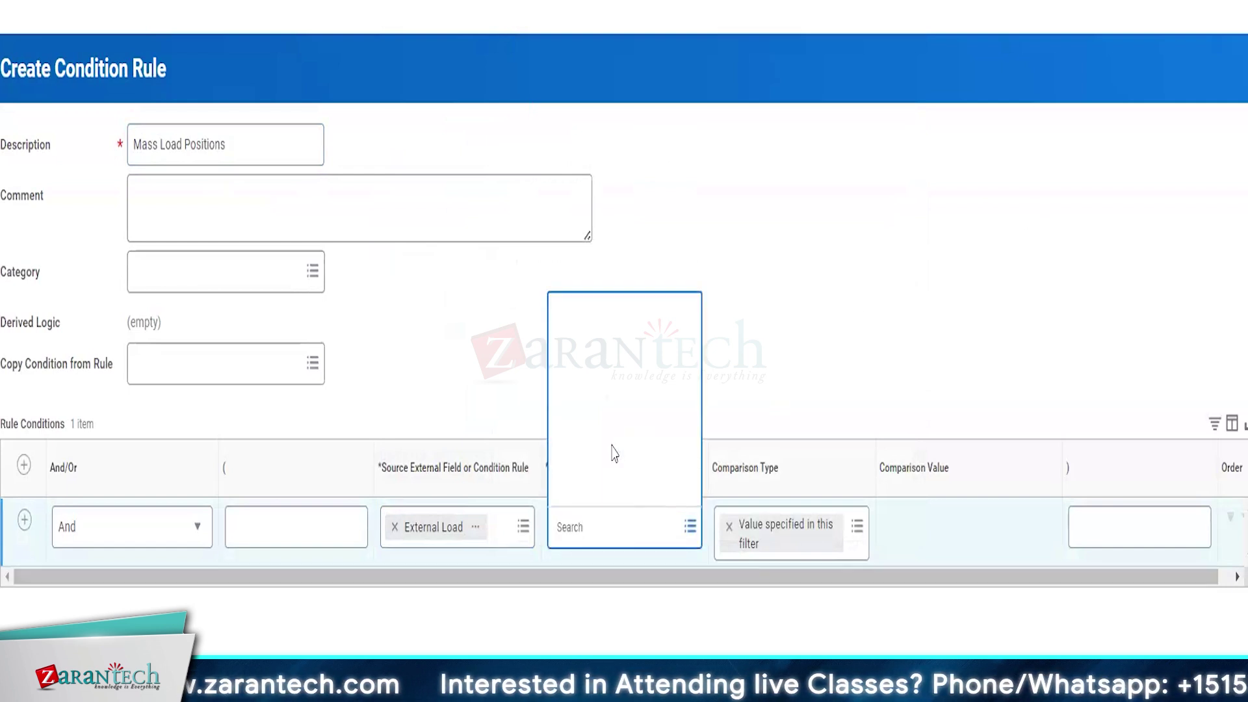
pyautogui.click(593, 452)
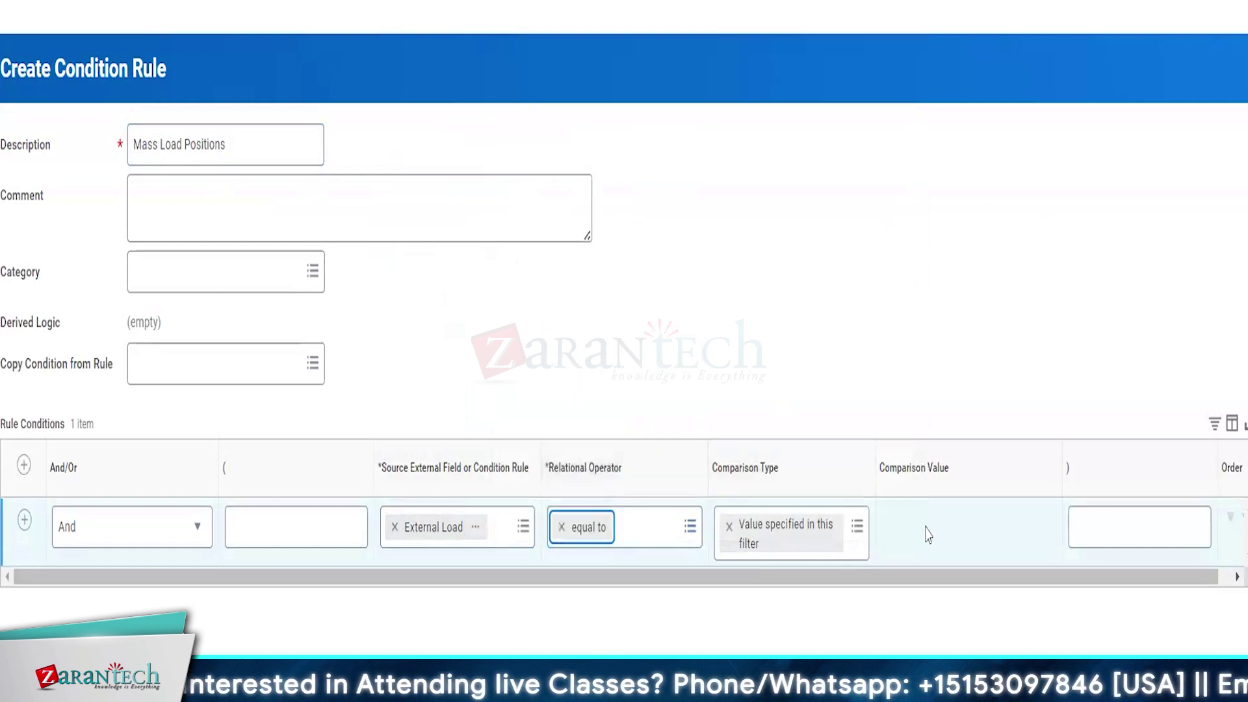
pyautogui.click(888, 527)
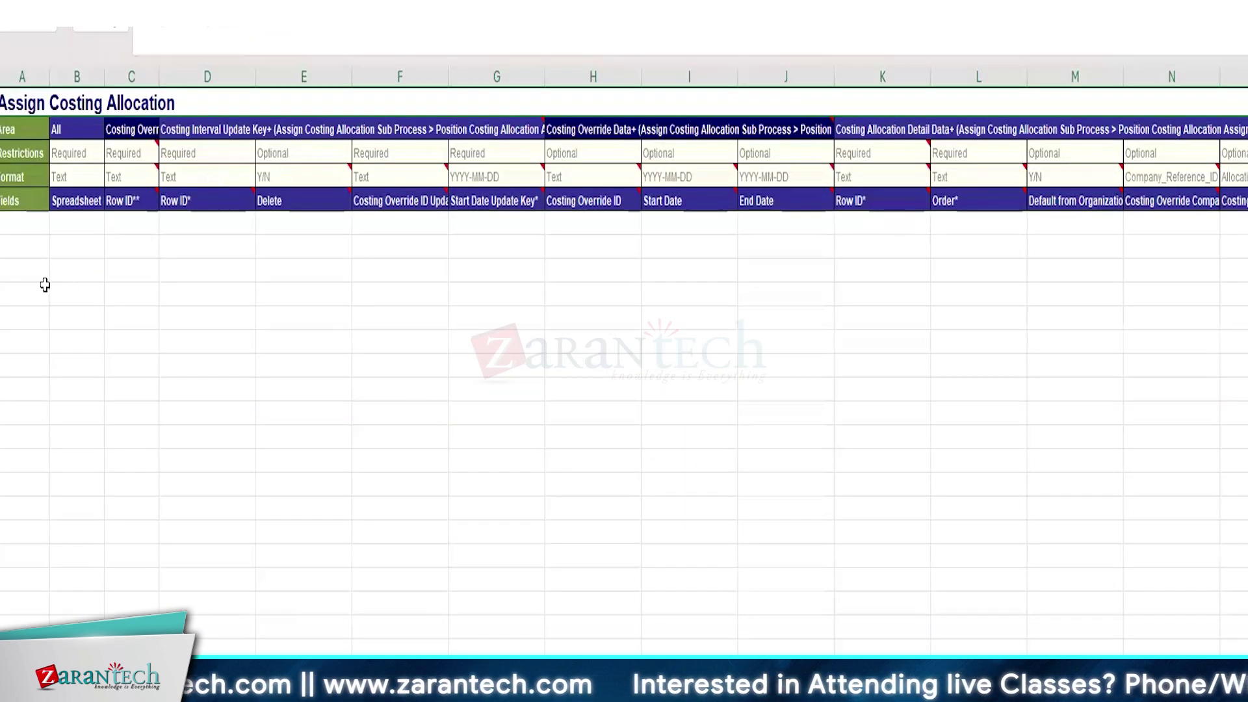
# In the Create Position v43.0 workbook, set the Create Position processing instruction to "Run Now With Automatic Processing" on the overview sheet
pyautogui.click(47, 273)
pyautogui.click(73, 225)
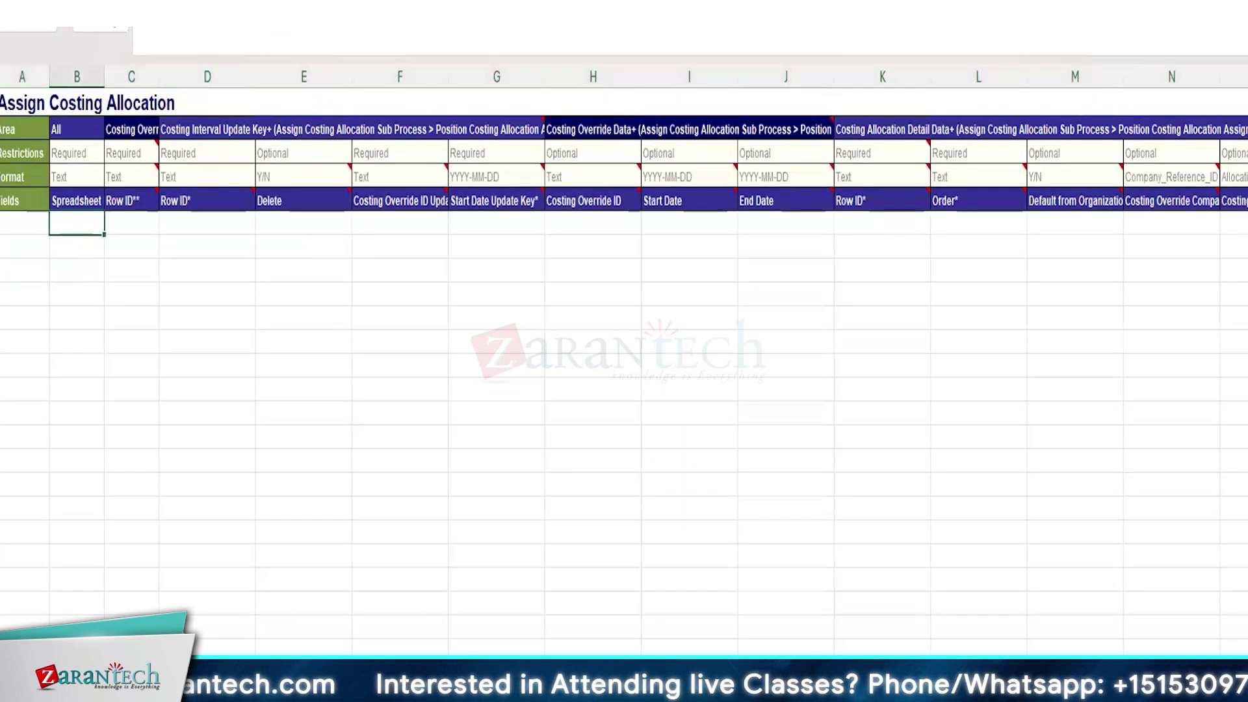
pyautogui.hotkey('ctrl', 'pageup')
pyautogui.click(289, 265)
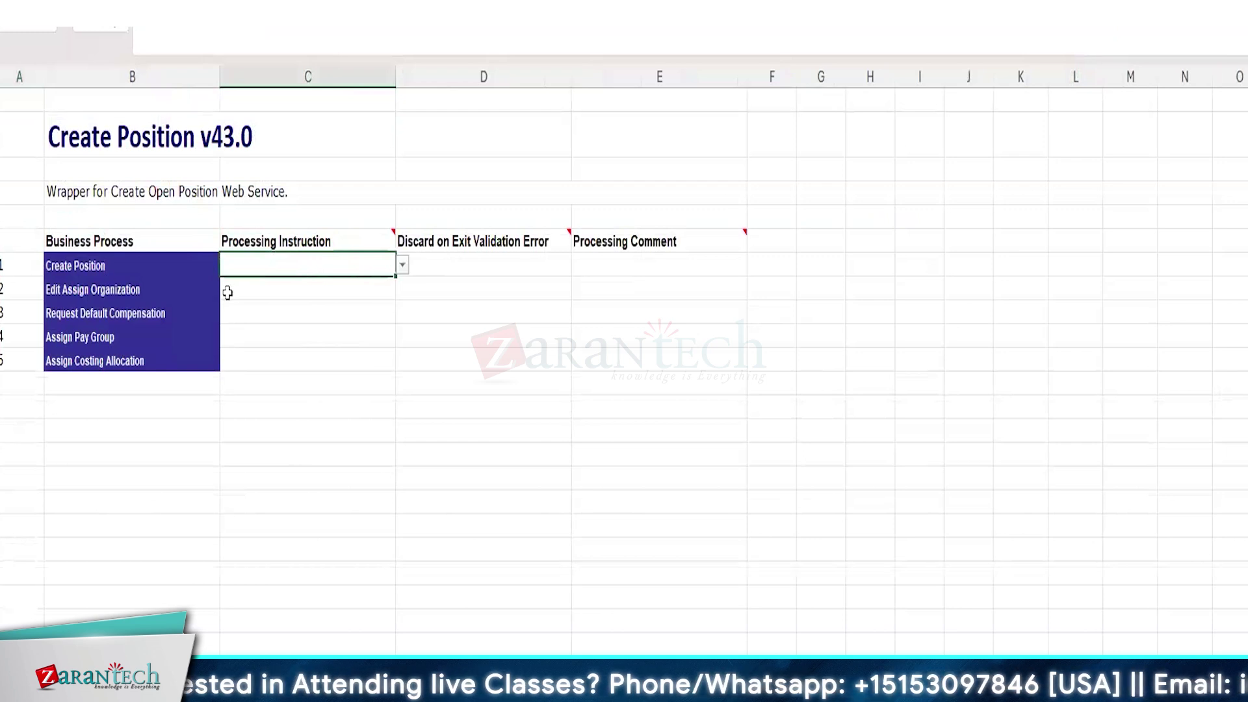
pyautogui.click(403, 265)
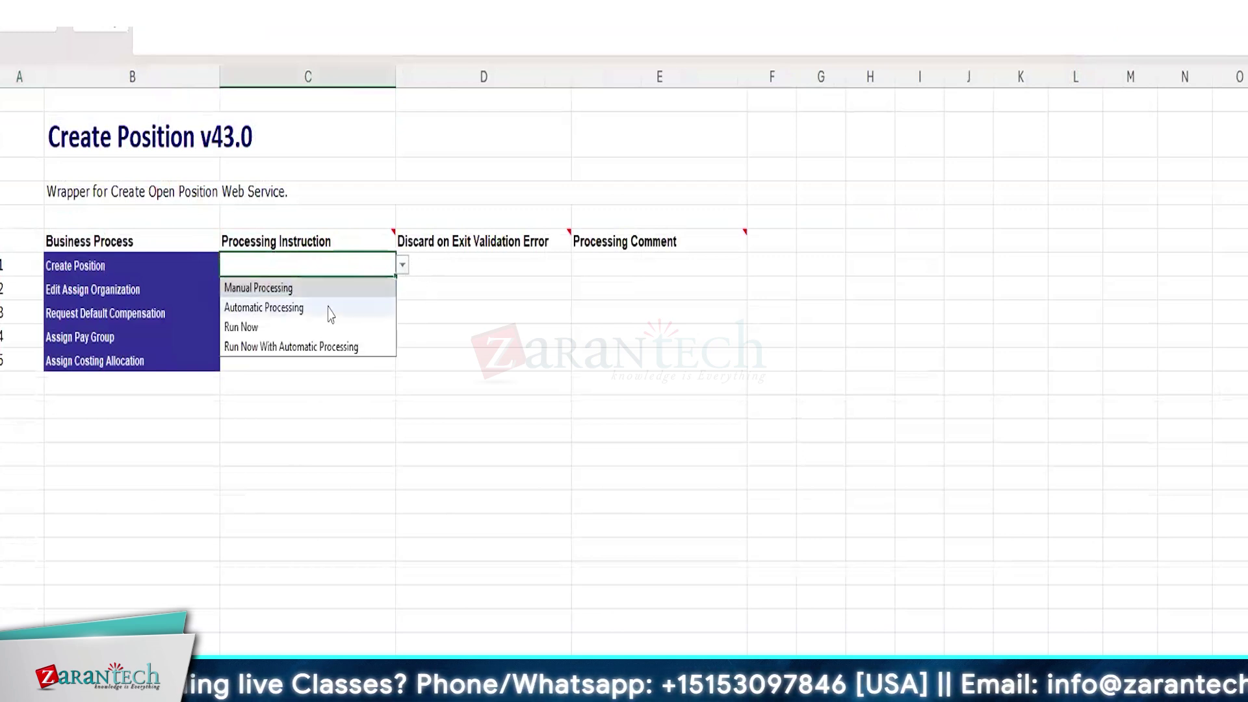
pyautogui.click(268, 347)
pyautogui.click(438, 264)
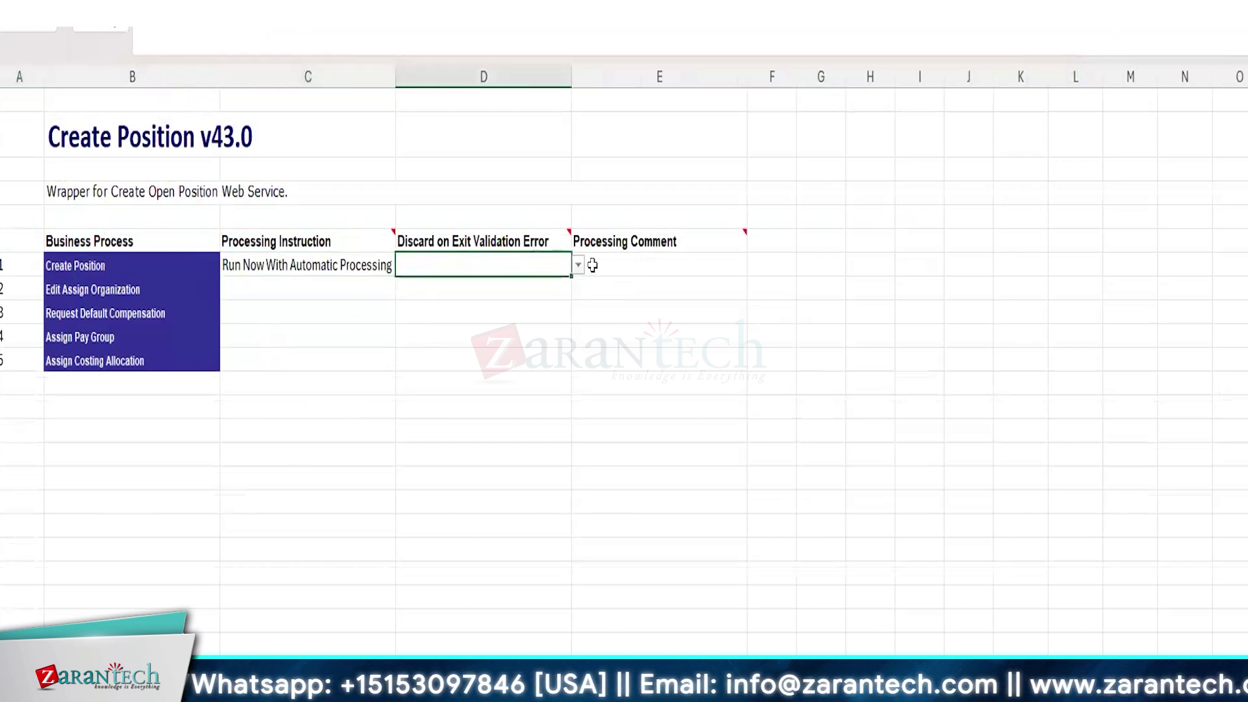
pyautogui.click(578, 265)
pyautogui.click(313, 324)
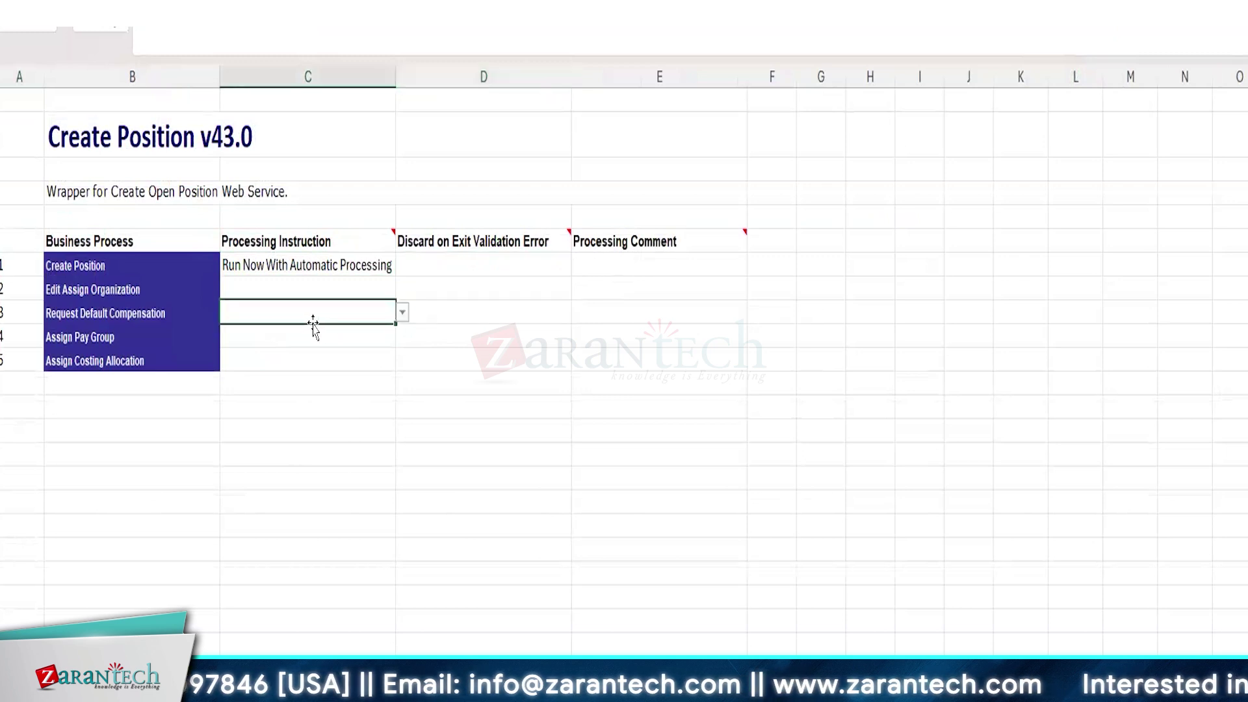
# Set the processing instruction to "Skip Processing when Step is marked Optional" for Edit Assign Organization through Assign Costing Allocation
pyautogui.click(262, 291)
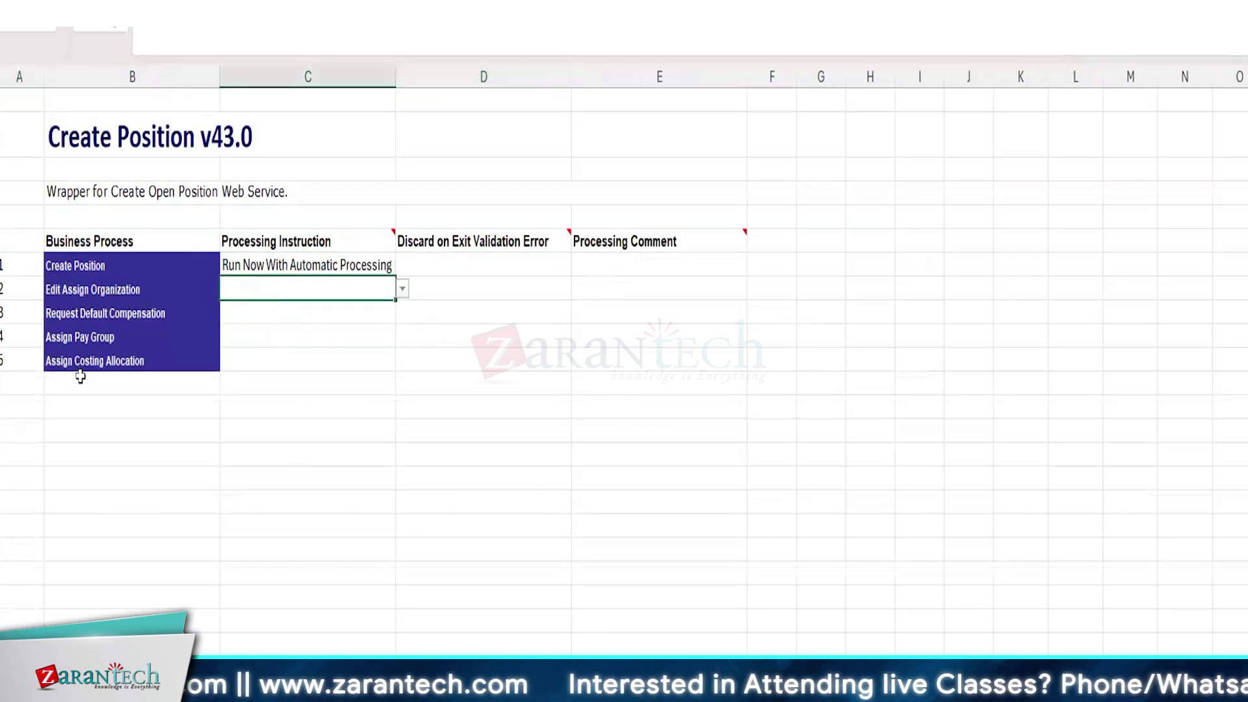
pyautogui.click(402, 288)
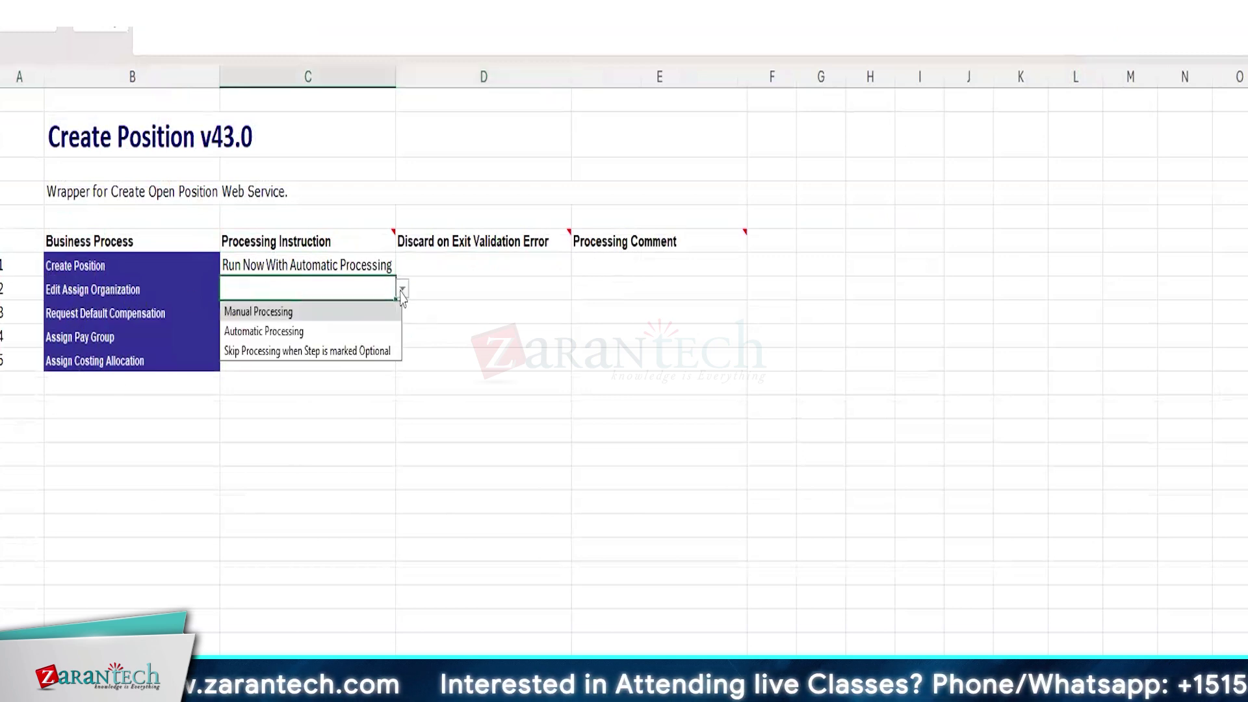
pyautogui.click(255, 352)
pyautogui.hotkey('shift', 'Down')
pyautogui.hotkey('shift', 'Down')
pyautogui.hotkey('shift', 'Down')
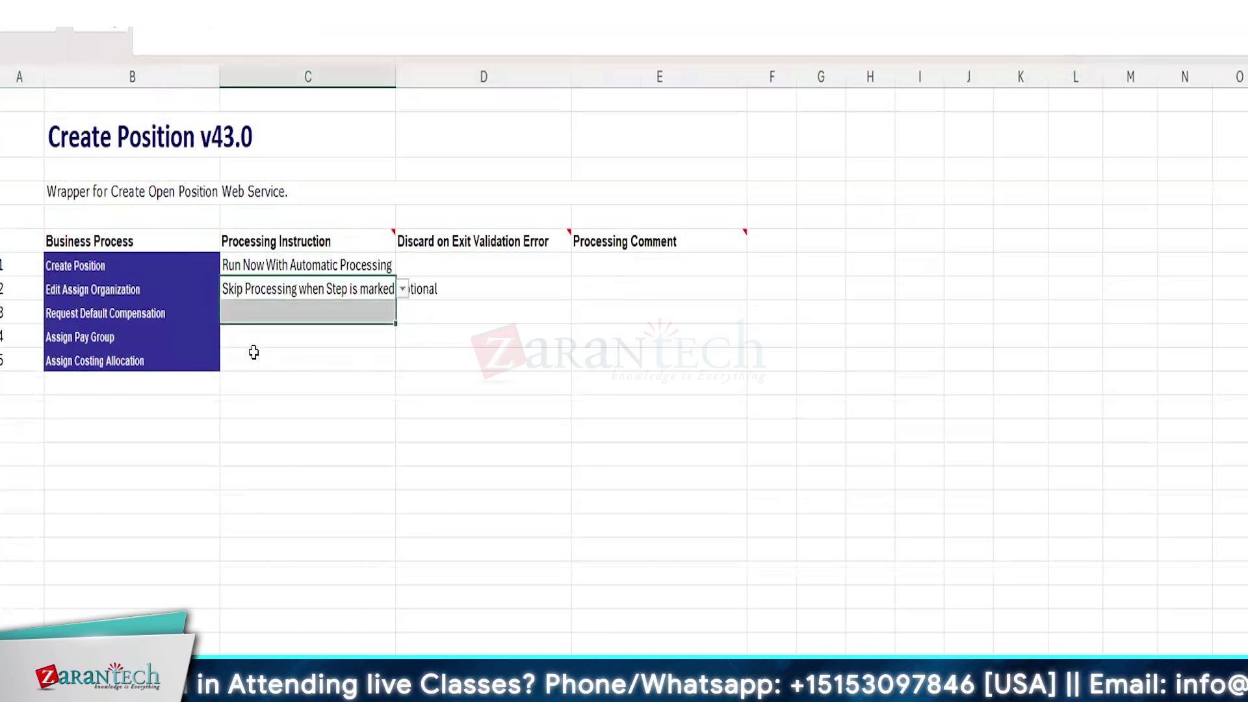
pyautogui.hotkey('ctrl', 'd')
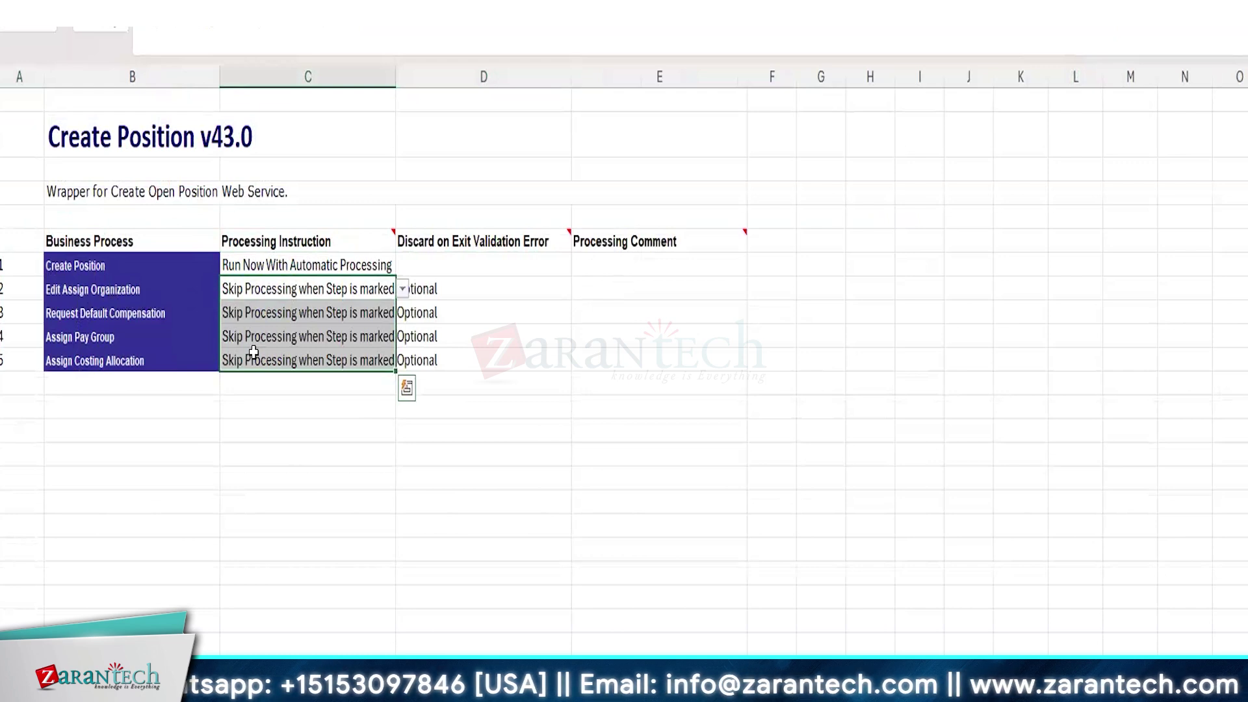
pyautogui.click(279, 263)
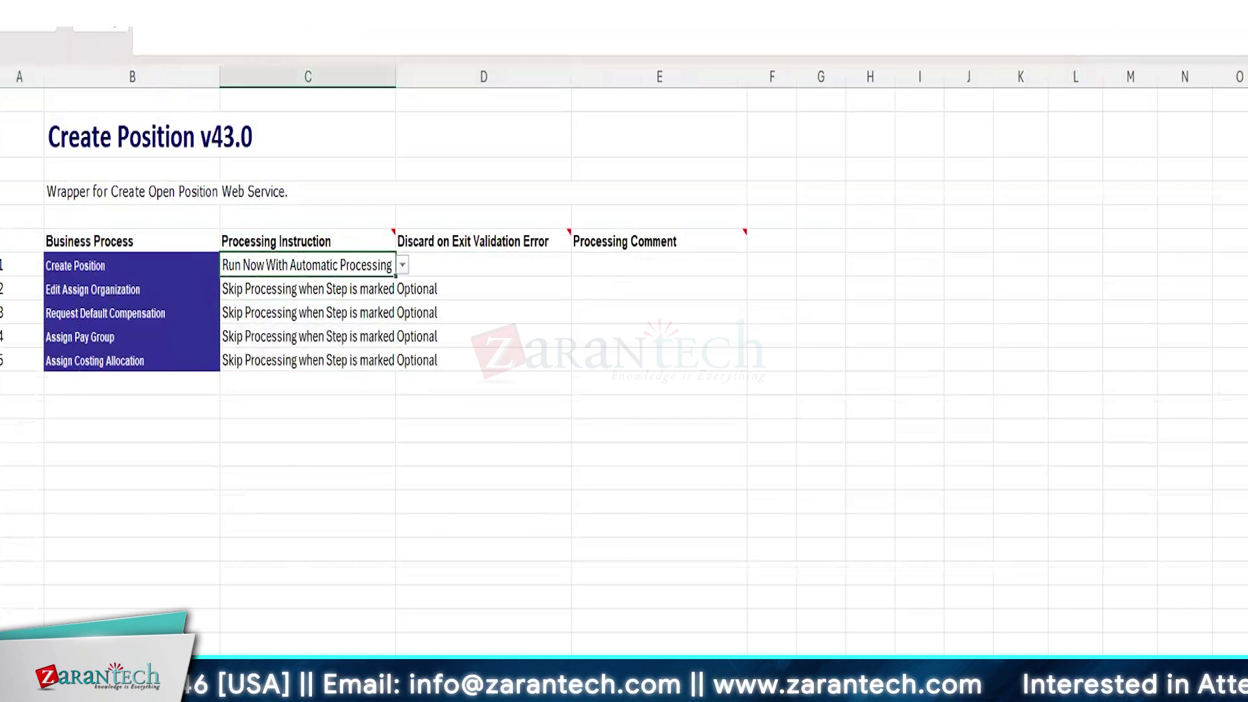
# Enter spreadsheet keys 1 to 5 on the Create Position sheet and select the first Supervisory Organization cell
pyautogui.hotkey('ctrl', 'pagedown')
pyautogui.click(267, 579)
pyautogui.click(74, 214)
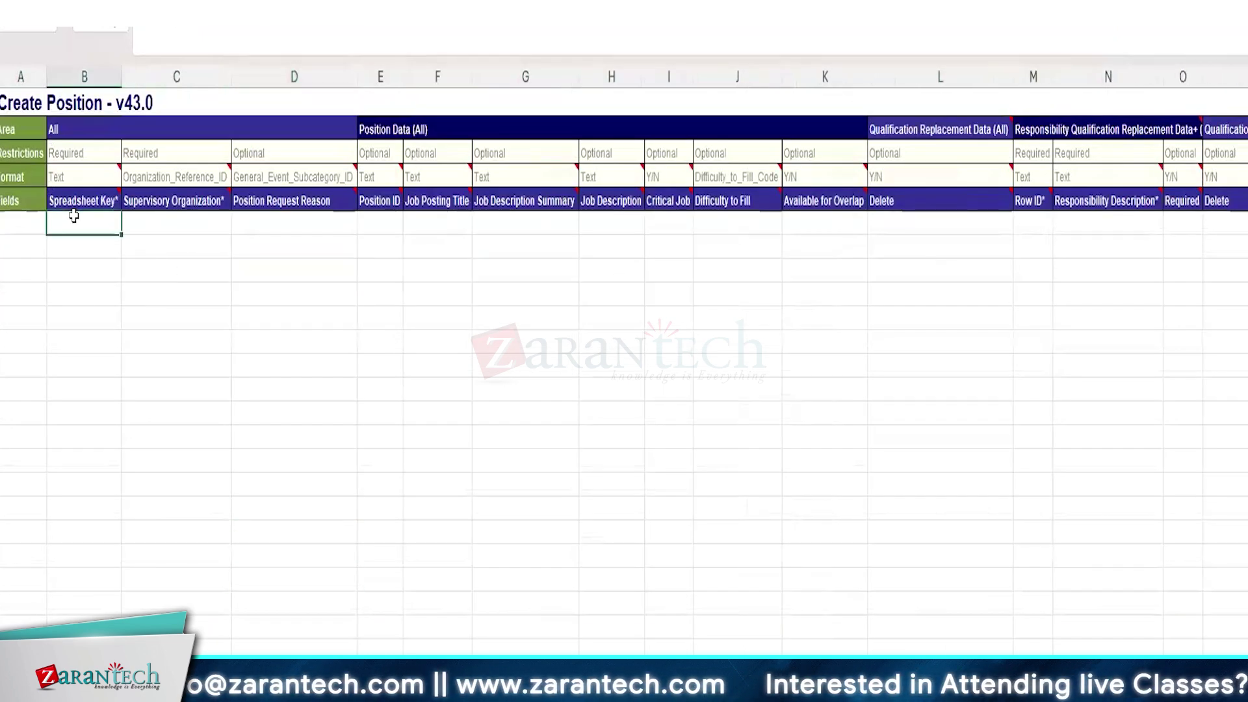
pyautogui.write('1')
pyautogui.press('Tab')
pyautogui.click(73, 216)
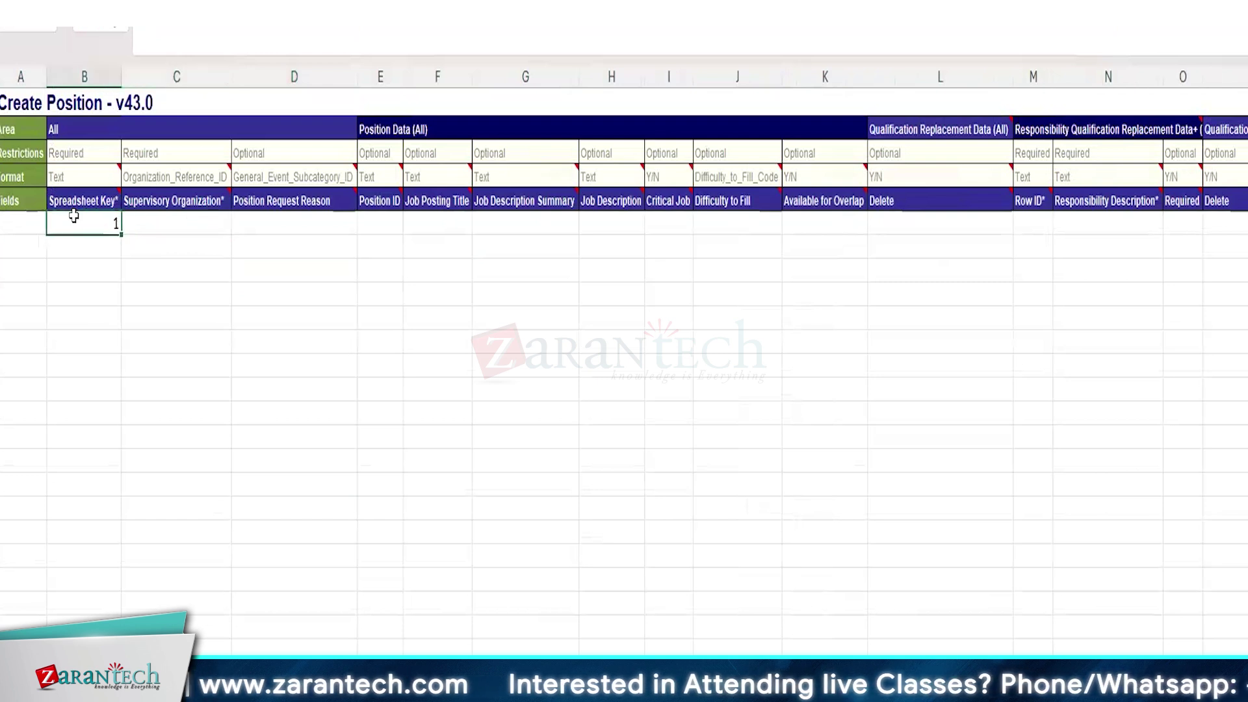
pyautogui.hotkey('shift', 'Down')
pyautogui.hotkey('shift', 'Down')
pyautogui.hotkey('shift', 'Down')
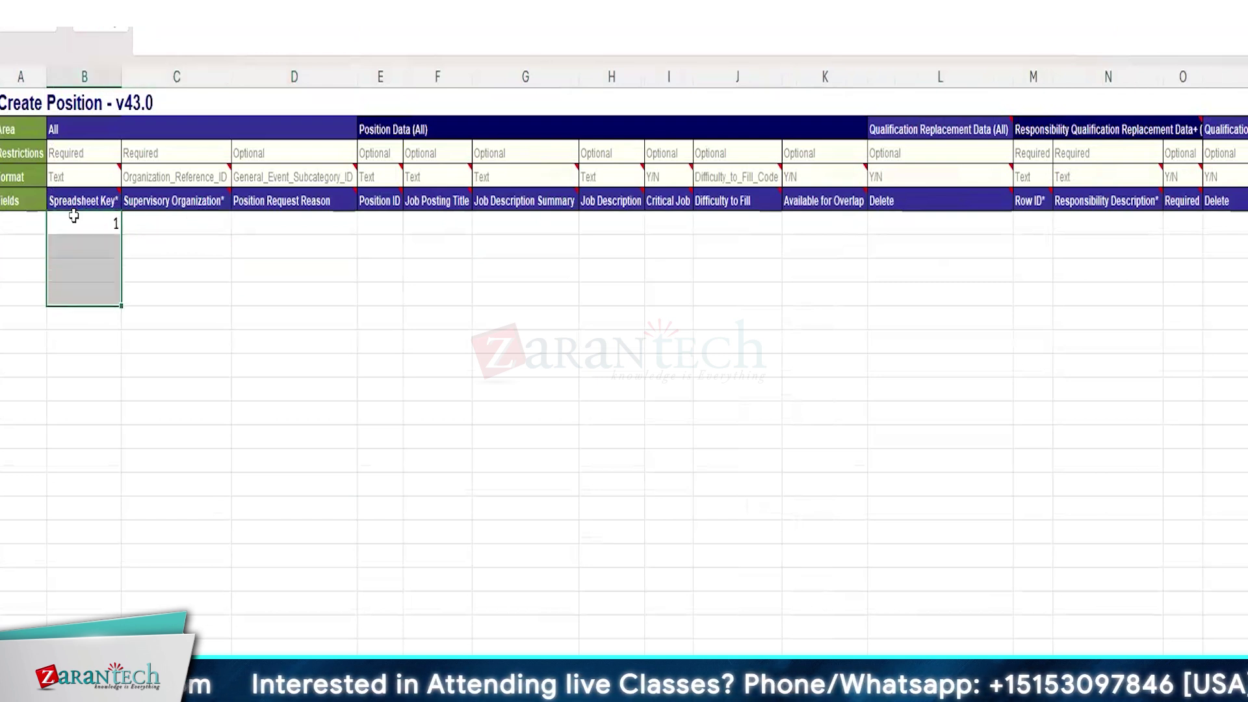
pyautogui.press('Up')
pyautogui.press('Down')
pyautogui.press('Down')
pyautogui.write('2')
pyautogui.press('Return')
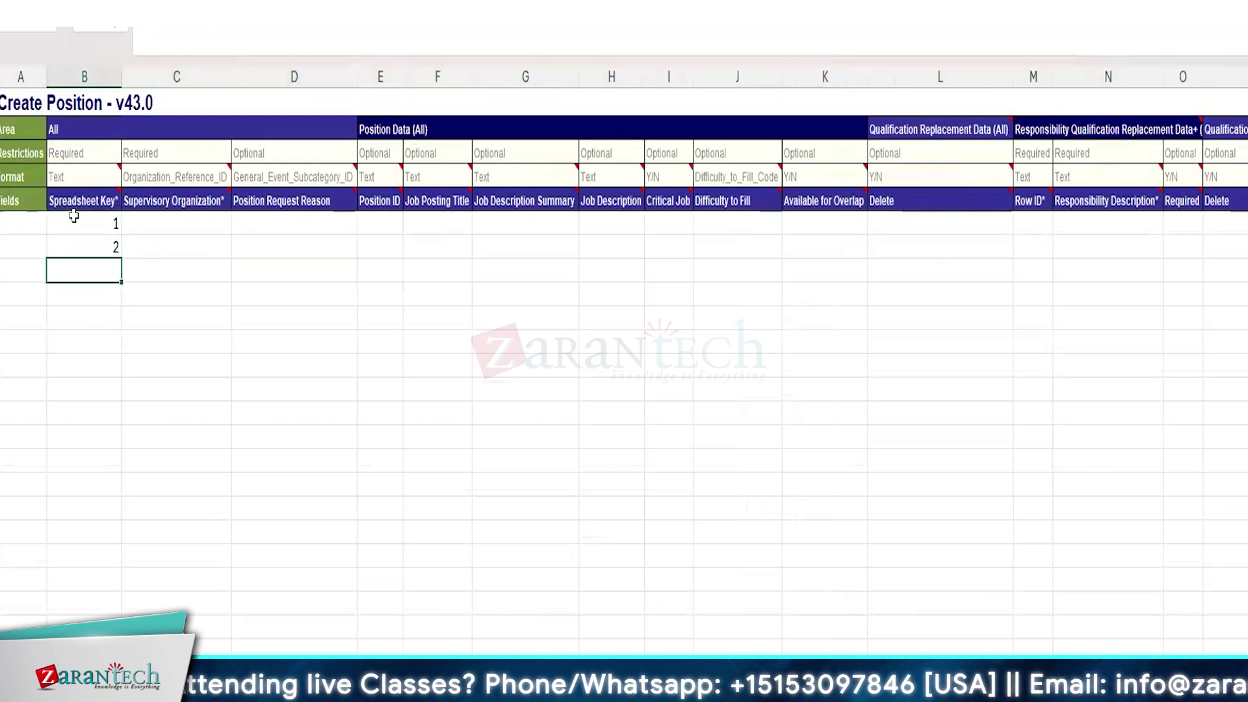
pyautogui.write('3')
pyautogui.press('Return')
pyautogui.write('4')
pyautogui.press('Return')
pyautogui.write('5')
pyautogui.press('Return')
pyautogui.press('Right')
pyautogui.press('Up')
pyautogui.press('Up')
pyautogui.press('Up')
pyautogui.press('Up')
pyautogui.press('Up')
pyautogui.press('Up')
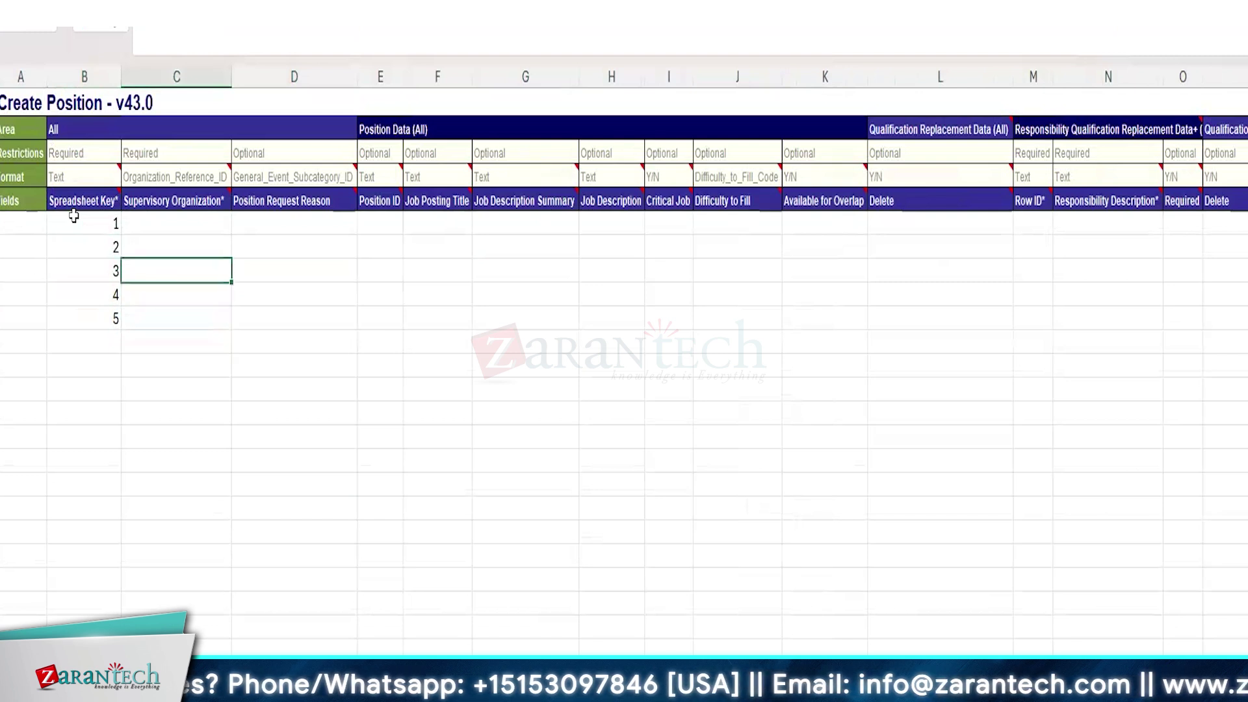
pyautogui.press('Down')
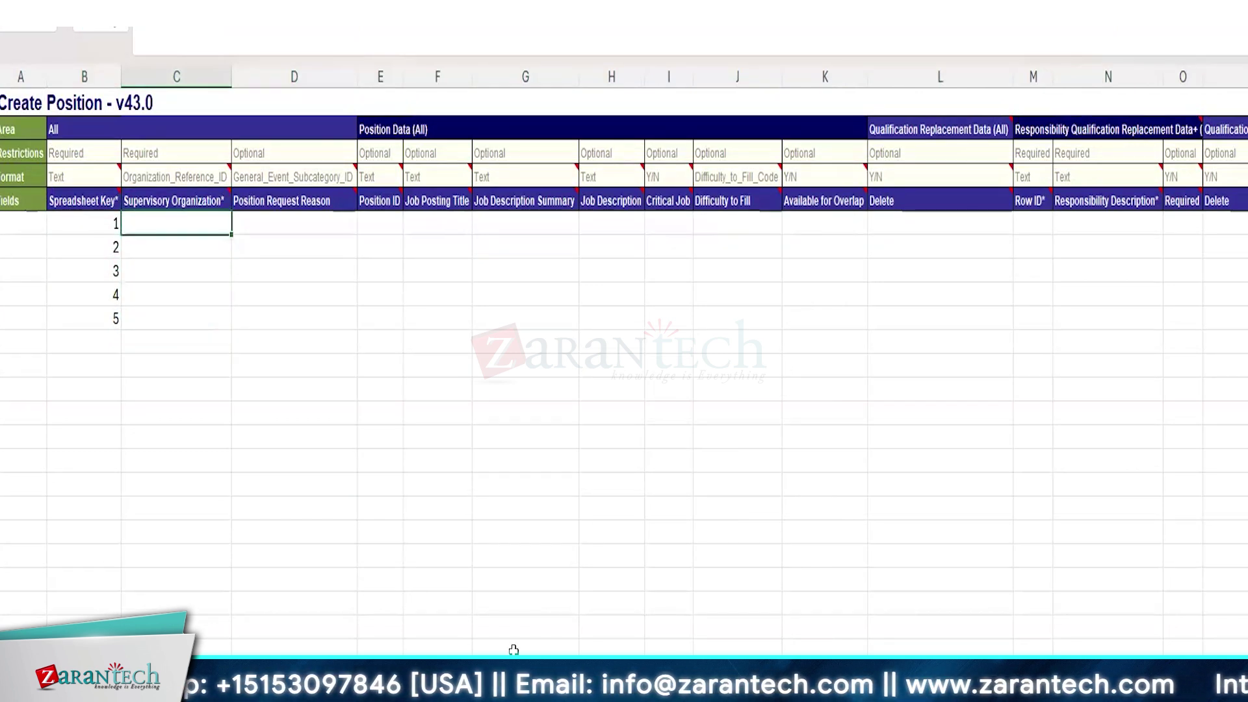
# Switch to Workday, search for Global Modern Services, and open its supervisory organization
pyautogui.hotkey('alt', 'Tab')
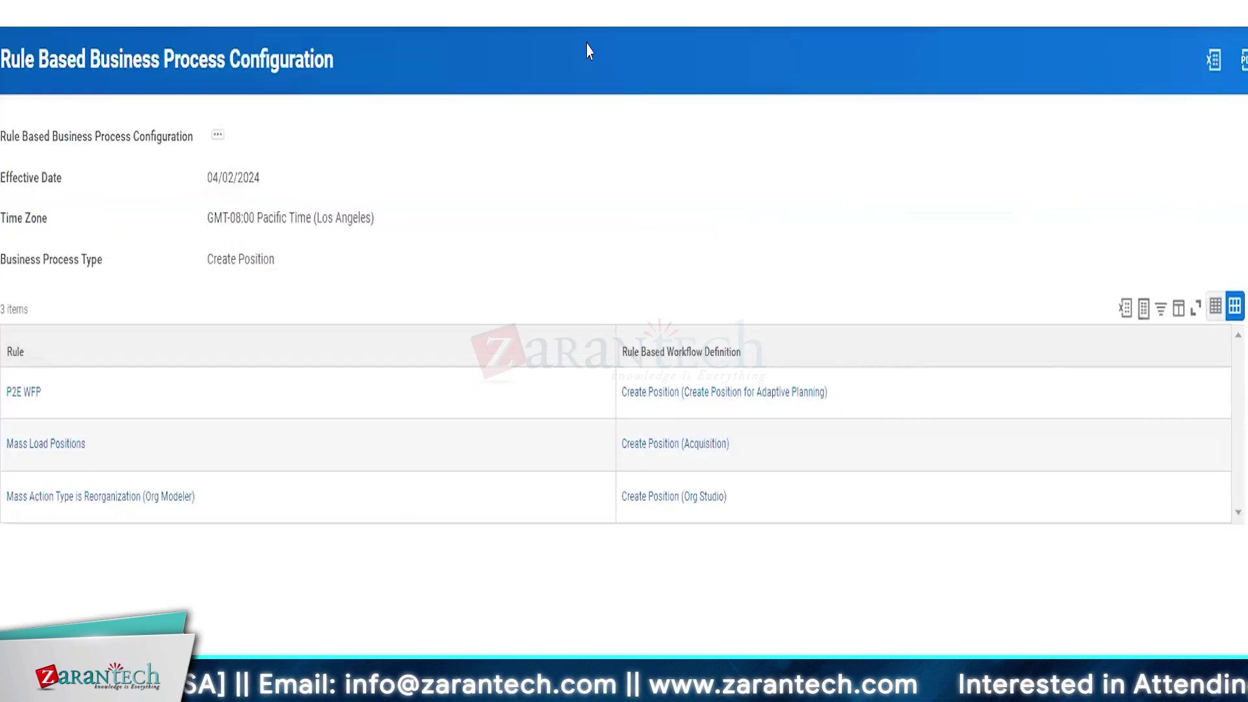
pyautogui.click(623, 13)
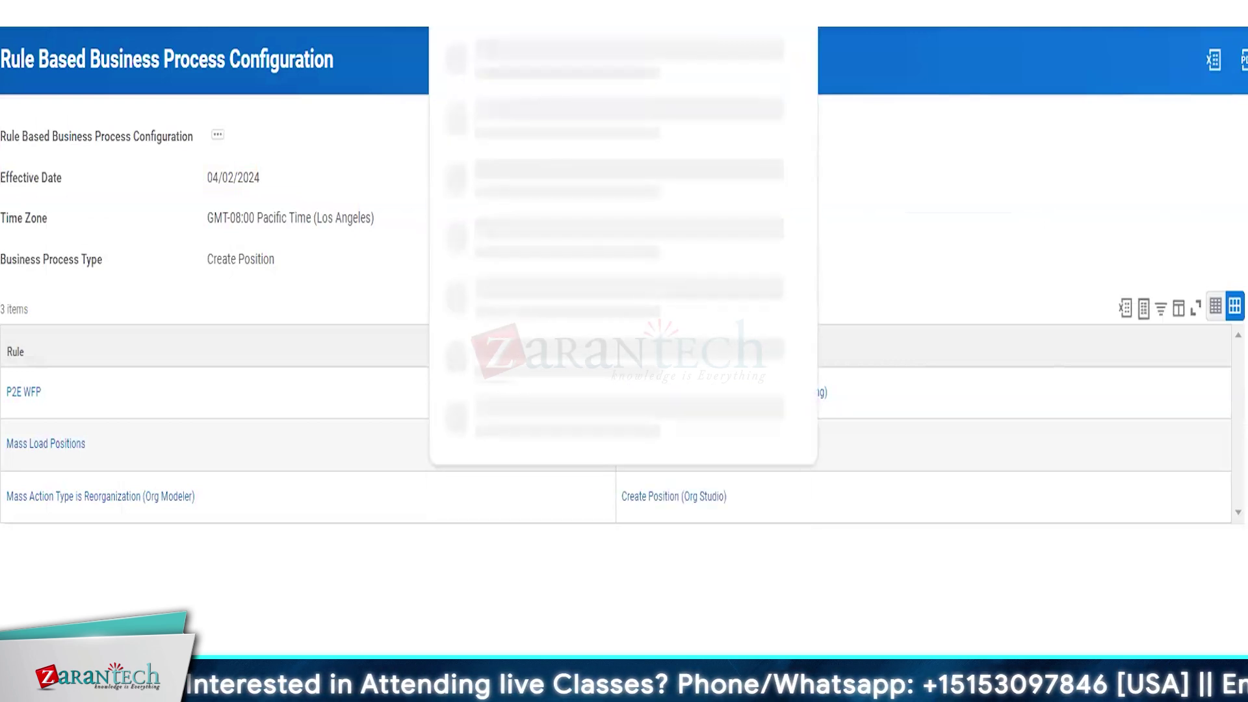
pyautogui.press('Return')
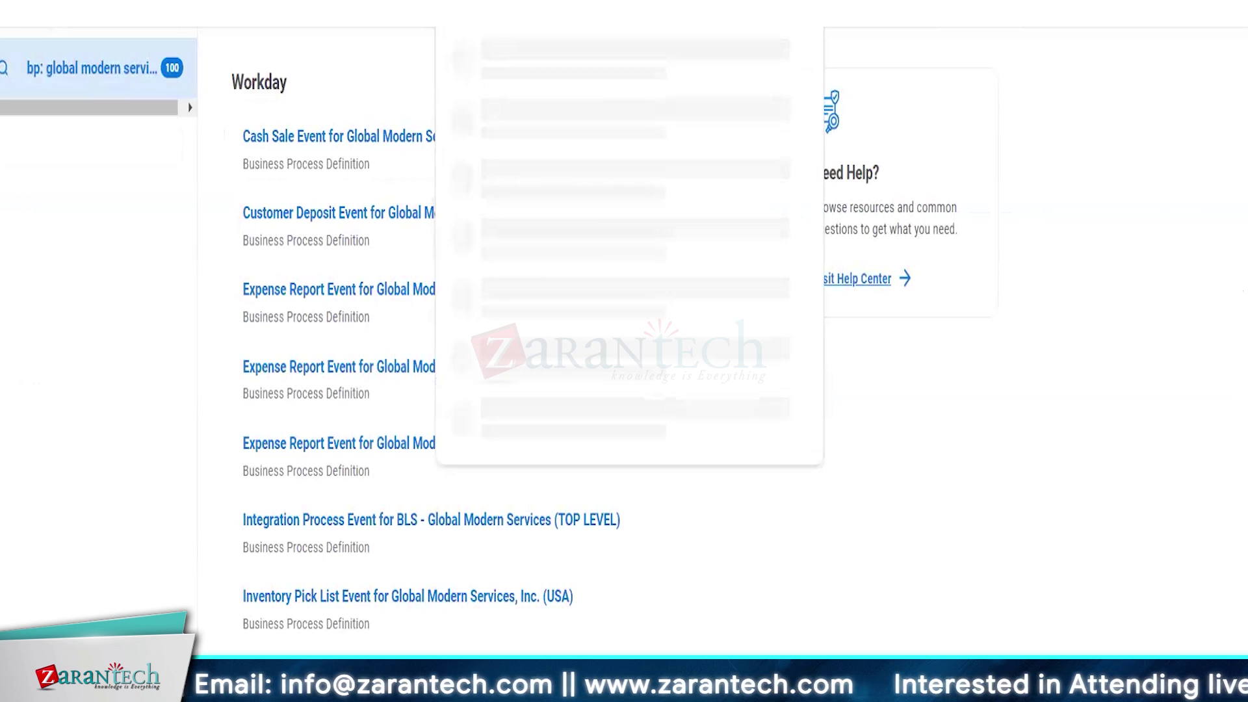
pyautogui.press('Return')
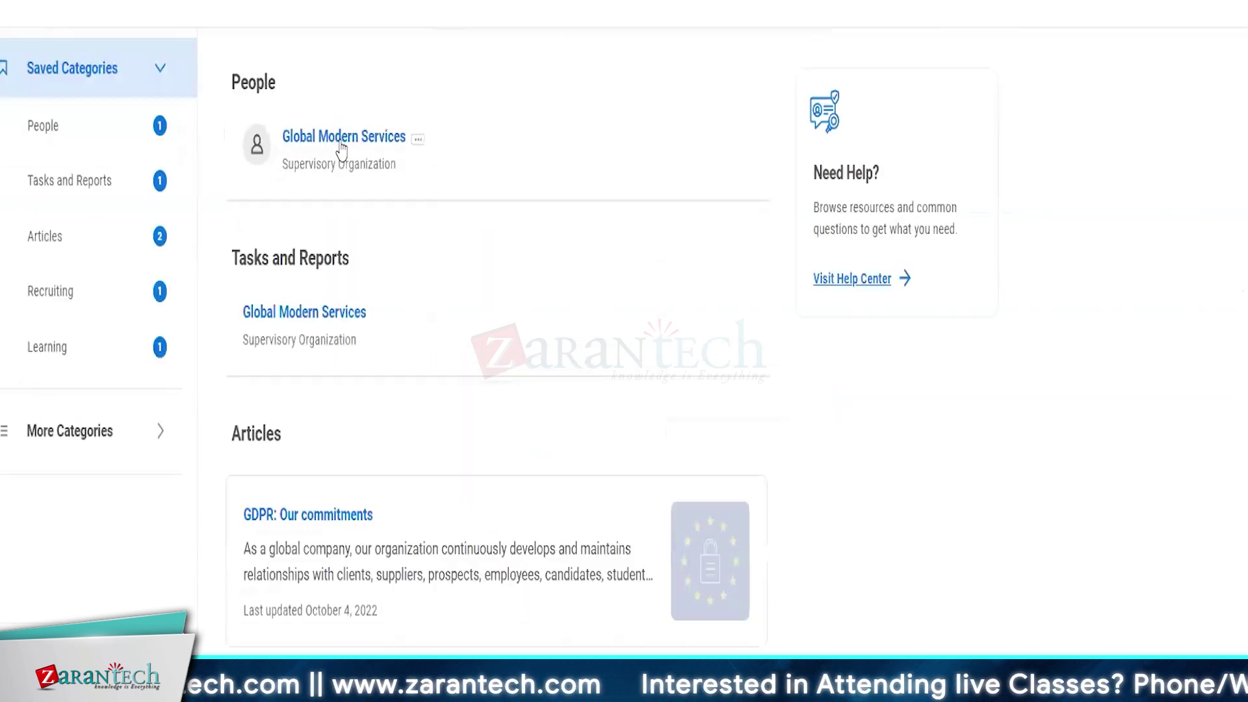
pyautogui.click(341, 144)
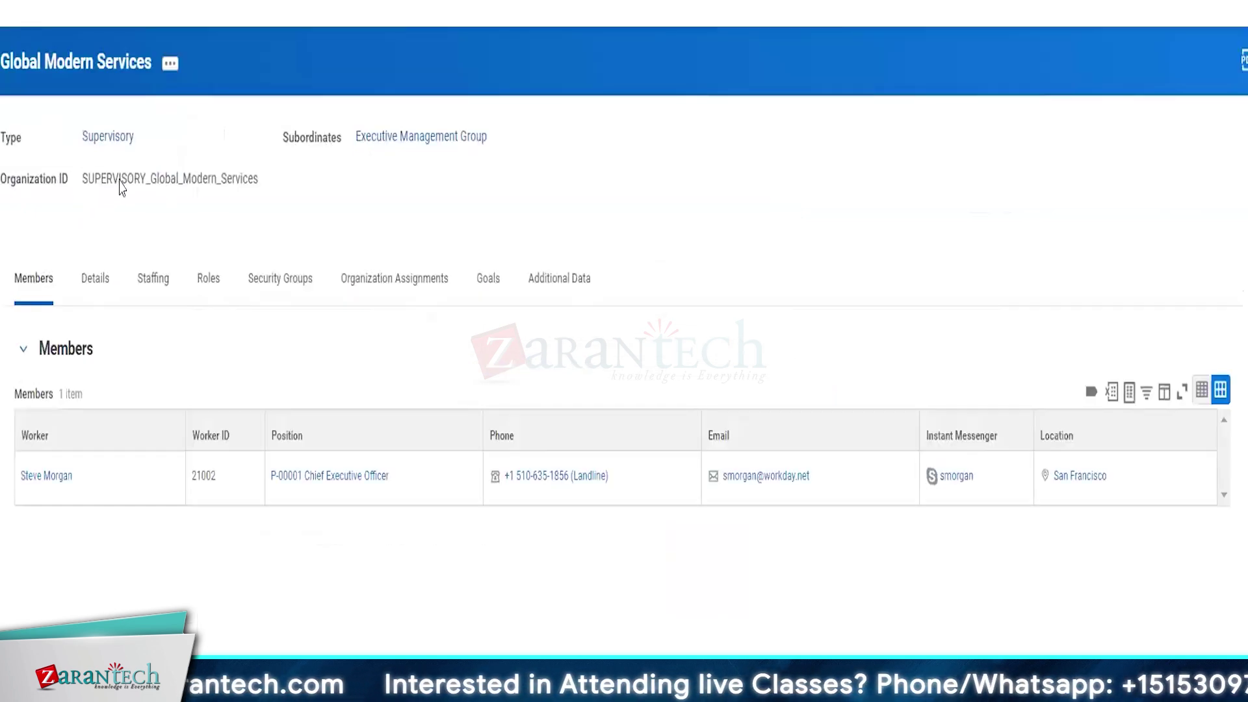
# View the integration IDs of the Global Modern Services supervisory organization and copy its Organization_Reference_ID value
pyautogui.doubleClick(122, 180)
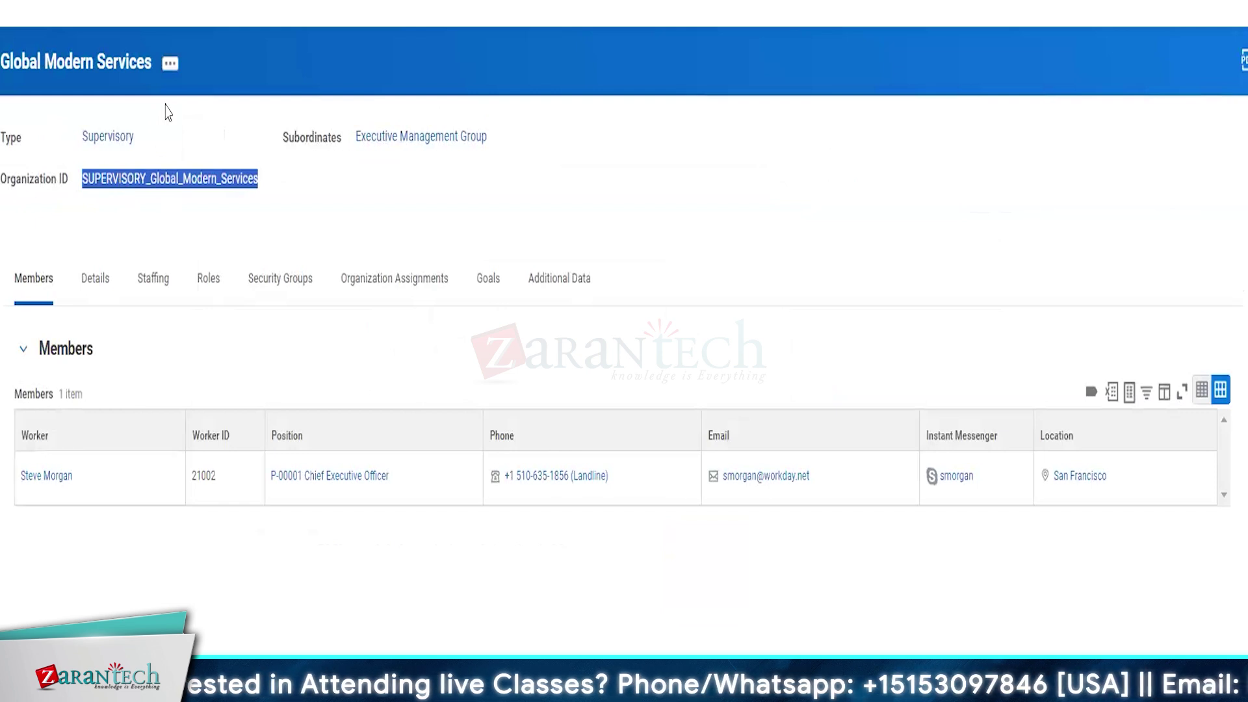
pyautogui.click(170, 62)
pyautogui.moveTo(248, 640)
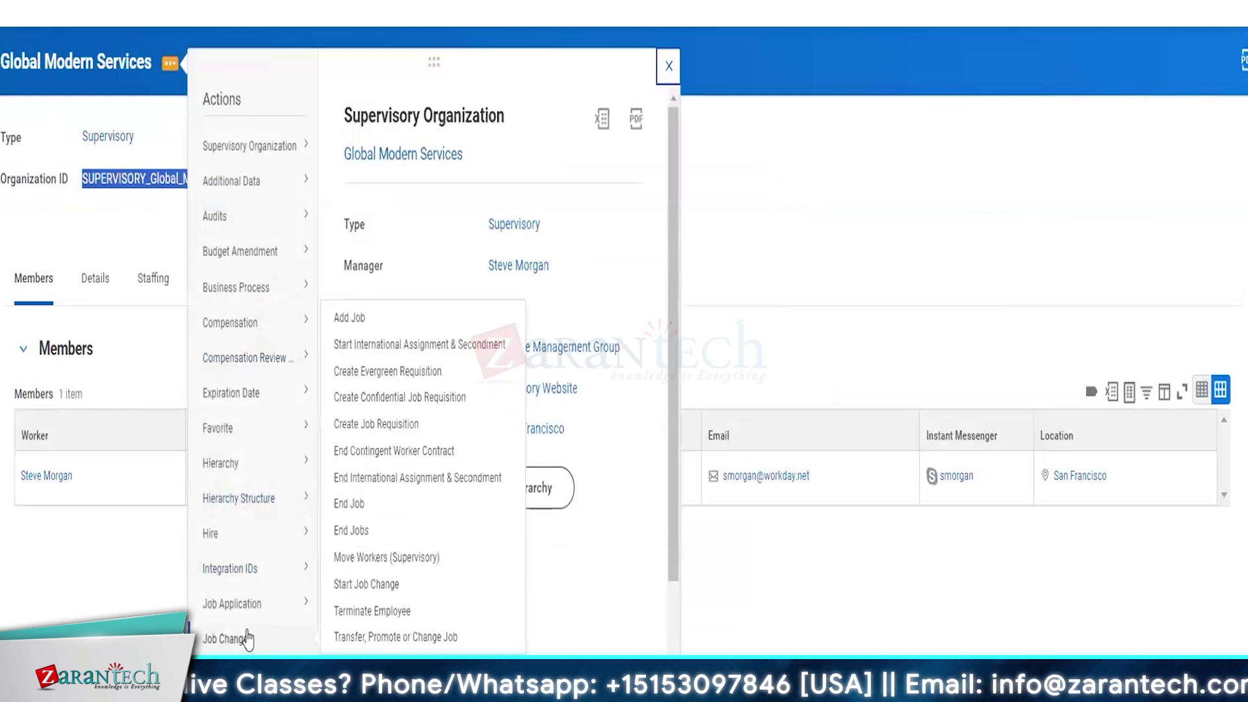
pyautogui.moveTo(233, 583)
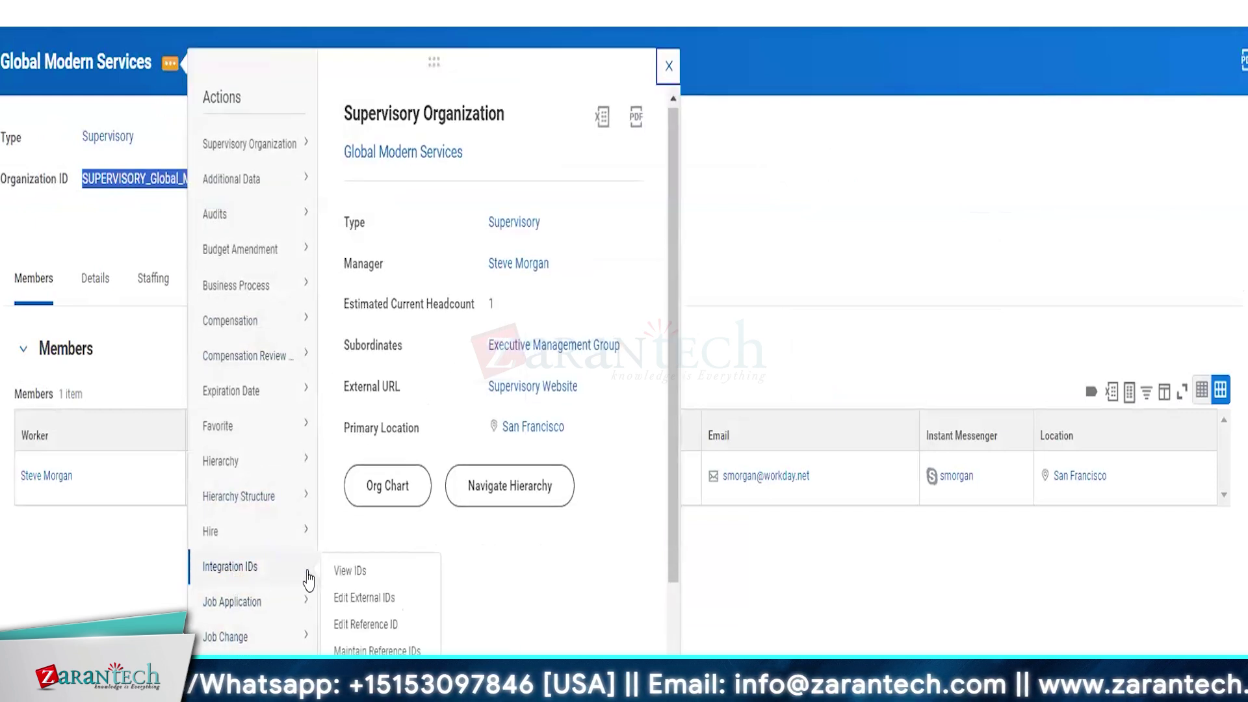
pyautogui.click(347, 572)
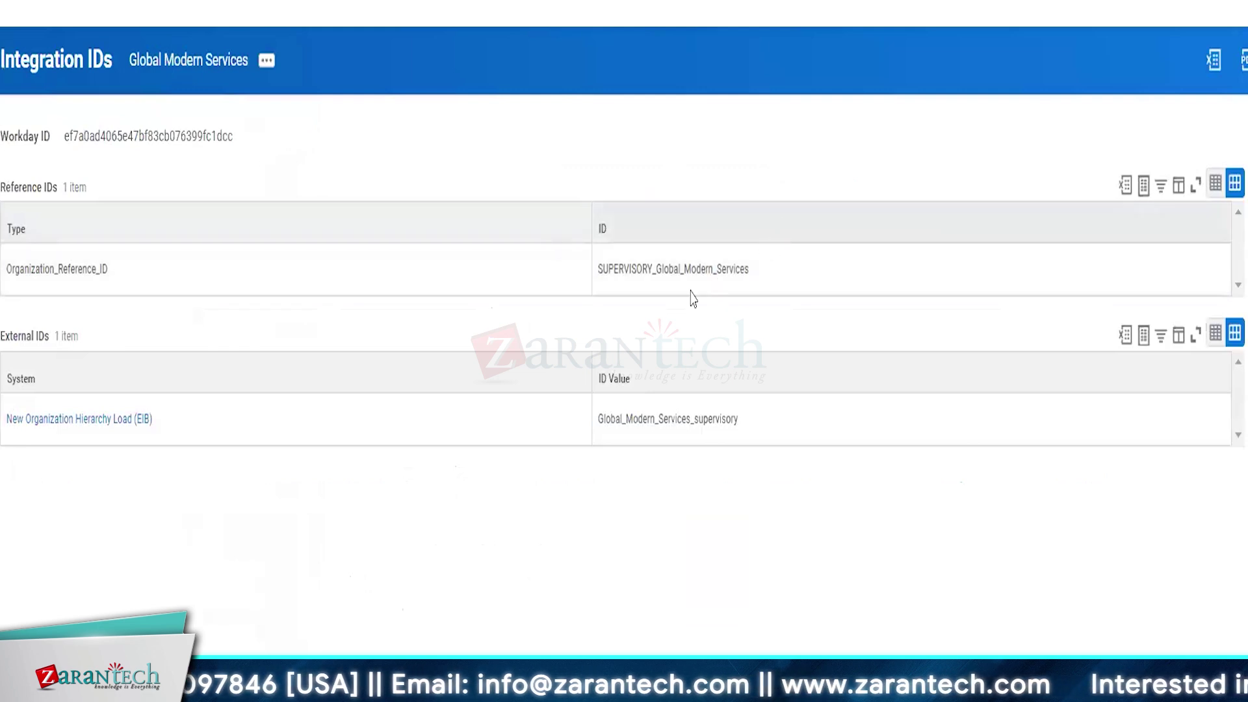
pyautogui.doubleClick(669, 274)
pyautogui.hotkey('ctrl', 'c')
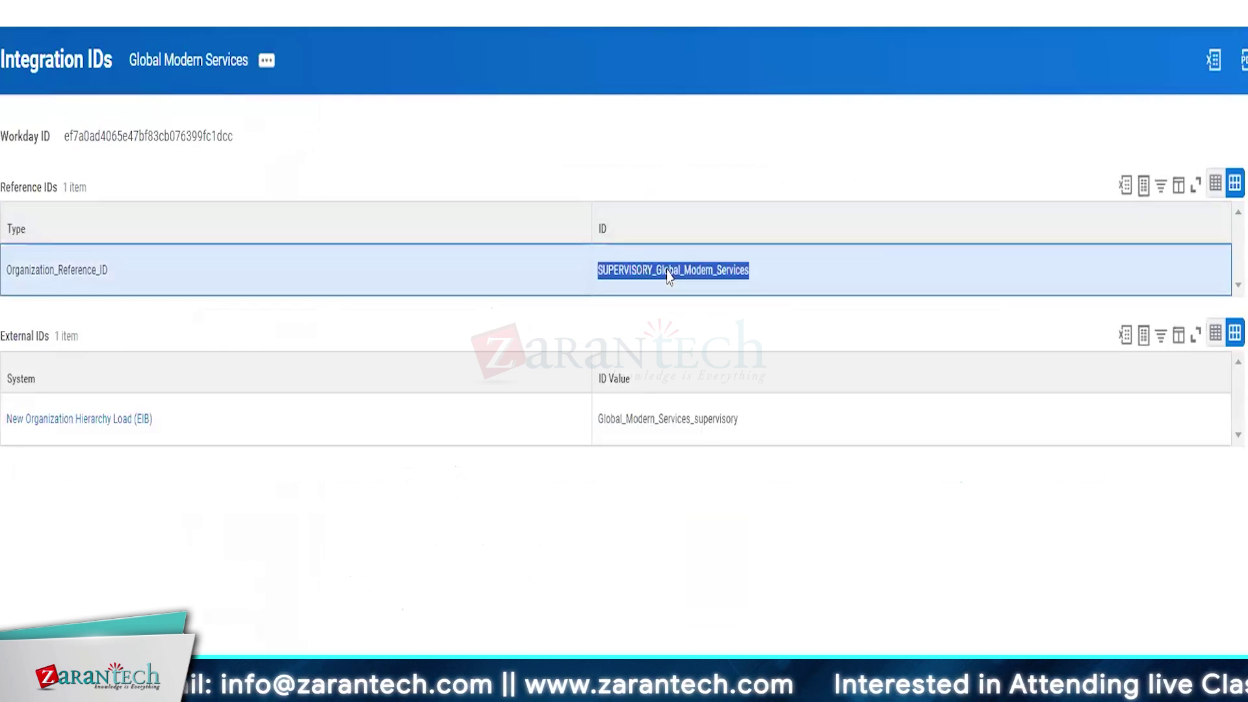
pyautogui.click(587, 588)
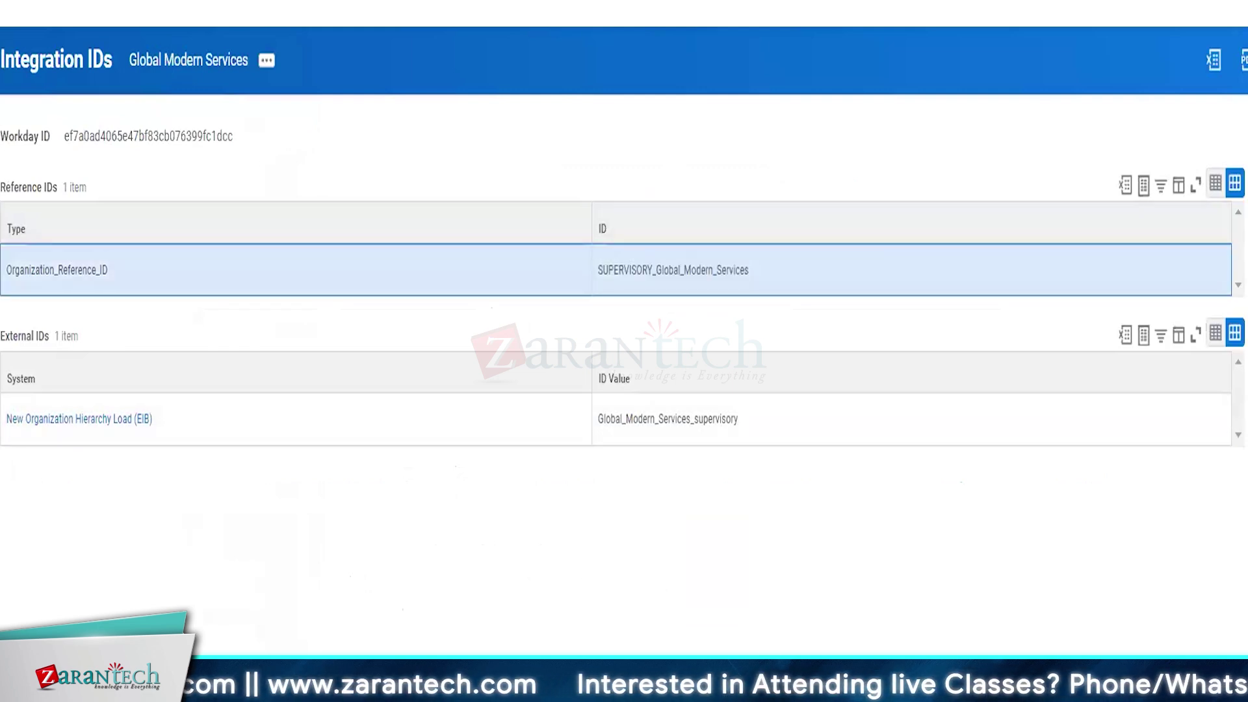
# Switch to the Create Position workbook and fill Supervisory Organization with SUPERVISORY_Global_Modern_Services for spreadsheet keys 1 to 5
pyautogui.hotkey('alt', 'Tab')
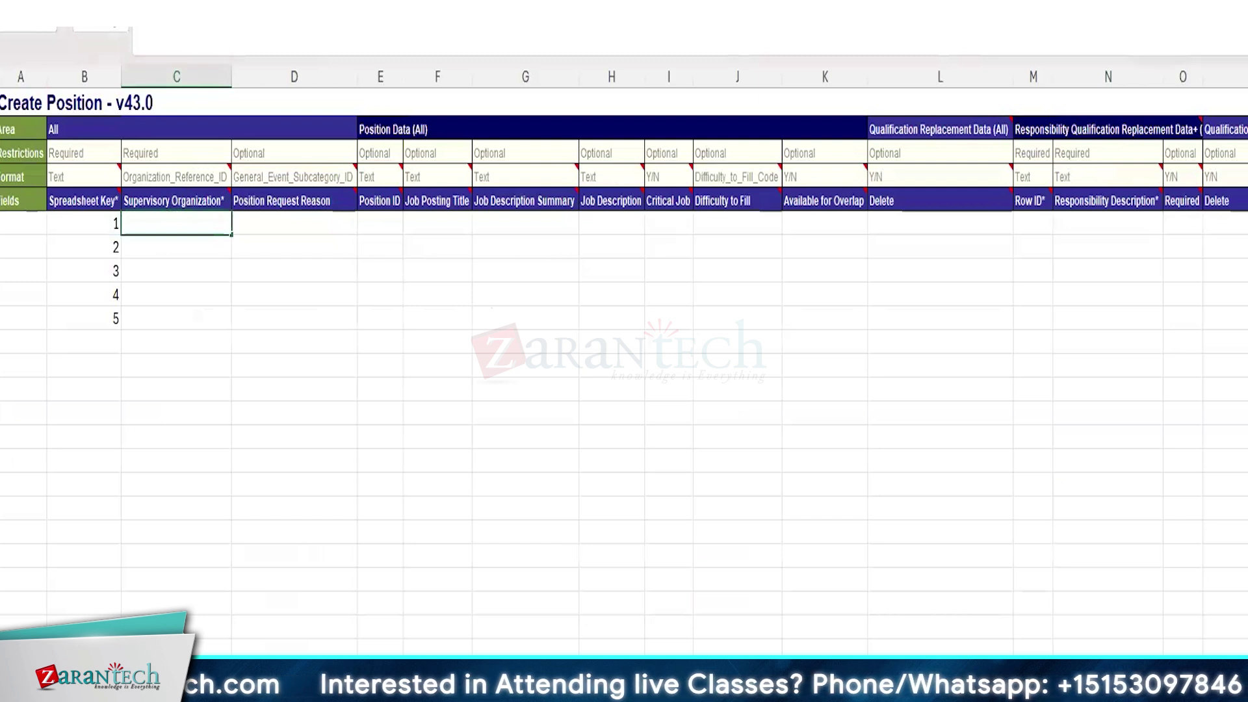
pyautogui.hotkey('ctrl', 'v')
pyautogui.click(216, 338)
pyautogui.press('Up')
pyautogui.press('Up')
pyautogui.press('Up')
pyautogui.press('Up')
pyautogui.press('Up')
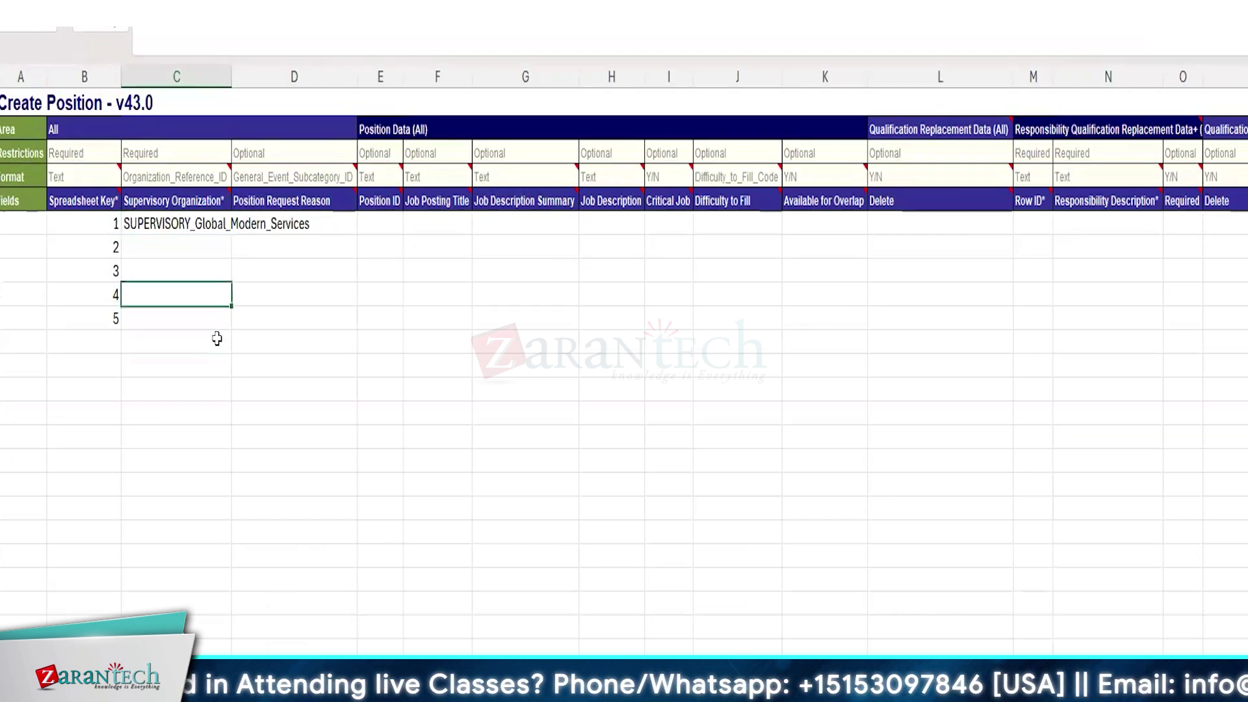
pyautogui.hotkey('shift', 'Down')
pyautogui.hotkey('shift', 'Down')
pyautogui.hotkey('shift', 'Down')
pyautogui.hotkey('shift', 'Down')
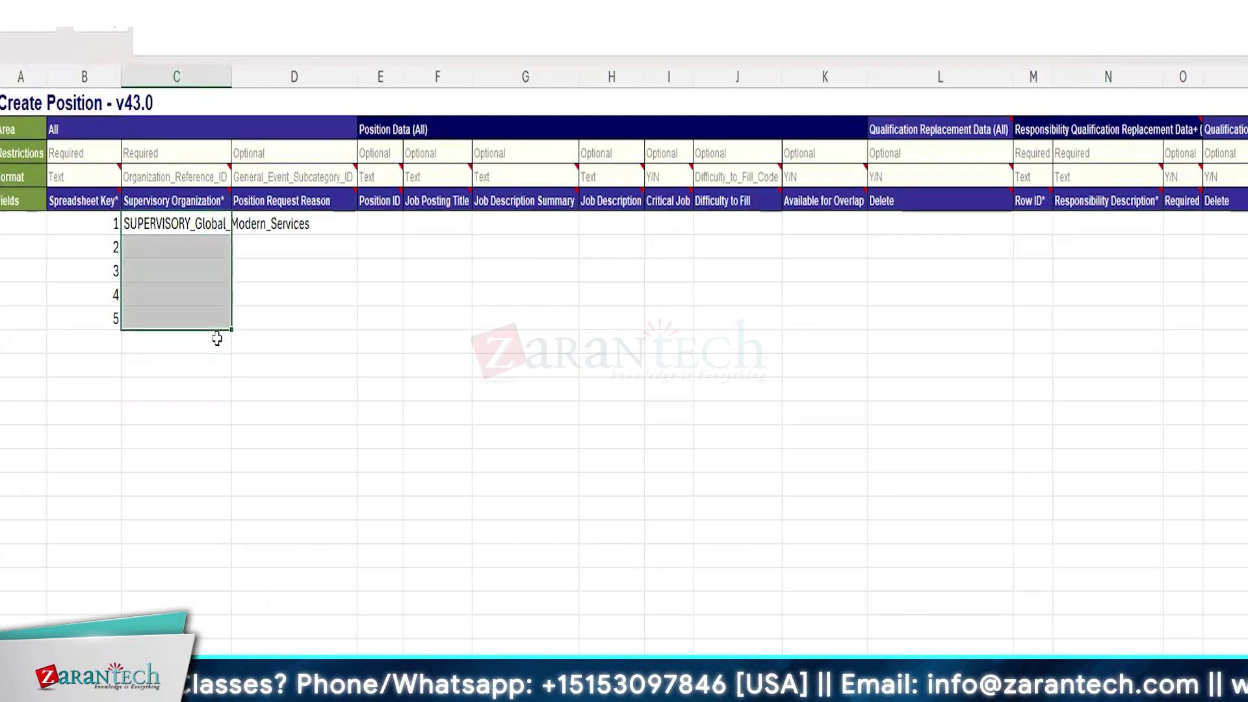
pyautogui.write('SUPERVISORY_Global_Modern_Services SUPERVISORY_Global_Modern_Services SUPERVISORY_Global_Modern_Services SUPERVISORY_Global_Modern_Services')
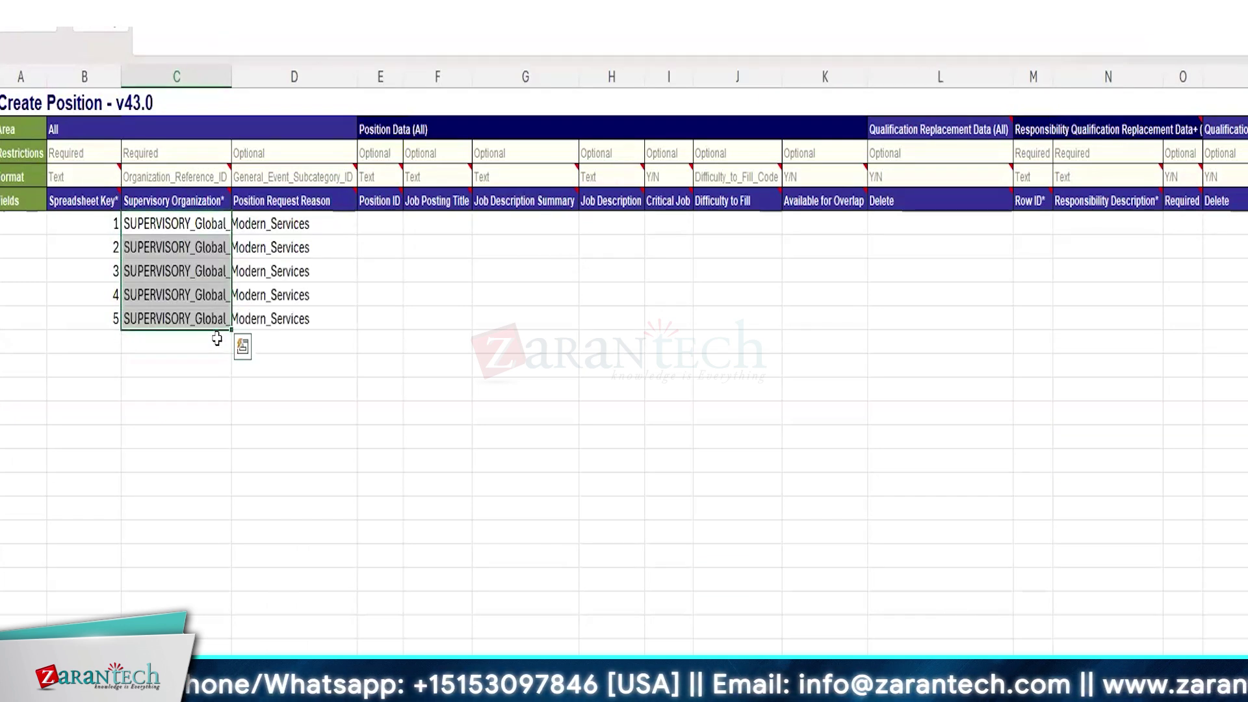
# Fit the Supervisory Organization column to its contents and widen the Position ID and Job Posting Title columns
pyautogui.doubleClick(227, 68)
pyautogui.click(429, 370)
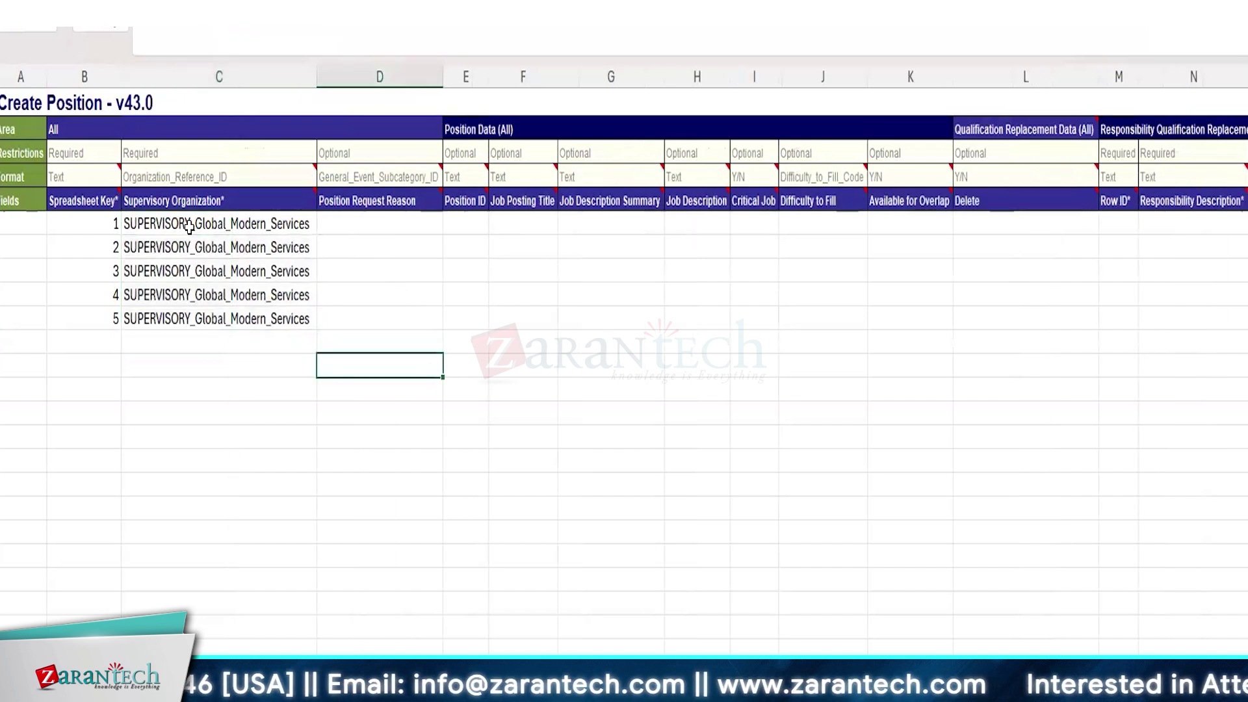
pyautogui.click(354, 244)
pyautogui.moveTo(490, 80); pyautogui.dragTo(588, 80)
pyautogui.click(489, 223)
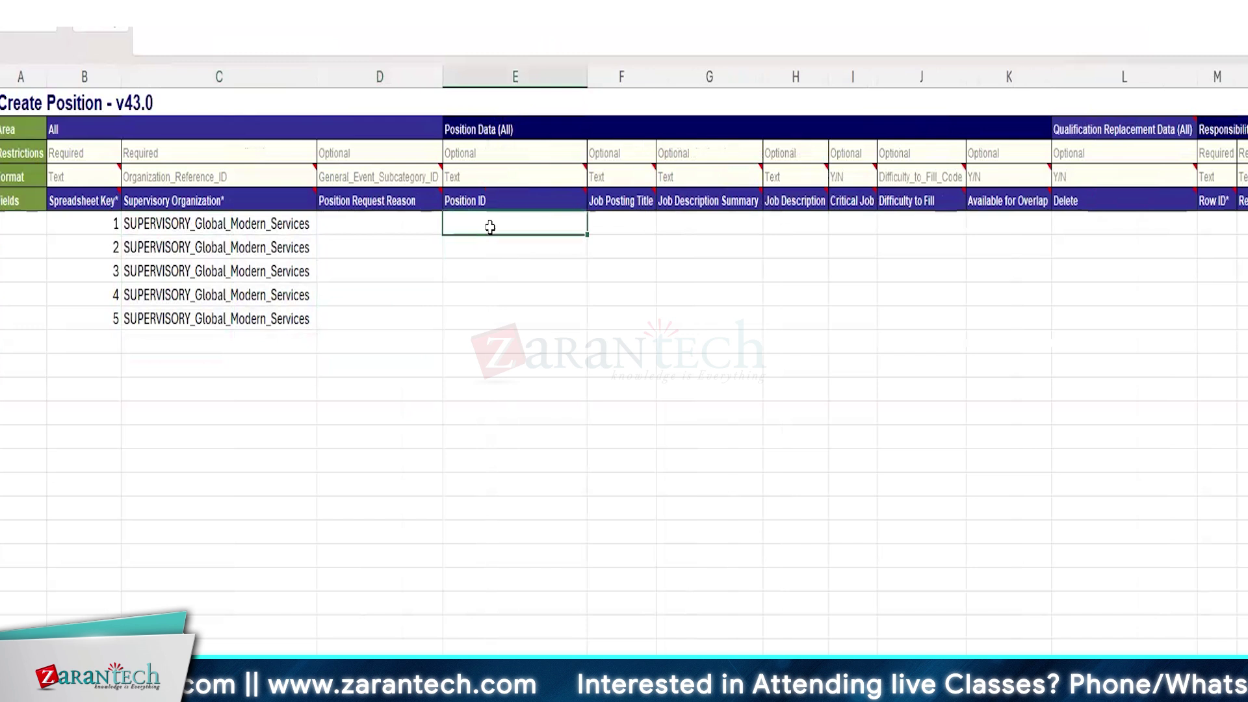
pyautogui.click(640, 225)
pyautogui.moveTo(656, 76); pyautogui.dragTo(736, 77)
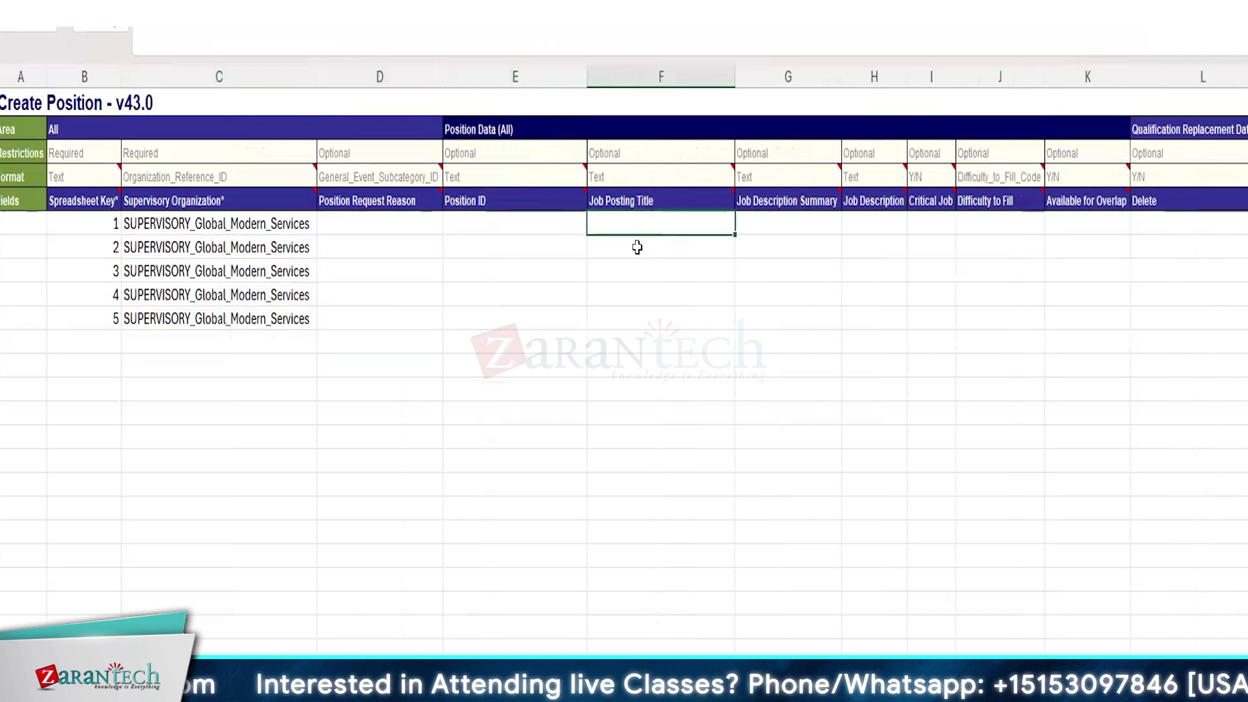
# Enter the job posting titles "Workday Senior Consultant" for key 1 and "Workday Business Analyst" for key 2
pyautogui.write('Workday')
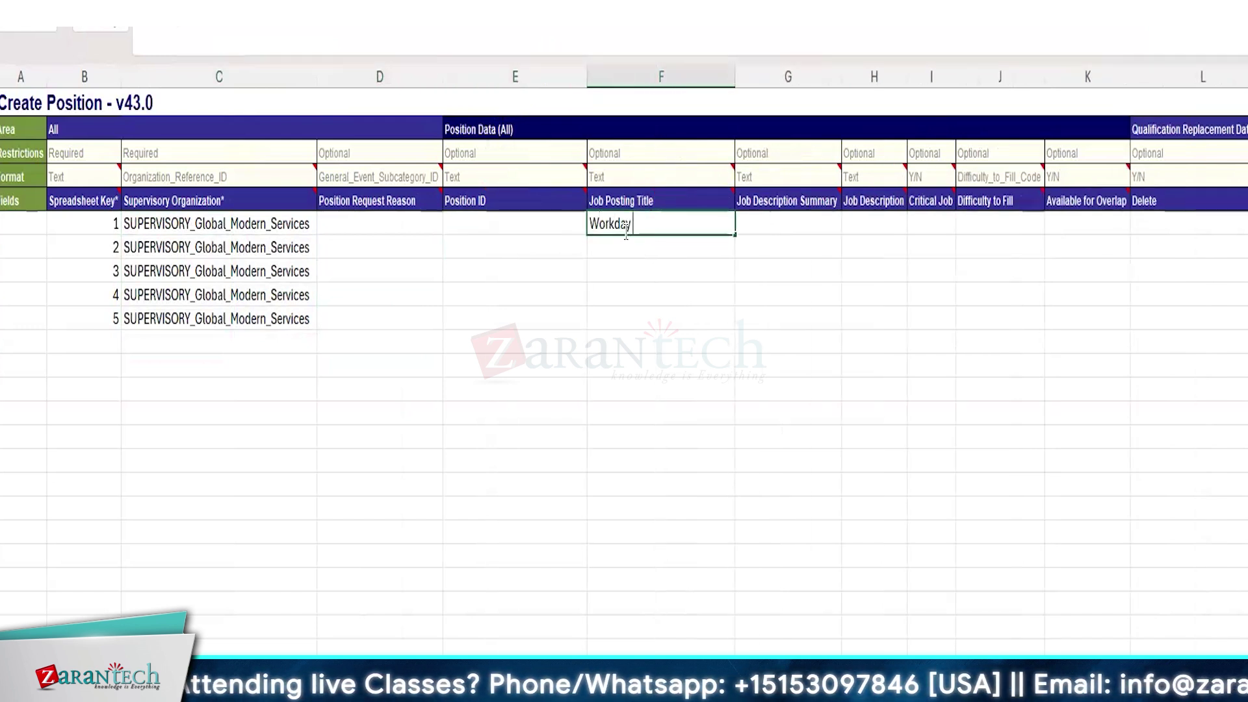
pyautogui.write(' Sen')
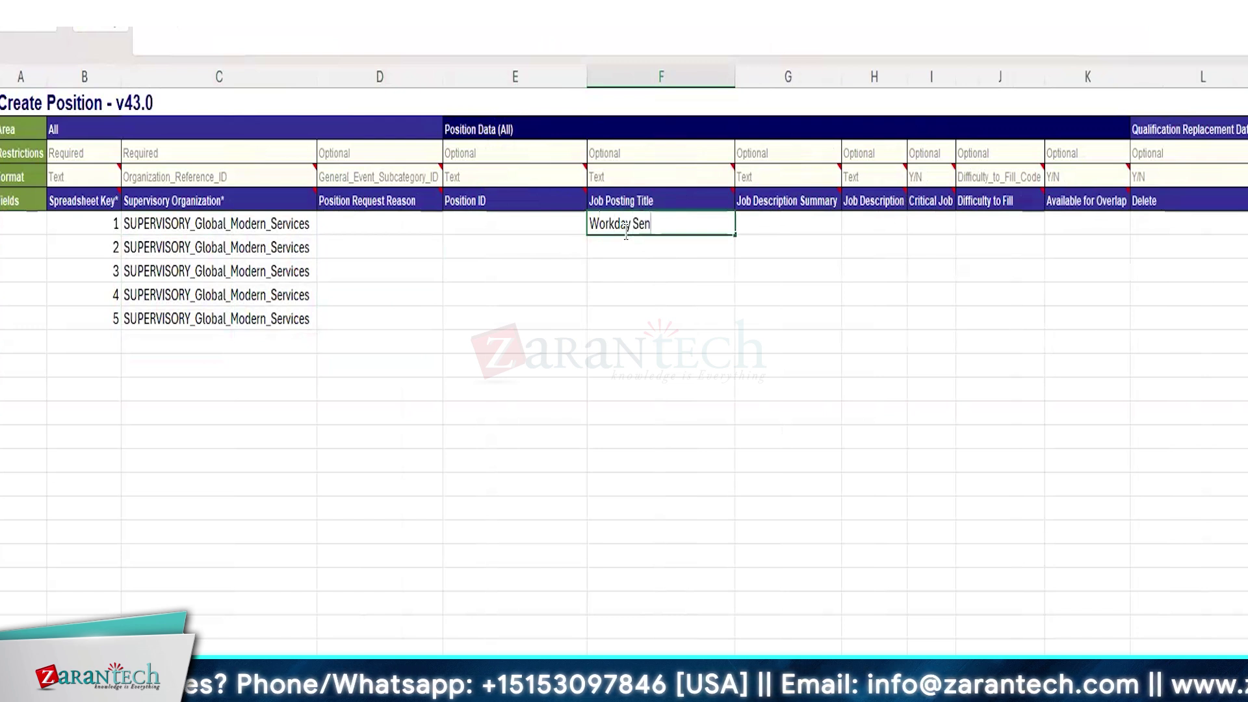
pyautogui.write('ior Consul')
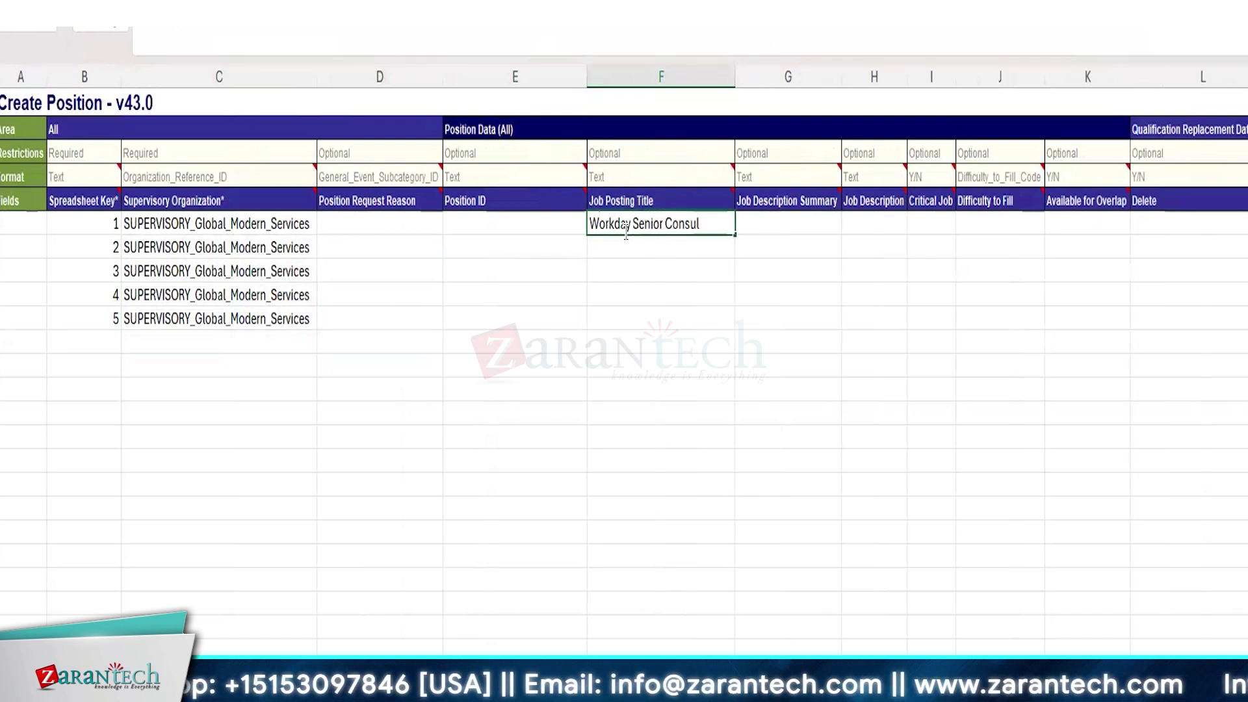
pyautogui.write('tant')
pyautogui.press('Return')
pyautogui.write('Wo')
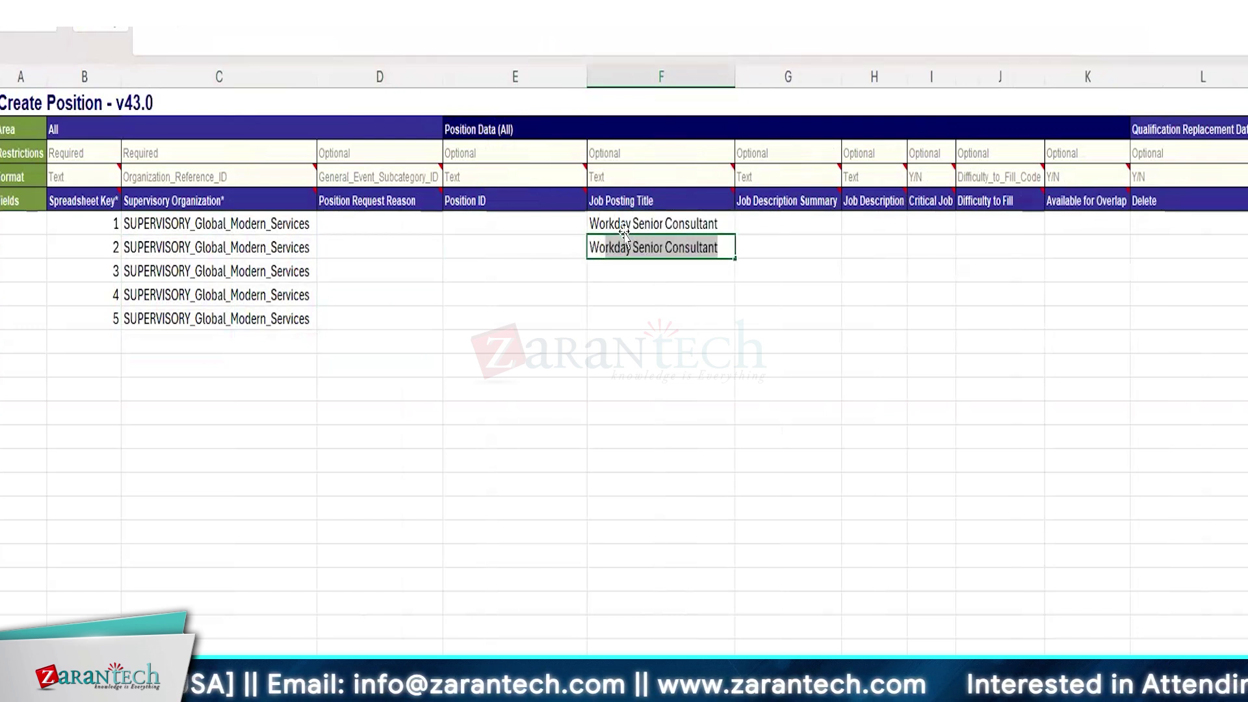
pyautogui.write('rkday Business')
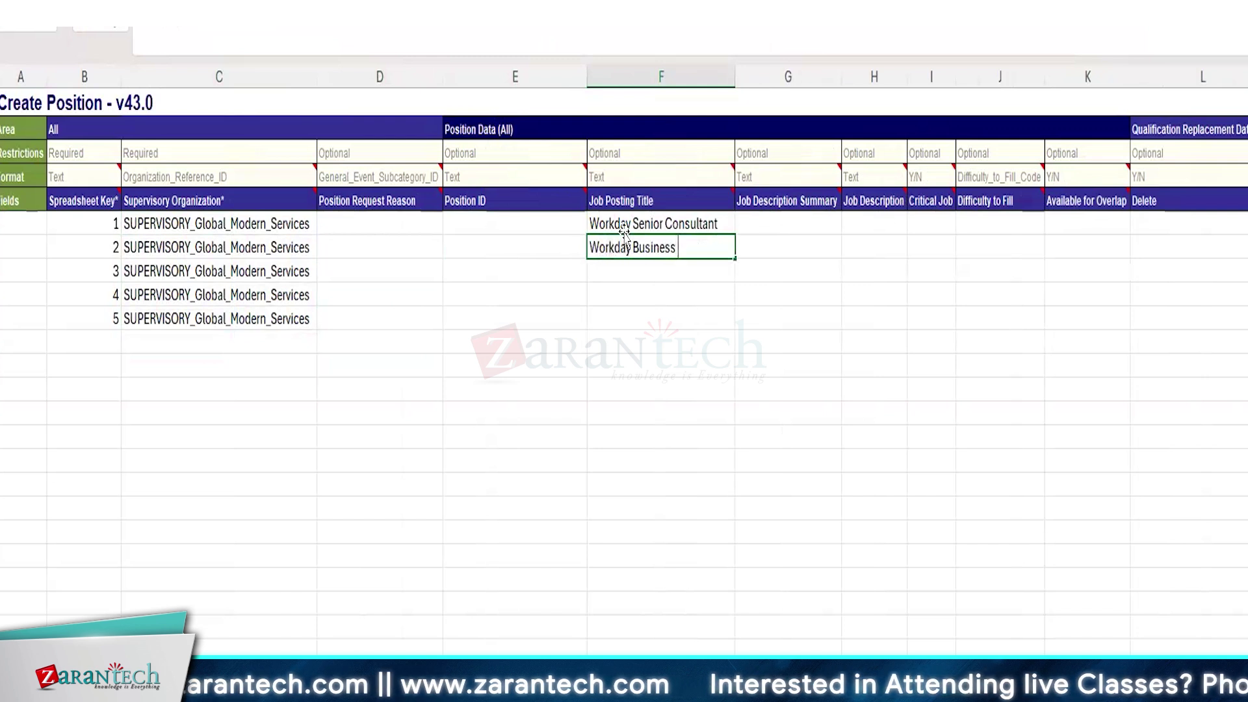
pyautogui.write(' Analyst')
pyautogui.press('Return')
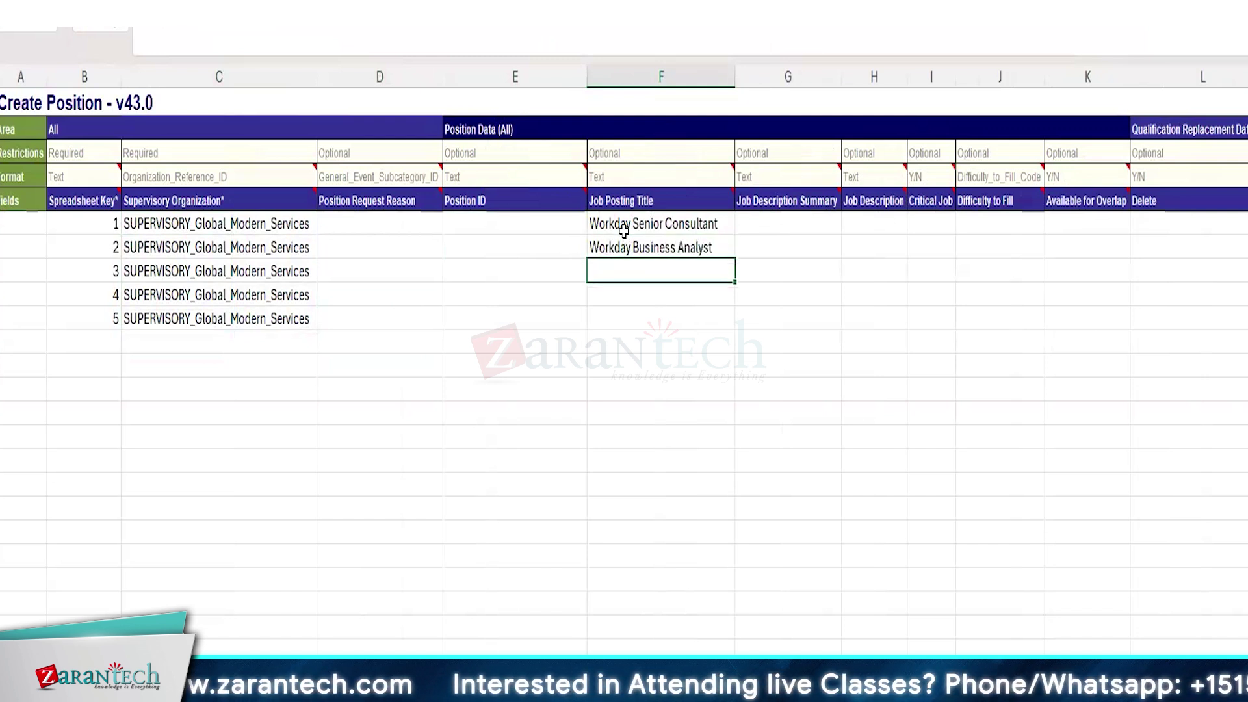
# Enter the job posting titles "Workday Engagement Manager" for key 3 and "Workday Conversions Consultant" for key 4
pyautogui.write('Workday E')
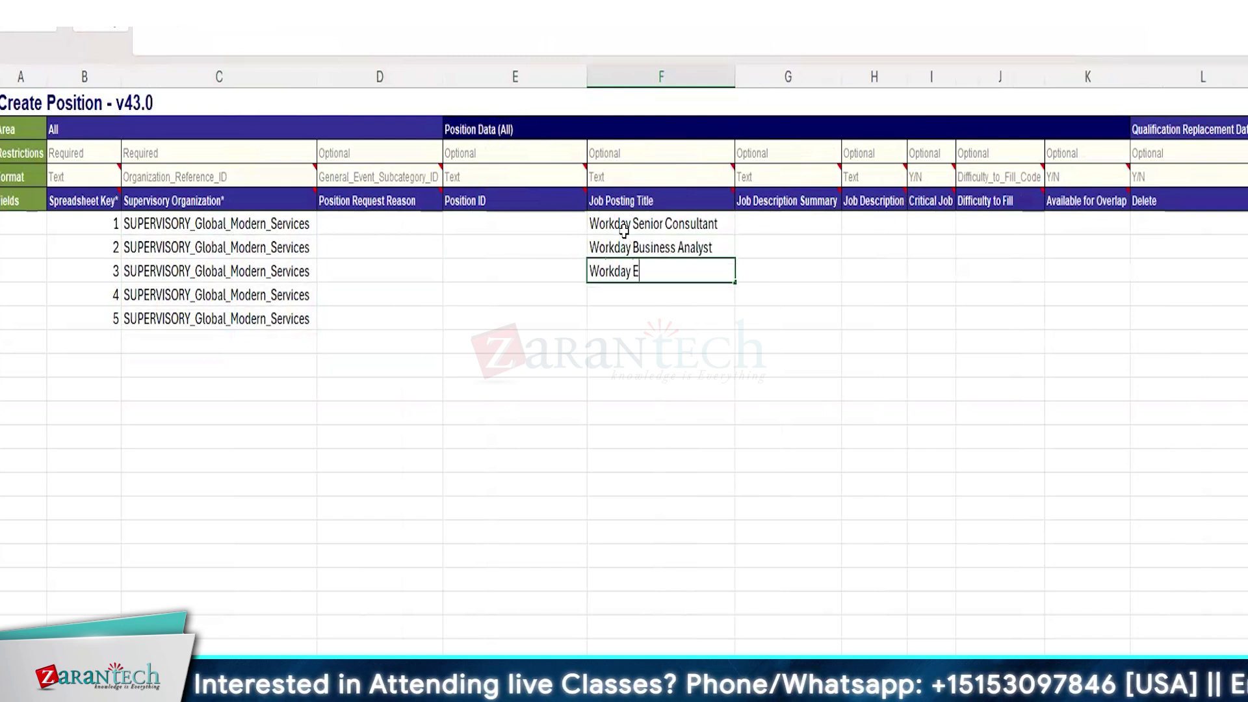
pyautogui.write('ngagement Manager')
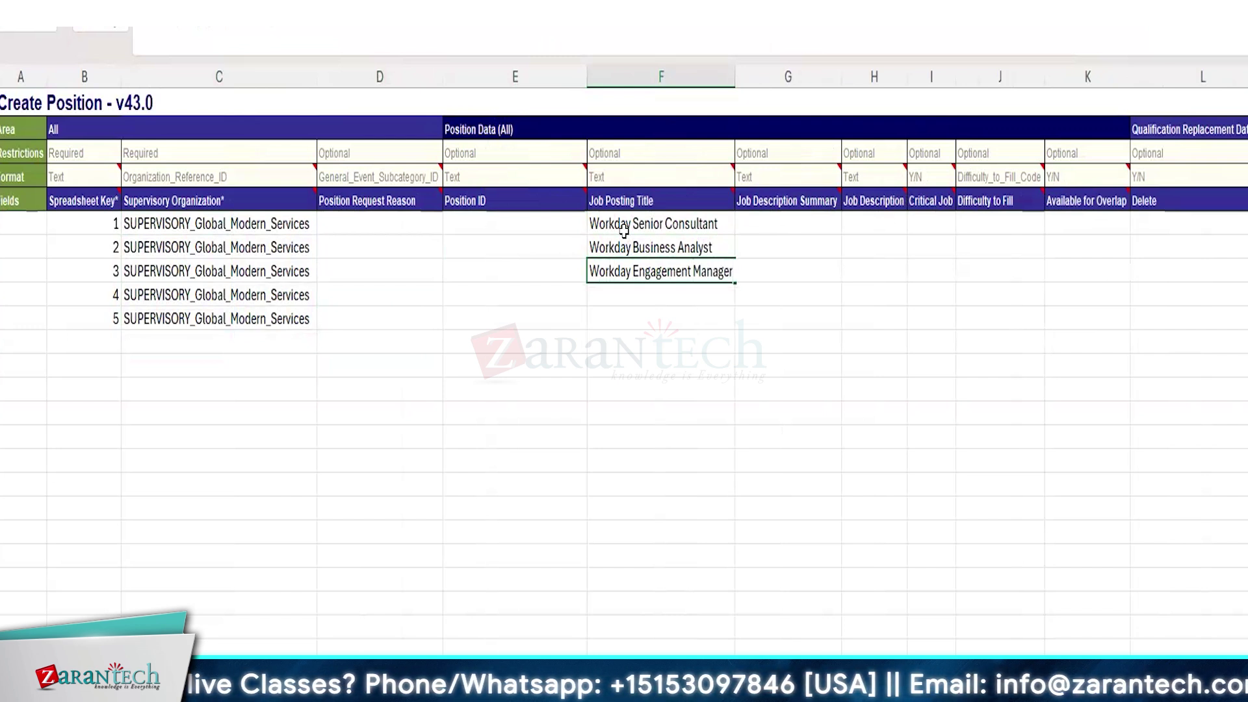
pyautogui.press('Return')
pyautogui.write('orkday')
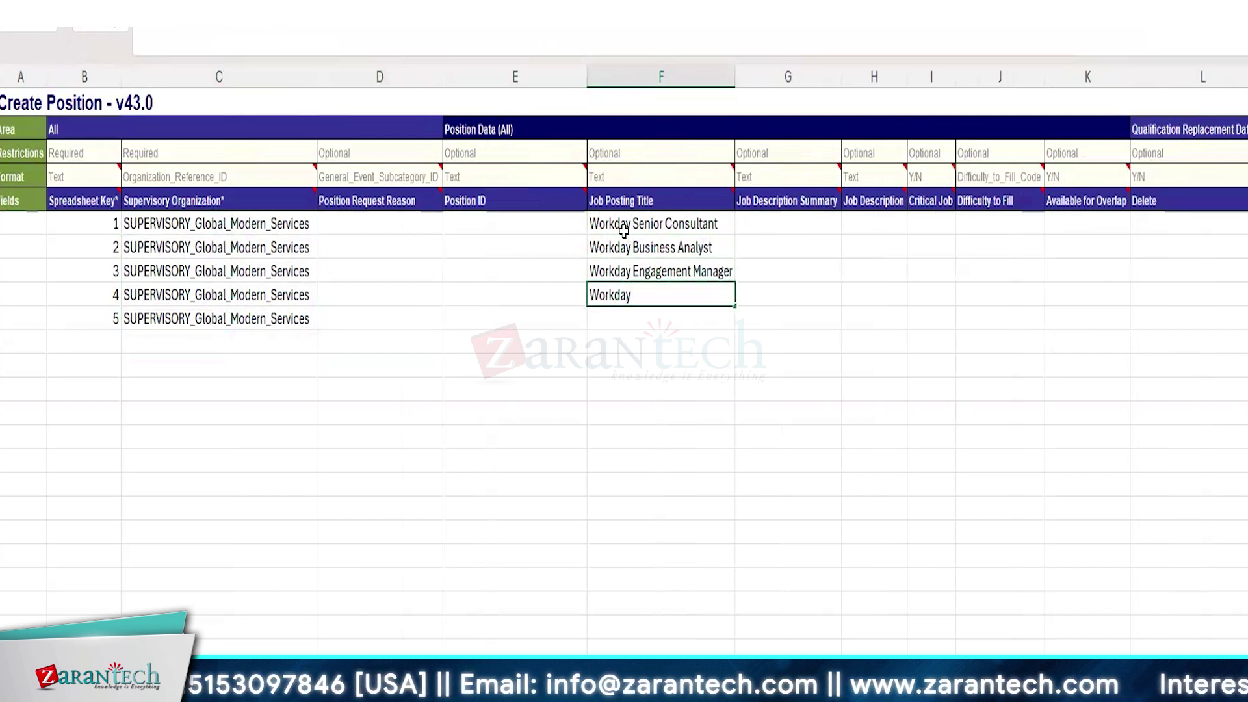
pyautogui.write(' Conversions')
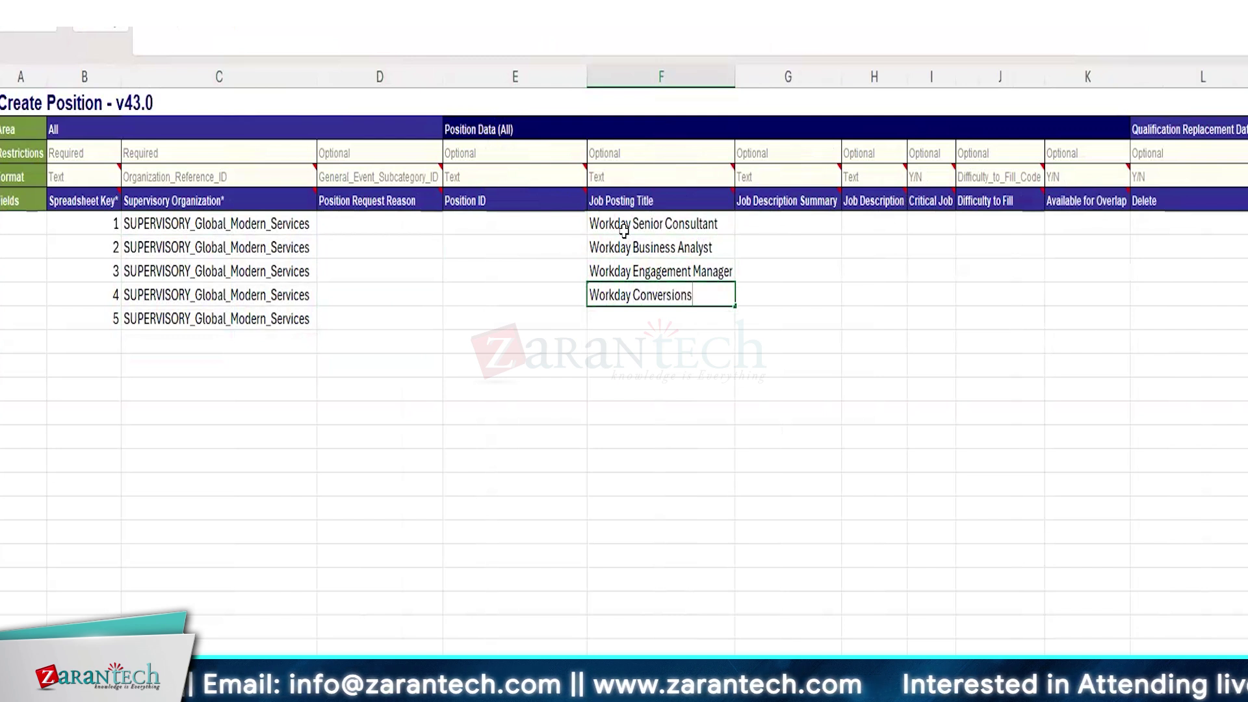
pyautogui.write(' Consultant')
pyautogui.press('Return')
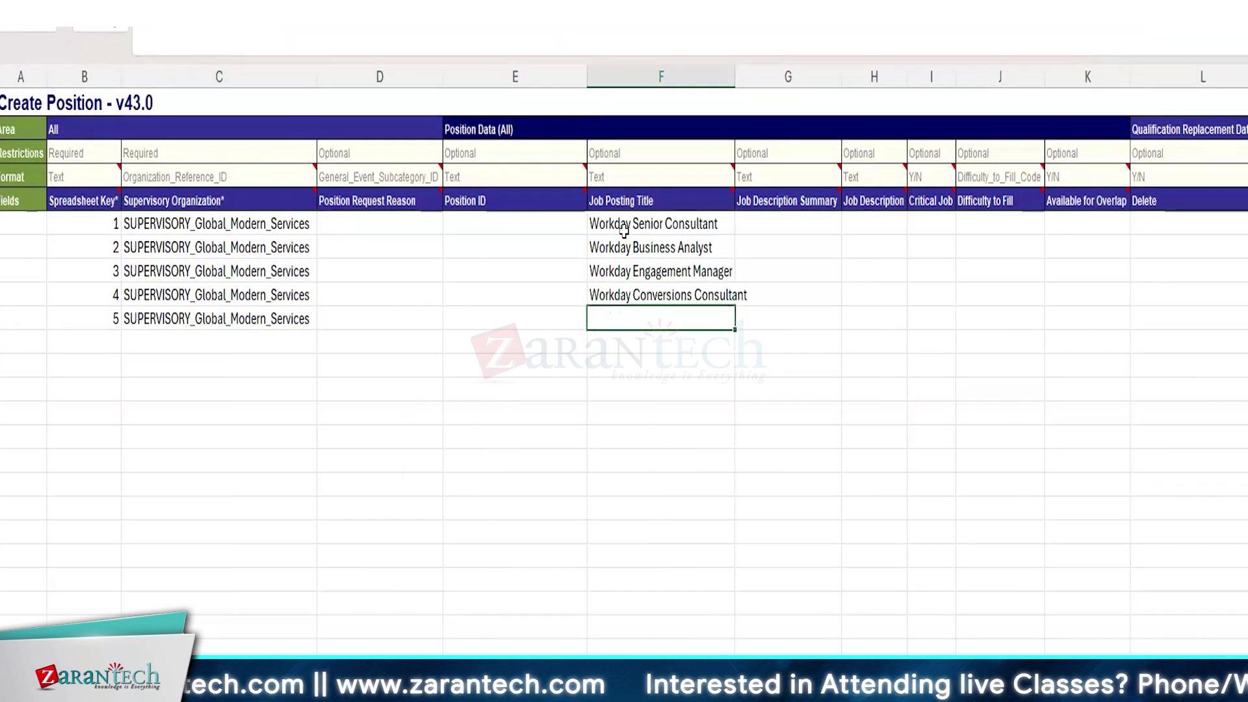
# Enter the job posting title "Workday Advisory Lead" for key 5 and widen the Job Posting Title column to fit the titles
pyautogui.write('Workday Ad')
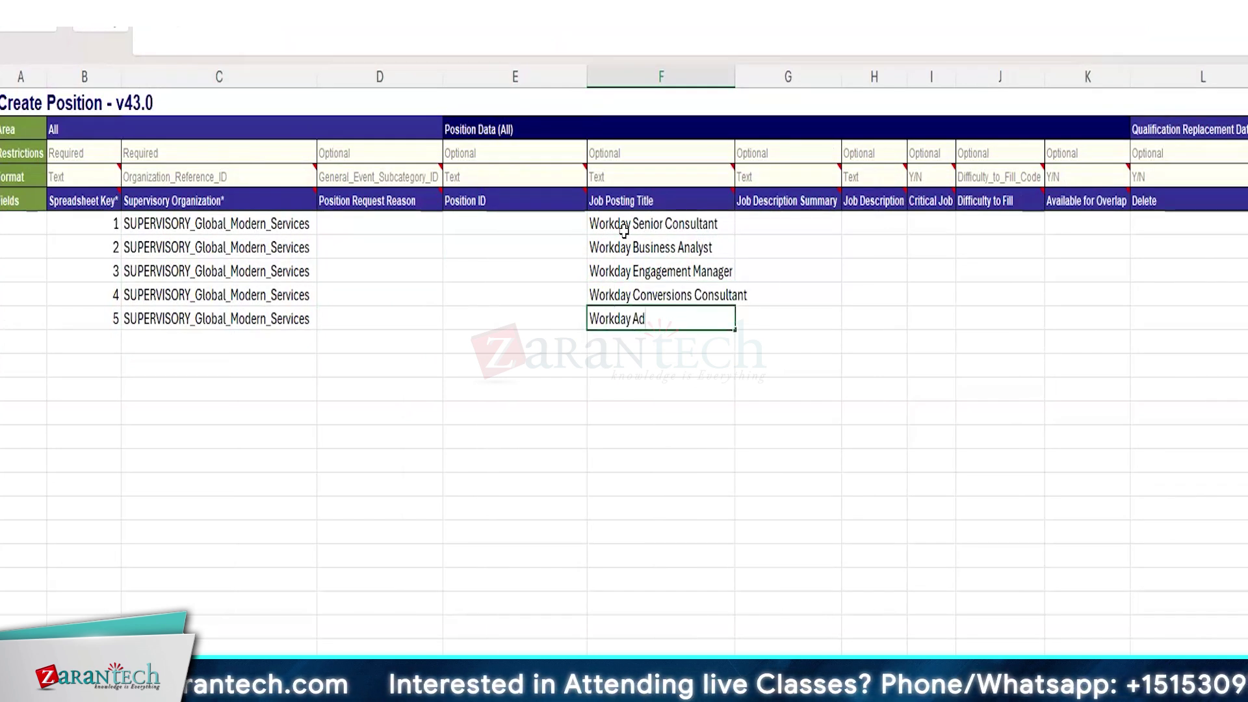
pyautogui.write('viso')
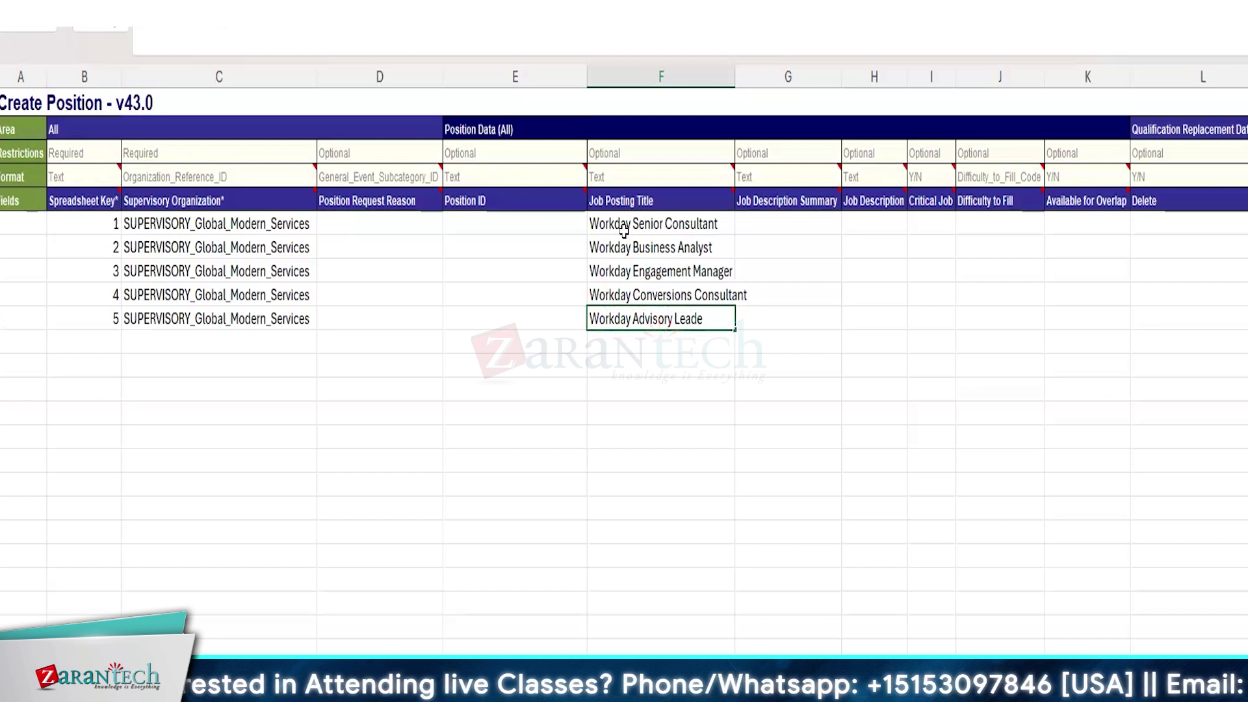
pyautogui.write('ry Lead')
pyautogui.press('Return')
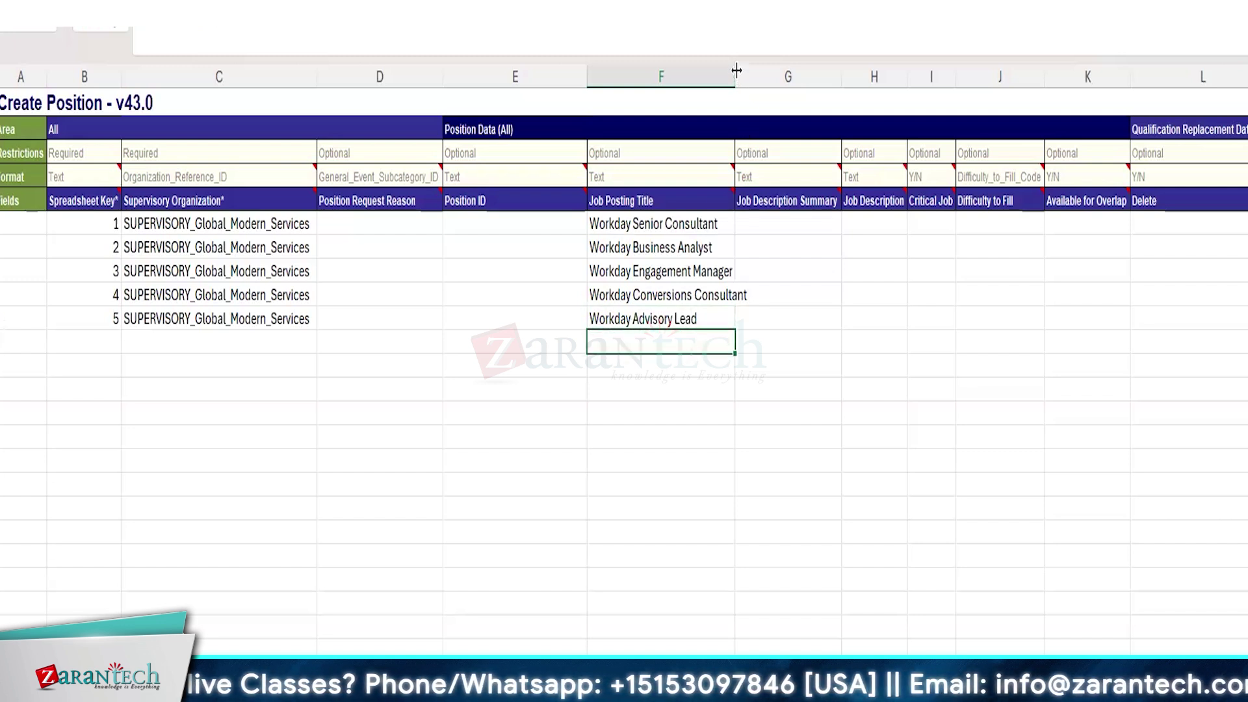
pyautogui.moveTo(730, 77); pyautogui.dragTo(748, 77)
pyautogui.click(578, 320)
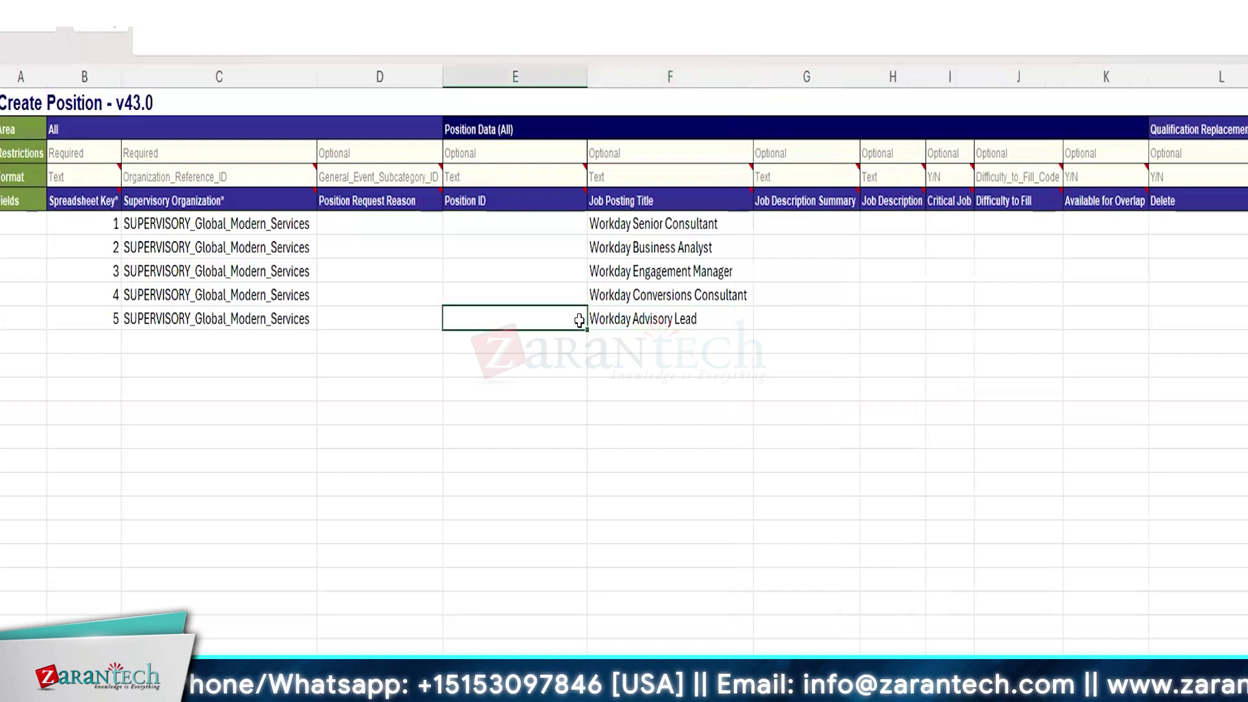
# Look through the Position Data columns and the first qualification columns for the next field to fill
pyautogui.click(460, 253)
pyautogui.press('Tab')
pyautogui.press('Tab')
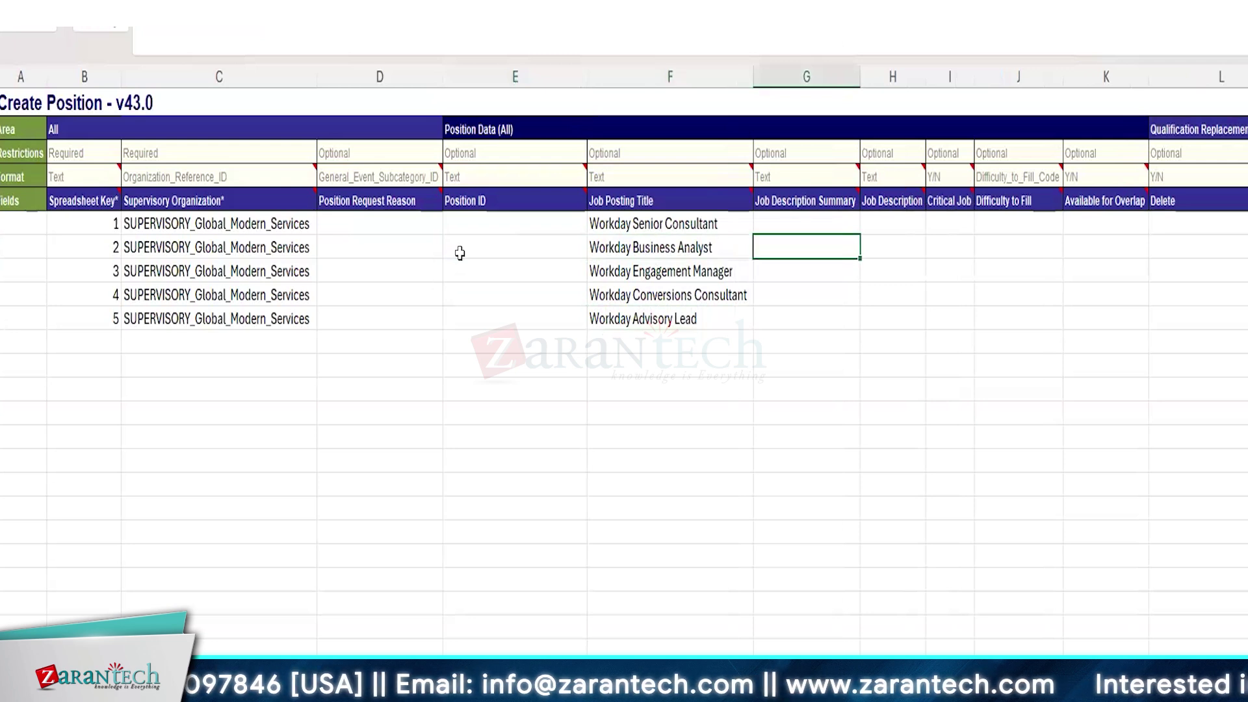
pyautogui.press('Tab')
pyautogui.press('Tab')
pyautogui.press('Tab')
pyautogui.press('Tab')
pyautogui.press('Tab')
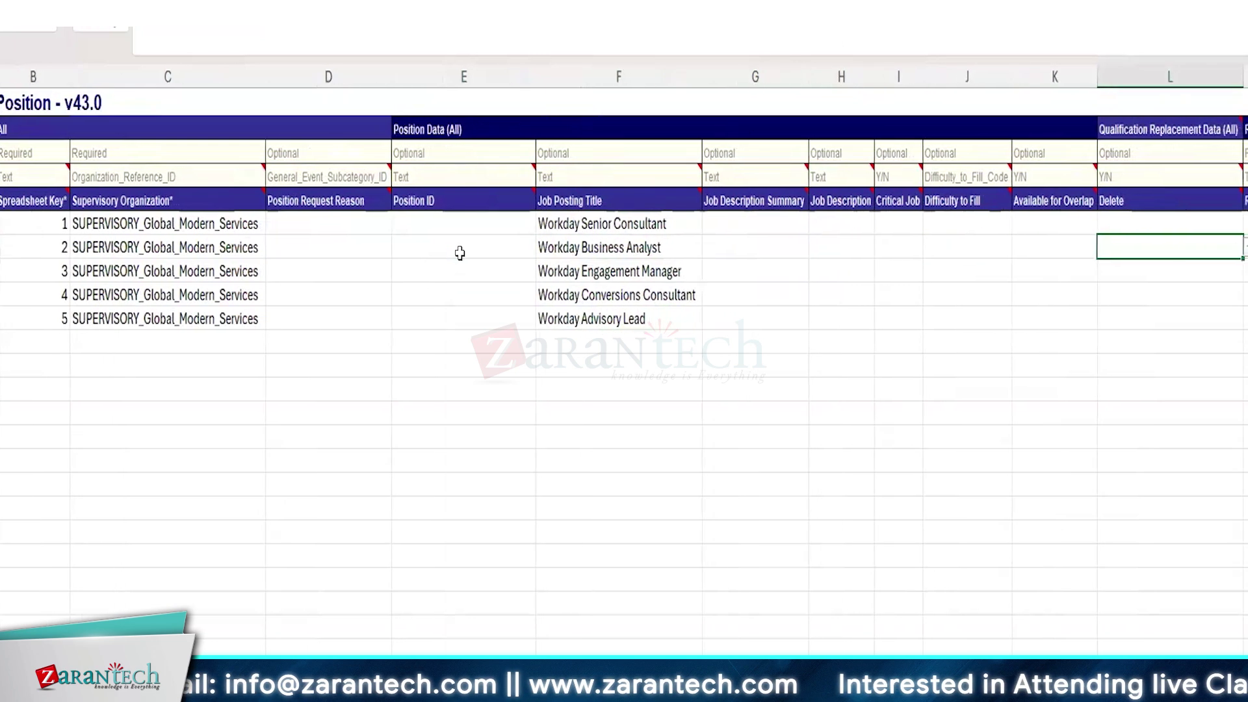
pyautogui.press('Tab')
pyautogui.press('Left')
pyautogui.press('Left')
pyautogui.press('Up')
pyautogui.press('Up')
pyautogui.press('Up')
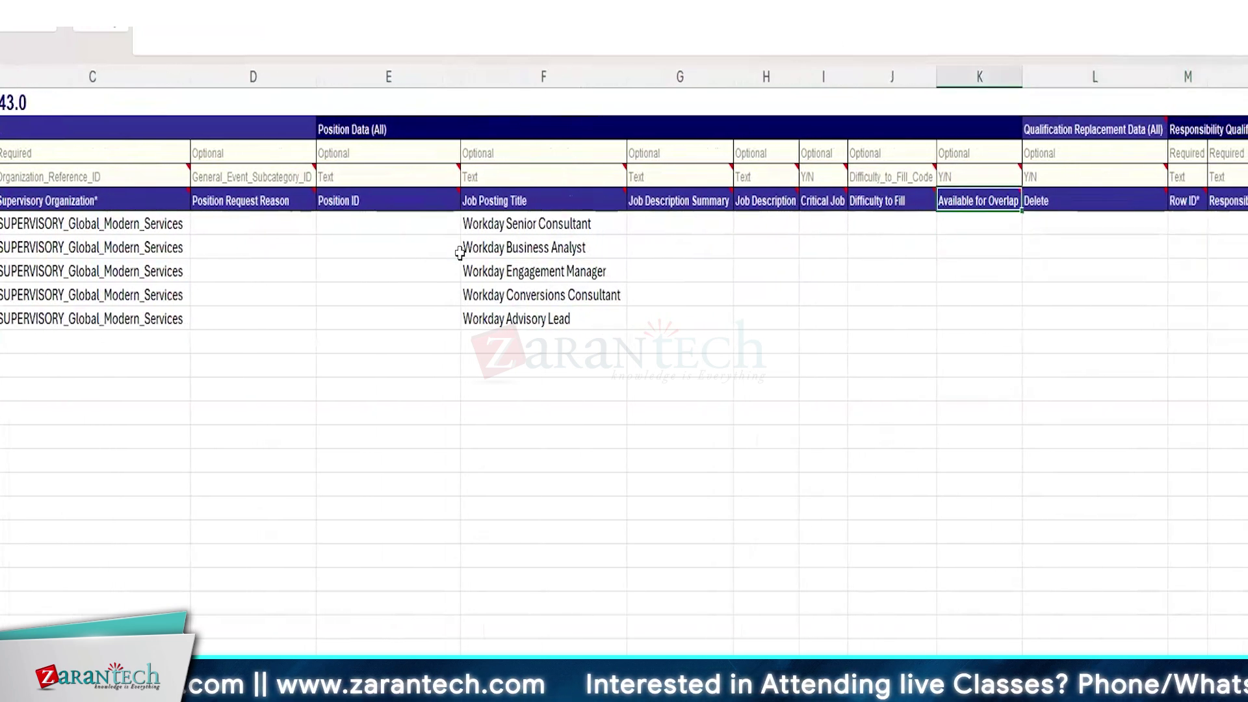
pyautogui.press('Left')
pyautogui.press('Right')
pyautogui.press('Right')
pyautogui.press('Right')
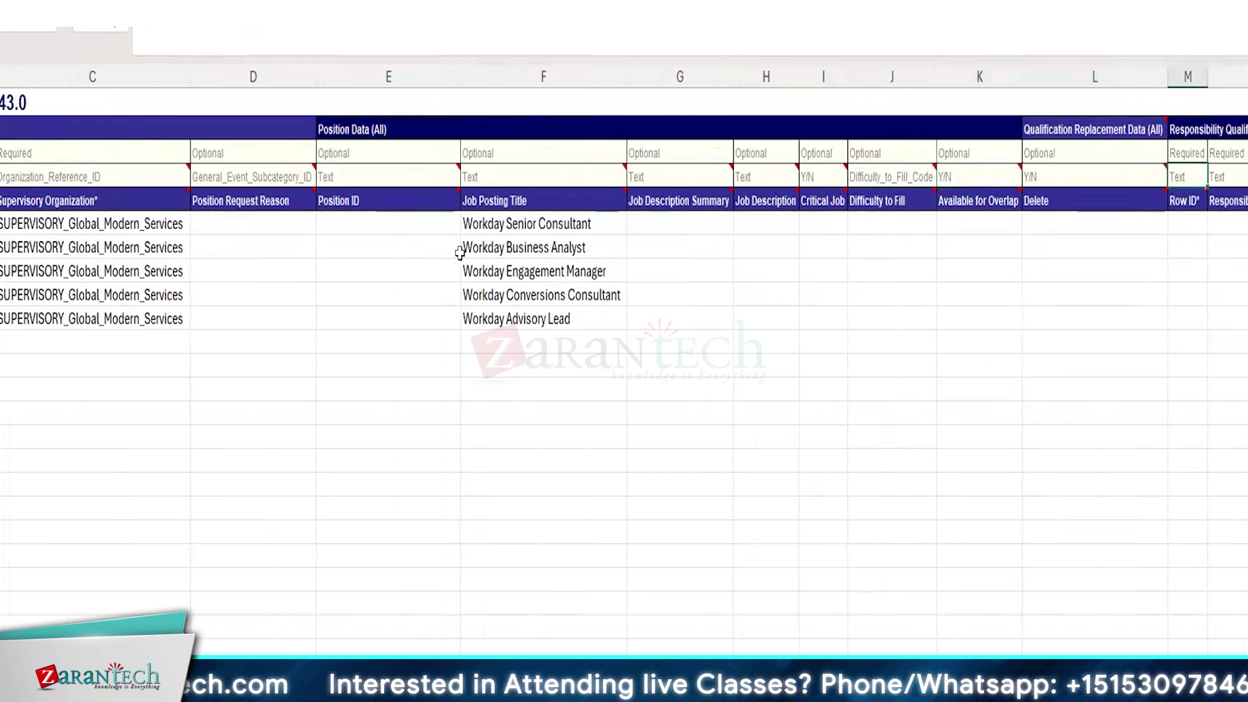
pyautogui.press('Down')
pyautogui.press('Right')
pyautogui.press('Right')
pyautogui.press('Down')
pyautogui.press('Left')
pyautogui.press('Left')
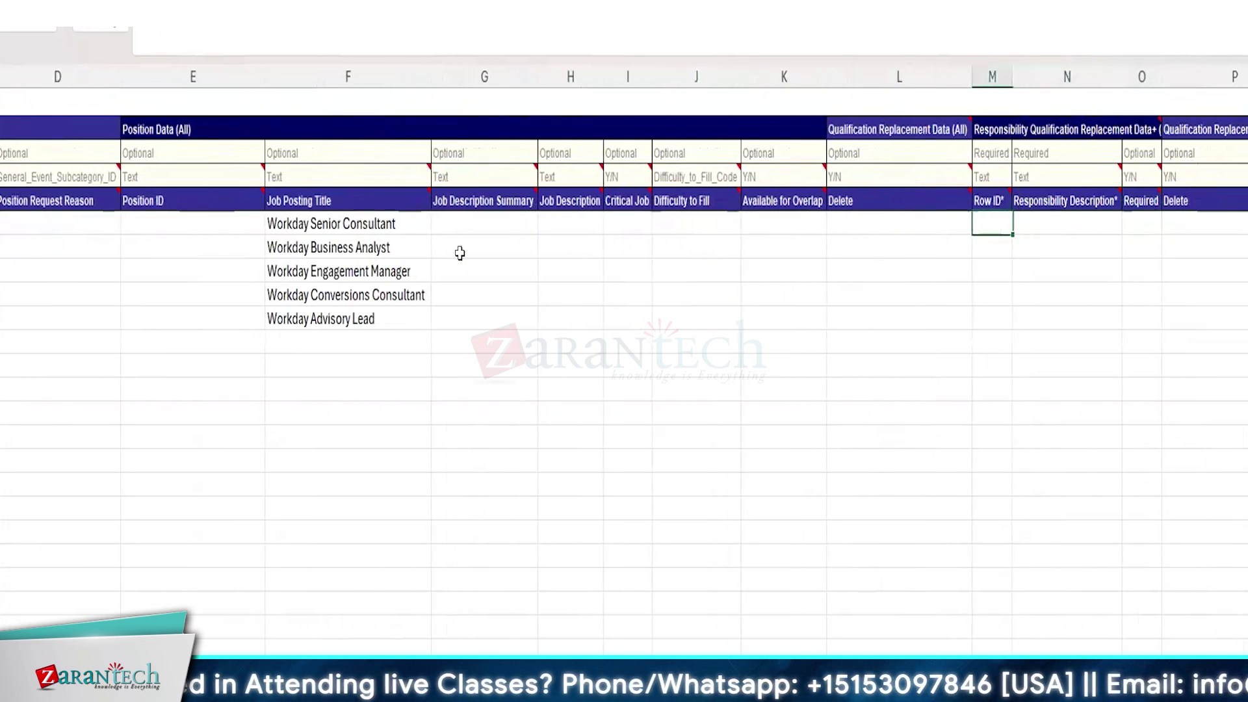
# Examine the qualification replacement columns from Responsibility through Work Experience, Education, Language, Competency, Certification and Training
pyautogui.press('Right')
pyautogui.press('Right')
pyautogui.press('Right')
pyautogui.press('Right')
pyautogui.press('Right')
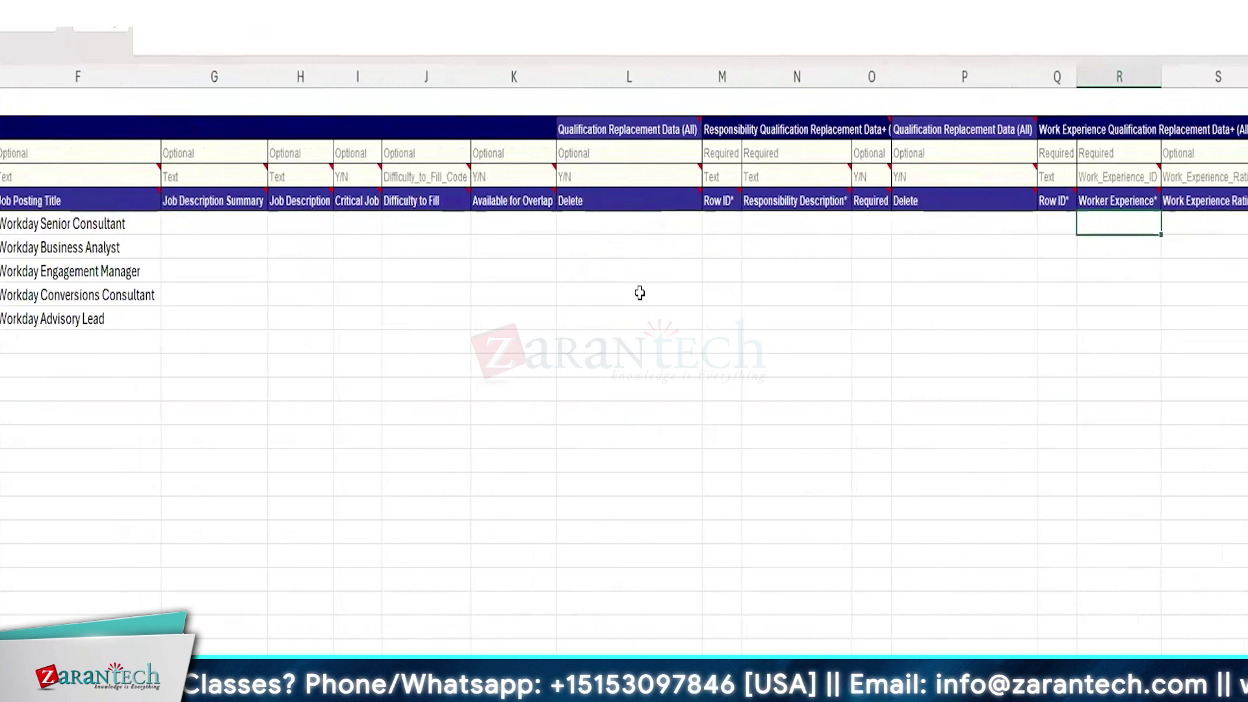
pyautogui.press('Right')
pyautogui.press('Right')
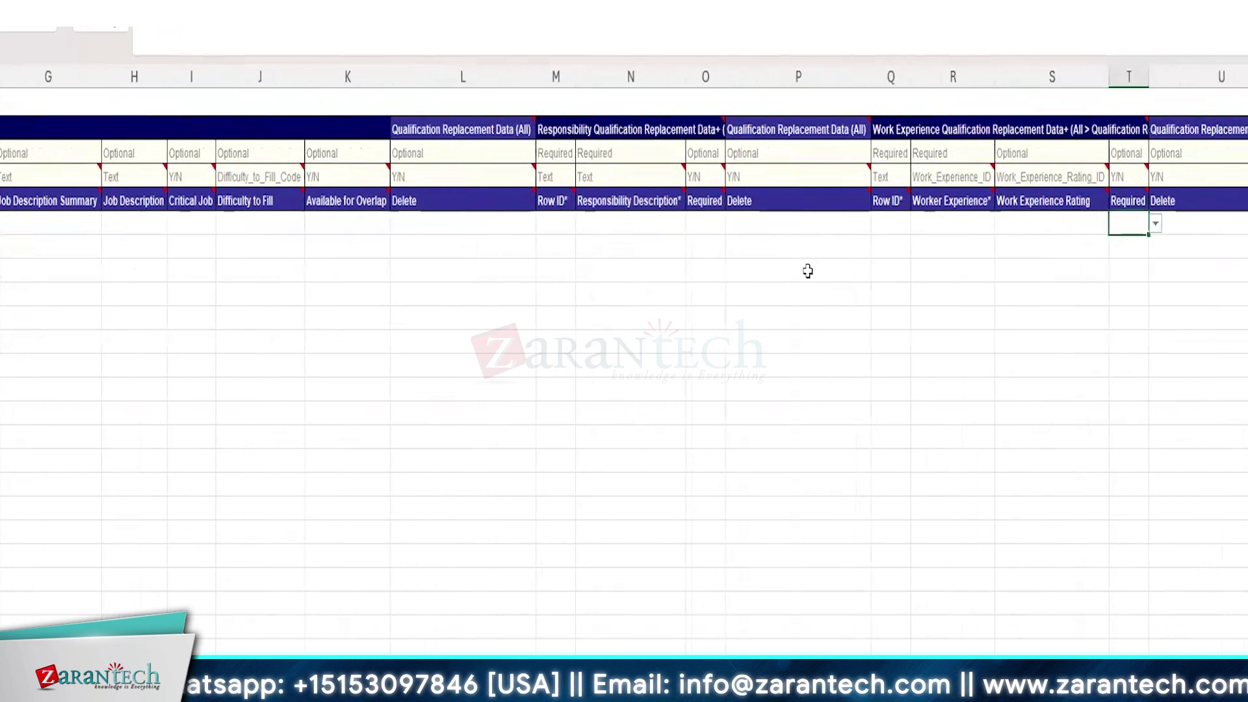
pyautogui.press('Right')
pyautogui.press('Right')
pyautogui.press('Right')
pyautogui.press('Right')
pyautogui.press('Right')
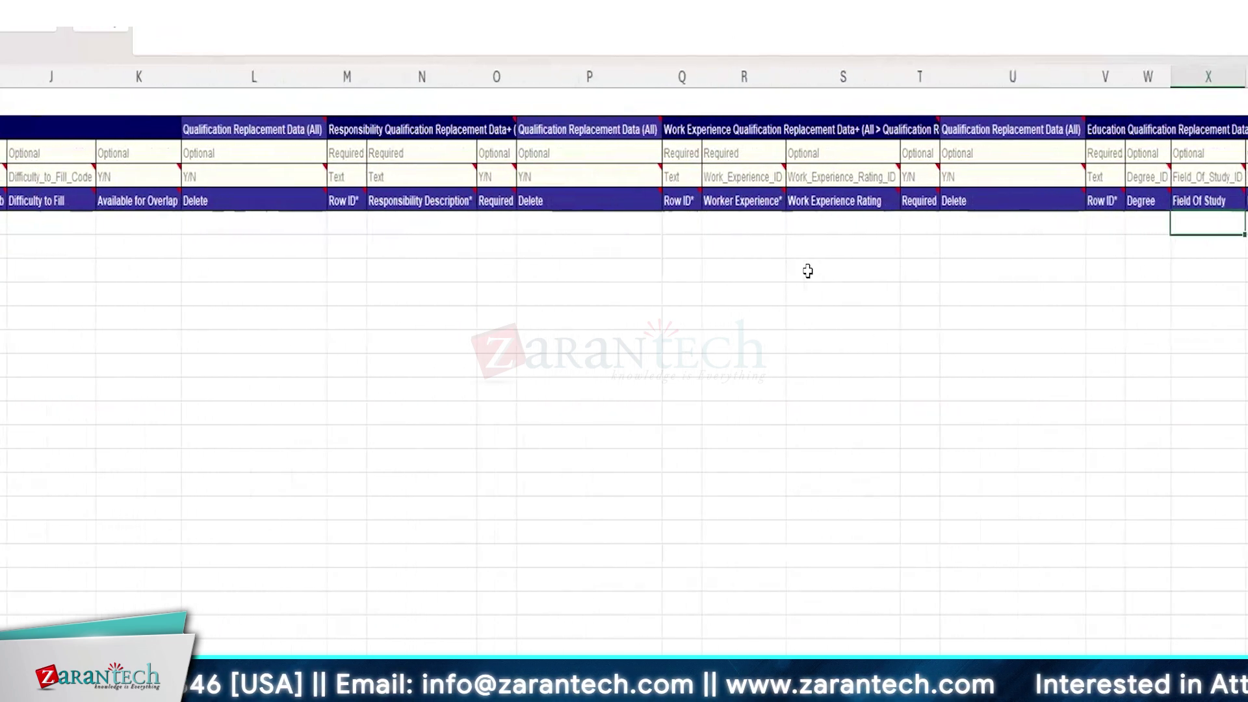
pyautogui.press('Right')
pyautogui.press('Right')
pyautogui.press('Right')
pyautogui.press('Right')
pyautogui.press('Right')
pyautogui.press('Right')
pyautogui.press('Right')
pyautogui.press('Right')
pyautogui.press('Right')
pyautogui.press('Right')
pyautogui.press('Right')
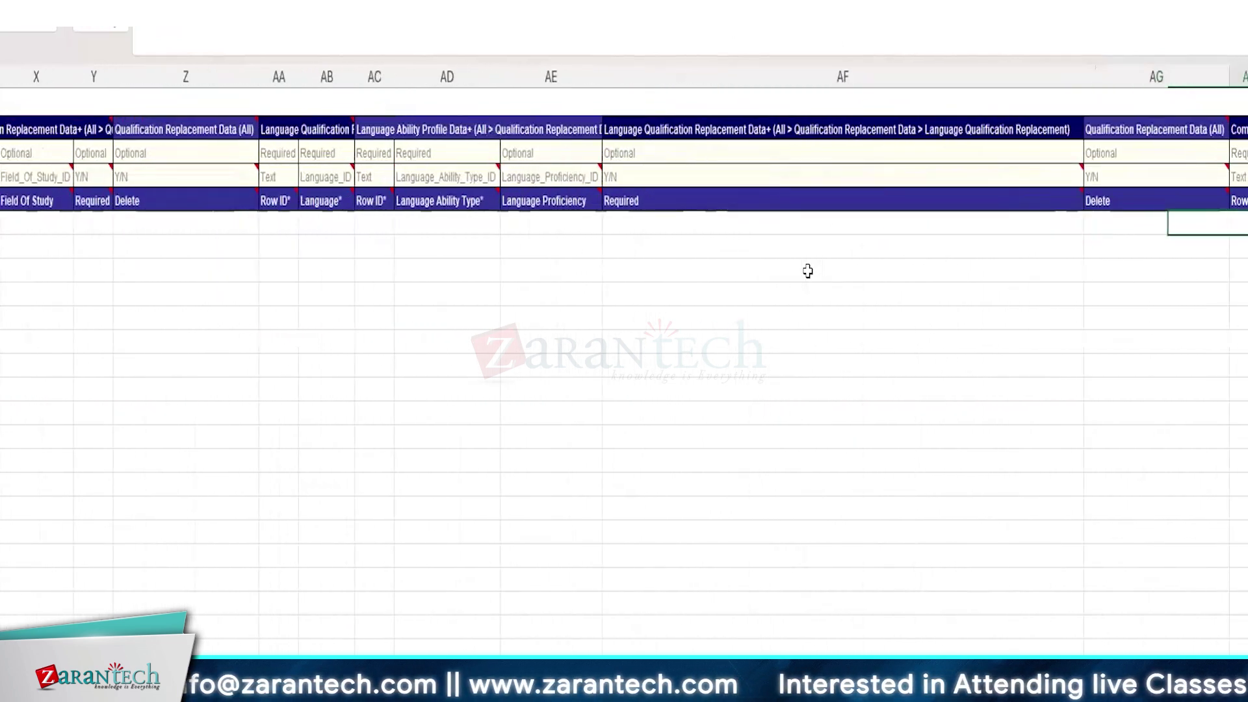
pyautogui.press('Right')
pyautogui.press('Right')
pyautogui.press('Right')
pyautogui.press('Right')
pyautogui.press('Right')
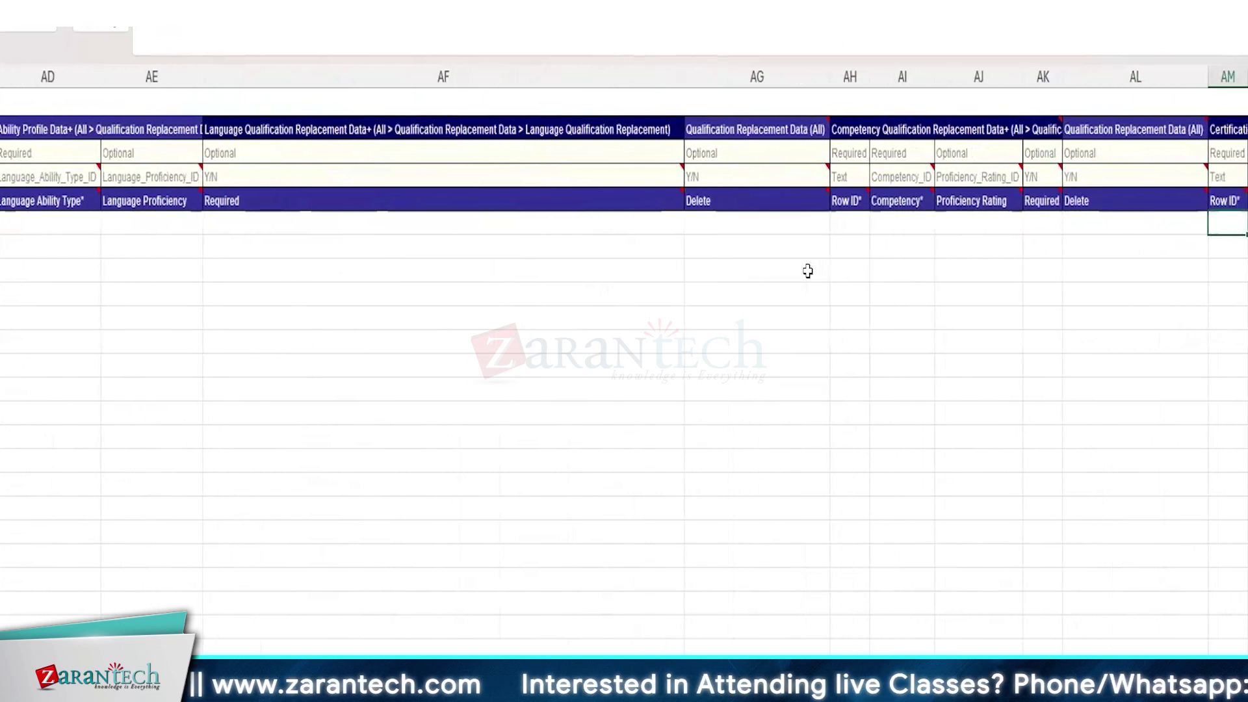
pyautogui.press('Right')
pyautogui.press('Right')
pyautogui.press('Right')
pyautogui.press('Right')
pyautogui.press('Right')
pyautogui.press('Right')
pyautogui.press('Right')
pyautogui.press('Right')
pyautogui.press('Right')
pyautogui.press('Right')
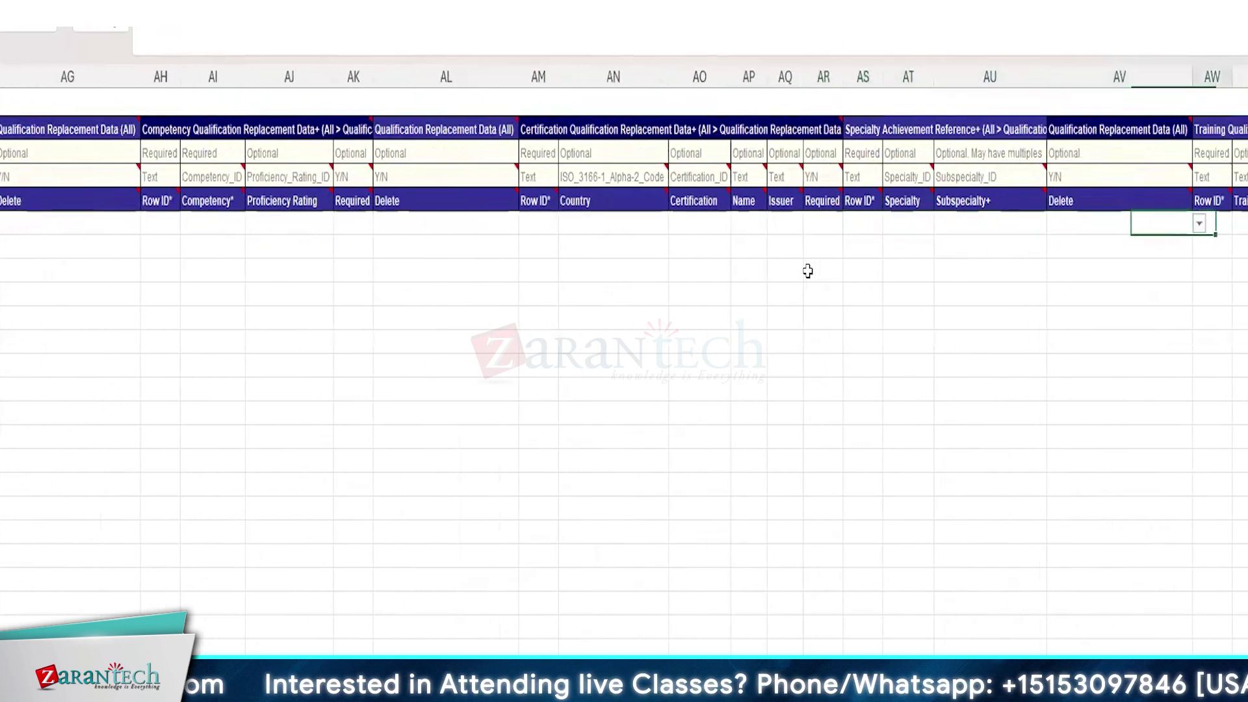
pyautogui.press('Right')
pyautogui.press('Right')
pyautogui.press('Right')
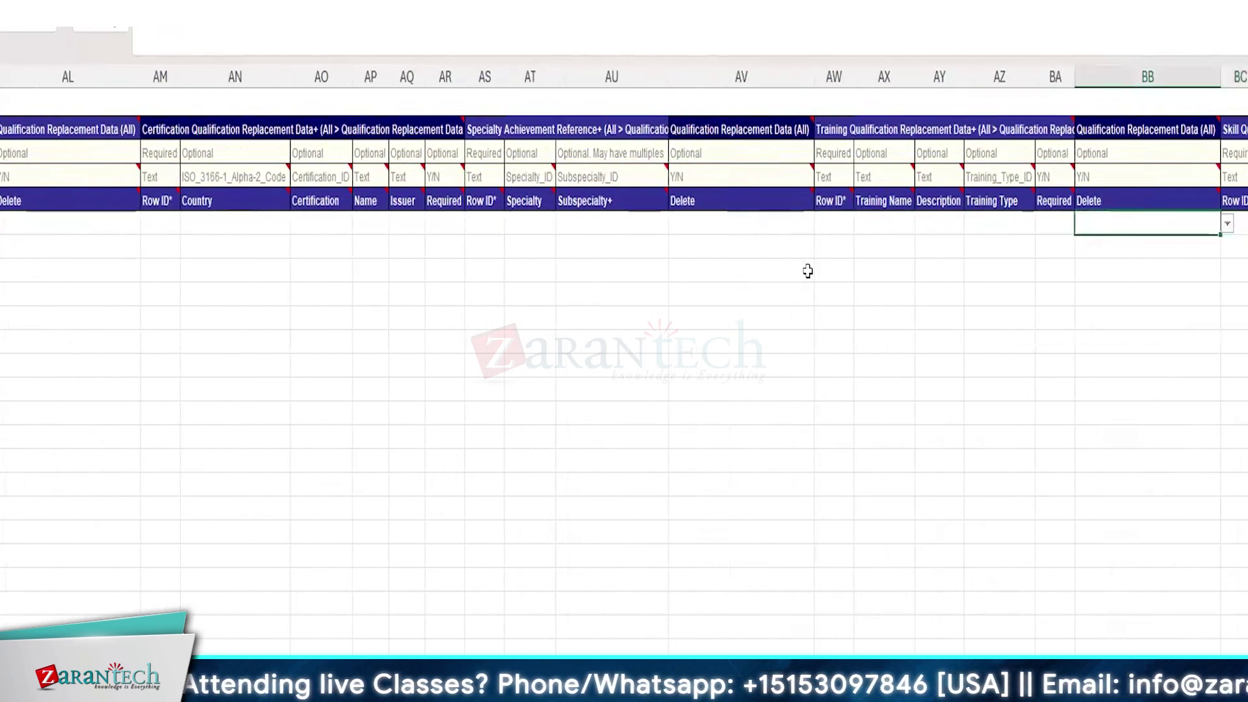
# Return to the start of the template and recheck the fields from Supervisory Organization to Available for Overlap
pyautogui.press('Left')
pyautogui.press('Left')
pyautogui.press('Left')
pyautogui.press('Left')
pyautogui.press('Left')
pyautogui.press('Left')
pyautogui.press('Left')
pyautogui.press('Left')
pyautogui.press('Left')
pyautogui.press('Left')
pyautogui.press('Left')
pyautogui.press('Left')
pyautogui.press('Left')
pyautogui.press('Left')
pyautogui.press('Left')
pyautogui.press('Left')
pyautogui.press('Left')
pyautogui.press('Left')
pyautogui.press('Left')
pyautogui.press('Left')
pyautogui.press('Left')
pyautogui.press('Left')
pyautogui.press('Left')
pyautogui.press('Left')
pyautogui.press('Left')
pyautogui.press('Left')
pyautogui.press('Left')
pyautogui.press('Left')
pyautogui.press('Left')
pyautogui.press('Left')
pyautogui.press('Left')
pyautogui.press('Left')
pyautogui.press('Left')
pyautogui.press('Left')
pyautogui.press('Left')
pyautogui.press('Left')
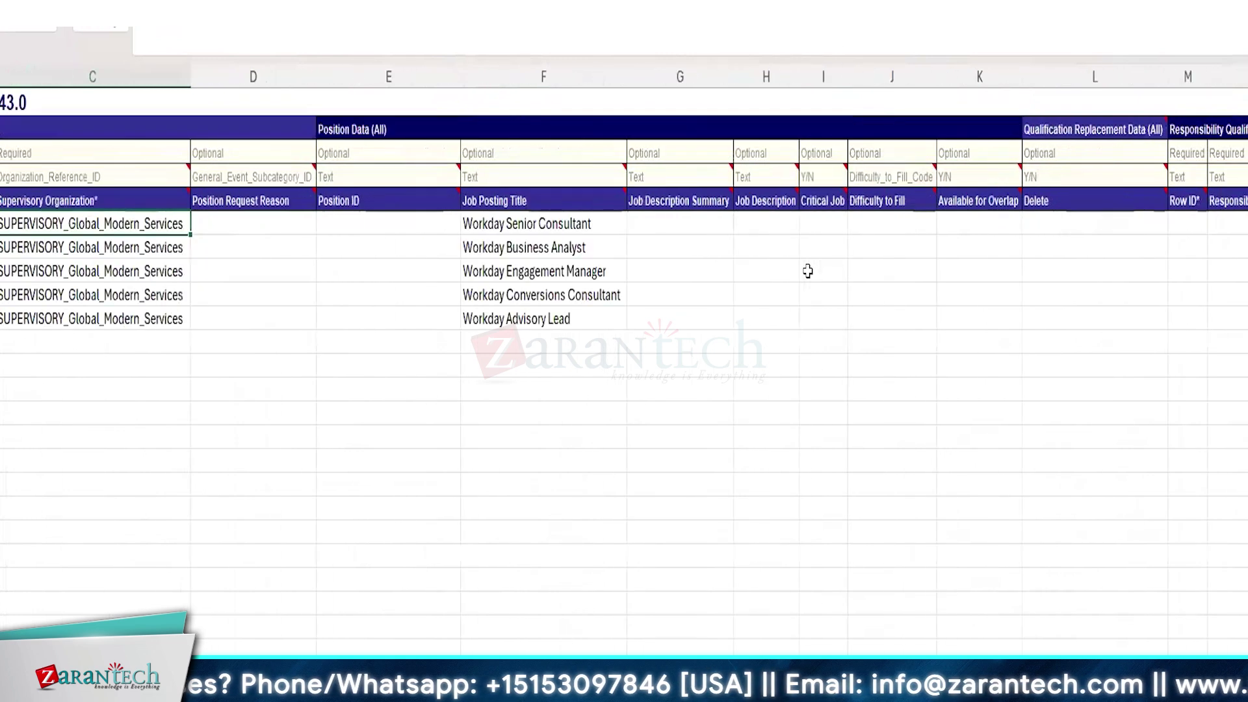
pyautogui.press('Right')
pyautogui.press('Right')
pyautogui.press('Right')
pyautogui.press('Right')
pyautogui.press('Right')
pyautogui.press('Right')
pyautogui.press('Right')
pyautogui.press('Right')
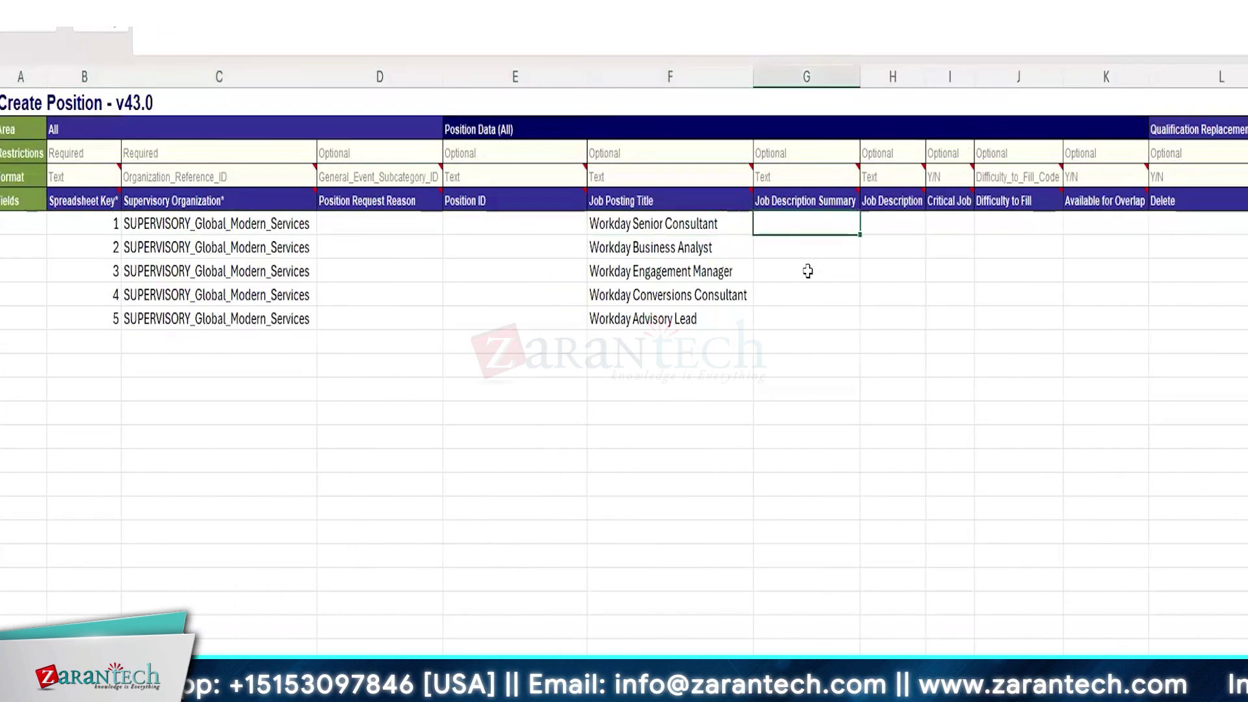
pyautogui.press('Right')
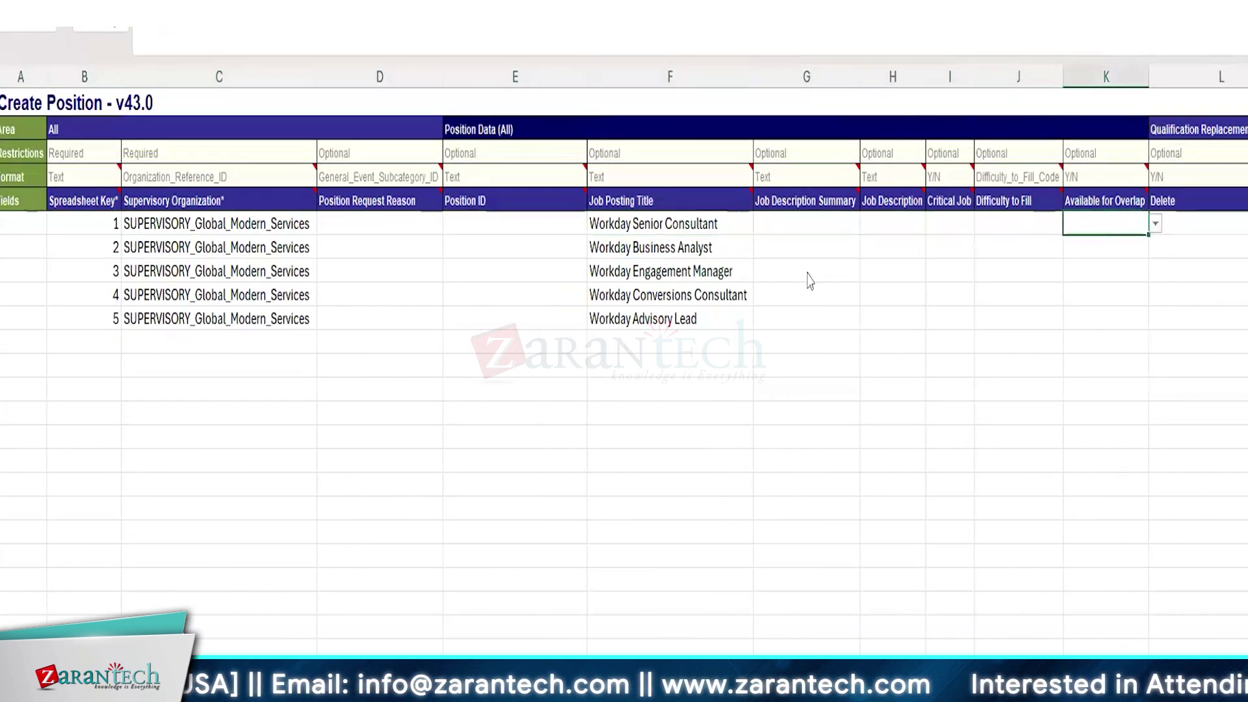
# Find "availability" in the sheet and widen the Availability Date and Earliest Hire Date columns
pyautogui.hotkey('ctrl', 'f')
pyautogui.write('vailability')
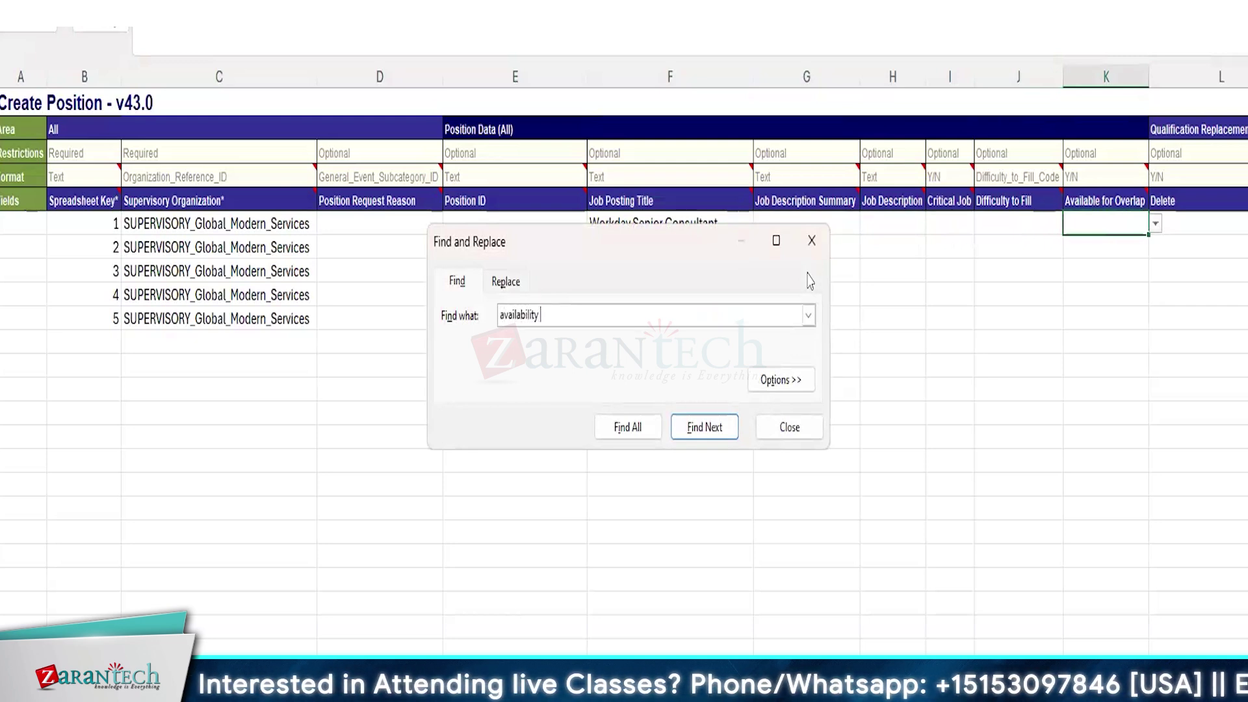
pyautogui.press('Return')
pyautogui.click(789, 428)
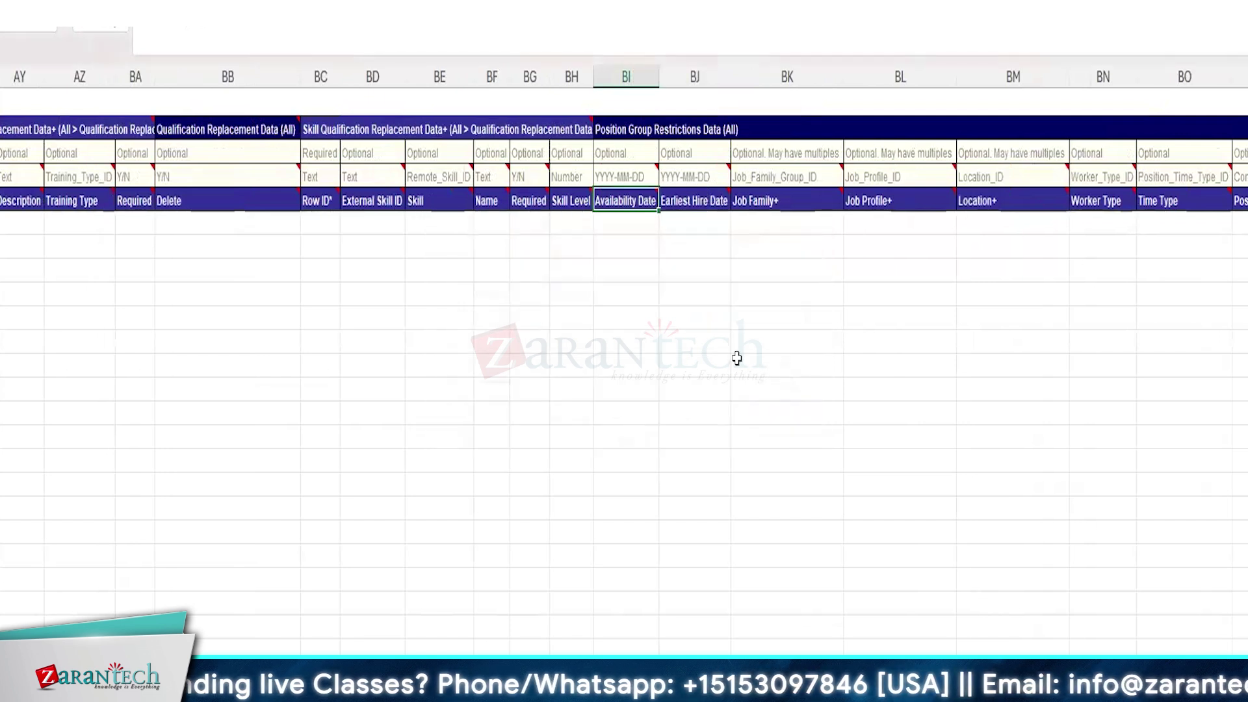
pyautogui.click(599, 252)
pyautogui.moveTo(659, 77); pyautogui.dragTo(858, 76)
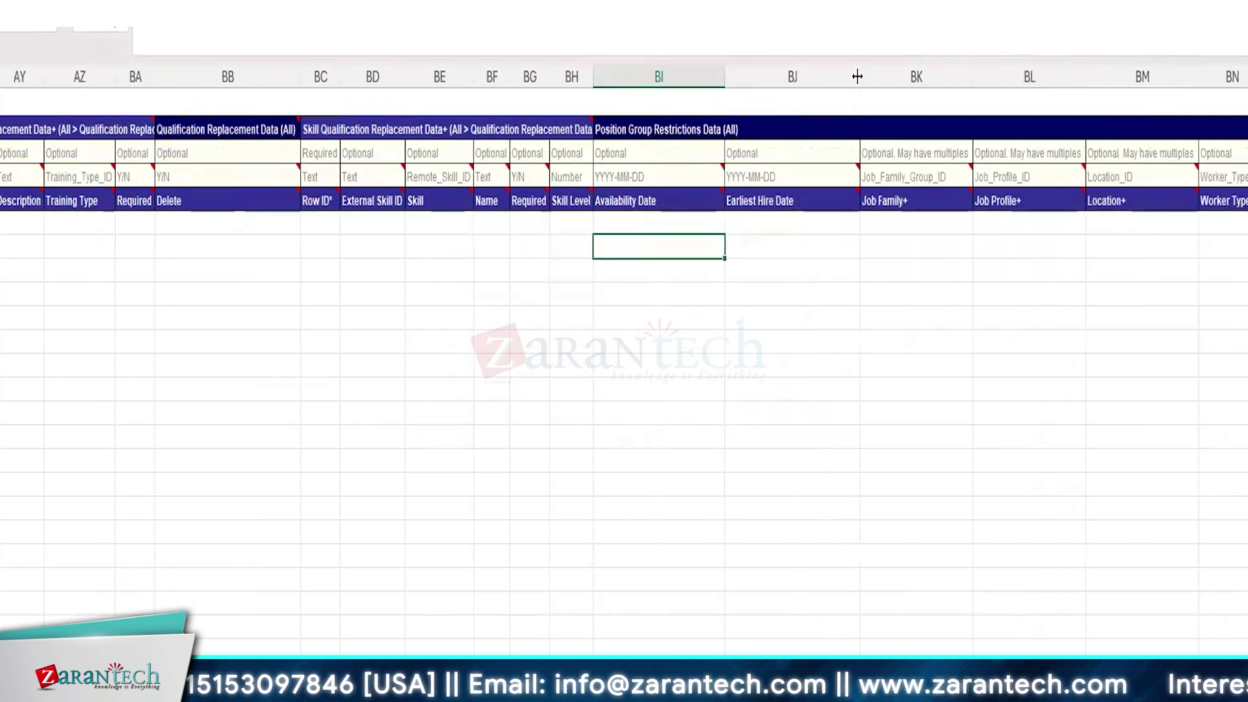
# Try to enter 1 in the skill qualification's Required cell in the first position row
pyautogui.click(570, 244)
pyautogui.click(523, 219)
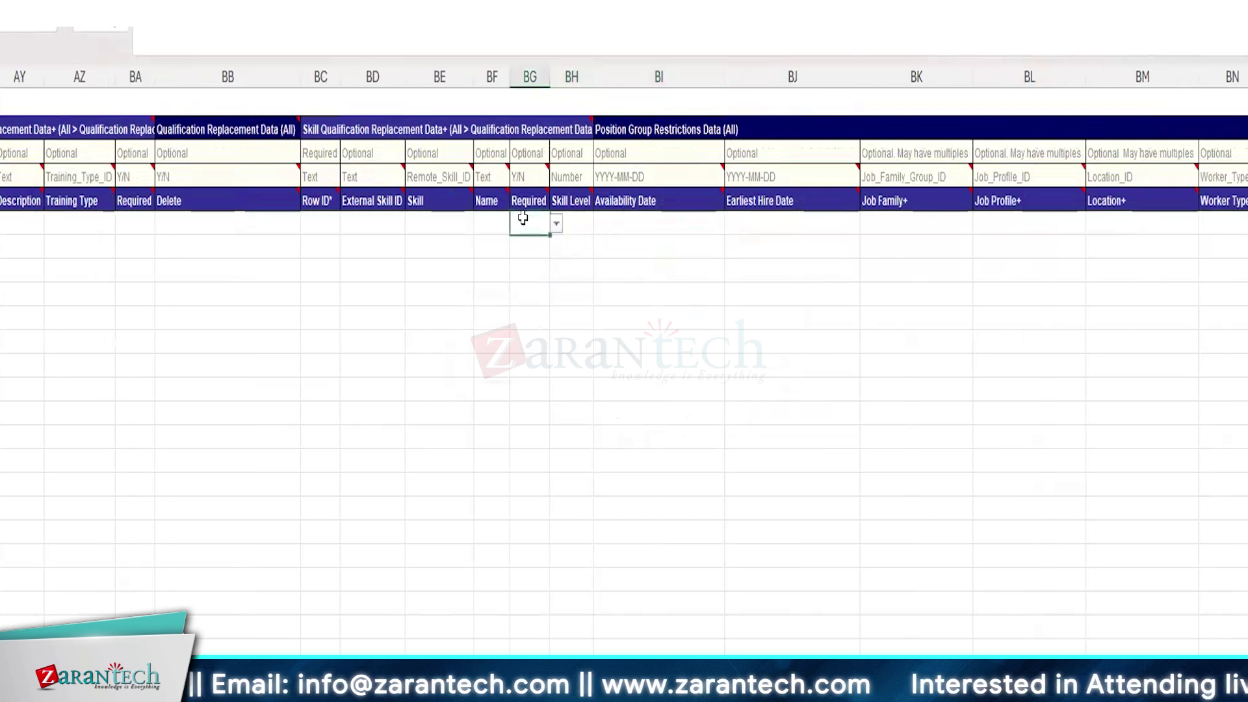
pyautogui.doubleClick(523, 219)
pyautogui.press('Tab')
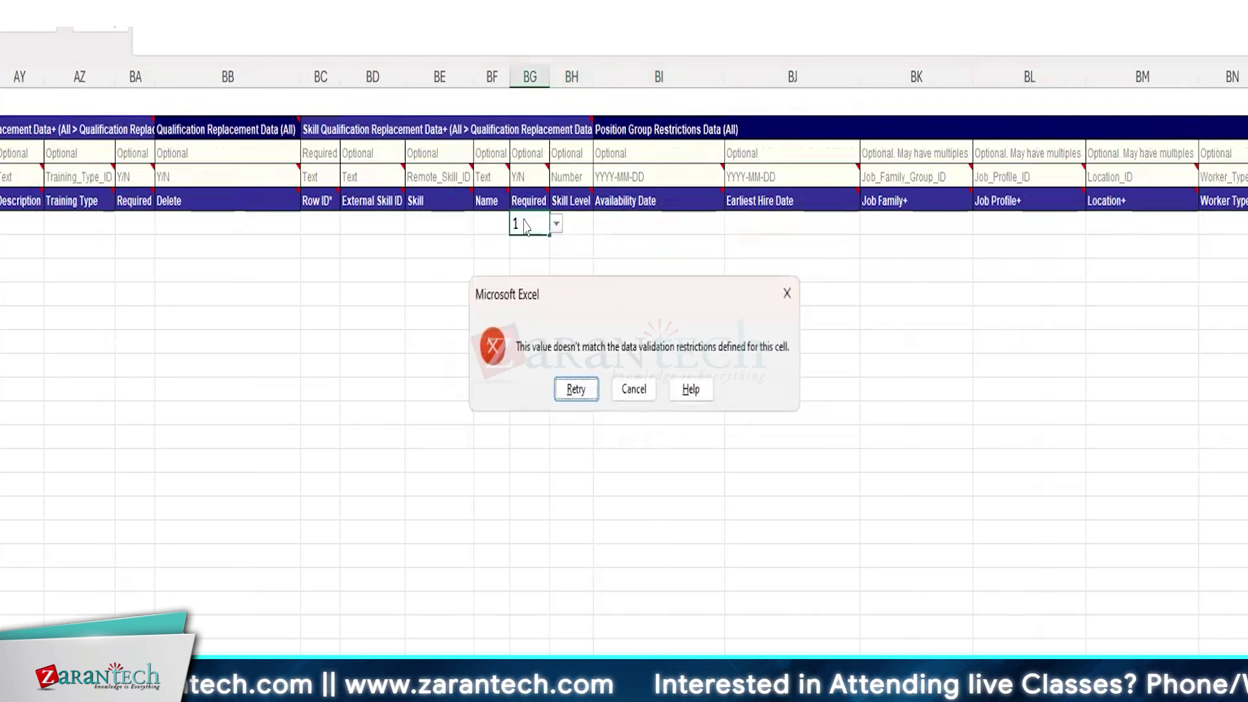
pyautogui.press('Tab')
pyautogui.press('Return')
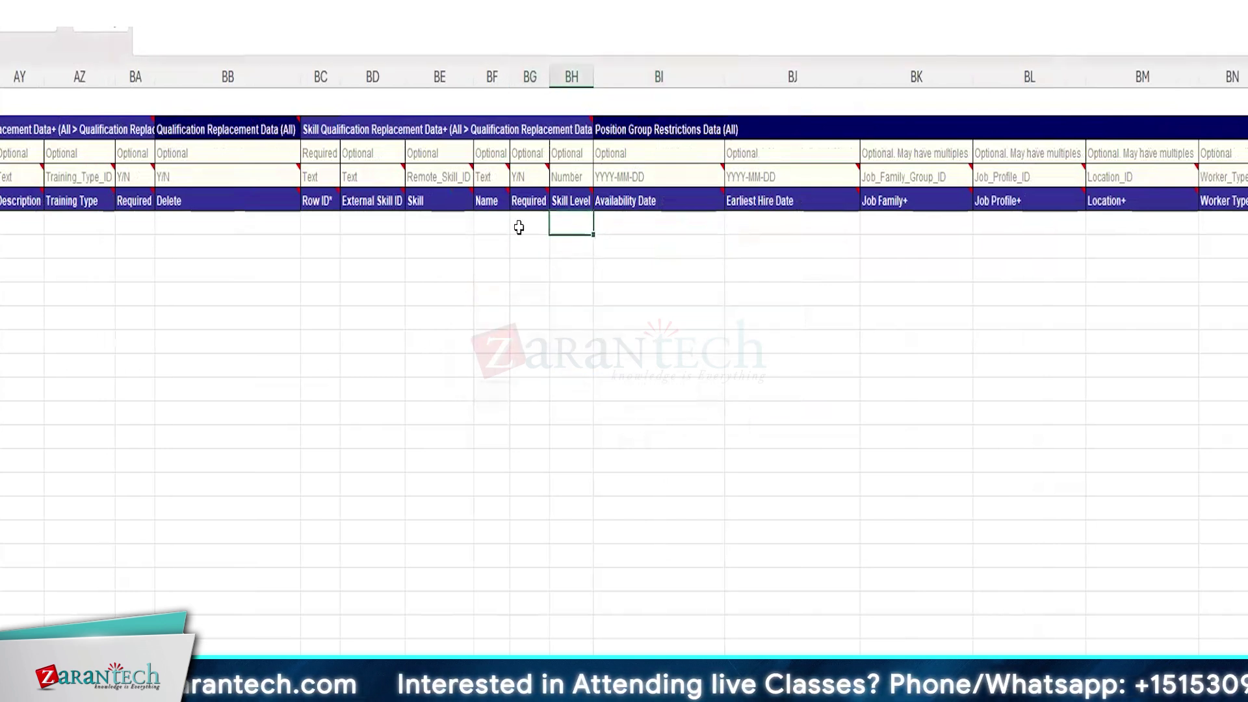
pyautogui.click(485, 224)
pyautogui.click(545, 214)
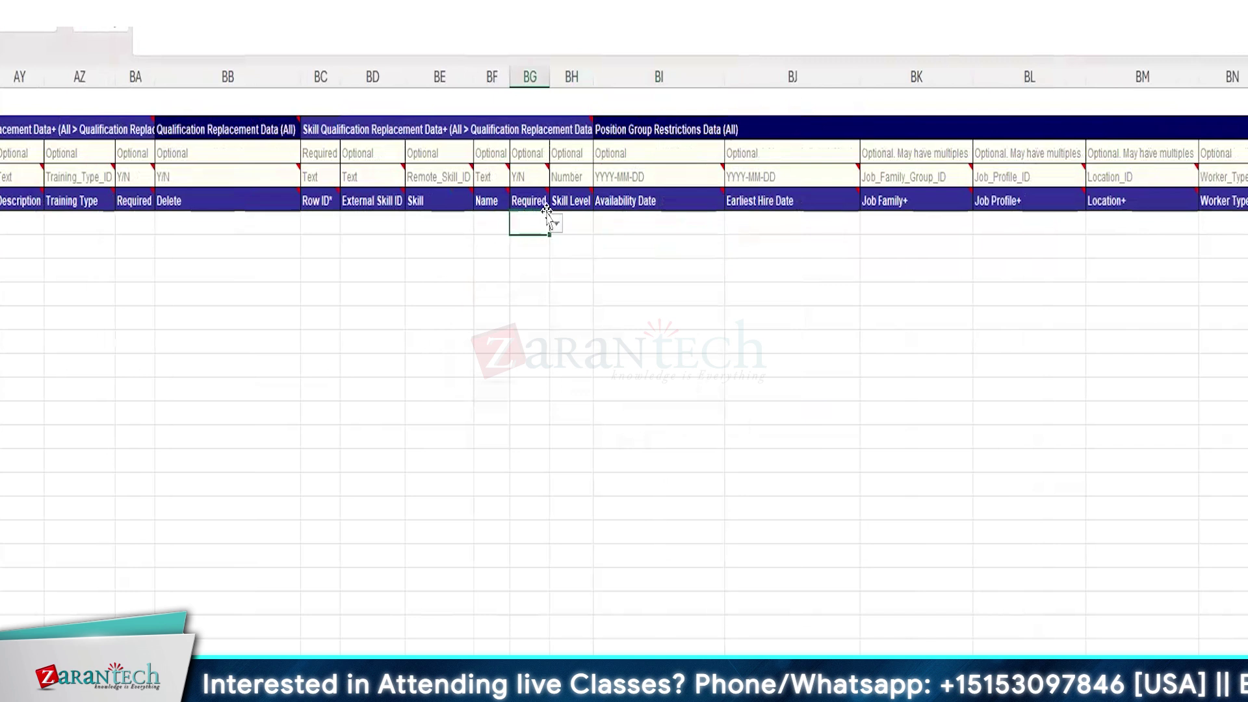
pyautogui.click(317, 221)
pyautogui.click(488, 233)
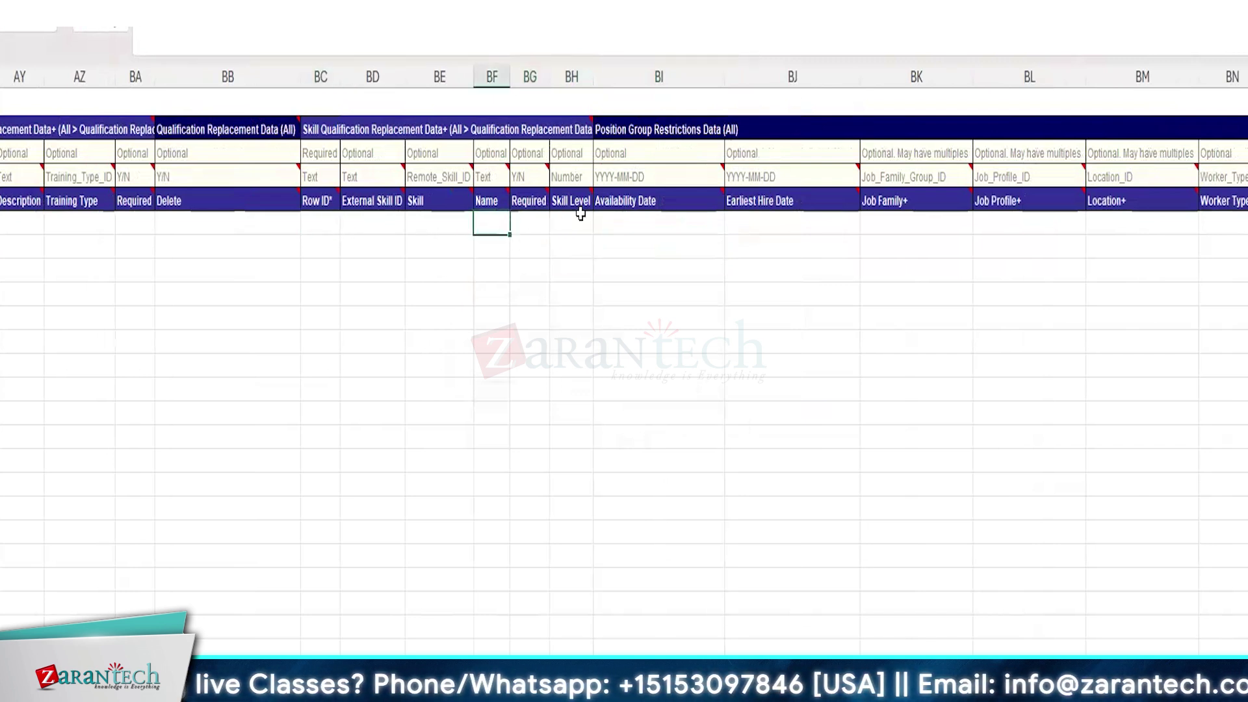
# Enter the availability date 2024-04-02 for the first position
pyautogui.click(630, 203)
pyautogui.click(677, 221)
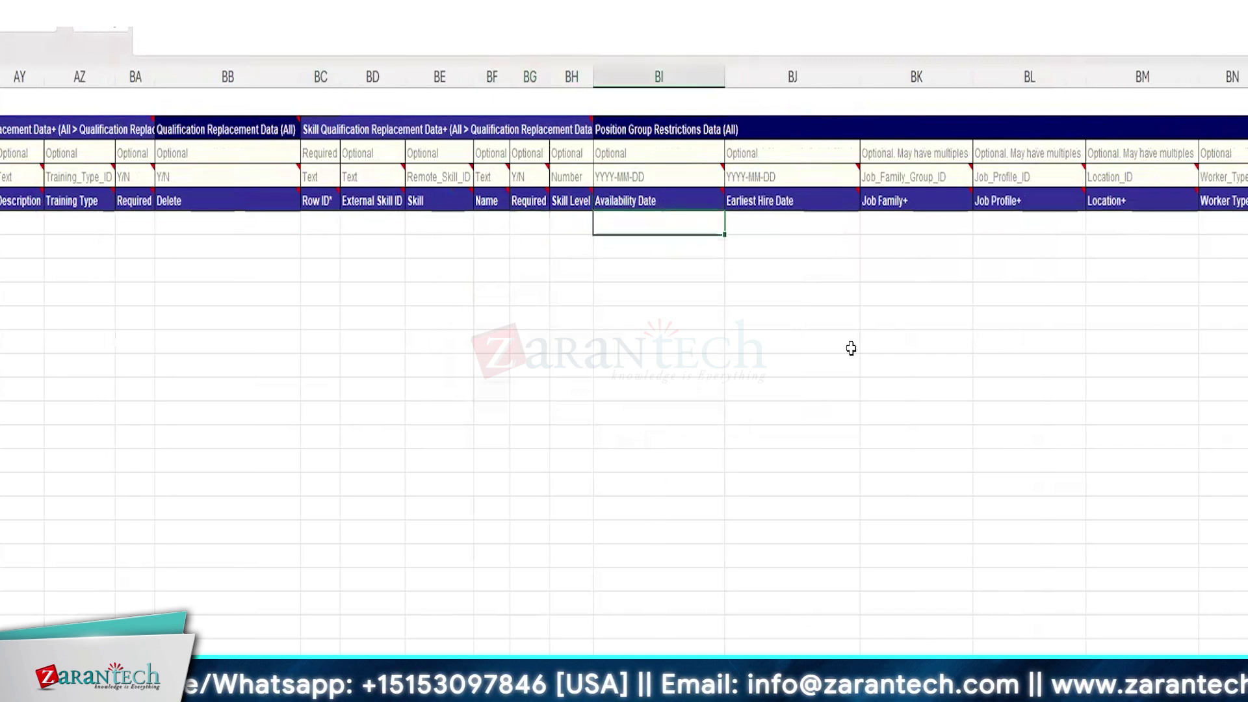
pyautogui.write('202')
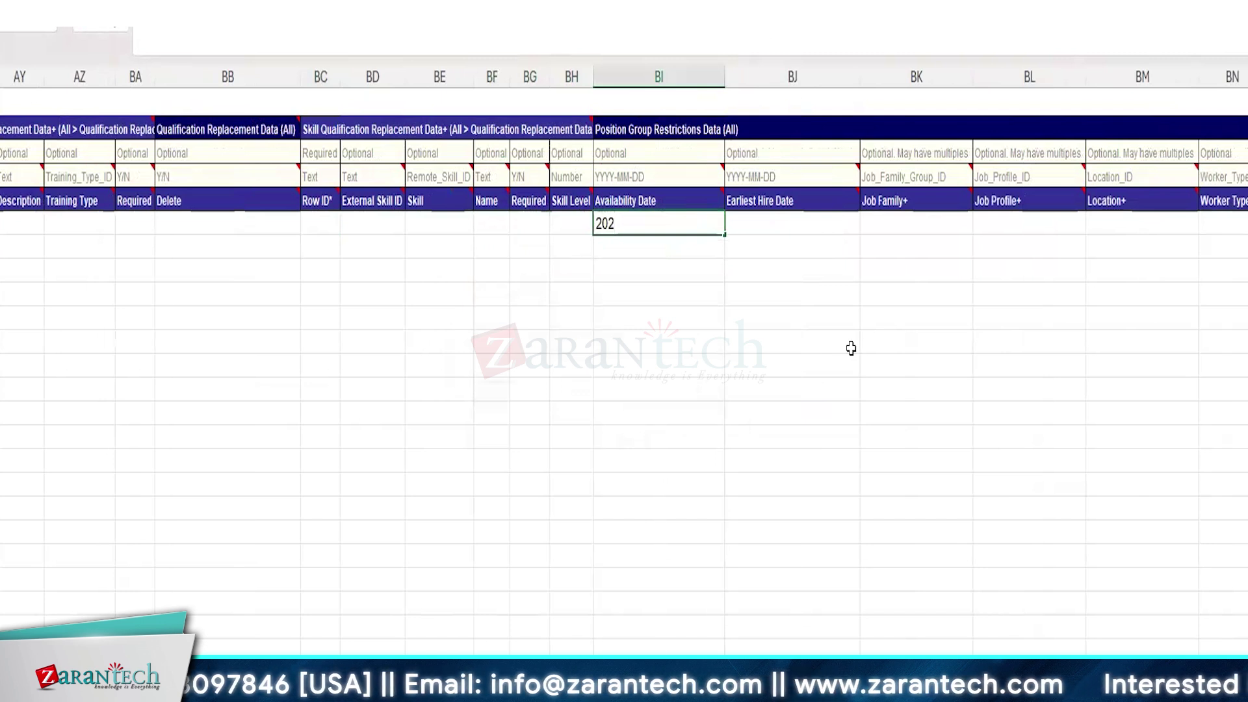
pyautogui.write('4-04-')
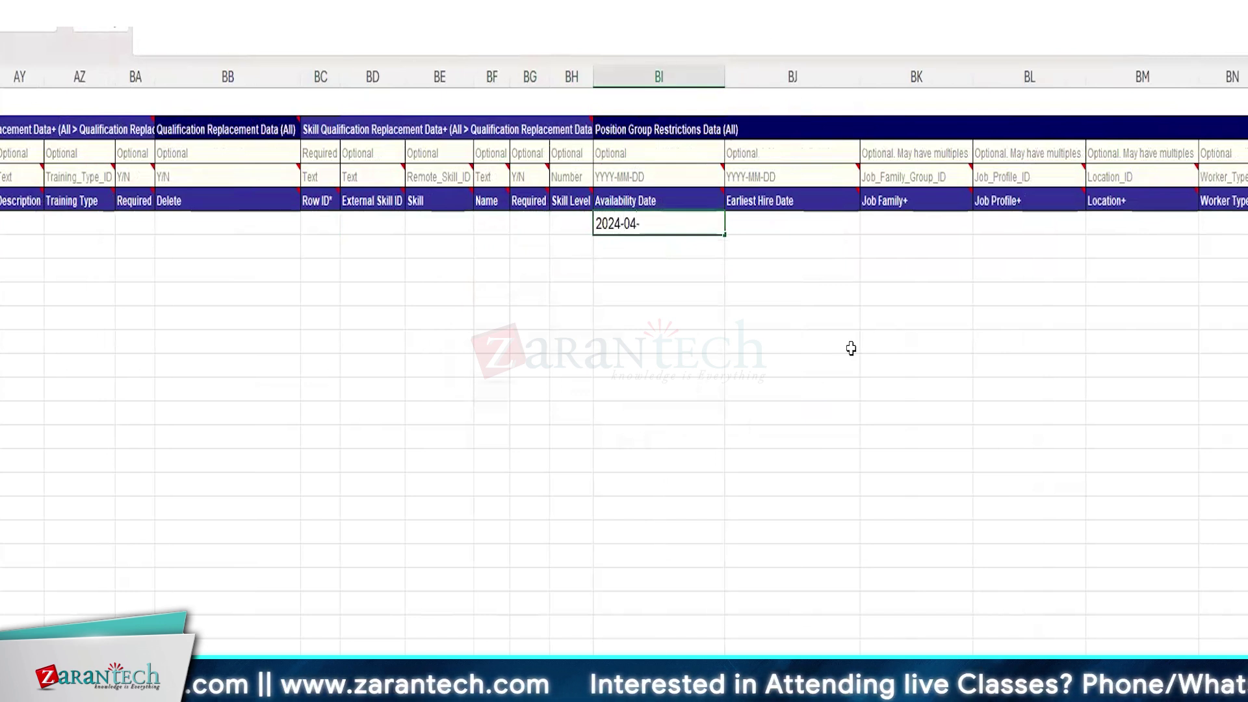
pyautogui.write('02')
pyautogui.press('Return')
pyautogui.press('Up')
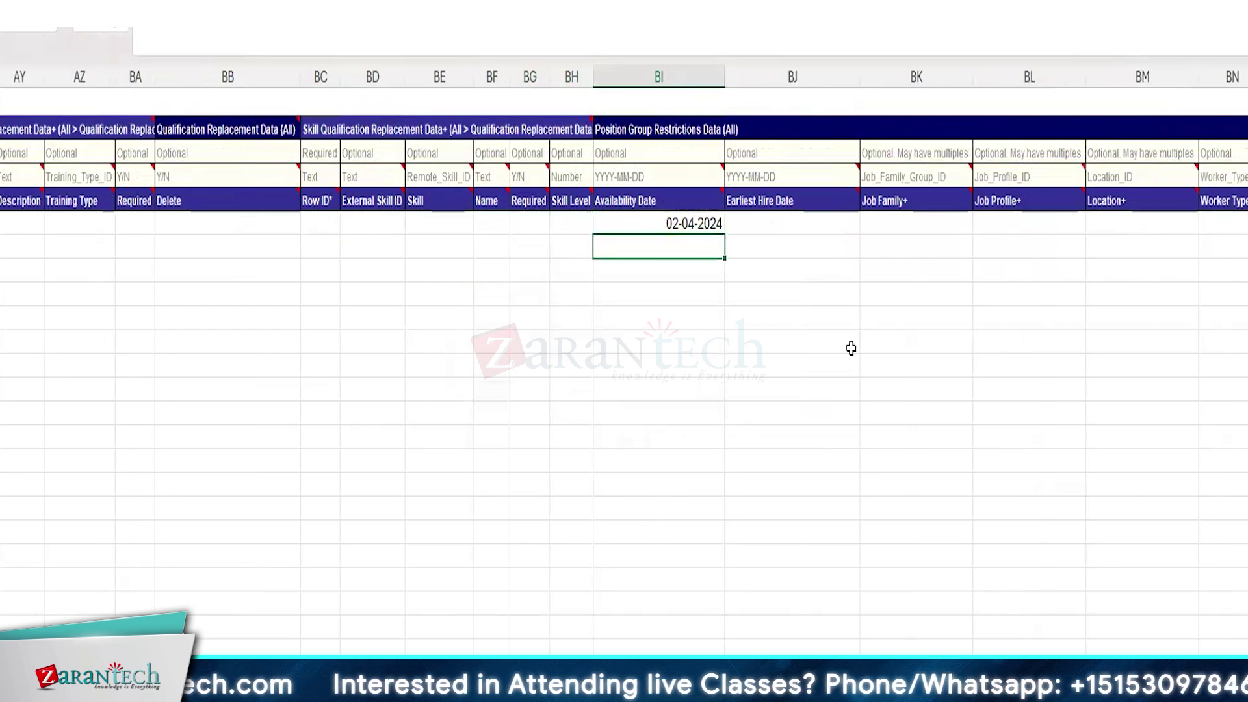
# Copy the first position's availability date into its Earliest Hire Date cell
pyautogui.hotkey('ctrl', 'c')
pyautogui.press('Right')
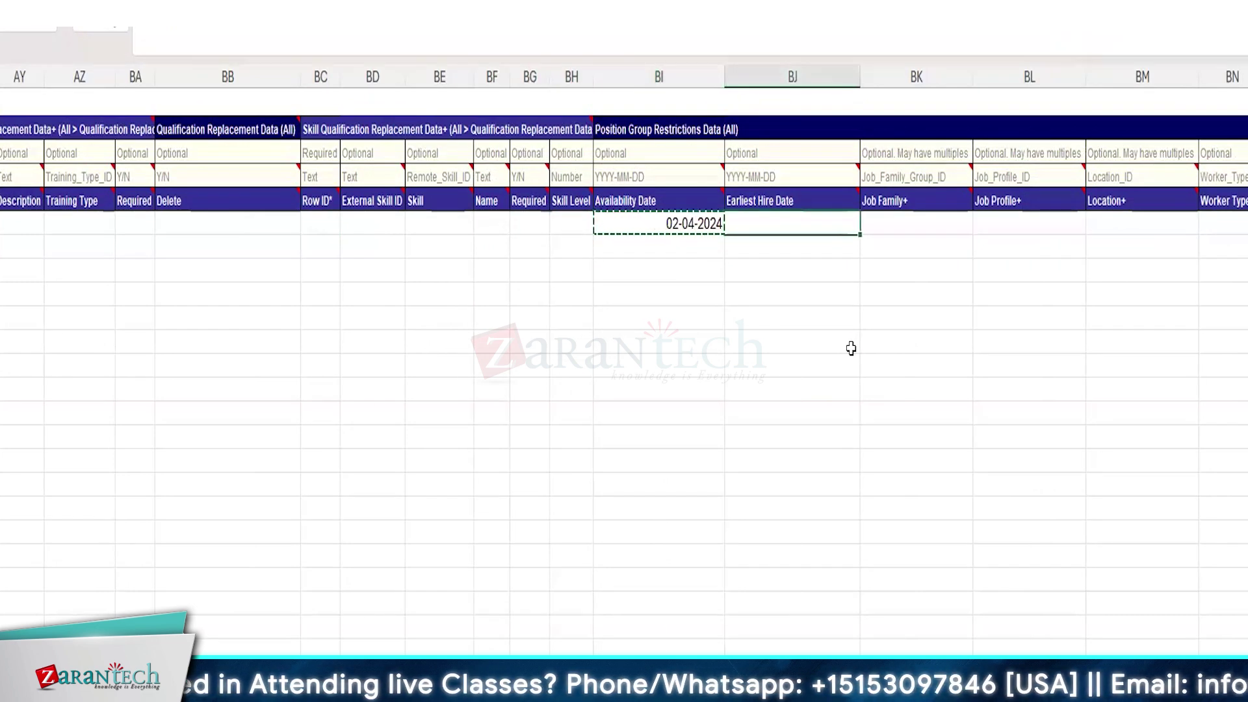
pyautogui.hotkey('ctrl', 'v')
# Look through the remaining Position Group Restrictions columns from Job Family to Retirement Special Population
pyautogui.press('Right')
pyautogui.press('Right')
pyautogui.press('Right')
pyautogui.press('Right')
pyautogui.press('Right')
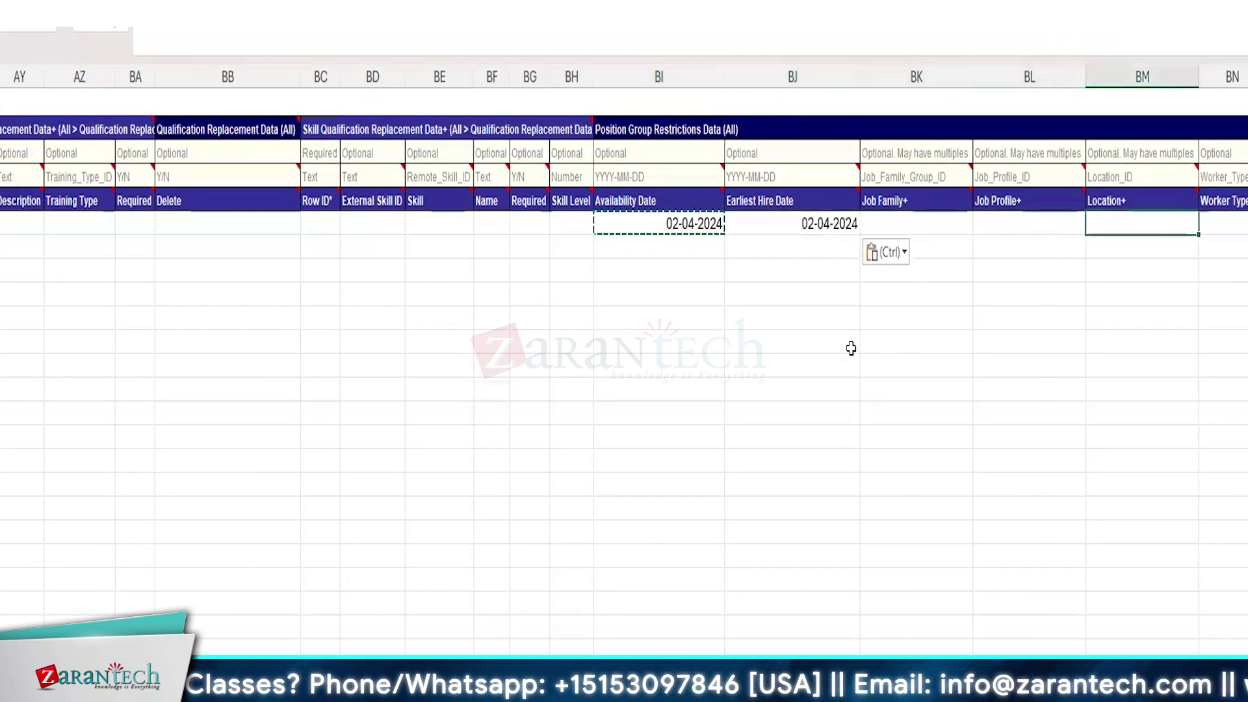
pyautogui.press('Right')
pyautogui.press('Right')
pyautogui.press('Right')
pyautogui.press('Right')
pyautogui.press('Right')
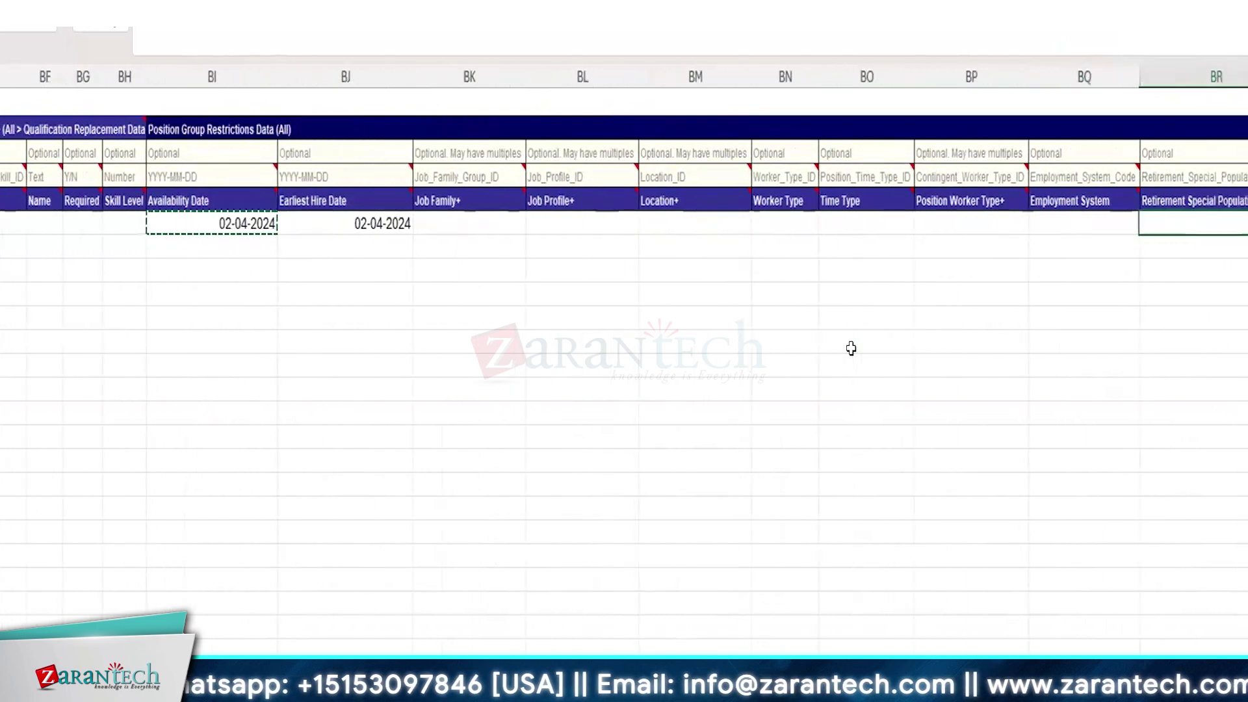
# Look back across the position rows from the Retirement Special Population column to the Job Posting Title column and its neighbours
pyautogui.press('Left')
pyautogui.press('Left')
pyautogui.press('Left')
pyautogui.press('Left')
pyautogui.press('Left')
pyautogui.press('Left')
pyautogui.press('Left')
pyautogui.press('Left')
pyautogui.press('Left')
pyautogui.press('Left')
pyautogui.press('Left')
pyautogui.press('Left')
pyautogui.press('Left')
pyautogui.press('Left')
pyautogui.press('Left')
pyautogui.press('Left')
pyautogui.press('Left')
pyautogui.press('Left')
pyautogui.press('Left')
pyautogui.press('Left')
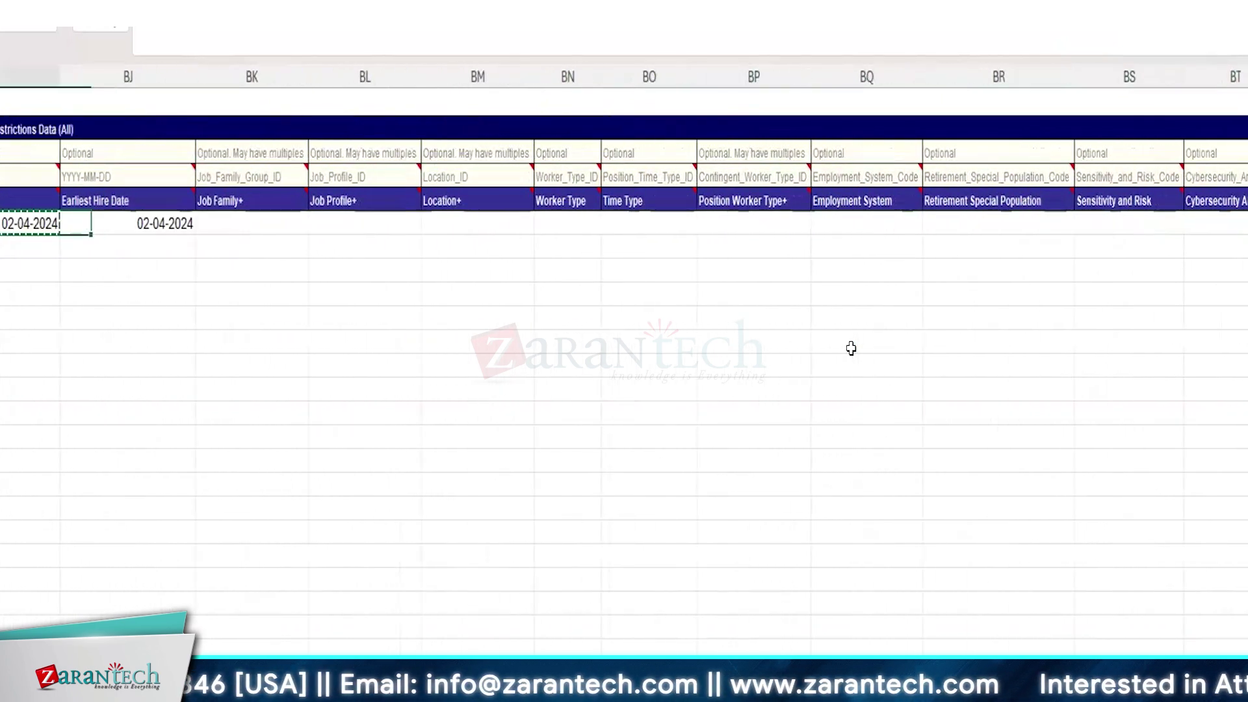
pyautogui.press('Left')
pyautogui.press('Left')
pyautogui.press('Left')
pyautogui.press('Left')
pyautogui.press('Left')
pyautogui.press('Left')
pyautogui.press('Left')
pyautogui.press('Left')
pyautogui.press('Left')
pyautogui.press('Left')
pyautogui.press('Left')
pyautogui.press('Left')
pyautogui.press('Left')
pyautogui.press('Left')
pyautogui.press('Left')
pyautogui.press('Left')
pyautogui.press('Left')
pyautogui.press('Left')
pyautogui.press('Left')
pyautogui.press('Left')
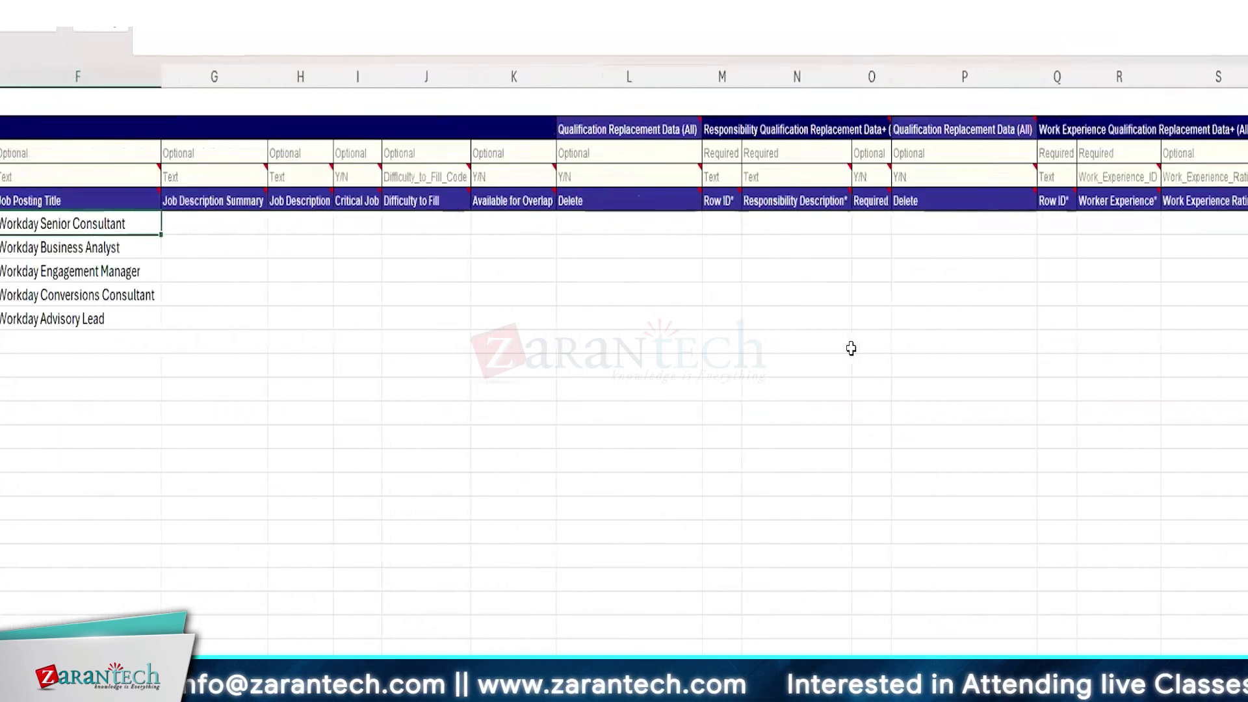
pyautogui.press('Right')
pyautogui.press('Right')
pyautogui.press('Right')
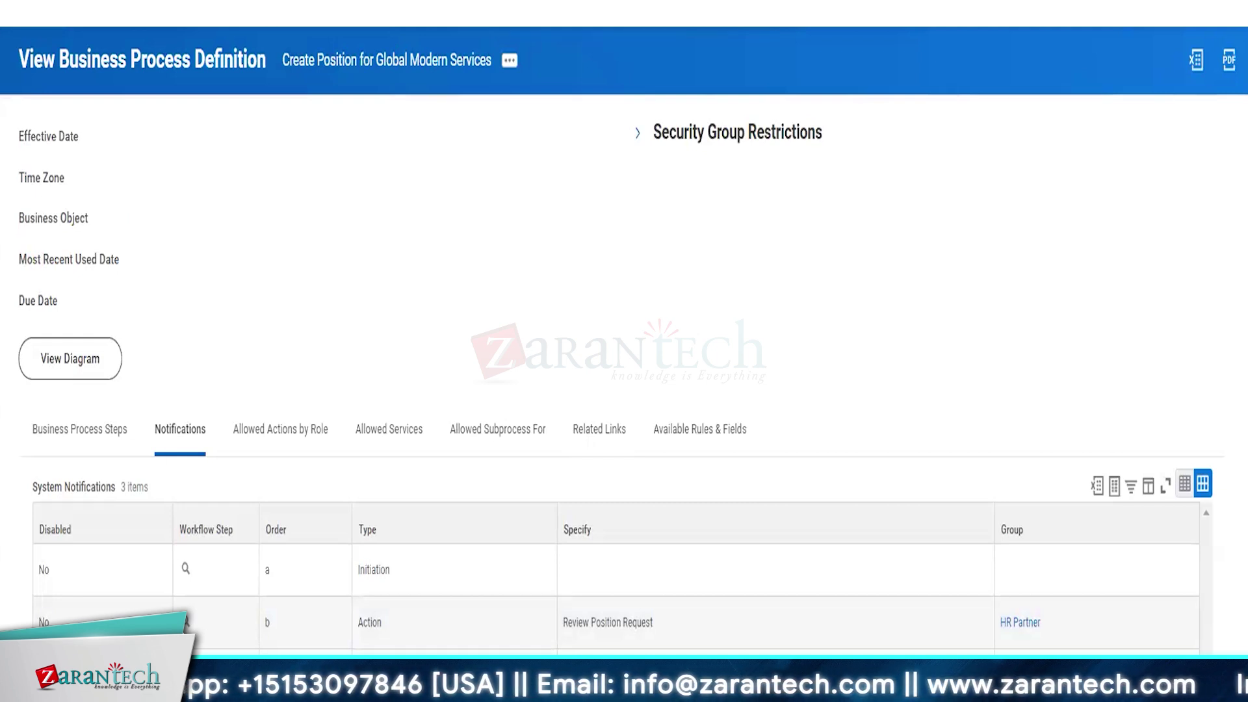
# Switch to Workday, search for "bp: create position", and open the Mass Load Positions integration system from a further search
pyautogui.click(623, 13)
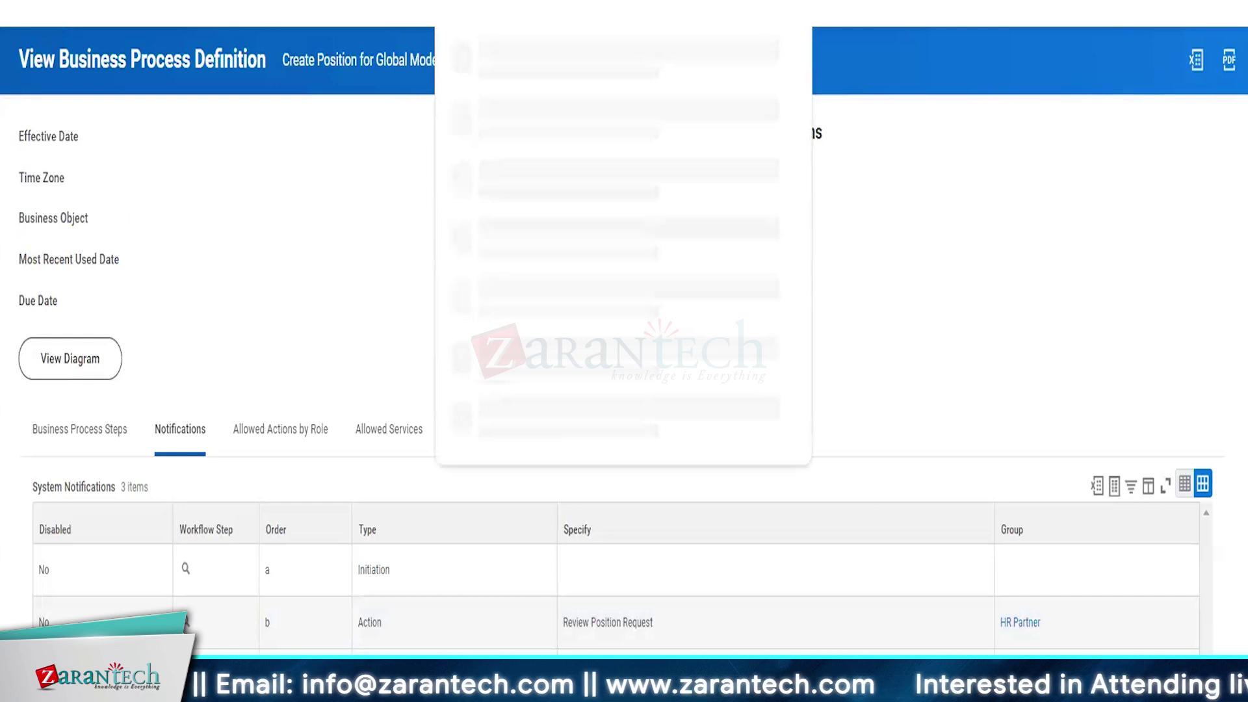
pyautogui.press('Return')
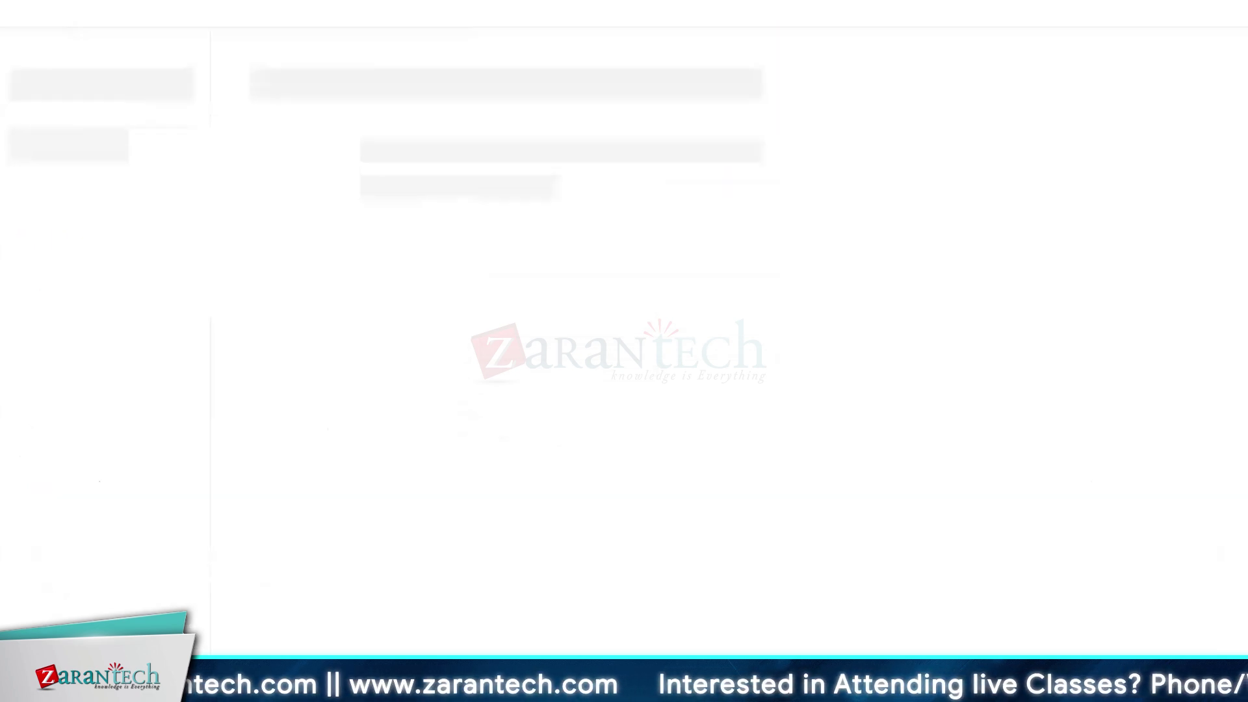
pyautogui.click(628, 13)
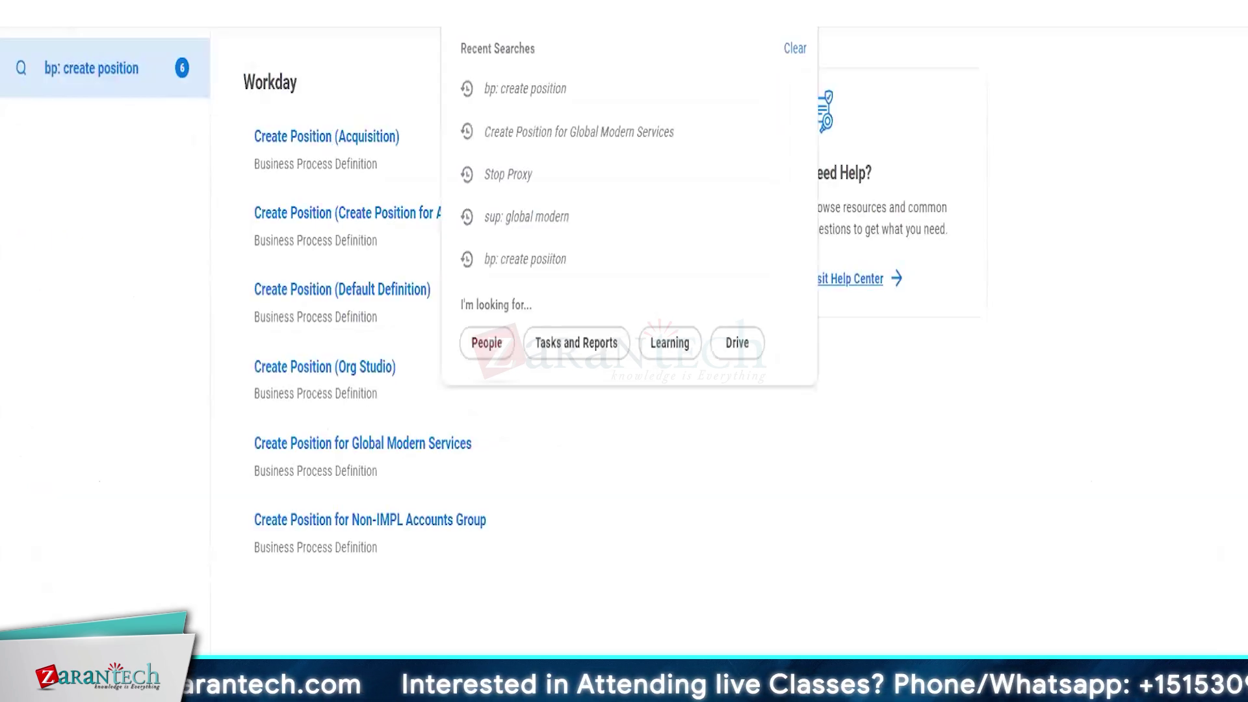
pyautogui.write('bp')
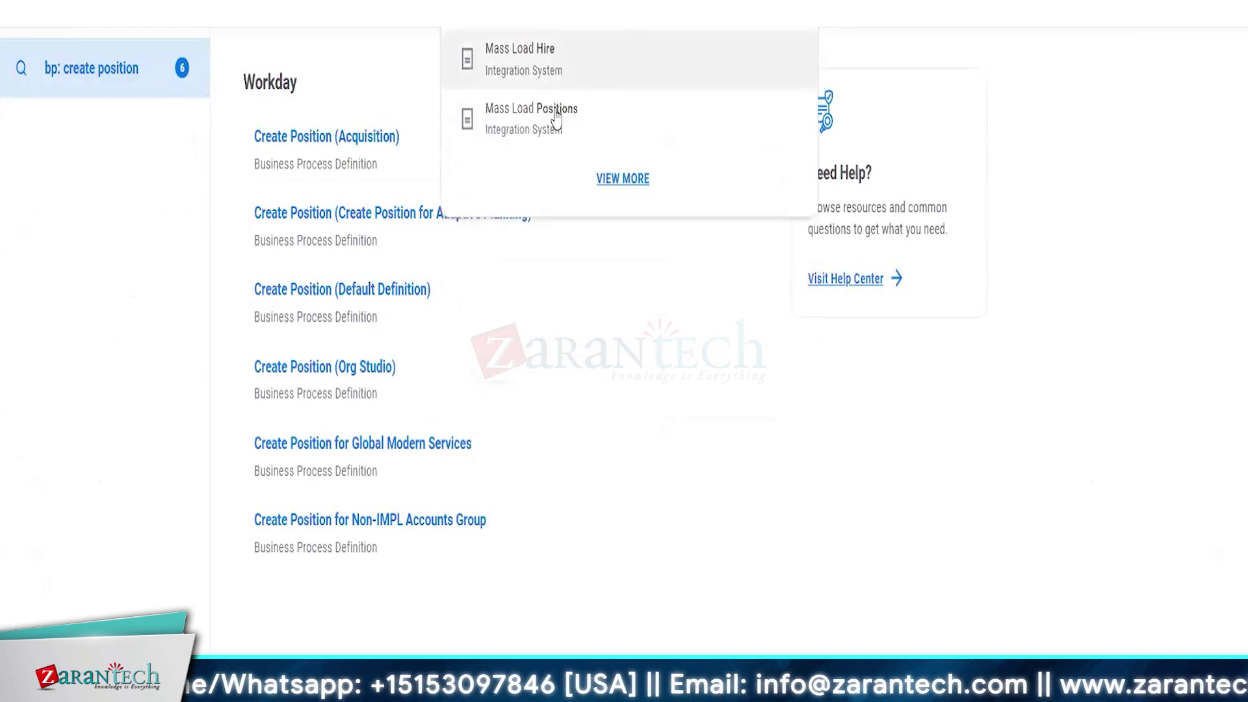
pyautogui.click(523, 140)
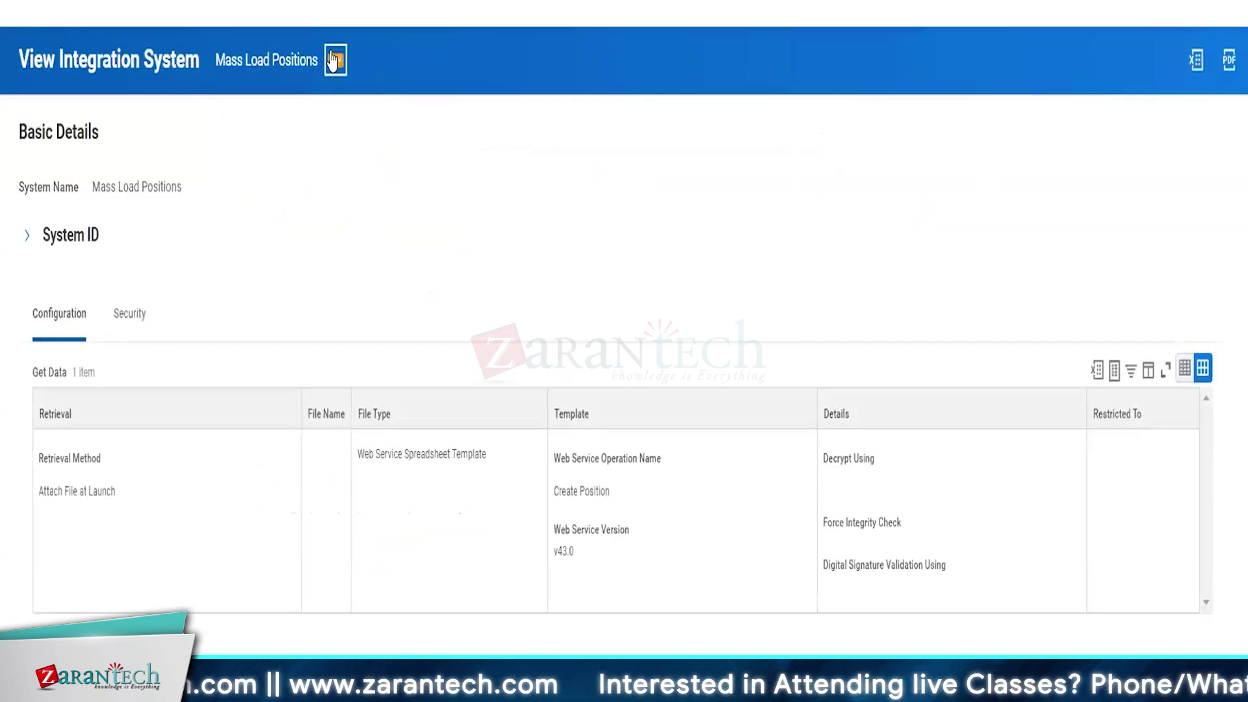
# Start launching the Mass Load Positions integration with the Run Now frequency
pyautogui.click(334, 59)
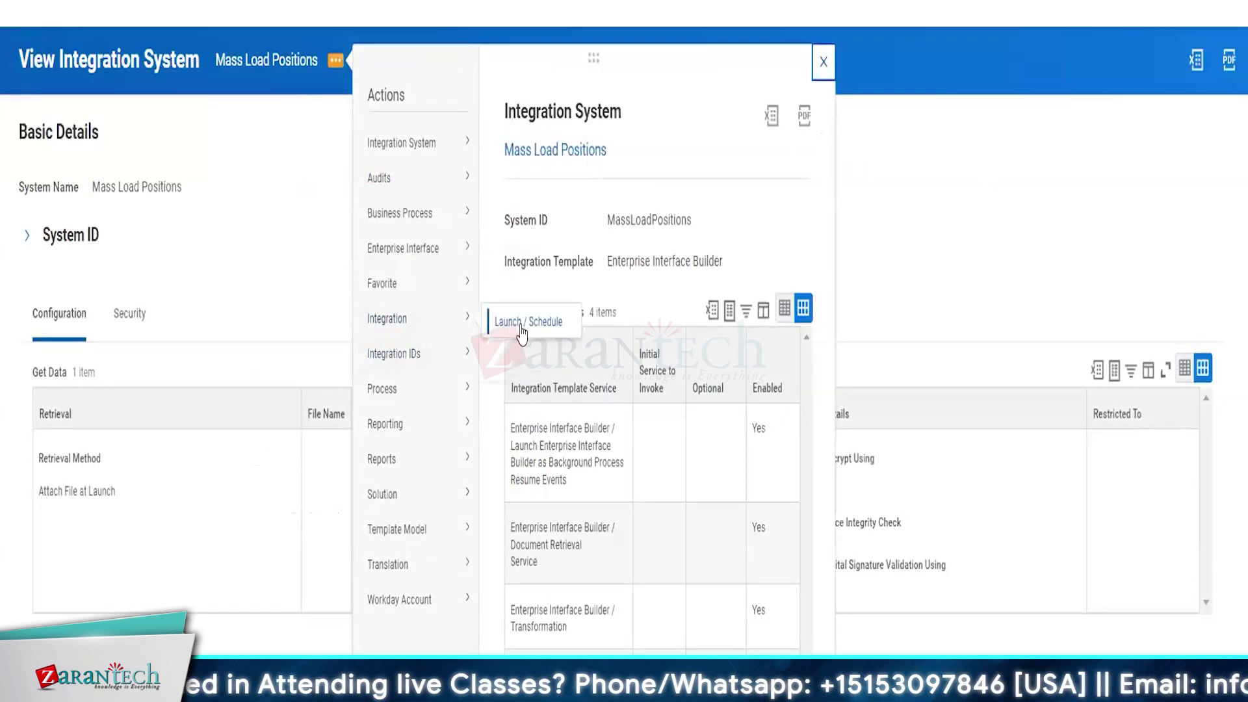
pyautogui.click(521, 332)
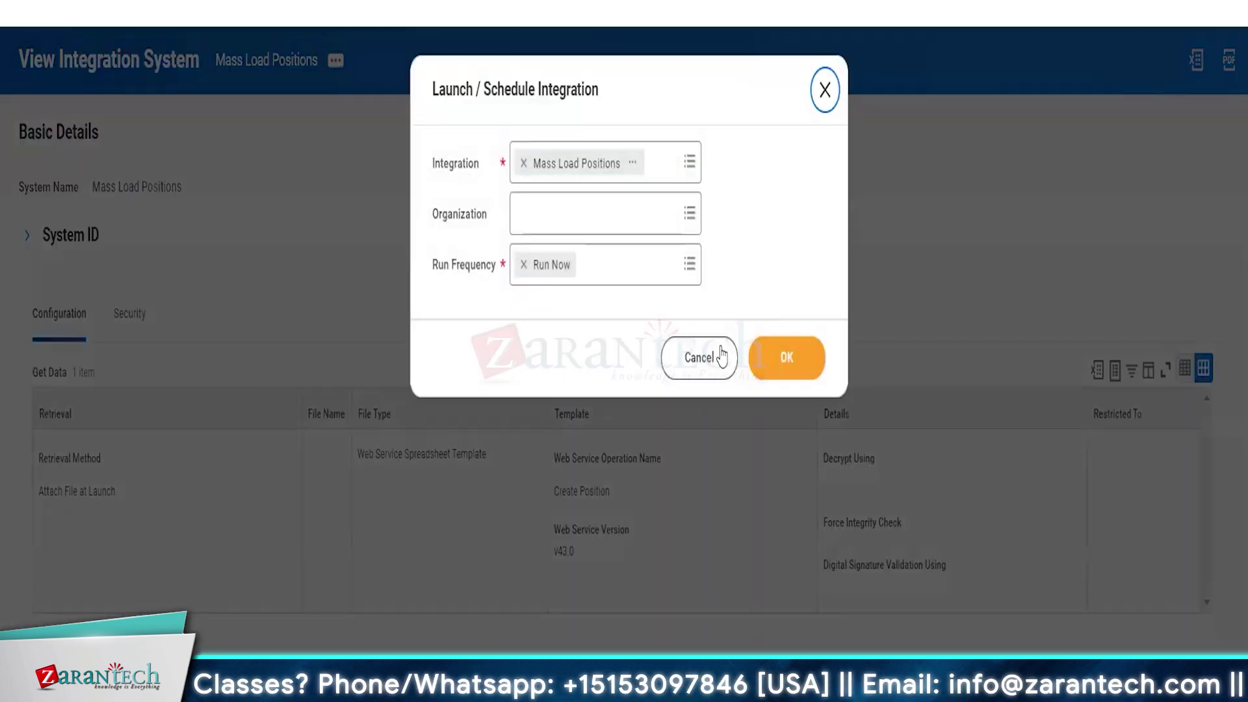
pyautogui.click(786, 363)
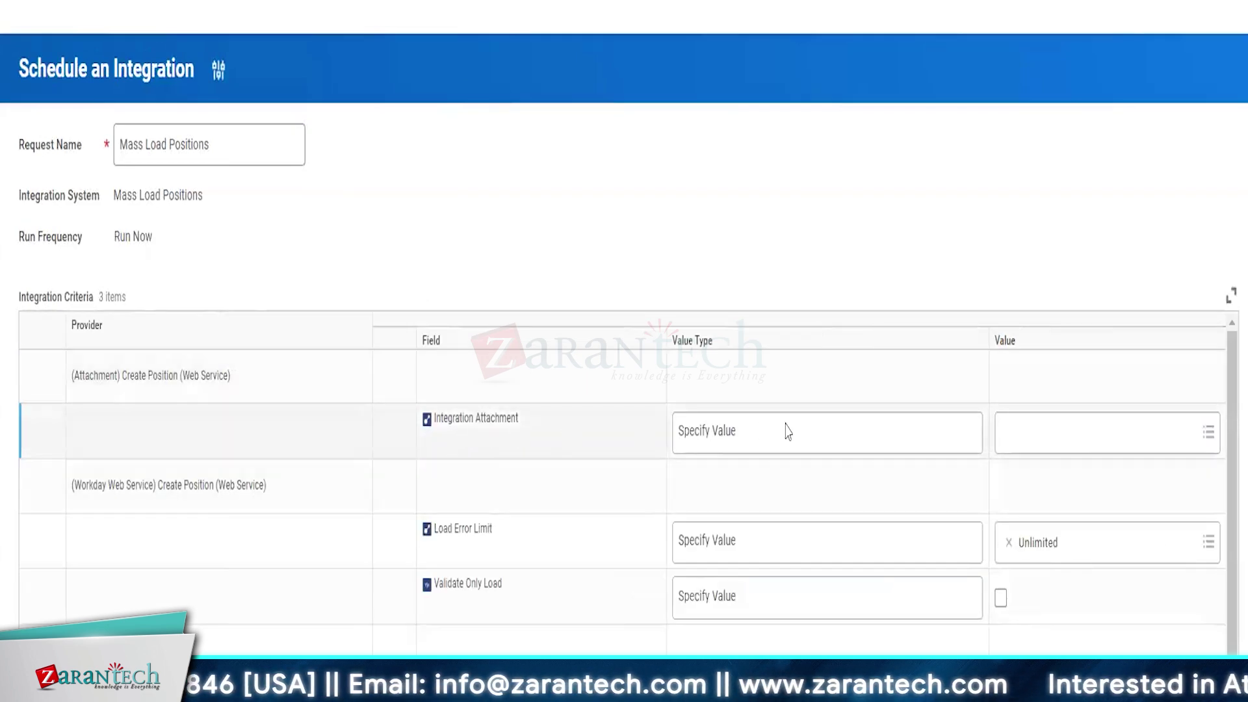
# Upload Create_Position_v43.0.xlsx as the integration attachment and launch the load with Validate Only Load enabled
pyautogui.click(1011, 433)
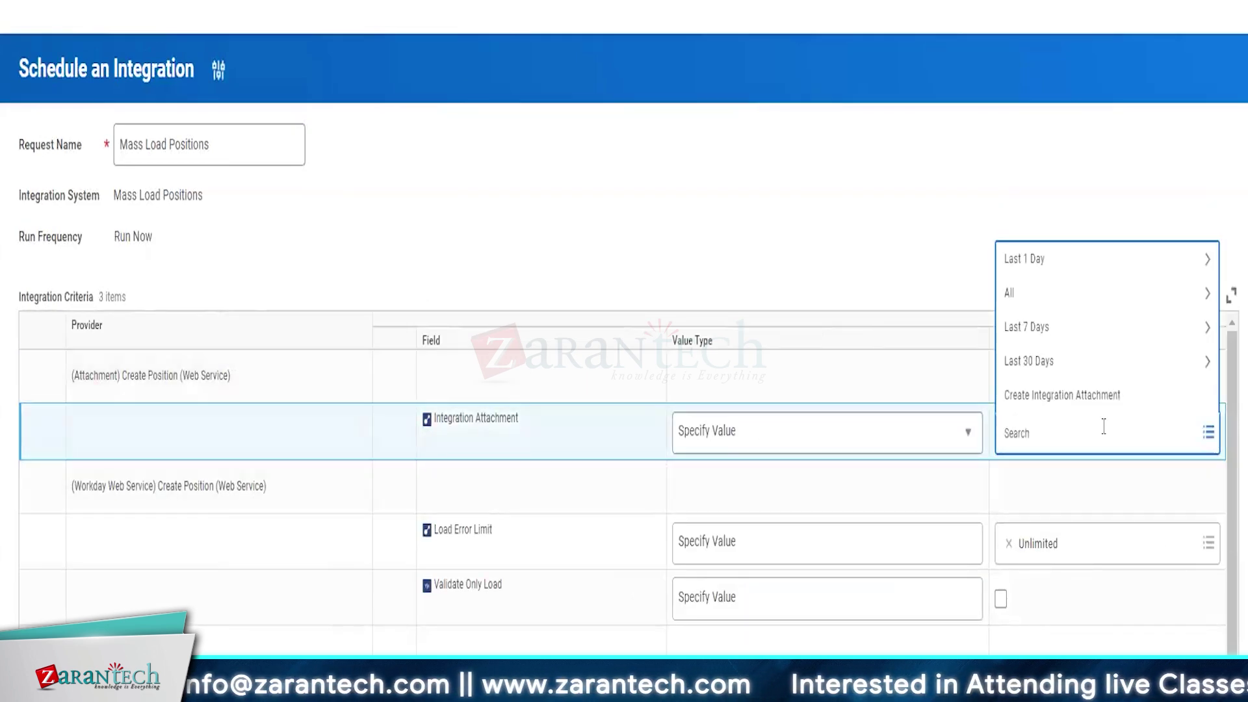
pyautogui.click(1075, 404)
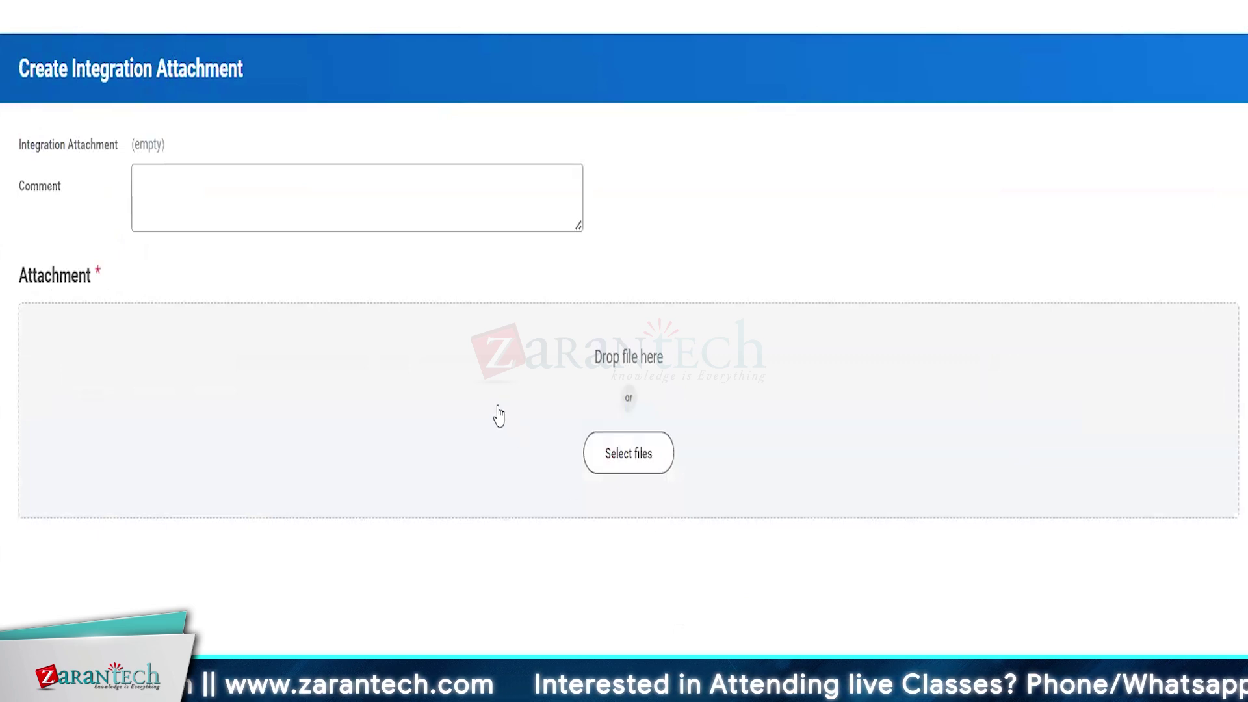
pyautogui.click(647, 467)
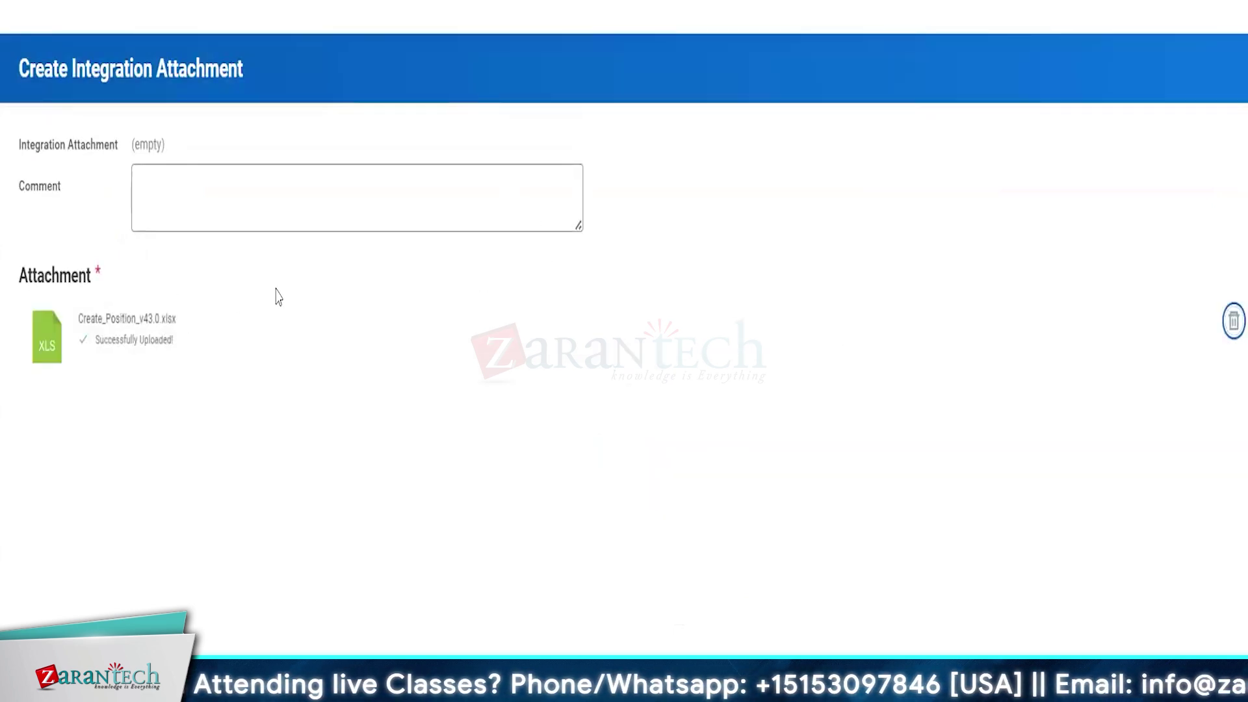
pyautogui.click(429, 202)
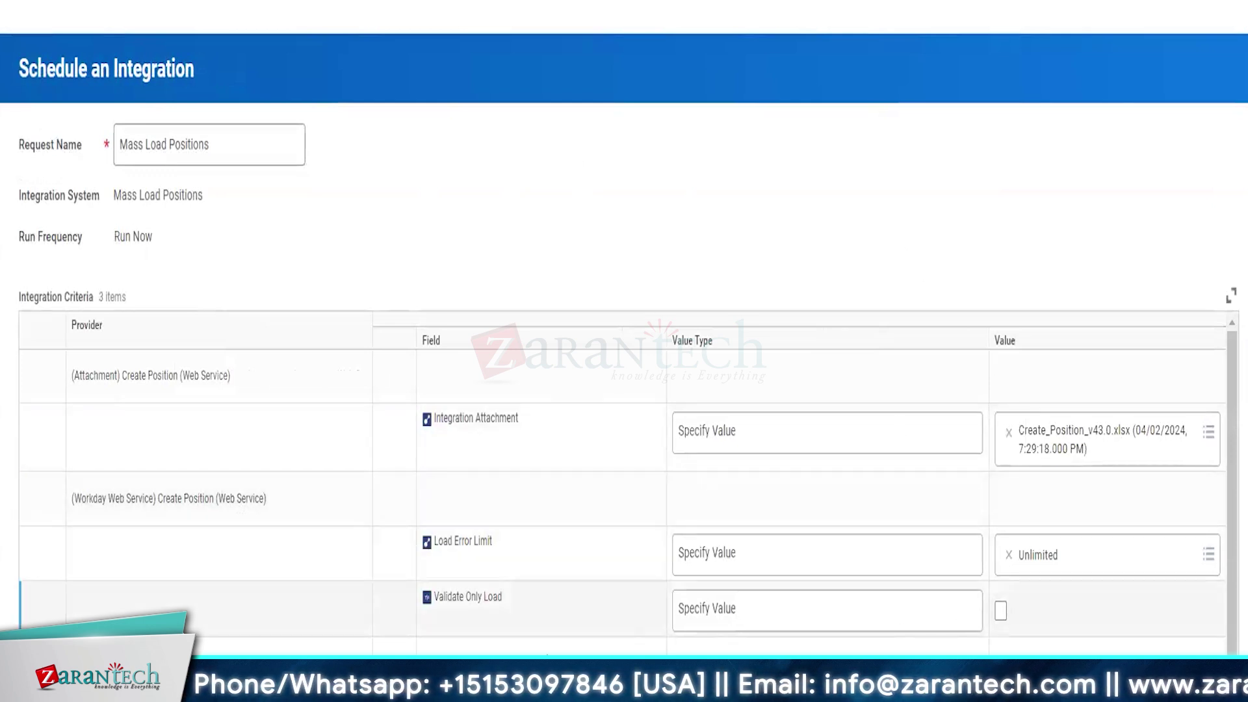
pyautogui.click(1001, 610)
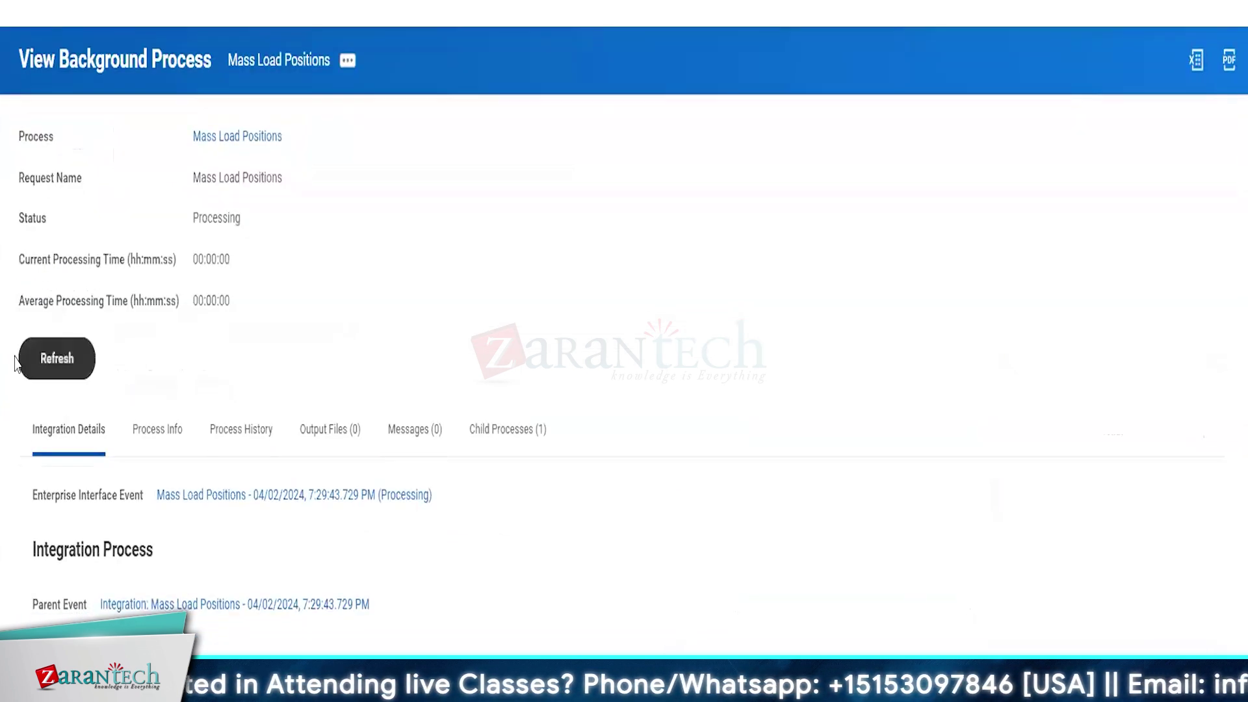
# Refresh the Mass Load Positions background process until its processing finishes
pyautogui.click(46, 373)
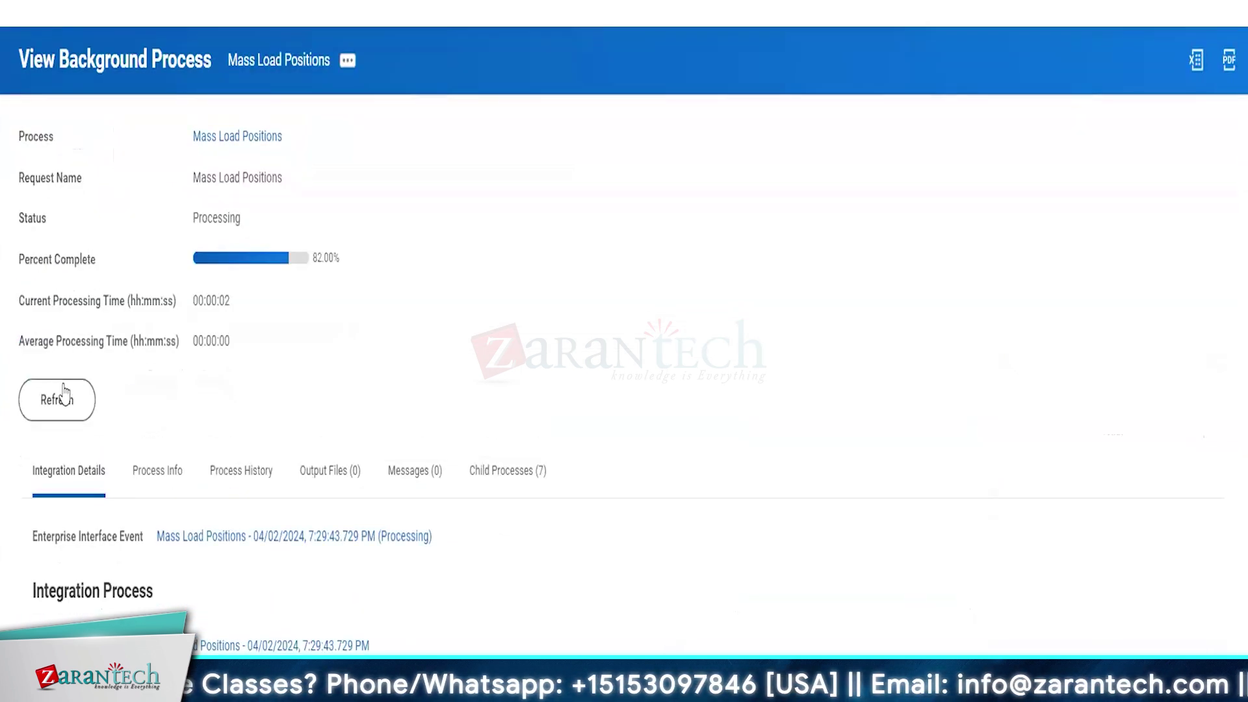
pyautogui.click(65, 403)
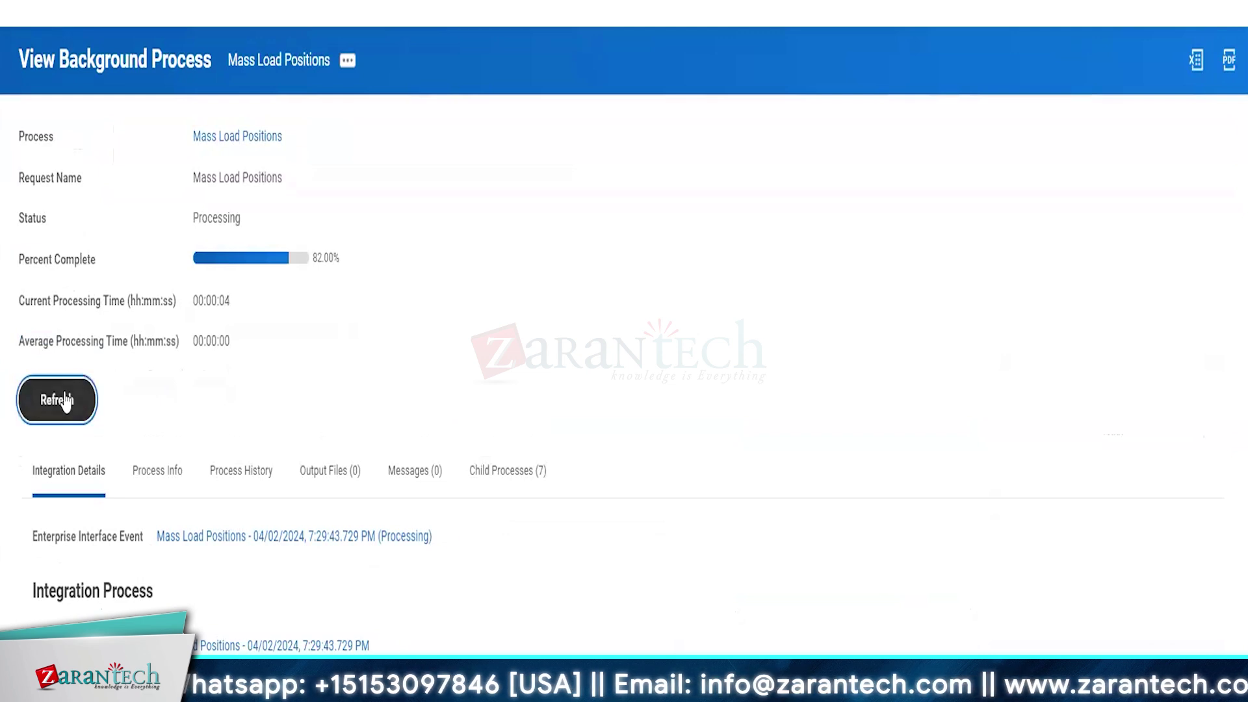
pyautogui.click(60, 416)
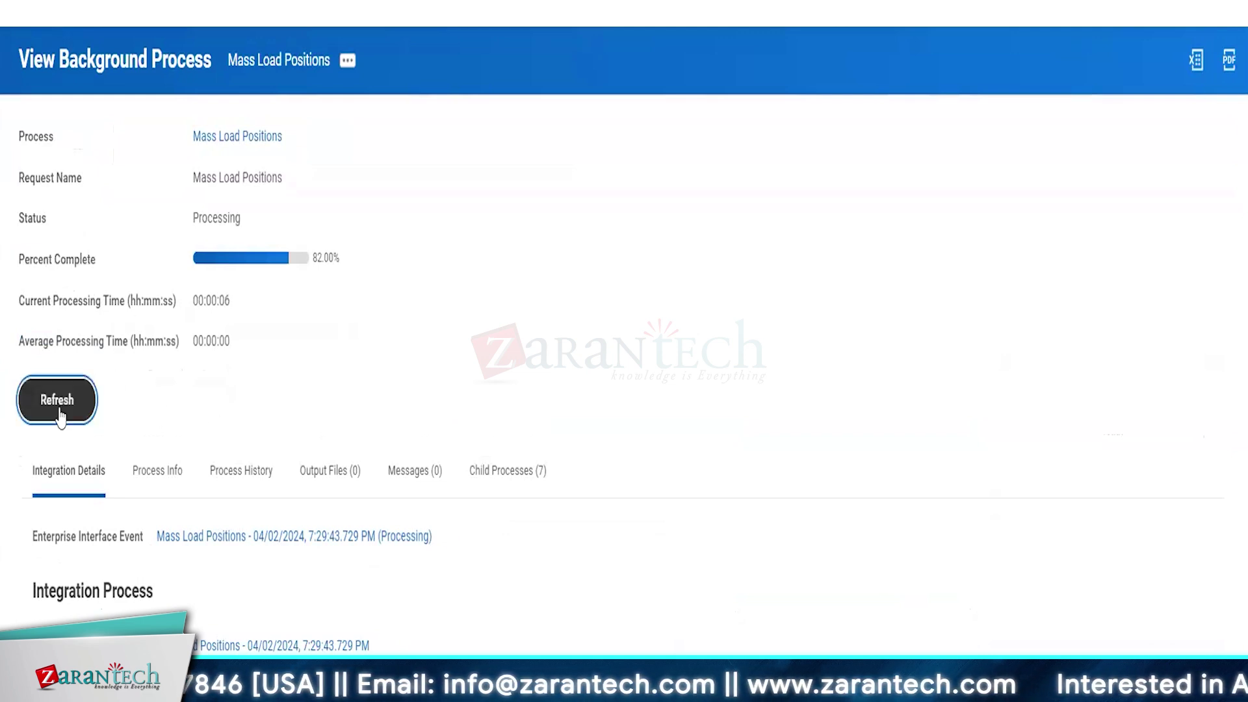
pyautogui.click(60, 416)
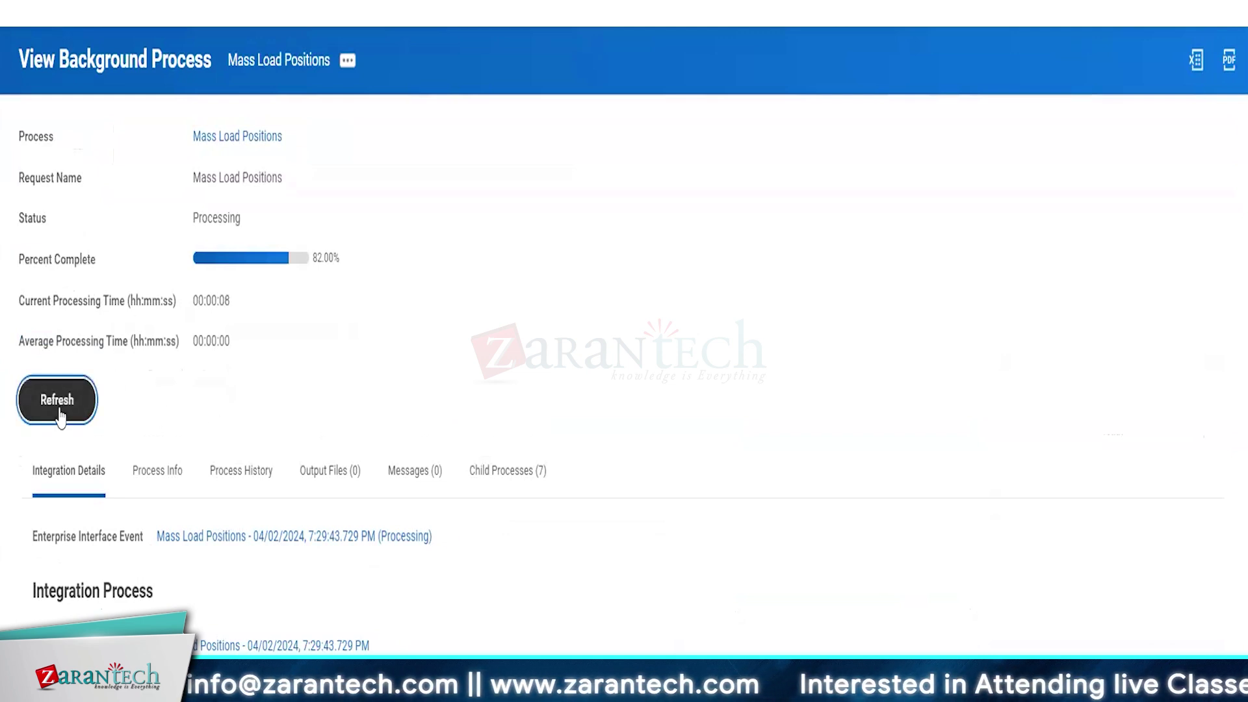
pyautogui.click(60, 416)
pyautogui.click(59, 416)
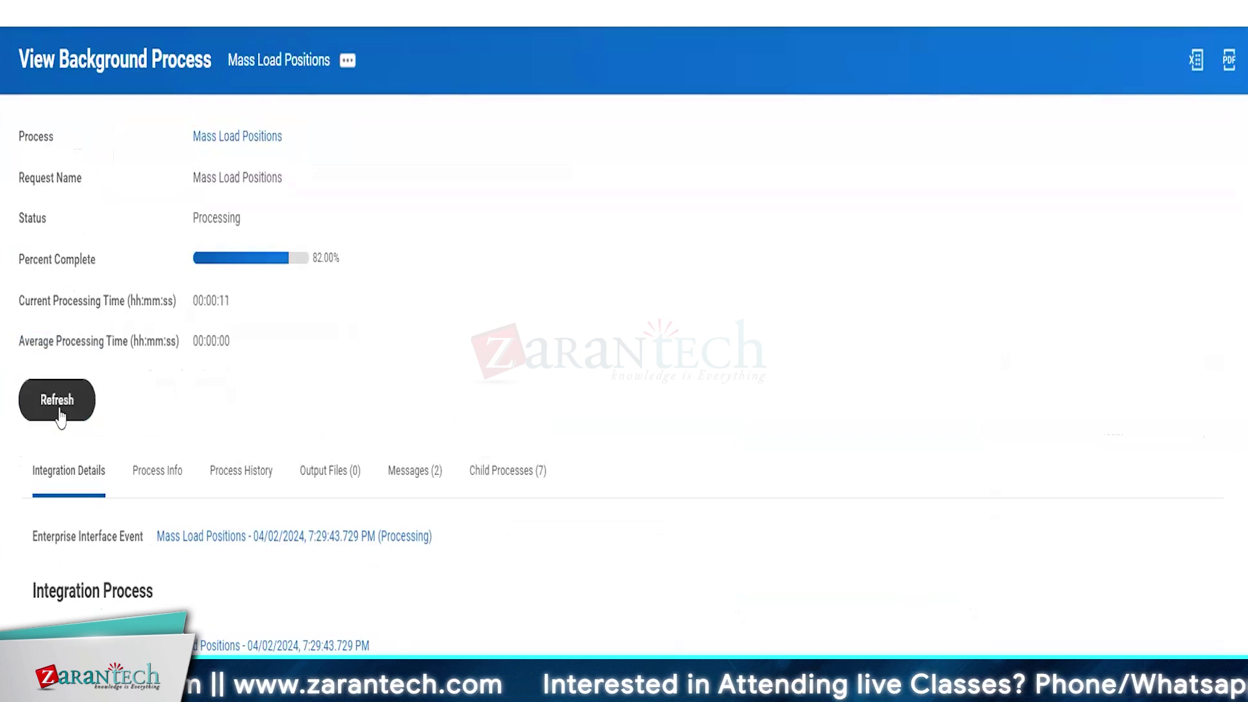
pyautogui.click(59, 416)
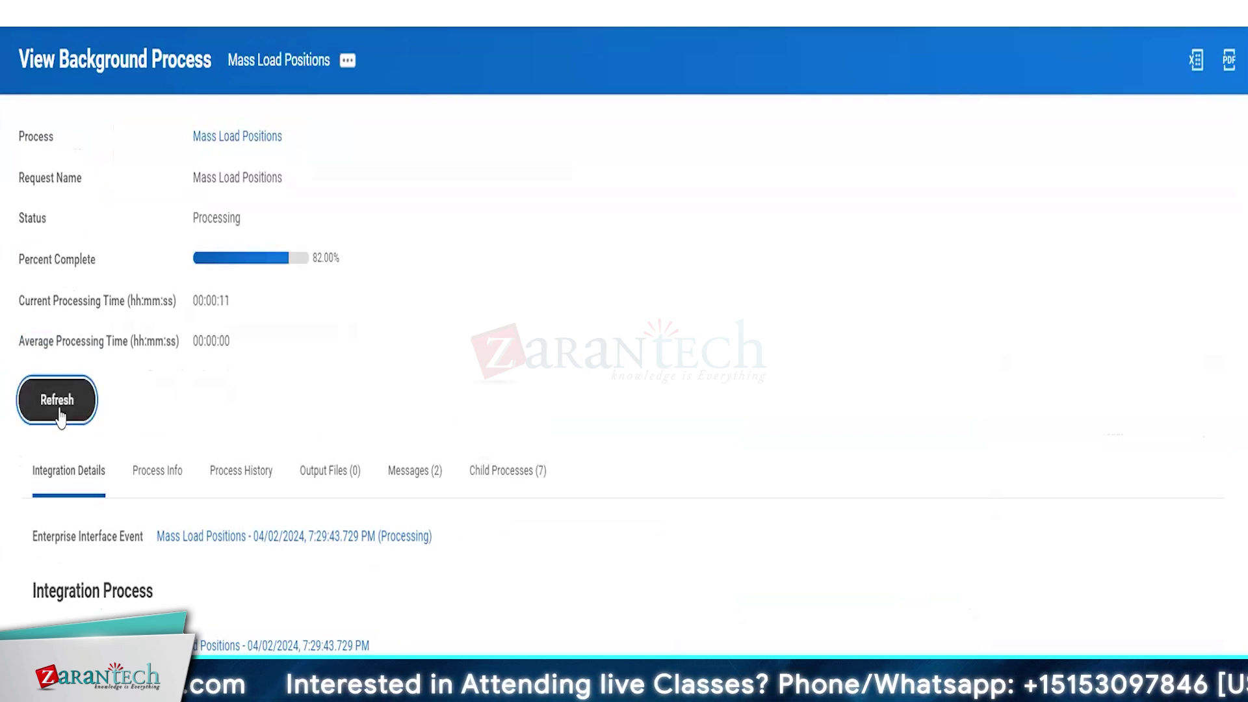
pyautogui.click(60, 416)
pyautogui.click(59, 414)
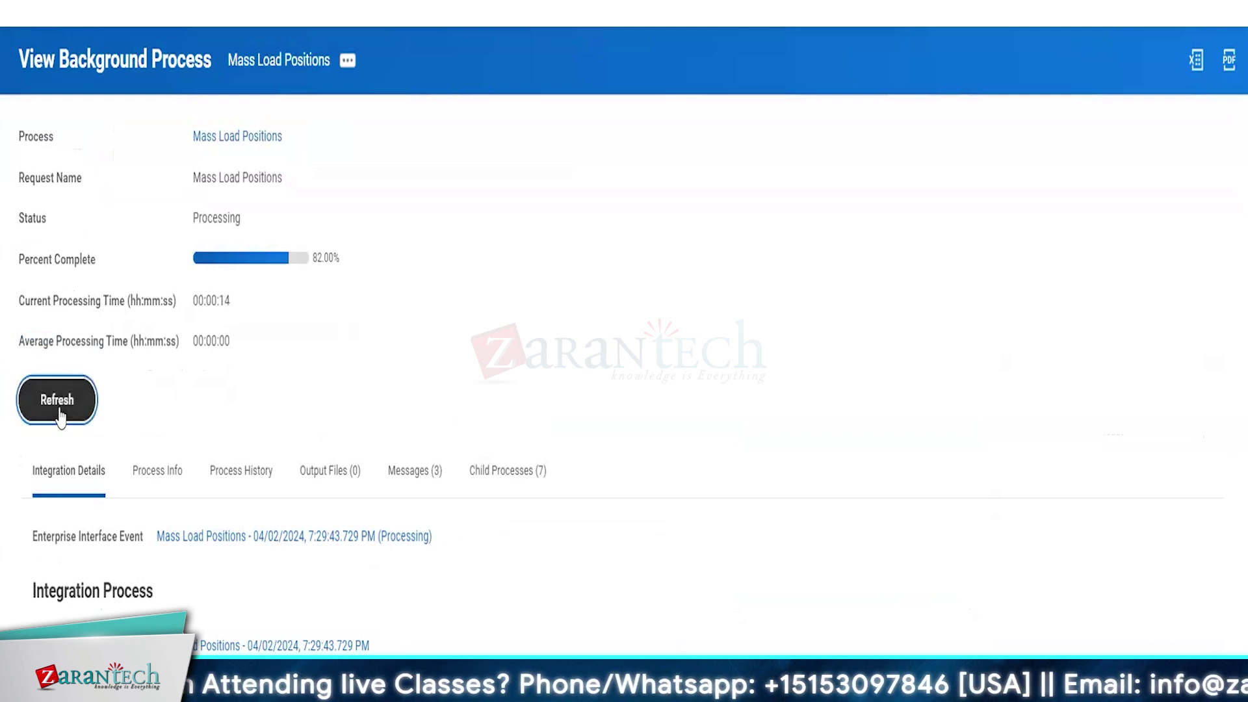
pyautogui.click(59, 414)
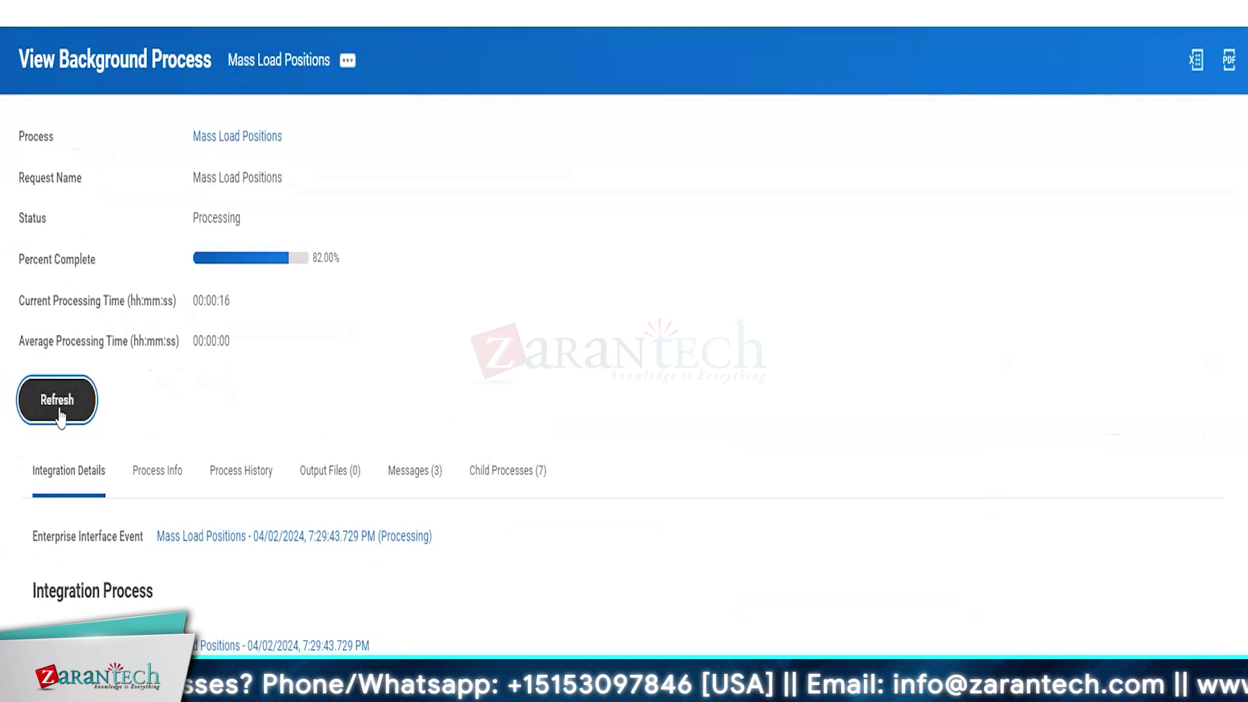
pyautogui.click(59, 414)
pyautogui.click(60, 413)
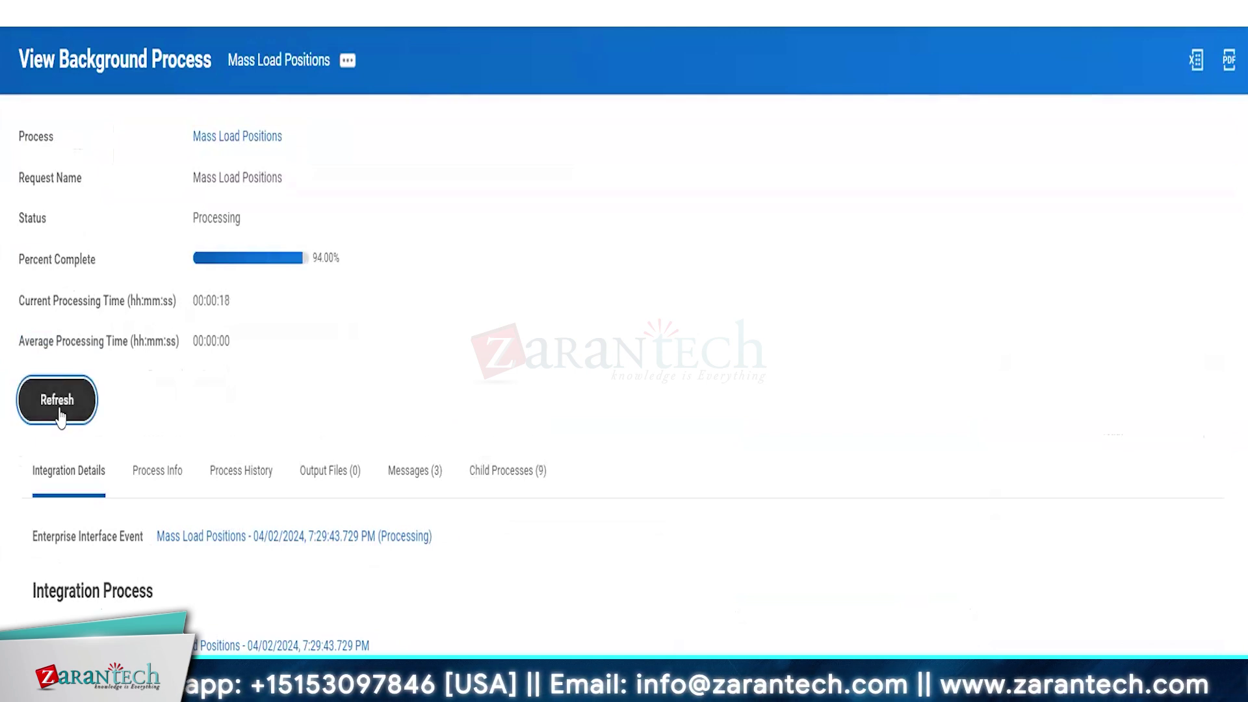
pyautogui.click(59, 413)
pyautogui.click(59, 413)
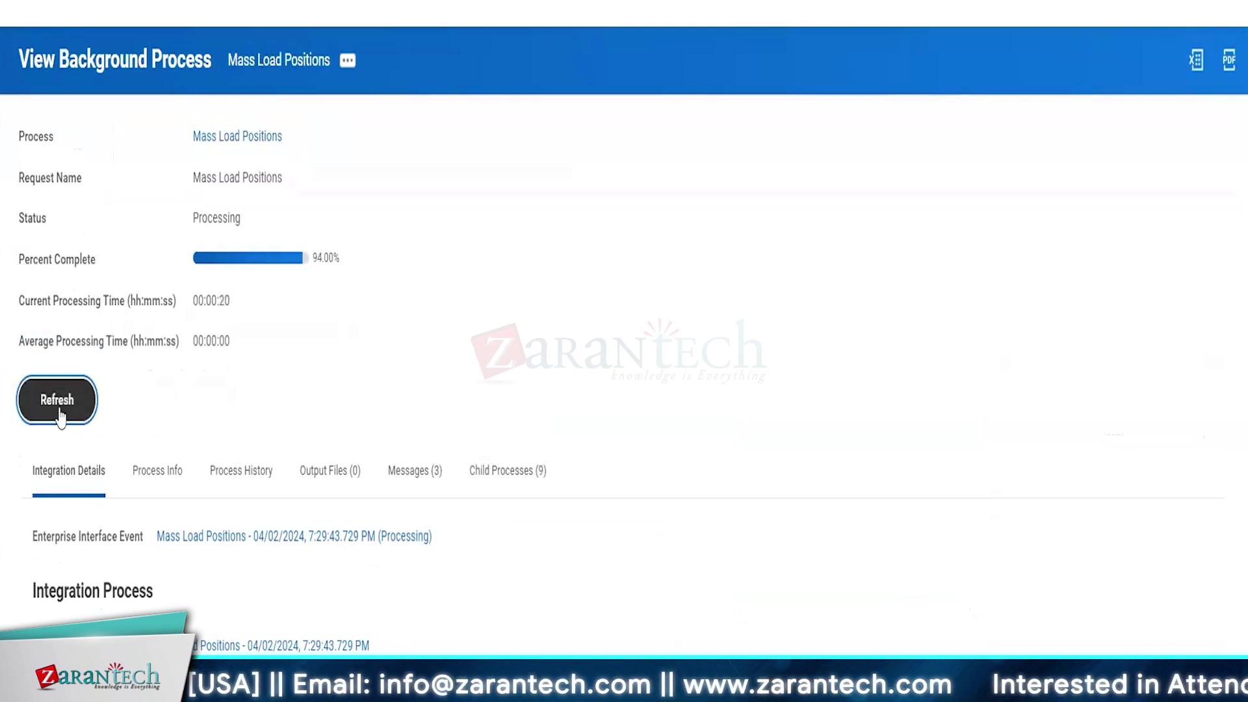
pyautogui.click(59, 414)
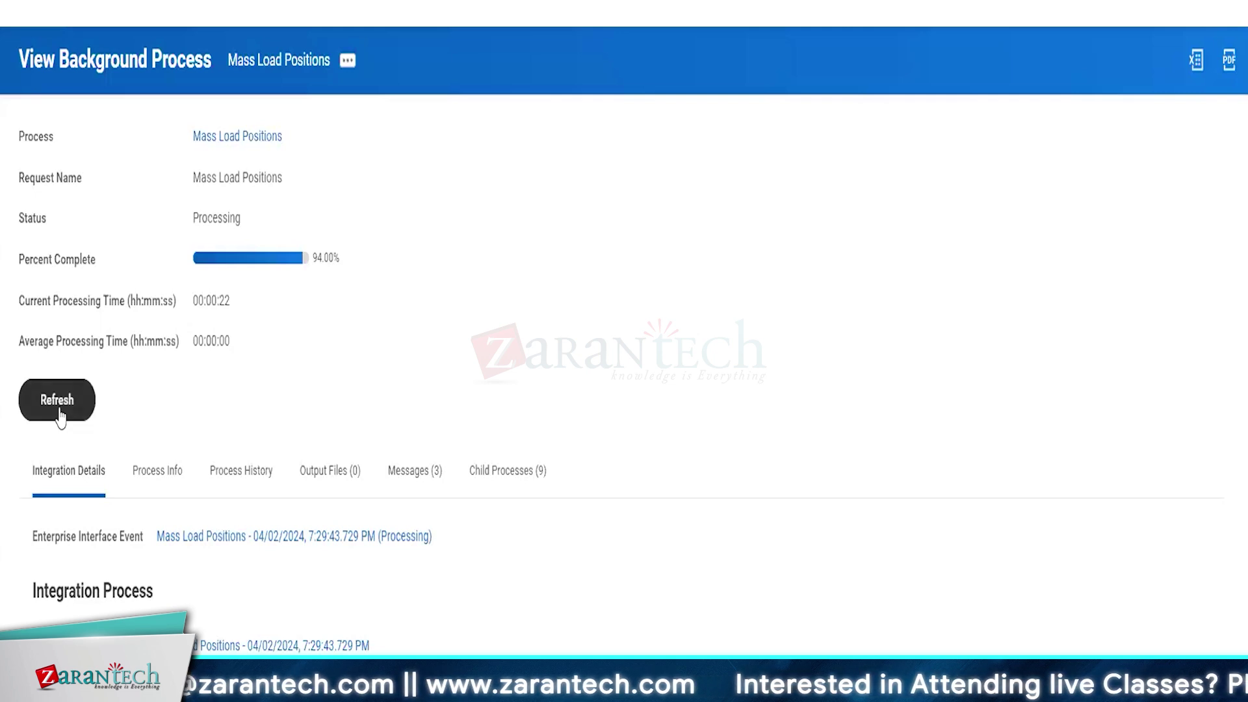
pyautogui.click(60, 414)
pyautogui.click(59, 415)
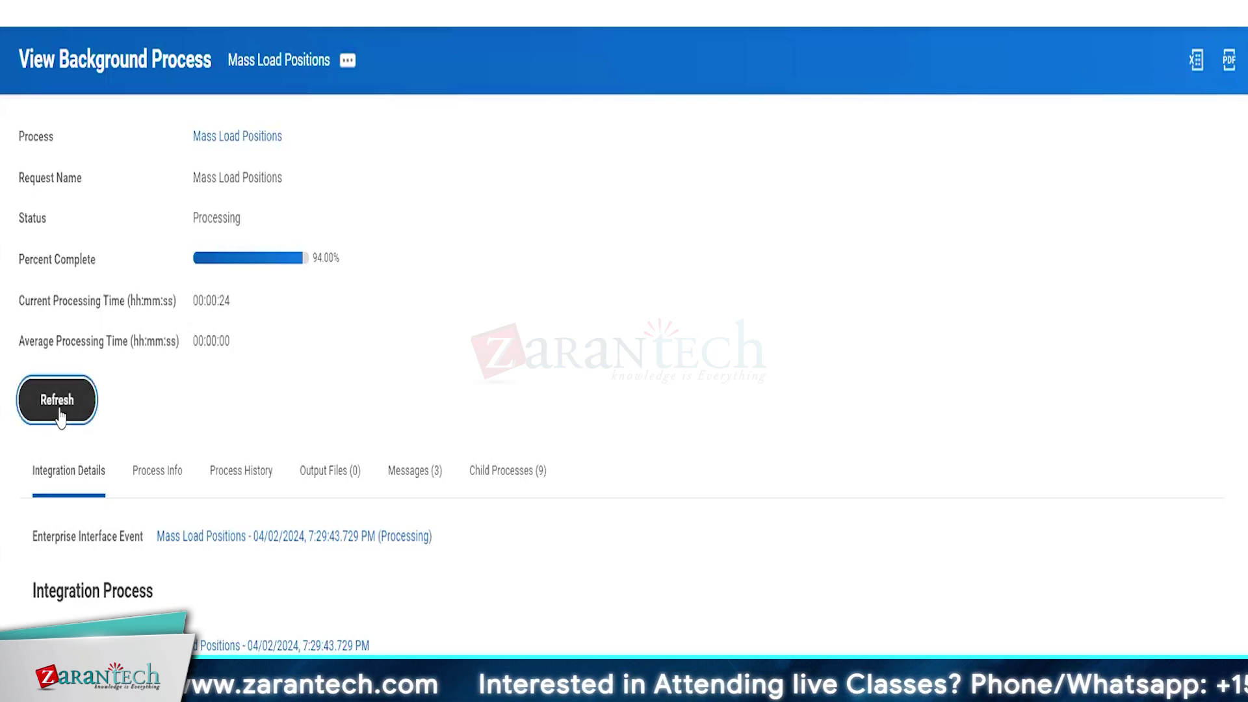
pyautogui.click(60, 415)
pyautogui.click(60, 415)
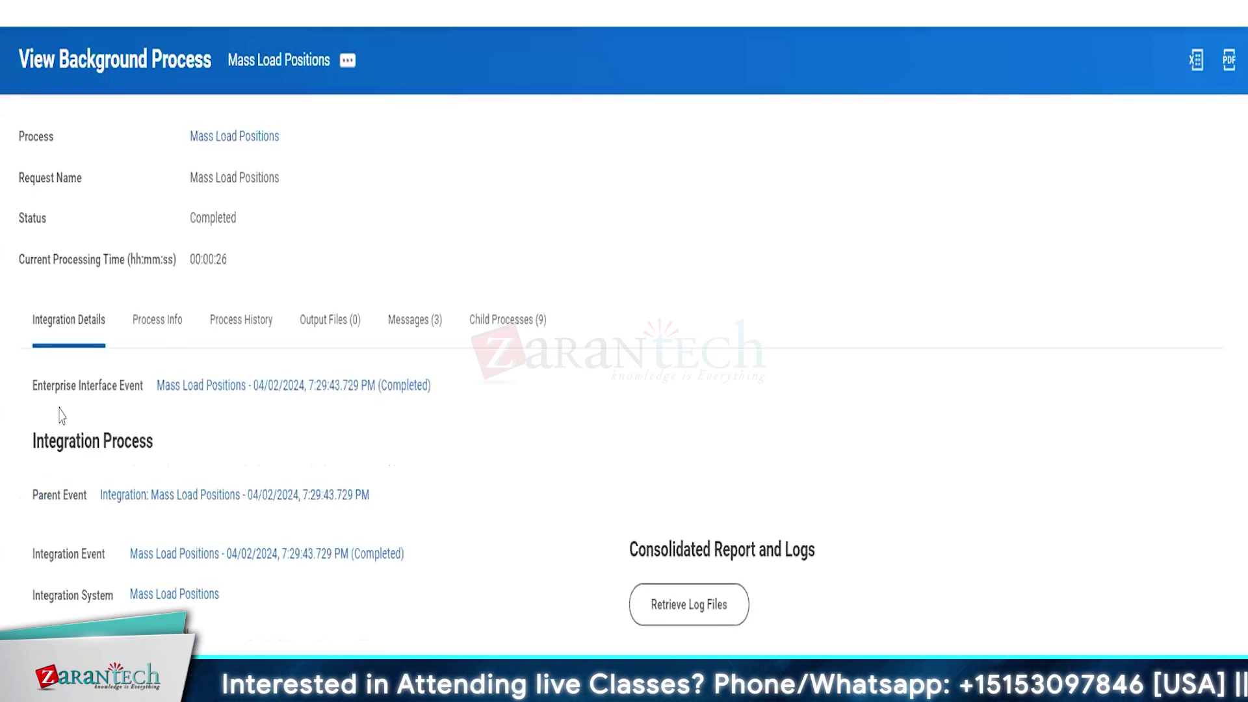
# Check the background process status, child processes and the Execution Summary record for the validation load
pyautogui.moveTo(187, 218); pyautogui.dragTo(243, 228)
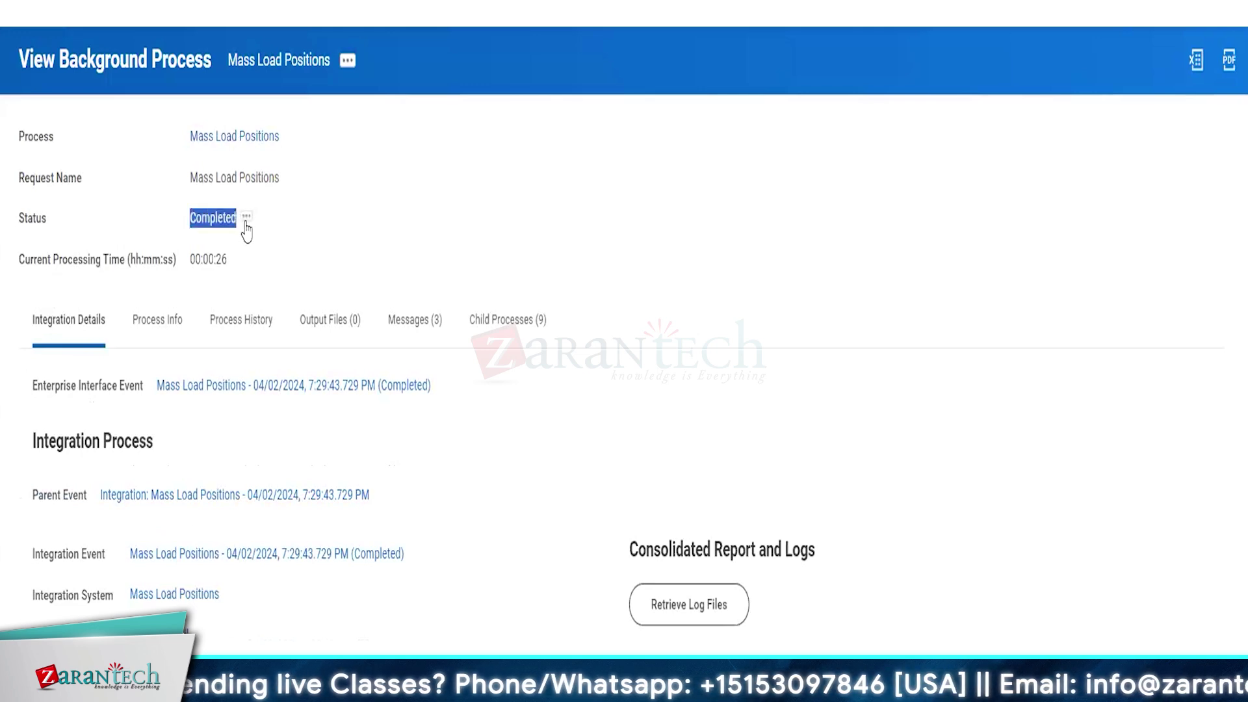
pyautogui.scroll(-12, 591, 253)
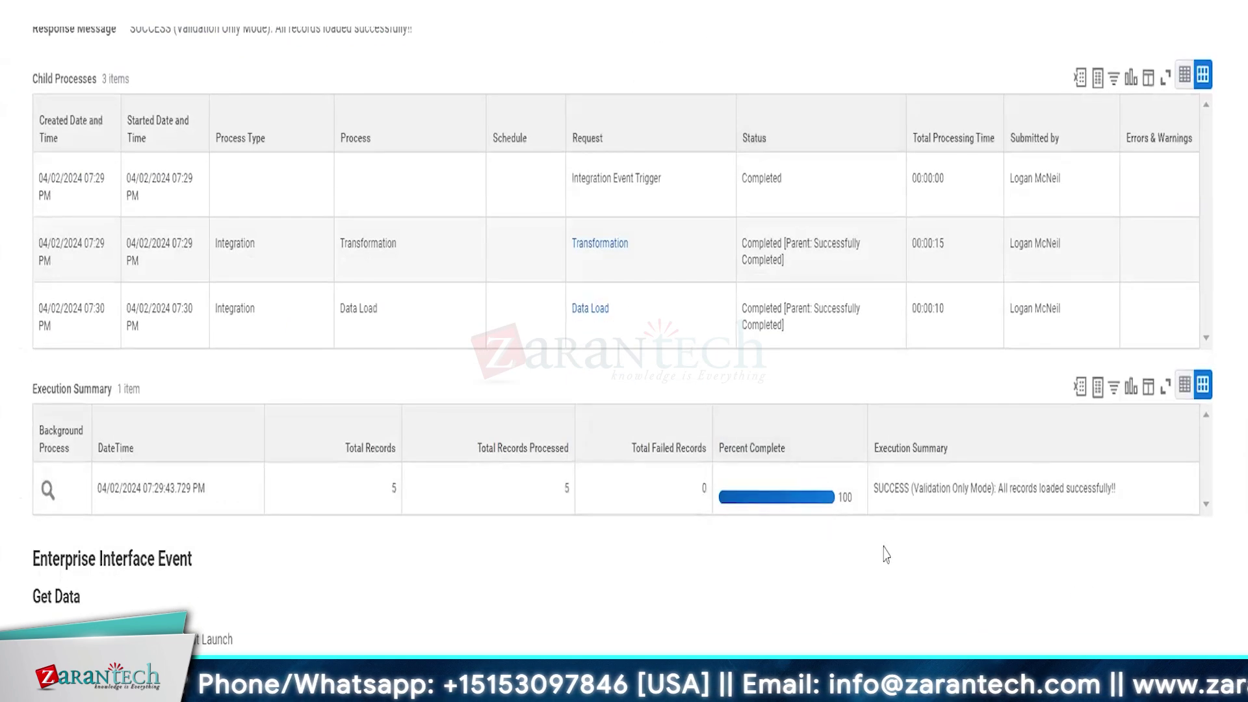
pyautogui.click(377, 491)
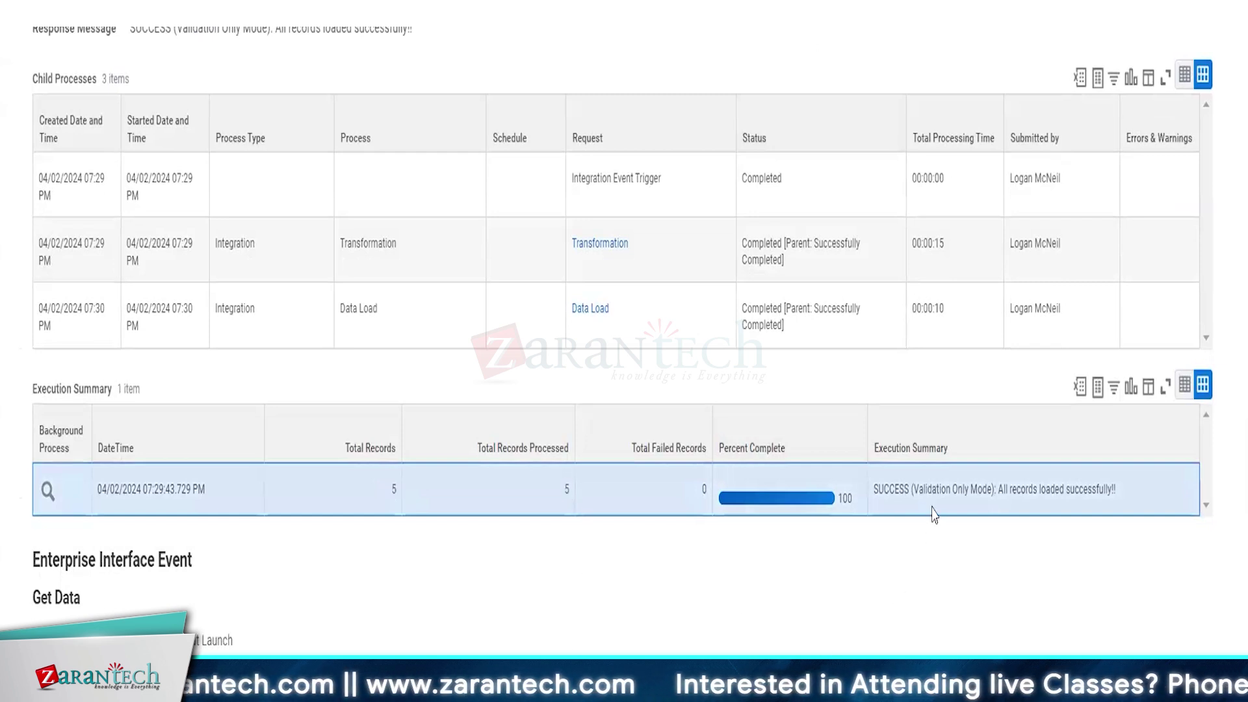
pyautogui.moveTo(913, 494); pyautogui.dragTo(996, 491)
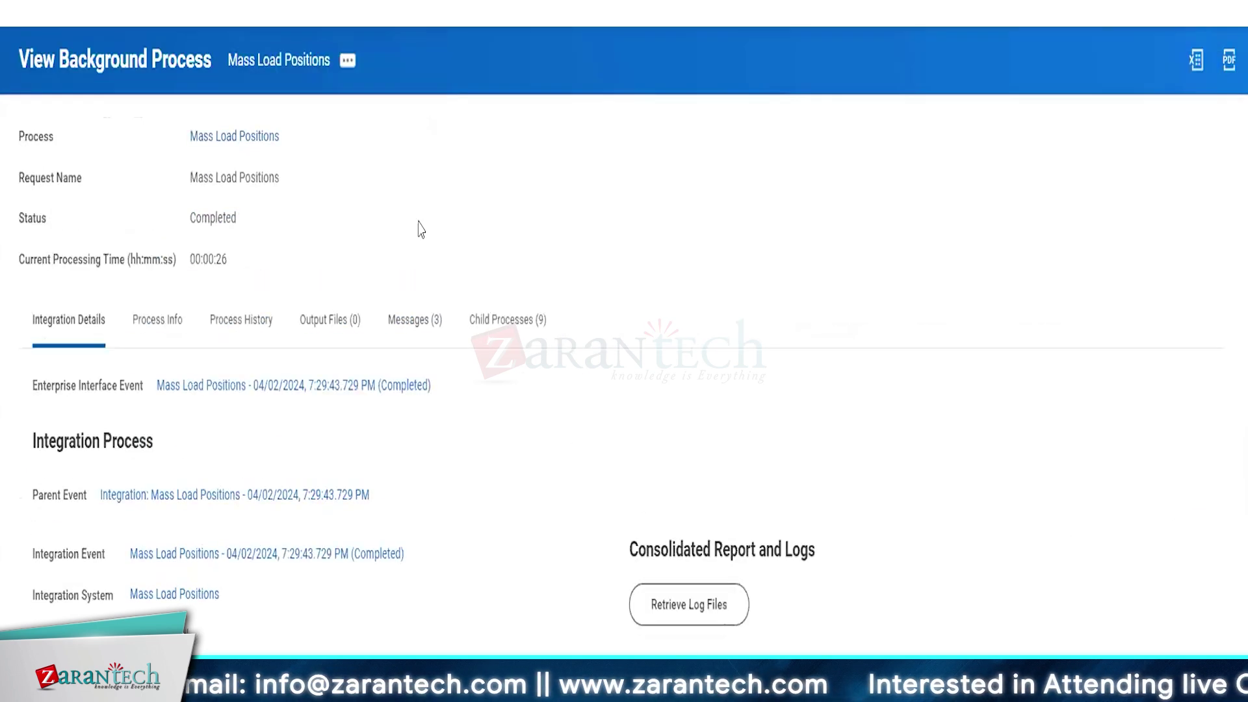
# Relaunch the Mass Load Positions integration event with Create_Position_v43.0.xlsx, the Unlimited load error limit and Validate Only Load disabled
pyautogui.click(348, 62)
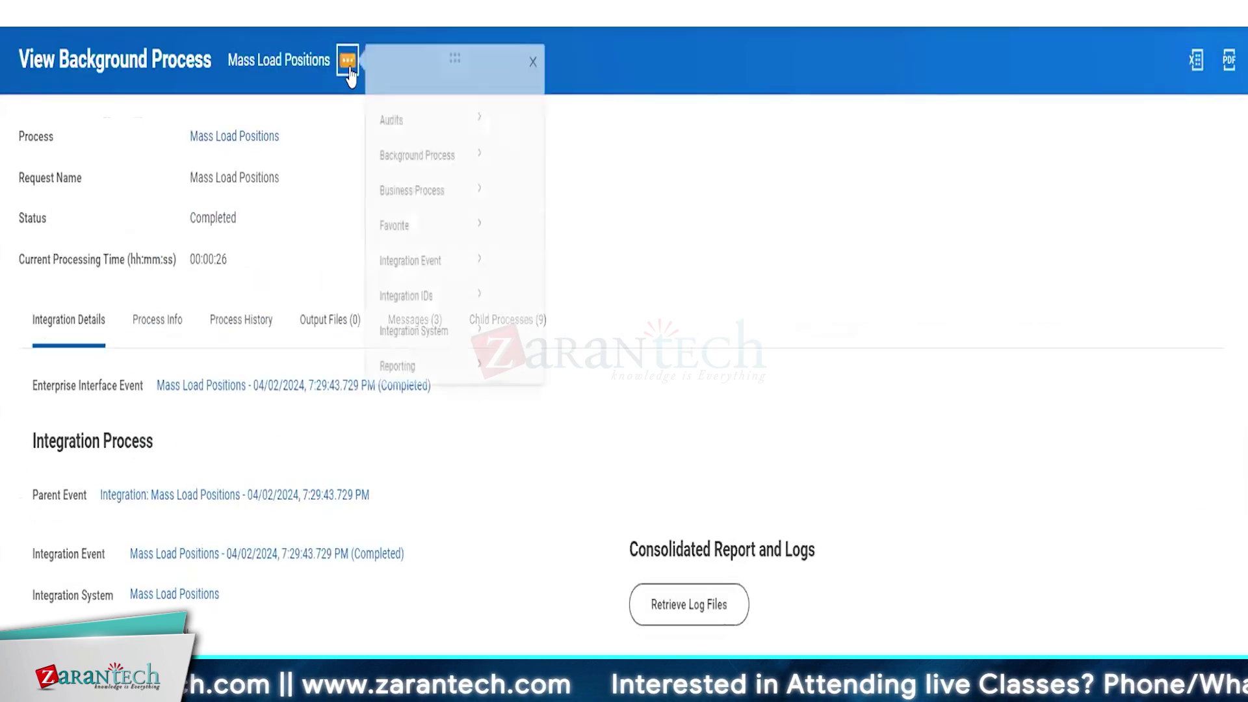
pyautogui.moveTo(416, 283)
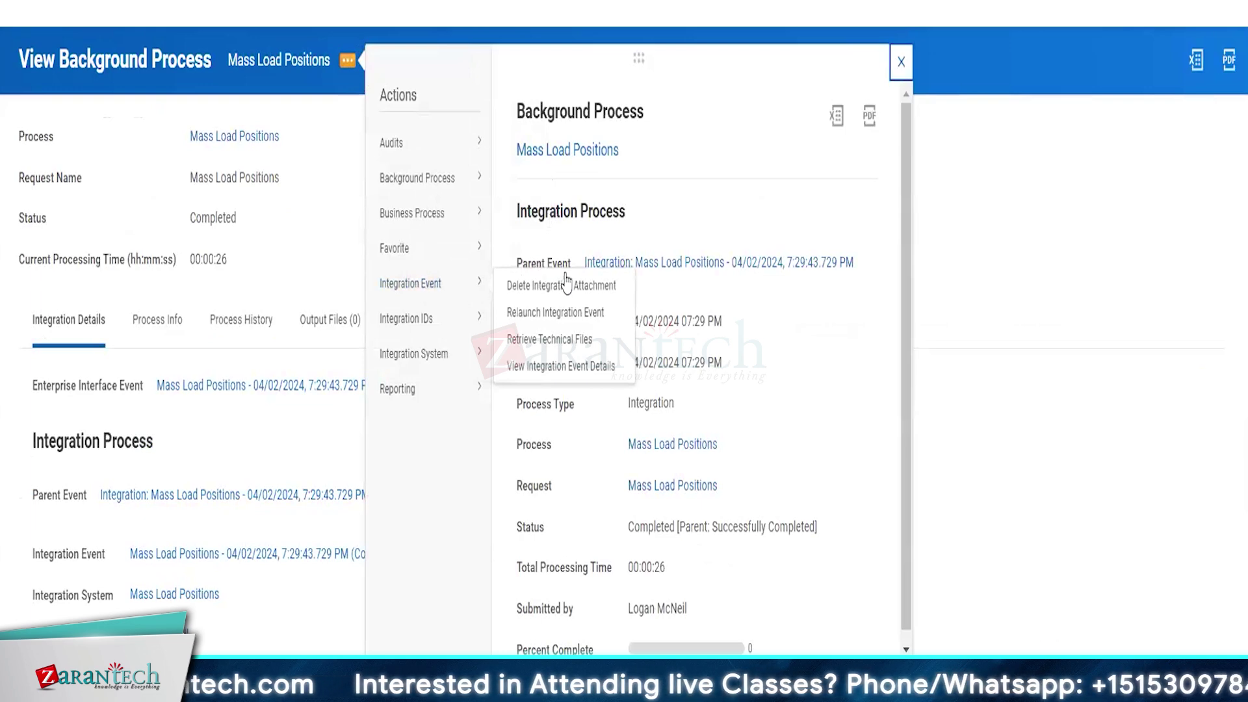
pyautogui.click(556, 316)
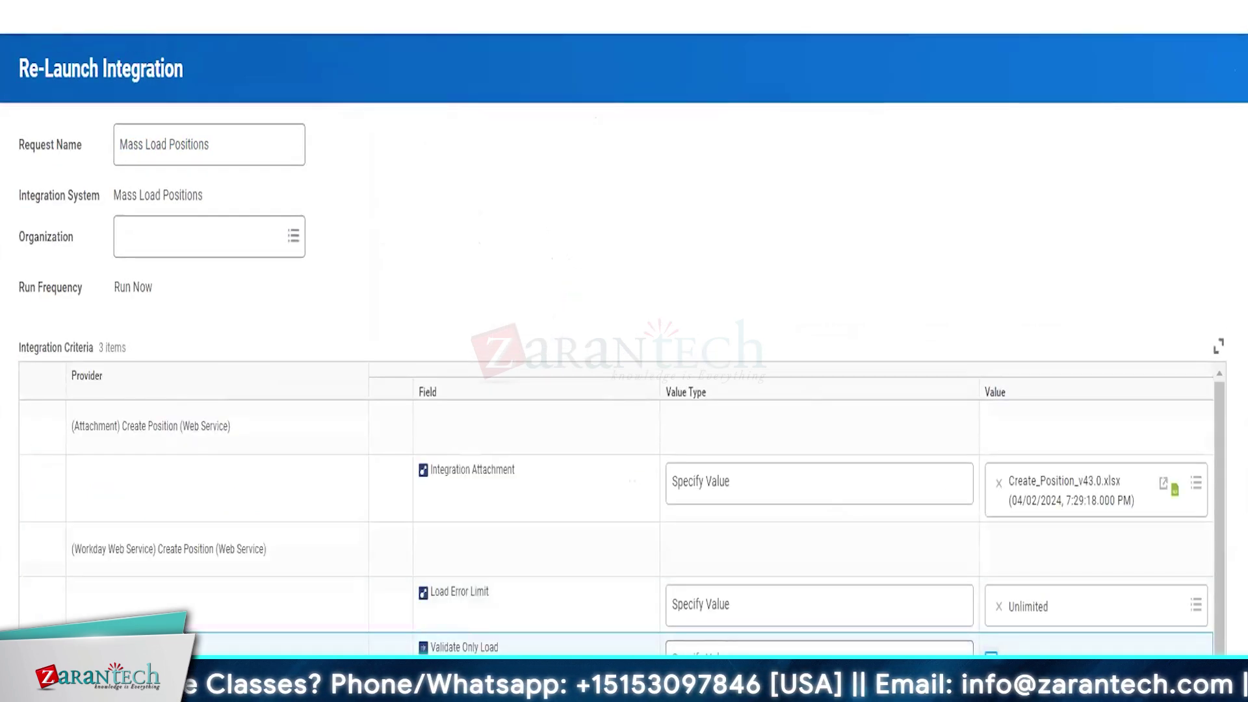
pyautogui.click(59, 679)
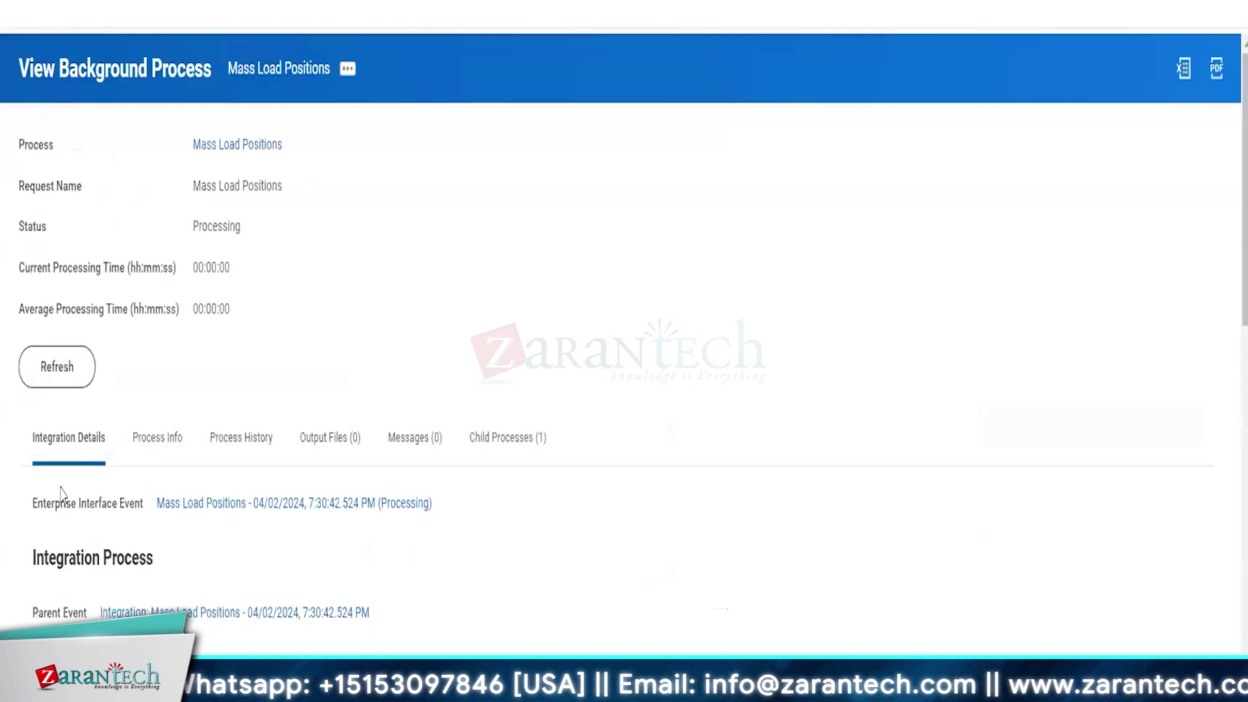
# Refresh the relaunched Mass Load Positions background process to track its progress
pyautogui.click(61, 368)
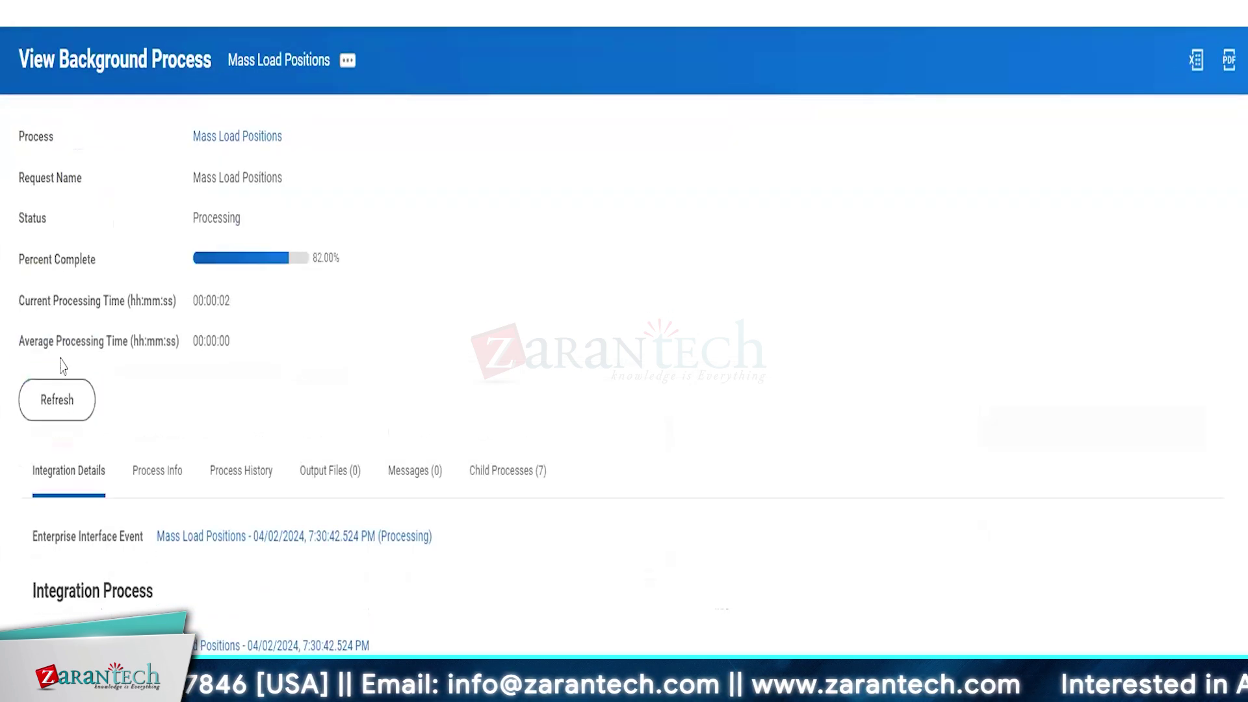
pyautogui.click(65, 419)
pyautogui.click(66, 422)
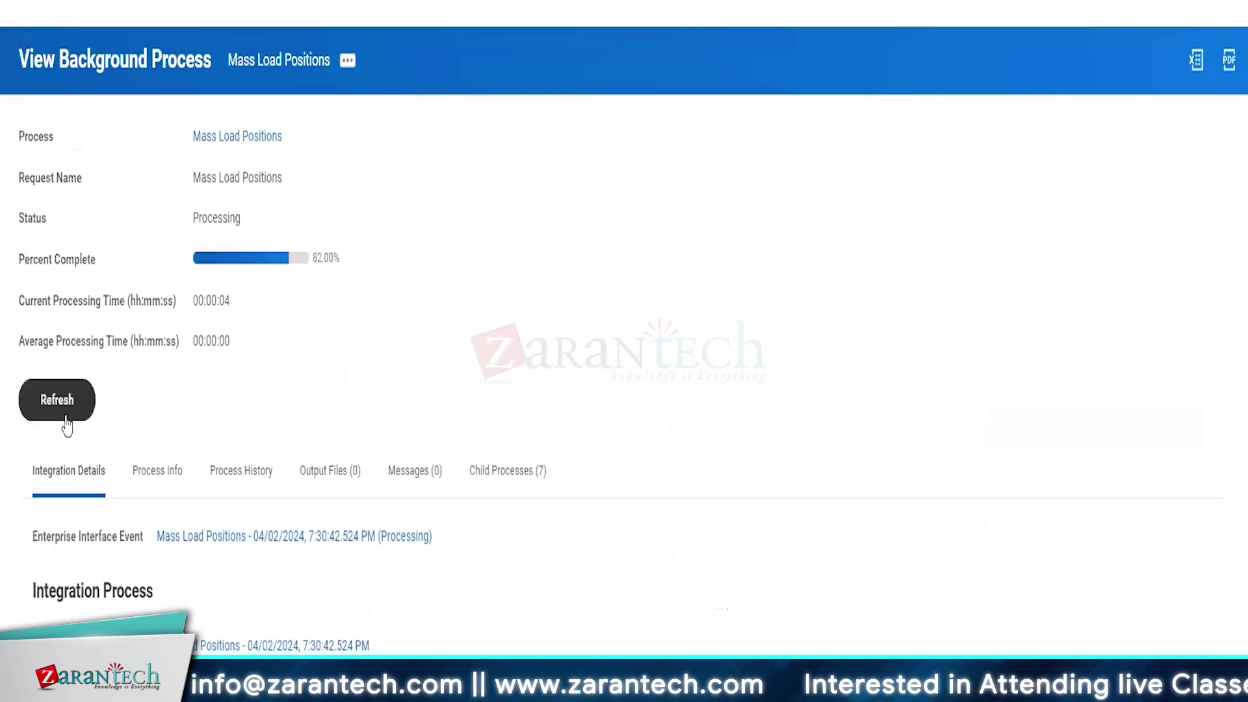
pyautogui.click(65, 424)
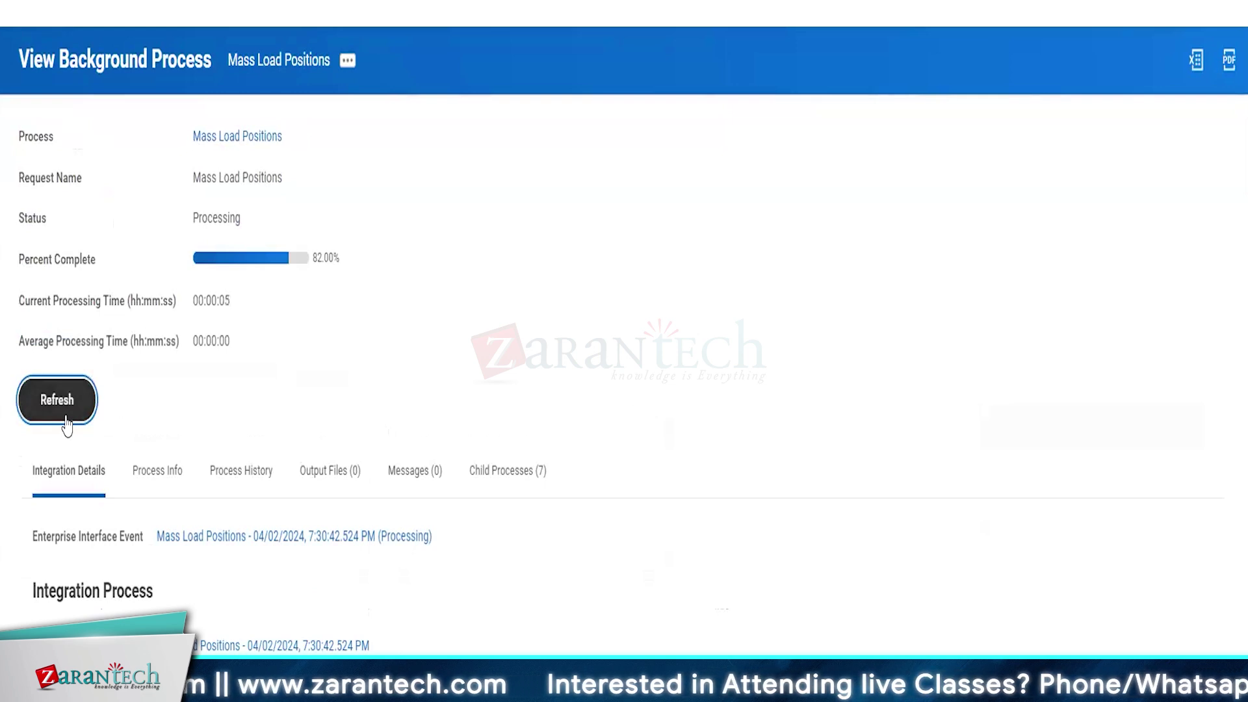
pyautogui.click(66, 424)
# Open the Global Modern Services supervisory organization in a separate browser tab
pyautogui.rightClick(112, 28)
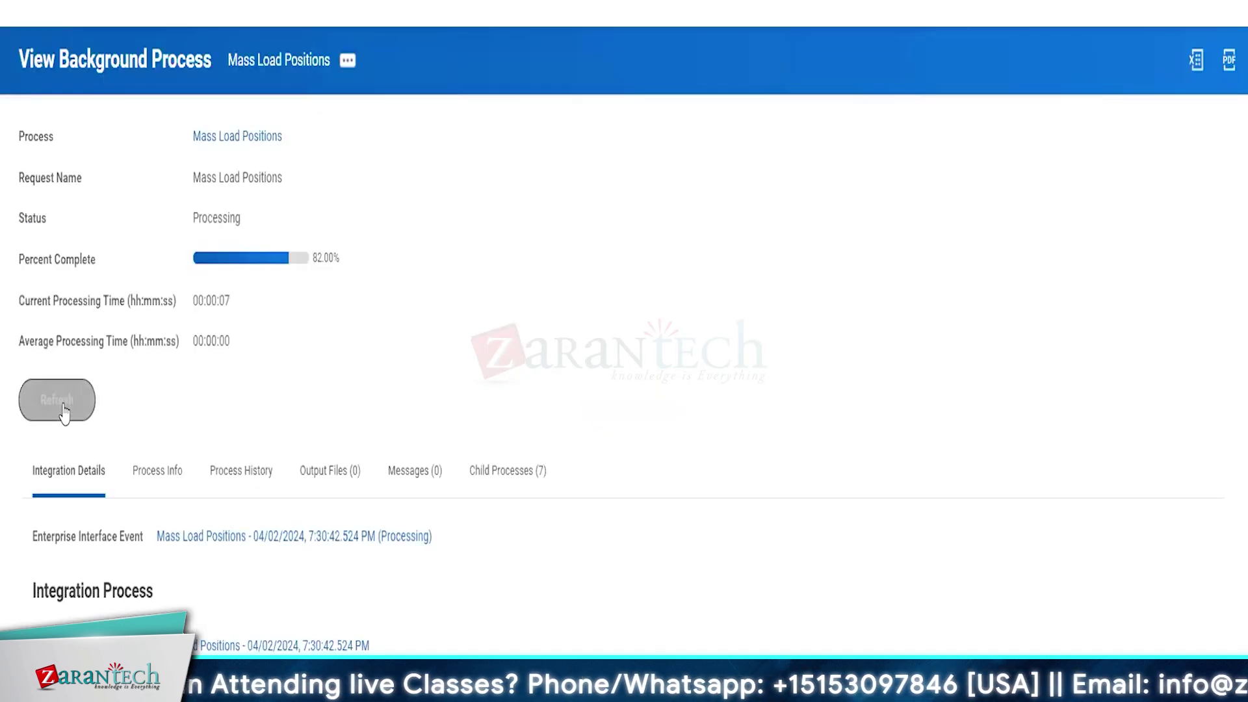
pyautogui.click(62, 408)
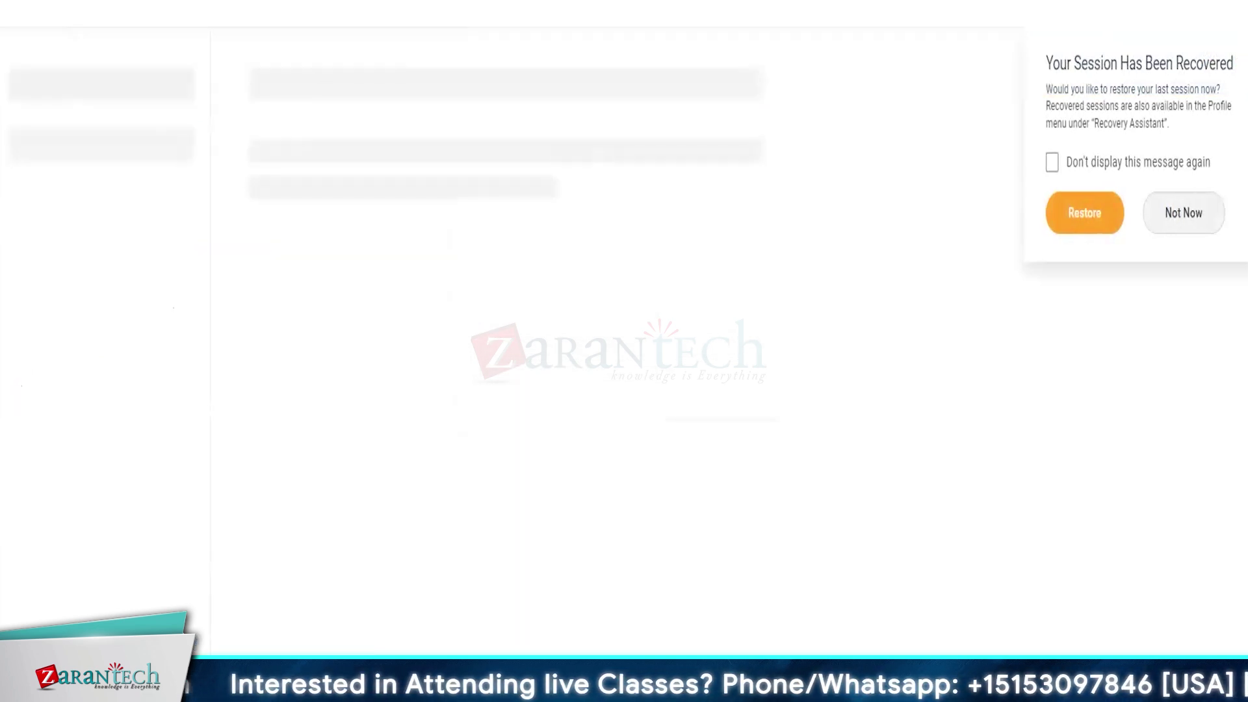
pyautogui.click(331, 135)
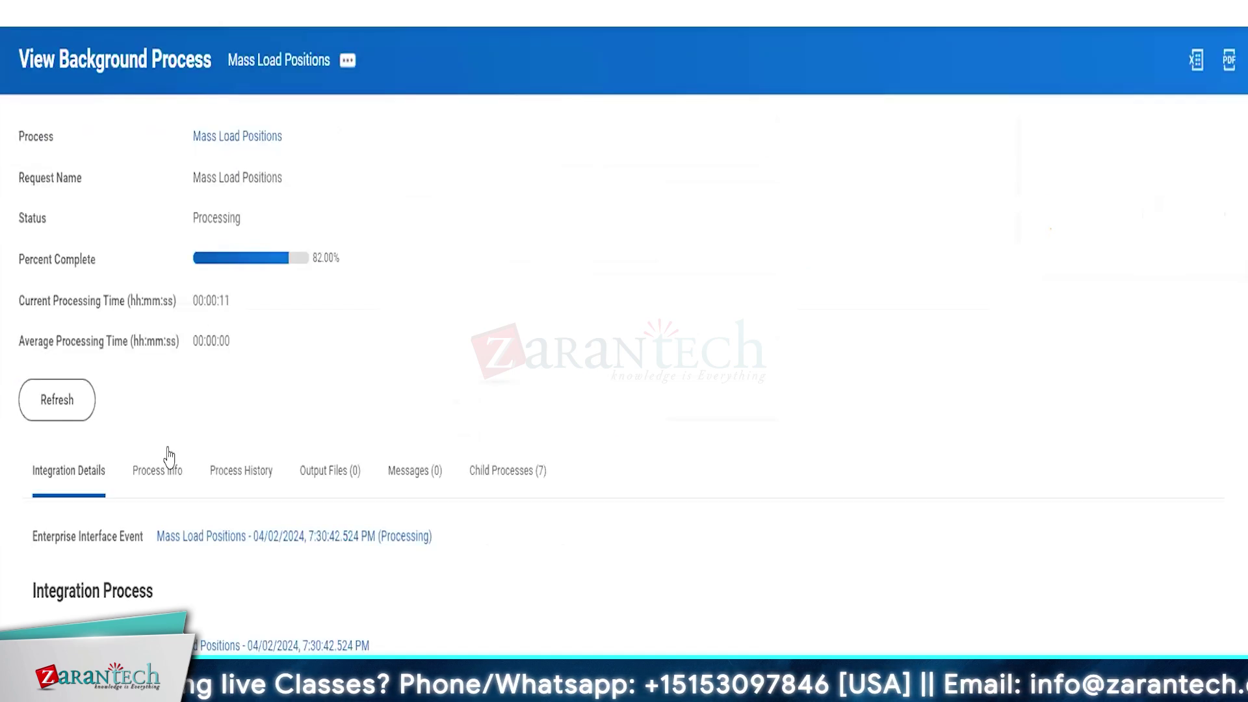
# Keep refreshing the Mass Load Positions background process until its business processes are loaded
pyautogui.click(57, 402)
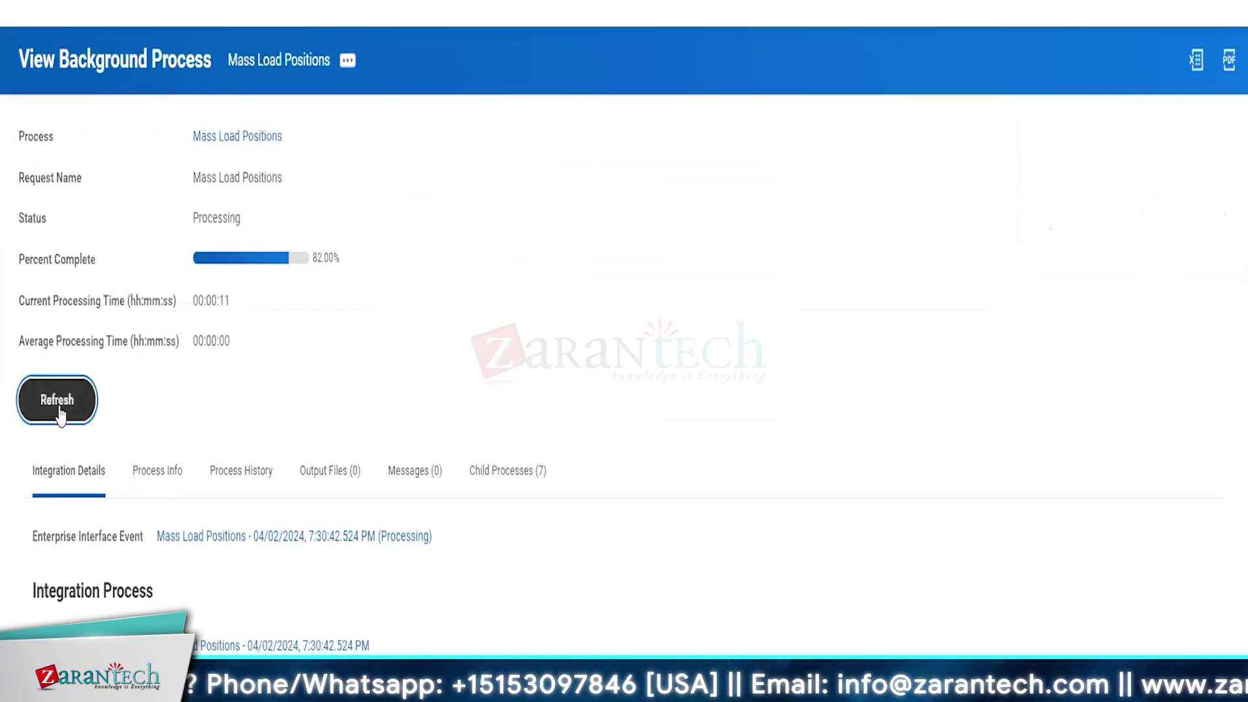
pyautogui.click(59, 402)
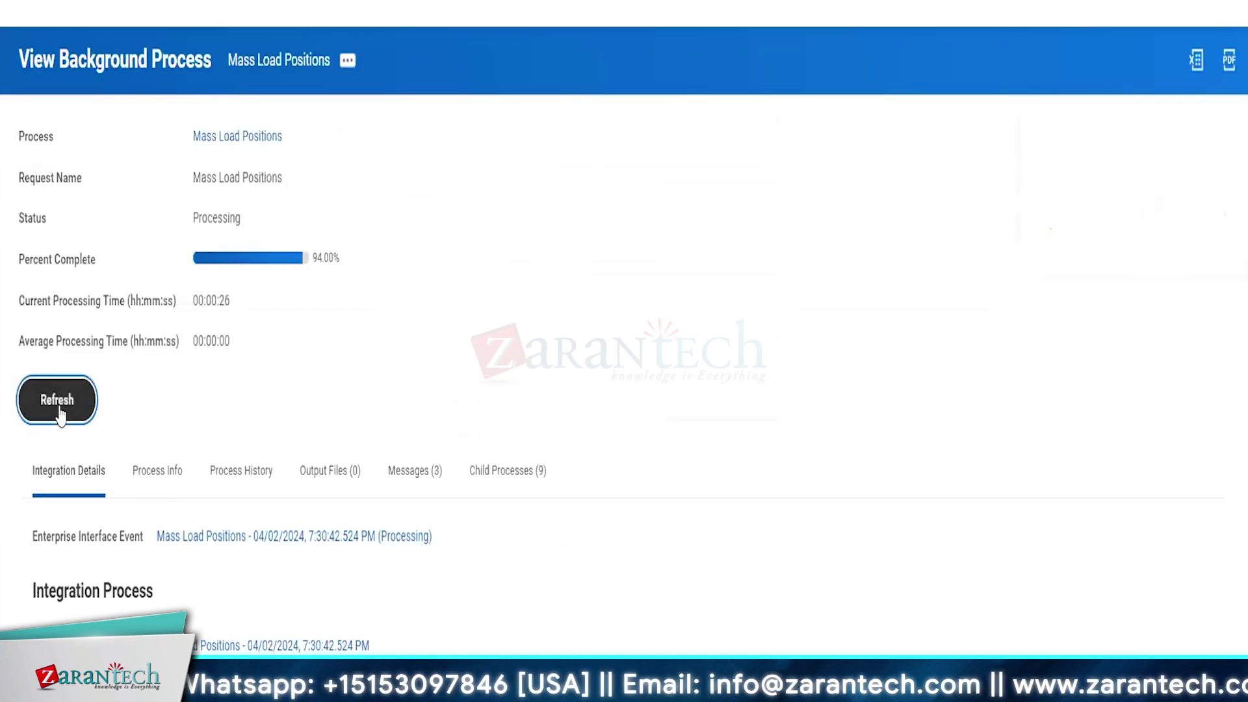
pyautogui.click(57, 400)
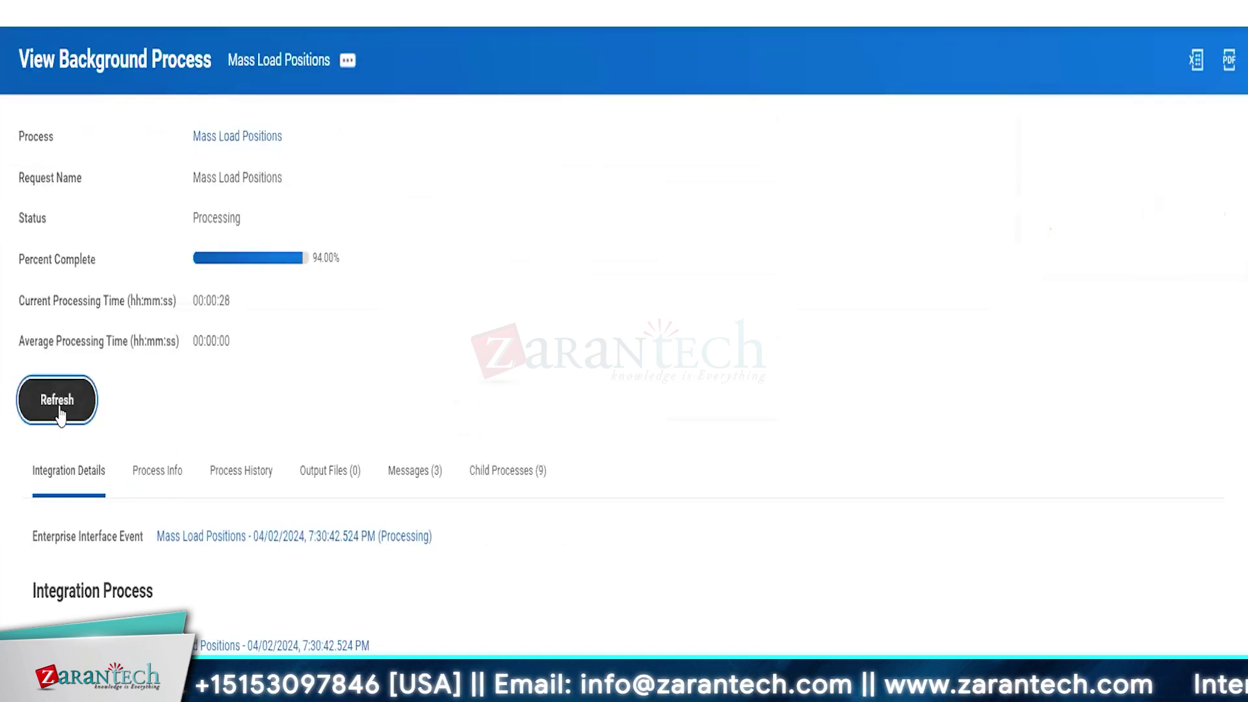
pyautogui.scroll(-10, 543, 583)
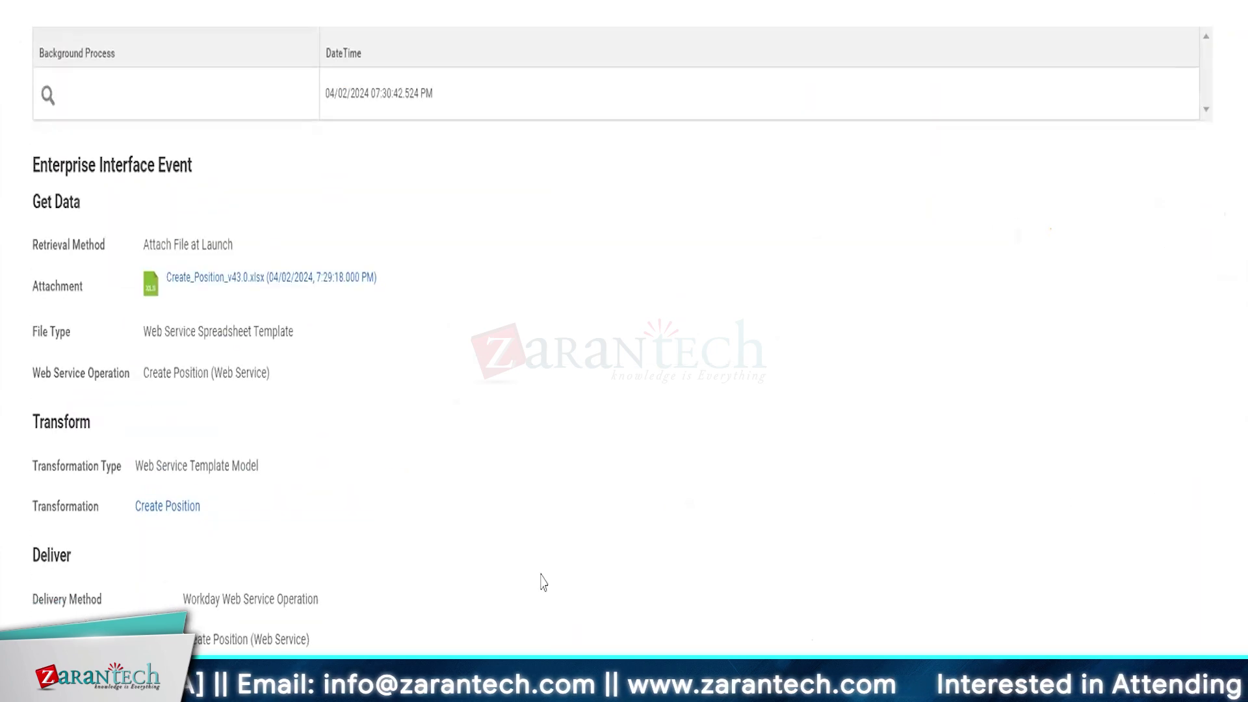
pyautogui.scroll(10, 543, 579)
pyautogui.click(73, 408)
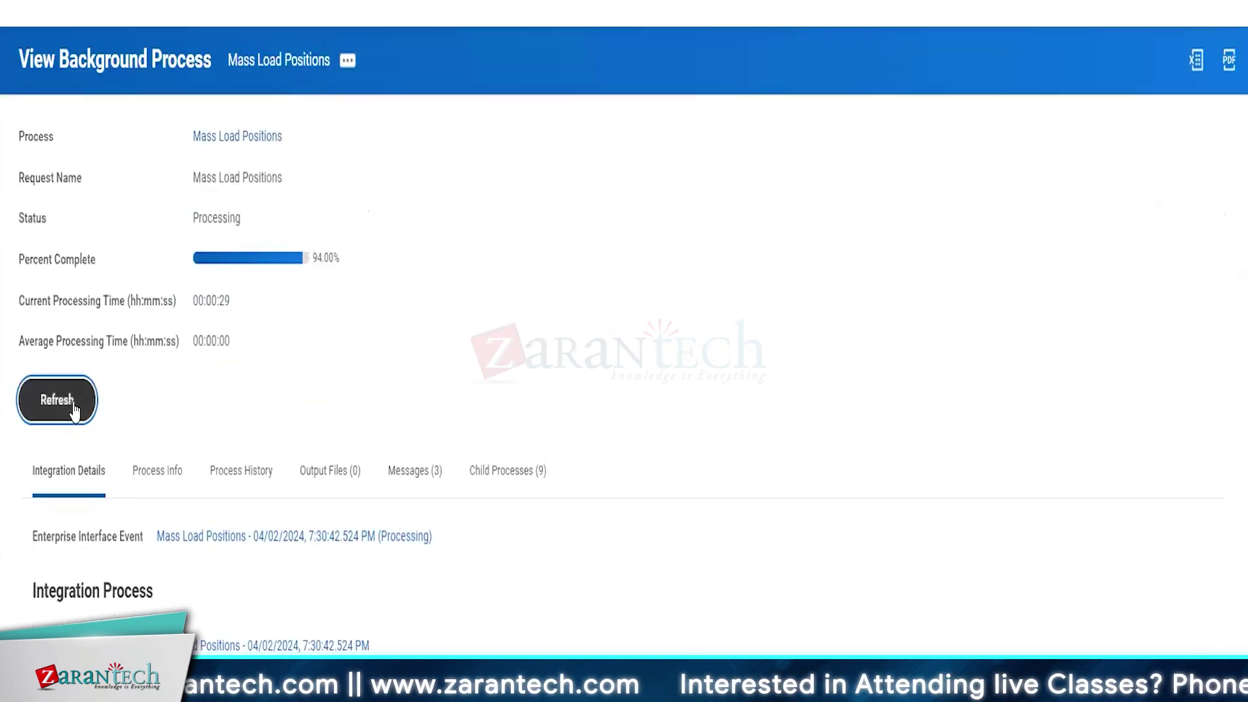
pyautogui.click(73, 409)
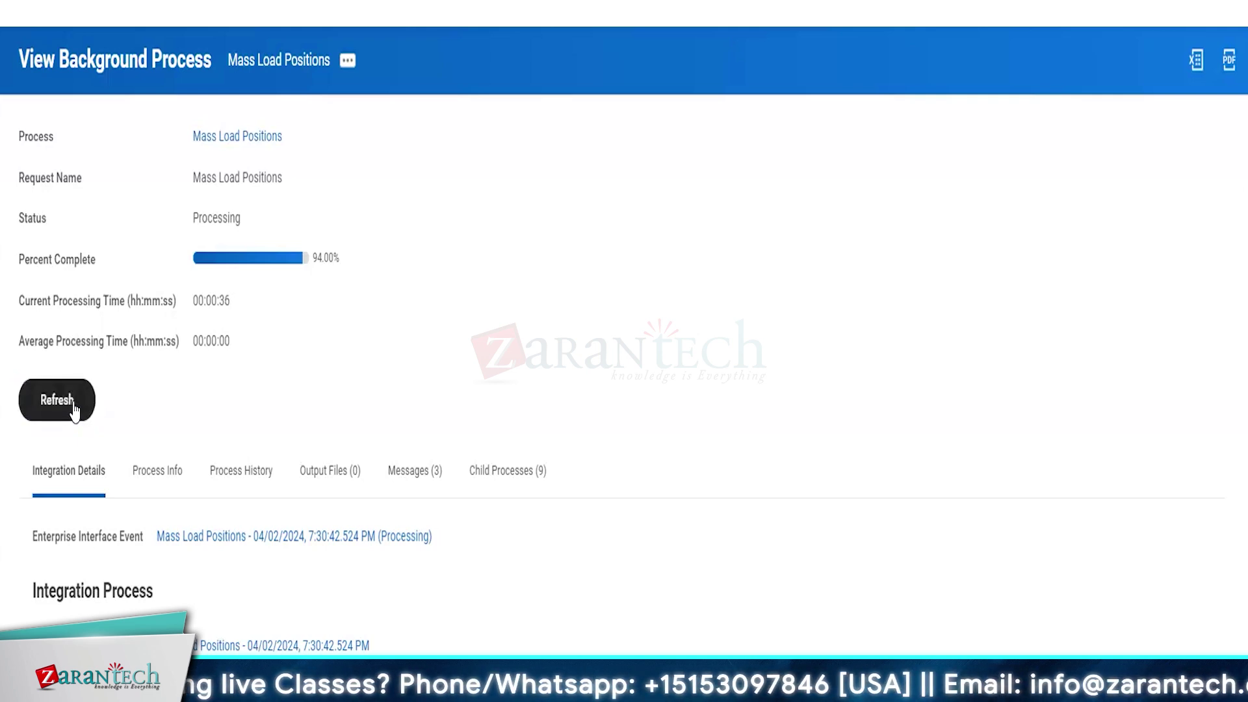
pyautogui.click(74, 410)
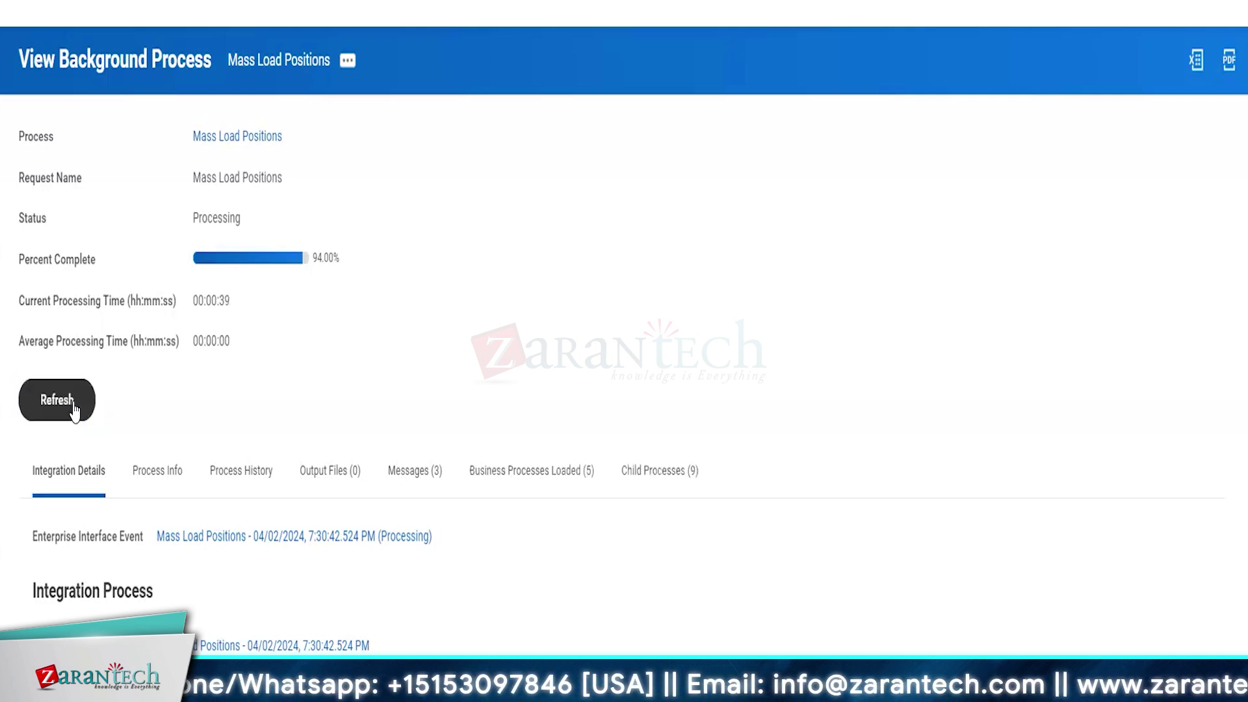
pyautogui.click(73, 410)
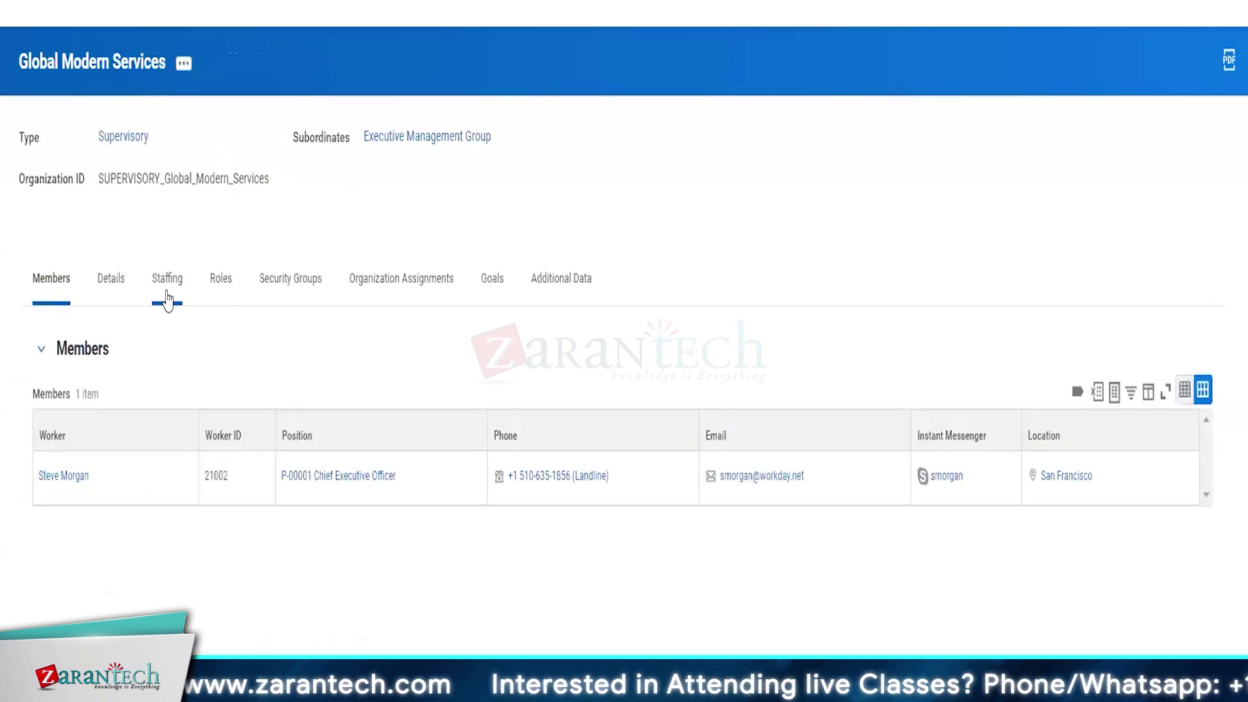
# Check the Global Modern Services staffing information for the newly loaded positions without a job requisition
pyautogui.click(167, 296)
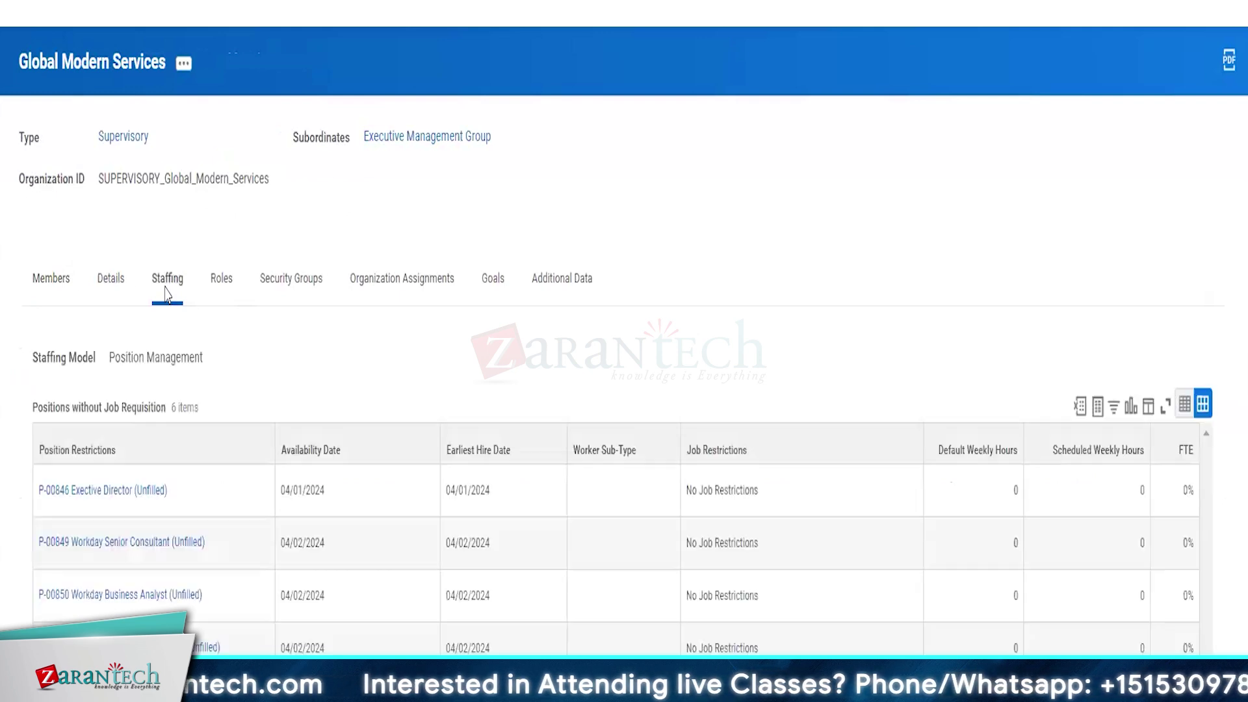
pyautogui.click(223, 556)
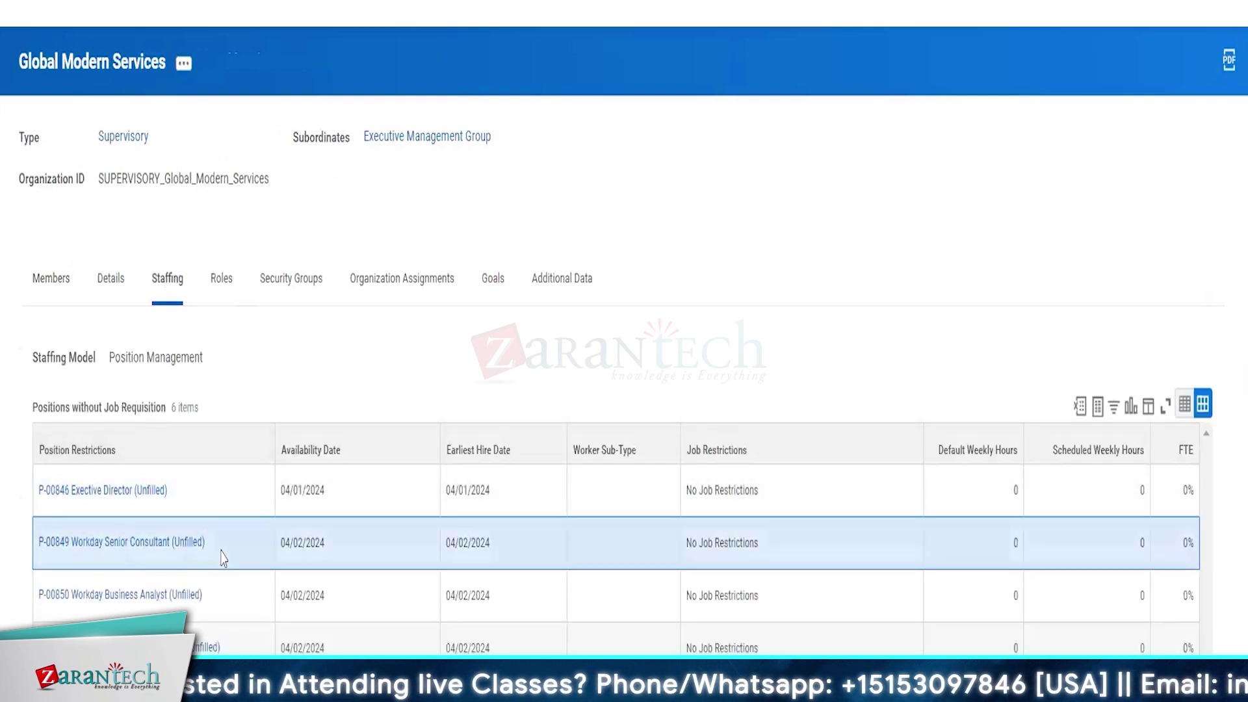
pyautogui.click(225, 600)
pyautogui.click(231, 647)
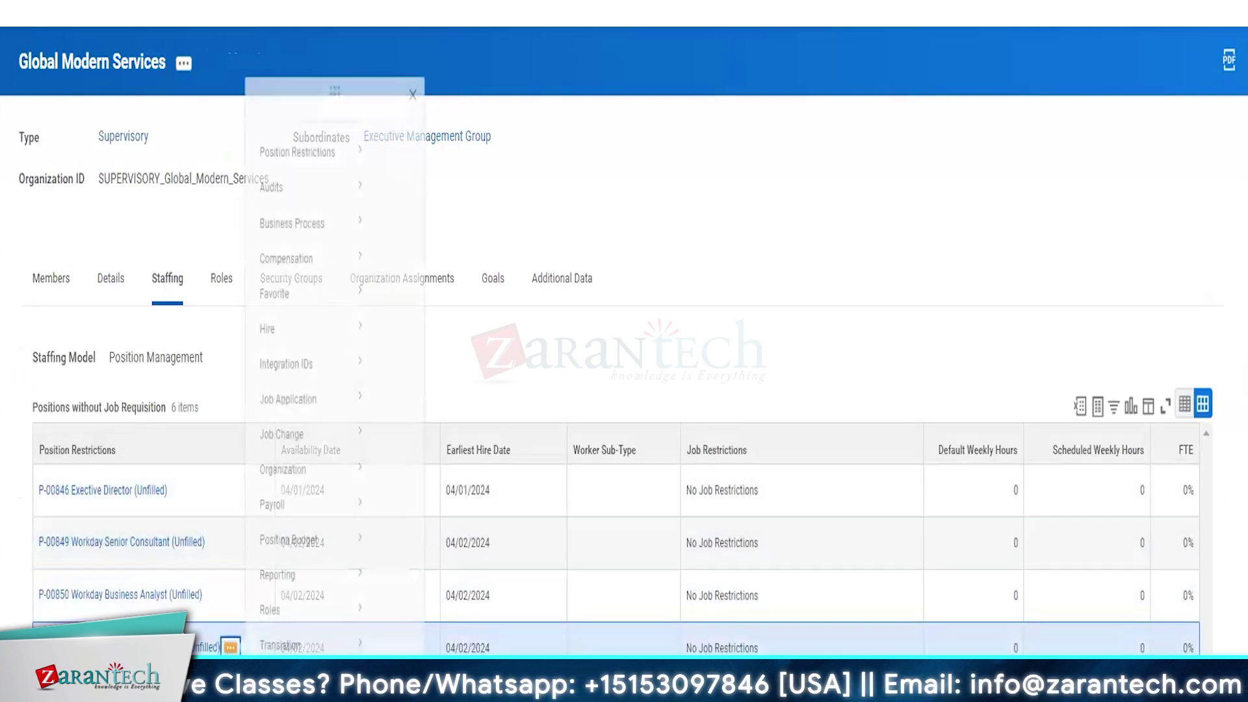
pyautogui.click(1, 601)
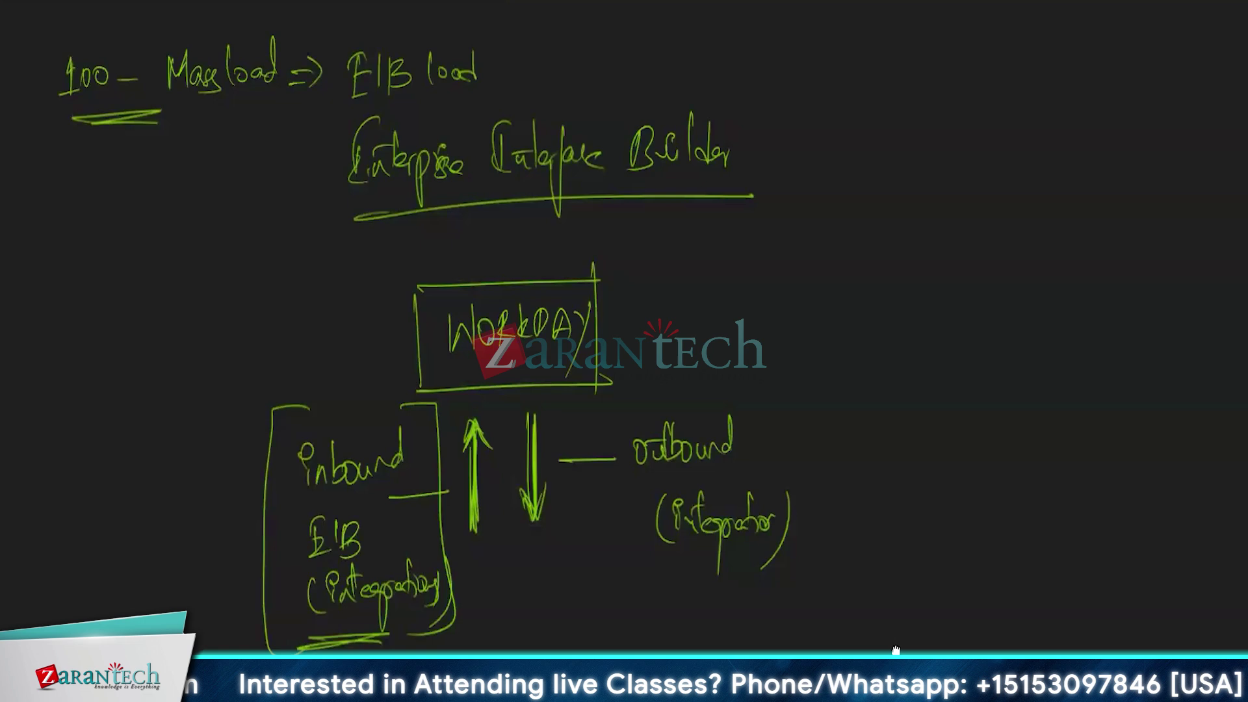
pyautogui.moveTo(896, 650); pyautogui.dragTo(420, 459)
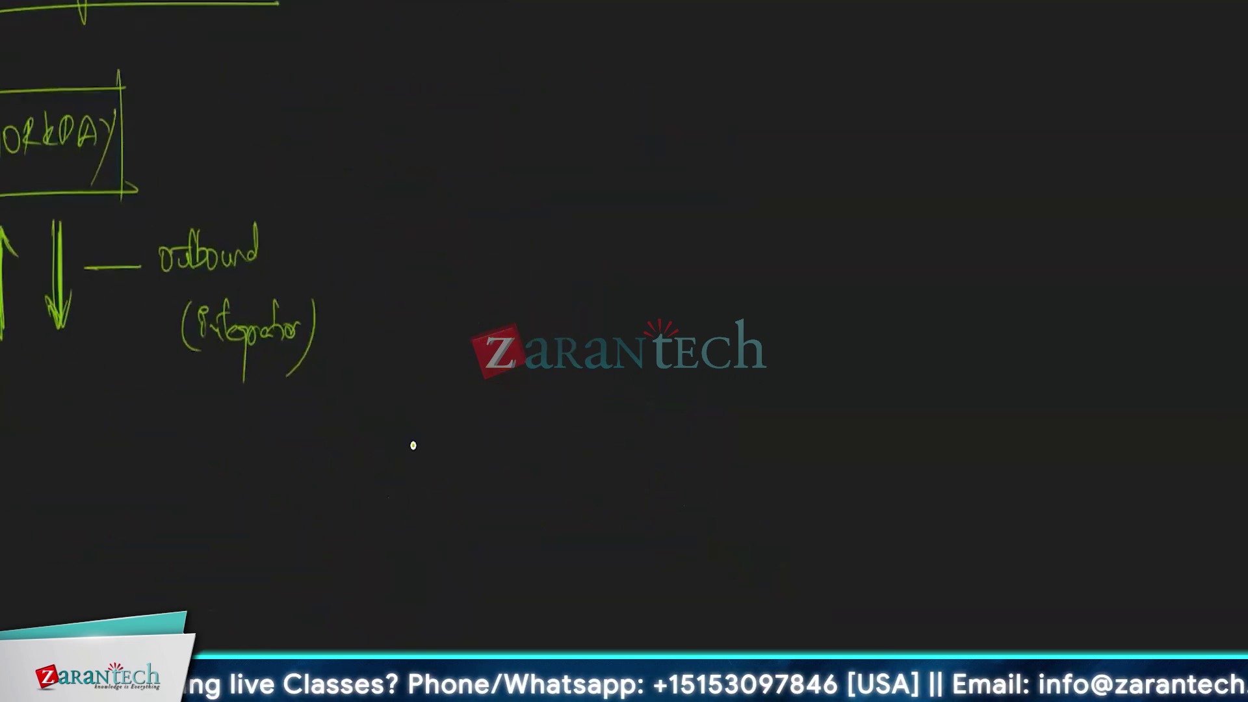
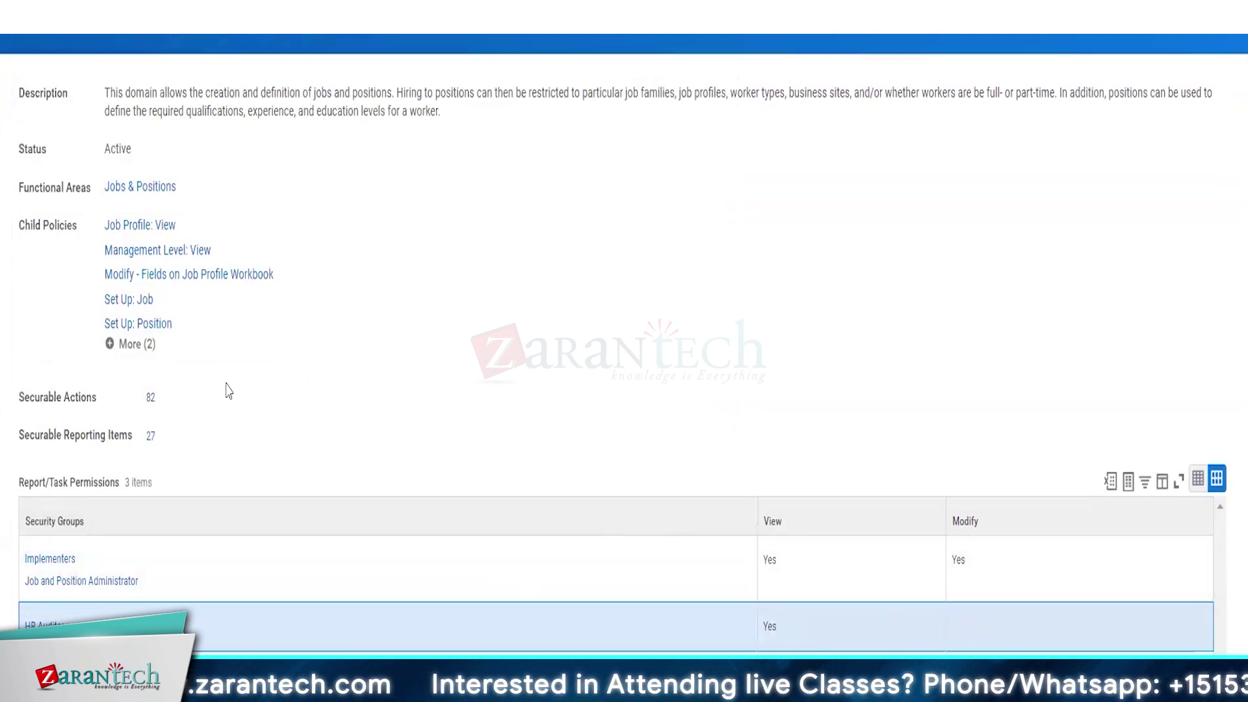
# Open the securable actions of the Jobs & Positions domain security policy and examine their types and required permissions
pyautogui.click(146, 401)
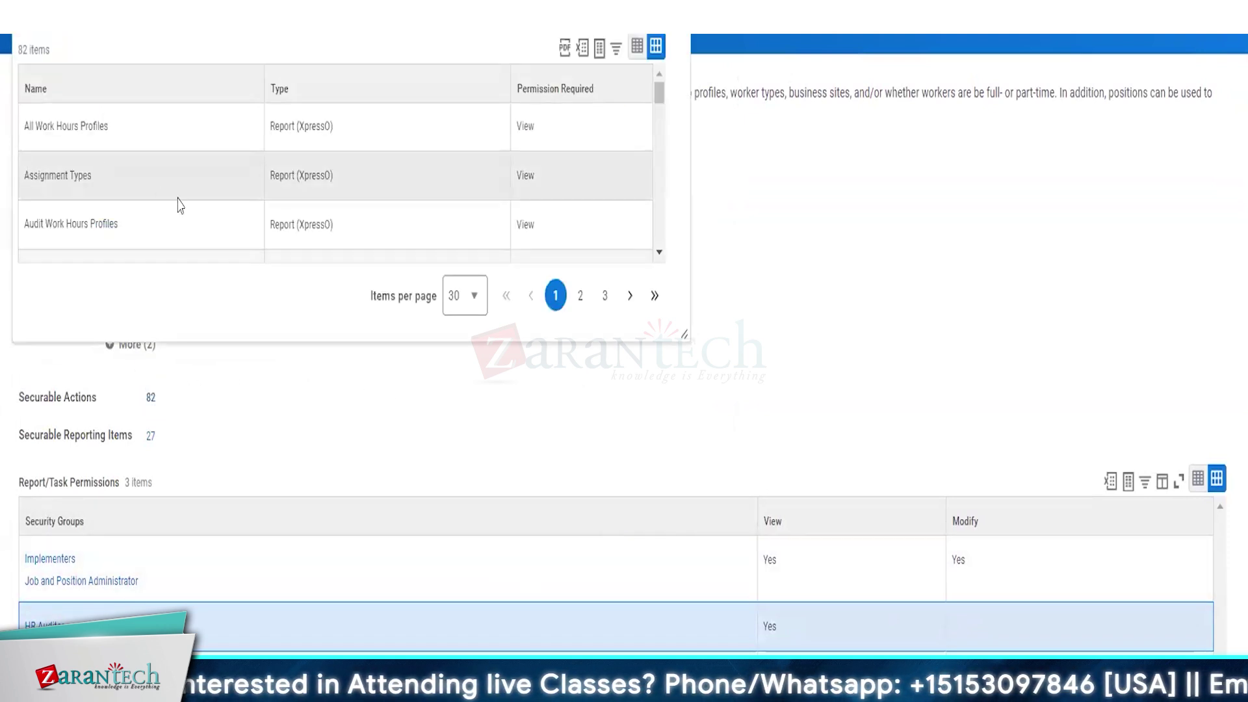
pyautogui.scroll(-1, 453, 135)
pyautogui.scroll(-5, 453, 135)
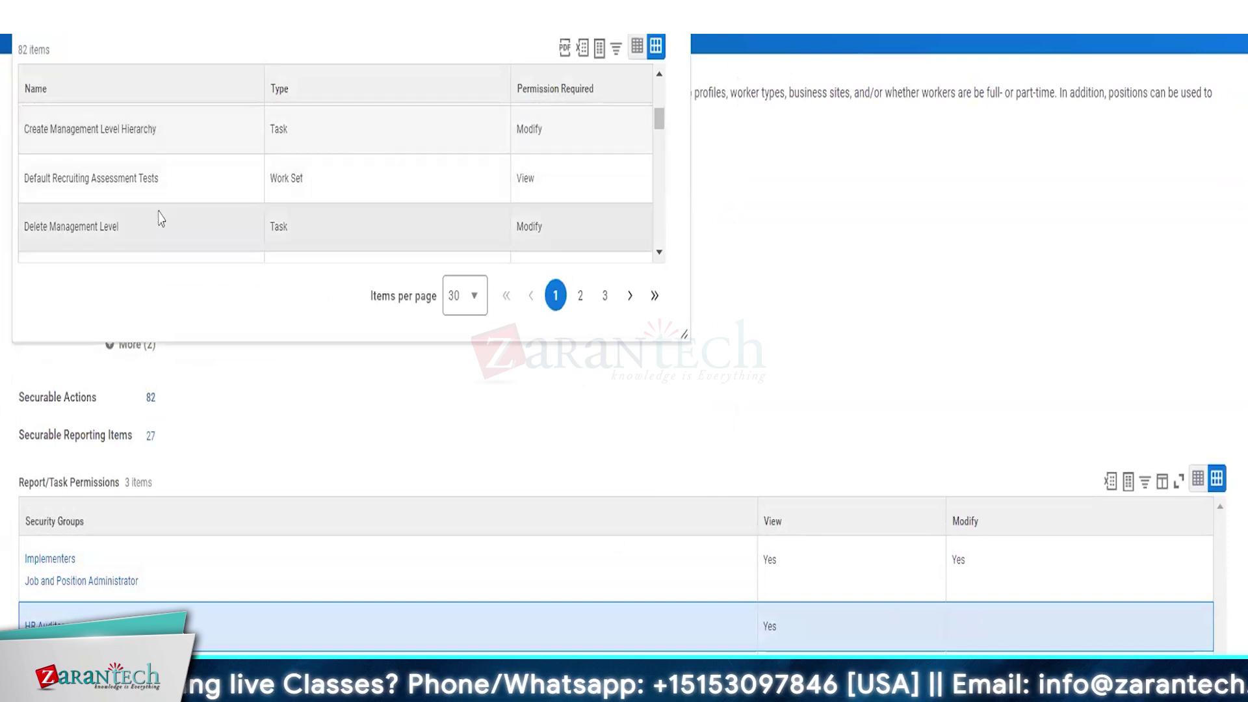
pyautogui.moveTo(130, 242)
pyautogui.click(197, 239)
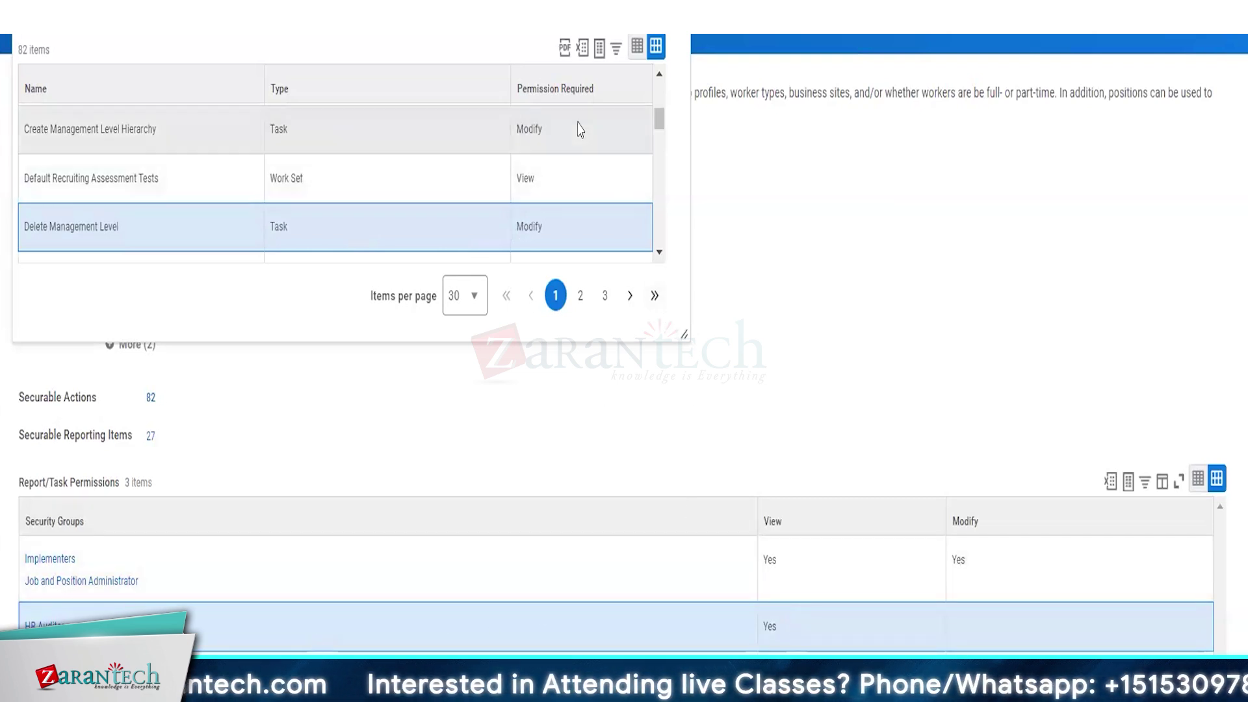
# Filter the securable actions to Permission Required containing "view", enlarge the list and review the matching items
pyautogui.click(557, 95)
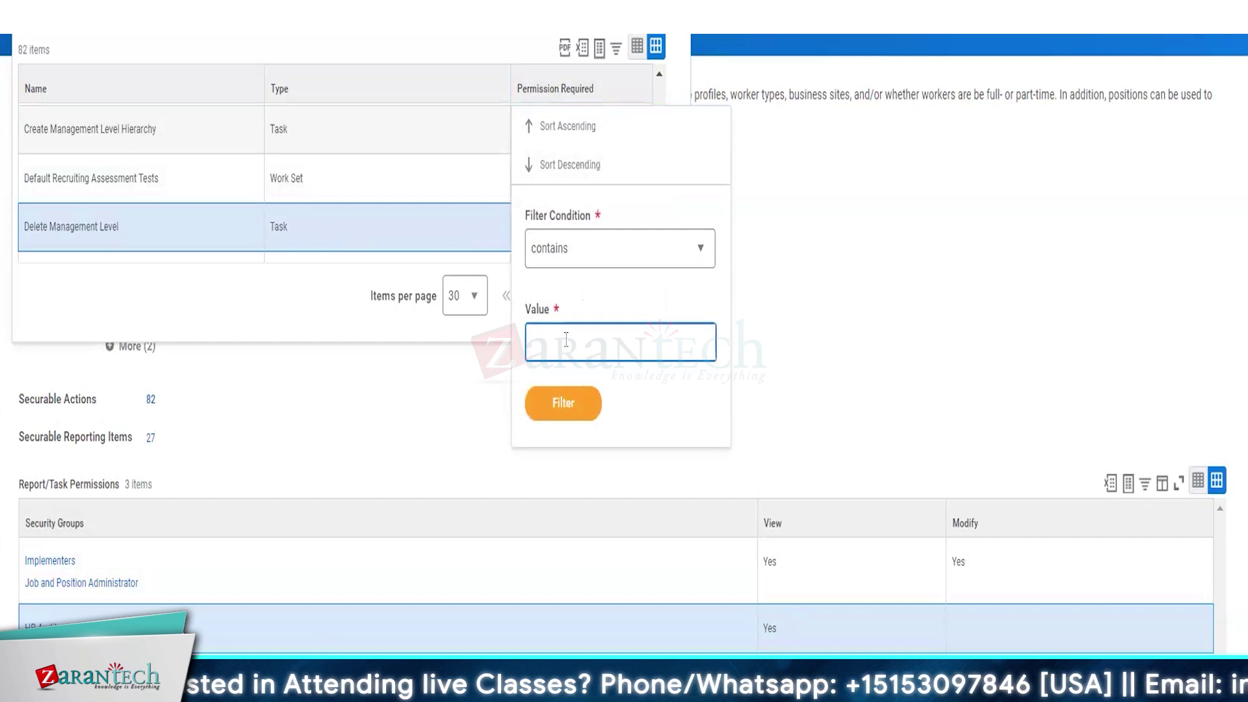
pyautogui.write('view')
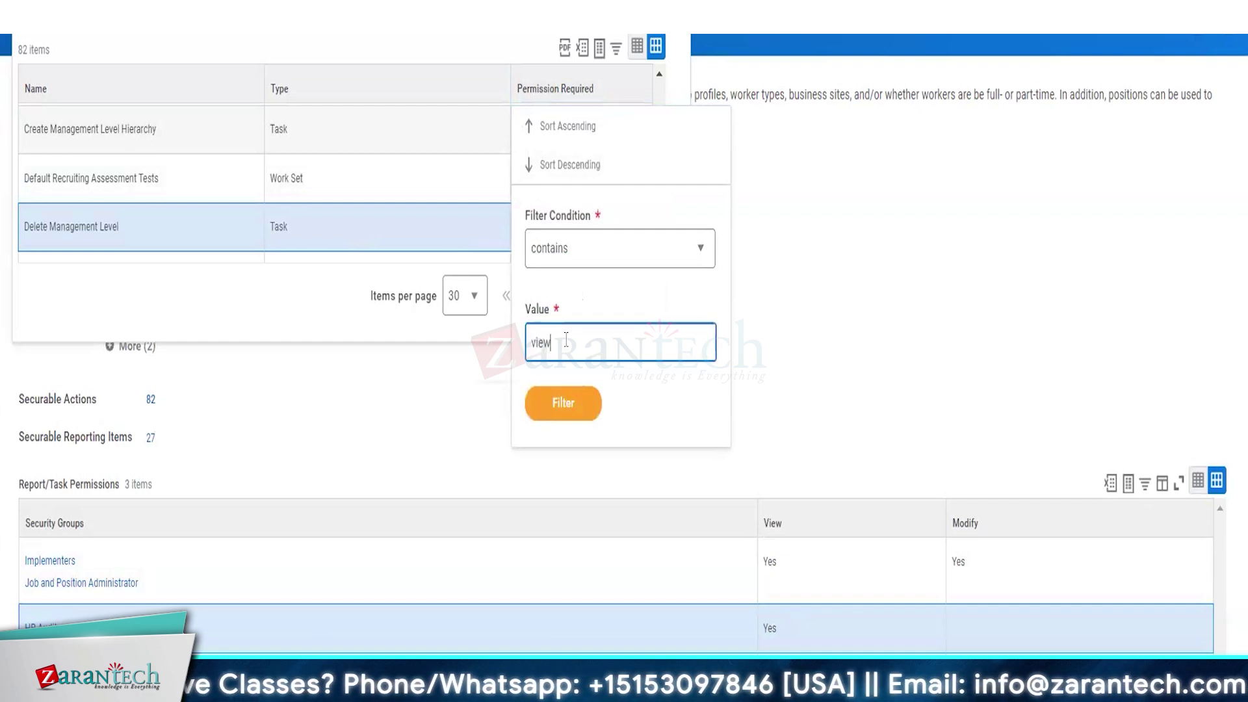
pyautogui.click(563, 402)
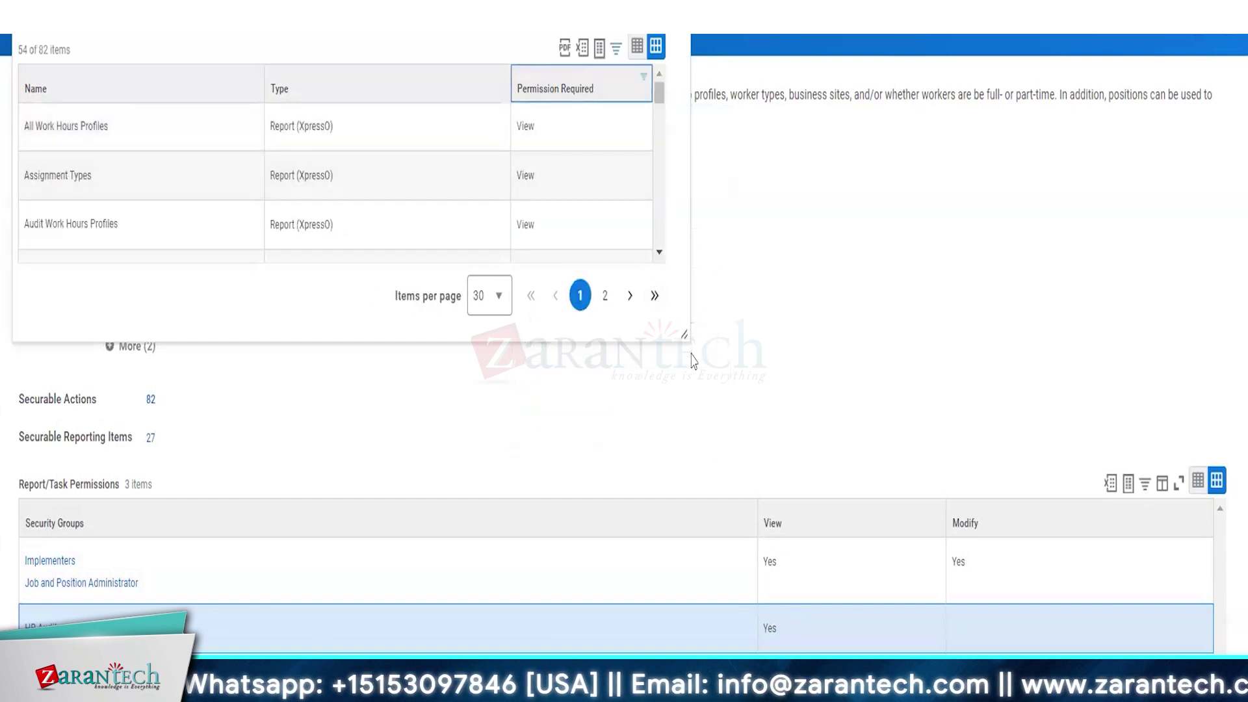
pyautogui.moveTo(685, 335); pyautogui.dragTo(733, 640)
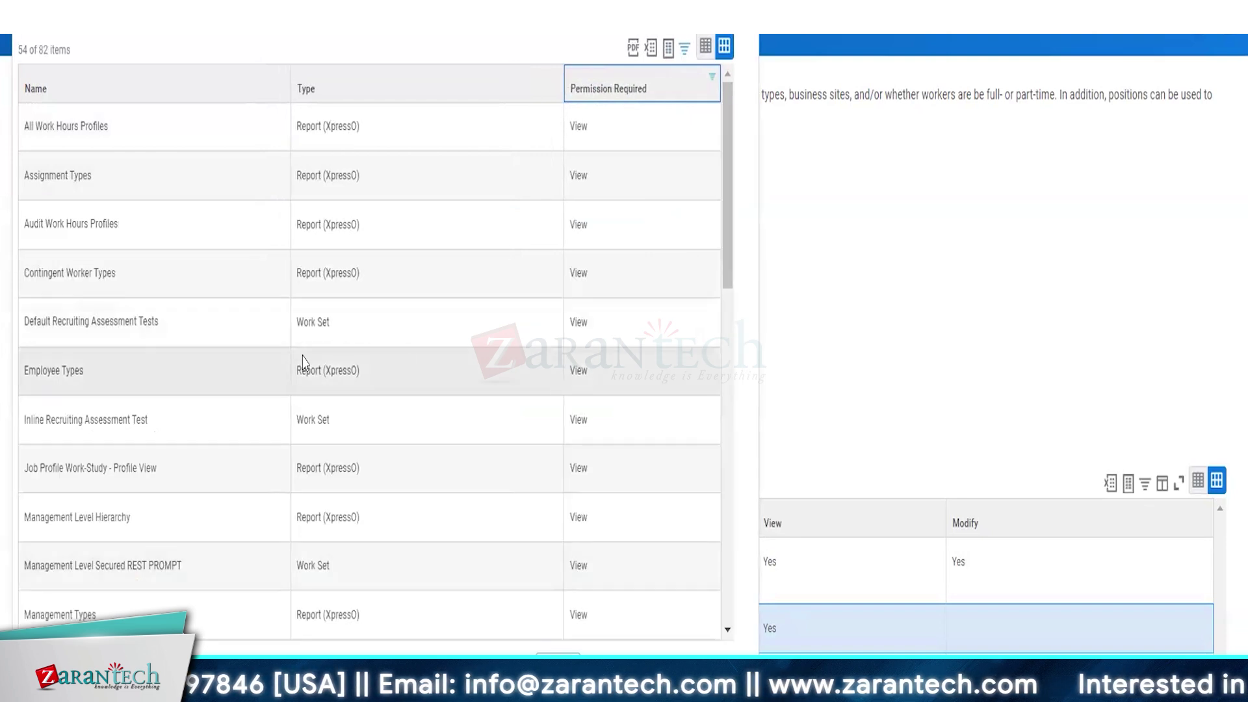
pyautogui.scroll(-5, 304, 363)
pyautogui.scroll(-5, 304, 363)
pyautogui.press('Escape')
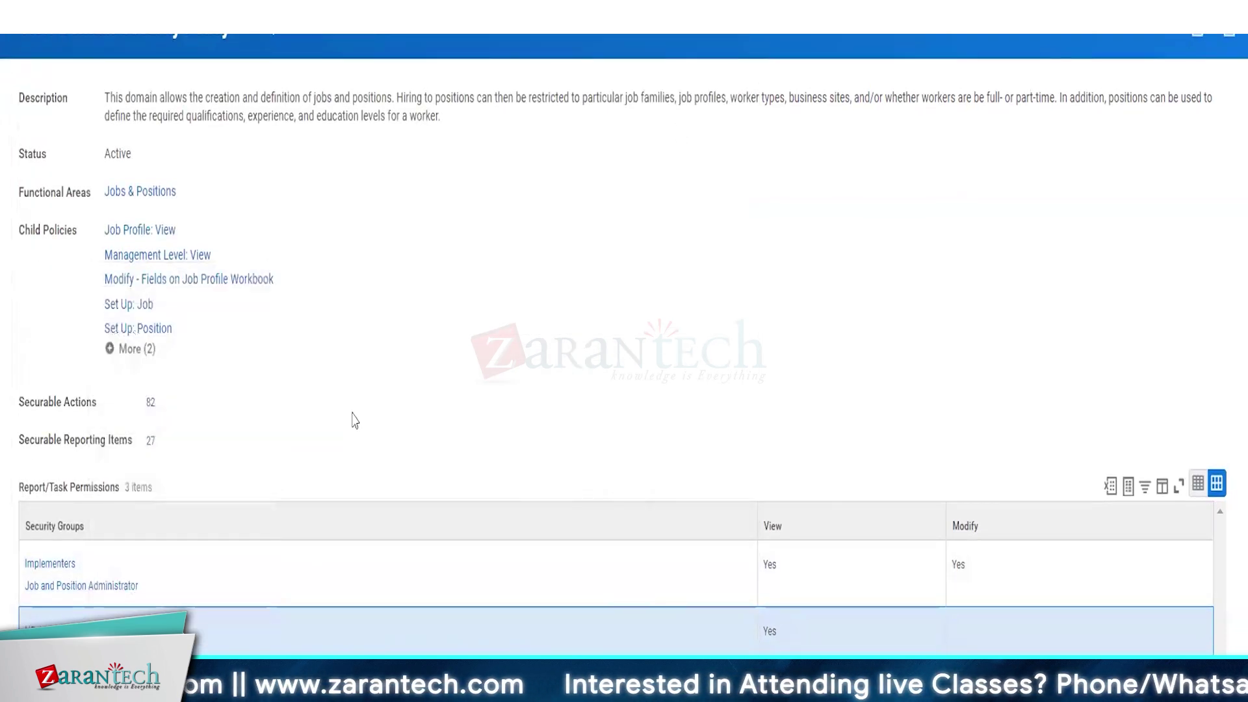
# Review the Report/Task Permissions security groups, then open the securable actions list, enlarge it and examine the Create Management Level Hierarchy task
pyautogui.scroll(-2, 567, 439)
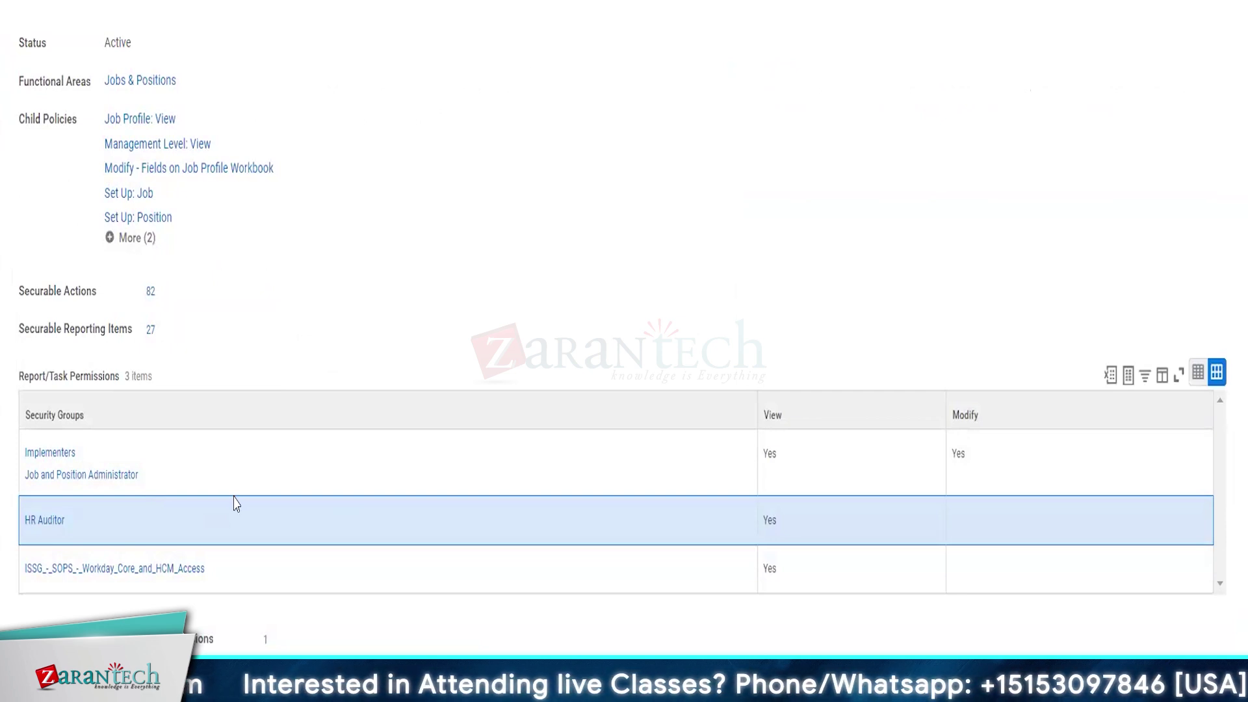
pyautogui.scroll(1, 419, 324)
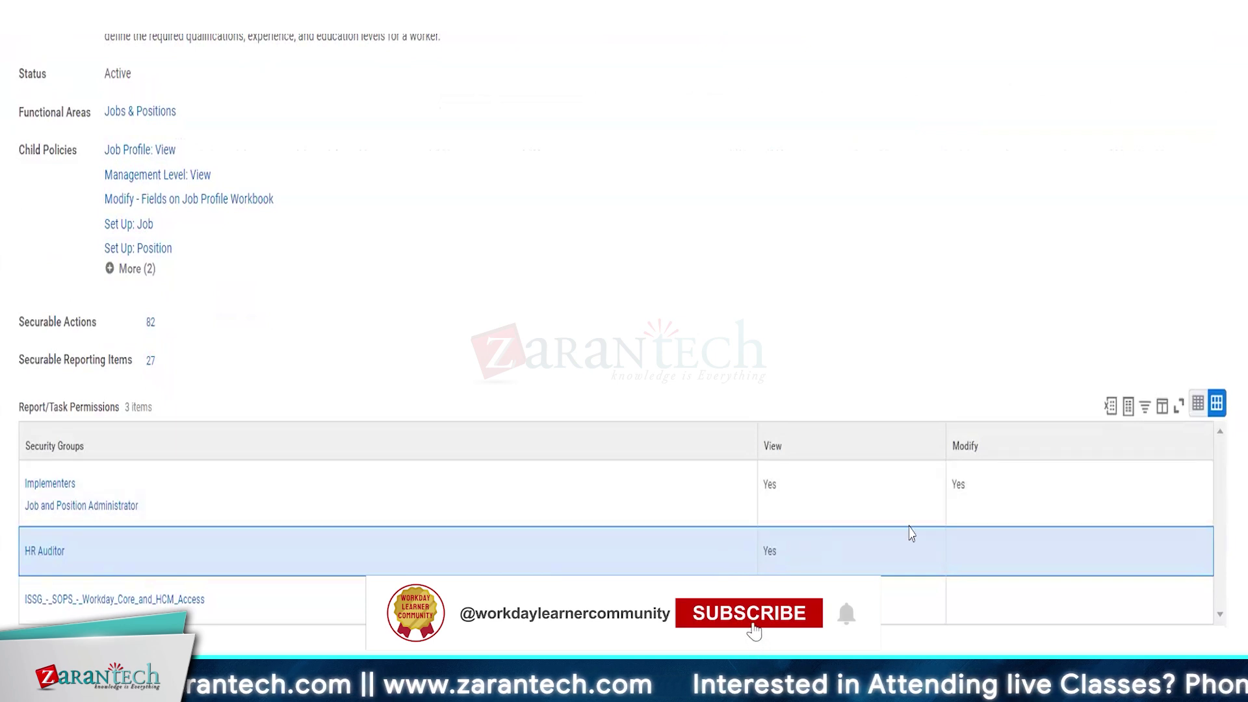
pyautogui.click(150, 322)
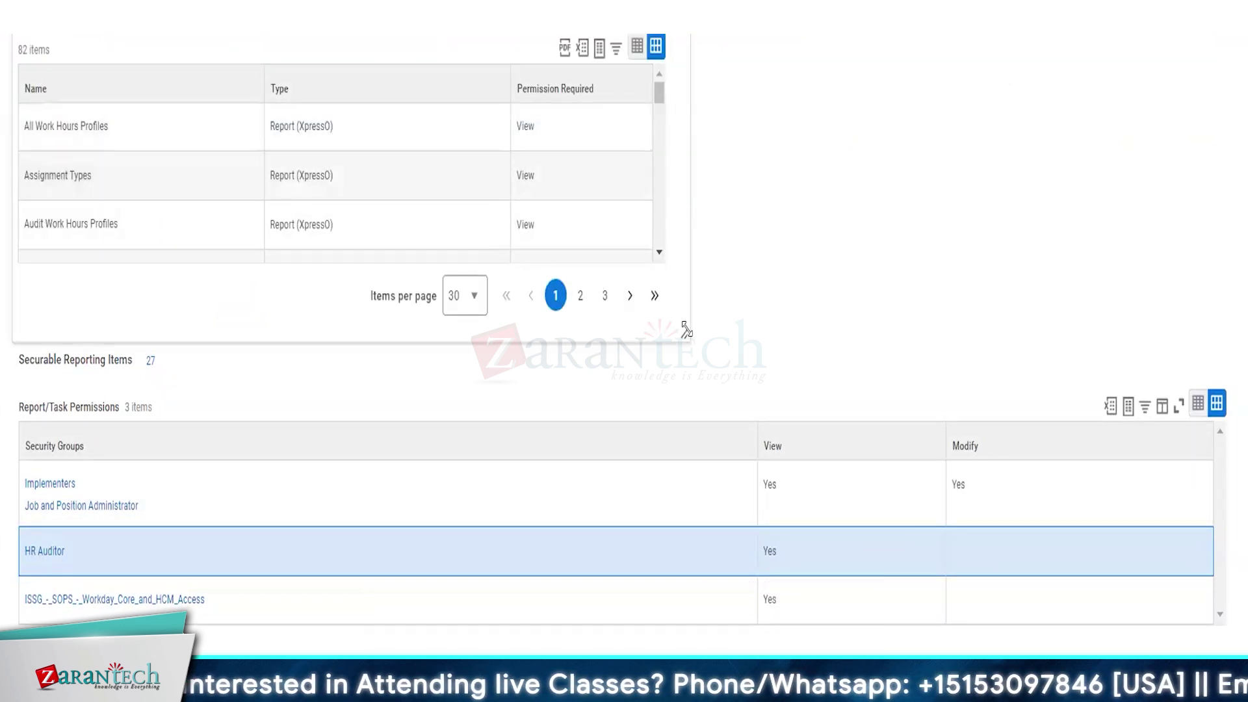
pyautogui.moveTo(713, 483); pyautogui.dragTo(768, 588)
pyautogui.click(688, 123)
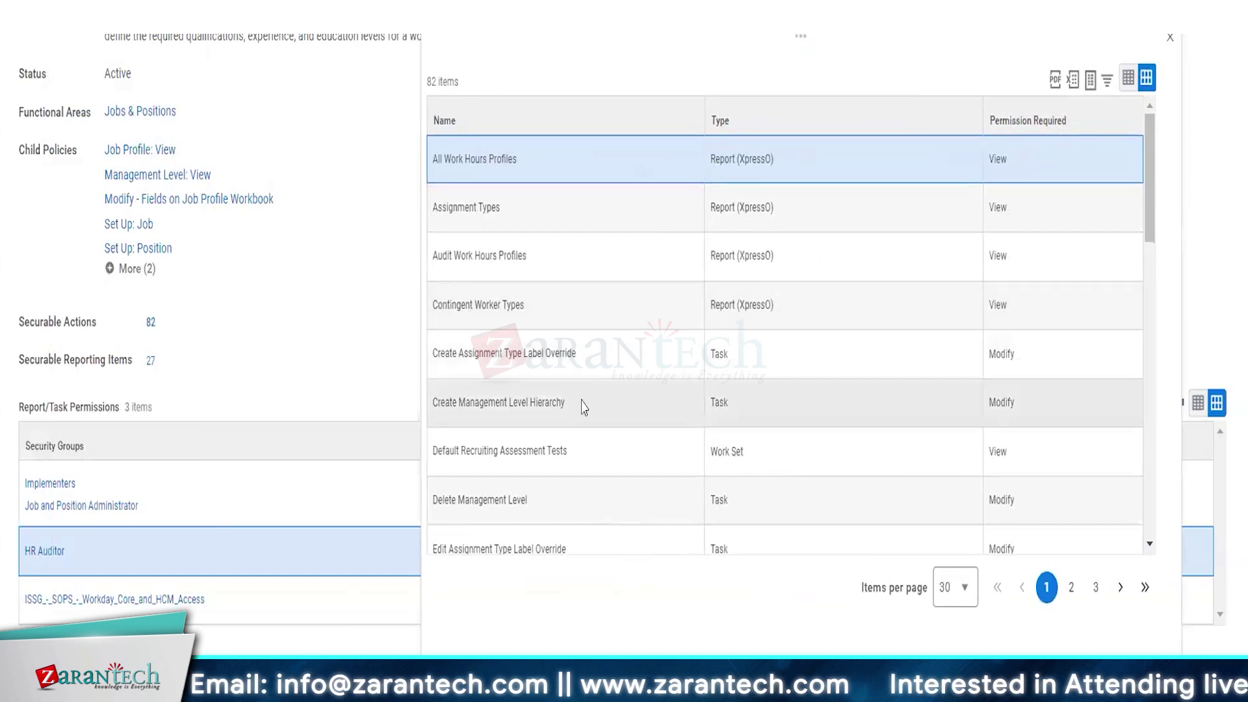
pyautogui.moveTo(450, 404); pyautogui.dragTo(550, 404)
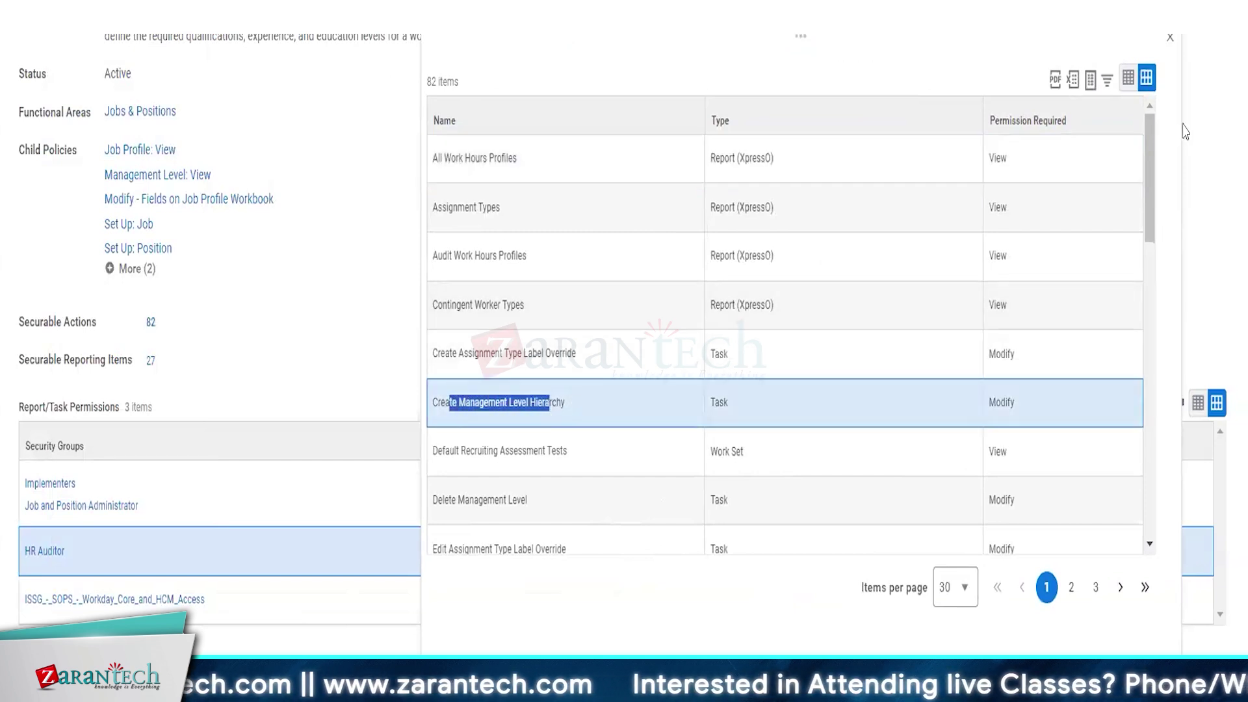
pyautogui.click(1169, 39)
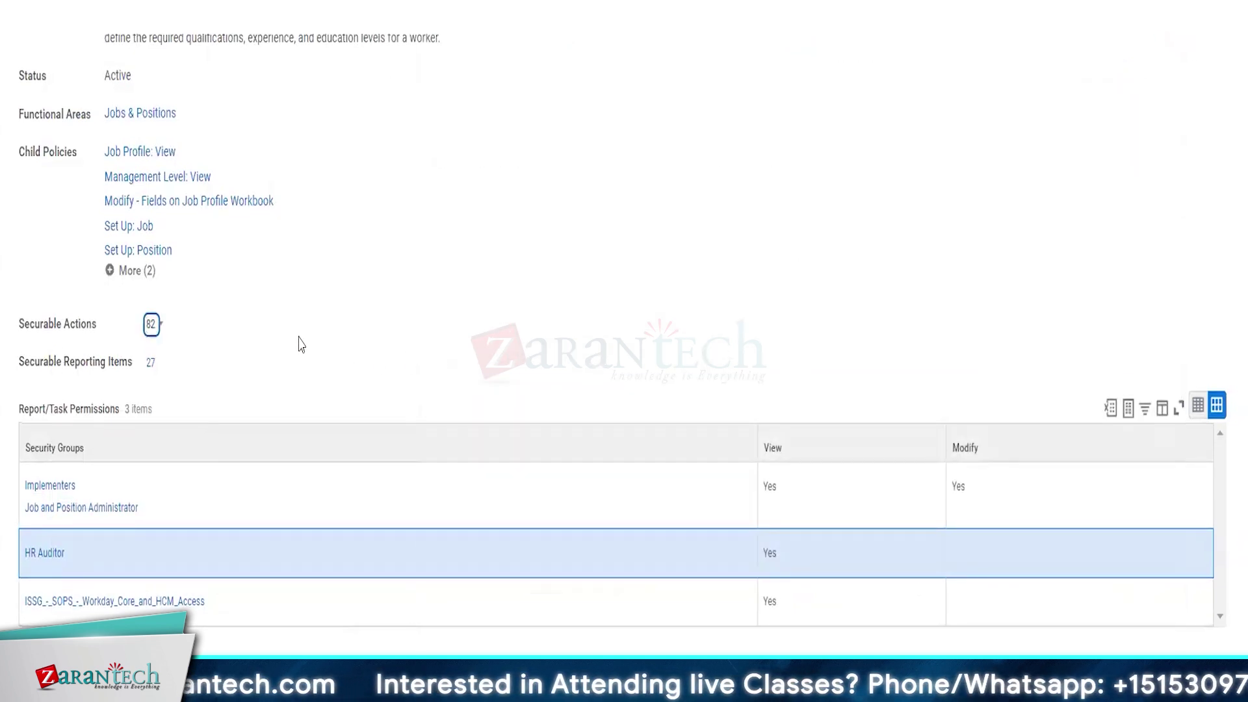
# Reopen the securable actions and look through the tasks and reports with the permission each one requires
pyautogui.click(151, 324)
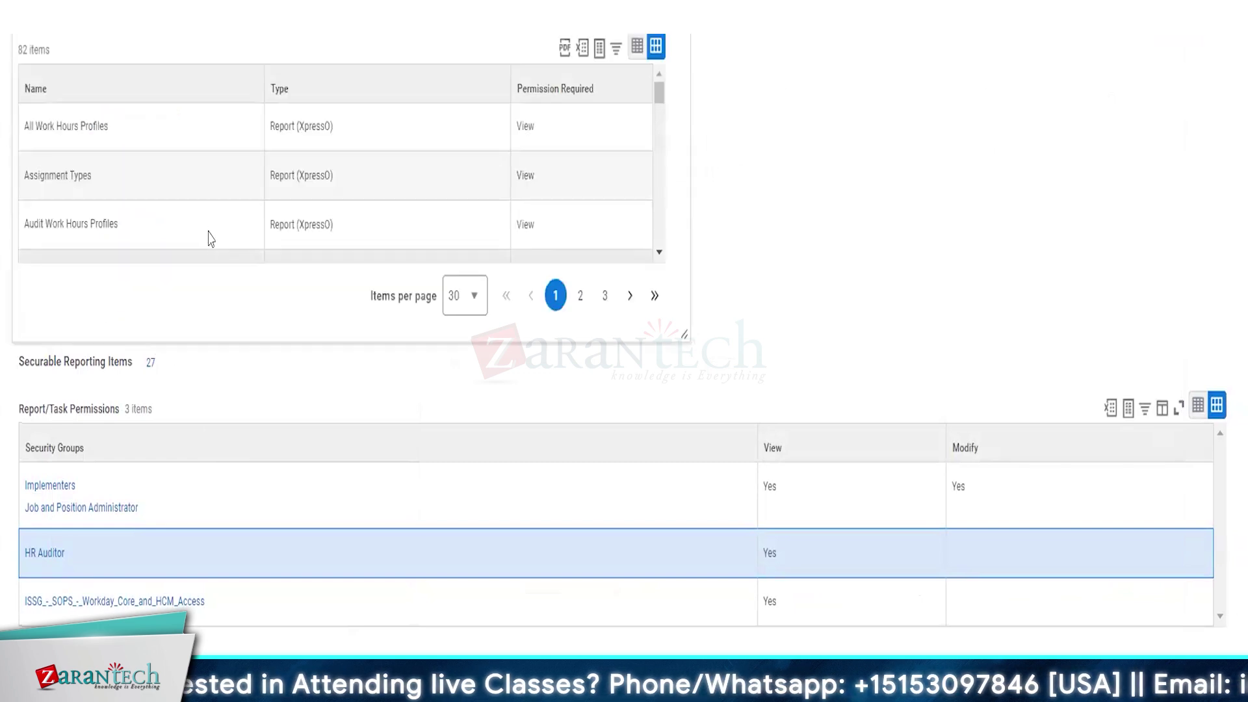
pyautogui.scroll(-5, 108, 214)
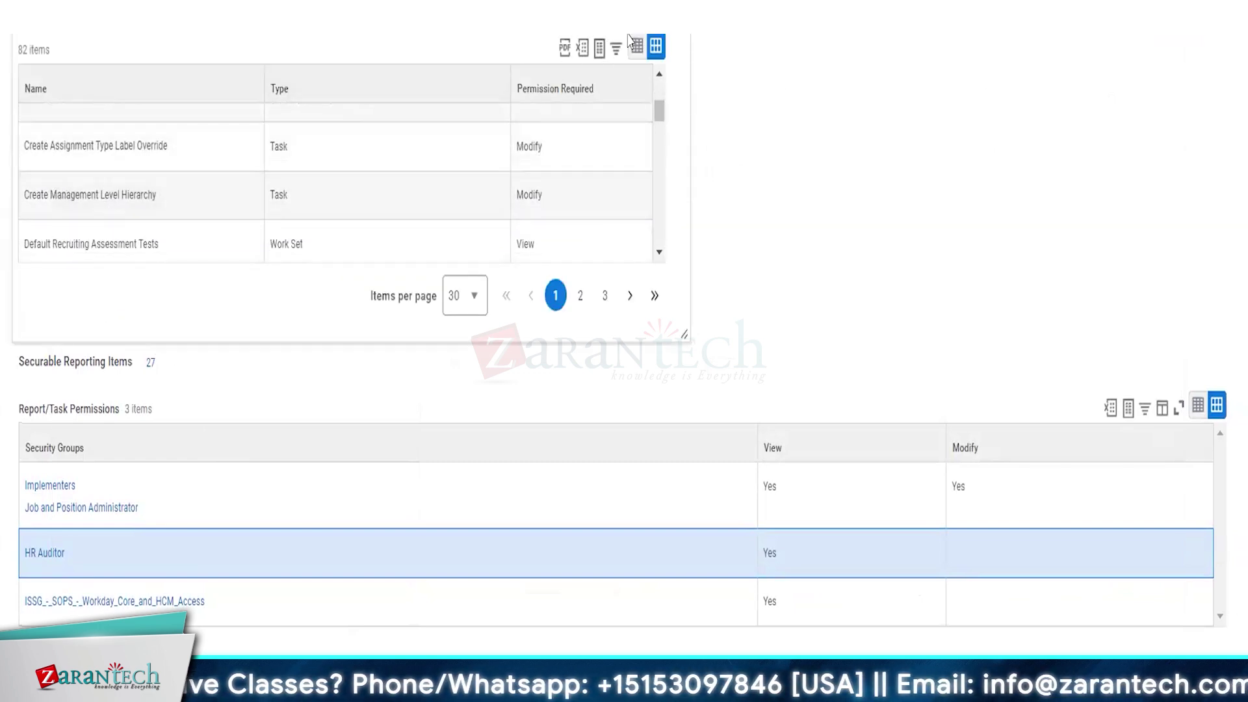
pyautogui.click(373, 446)
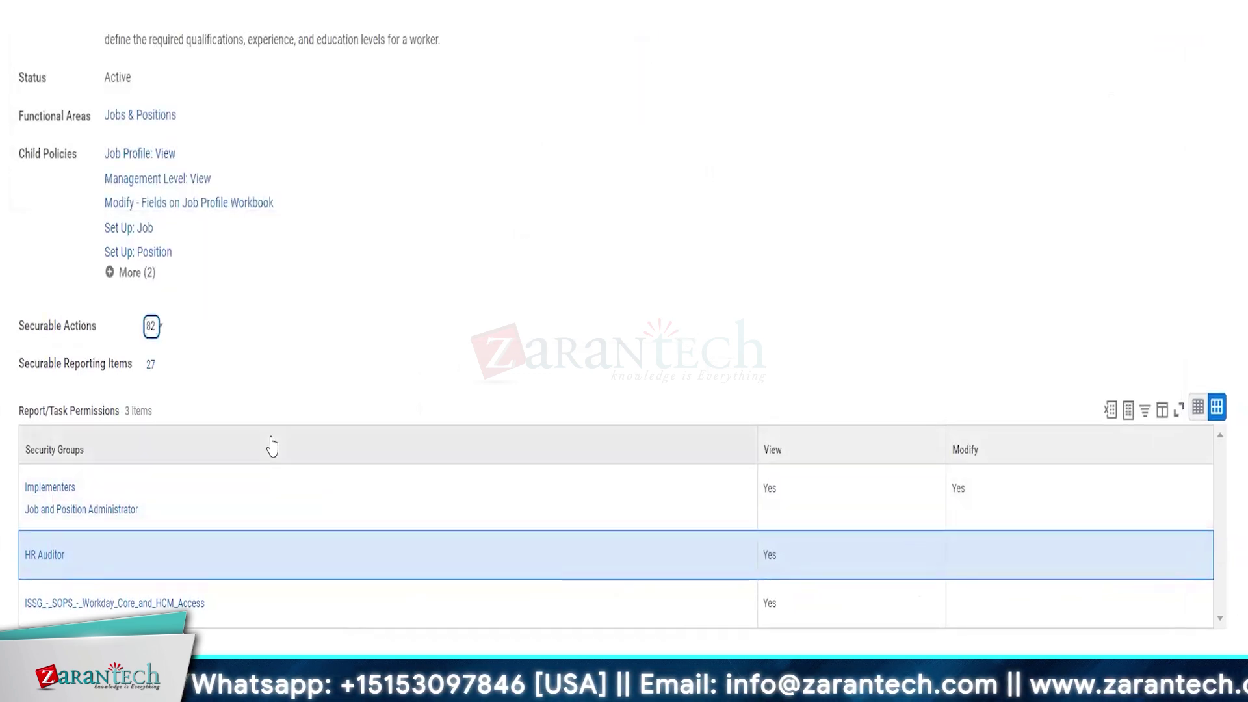
pyautogui.click(151, 328)
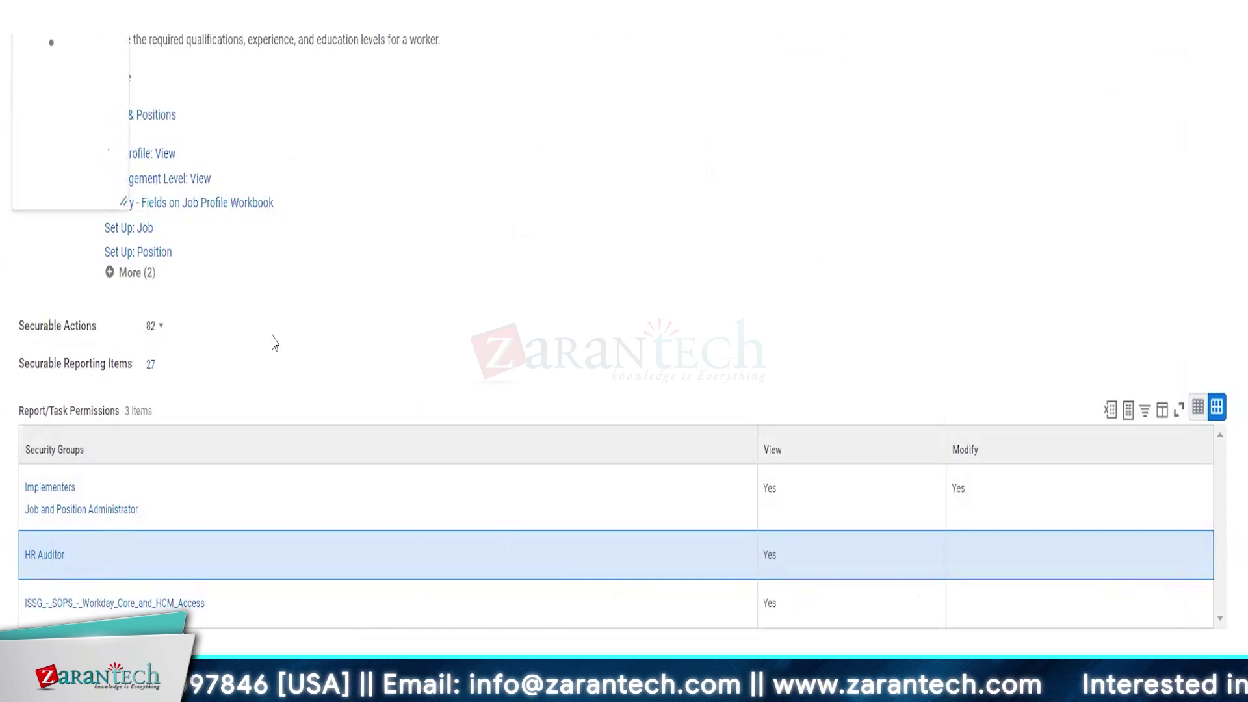
pyautogui.scroll(-10, 374, 222)
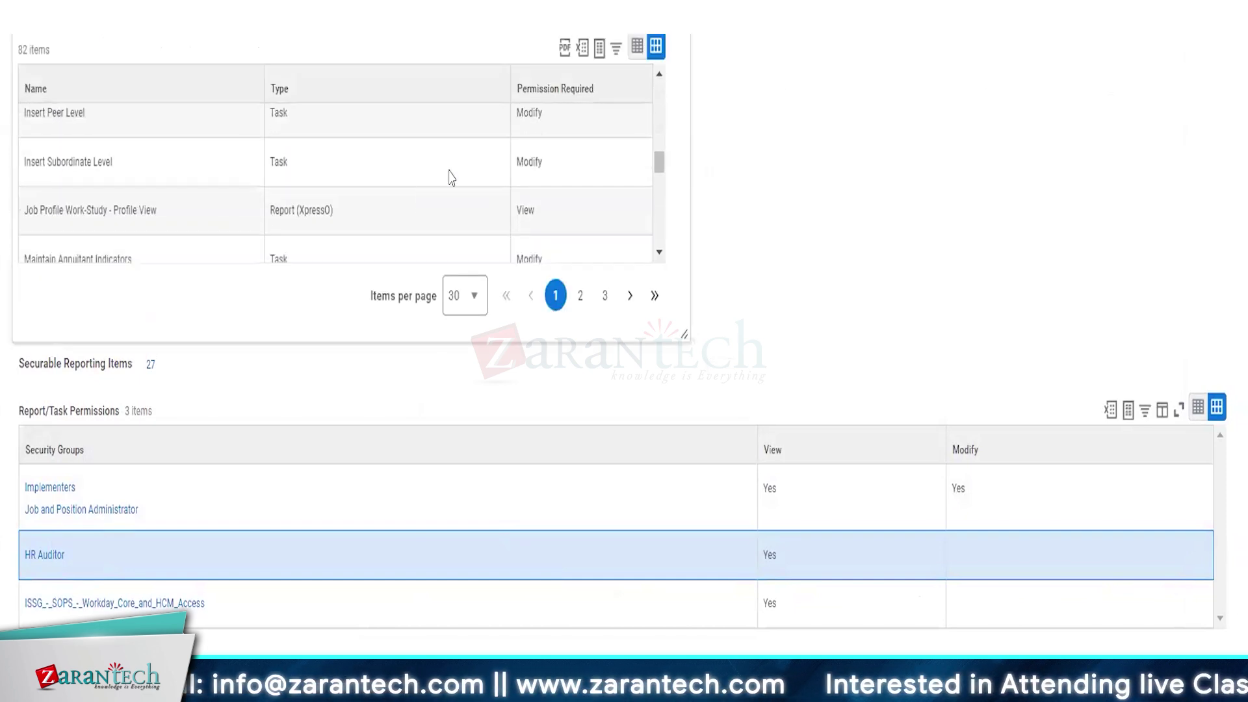
pyautogui.click(872, 479)
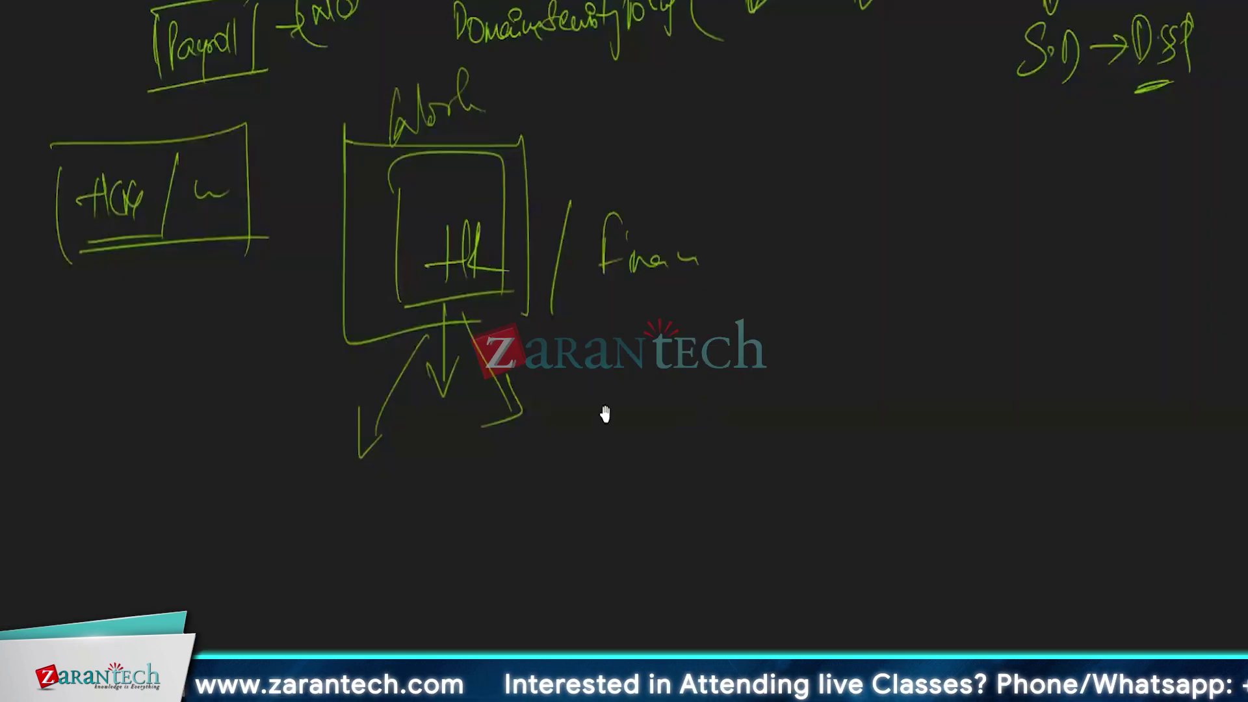
pyautogui.moveTo(588, 405); pyautogui.dragTo(552, 36)
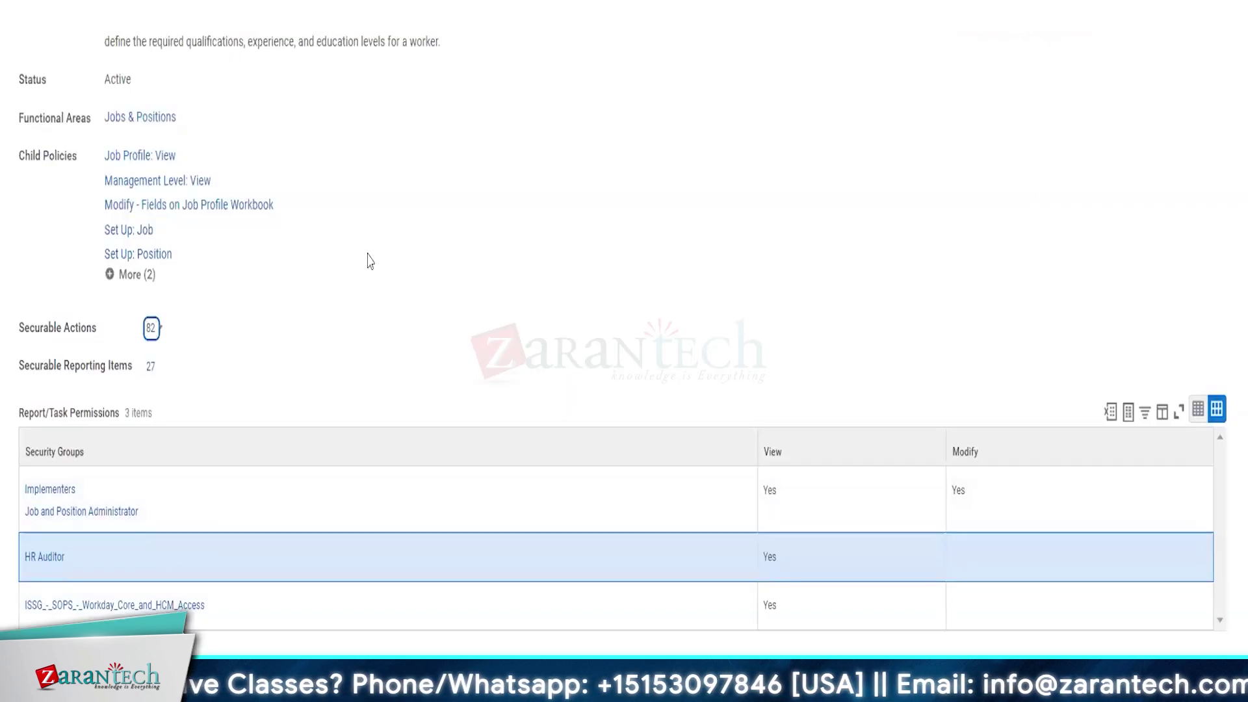
# Open the permissions of the Set Up: Jobs & Positions domain security policy for editing
pyautogui.scroll(2, 368, 259)
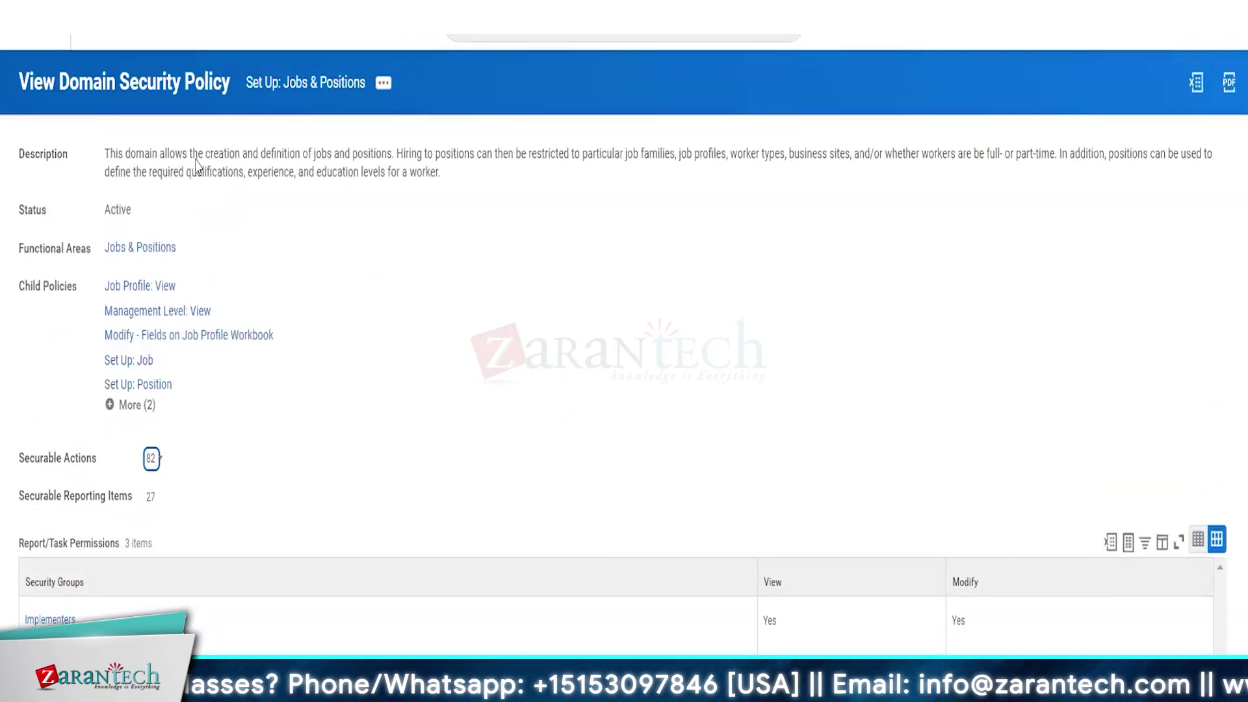
pyautogui.click(384, 84)
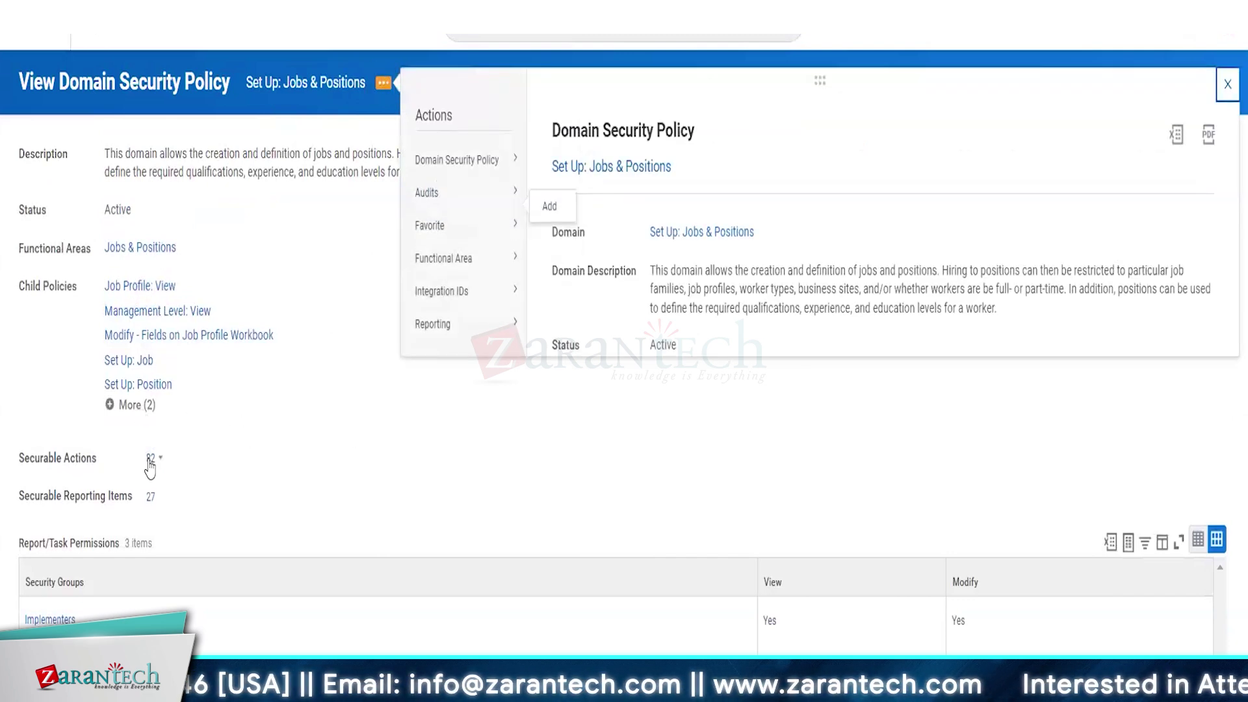
pyautogui.click(499, 446)
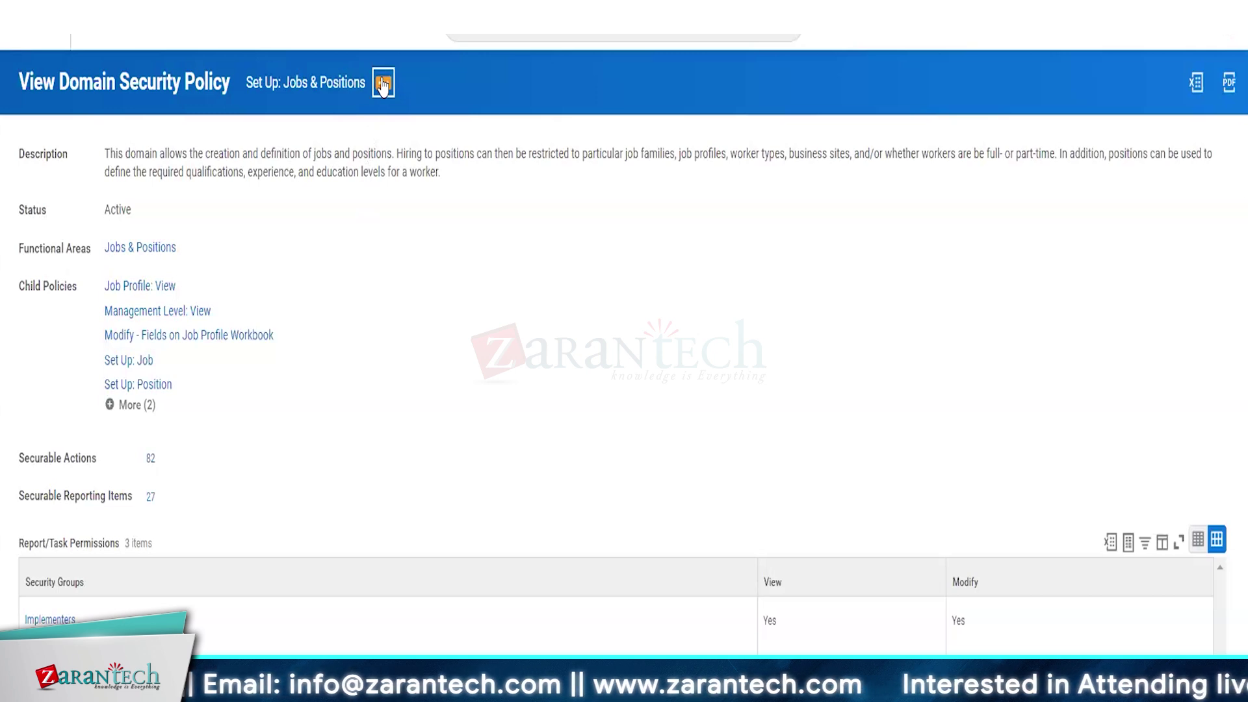
pyautogui.click(382, 85)
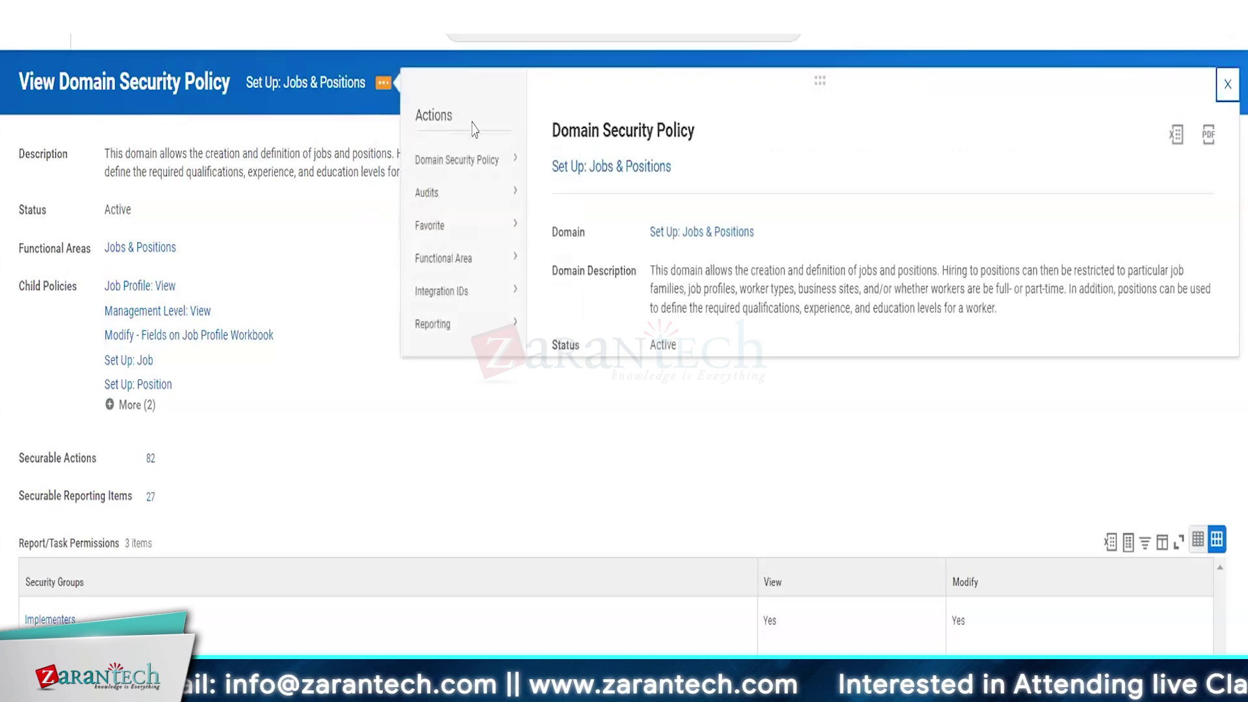
pyautogui.click(580, 168)
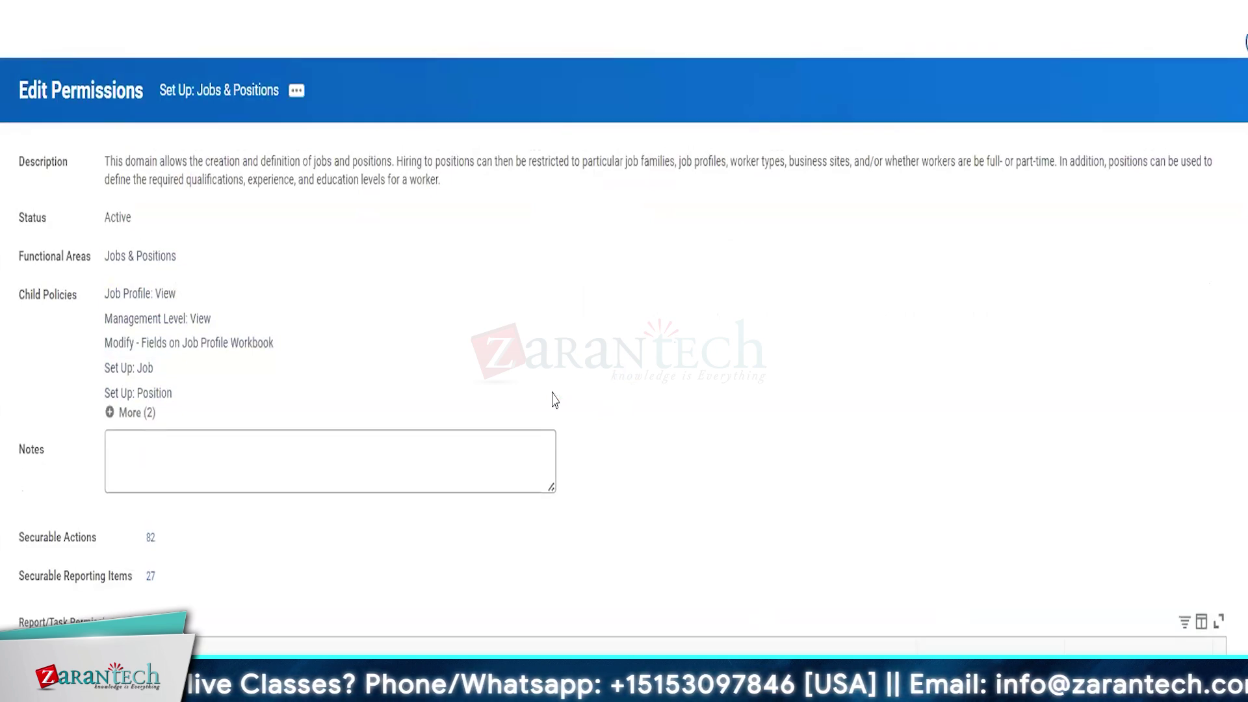
pyautogui.scroll(-5, 334, 462)
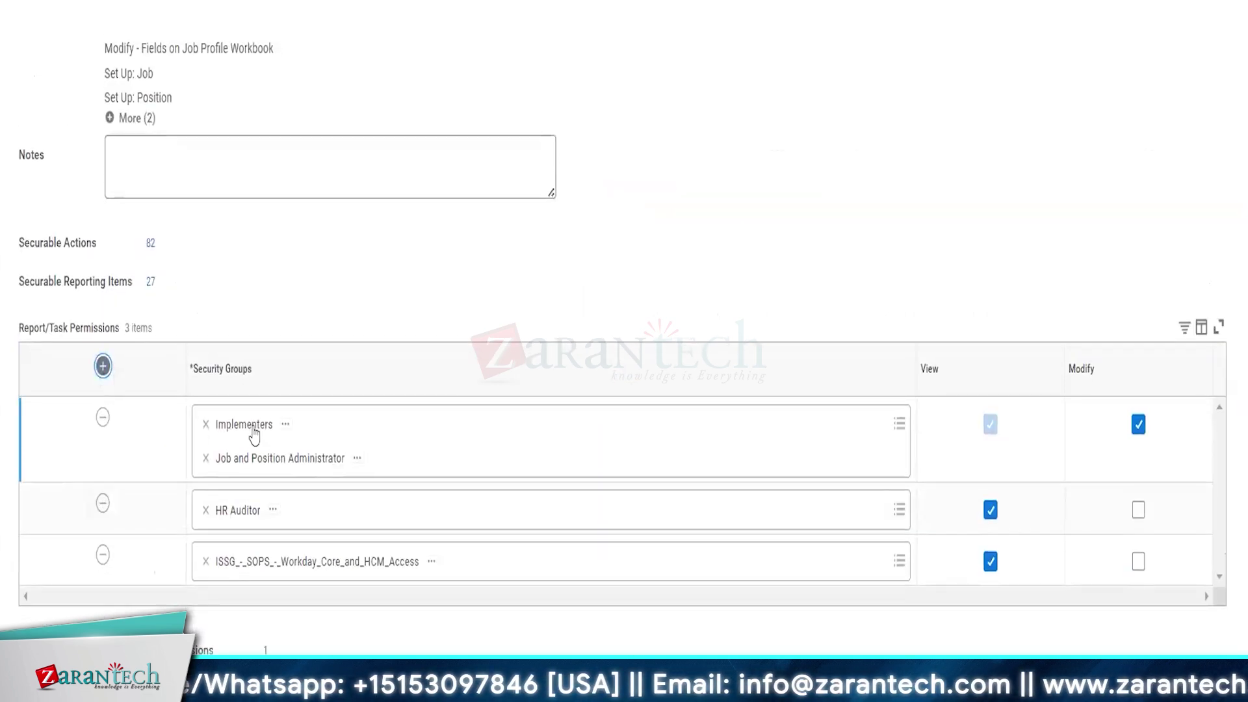
# Try adding the HR Partner security group to the Report/Task Permissions with View and Modify access
pyautogui.click(259, 424)
pyautogui.write('hr pa')
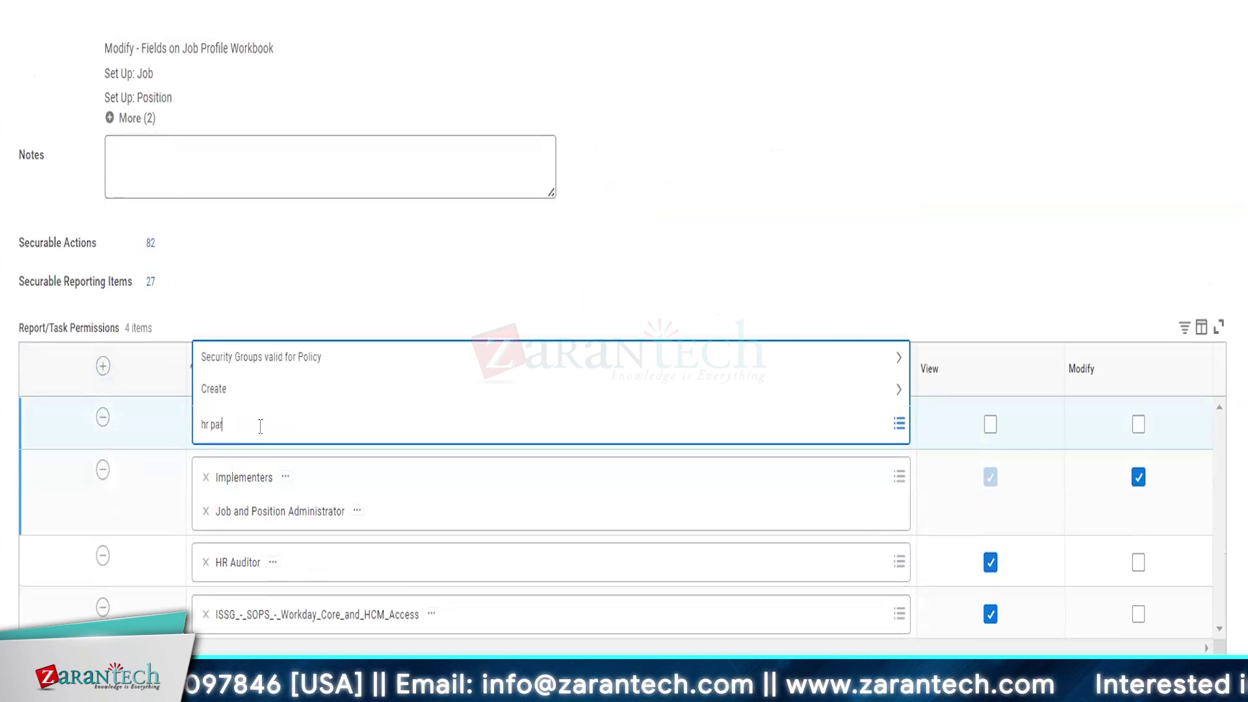
pyautogui.write('rtner')
pyautogui.press('Return')
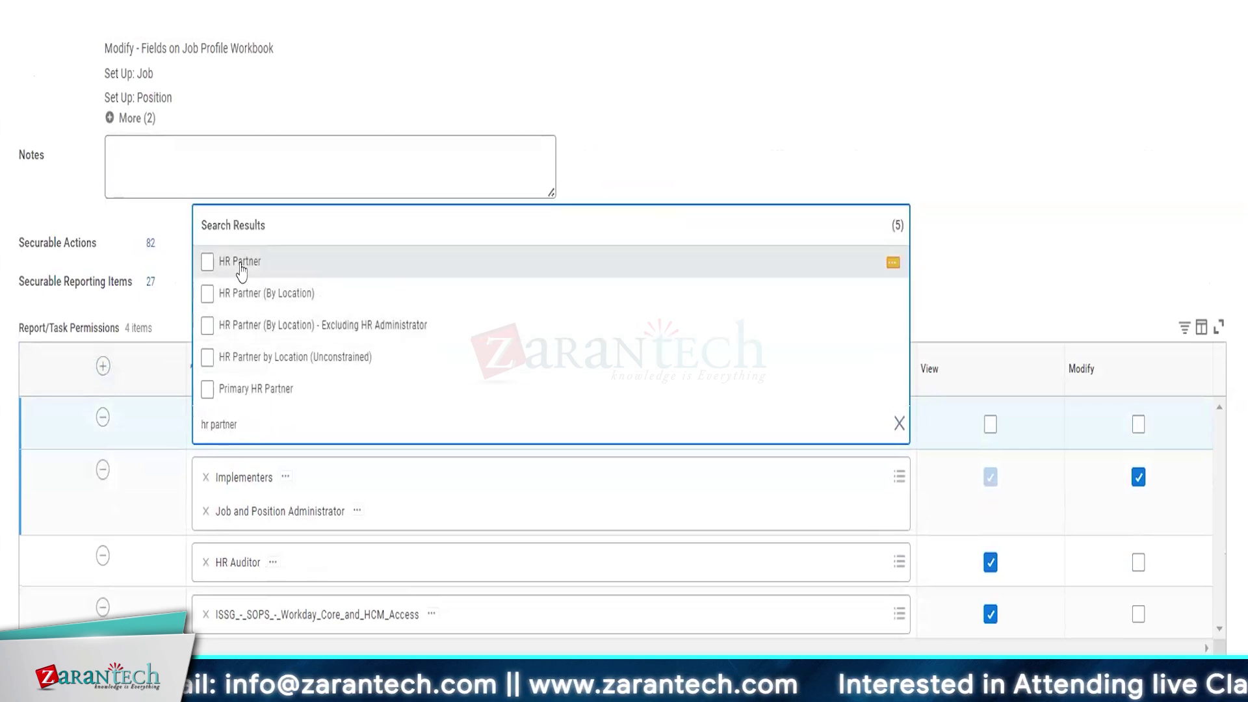
pyautogui.click(240, 266)
pyautogui.click(941, 209)
pyautogui.click(1139, 471)
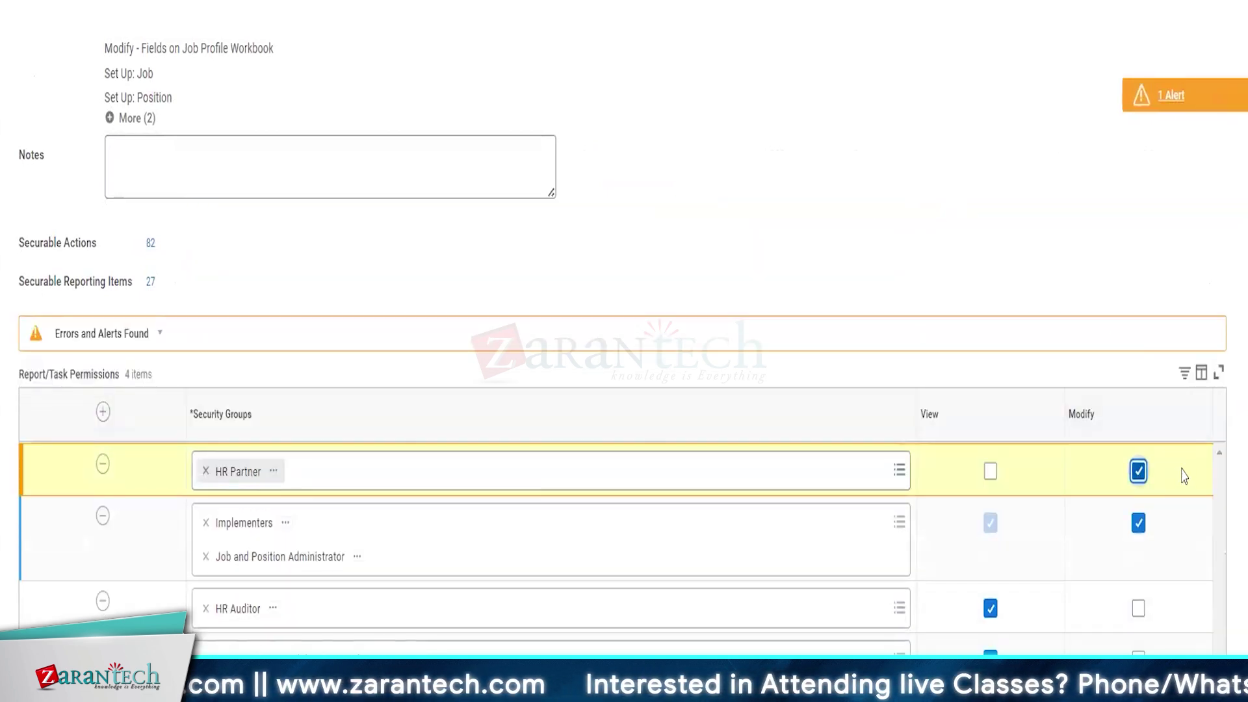
pyautogui.click(1138, 471)
pyautogui.click(991, 472)
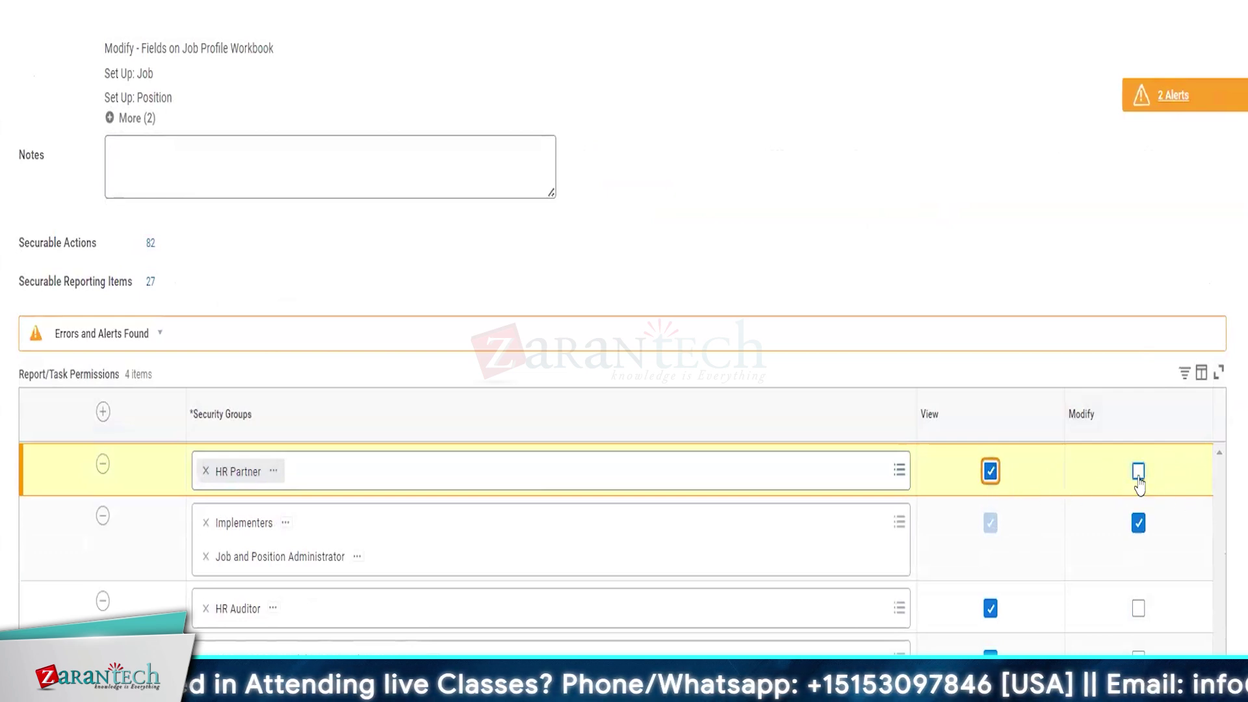
pyautogui.click(1138, 472)
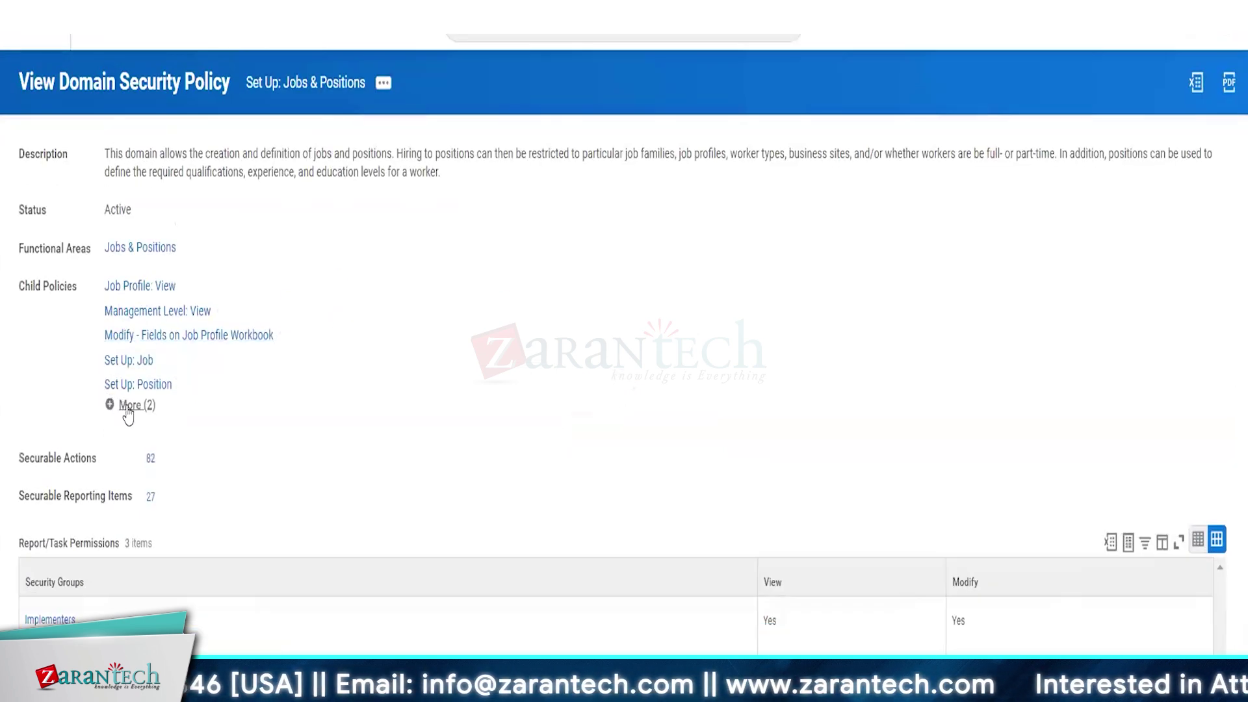
# Expand the full list of child policies under Set Up: Jobs & Positions and select Set Up: Job
pyautogui.click(129, 405)
pyautogui.click(129, 361)
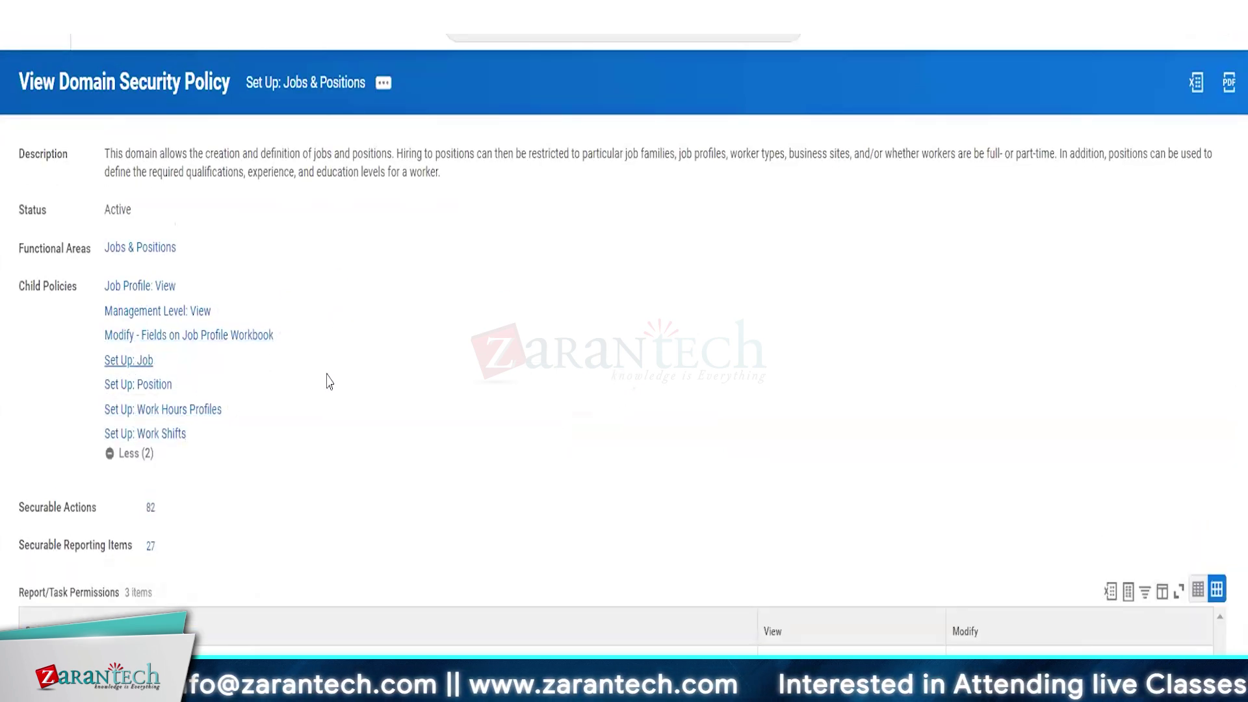